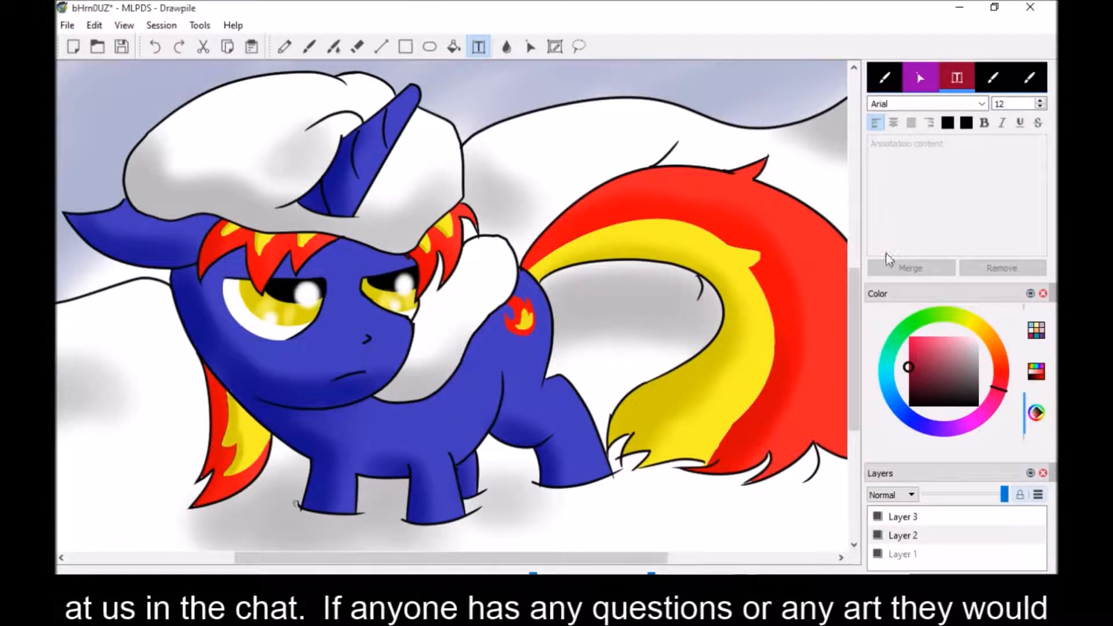
Set up a soft dark red brush, 11 px in size, for painting correction lines over the pony
left_click(309, 47)
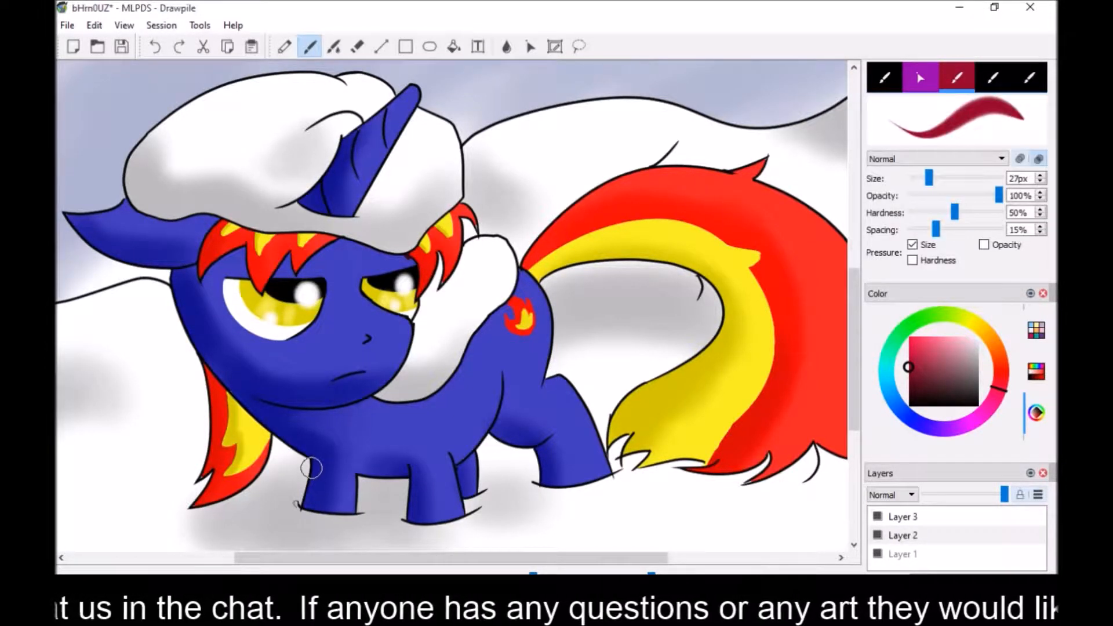
left_click_drag(926, 178, 912, 183)
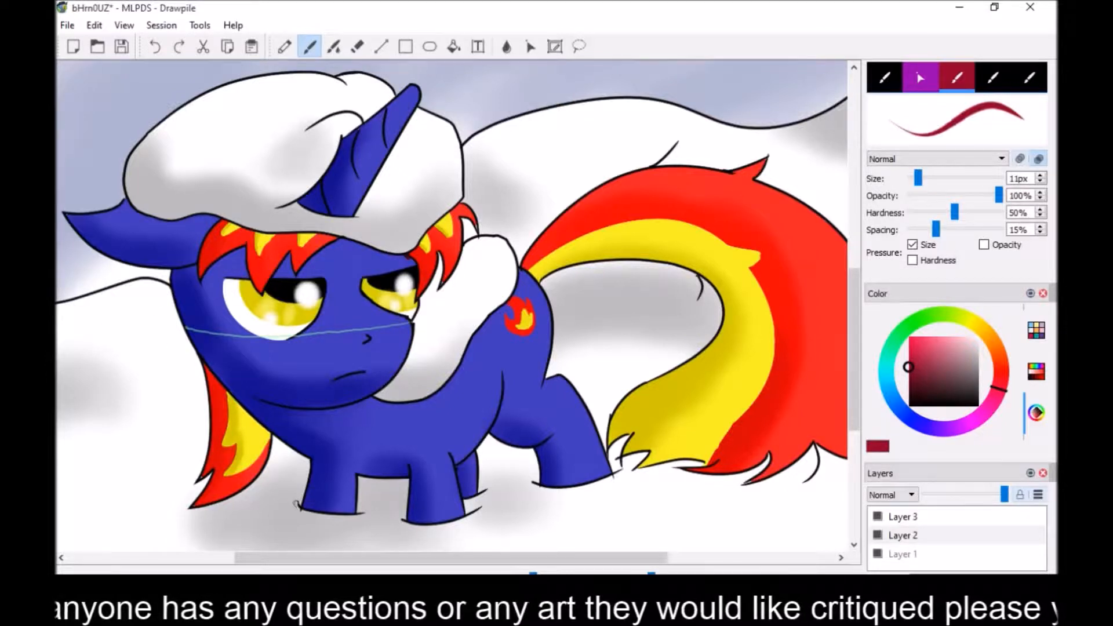
left_click(431, 45)
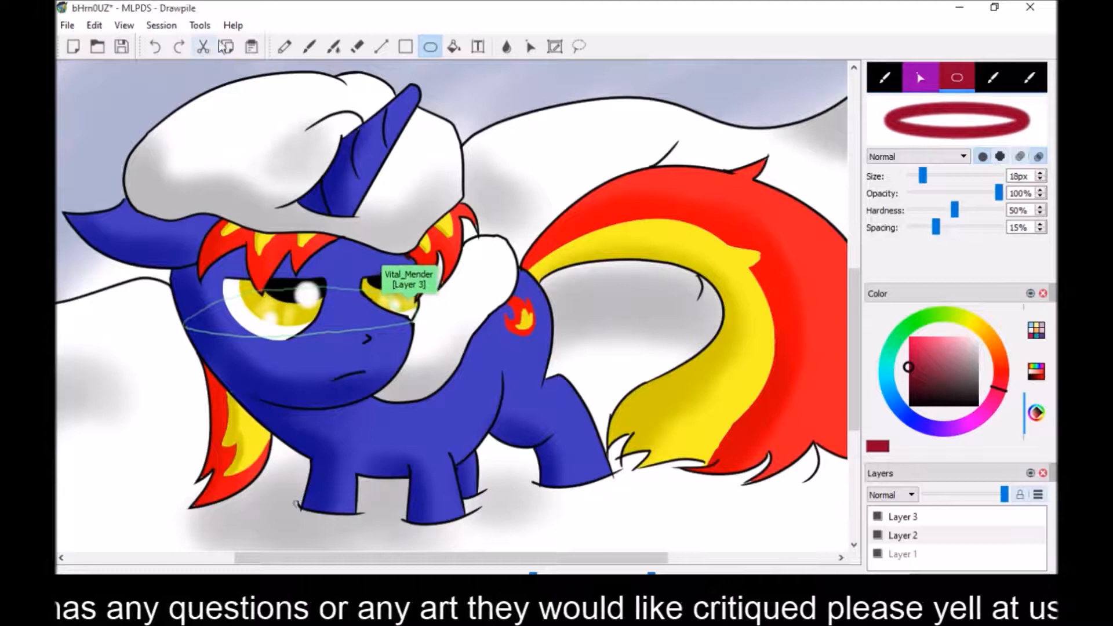
left_click(310, 47)
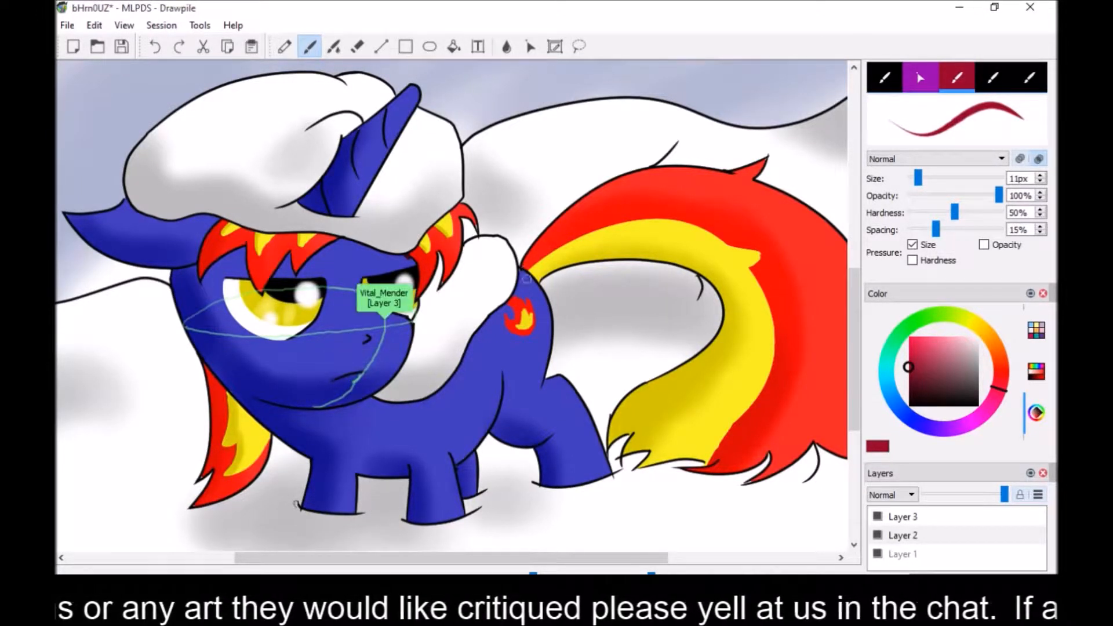
mouse_move(471, 288)
left_mouse_down()
mouse_move(493, 282)
mouse_move(383, 369)
left_mouse_up()
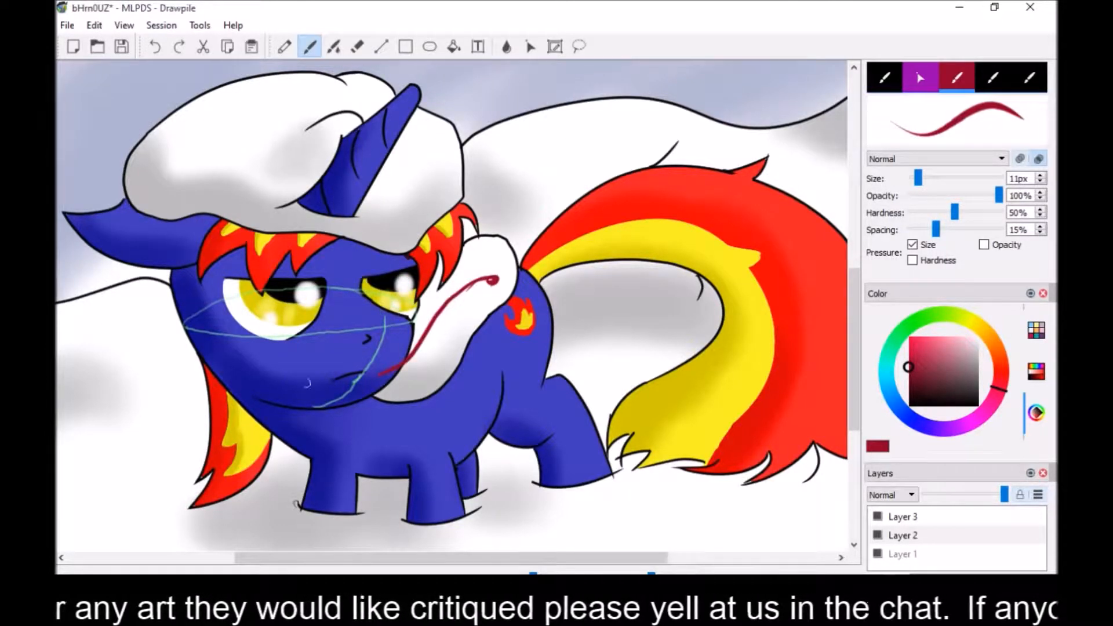
mouse_move(285, 341)
left_mouse_down()
mouse_move(287, 355)
mouse_move(415, 372)
left_mouse_up()
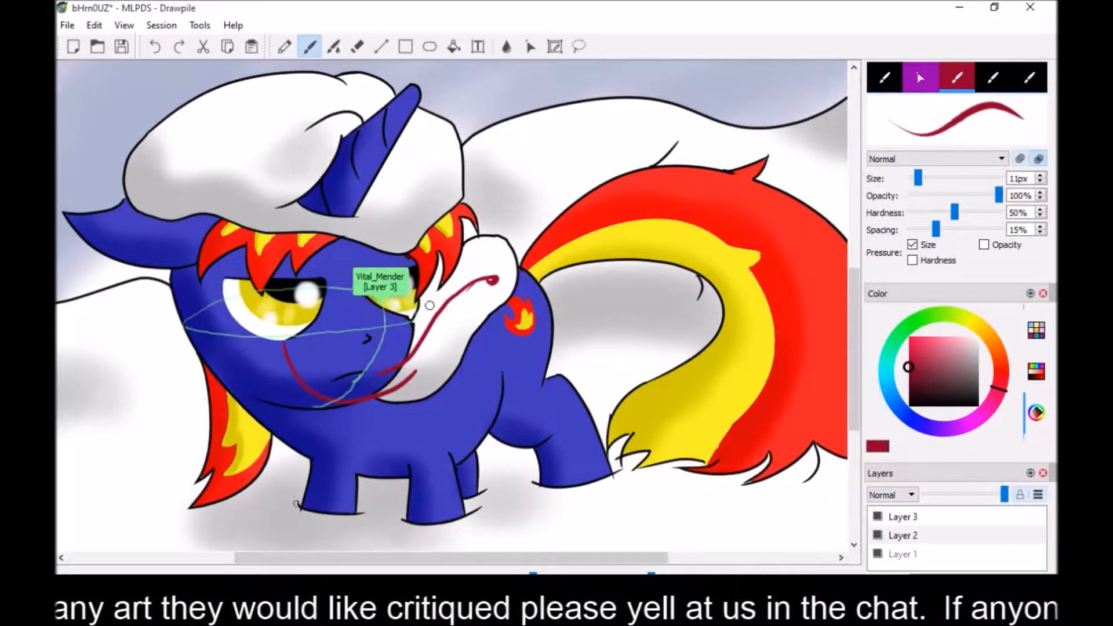
left_click(154, 47)
left_click(155, 46)
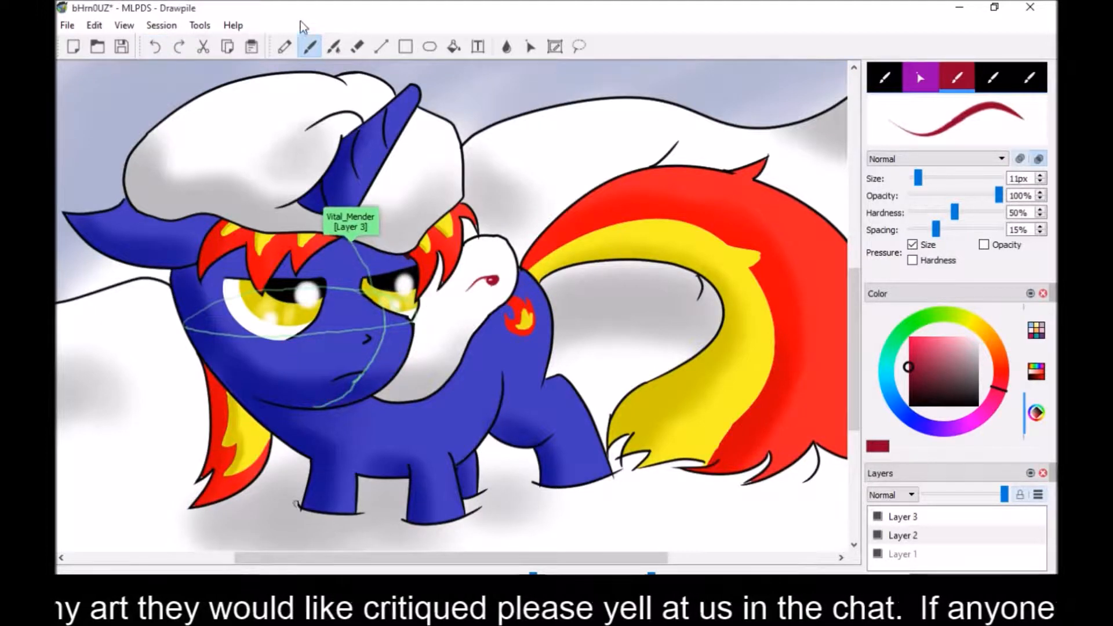
left_click(155, 48)
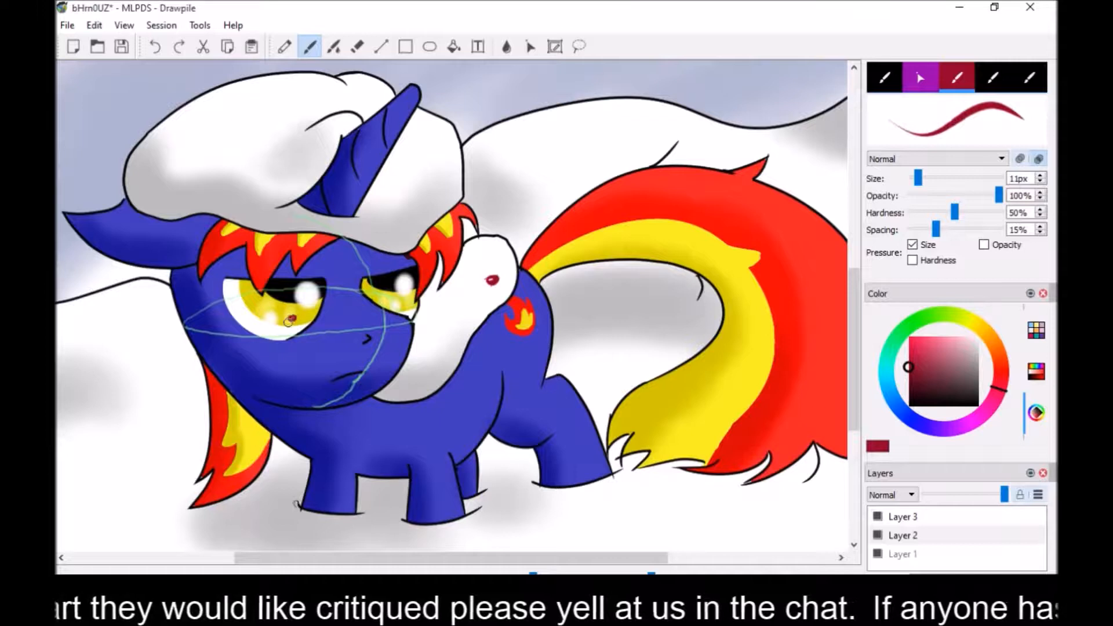
Paint a dark red guide curve from the pony's larger eye, under the chin and up to the rump
mouse_move(291, 318)
left_mouse_down()
mouse_move(301, 371)
mouse_move(325, 401)
mouse_move(364, 411)
mouse_move(418, 376)
mouse_move(510, 276)
left_mouse_up()
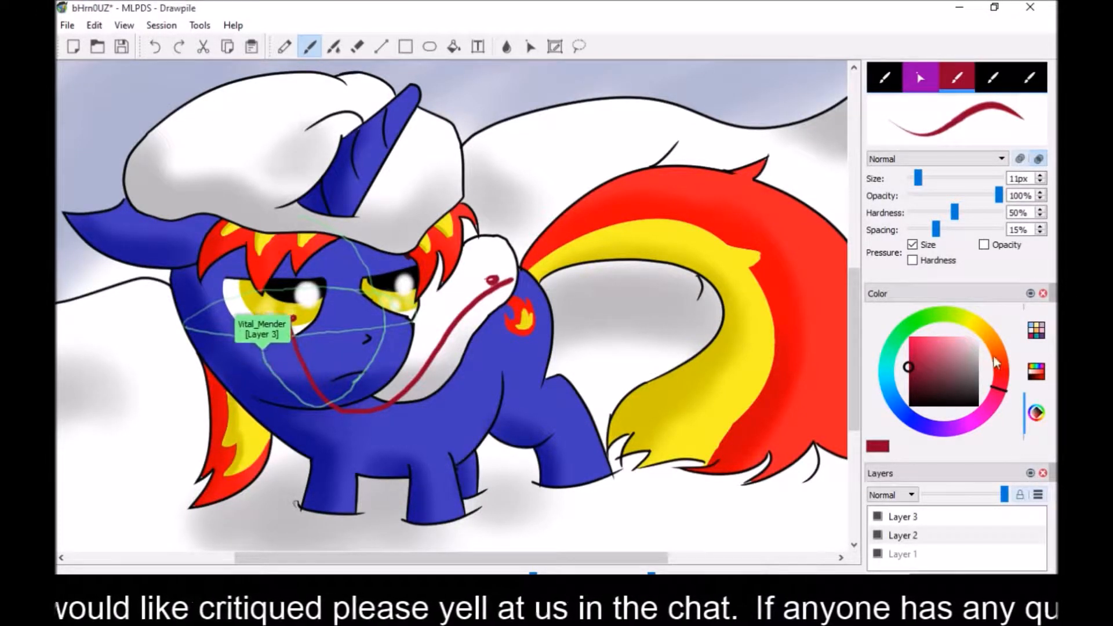
Change the brush colour to olive green and trace the contour from the back of the jaw down the chest
left_click_drag(951, 442, 936, 429)
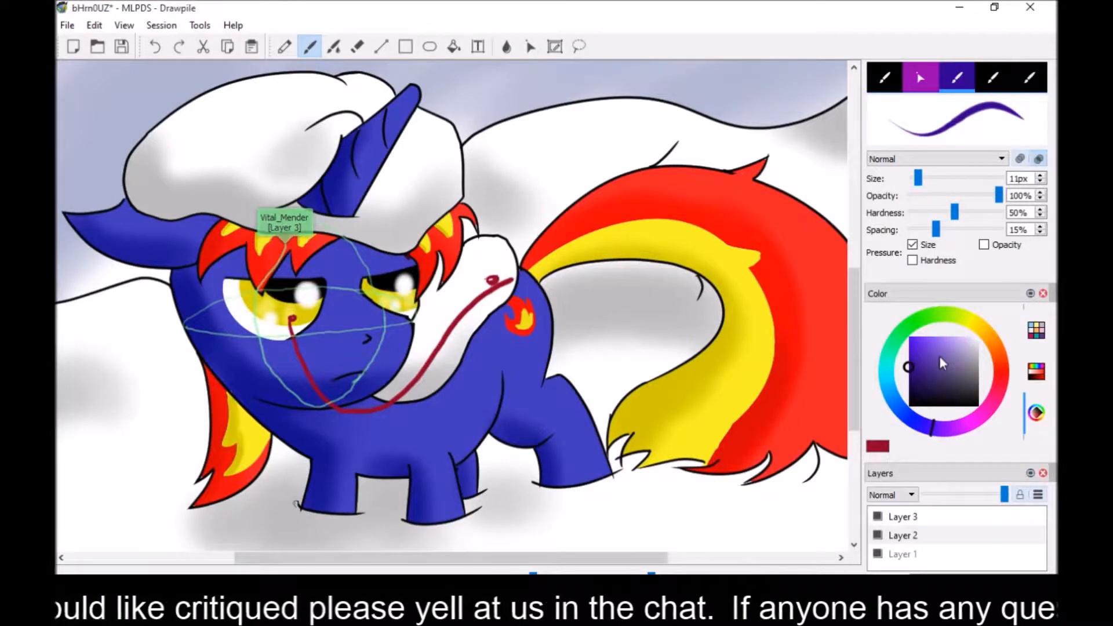
left_click_drag(902, 350, 922, 328)
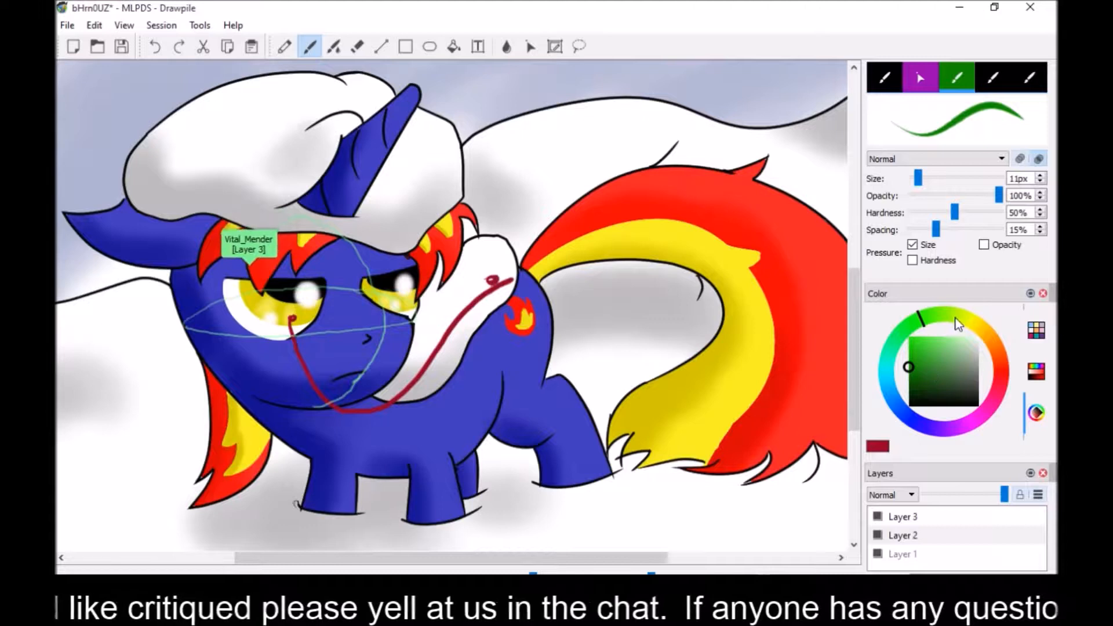
left_click_drag(959, 324, 965, 302)
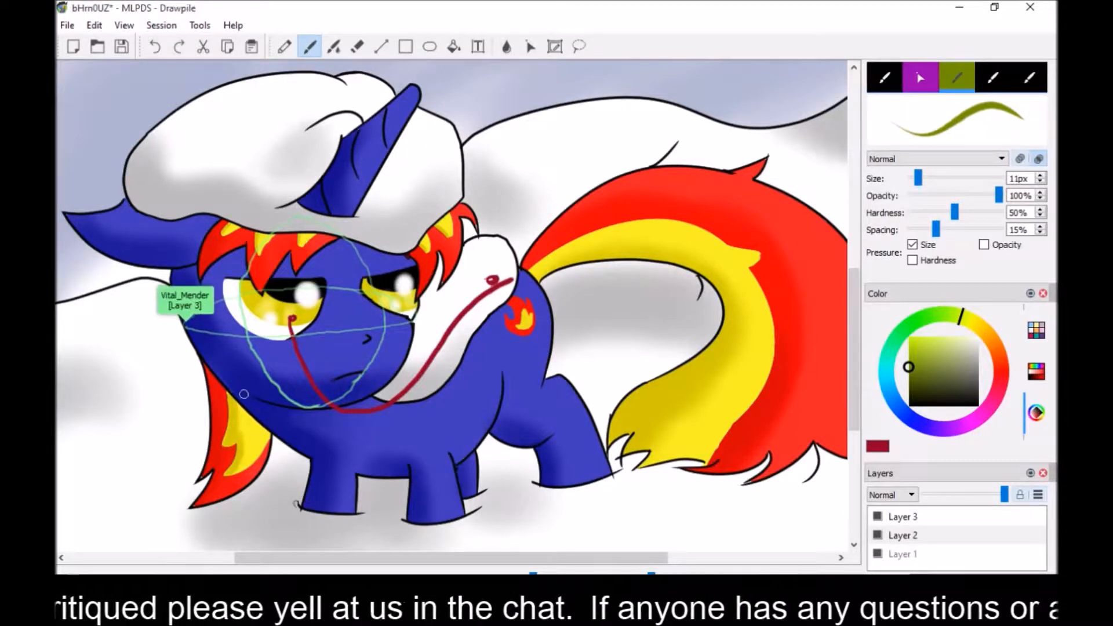
mouse_move(202, 354)
left_mouse_down()
mouse_move(211, 375)
mouse_move(316, 454)
left_mouse_up()
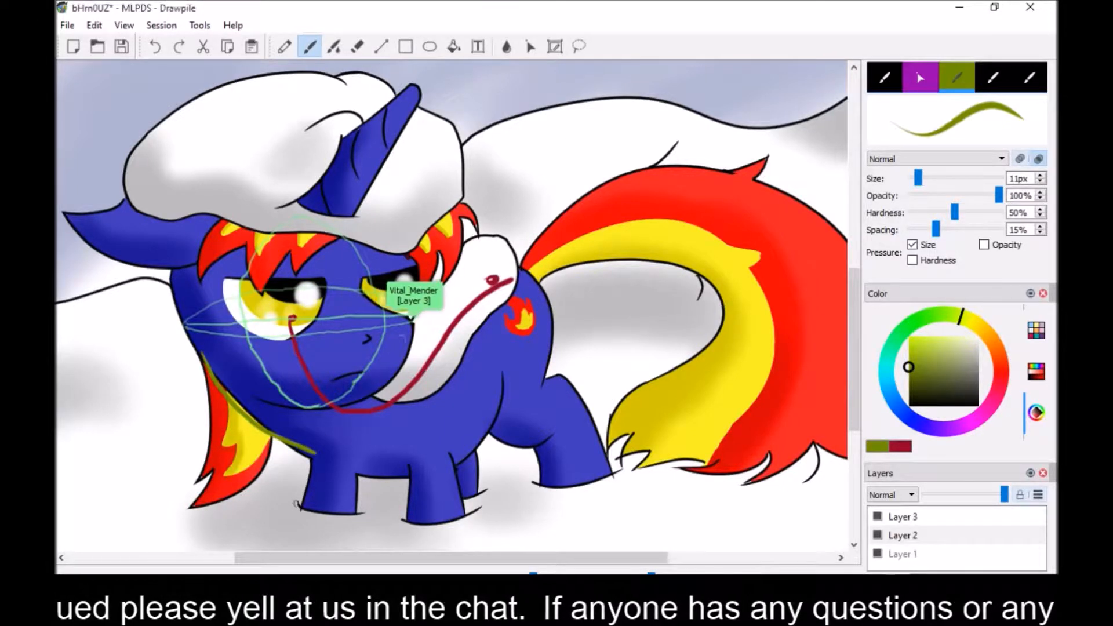
left_click(154, 51)
mouse_move(201, 354)
left_mouse_down()
mouse_move(212, 377)
mouse_move(326, 469)
left_mouse_up()
Extend the olive contour beneath the chest to the nearer front leg and erase the stray olive stroke beside the mouth
left_click_drag(362, 346, 405, 384)
mouse_move(308, 452)
left_mouse_down()
mouse_move(378, 477)
mouse_move(406, 473)
left_mouse_up()
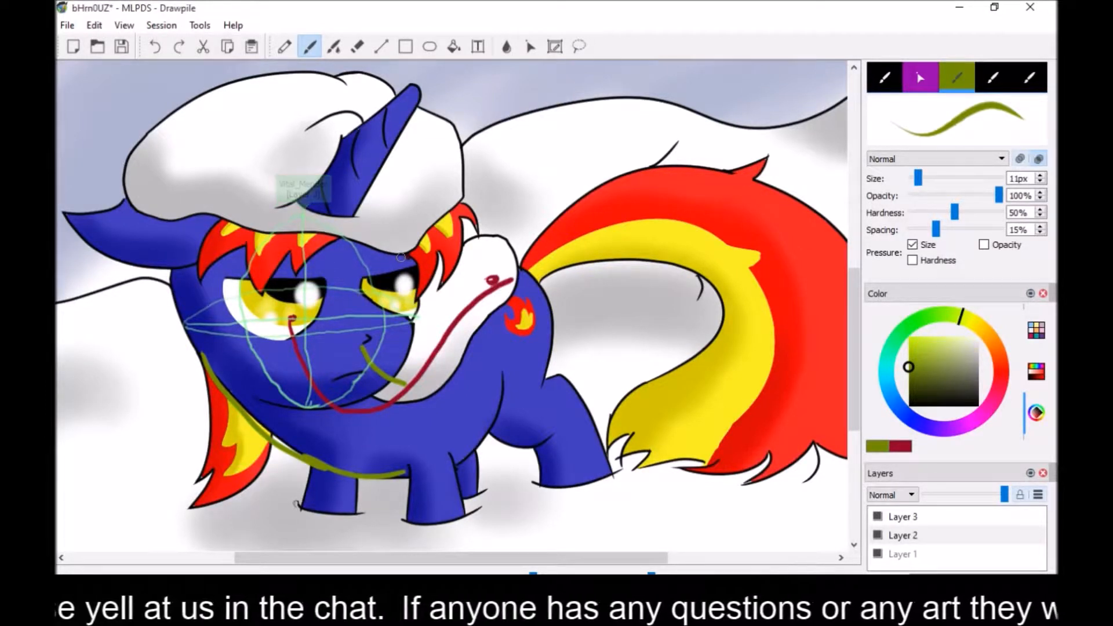
key("e")
left_click_drag(403, 383, 357, 344)
Mark the edges of both front legs with olive brush strokes running down into the snow
key("b")
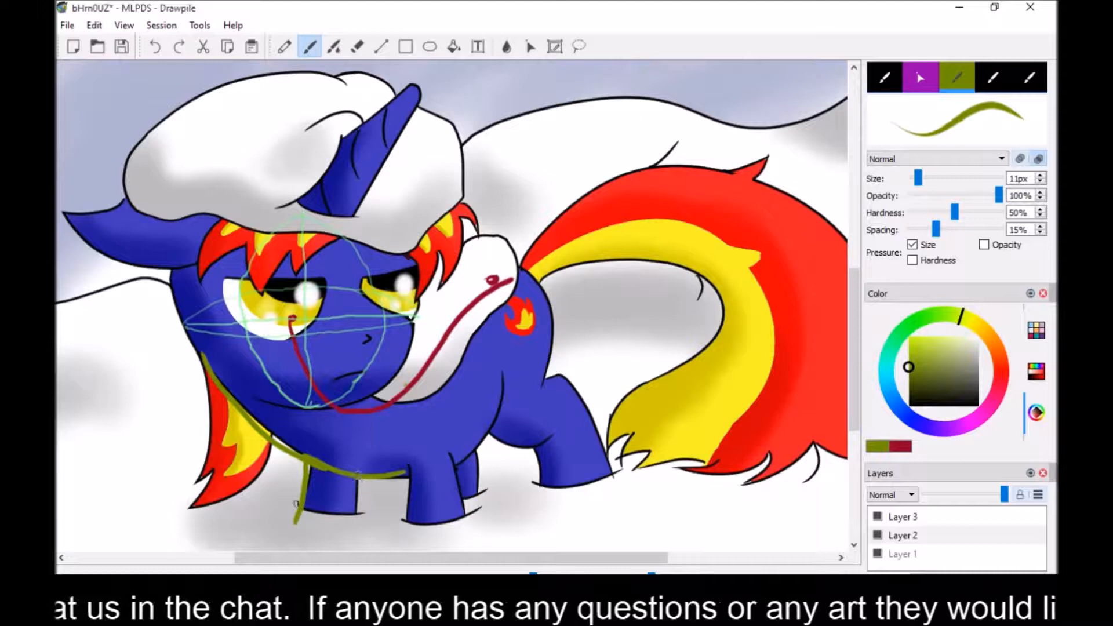
left_click_drag(406, 460, 406, 530)
left_click_drag(442, 435, 476, 520)
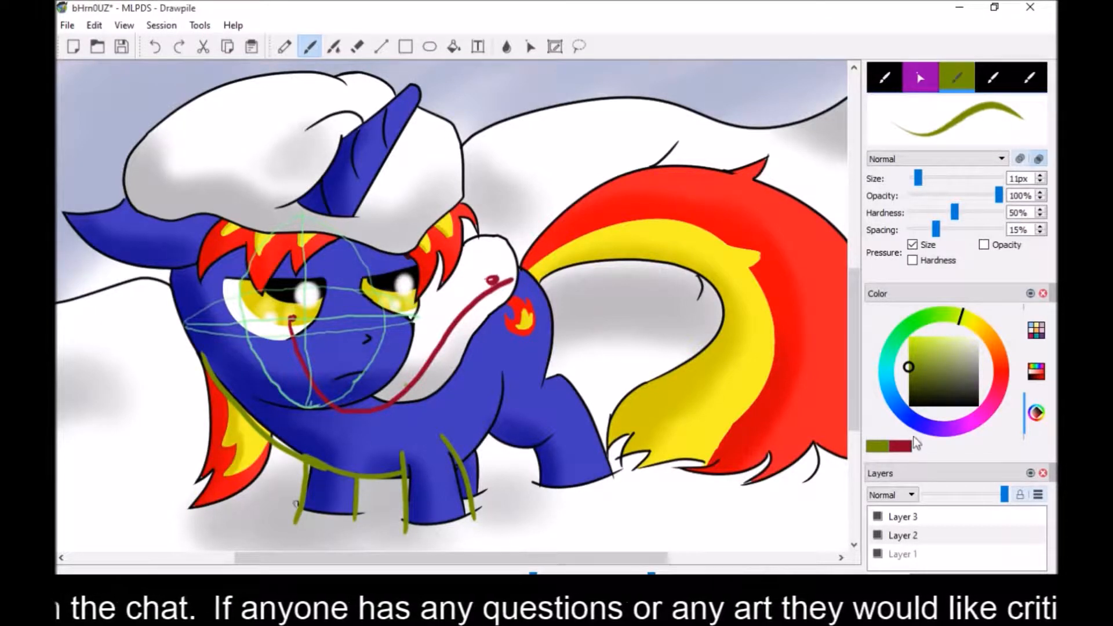
Change the brush colour to purple and trace the rump and the back edge of the hind leg
left_click(954, 434)
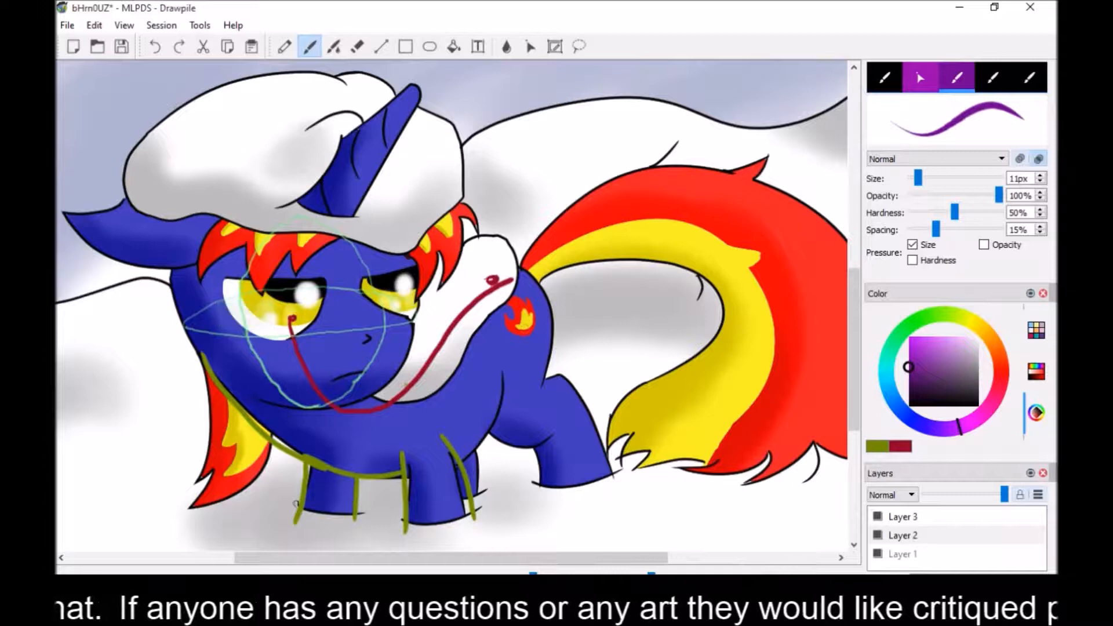
mouse_move(543, 384)
left_mouse_down()
mouse_move(566, 378)
mouse_move(623, 474)
left_mouse_up()
left_click_drag(541, 283, 556, 403)
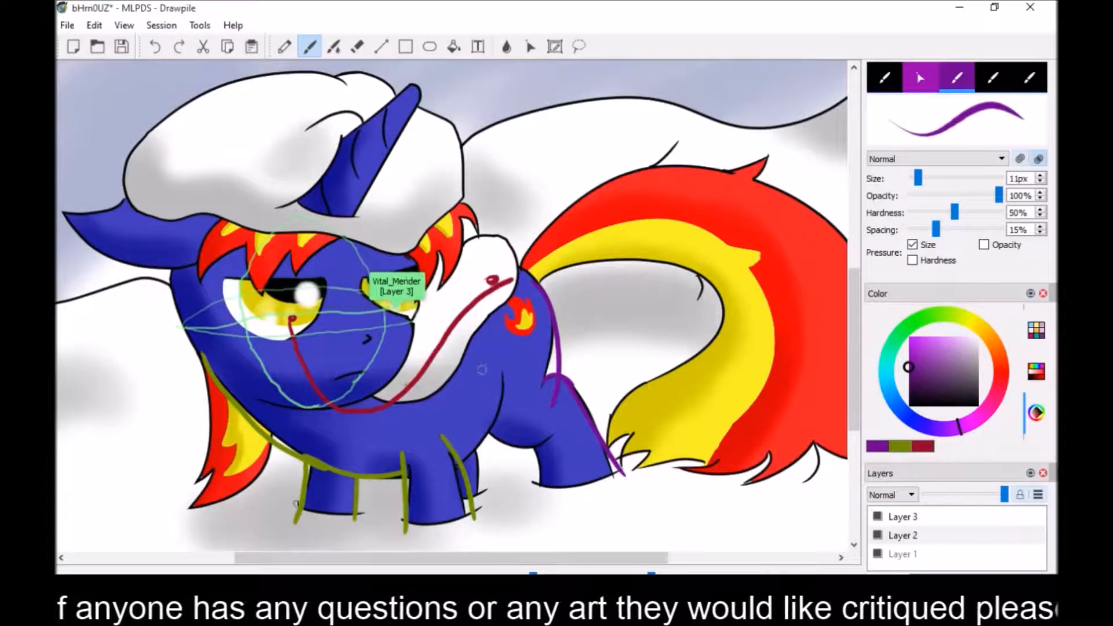
Trace the front edge of the hind leg in purple from the flank to the hoof, replacing the first attempt
mouse_move(471, 367)
left_mouse_down()
mouse_move(473, 394)
mouse_move(514, 442)
left_mouse_up()
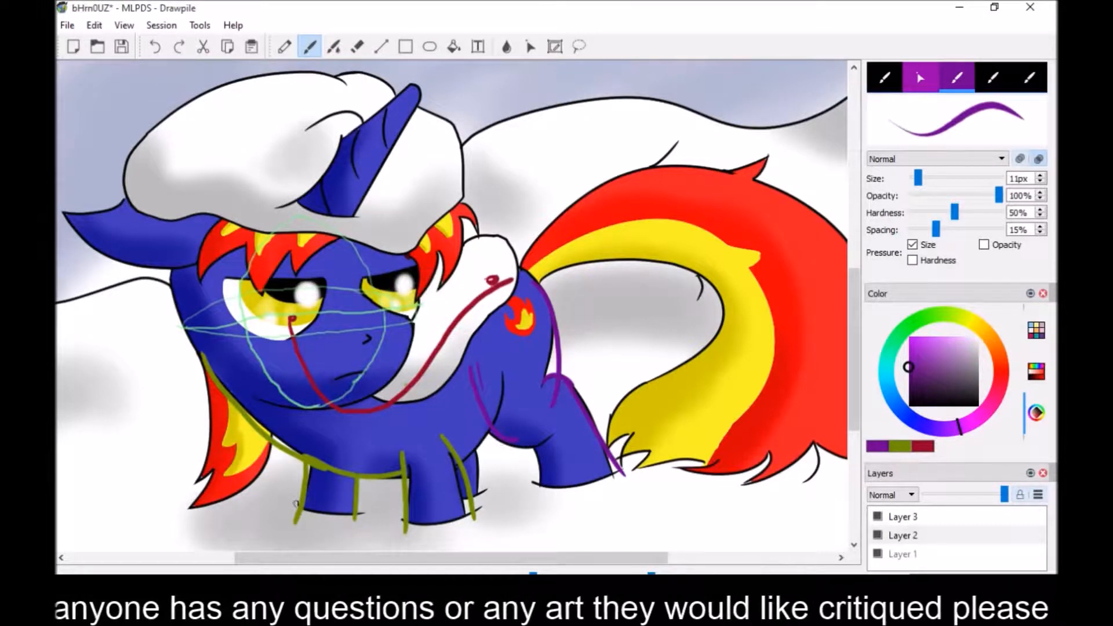
left_click(151, 48)
left_click(154, 48)
mouse_move(464, 380)
left_mouse_down()
mouse_move(536, 454)
mouse_move(539, 499)
left_mouse_up()
Add a purple stroke down the front of the thigh and erase the excess end of the flank line
key("e")
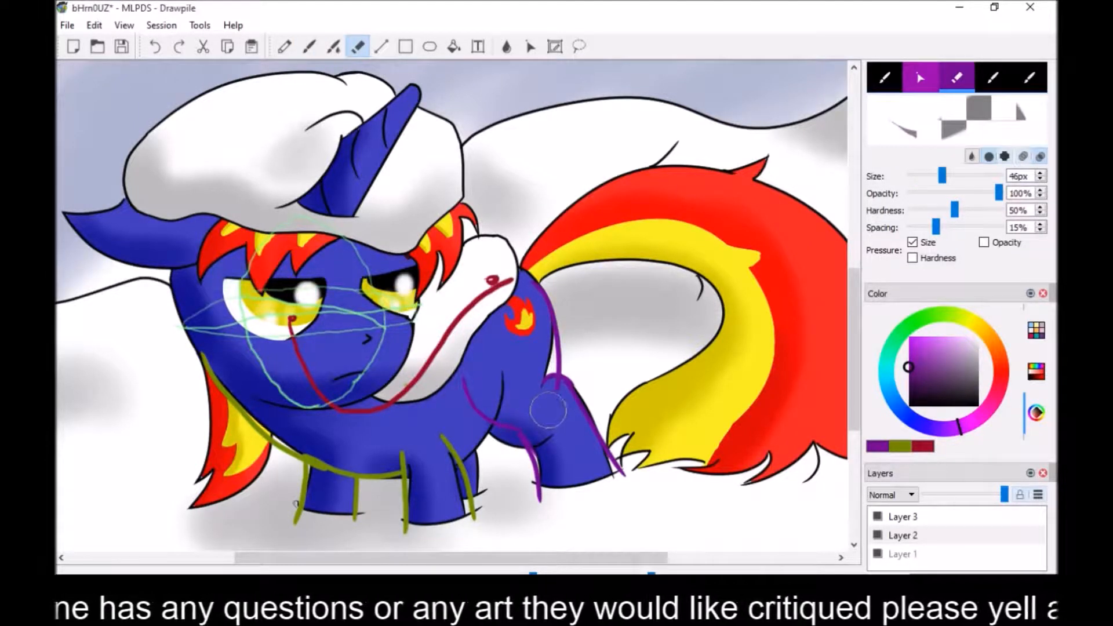
key("b")
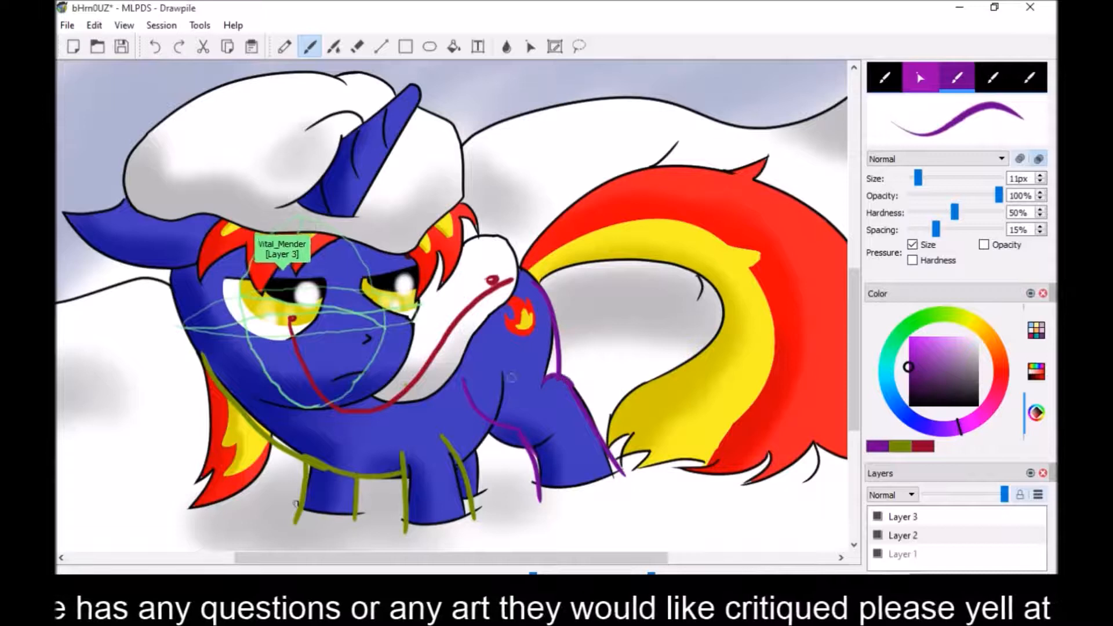
key("e")
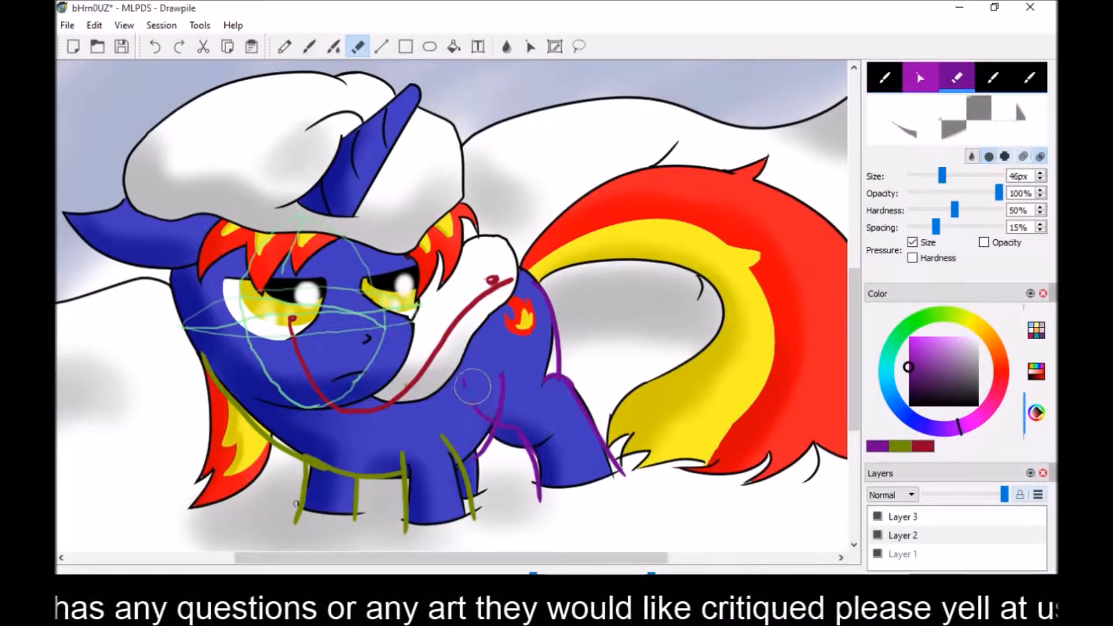
key("b")
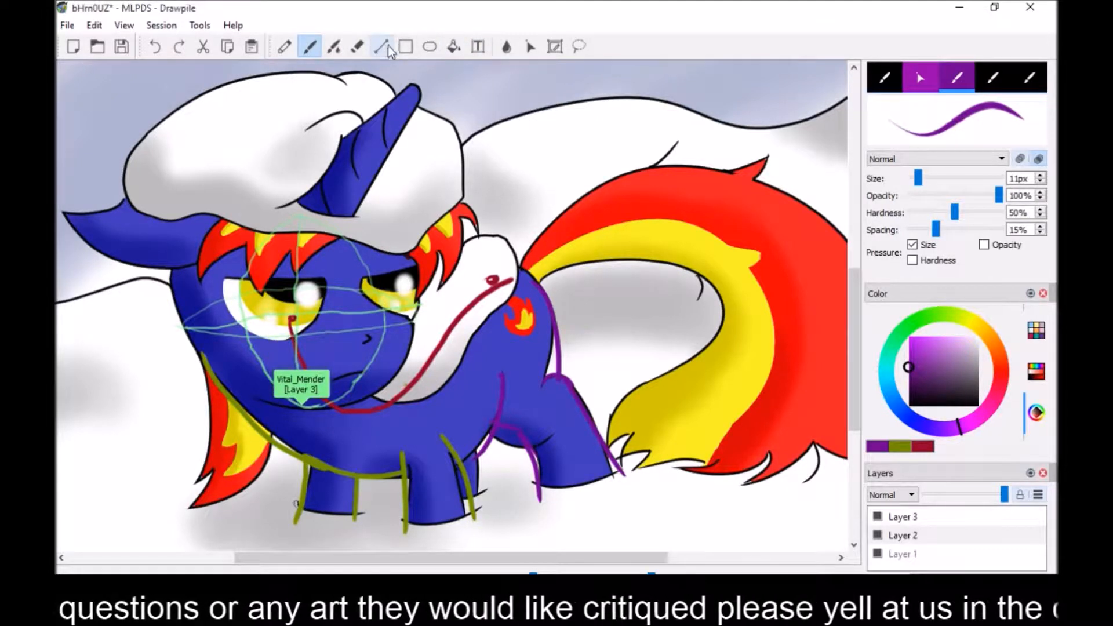
Point out the hindquarters with the laser pointer and erase the purple hook where the rump meets the hind leg
left_click(530, 47)
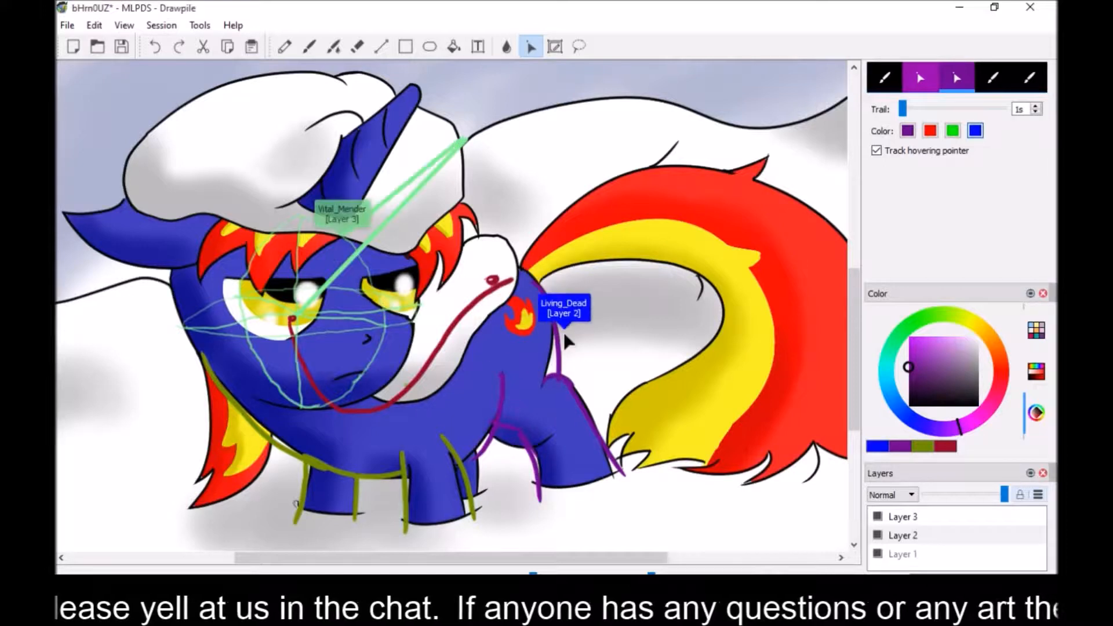
key("e")
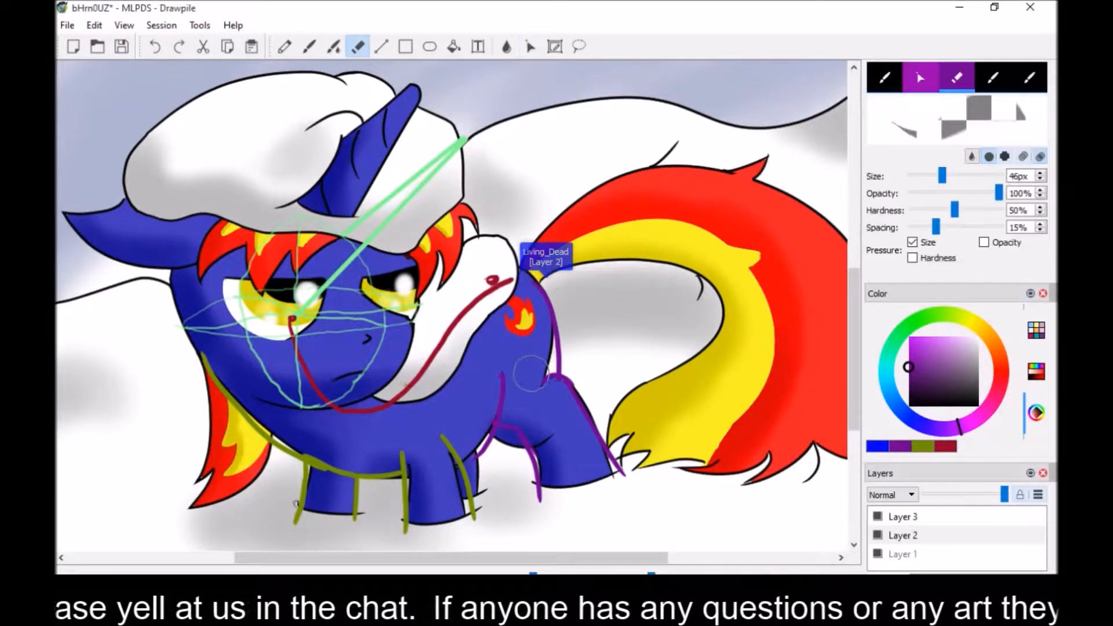
key("l")
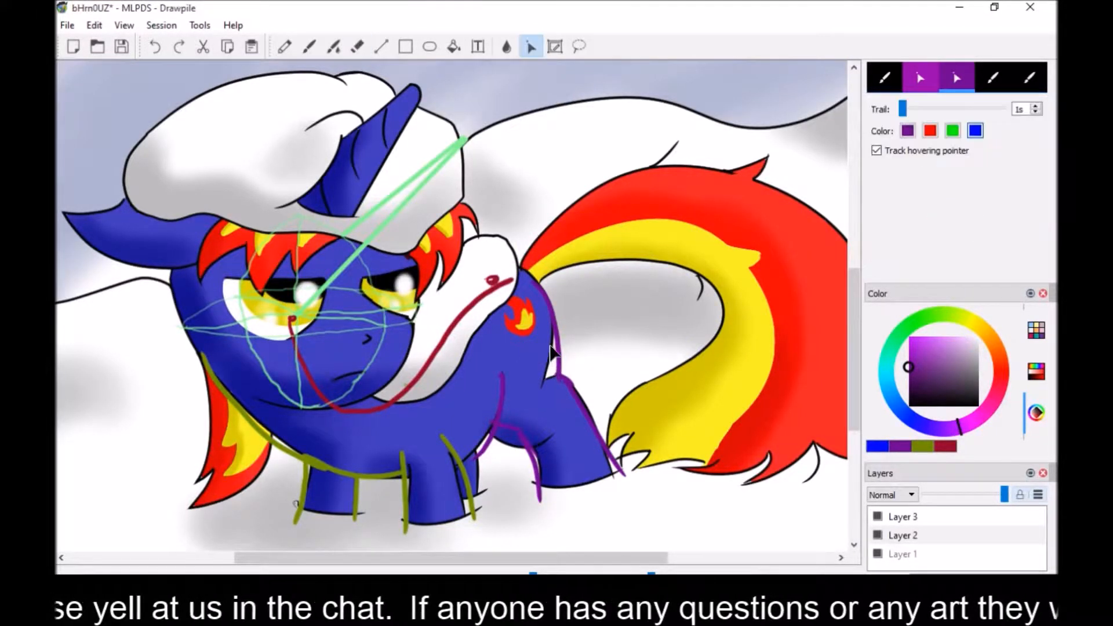
Change the colour to bright red and brush a large oval around the haunch, enclosing the flame mark
left_click(1008, 386)
left_click(909, 345)
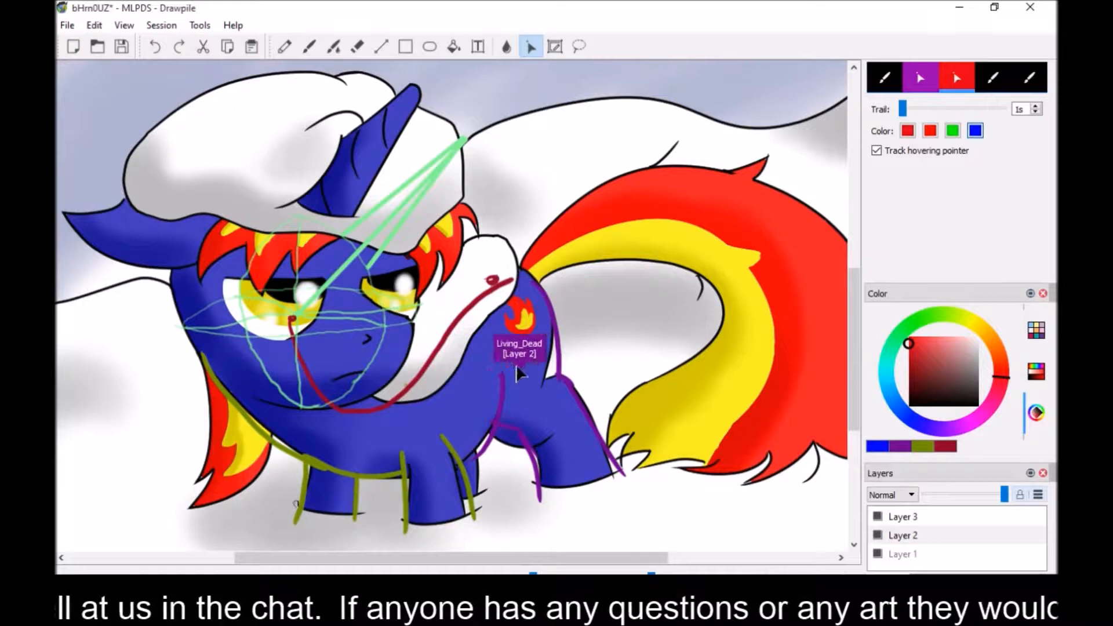
left_click(309, 47)
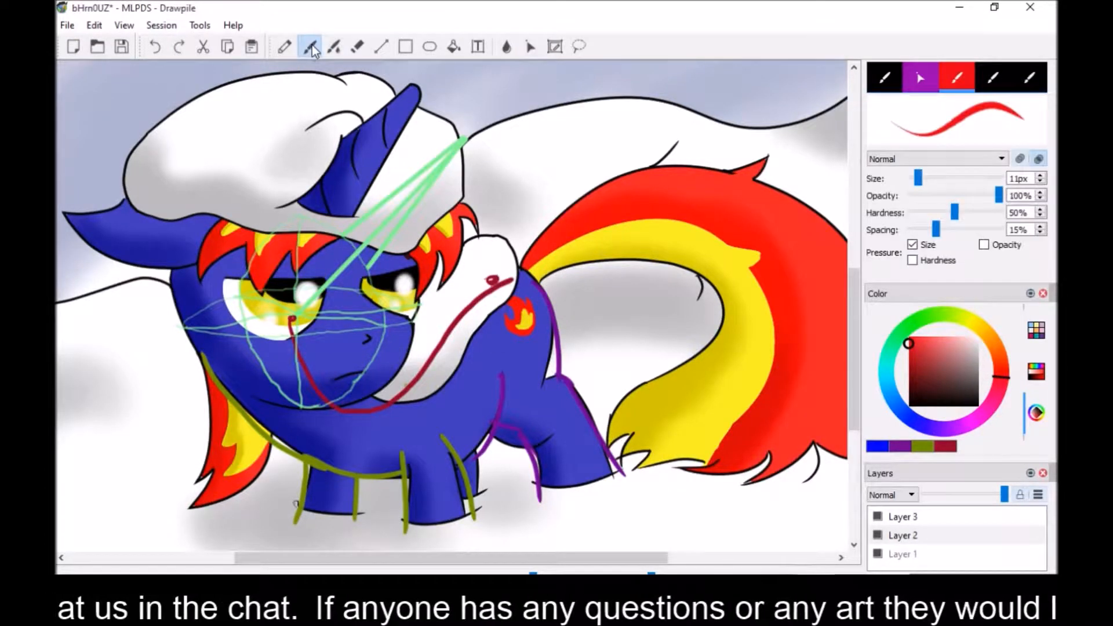
mouse_move(540, 293)
left_mouse_down()
mouse_move(542, 415)
mouse_move(546, 326)
mouse_move(536, 296)
mouse_move(541, 414)
mouse_move(536, 296)
mouse_move(556, 360)
mouse_move(546, 409)
left_mouse_up()
mouse_move(473, 371)
left_mouse_down()
mouse_move(482, 406)
mouse_move(526, 439)
left_mouse_up()
left_click_drag(555, 383, 529, 432)
mouse_move(462, 369)
left_mouse_down()
mouse_move(485, 306)
mouse_move(539, 293)
left_mouse_up()
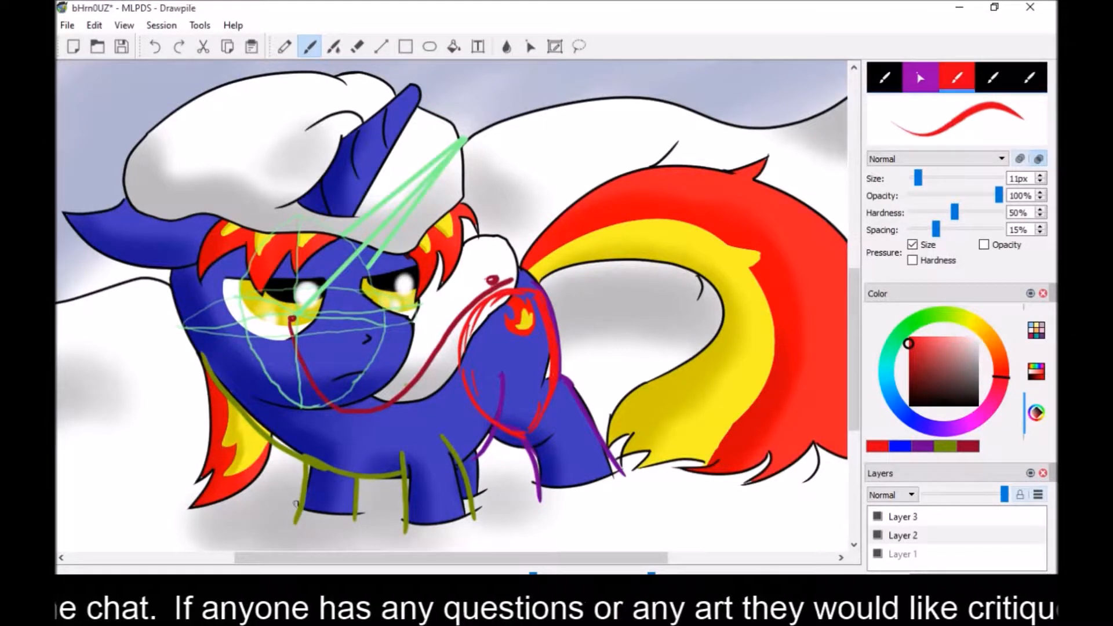
Change the brush colour to cyan and paint the lower hind leg edges and the knee area below the red oval
left_click(886, 381)
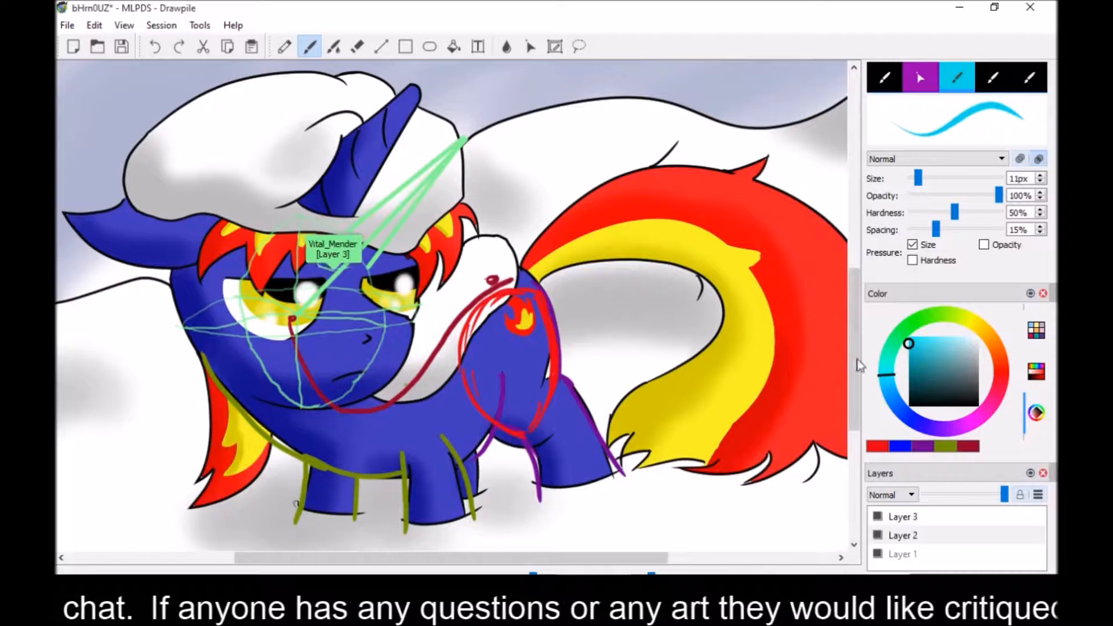
left_click_drag(567, 400, 611, 465)
left_click_drag(541, 414, 591, 417)
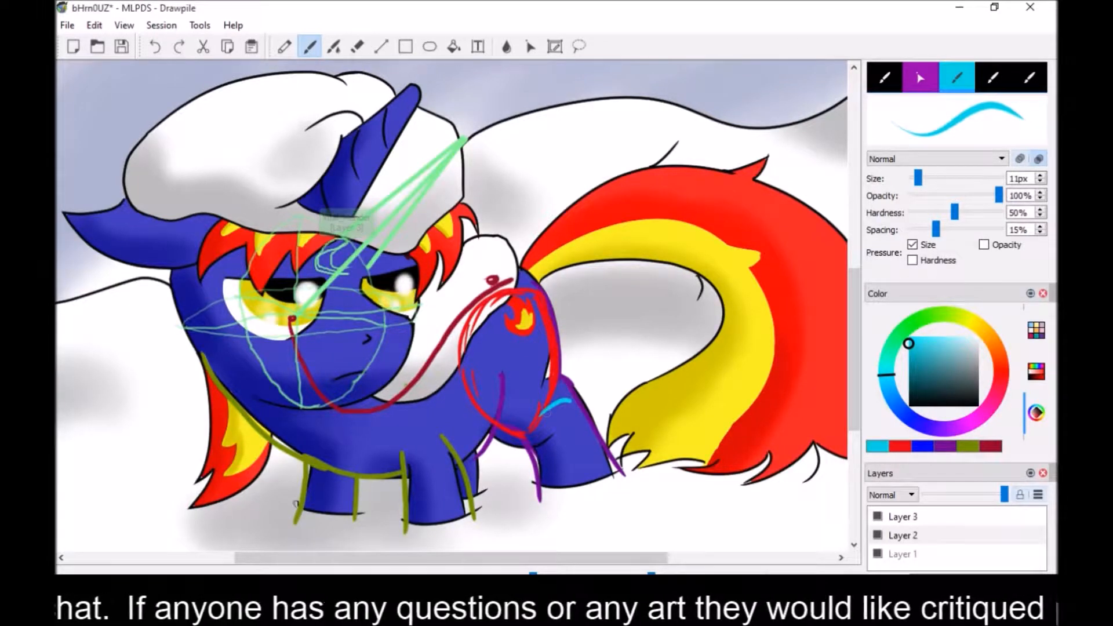
left_click_drag(522, 433, 543, 542)
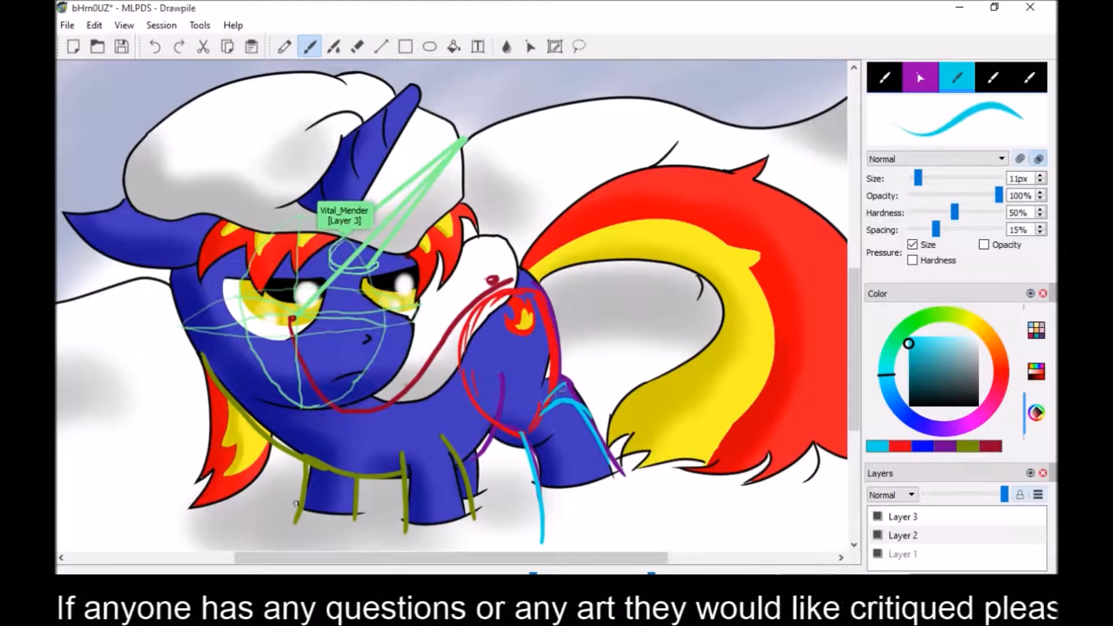
mouse_move(561, 387)
left_mouse_down()
mouse_move(514, 411)
mouse_move(532, 458)
left_mouse_up()
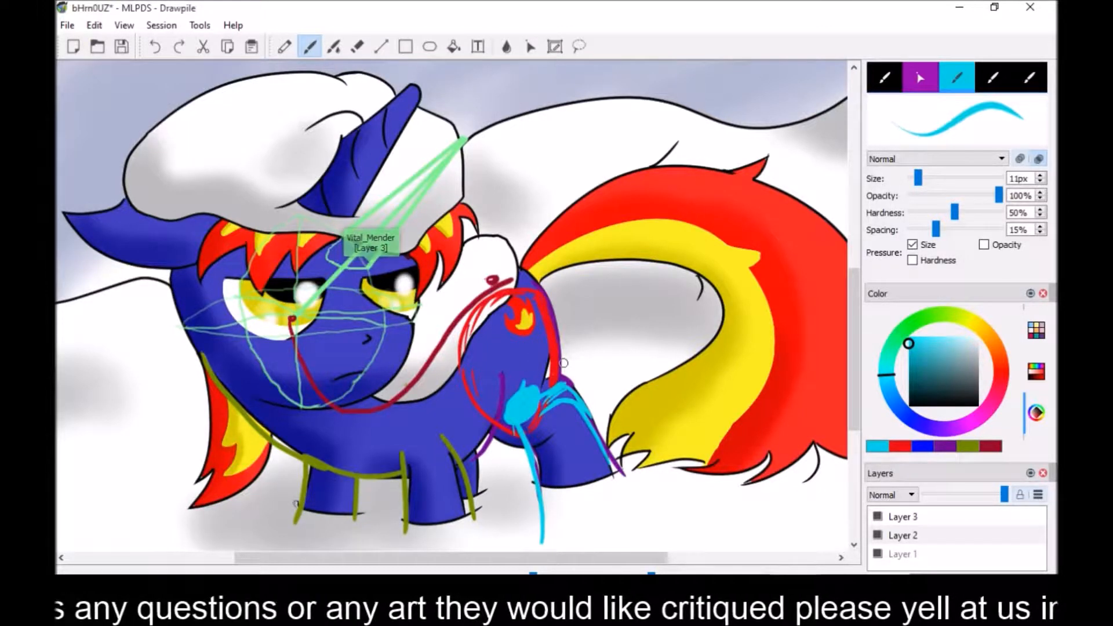
Change the brush colour to black and draw the leg bones from a hip joint on the flame mark through the knee to the hock
left_click_drag(924, 386, 908, 406)
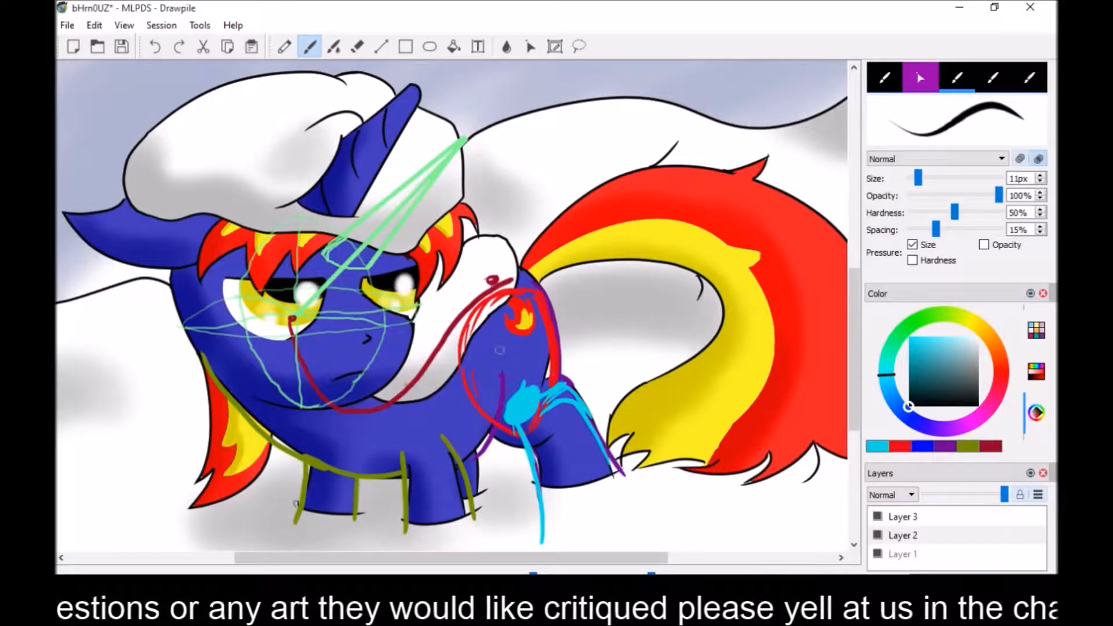
left_click_drag(510, 316, 511, 344)
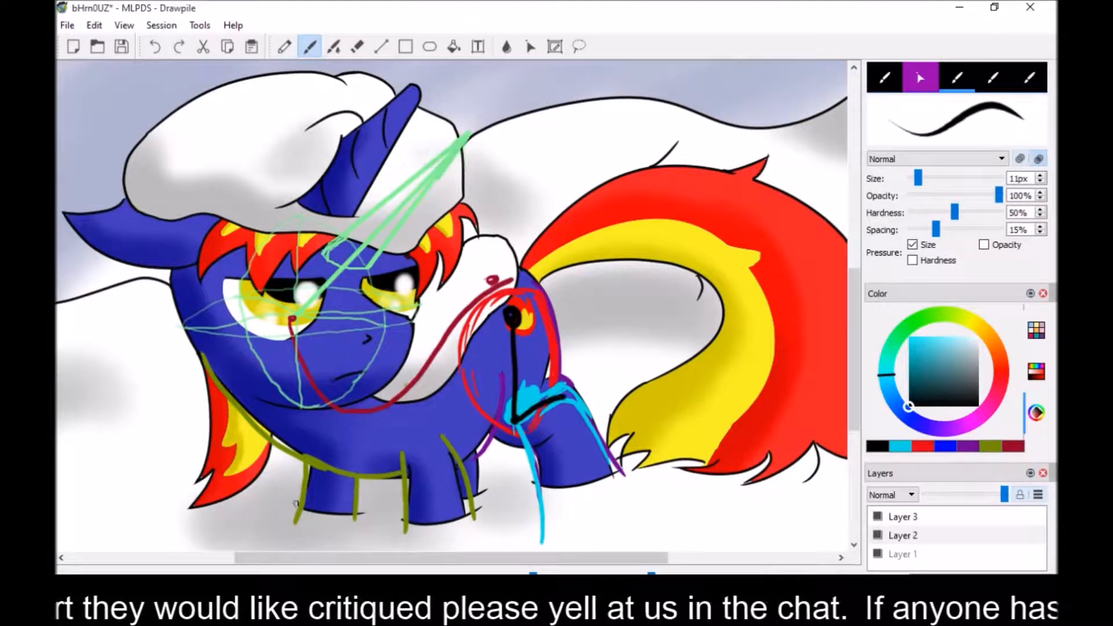
Undo the last black leg bone strokes and open the subreddit's Beginner Guides in a new browser tab
left_click(155, 47)
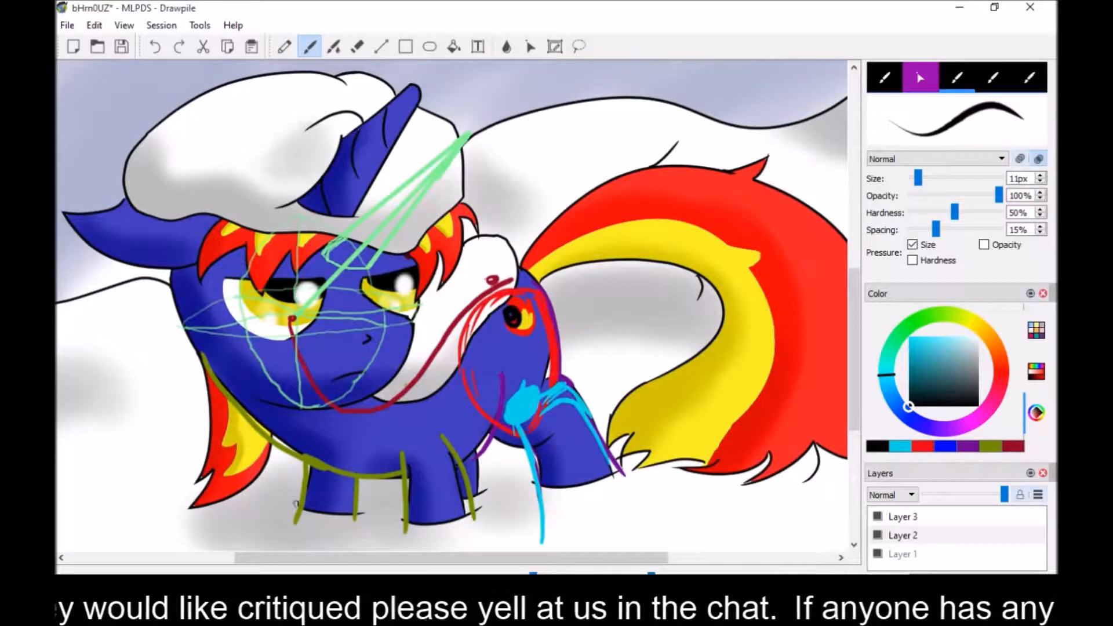
key("alt+Tab")
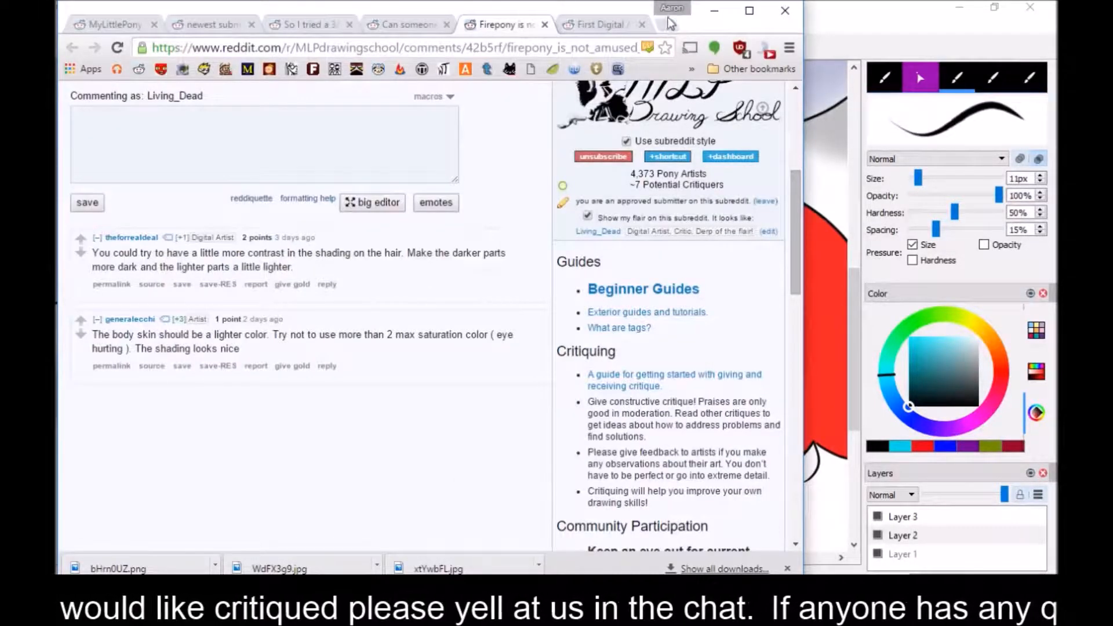
right_click(616, 290)
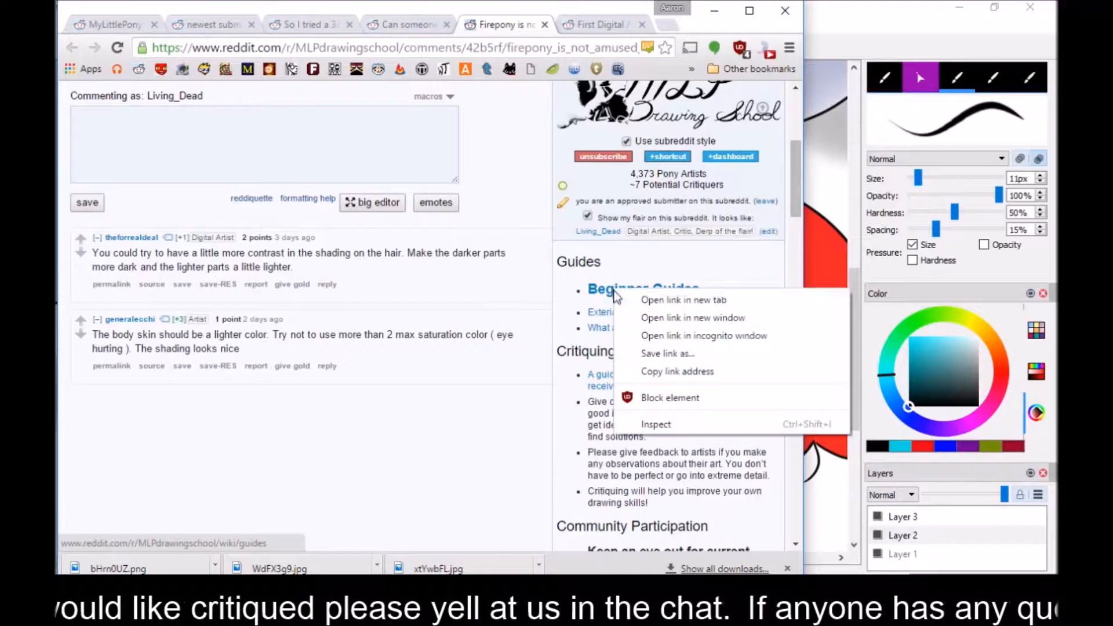
left_click(651, 301)
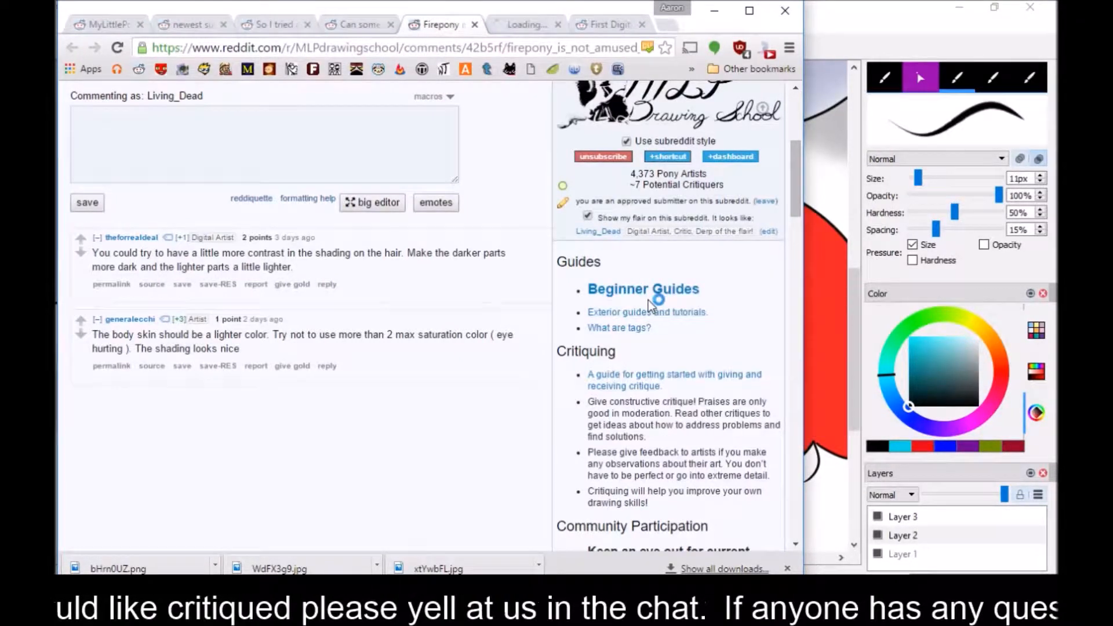
left_click(492, 31)
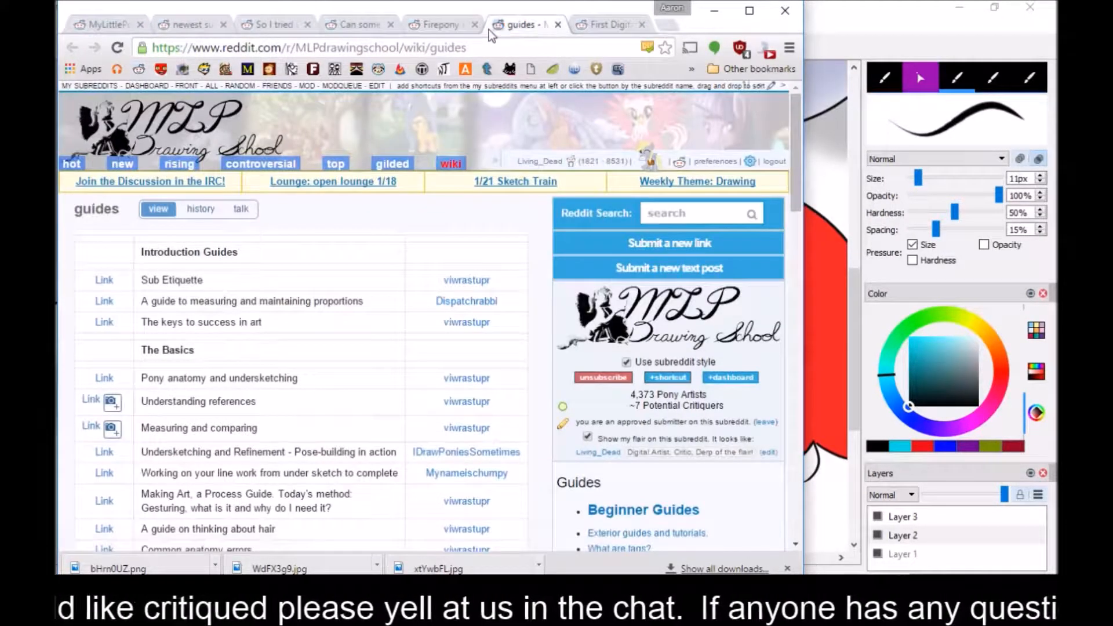
Expand the Body guide preview under The Basics and go on to the exterior guides and tutorials page
mouse_move(797, 176)
left_mouse_down()
mouse_move(797, 262)
mouse_move(795, 227)
left_mouse_up()
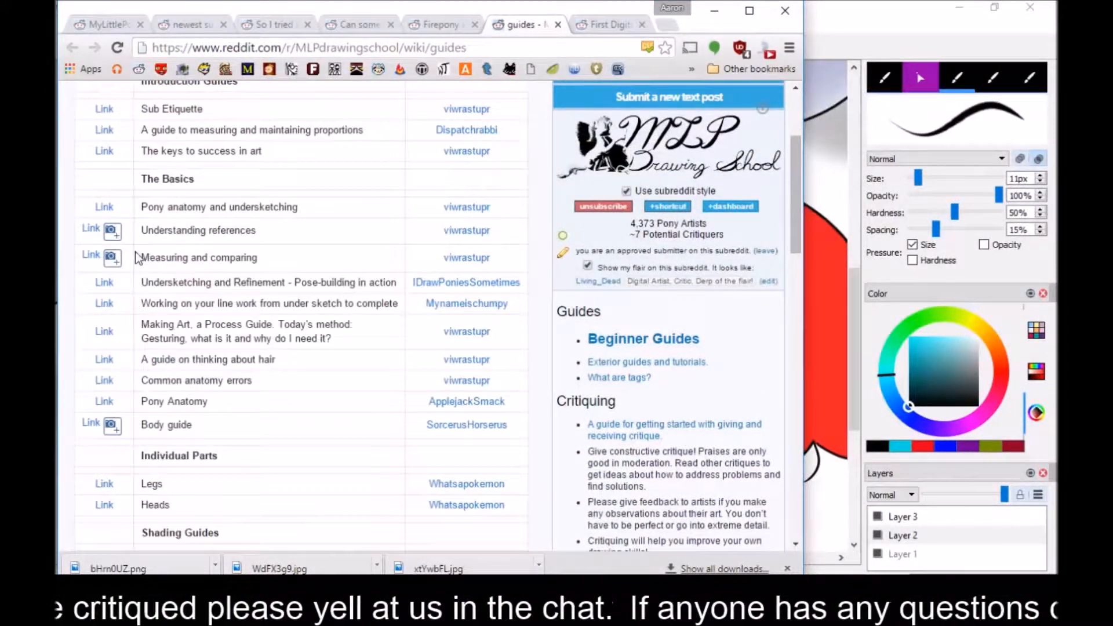
left_click(111, 427)
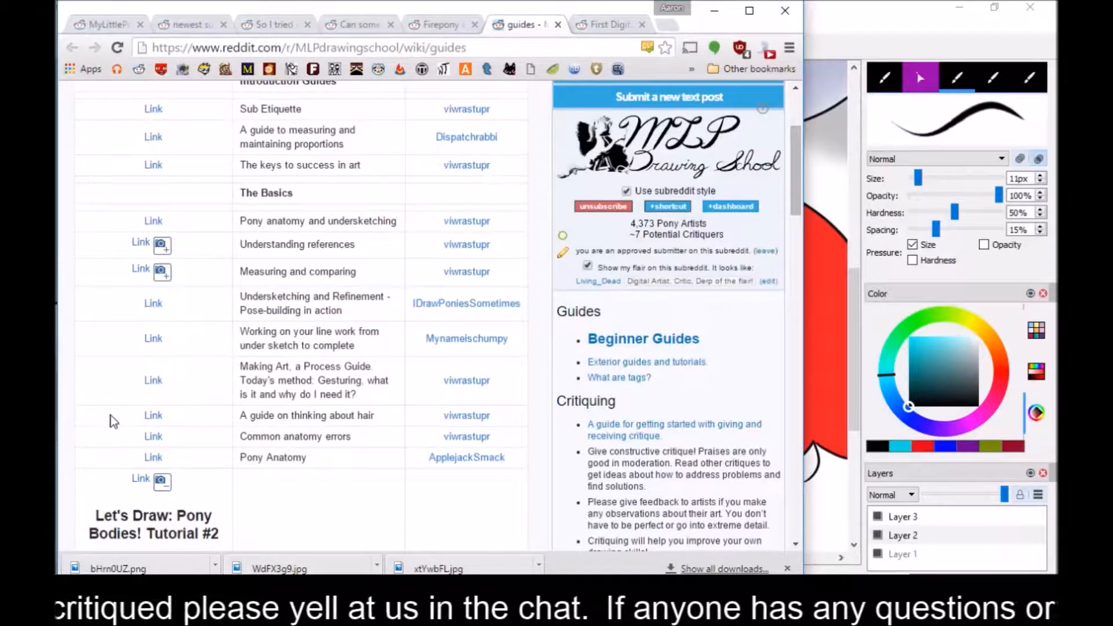
mouse_move(795, 178)
left_mouse_down()
mouse_move(796, 484)
mouse_move(795, 149)
mouse_move(798, 181)
left_mouse_up()
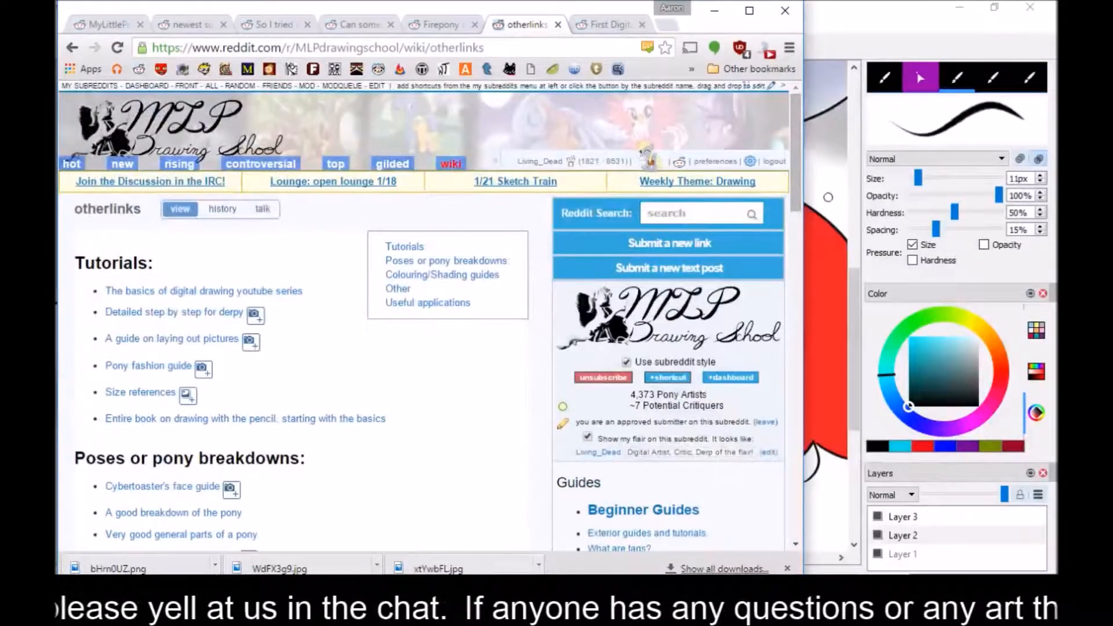
Expand the Large detailed pony references preview and look through the list of poses or pony breakdowns
left_click_drag(794, 154, 799, 249)
left_click(255, 241)
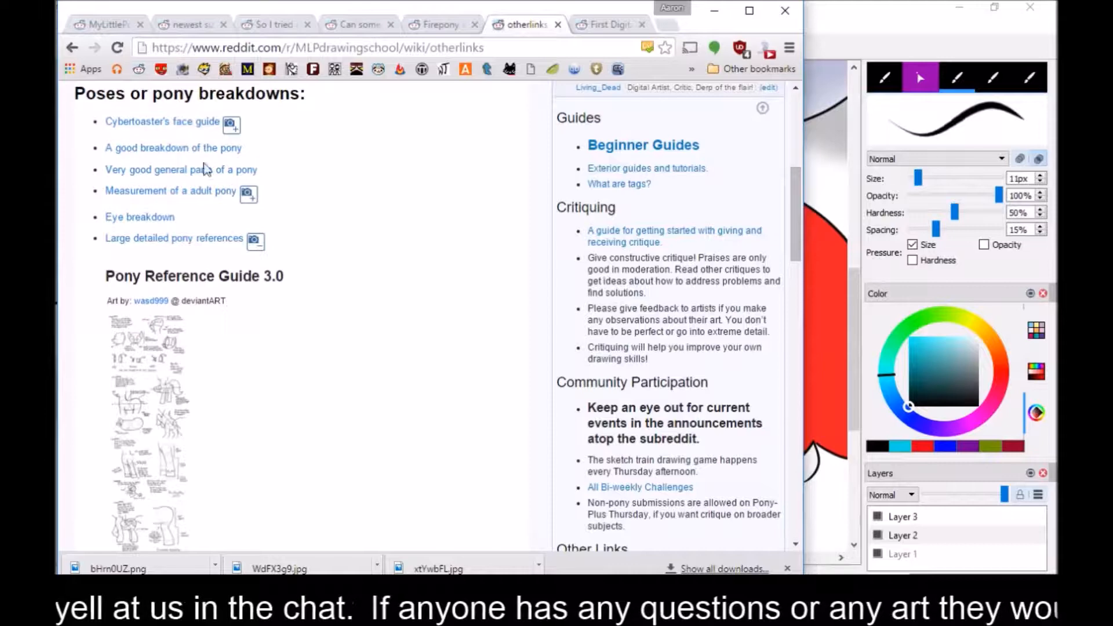
left_click_drag(795, 223, 797, 335)
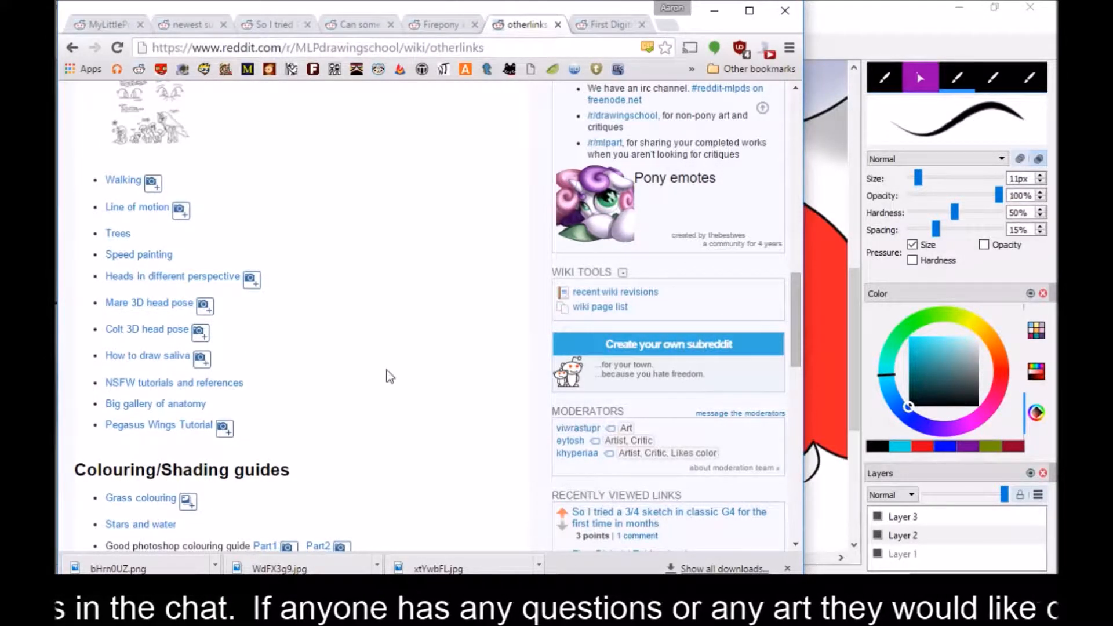
left_click_drag(798, 328, 799, 181)
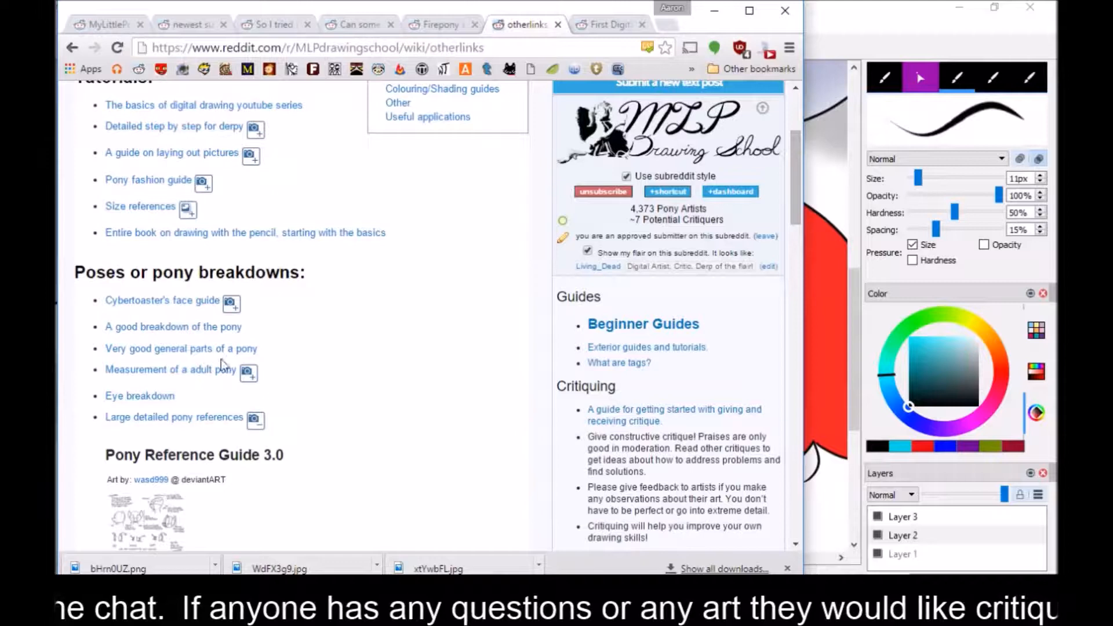
Preview the adult pony measurements, then view the "Very good general parts of a pony" drawing enlarged in a new tab
left_click(248, 373)
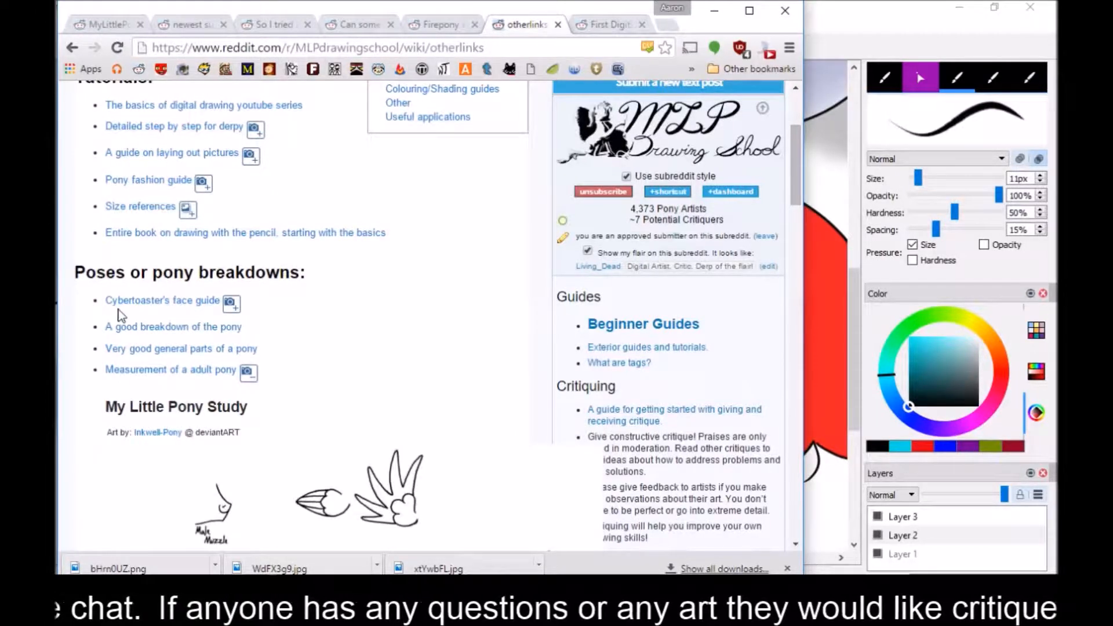
right_click(146, 354)
left_click(168, 360)
left_click(541, 23)
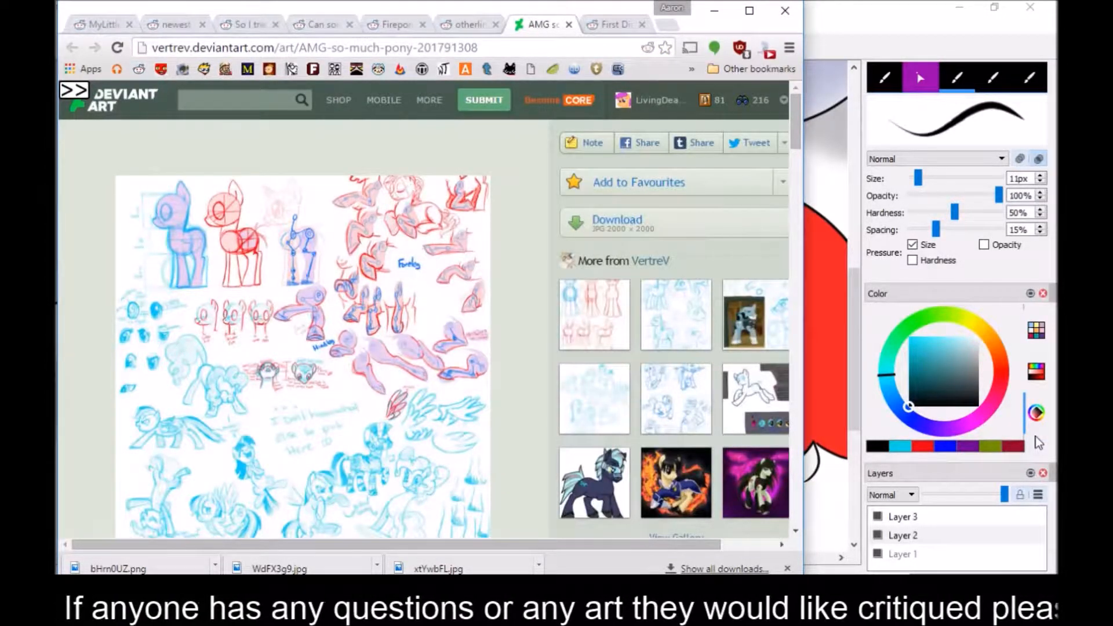
left_click(299, 309)
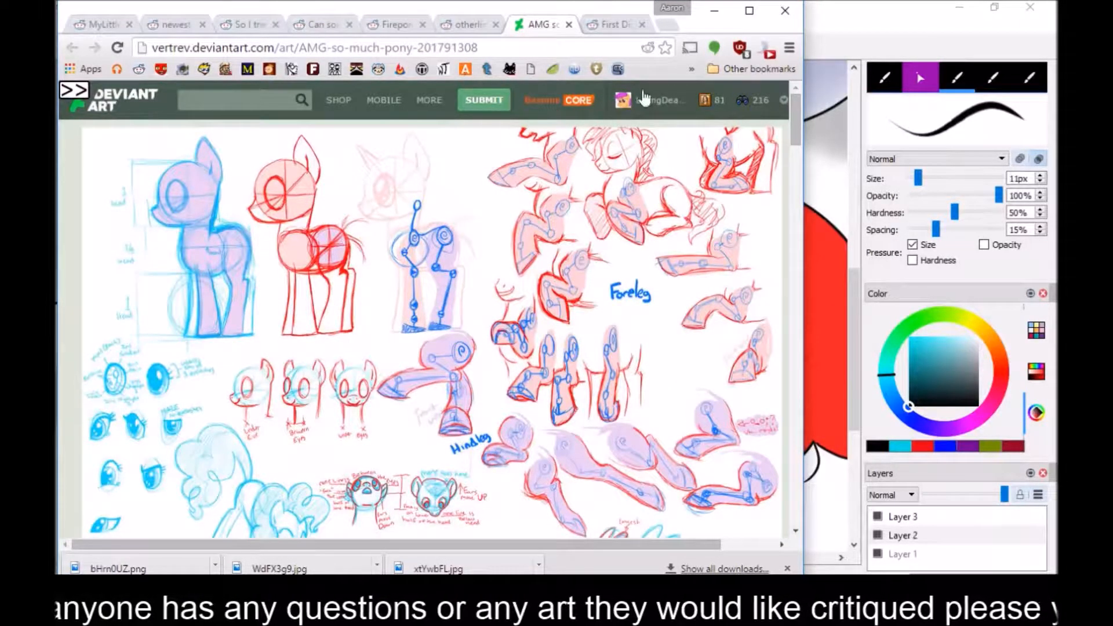
Switch back to Drawpile, brush the hind leg bones with circled hip, knee and hock joints in black, and undo them
left_click(851, 30)
left_click_drag(735, 320, 790, 413)
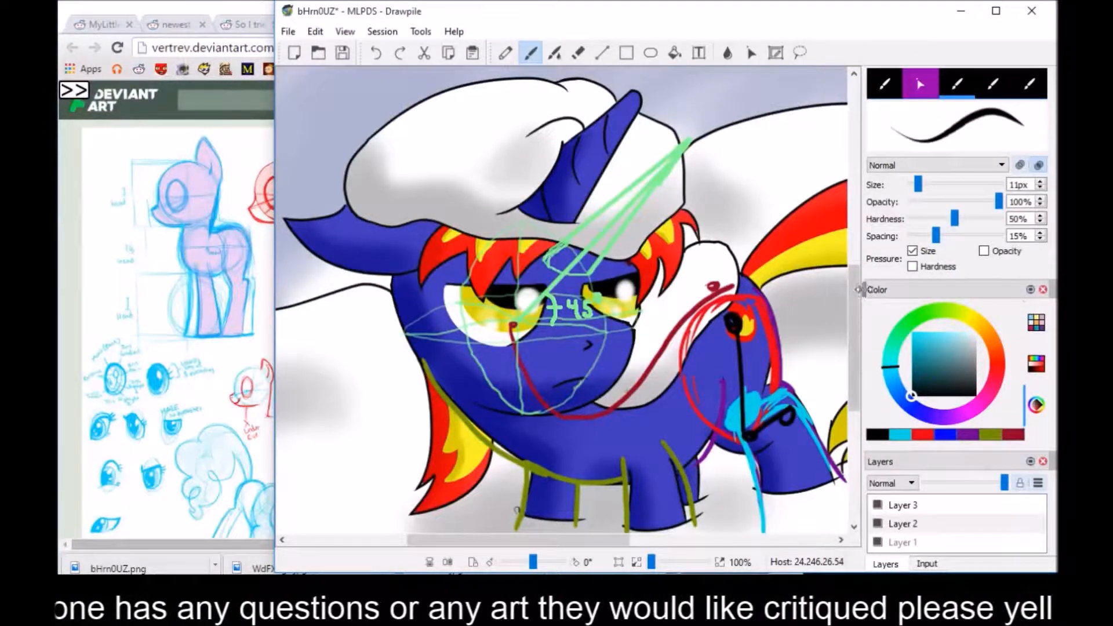
scroll(787, 421, "down", 3)
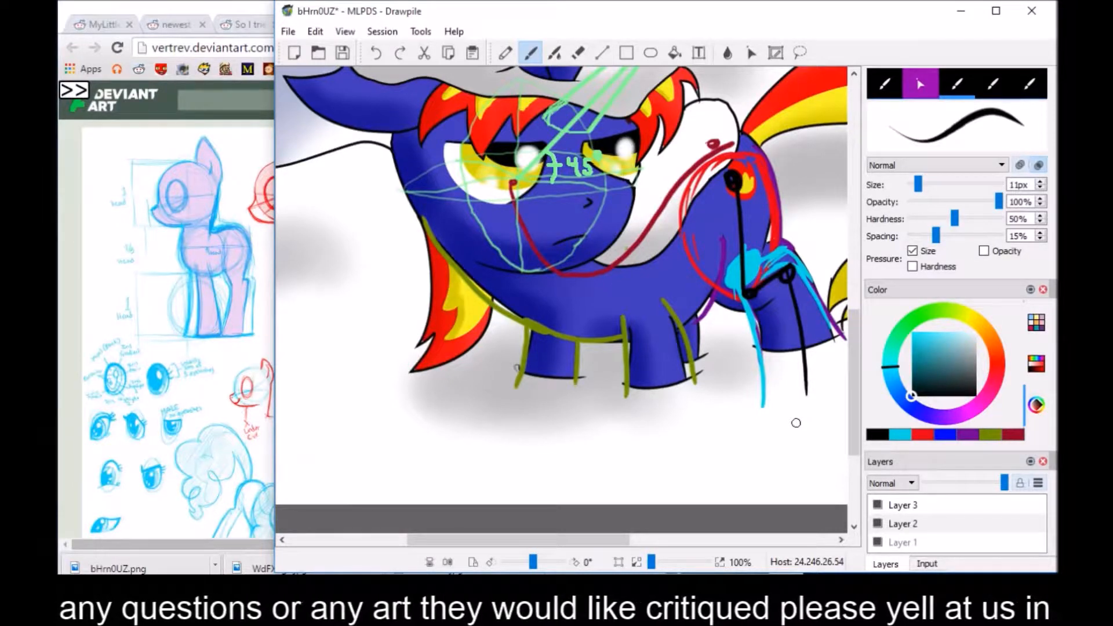
scroll(638, 463, "up", 4)
left_click_drag(496, 545, 530, 545)
left_click(996, 10)
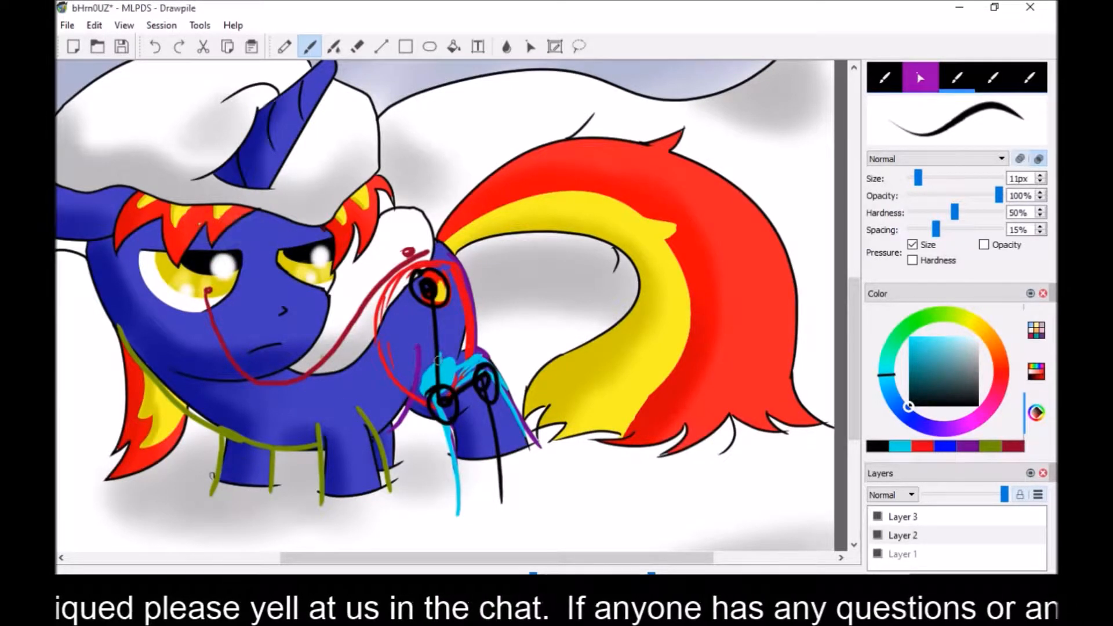
left_click(155, 47)
left_click(155, 49)
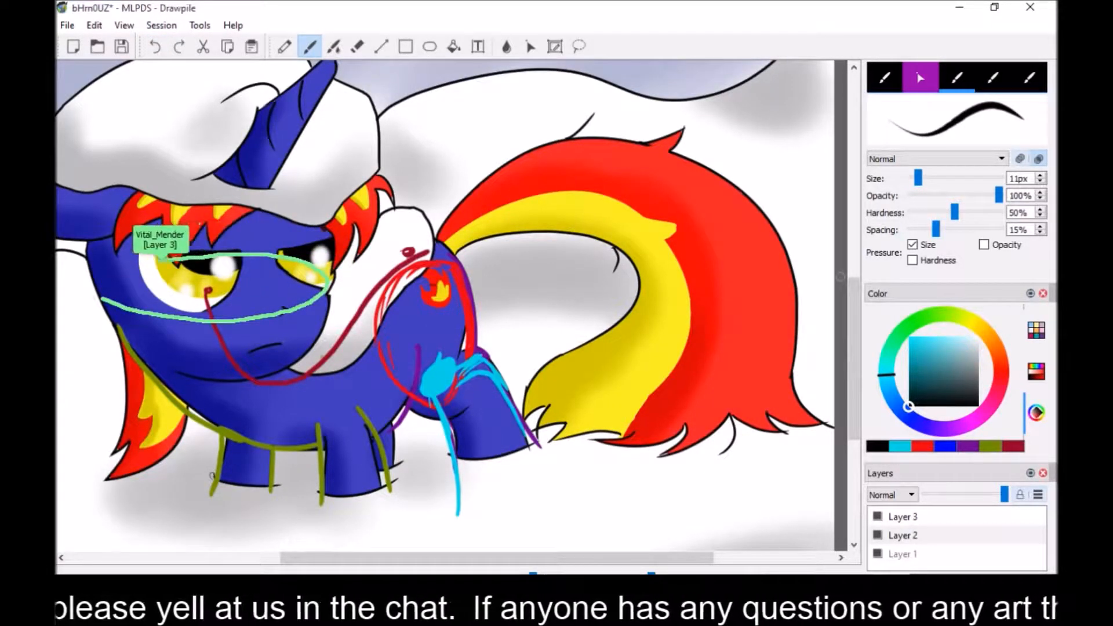
left_click_drag(855, 355, 856, 333)
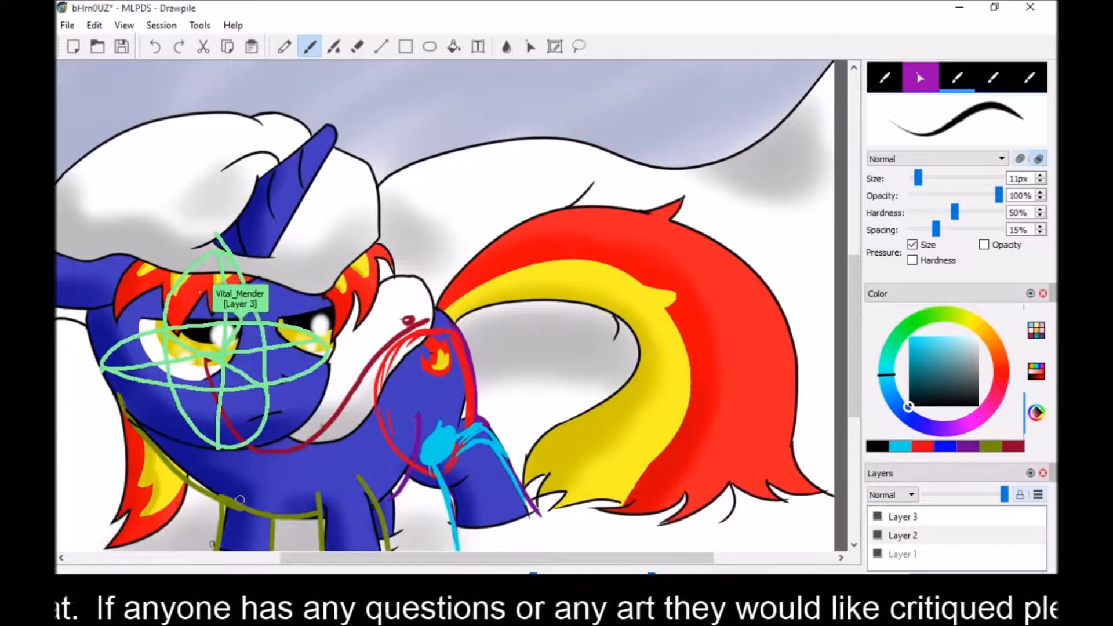
key("e")
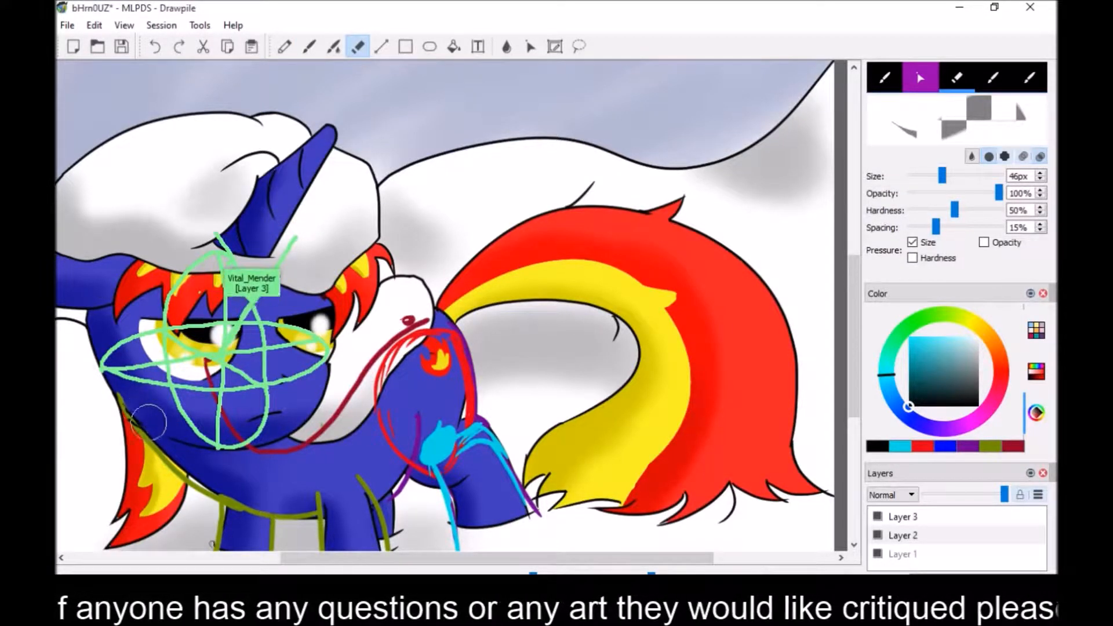
key("b")
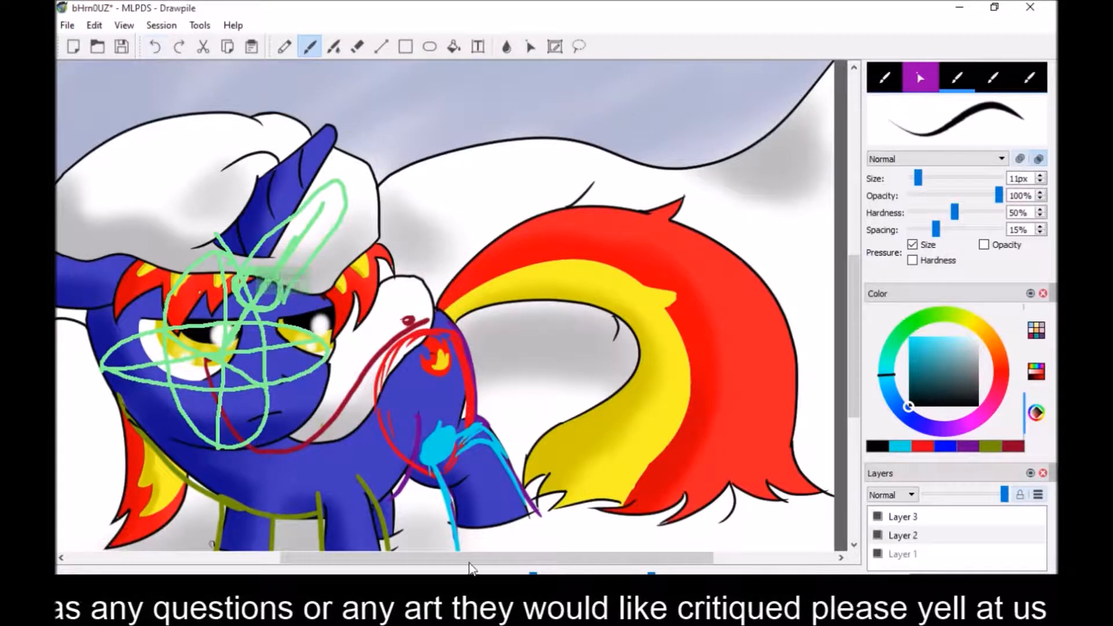
left_click_drag(399, 566, 334, 554)
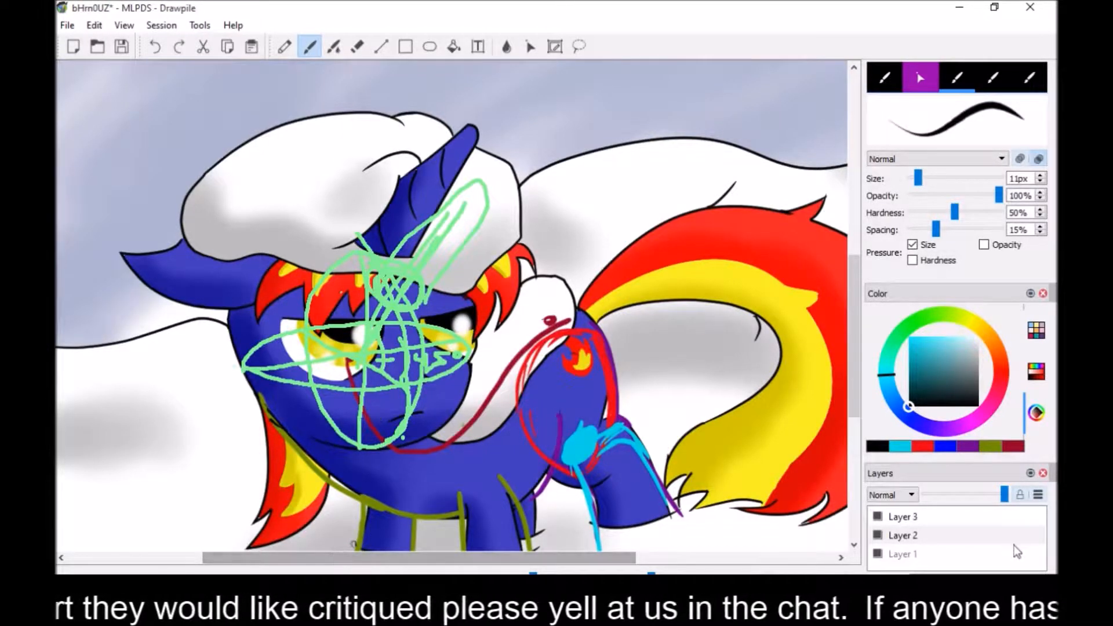
Hide Layer 3 and Layer 2 so only the original pony drawing shows
scroll(851, 380, "down", 3)
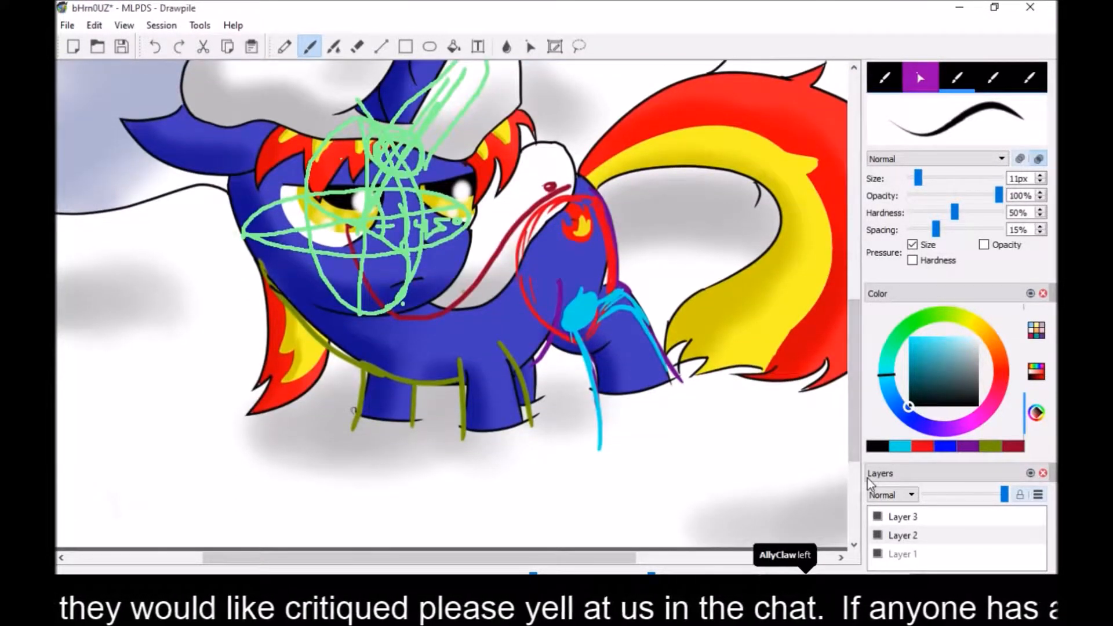
left_click(878, 517)
left_click(878, 535)
scroll(850, 416, "up", 2)
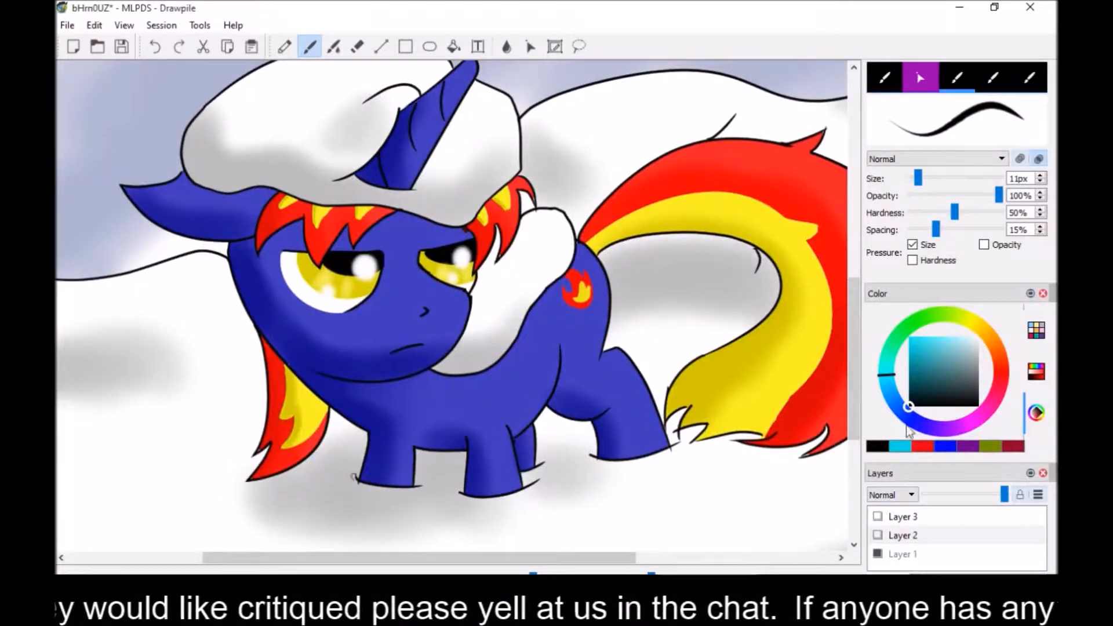
Insert a new layer directly above Layer 1
left_click(899, 557)
right_click(899, 557)
left_click(928, 484)
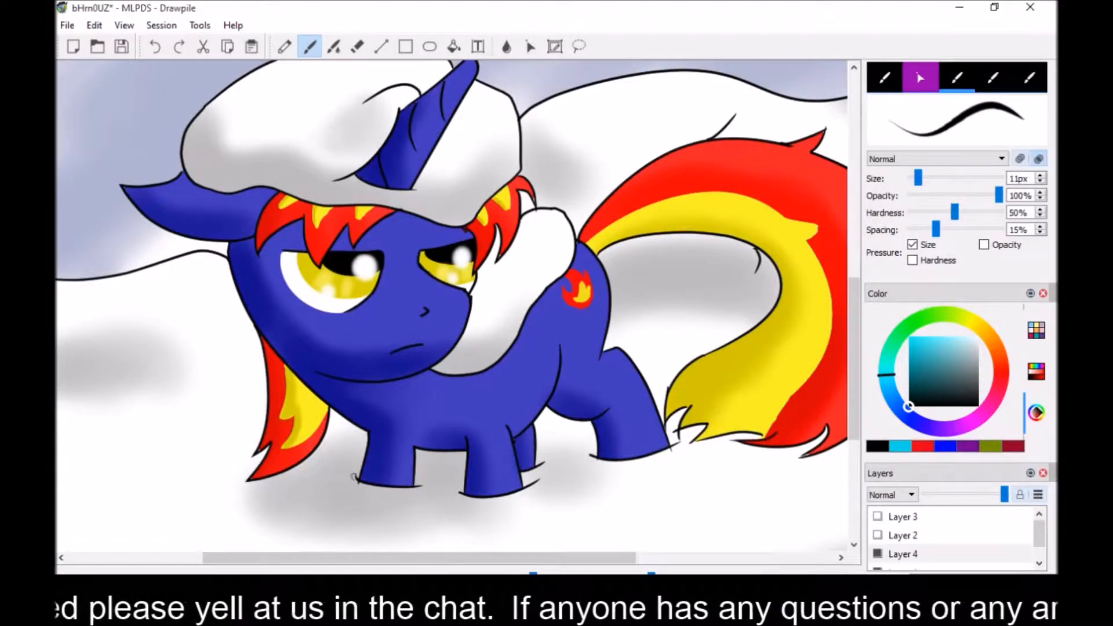
Switch to the browser, read the Firepony post's critique request, and return to Drawpile
key("alt+Tab")
left_click(388, 28)
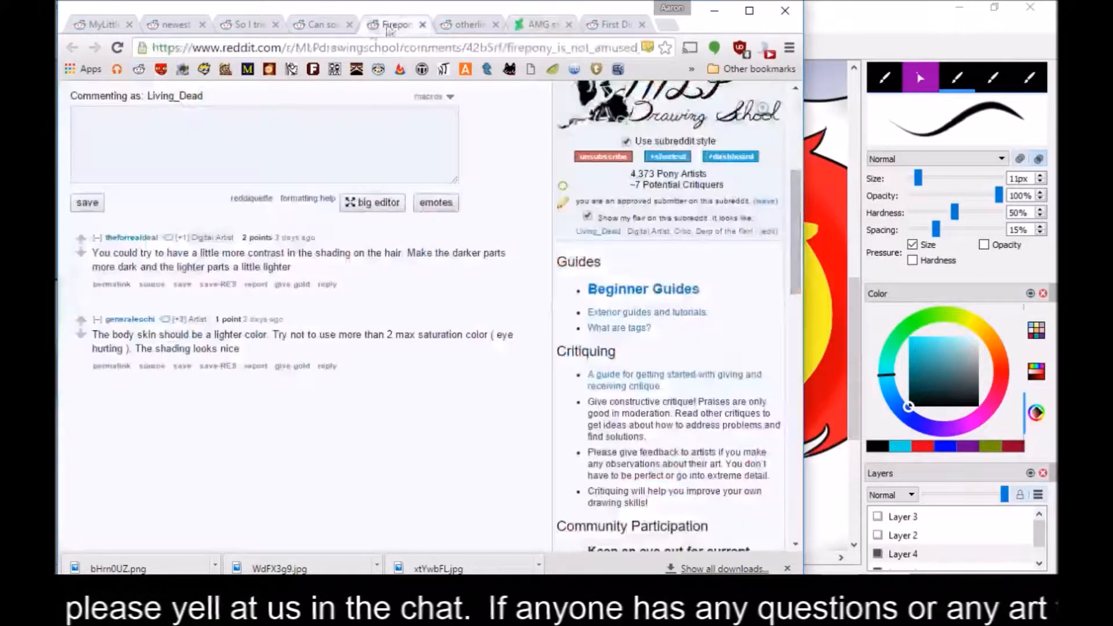
left_click_drag(795, 181, 797, 93)
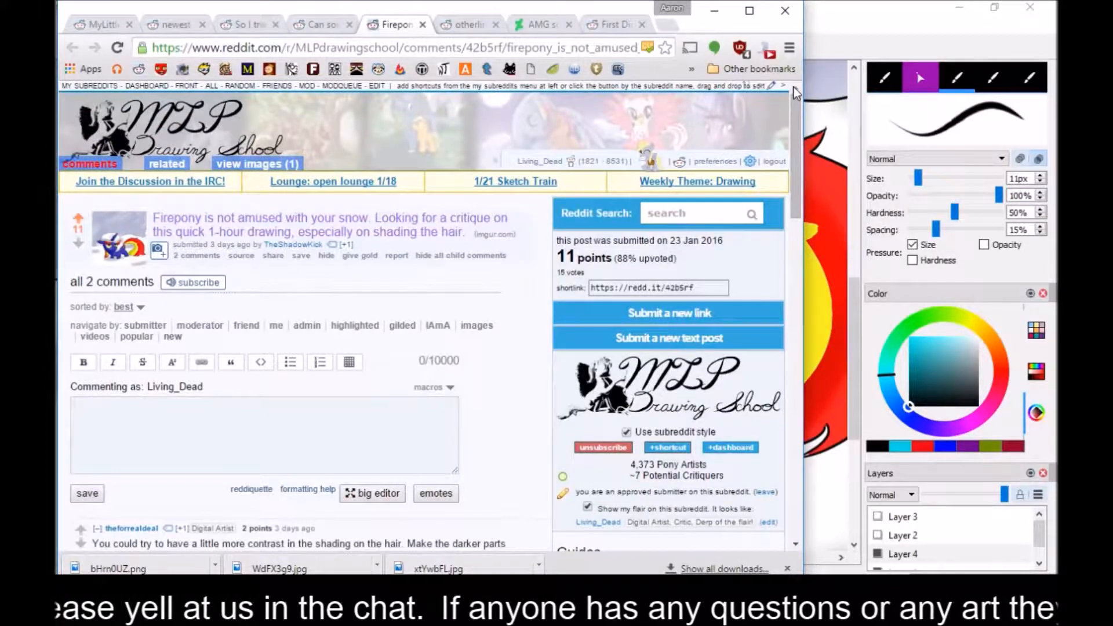
left_click(854, 33)
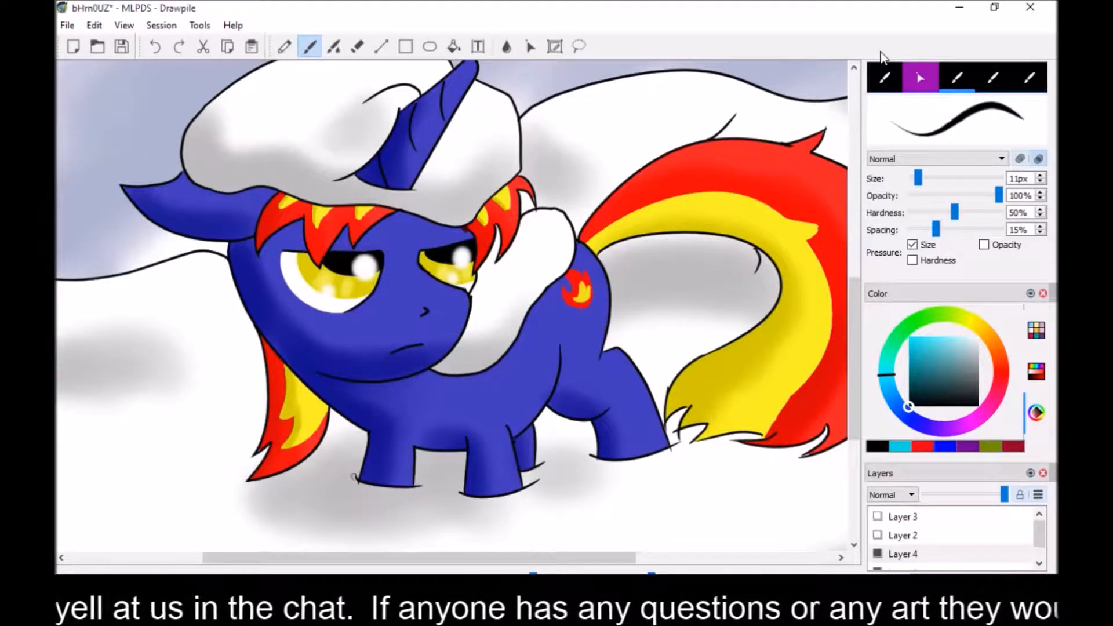
Change the brush colour to dark green and draw a downward arrow onto the snowy hill above the tail
mouse_move(443, 560)
left_mouse_down()
mouse_move(530, 562)
mouse_move(491, 560)
left_mouse_up()
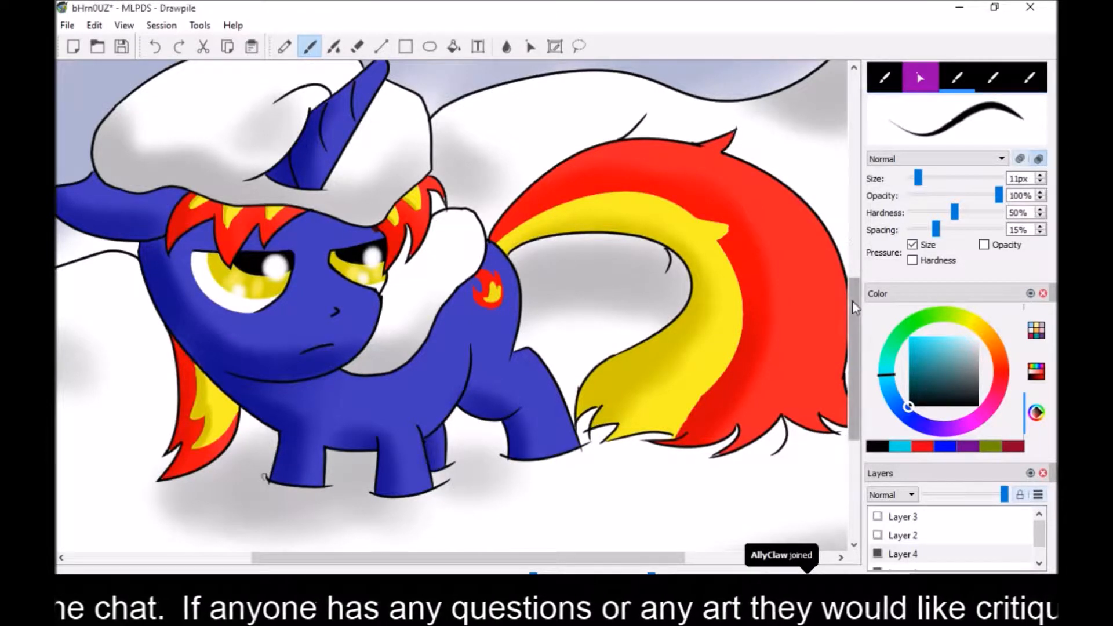
scroll(348, 261, "up", 1)
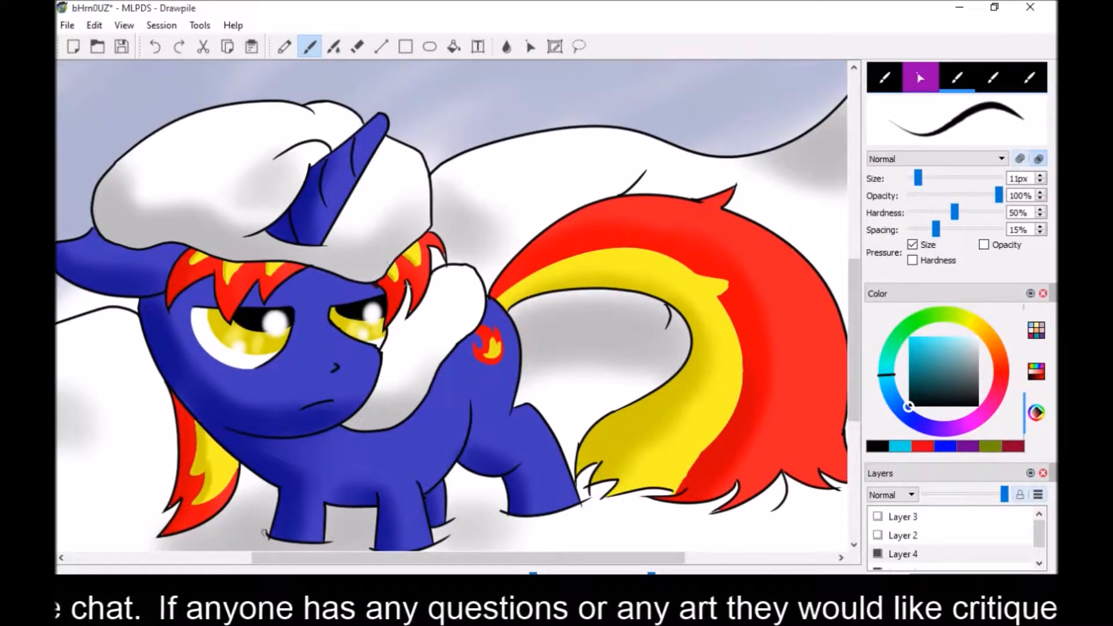
left_click_drag(900, 404, 909, 373)
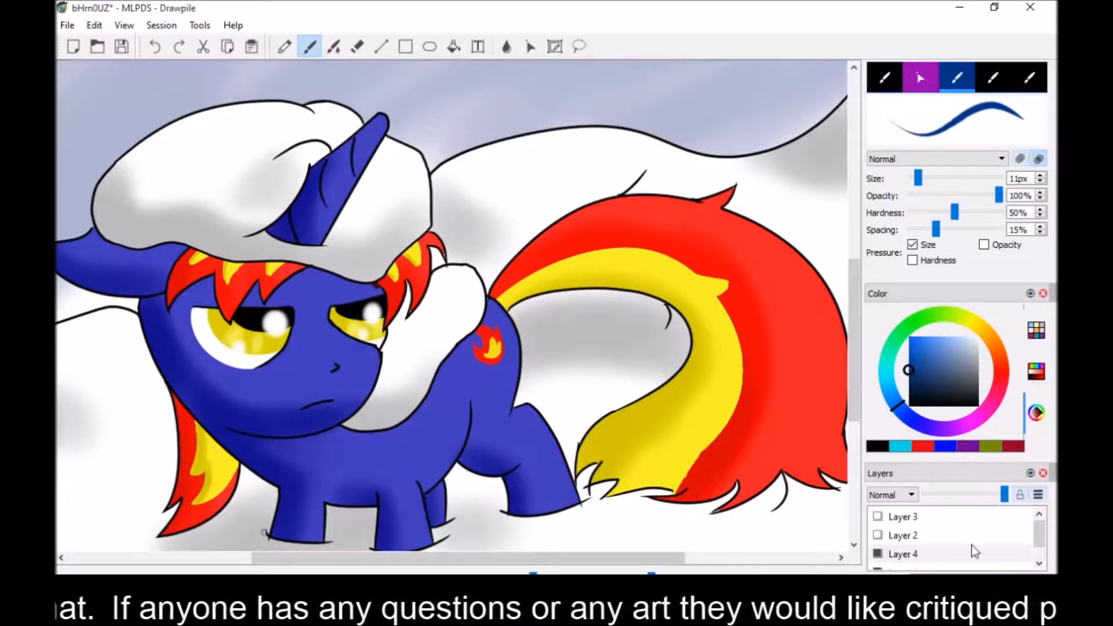
left_click(895, 342)
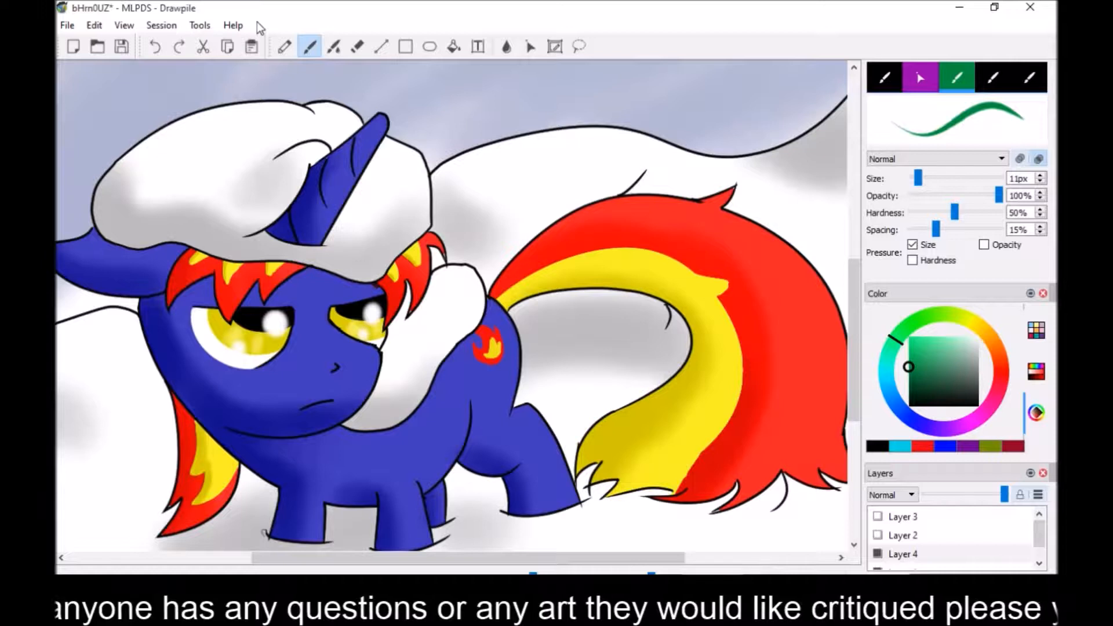
mouse_move(552, 95)
left_mouse_down()
mouse_move(510, 179)
mouse_move(529, 173)
left_mouse_up()
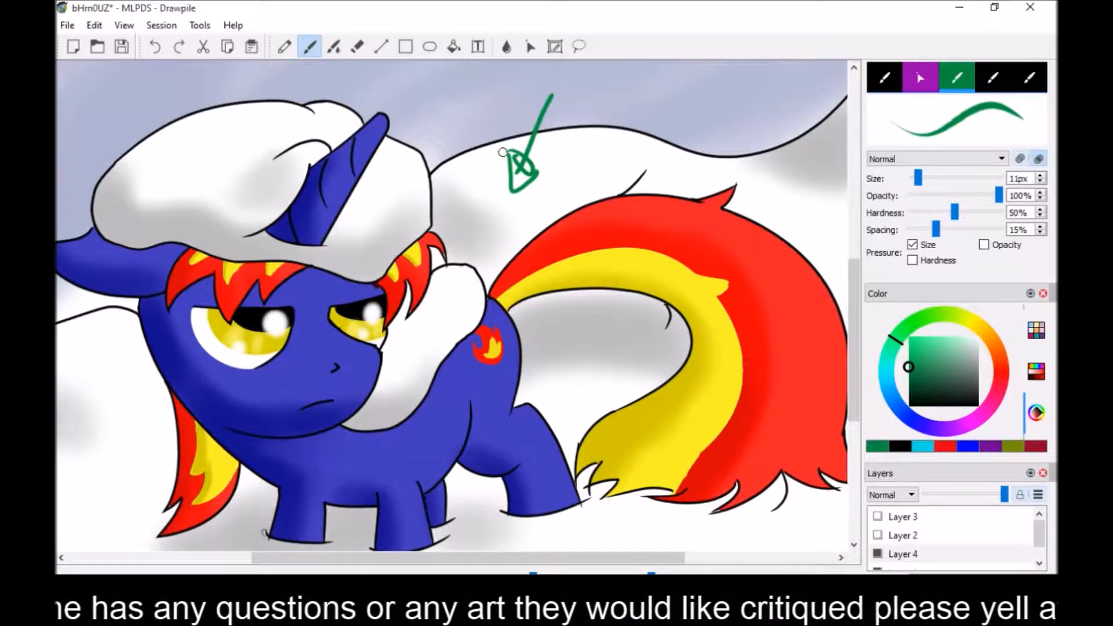
Undo the green arrow strokes and the added layer, and select Layer 1
left_click(155, 48)
left_click(155, 48)
left_click(155, 48)
left_click(154, 48)
left_click(154, 48)
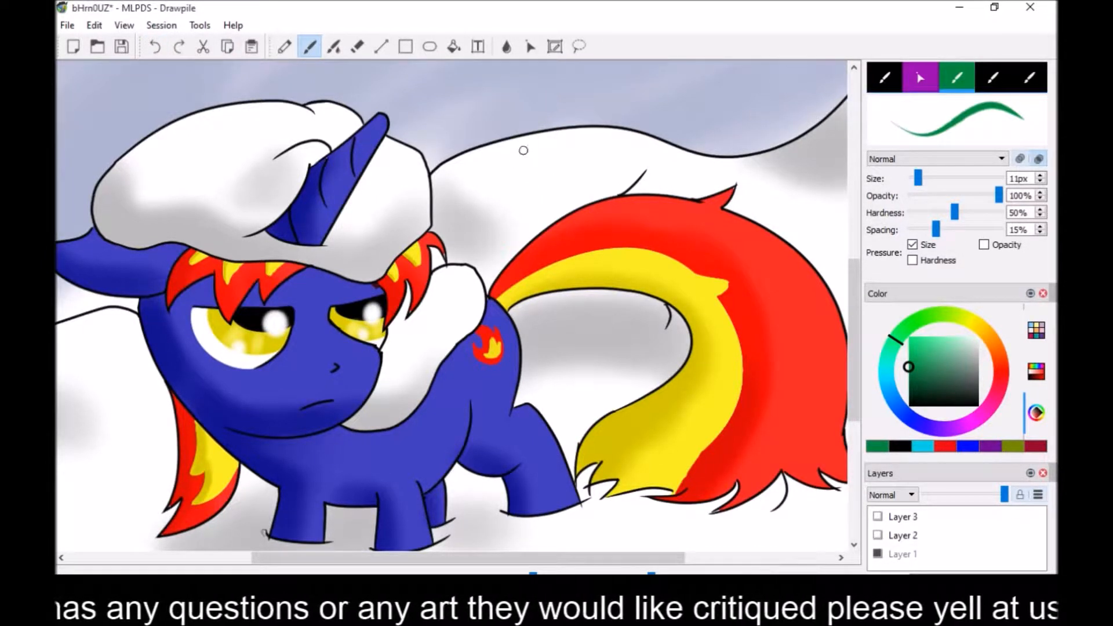
left_click(903, 551)
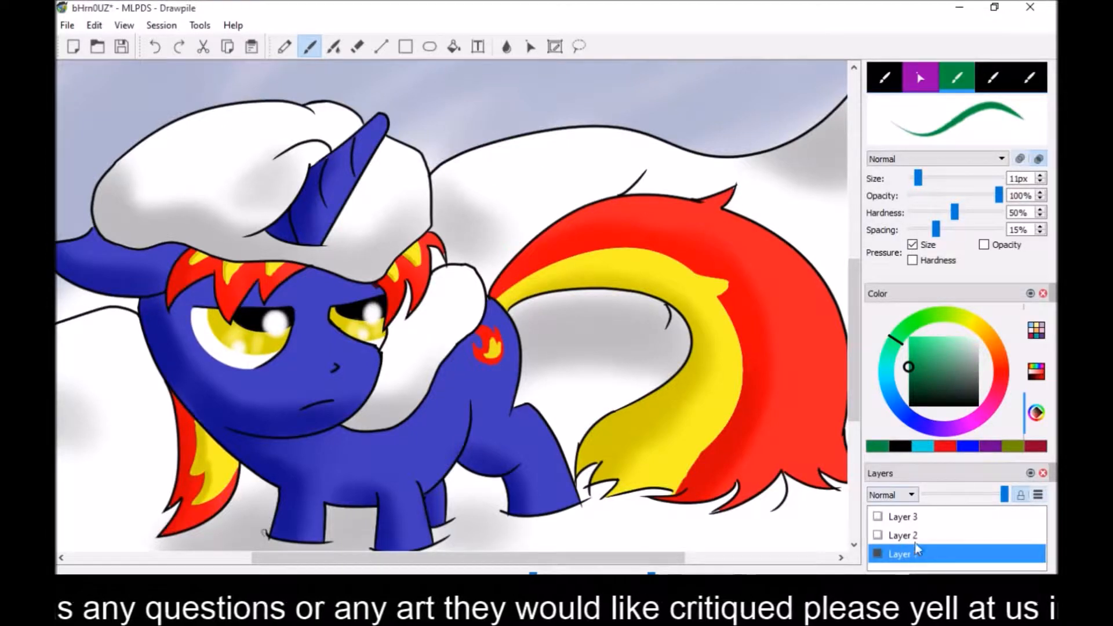
right_click(899, 558)
left_click(935, 472)
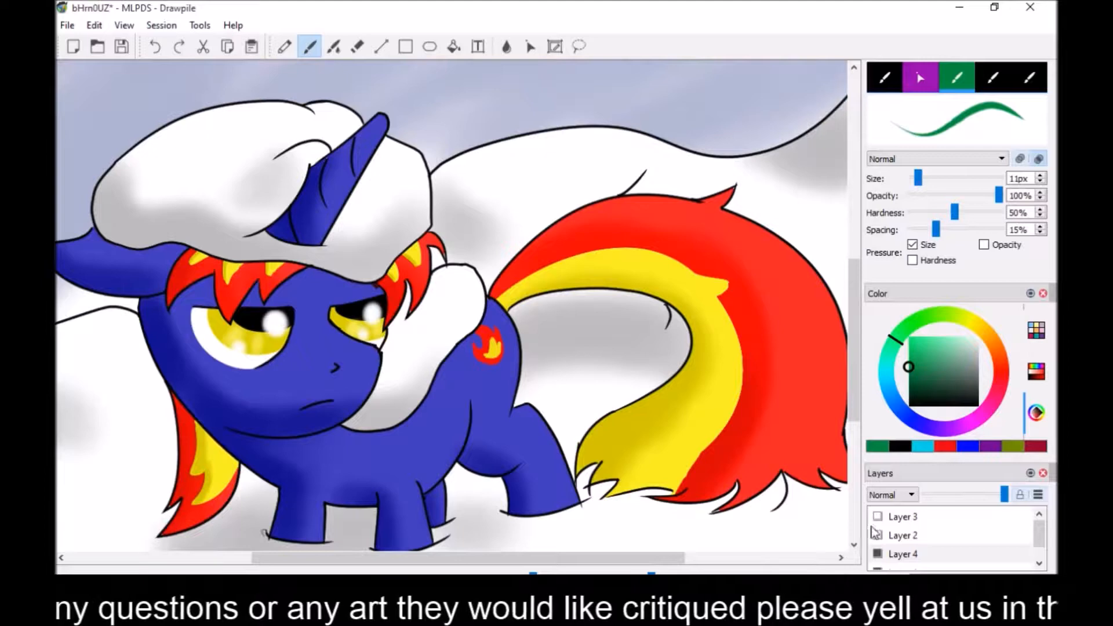
key("ctrl+z")
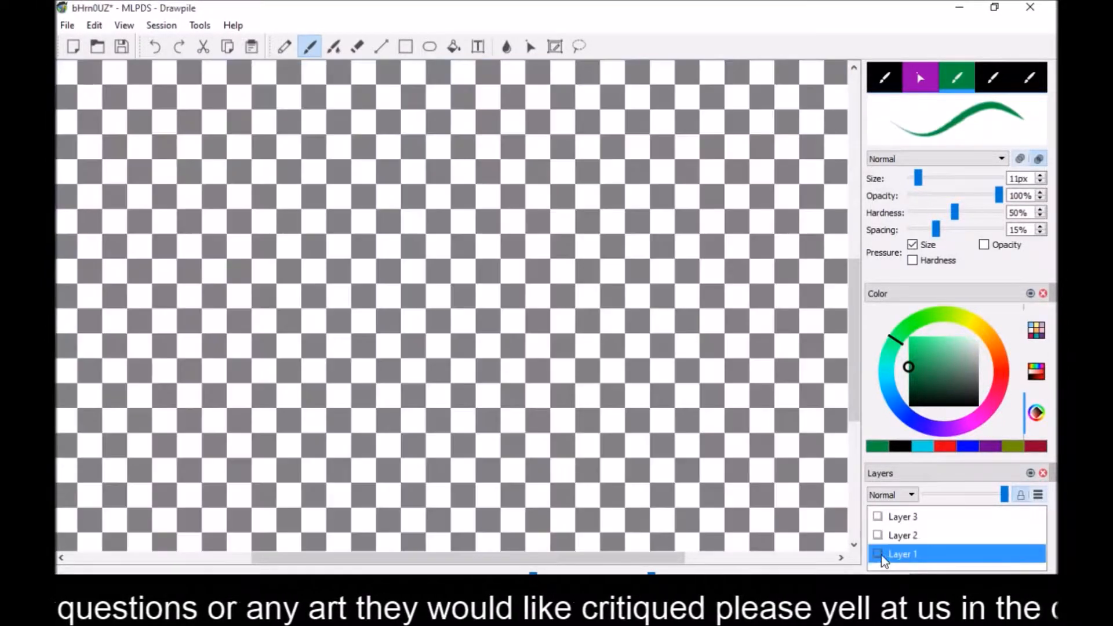
left_click(878, 554)
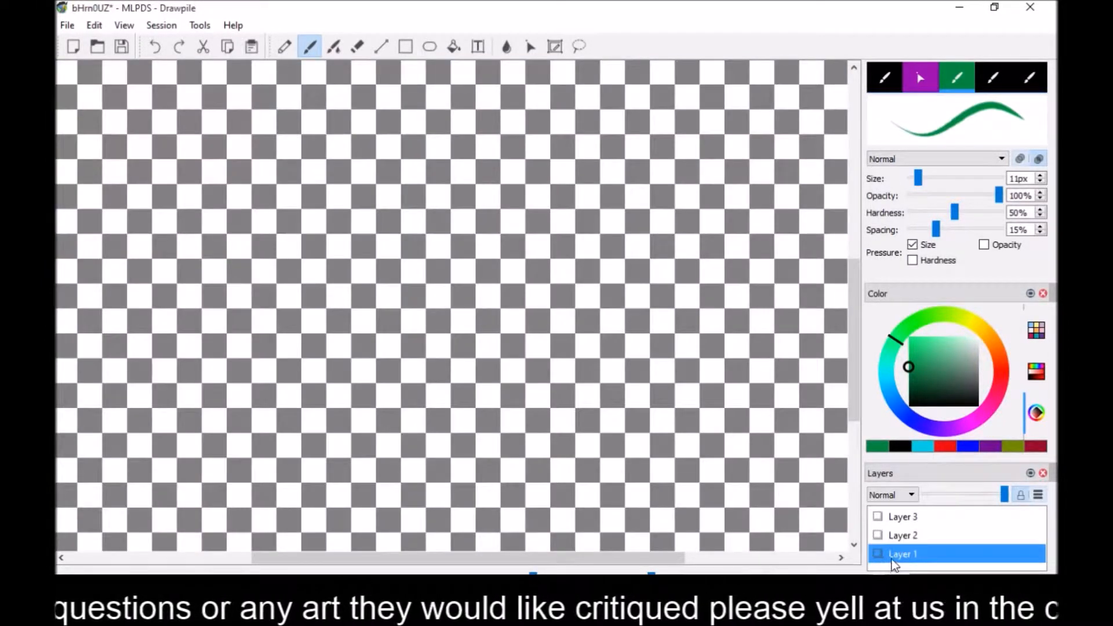
left_click(878, 554)
right_click(904, 557)
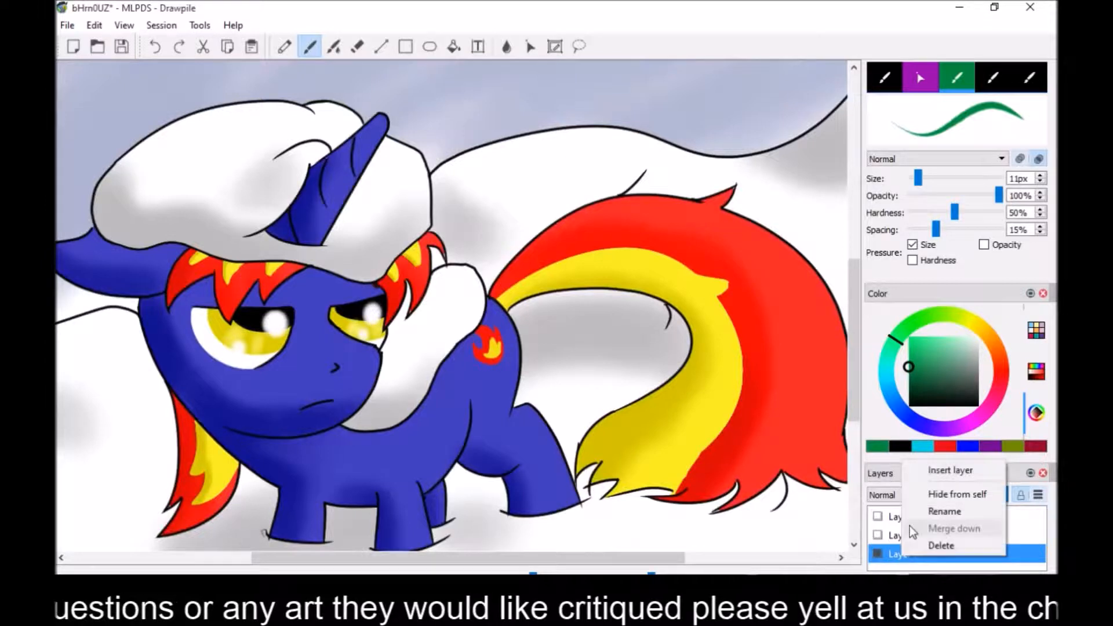
left_click(928, 468)
key("ctrl+z")
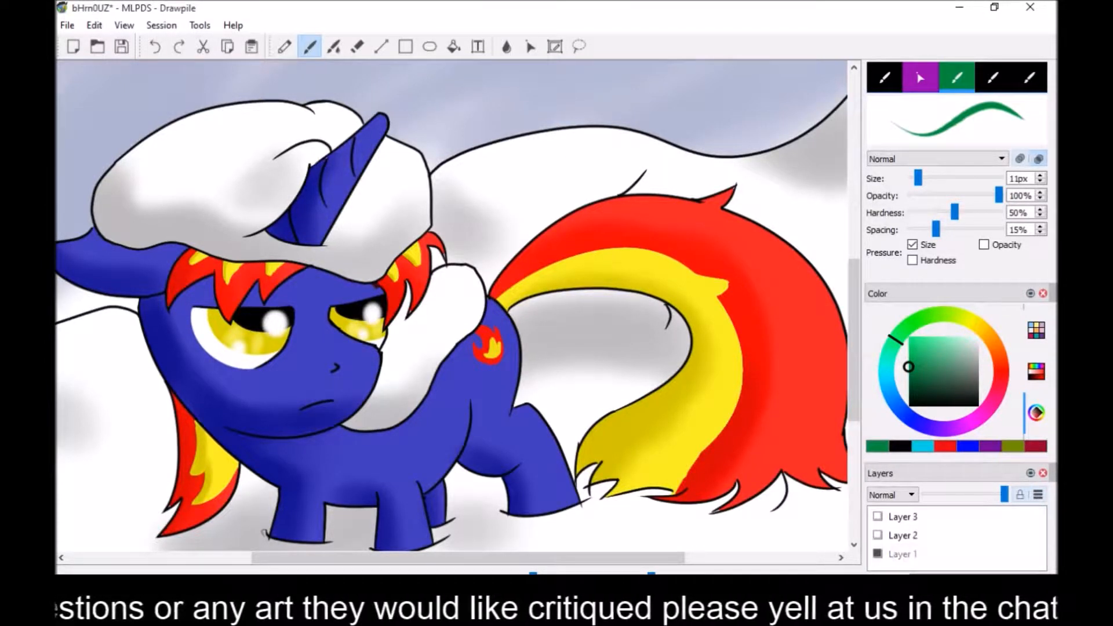
right_click(901, 553)
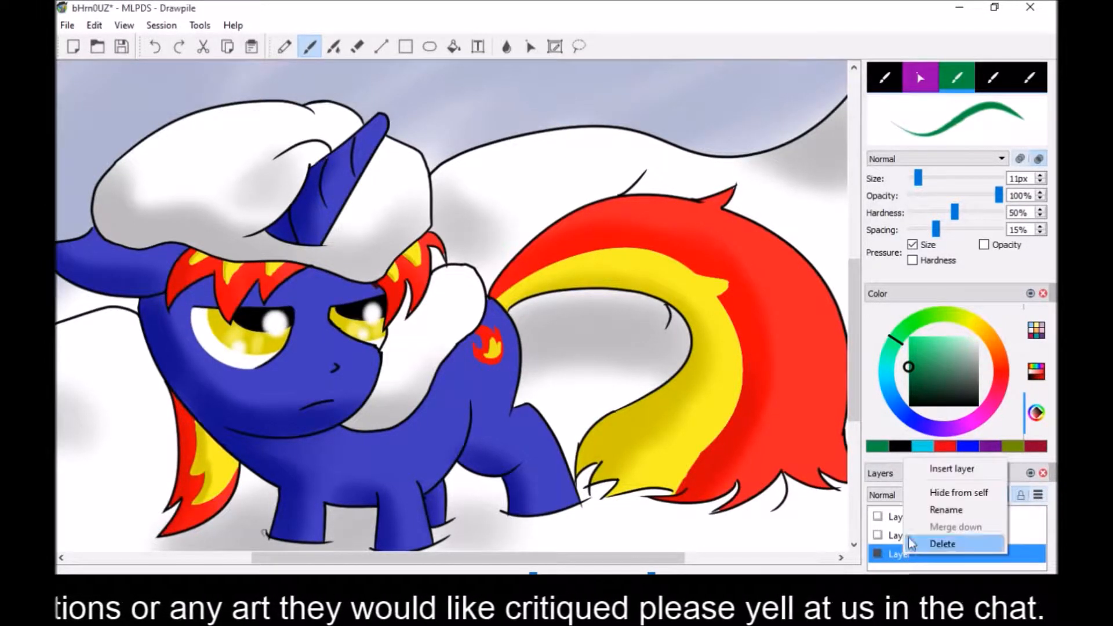
left_click(932, 471)
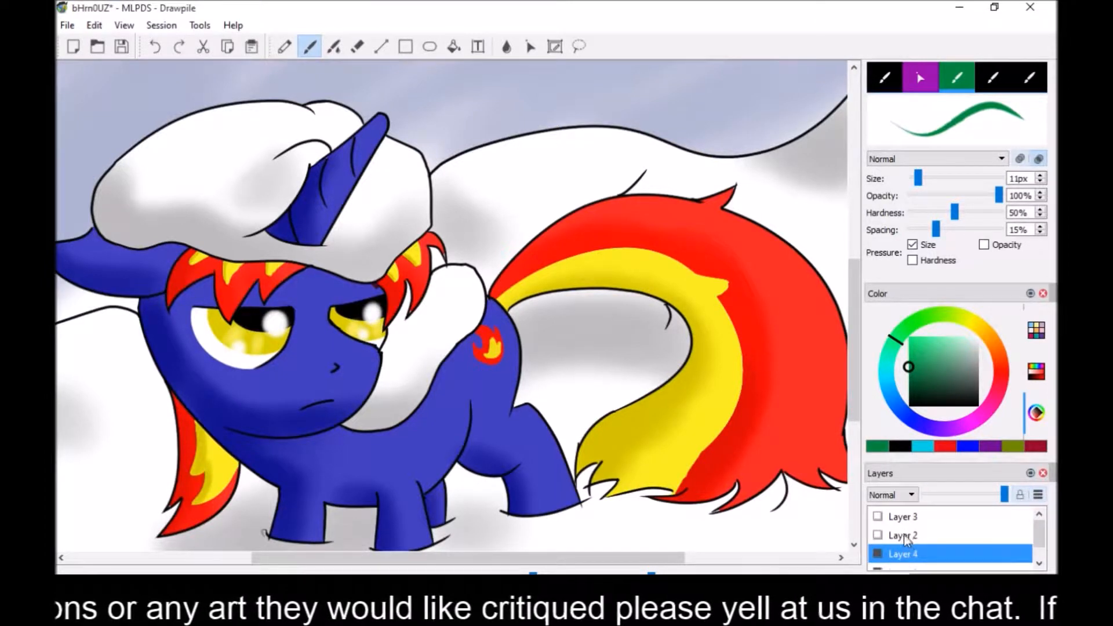
key("ctrl+z")
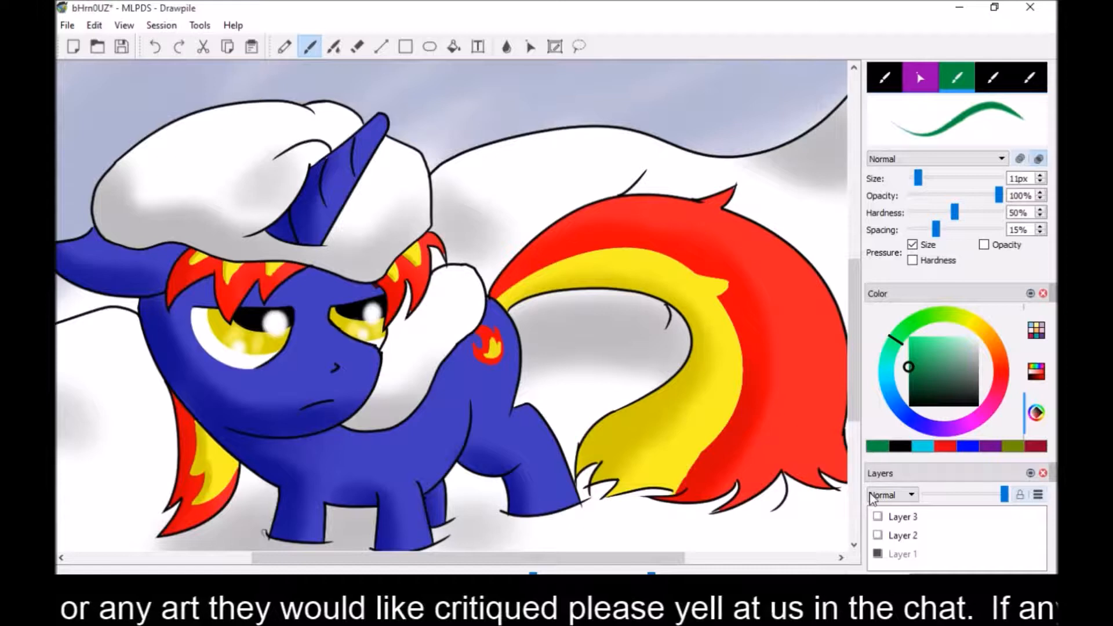
right_click(908, 562)
left_click(943, 467)
right_click(901, 555)
left_click(941, 540)
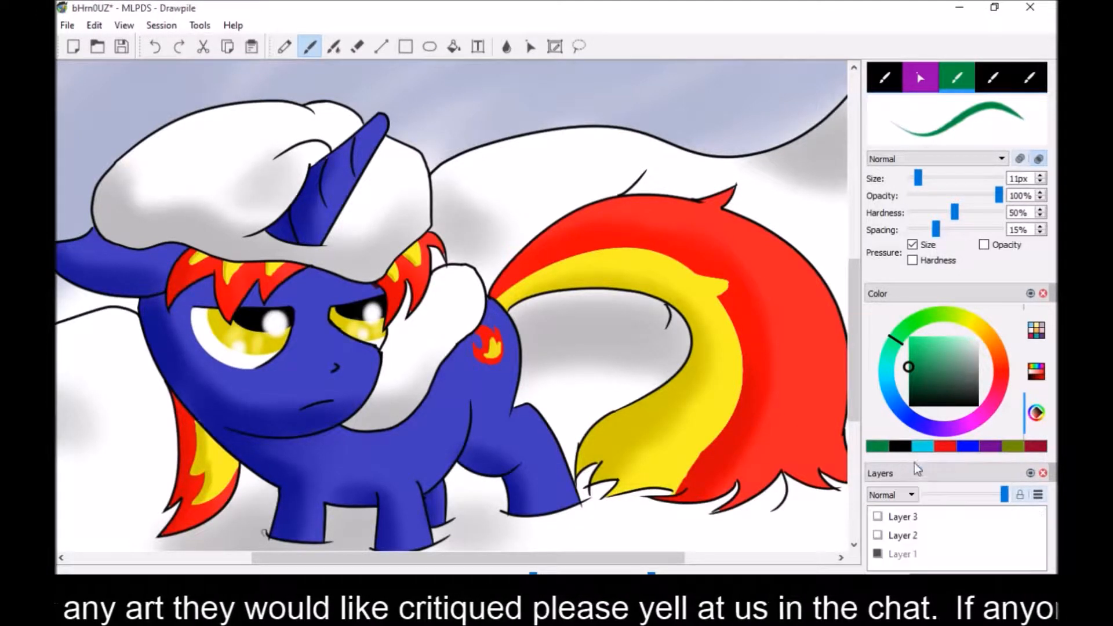
right_click(908, 555)
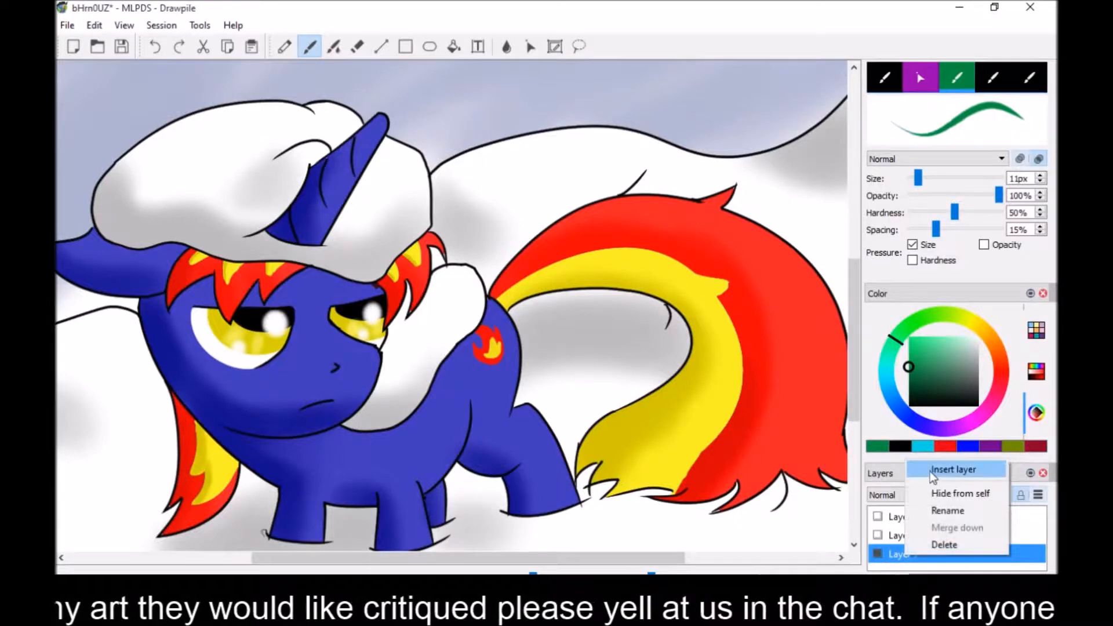
left_click(930, 471)
right_click(900, 558)
left_click(941, 541)
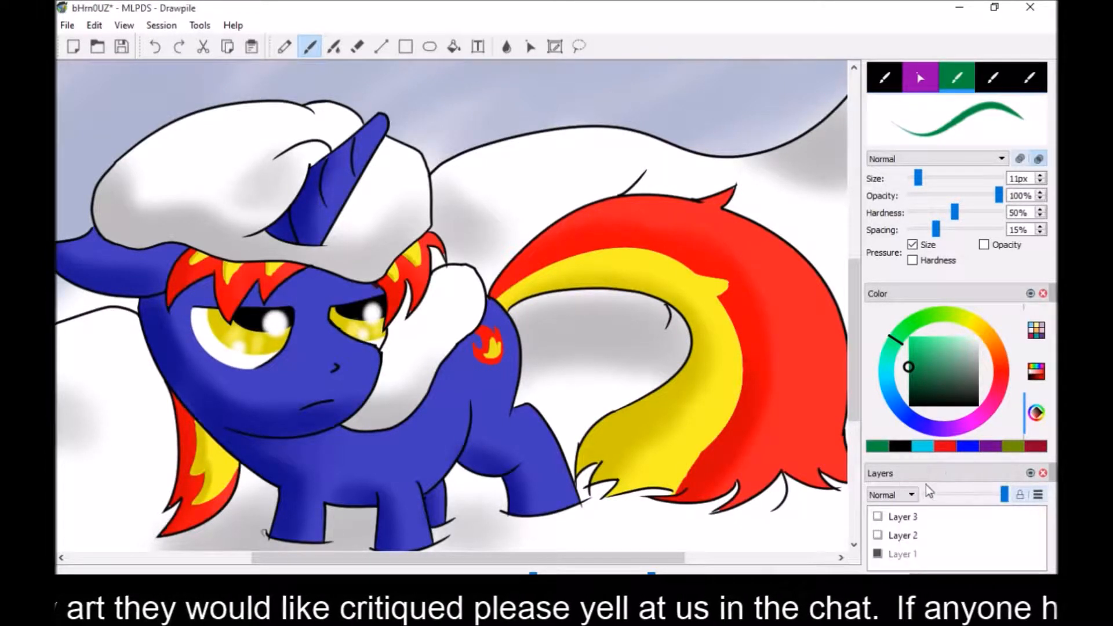
left_click(930, 474)
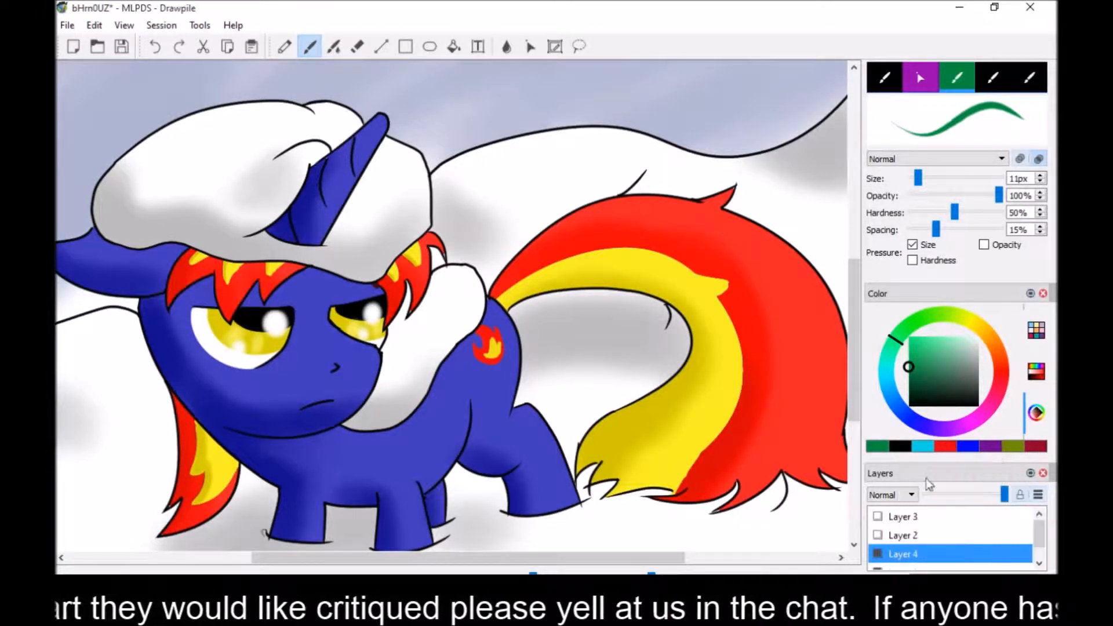
left_click(927, 578)
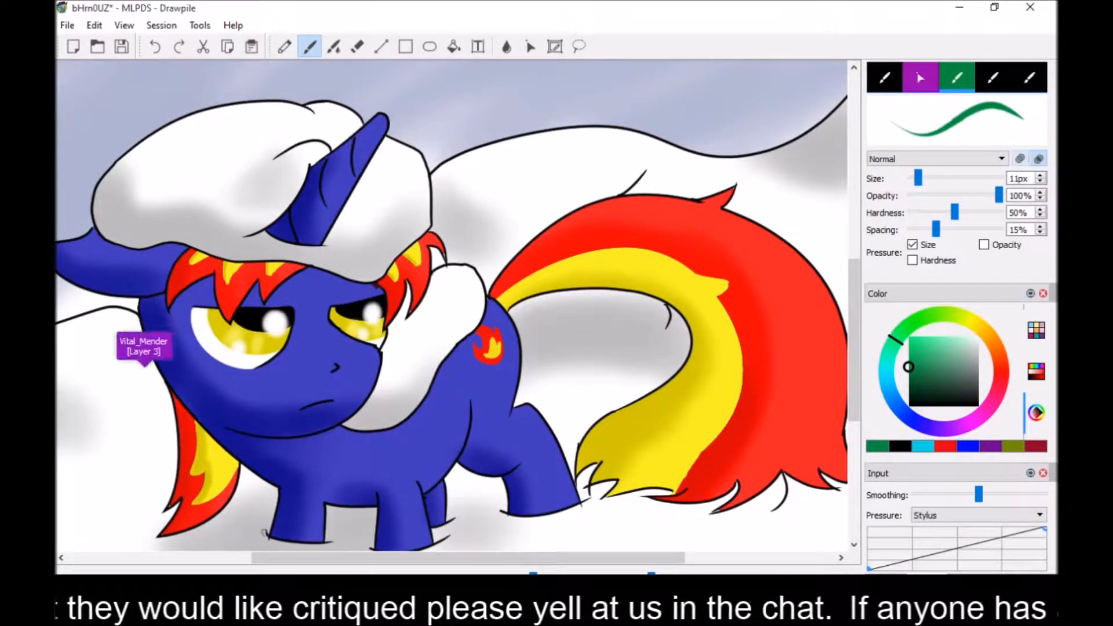
left_click(888, 577)
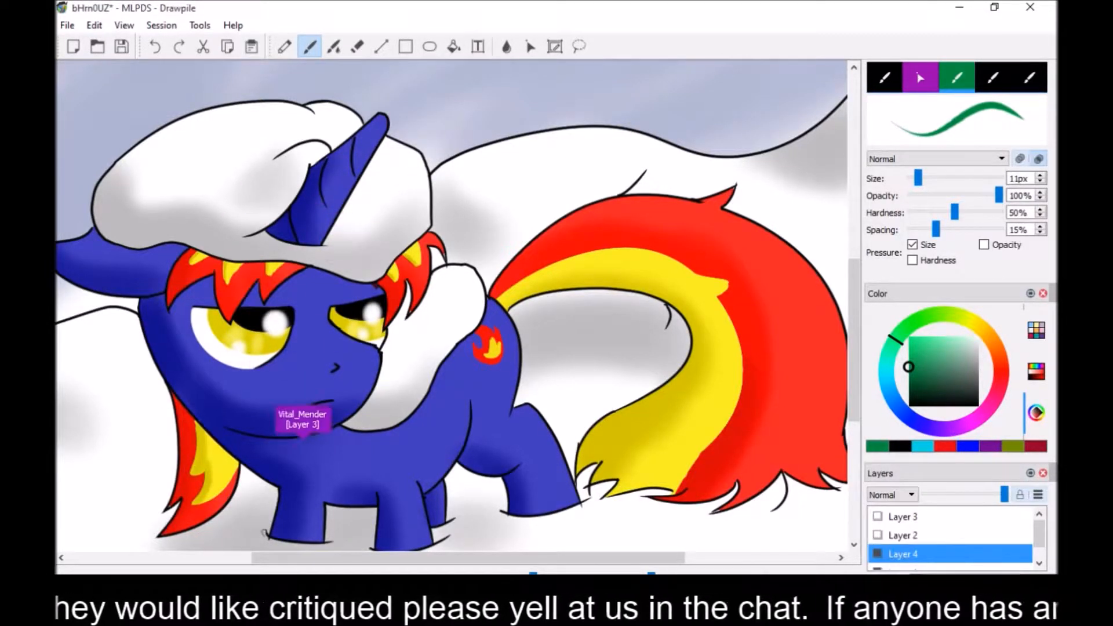
Try marking the grey snow shadow inside the tail loop with short green strokes on Layer 3, and undo them
left_click(879, 519)
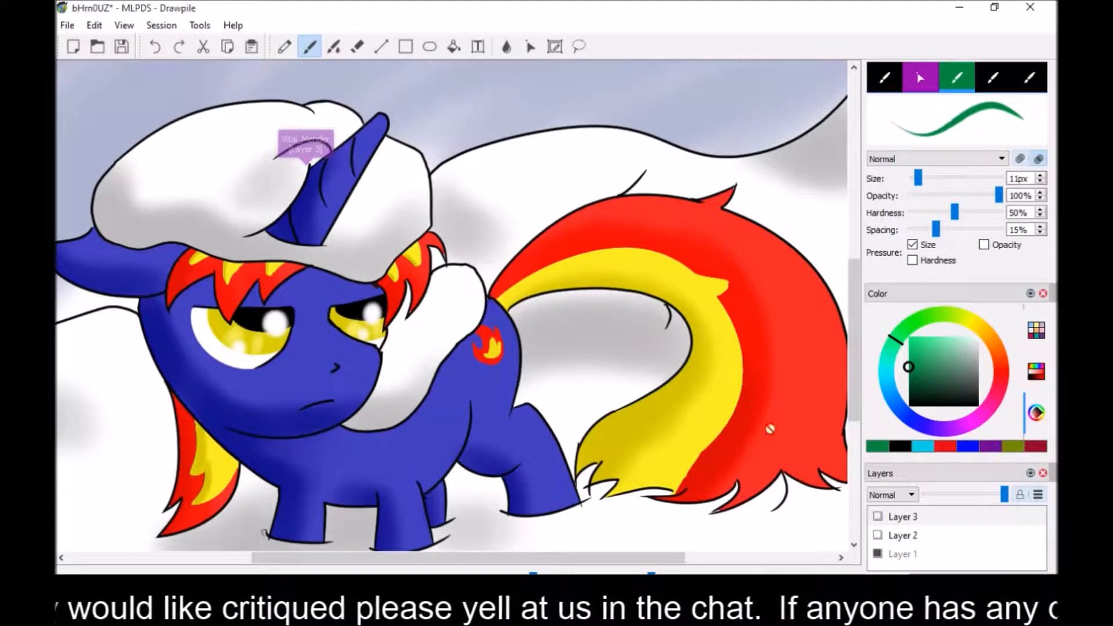
left_click_drag(625, 308, 670, 335)
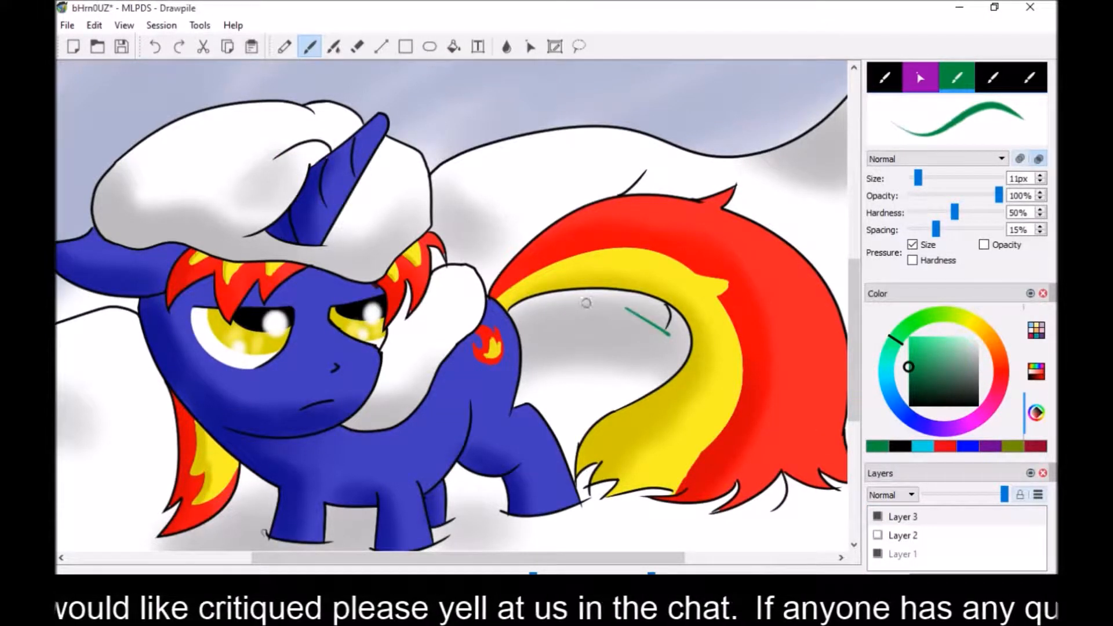
mouse_move(584, 302)
left_mouse_down()
mouse_move(589, 336)
mouse_move(574, 313)
left_mouse_up()
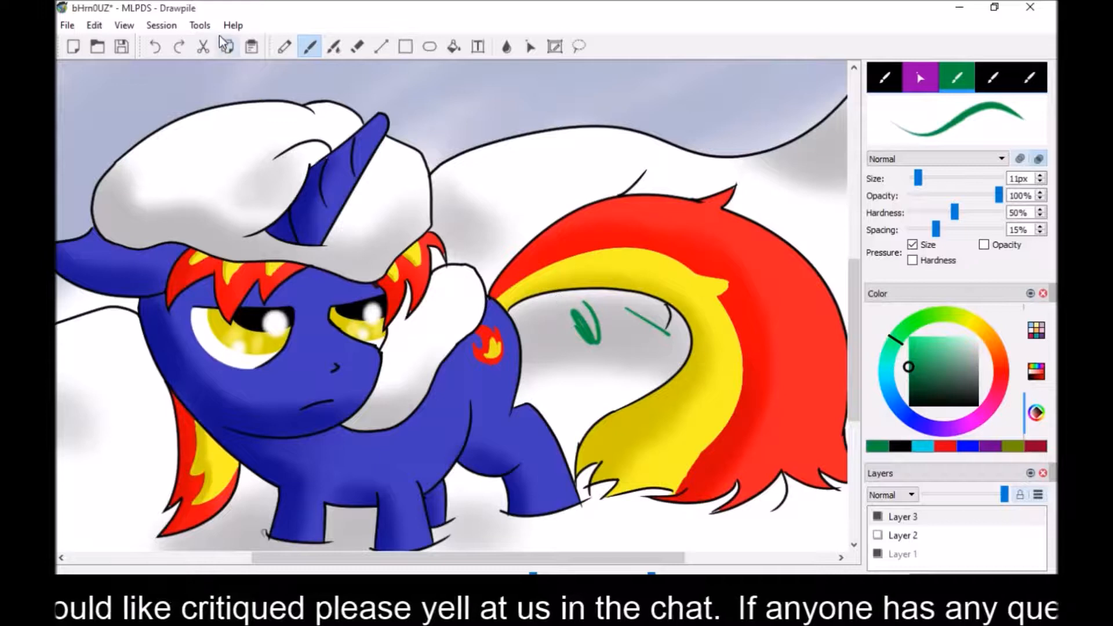
left_click(154, 46)
left_click(157, 46)
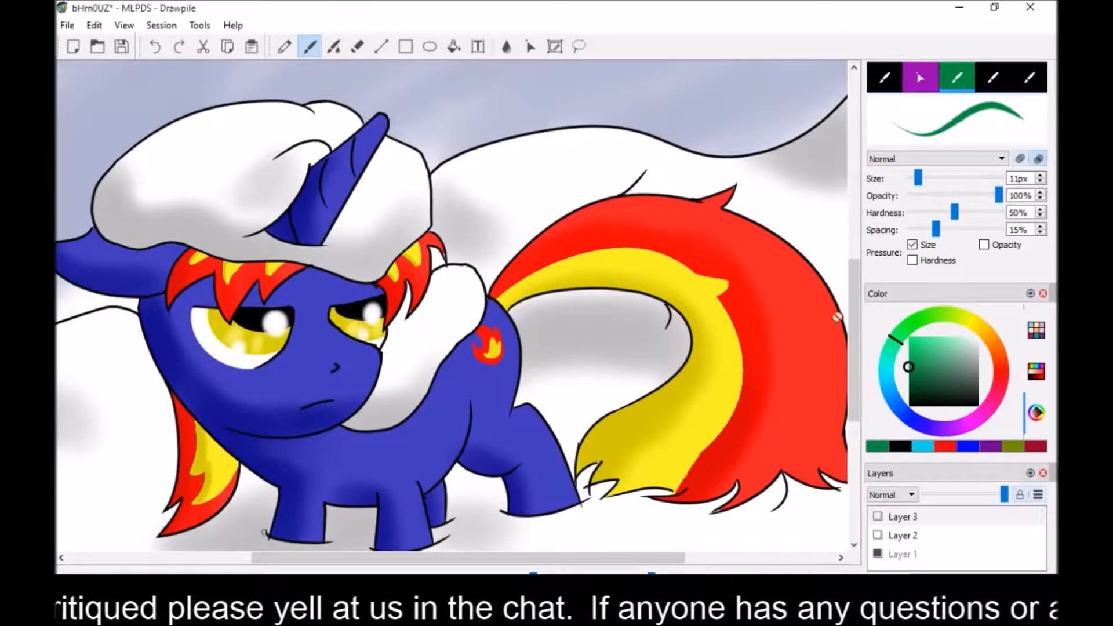
Draw a green downward light-direction arrow on Layer 3 over the snowy hill between the hat and the tail, redoing its arrowhead
left_click(879, 518)
mouse_move(514, 125)
left_mouse_down()
mouse_move(493, 191)
mouse_move(508, 191)
mouse_move(474, 169)
left_mouse_up()
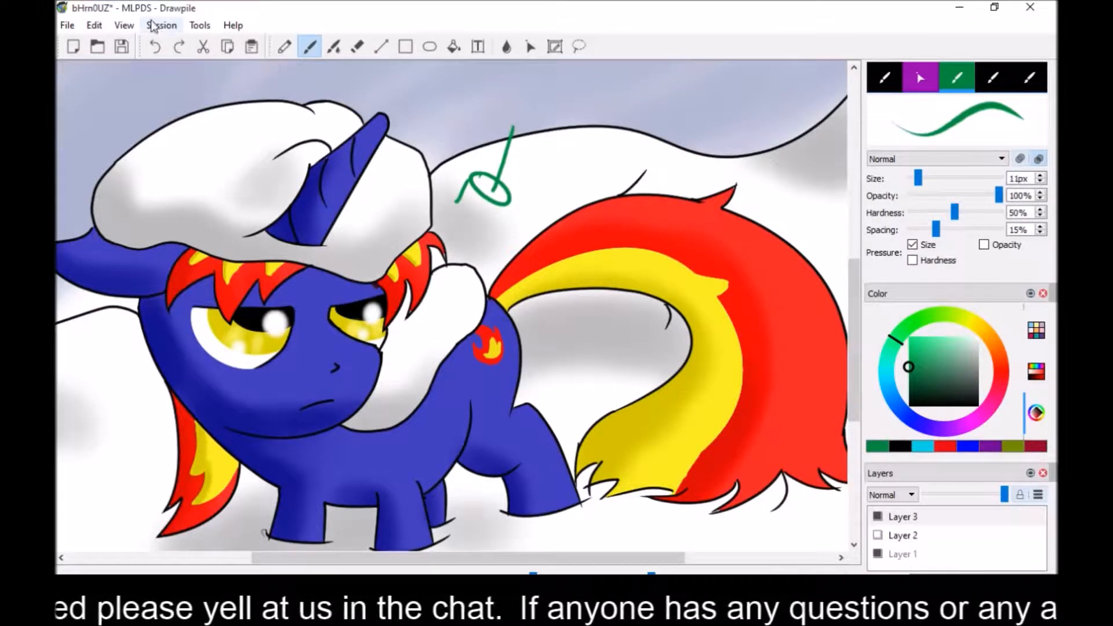
left_click(155, 47)
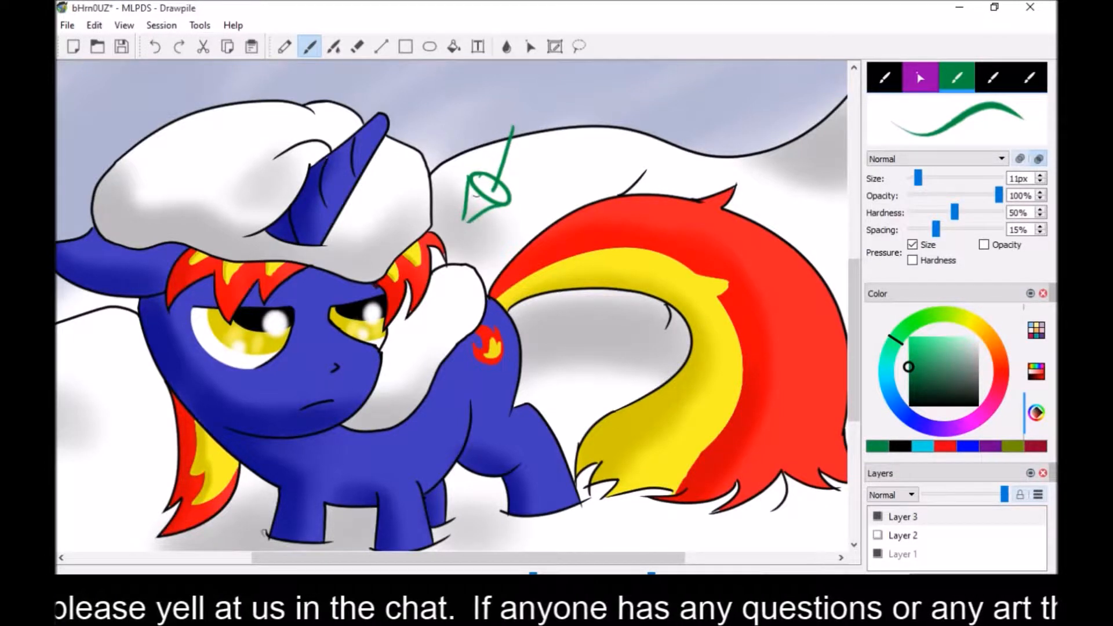
left_click(155, 47)
left_click(155, 47)
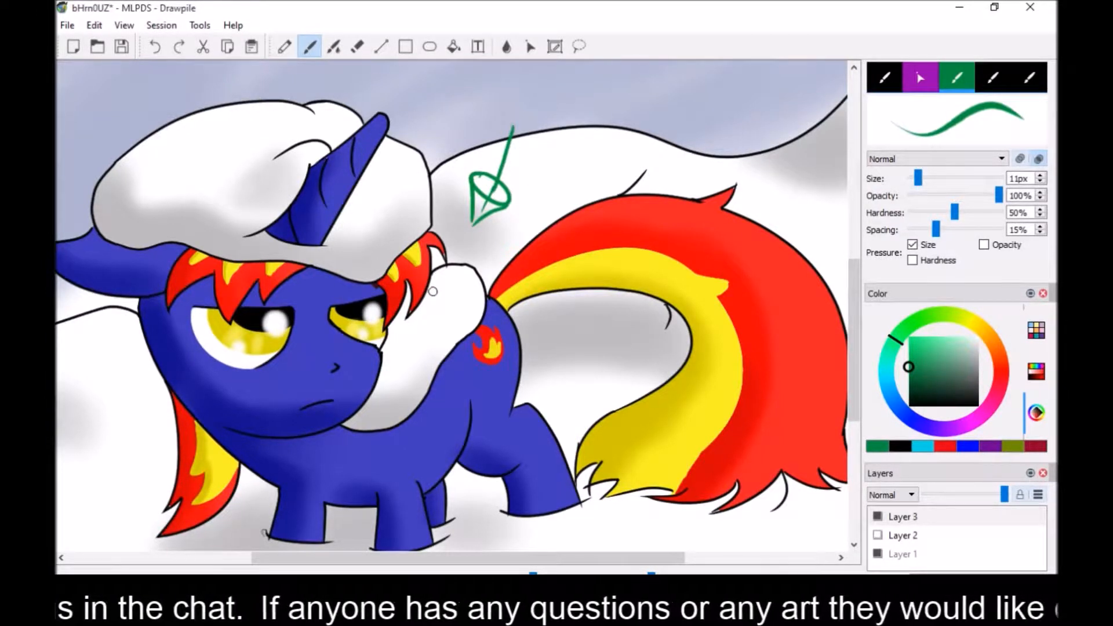
Hatch green shadow areas on the pony's ear, under the hat's edge, and along the back of the cheek and jaw
scroll(812, 336, "up", 2)
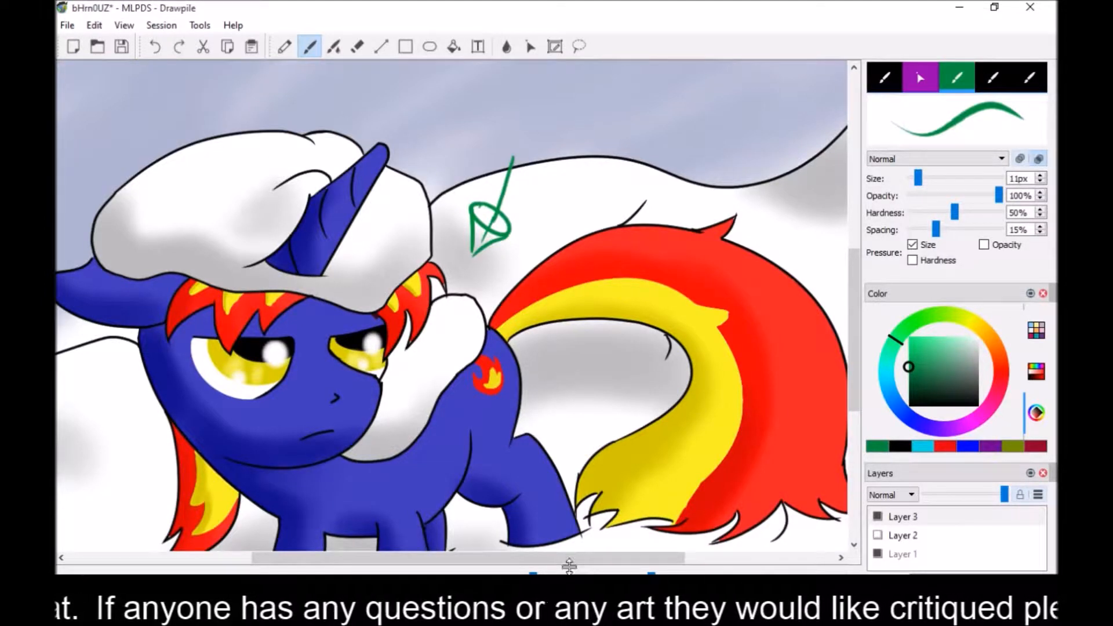
left_click_drag(569, 566, 441, 569)
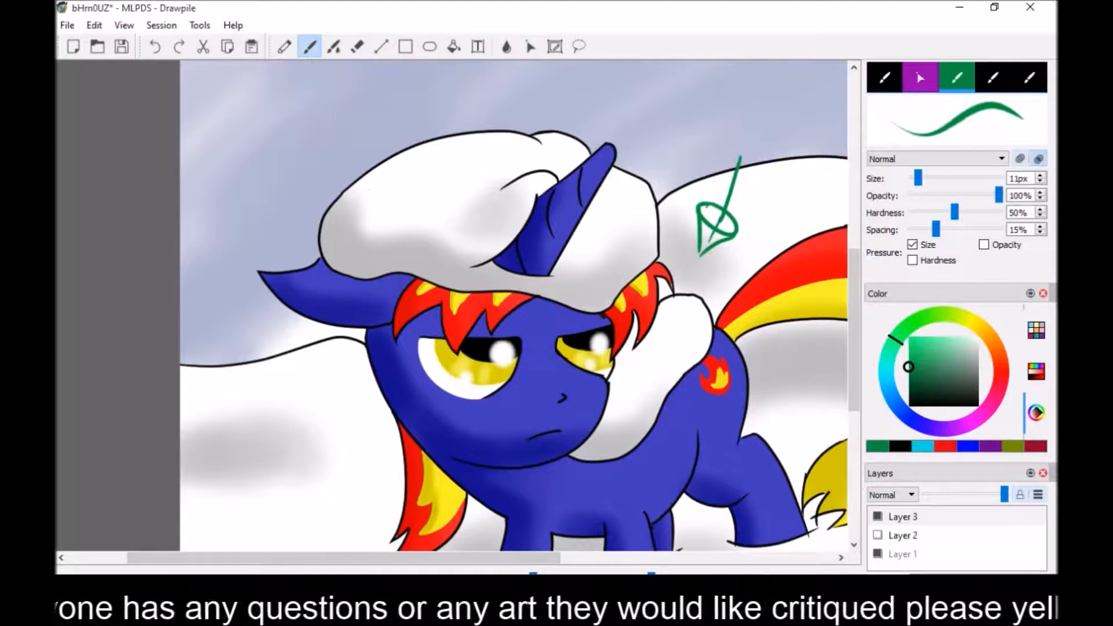
left_click_drag(354, 566, 403, 561)
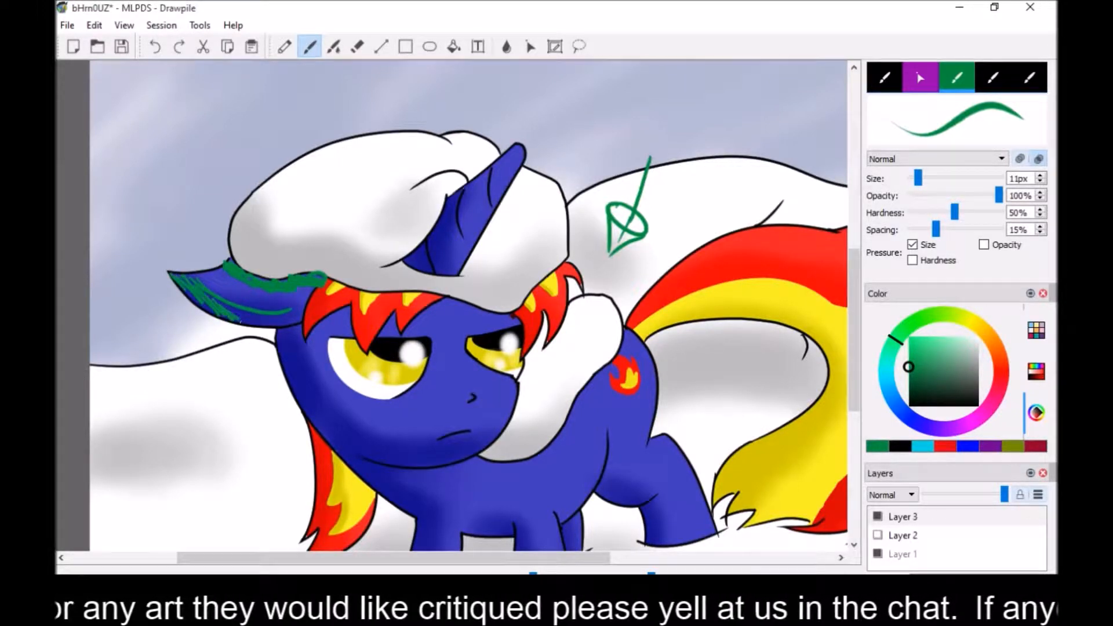
left_click_drag(312, 365, 342, 420)
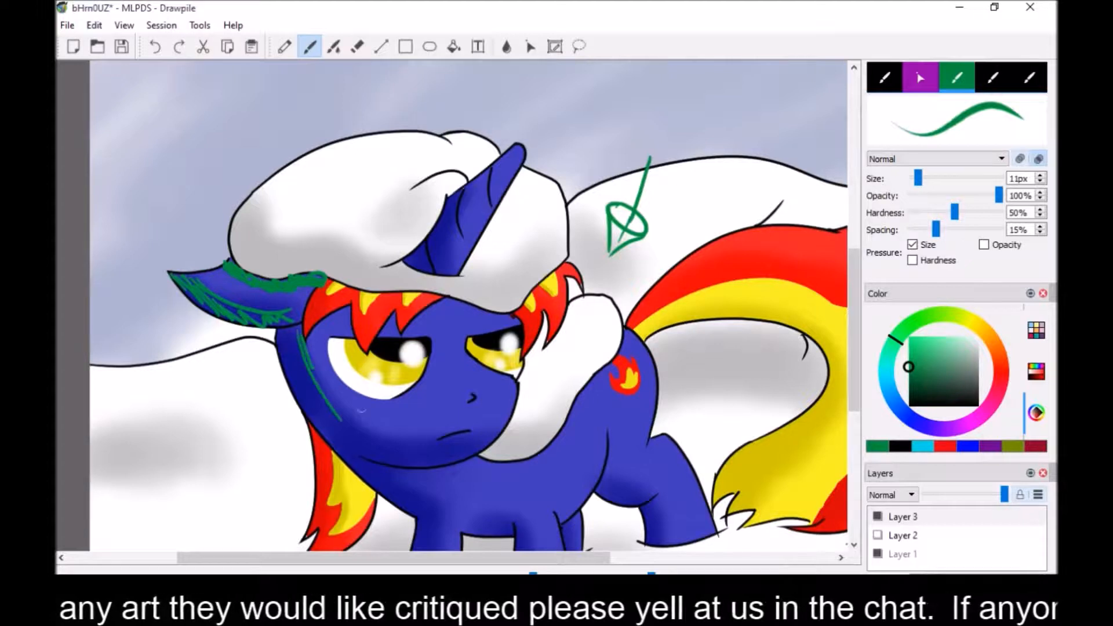
left_click_drag(295, 334, 348, 432)
left_click_drag(309, 400, 348, 470)
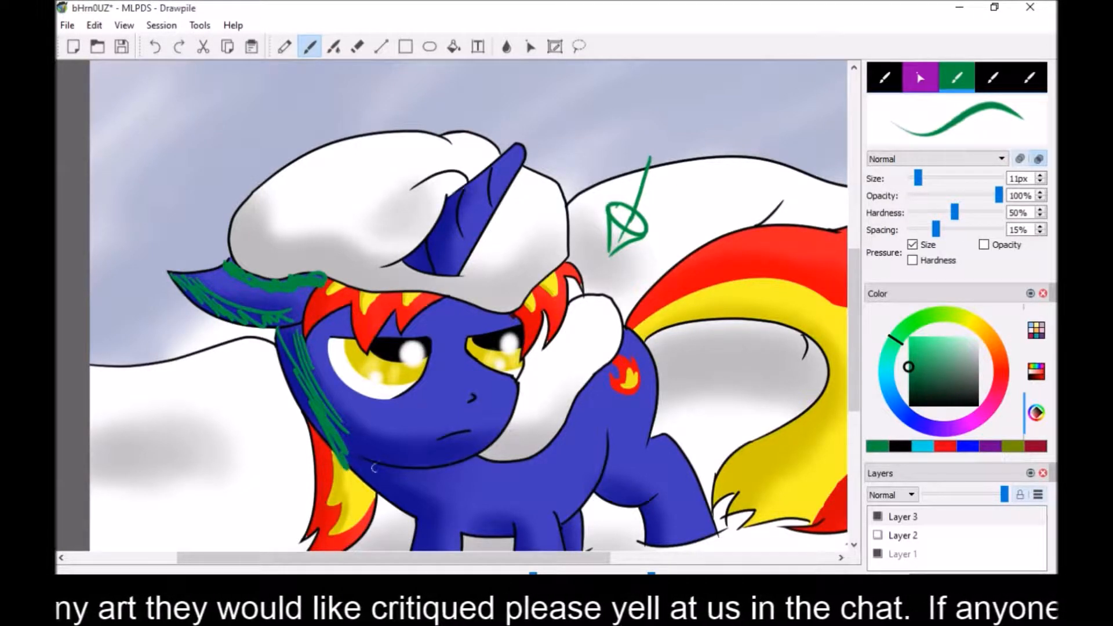
left_click_drag(442, 459, 324, 409)
left_click_drag(326, 411, 395, 459)
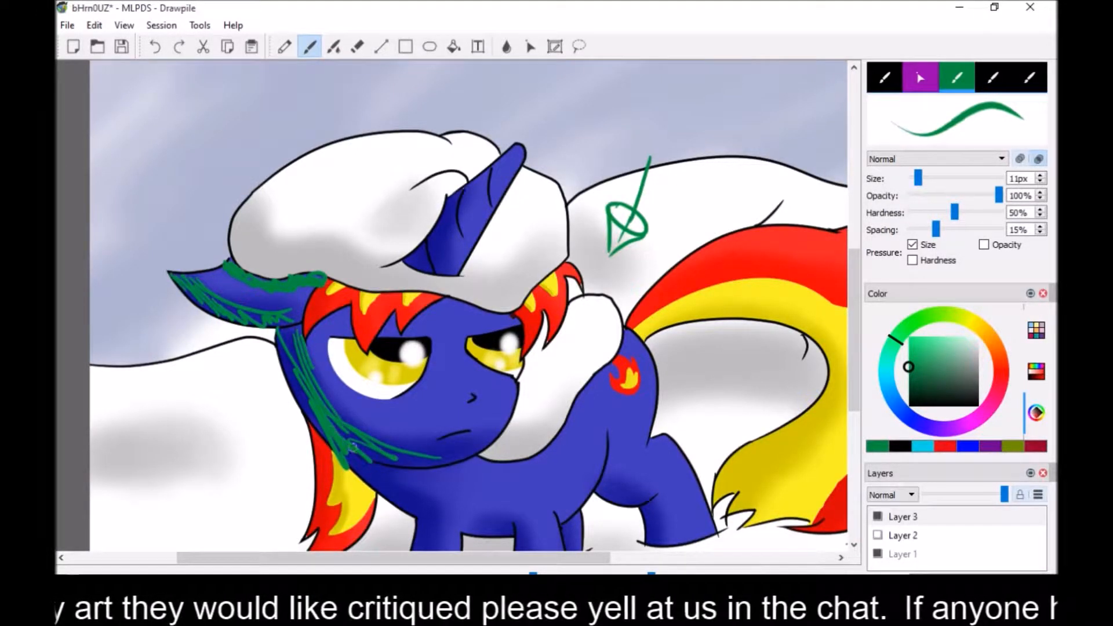
left_click_drag(285, 339, 323, 429)
Enlarge the brush to 40 px and fill the shadow in green along the cheek edge, neck and chest
left_click_drag(855, 342, 858, 377)
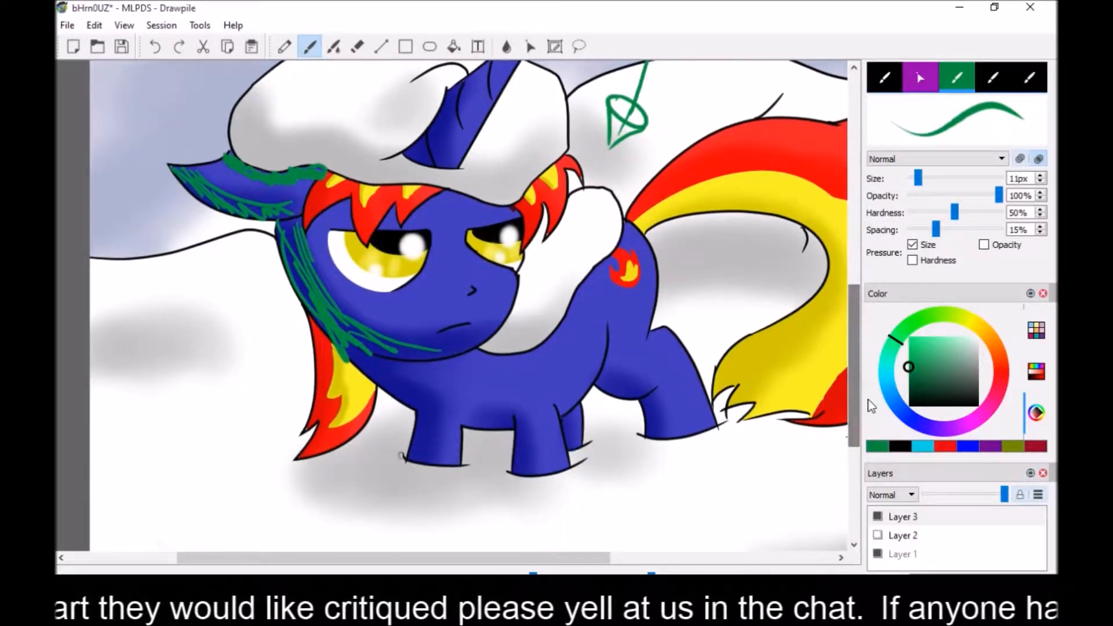
scroll(928, 181, "up", 10)
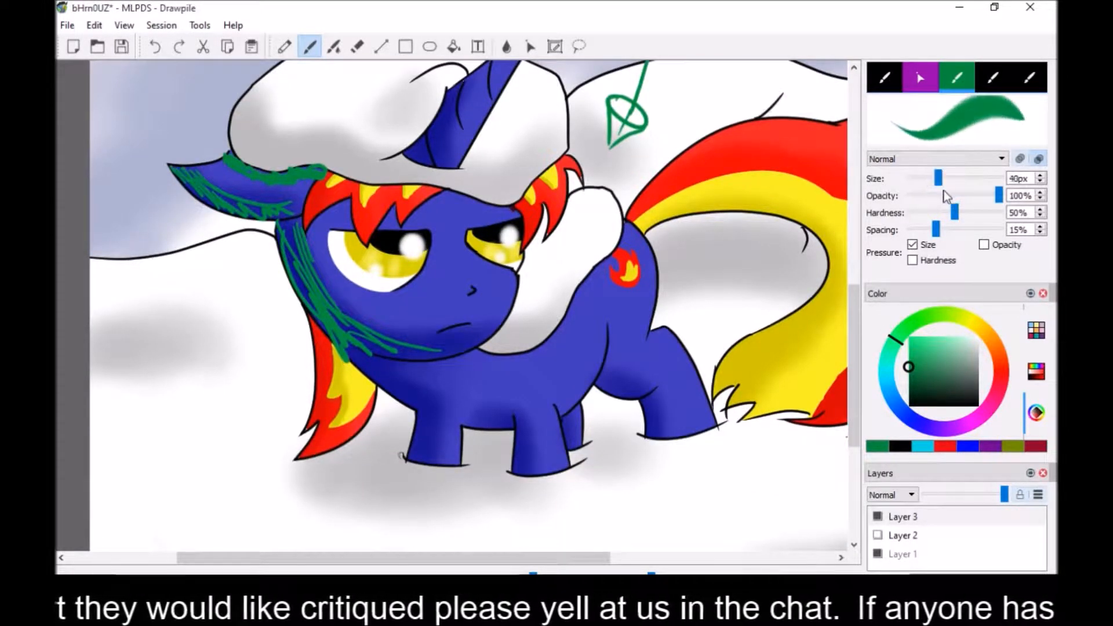
mouse_move(292, 231)
left_mouse_down()
mouse_move(305, 294)
mouse_move(306, 234)
mouse_move(315, 277)
mouse_move(389, 352)
mouse_move(359, 360)
mouse_move(391, 387)
mouse_move(361, 355)
mouse_move(403, 381)
mouse_move(427, 432)
left_mouse_up()
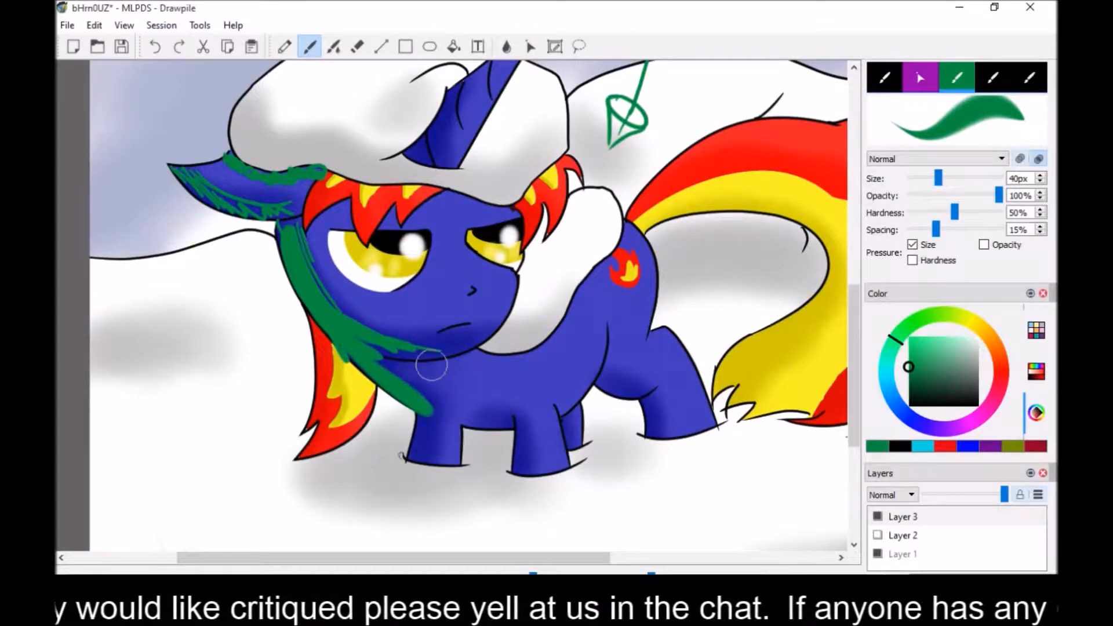
mouse_move(435, 368)
left_mouse_down()
mouse_move(406, 377)
mouse_move(424, 367)
mouse_move(418, 398)
mouse_move(388, 362)
mouse_move(414, 370)
mouse_move(374, 361)
mouse_move(404, 378)
left_mouse_up()
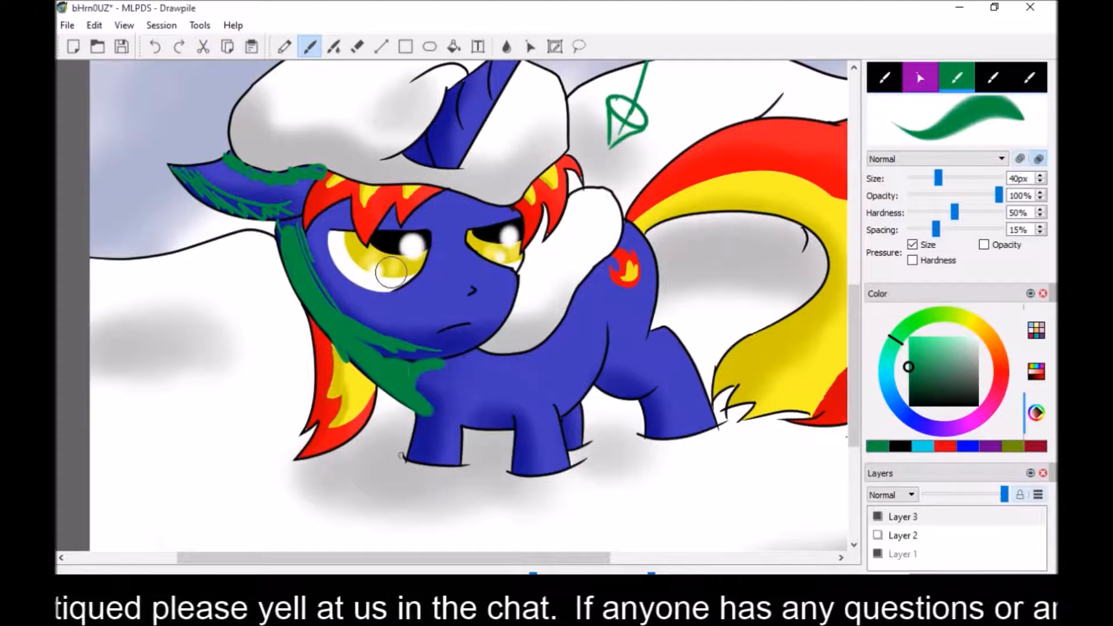
Switch the brush colour to purple and mark the shadow on the fringe along the hat's lower edge
scroll(852, 348, "up", 1)
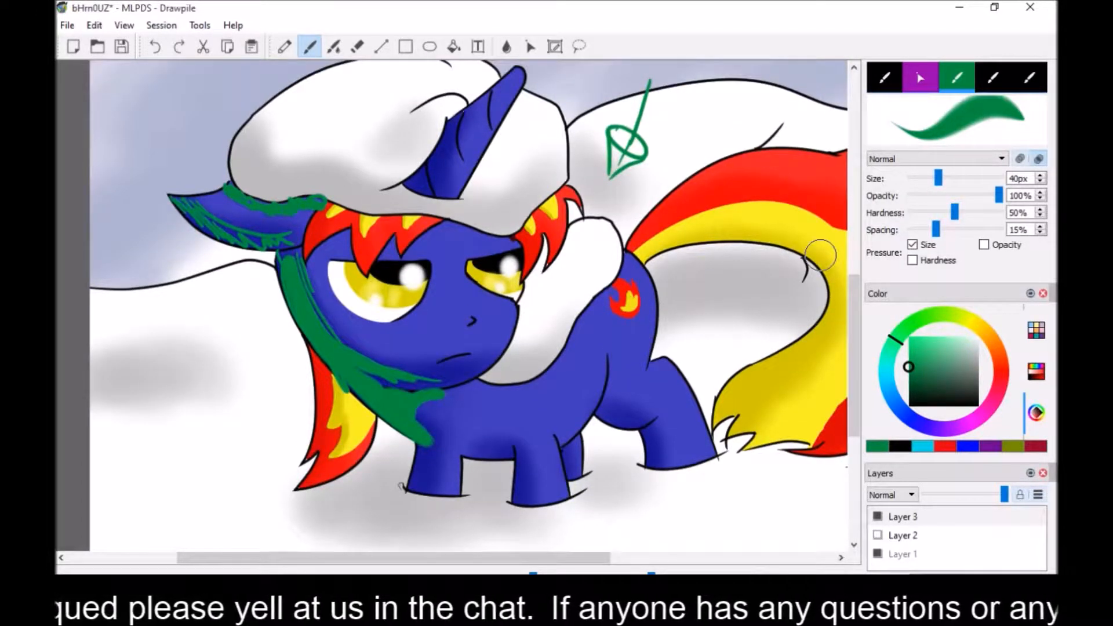
scroll(858, 325, "up", 4)
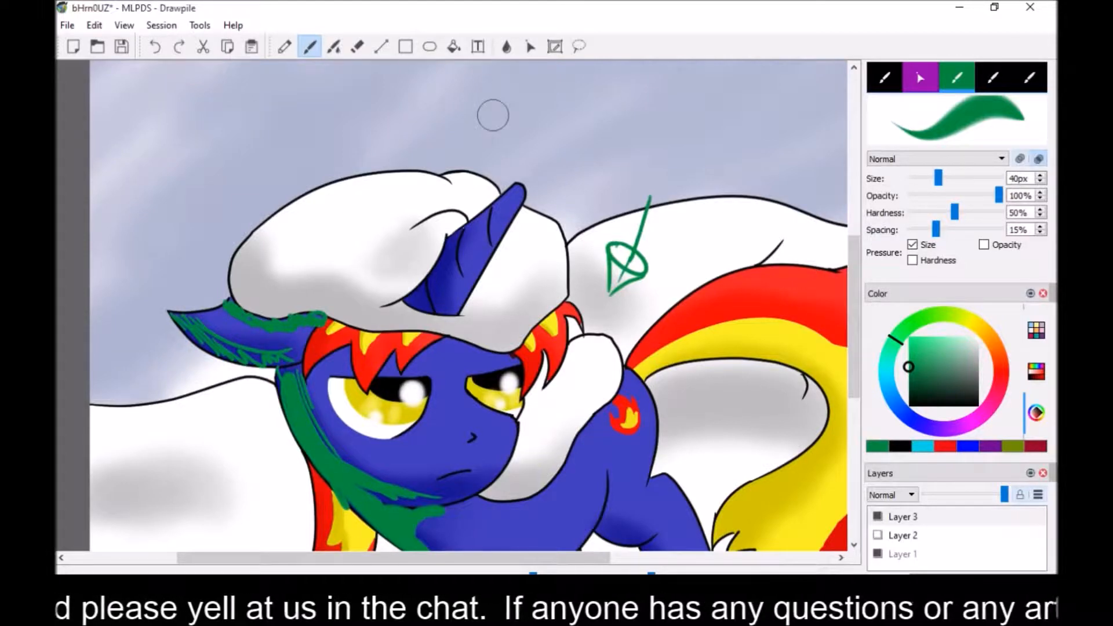
left_click_drag(850, 325, 850, 398)
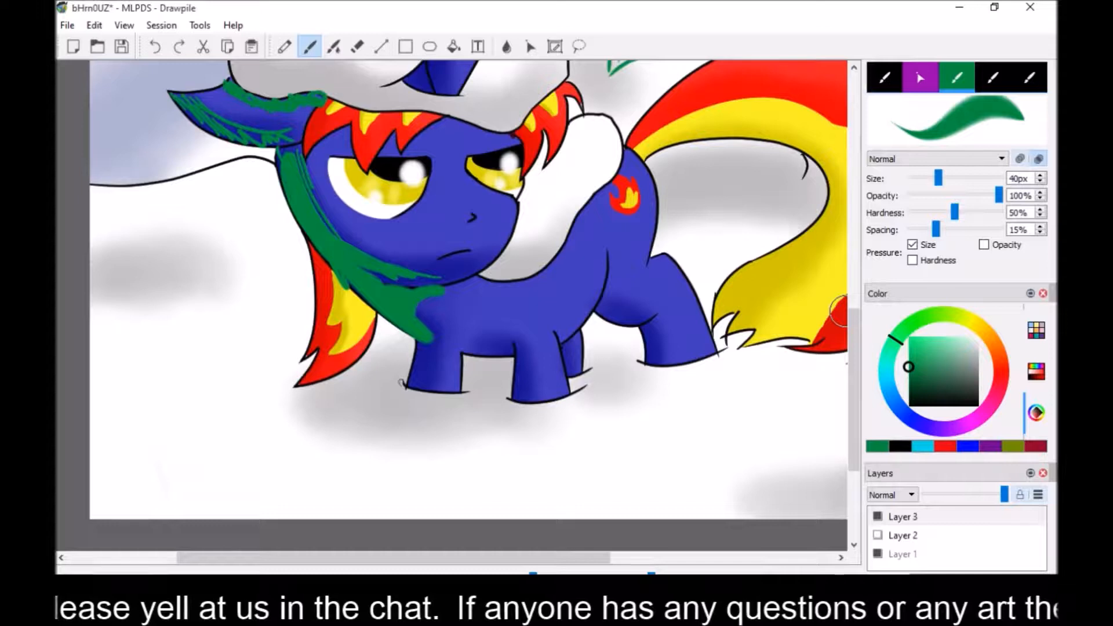
left_click(927, 319)
left_click_drag(938, 433, 974, 421)
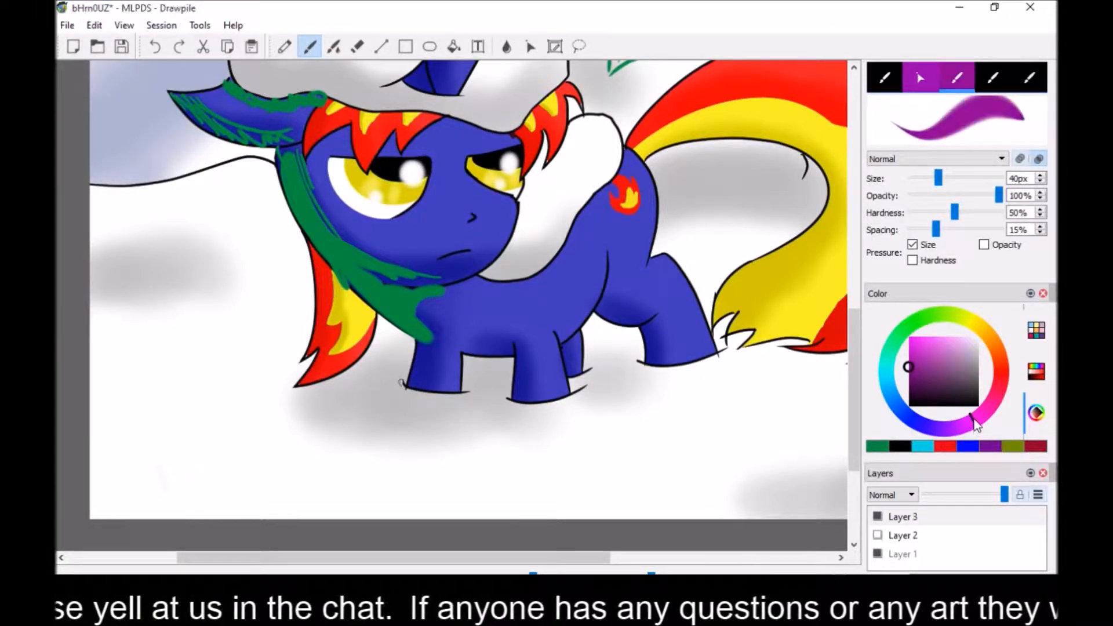
left_click_drag(853, 337, 856, 236)
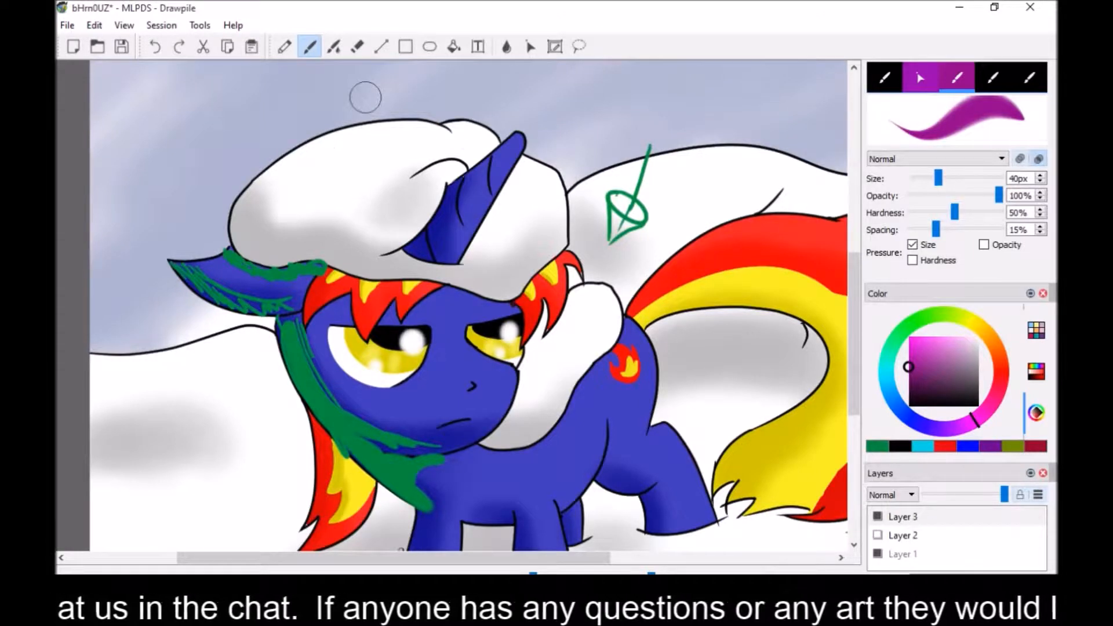
left_click_drag(436, 285, 322, 268)
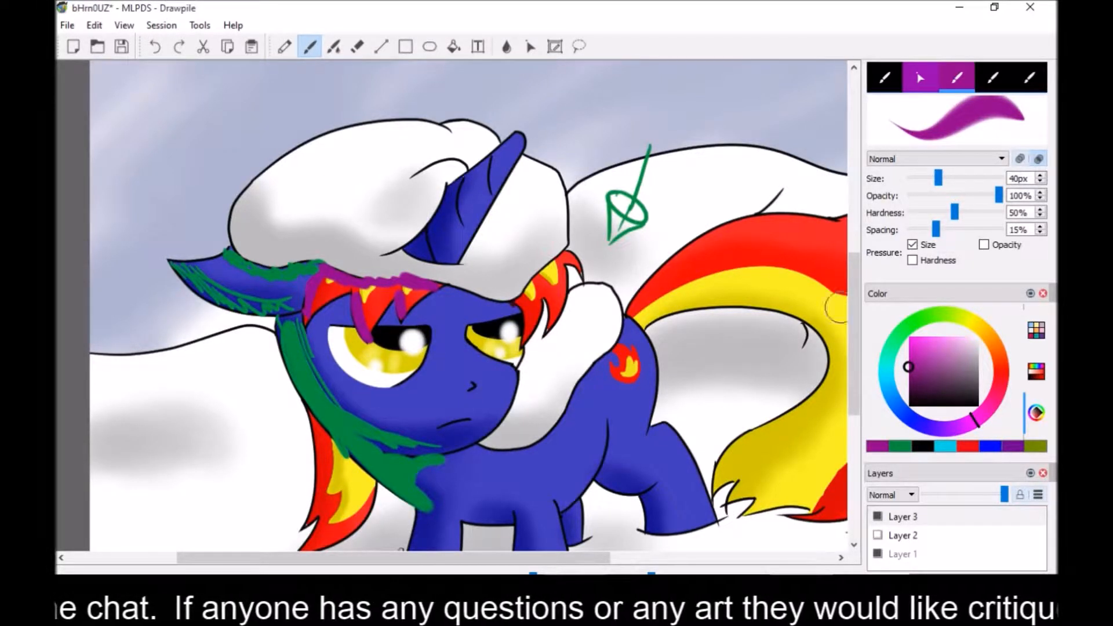
Fill the hanging mane lock behind the neck in purple and outline the ground shadow beneath the pony
scroll(841, 319, "down", 2)
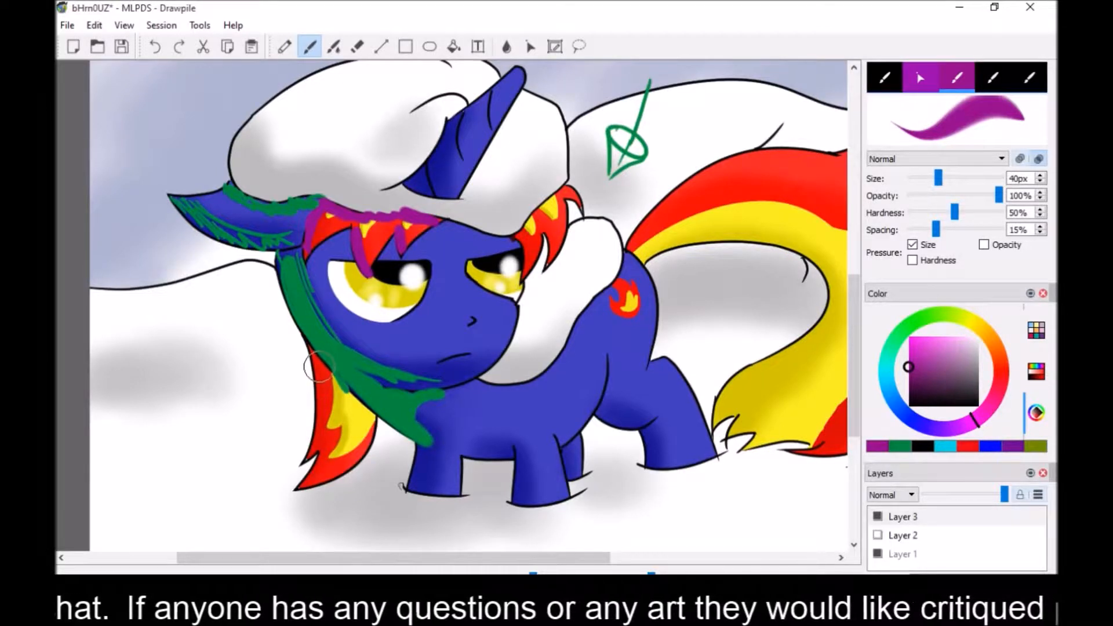
mouse_move(307, 345)
left_mouse_down()
mouse_move(339, 433)
mouse_move(325, 380)
mouse_move(327, 439)
mouse_move(321, 380)
mouse_move(326, 435)
left_mouse_up()
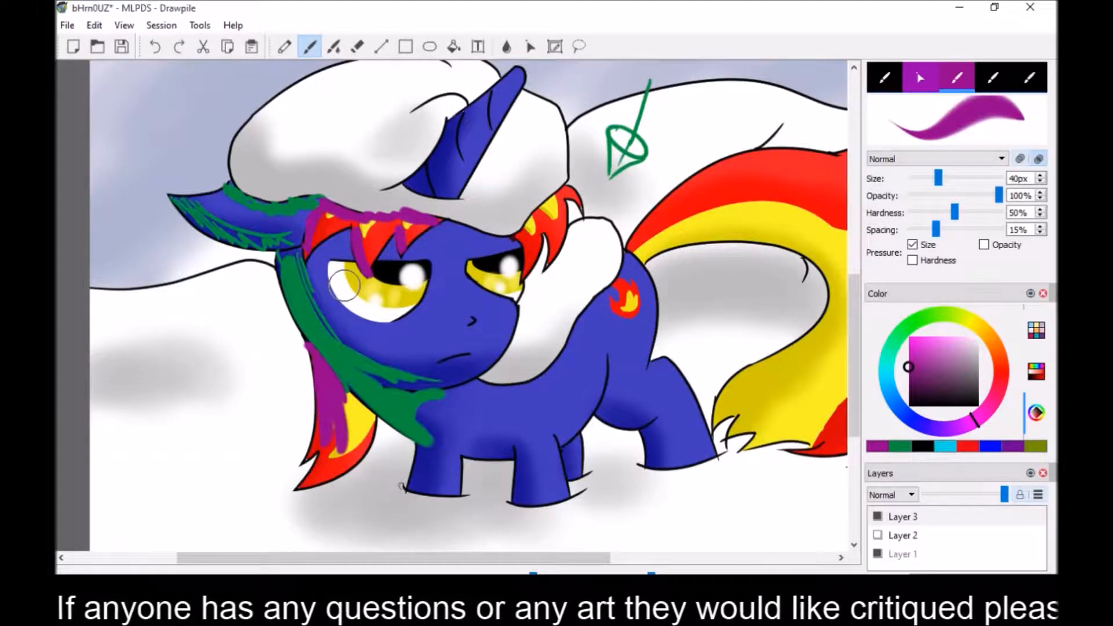
mouse_move(339, 390)
left_mouse_down()
mouse_move(366, 445)
mouse_move(327, 448)
mouse_move(308, 490)
left_mouse_up()
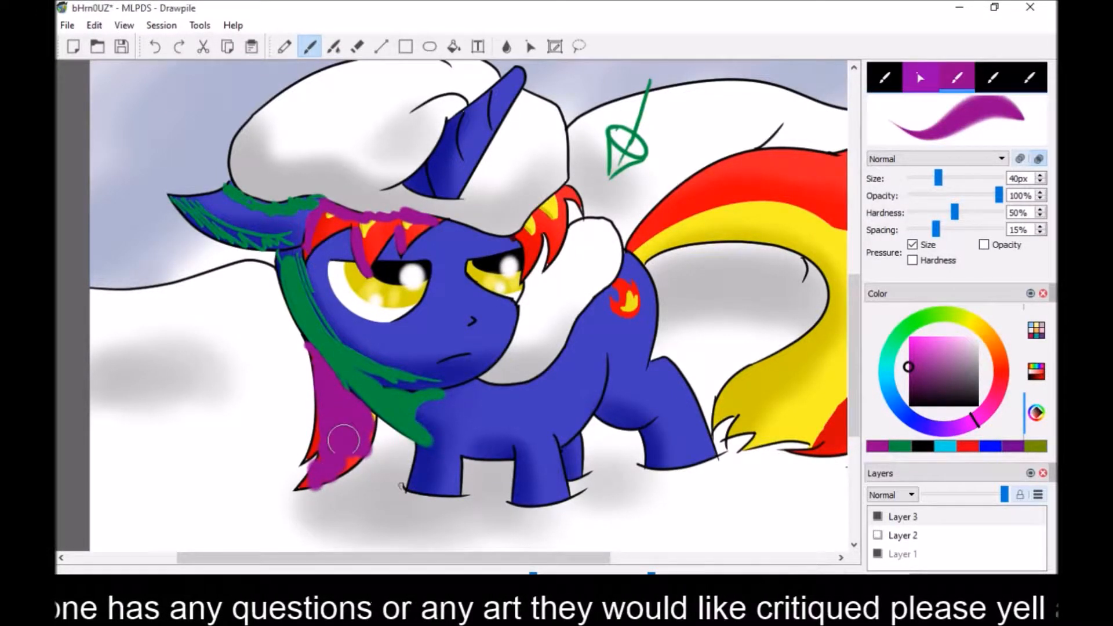
mouse_move(295, 488)
left_mouse_down()
mouse_move(290, 520)
mouse_move(471, 544)
left_mouse_up()
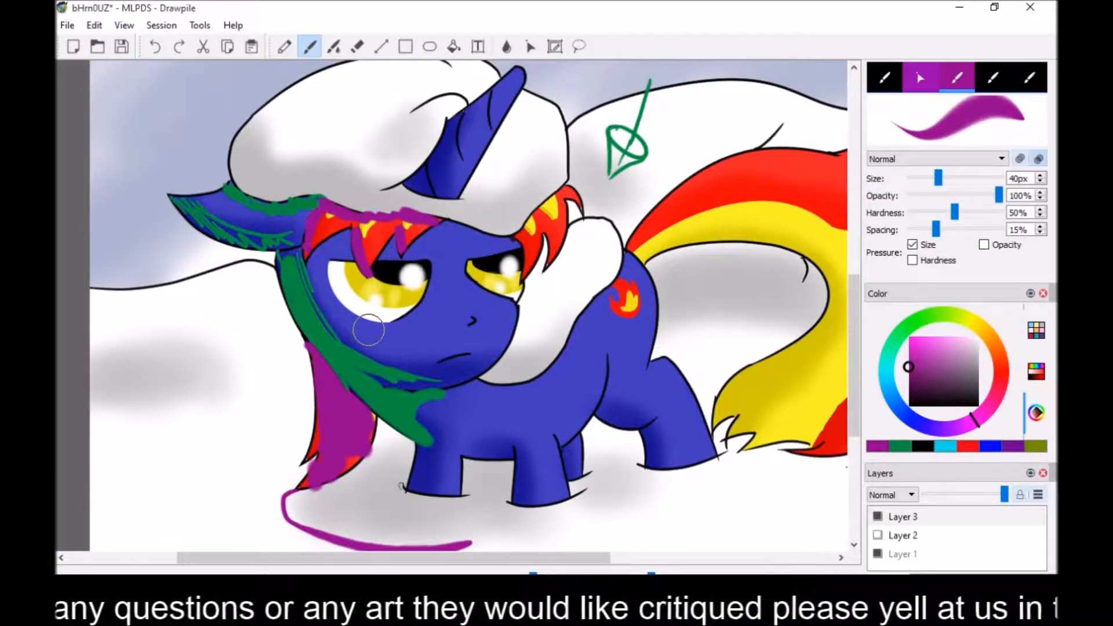
left_click_drag(367, 560, 547, 555)
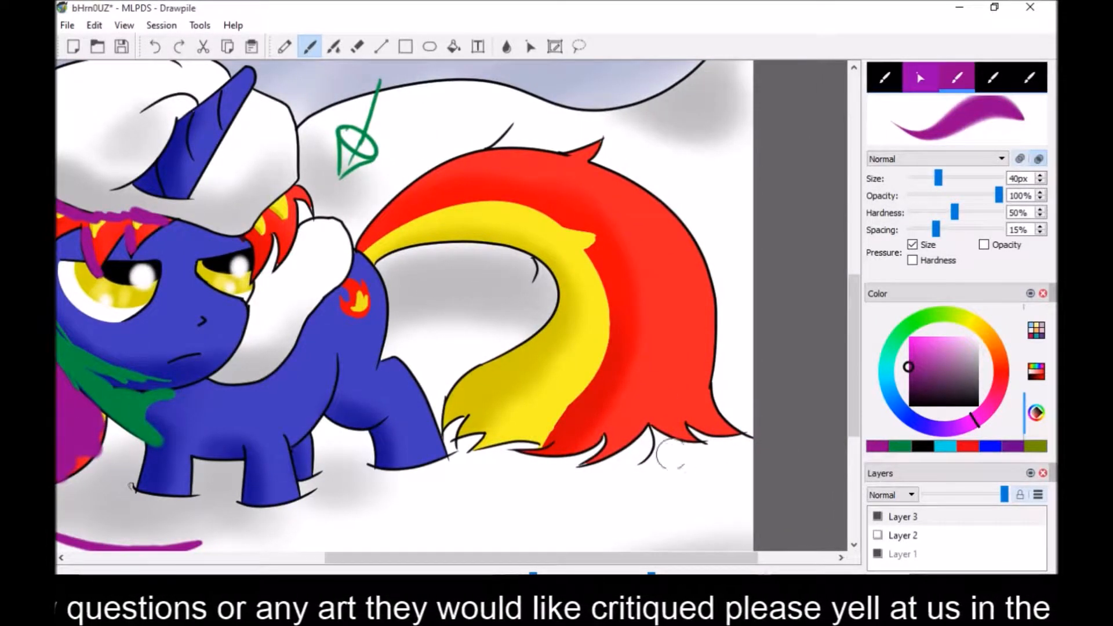
left_click_drag(423, 559, 332, 559)
Undo the ground-shadow outline and last mane fill, erase the remaining purple from the hanging mane lock, and return to the brush
left_click(155, 47)
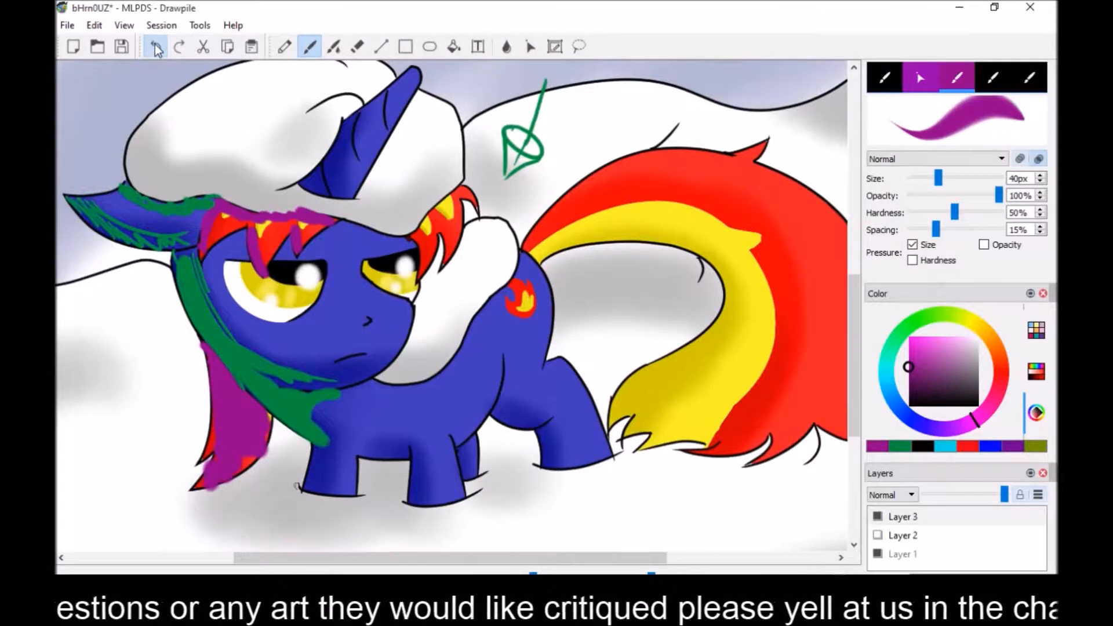
left_click(154, 47)
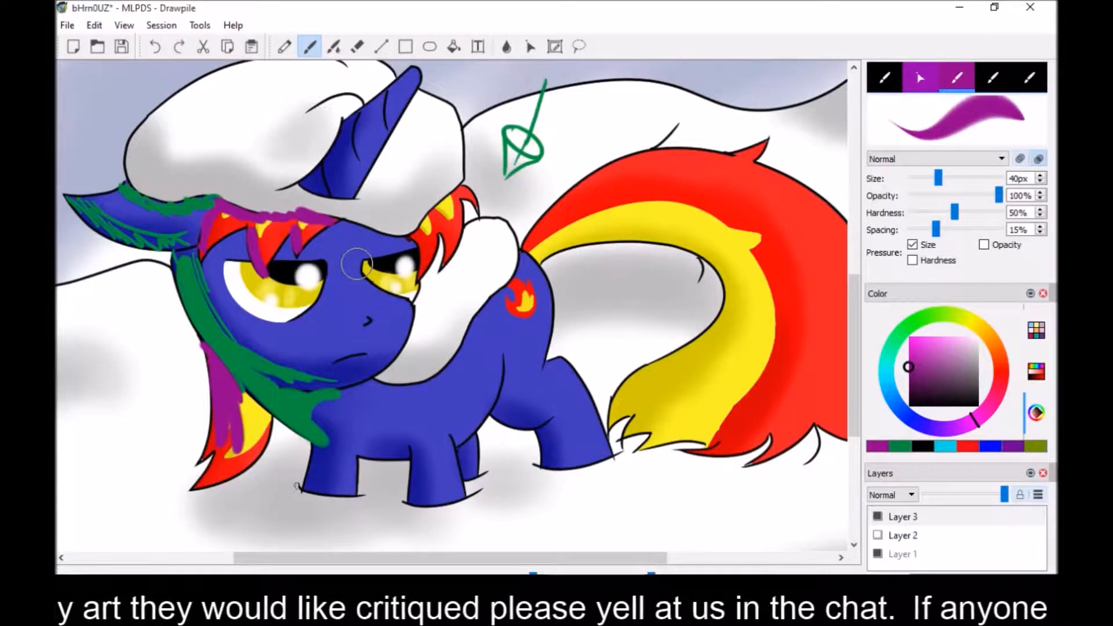
key("e")
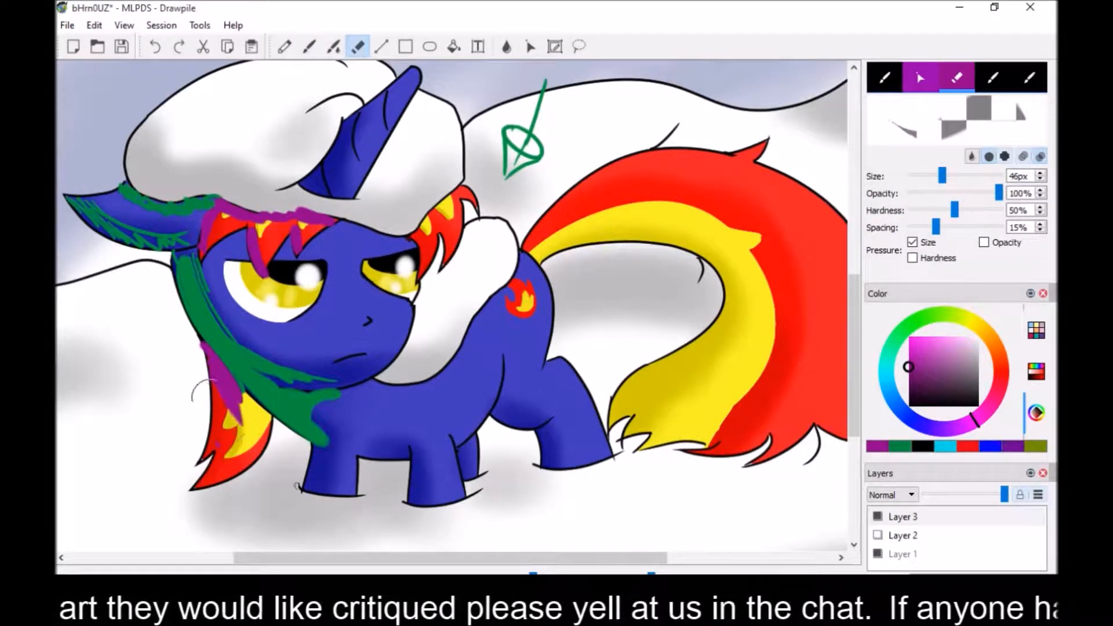
mouse_move(192, 362)
left_mouse_down()
mouse_move(183, 341)
mouse_move(239, 411)
mouse_move(187, 356)
left_mouse_up()
key("b")
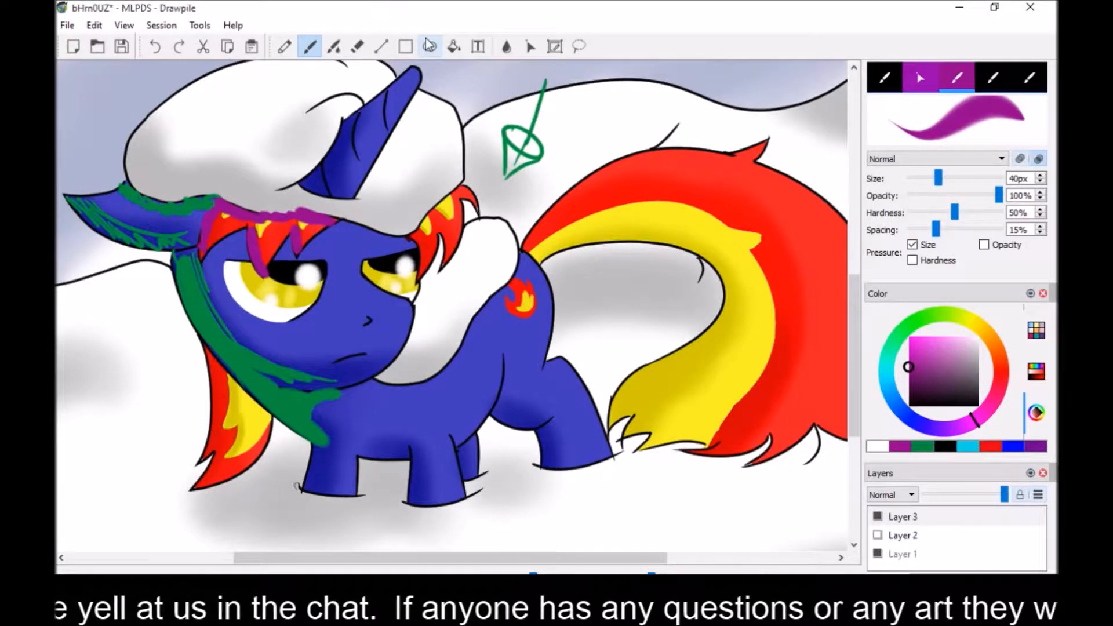
Sample the body's base blue and the front leg's shadow blue to compare their HSV and RGB values
left_click(456, 387, "ctrl")
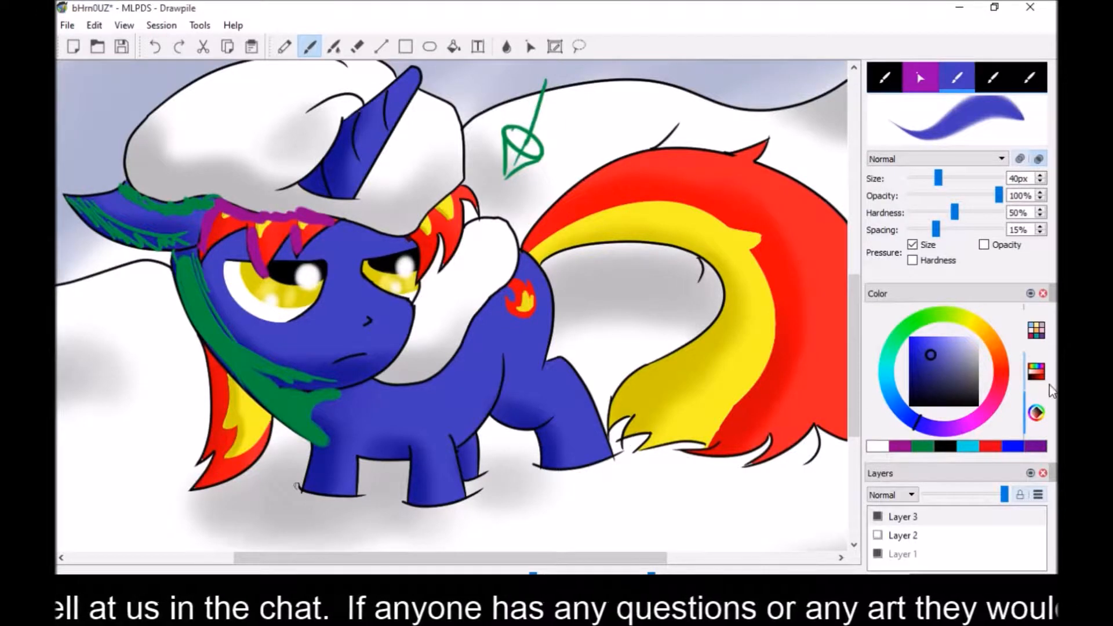
left_click(1035, 376)
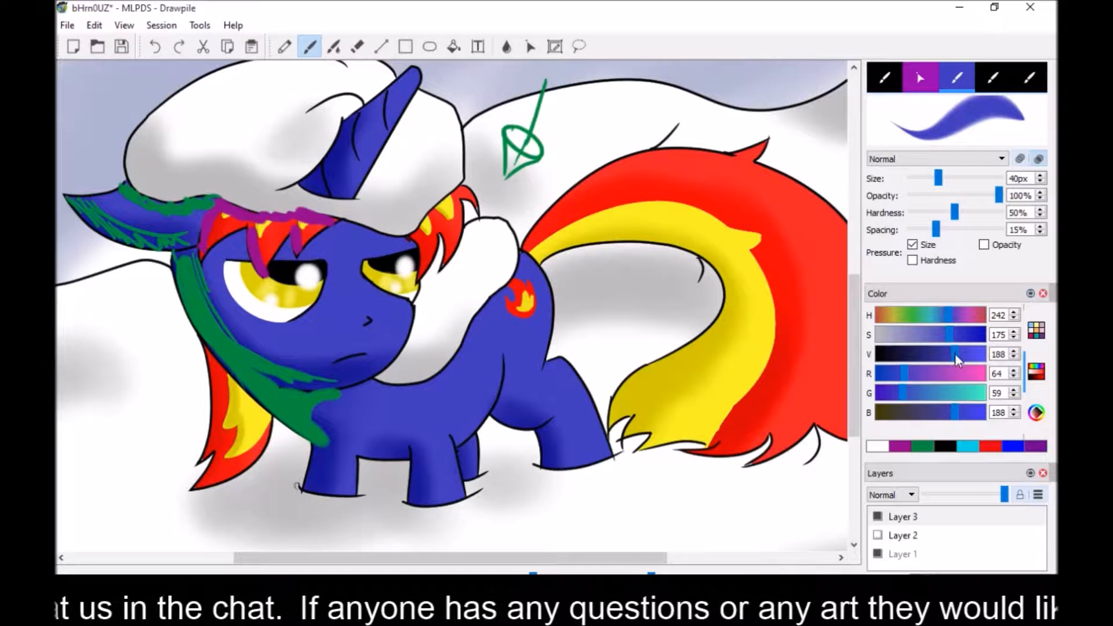
left_click(1037, 413)
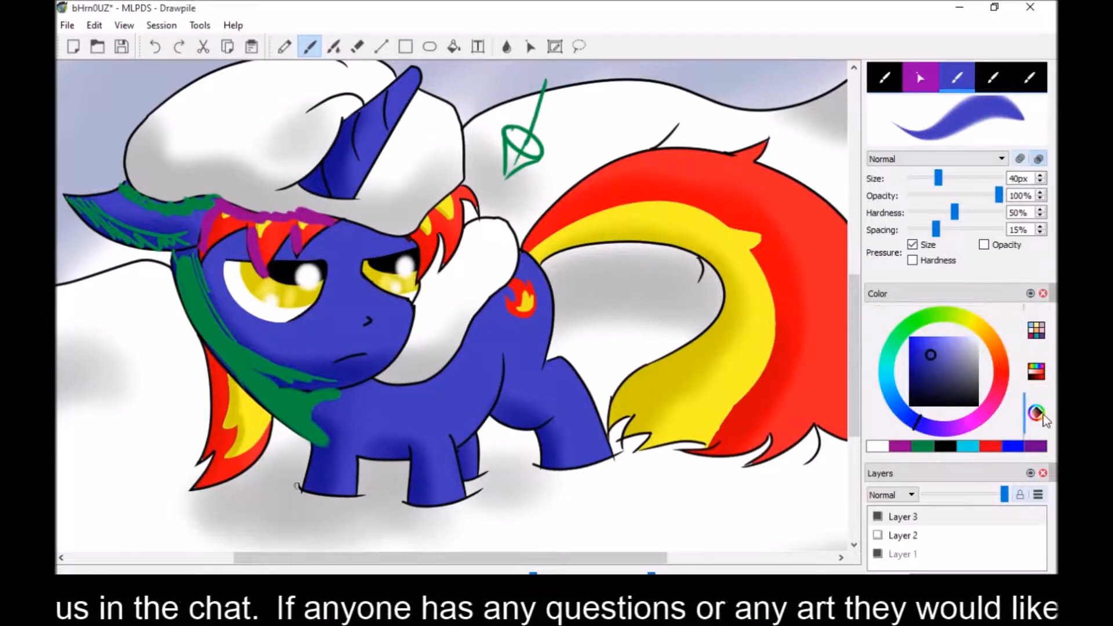
left_click(1037, 372)
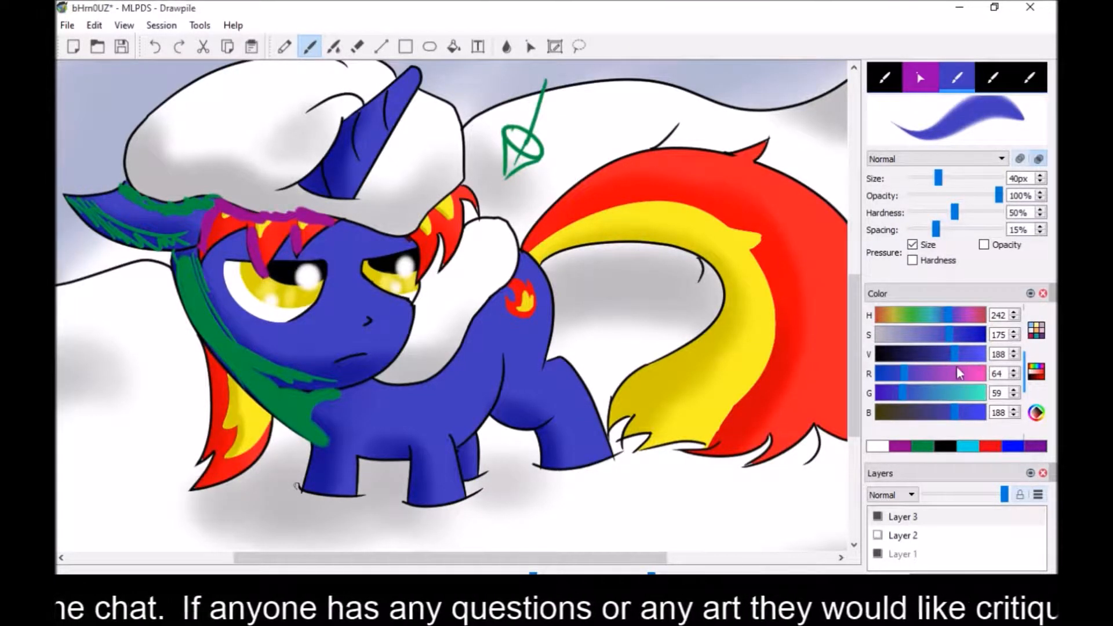
left_click(397, 455, "ctrl")
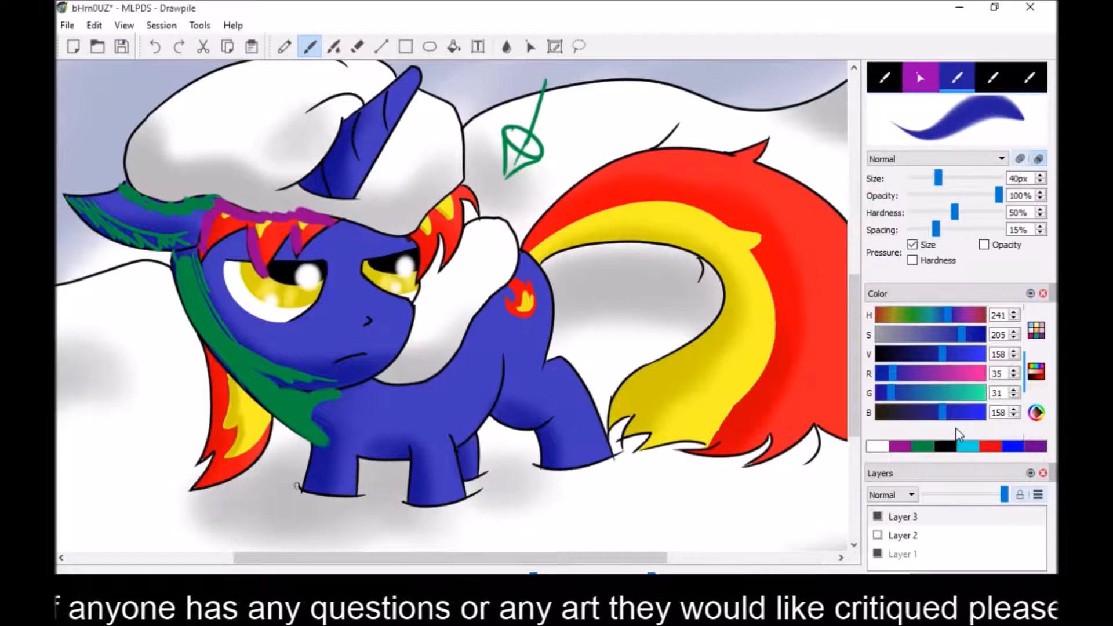
left_click(442, 409, "ctrl")
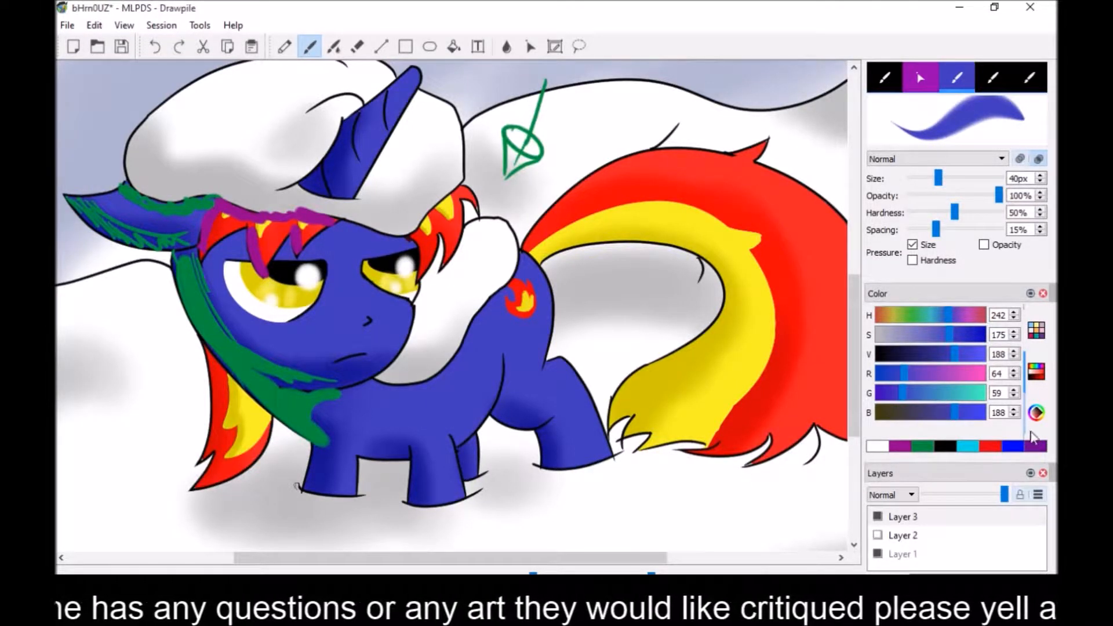
left_click(1037, 413)
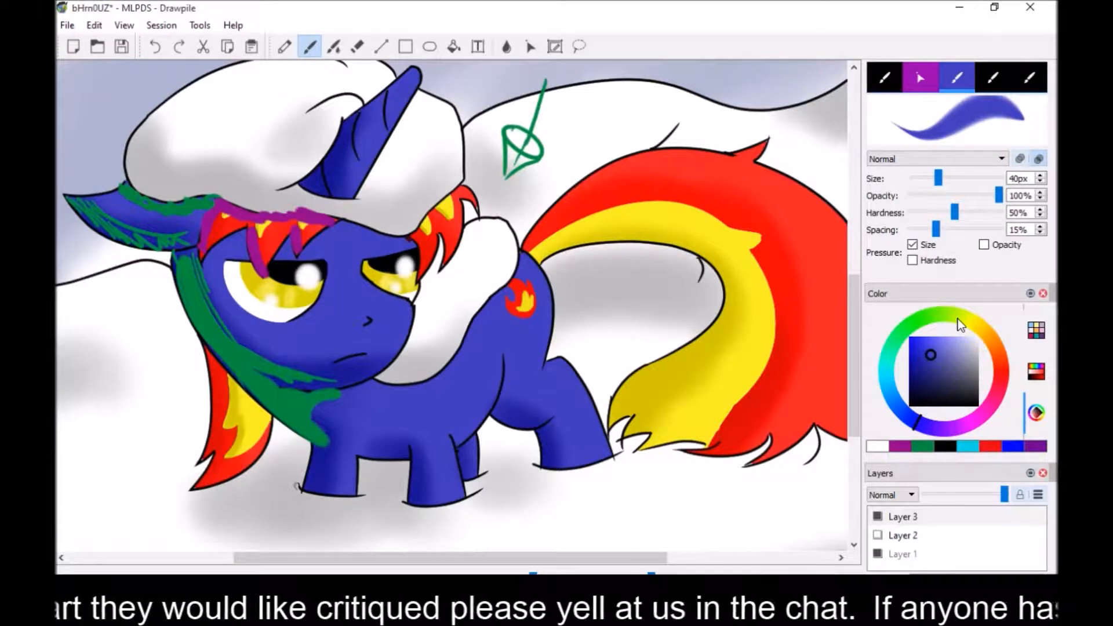
Mix a slightly darker, more saturated shade of the sampled body blue and brush it as shadow along the front leg's edge
left_click(908, 420)
left_click(909, 343)
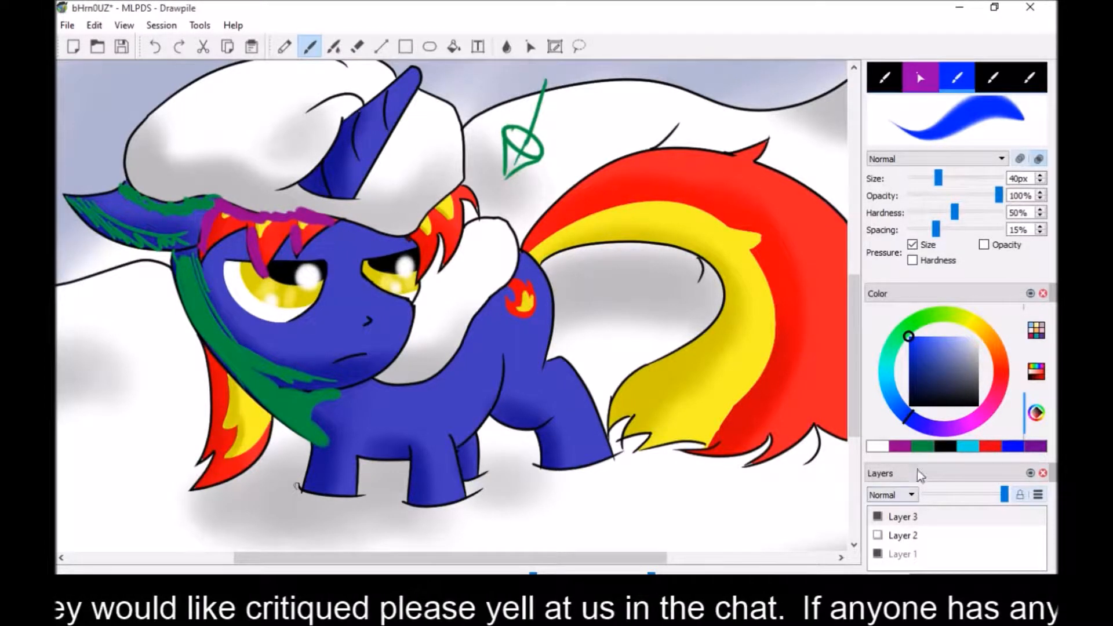
left_click(474, 362, "ctrl")
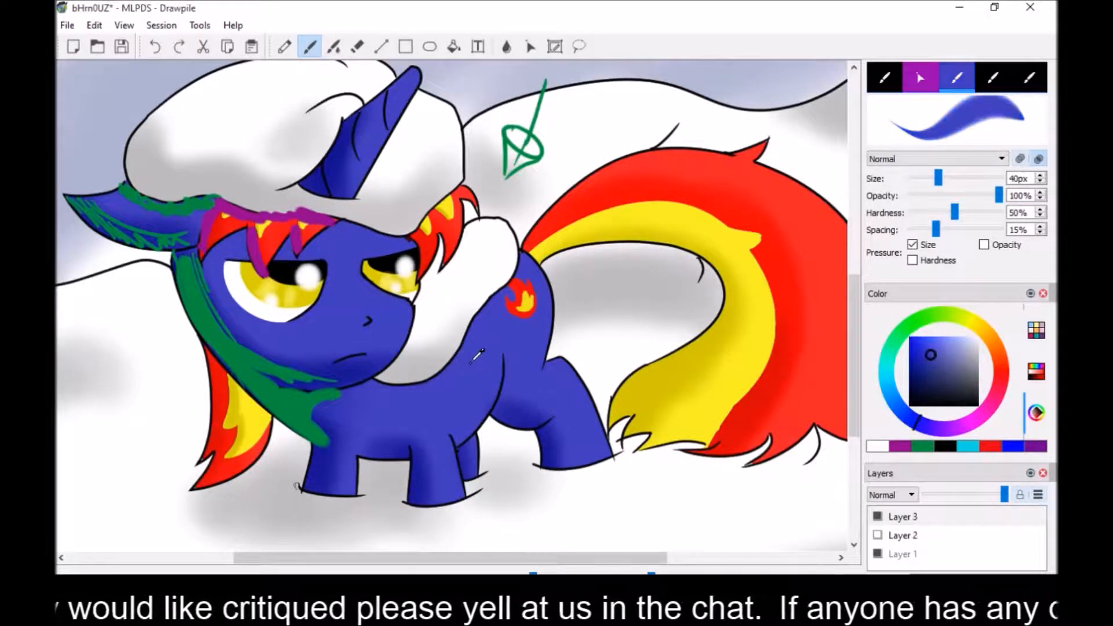
left_click(932, 351)
left_click_drag(932, 350, 928, 353)
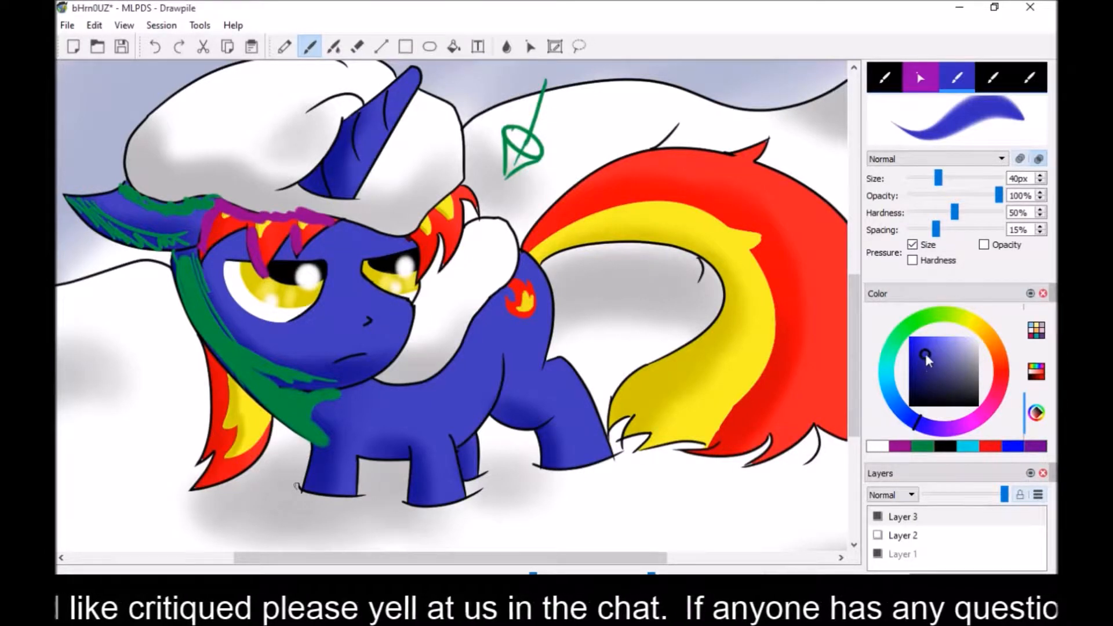
left_click_drag(925, 359, 925, 365)
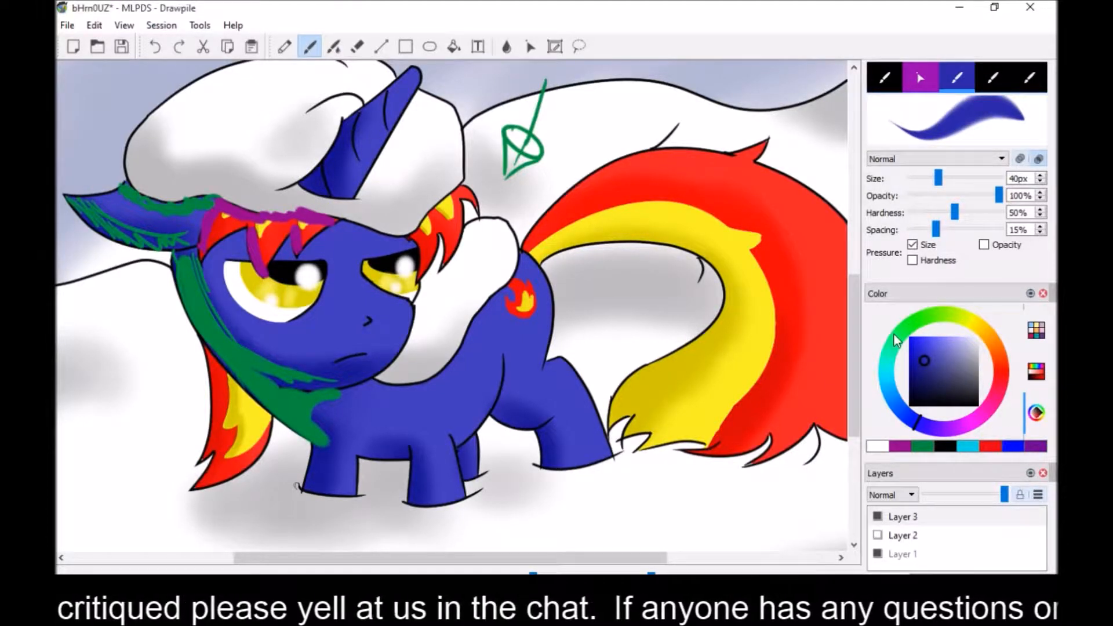
mouse_move(415, 454)
left_mouse_down()
mouse_move(419, 480)
mouse_move(419, 457)
left_mouse_up()
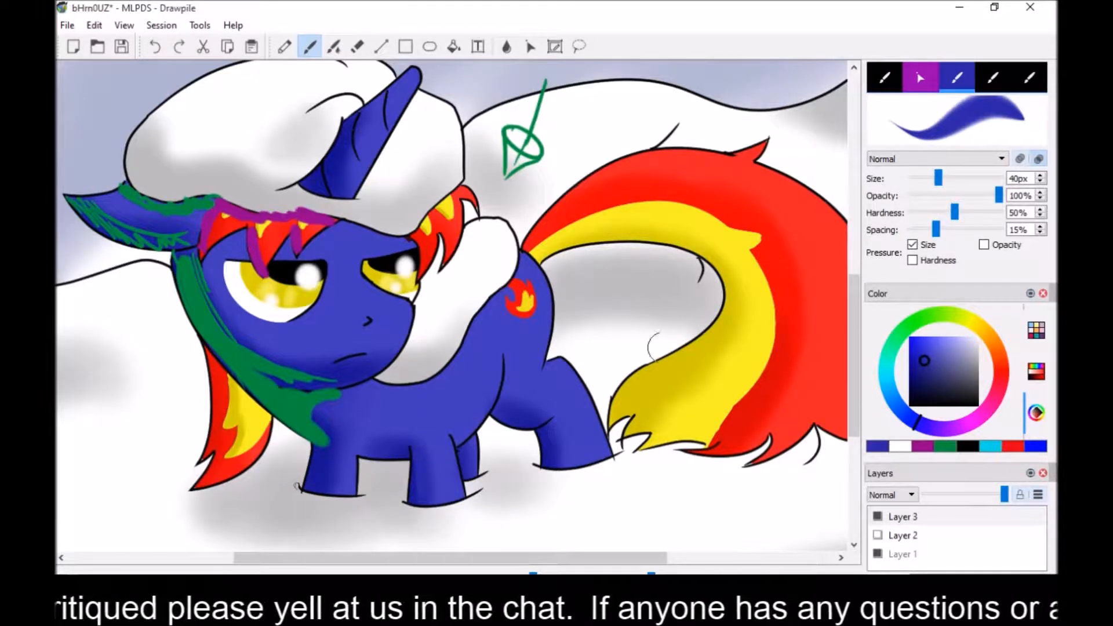
left_click(926, 362)
mouse_move(418, 454)
left_mouse_down()
mouse_move(416, 517)
mouse_move(421, 475)
left_mouse_up()
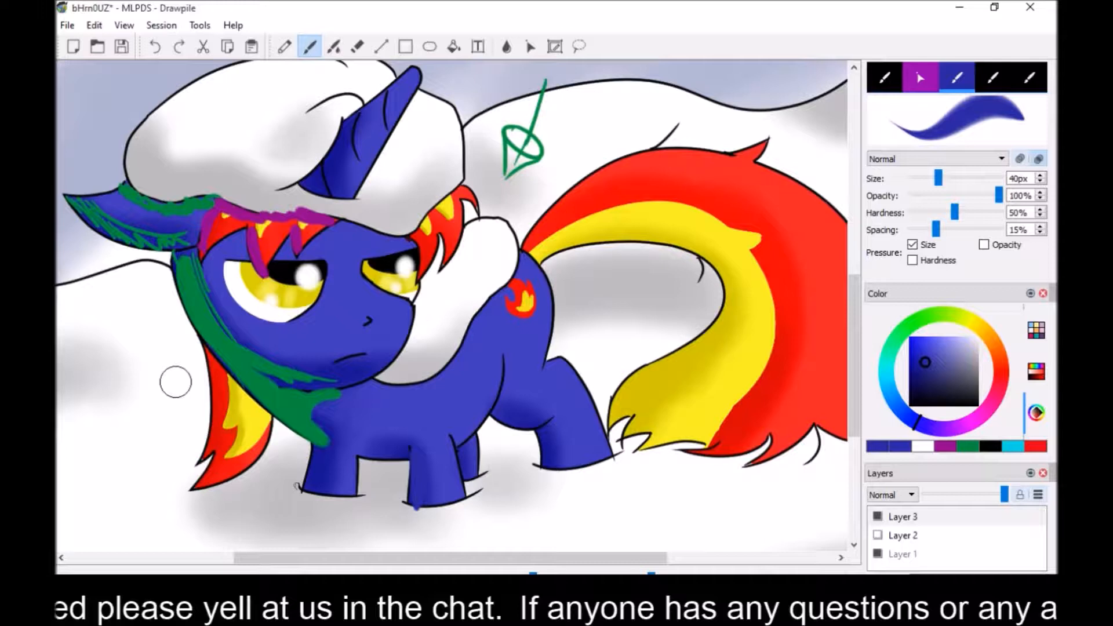
Sample the tail's yellow, darken it, and brush a shadow patch on the upper curve of the yellow tail stripe
left_click(689, 219, "ctrl")
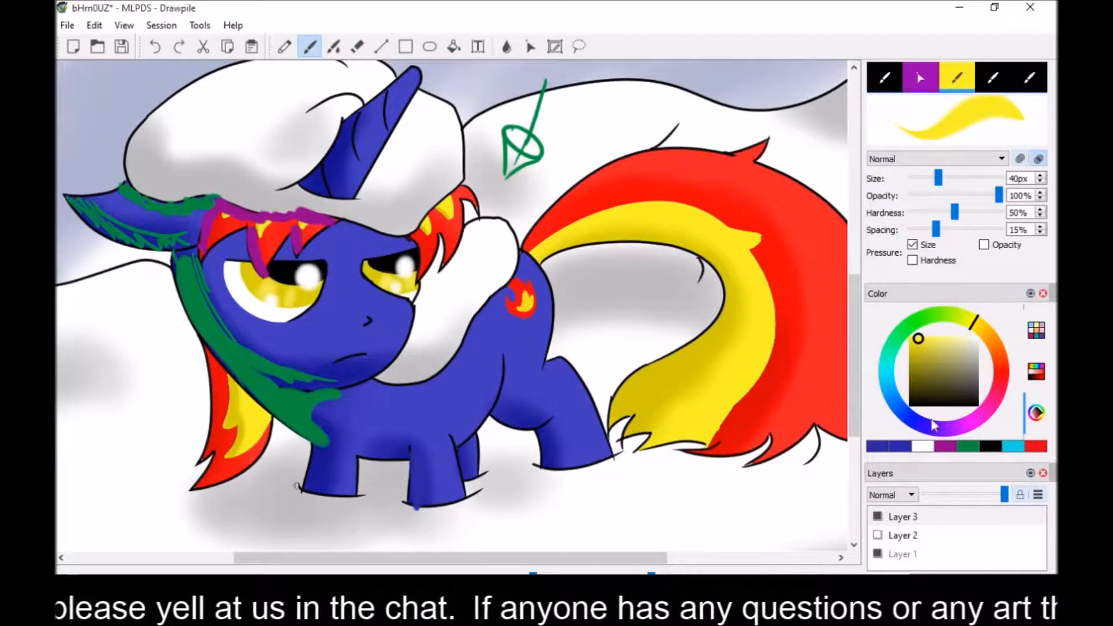
left_click_drag(919, 341, 918, 352)
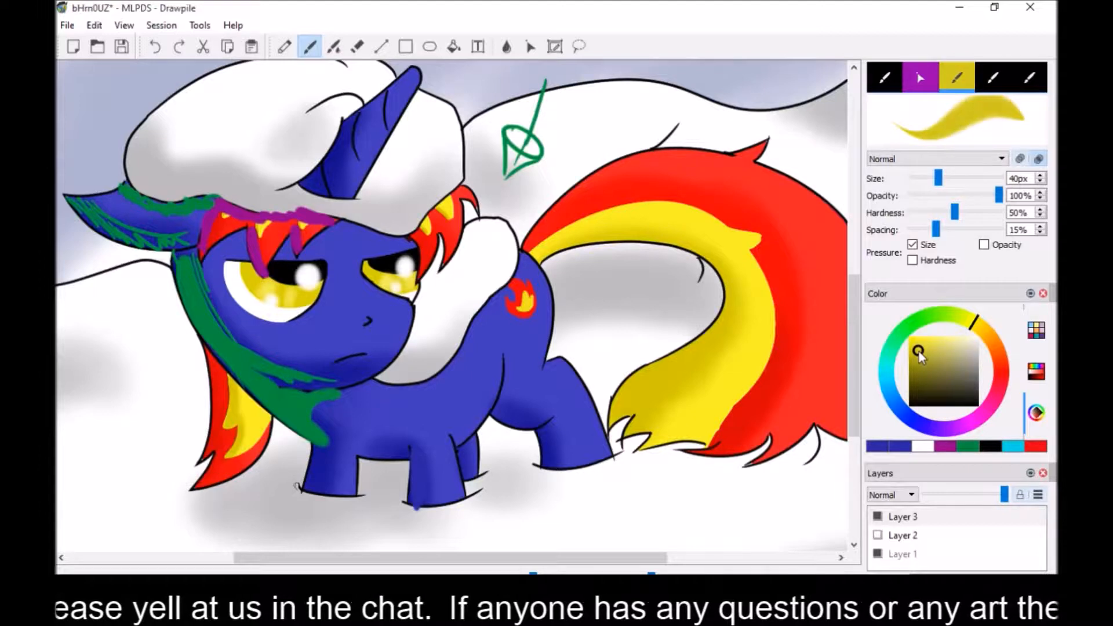
mouse_move(708, 259)
left_mouse_down()
mouse_move(667, 223)
mouse_move(672, 237)
left_mouse_up()
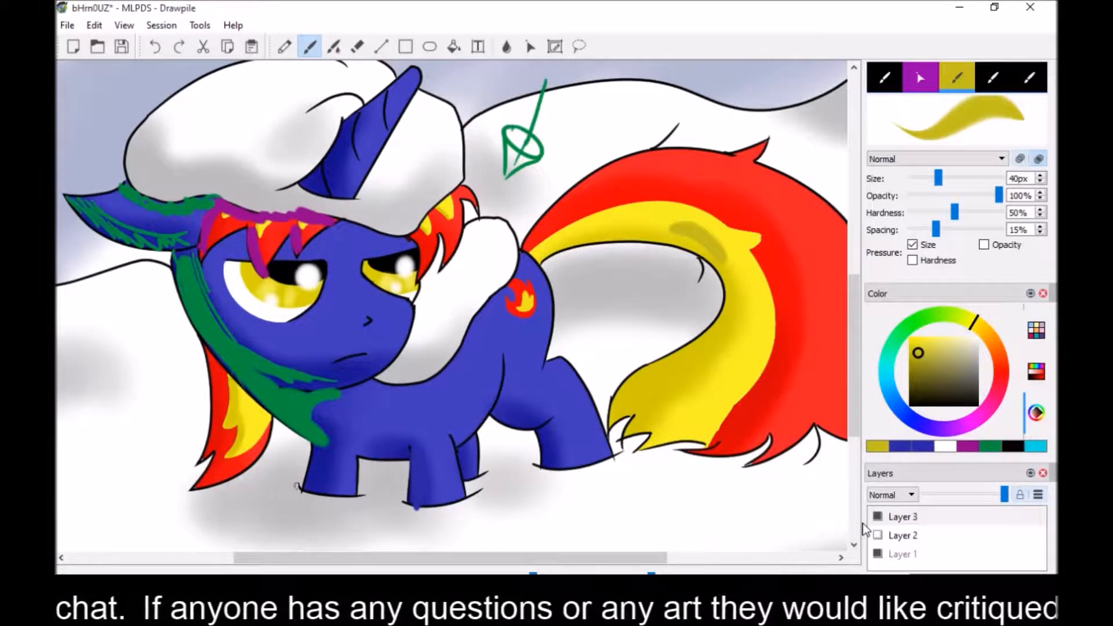
Switch to the browser, open the MLPDrawingSchool subreddit's Beginner Guides wiki page and find the Shading Guides section
key("alt+Tab")
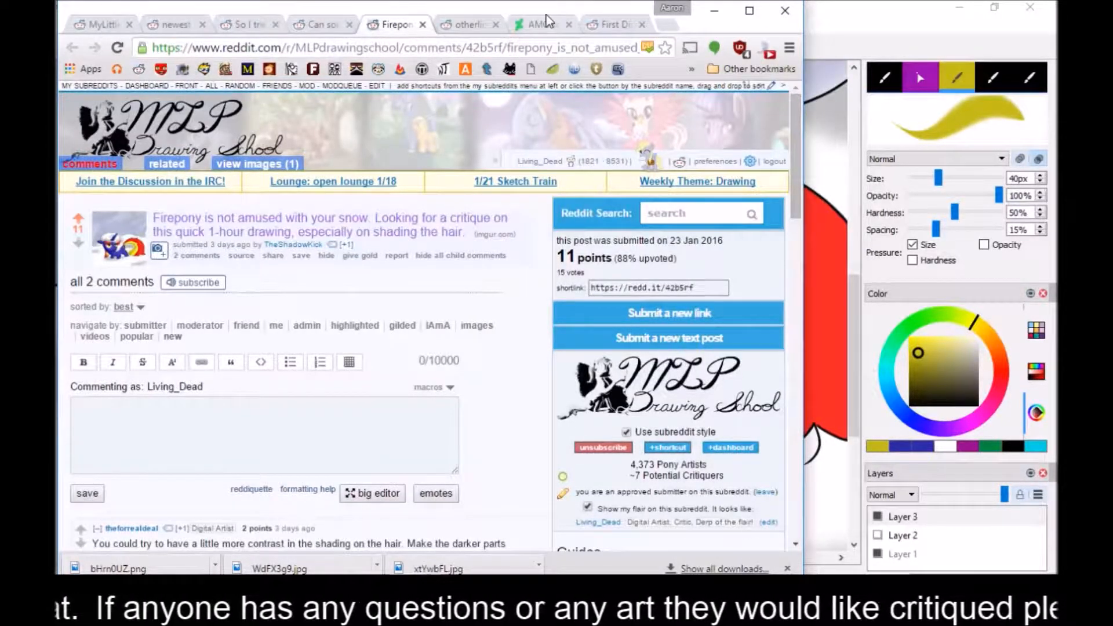
scroll(626, 409, "down", 4)
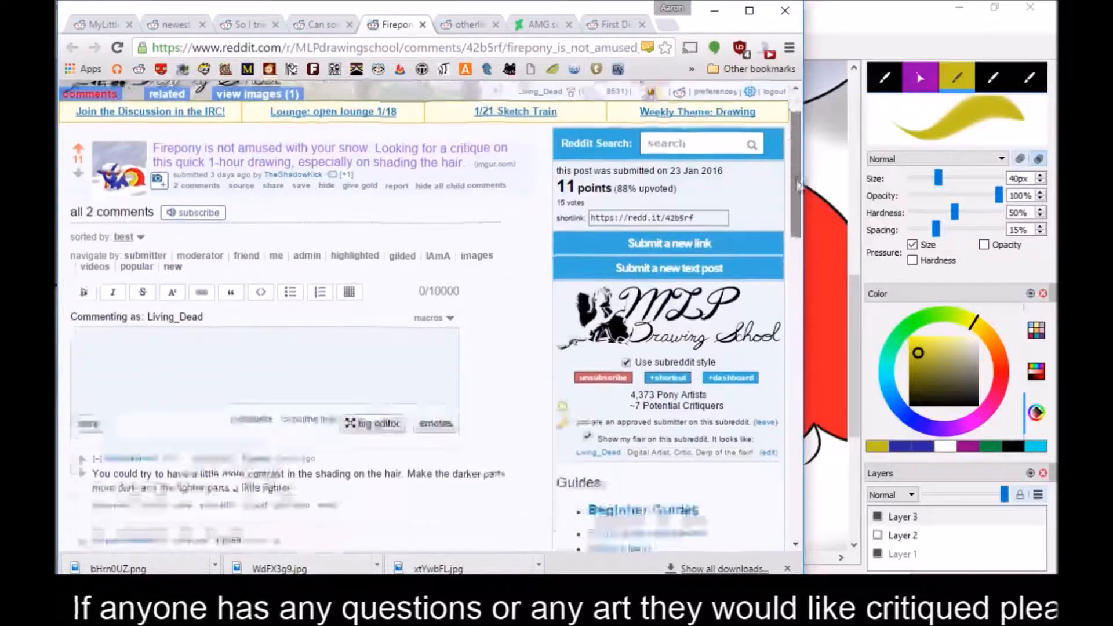
left_click(614, 335)
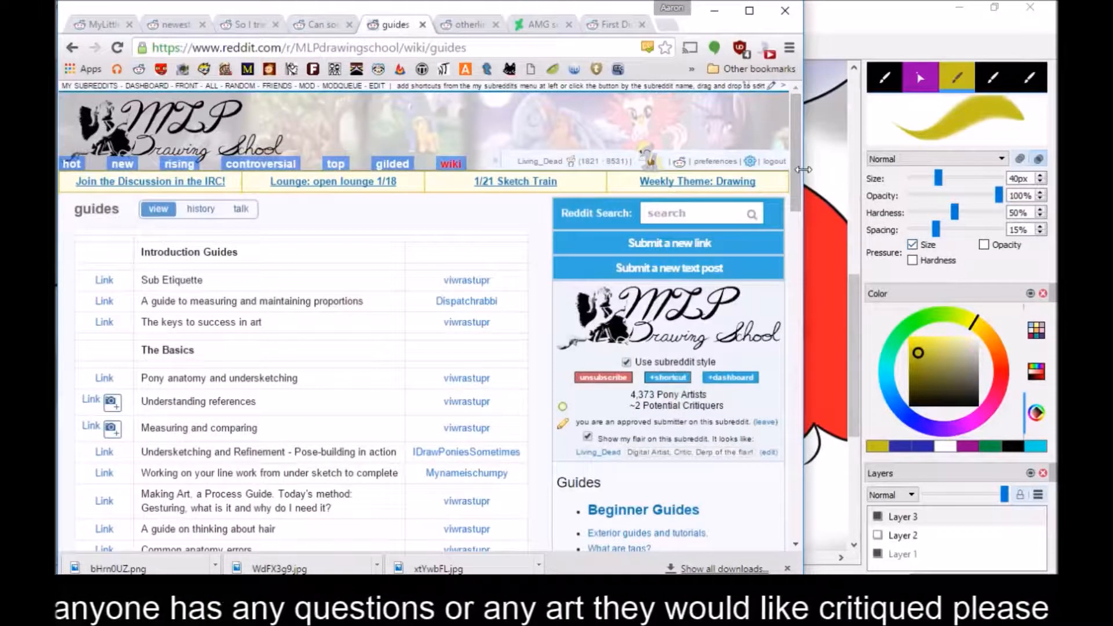
left_click_drag(796, 202, 799, 289)
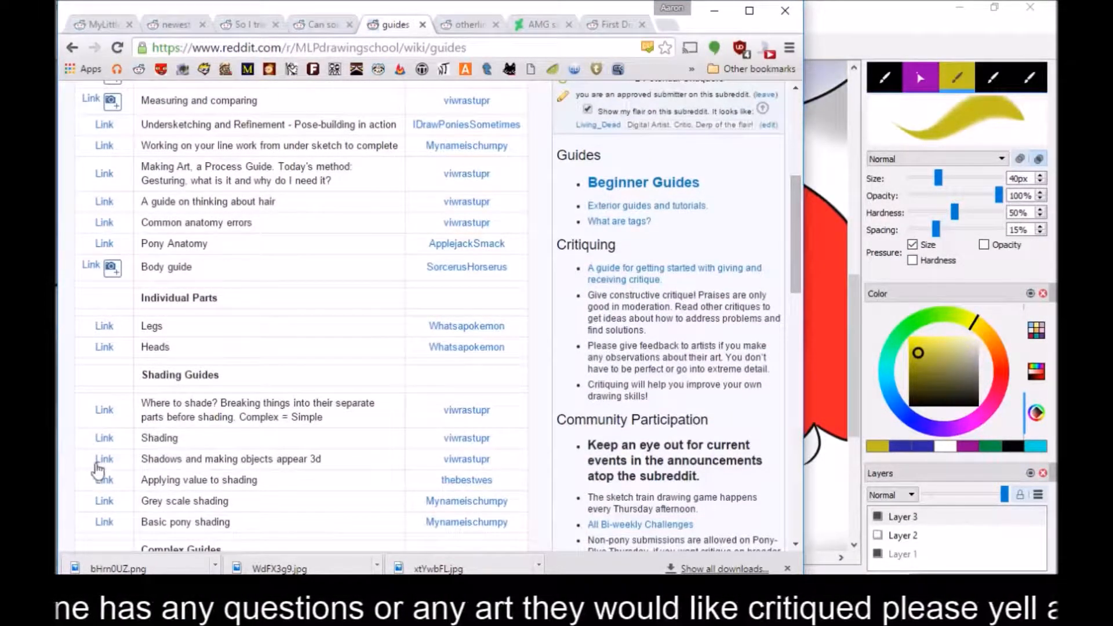
Open the subreddit's Exterior guides and tutorials page, review its Colouring/Shading guides and Other links, and return to the drawing in Drawpile
left_click(603, 207)
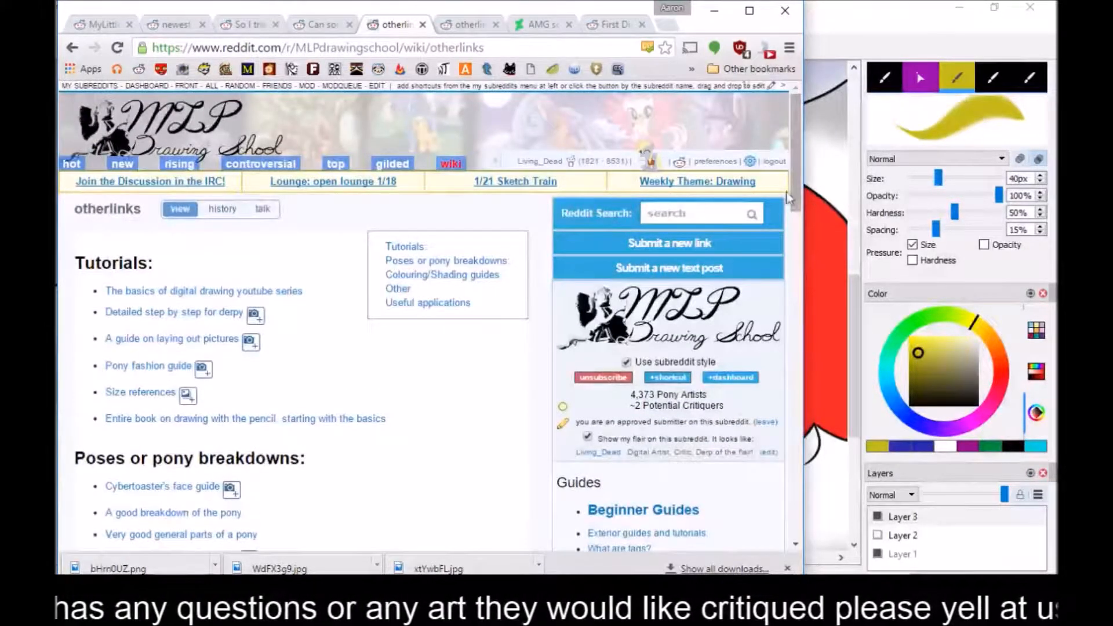
scroll(801, 169, "down", 2)
scroll(801, 168, "up", 1)
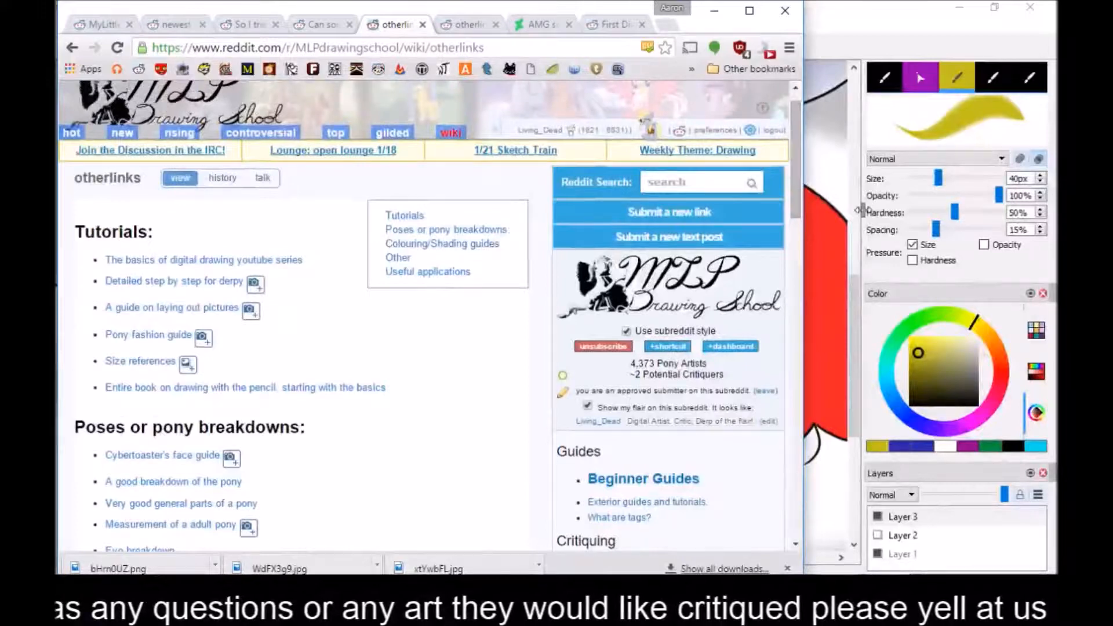
mouse_move(789, 172)
left_mouse_down()
mouse_move(782, 369)
mouse_move(791, 358)
left_mouse_up()
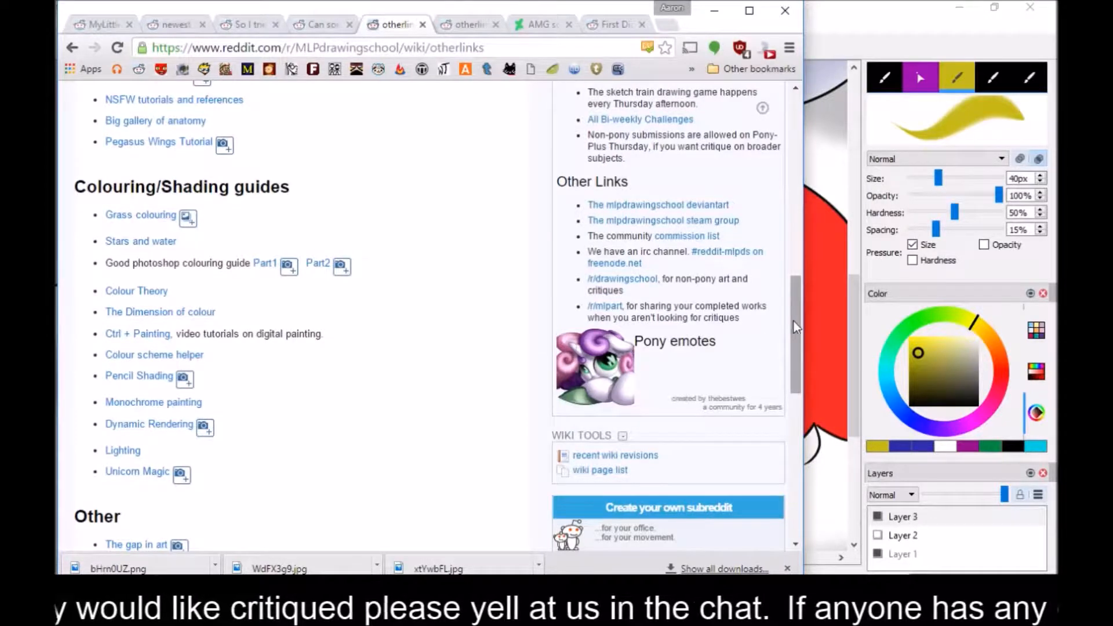
scroll(793, 357, "down", 3)
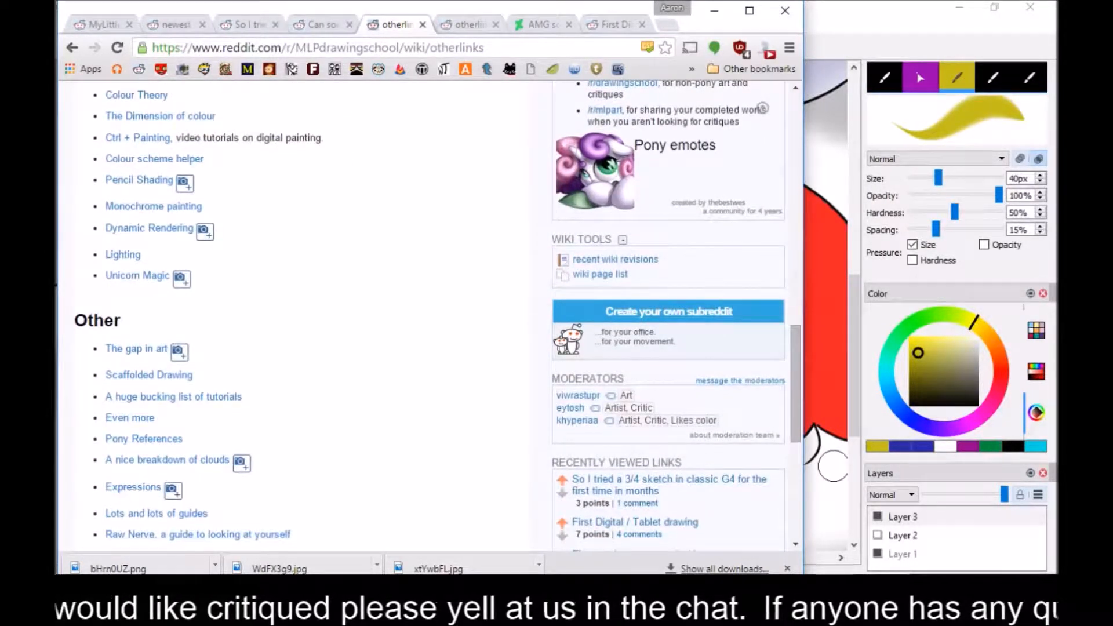
mouse_move(795, 370)
left_mouse_down()
mouse_move(791, 407)
mouse_move(786, 323)
mouse_move(787, 334)
left_mouse_up()
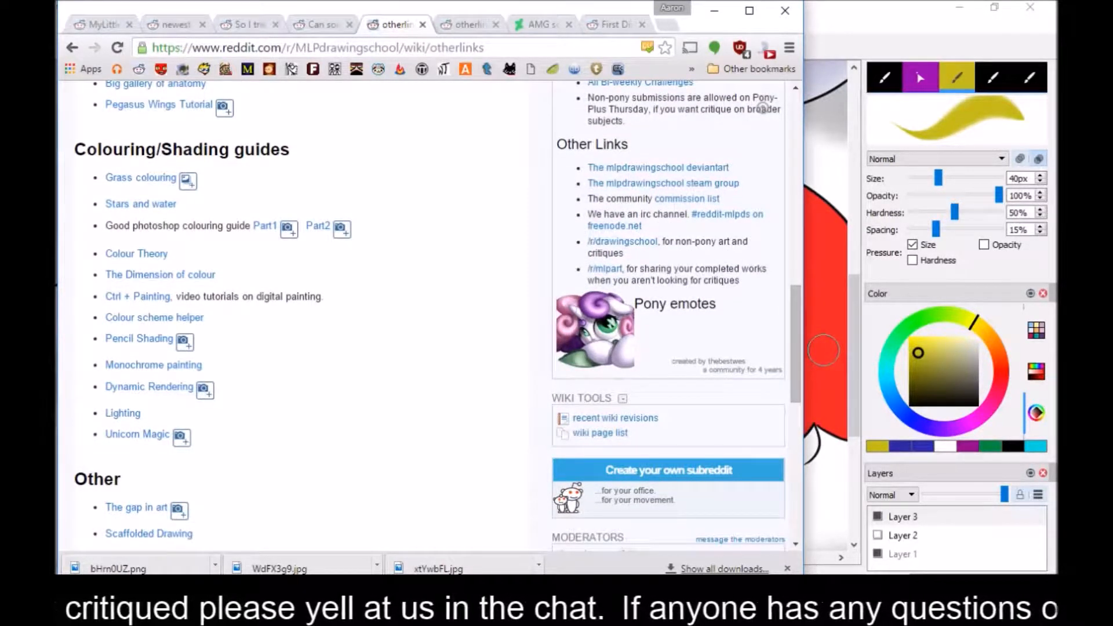
left_click(844, 37)
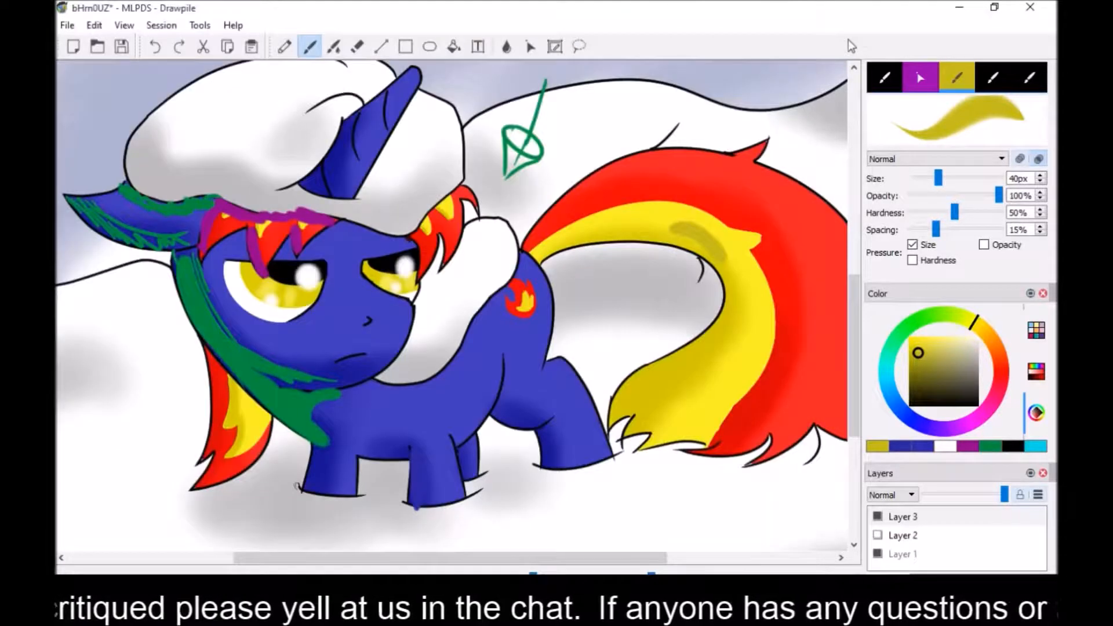
Open the "How to draw hair" DeviantArt link from the Mumble chat, read the enlarged tutorial, close it and return to Drawpile
key("alt+Tab")
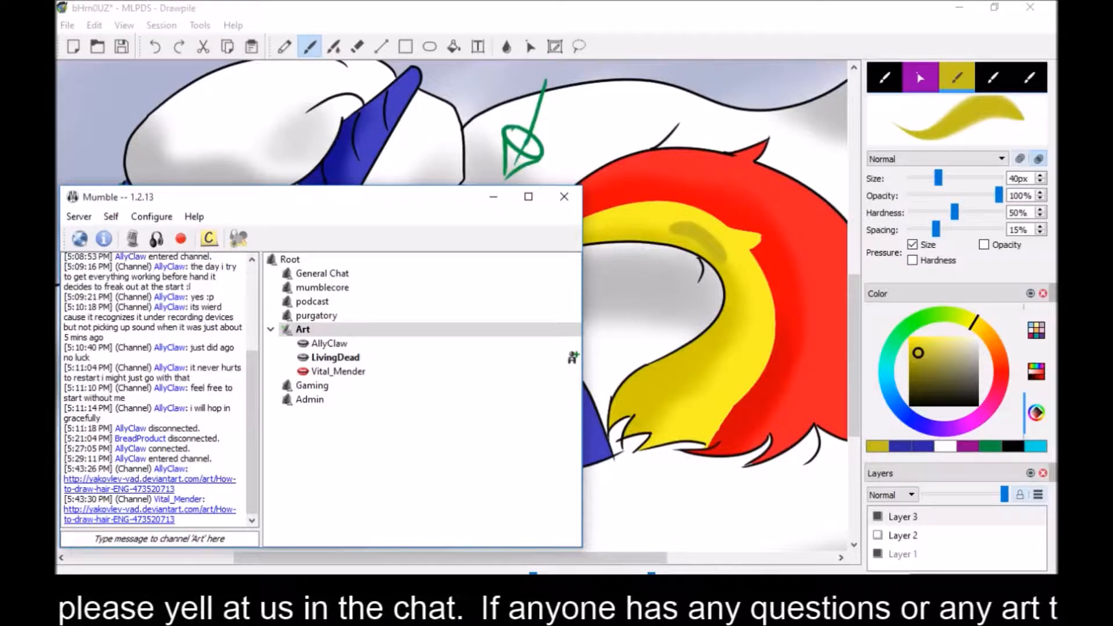
left_click(107, 518)
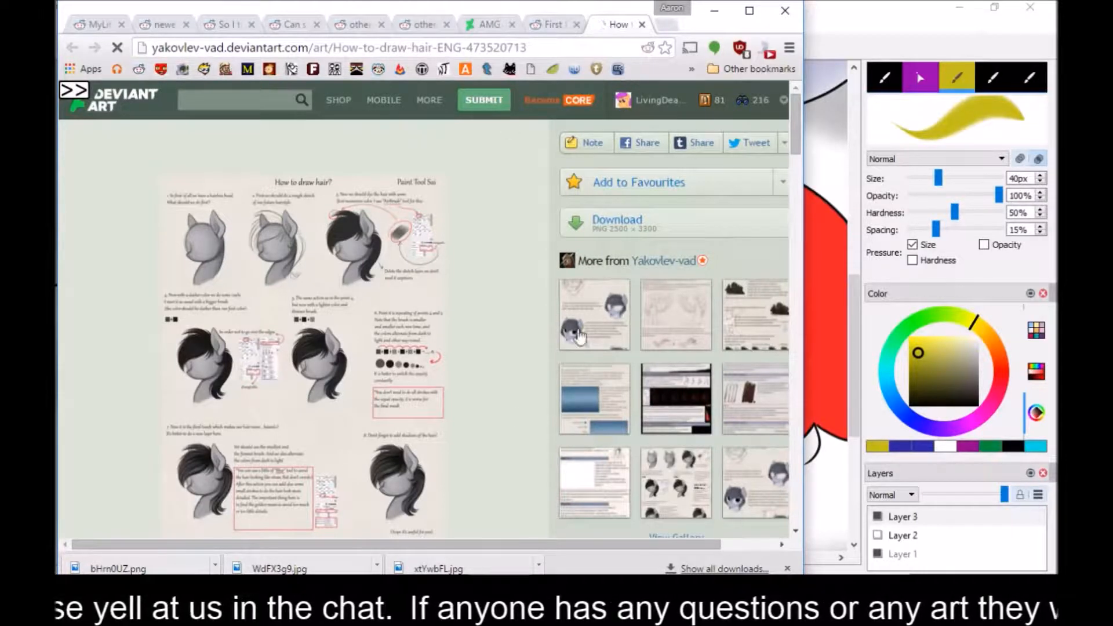
mouse_move(795, 132)
left_mouse_down()
mouse_move(793, 157)
mouse_move(794, 139)
left_mouse_up()
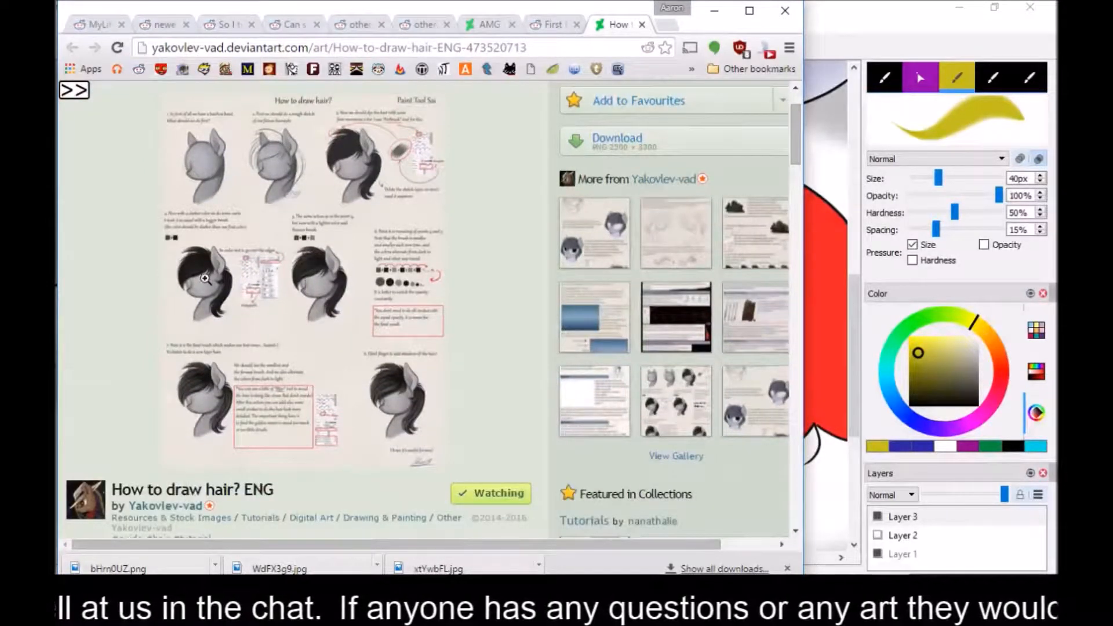
left_click(202, 274)
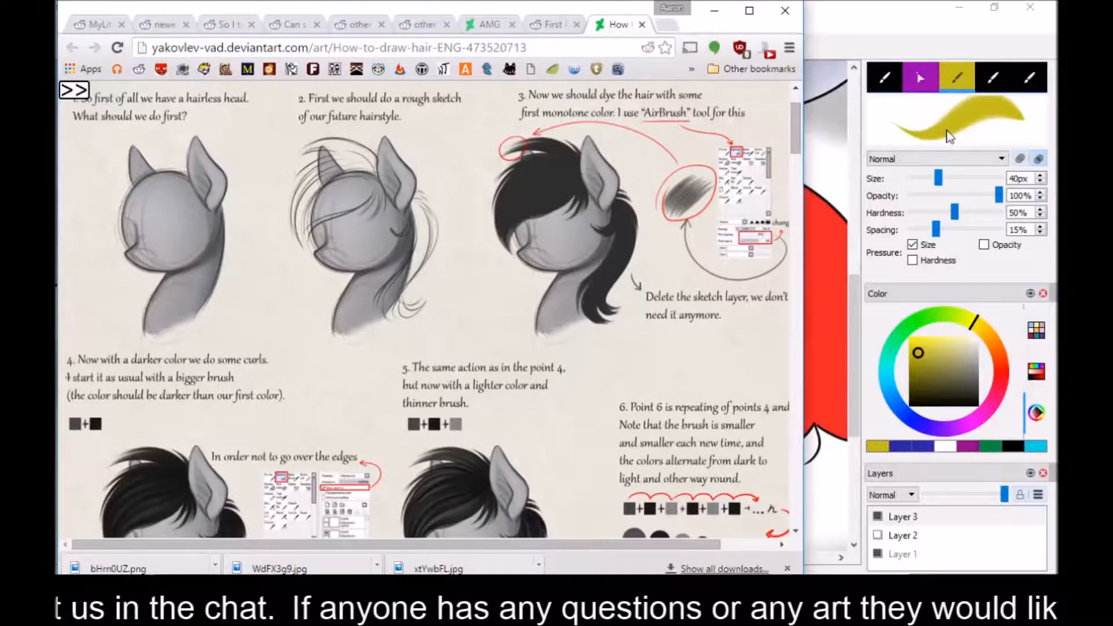
left_click_drag(798, 138, 792, 156)
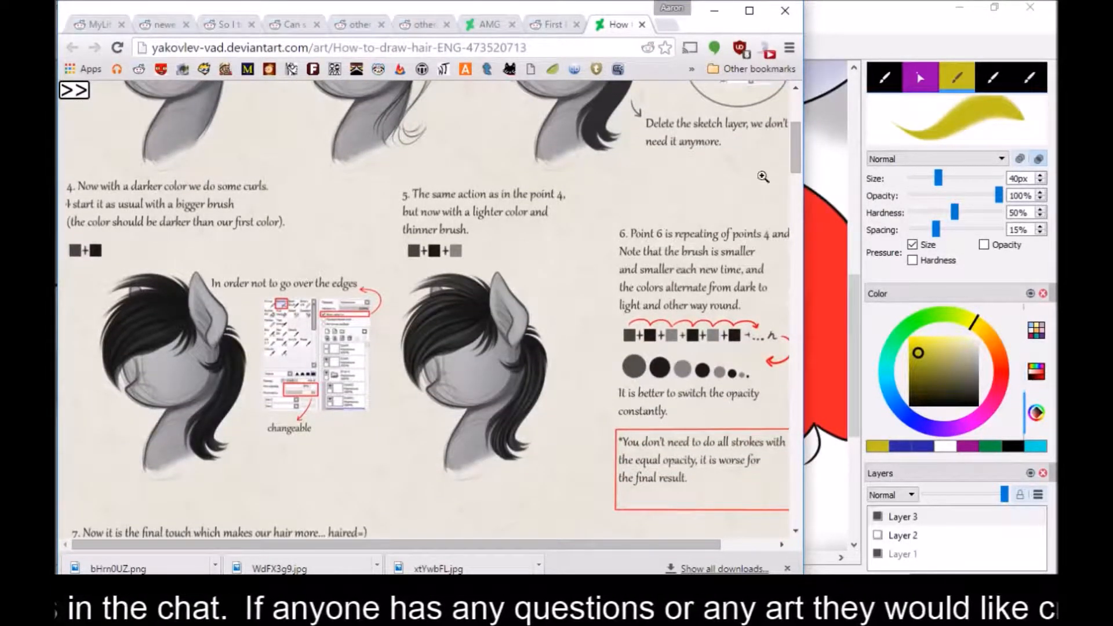
left_click_drag(795, 160, 783, 214)
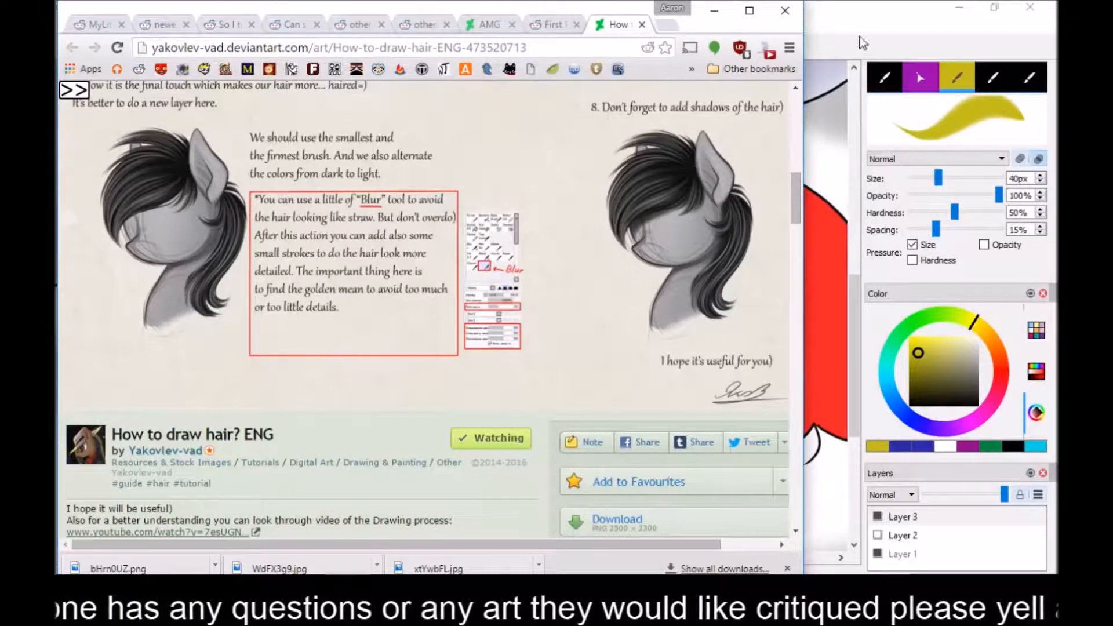
left_click(642, 24)
left_click(829, 26)
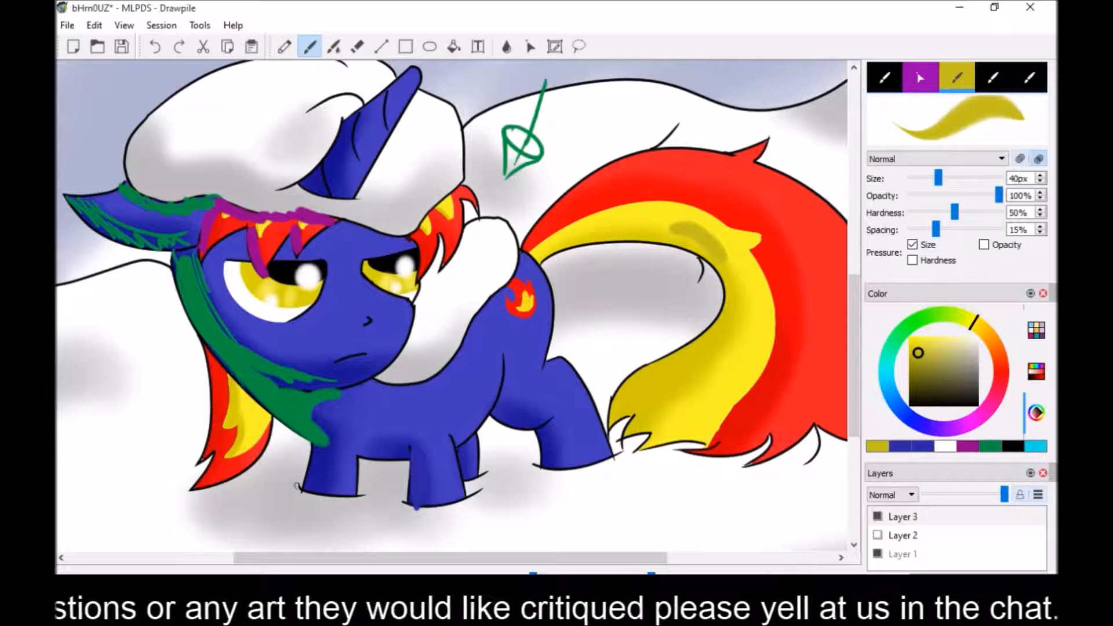
Check the Mumble Art channel for new chat messages and return to the maximized Drawpile window
left_click(480, 582)
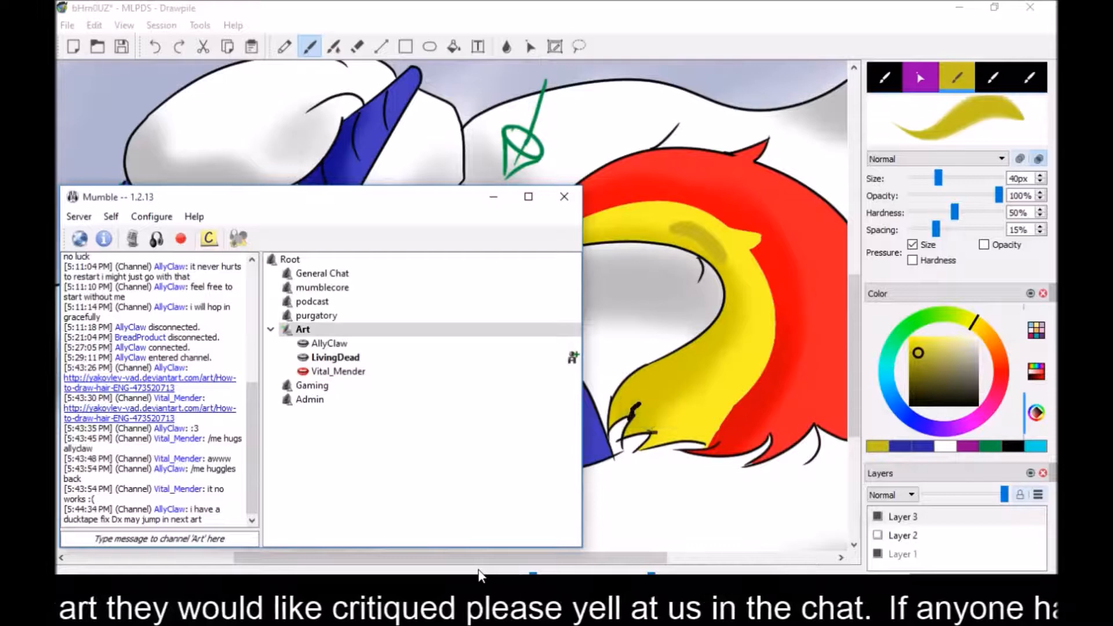
double_click(519, 11)
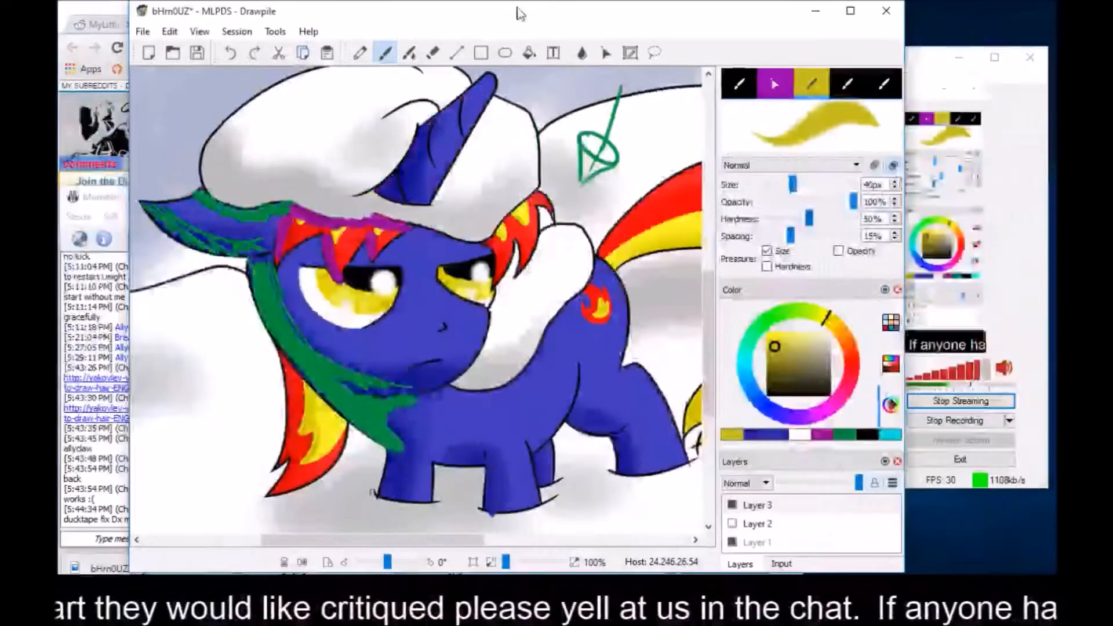
left_click(851, 11)
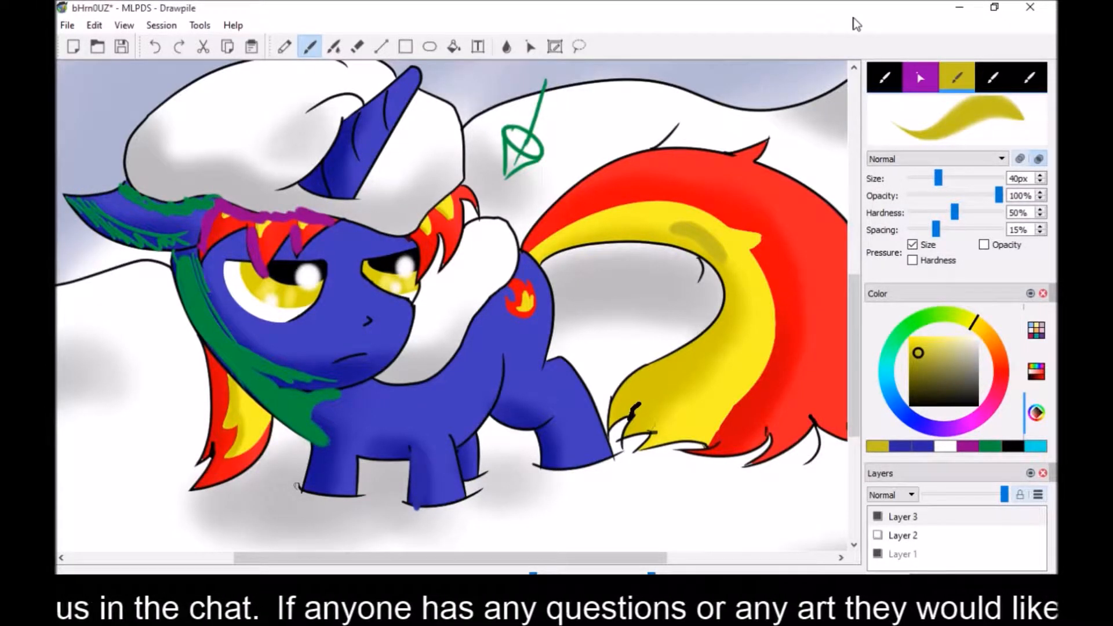
Open the image WdFX3g9 from the Critique folder
left_click(68, 25)
left_click(89, 58)
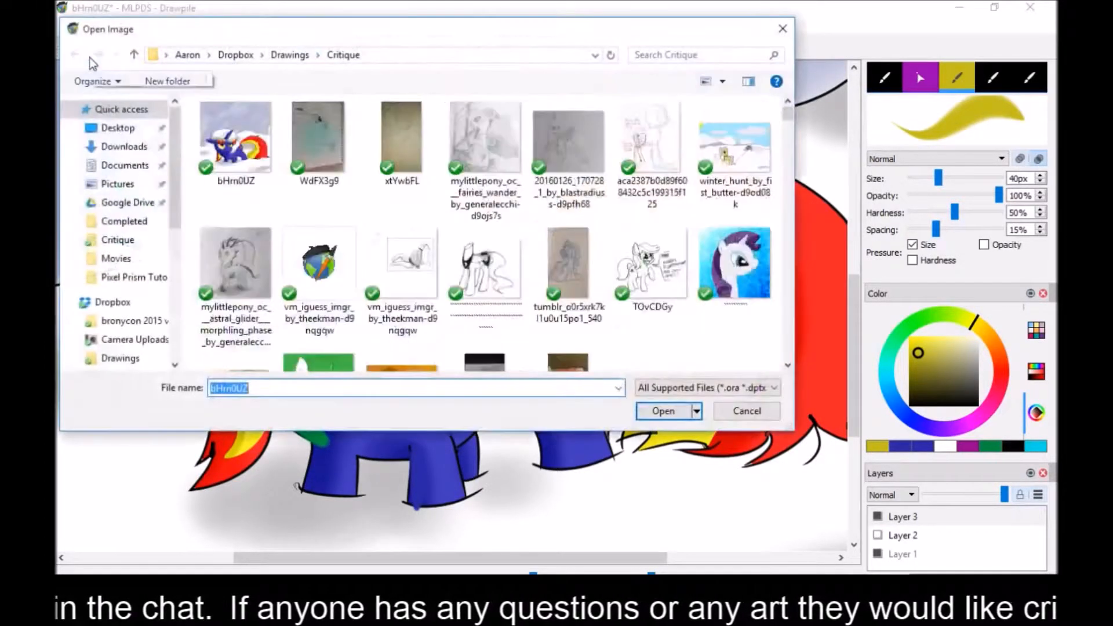
double_click(314, 119)
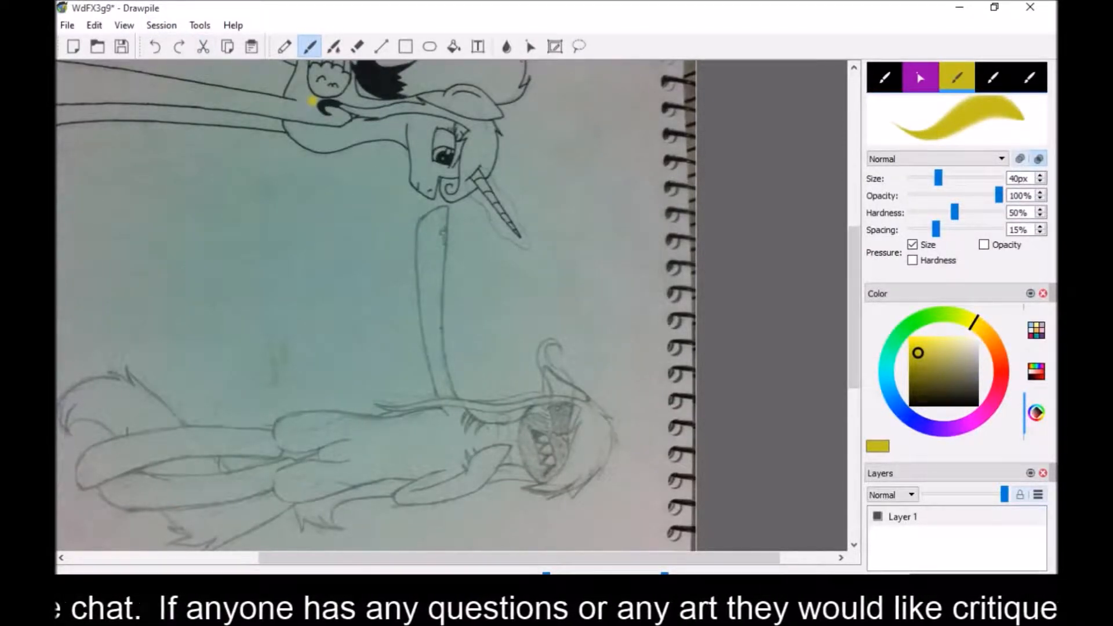
Close the bHrn0UZ drawing, leaving its shared session and discarding the unsaved changes
left_click(528, 537)
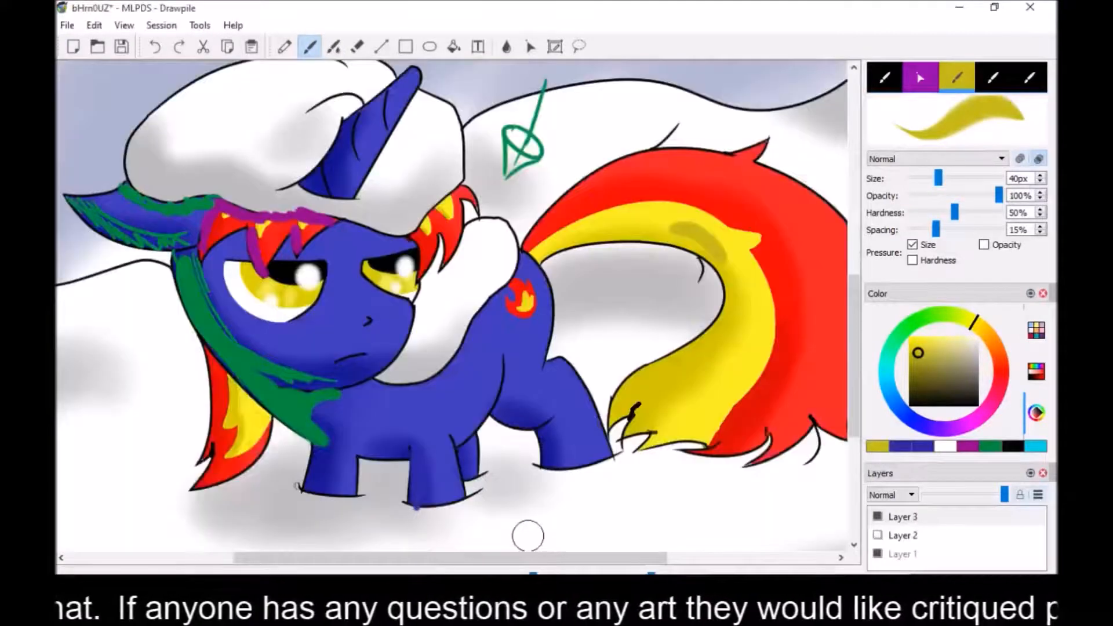
left_click(1030, 7)
left_click(562, 325)
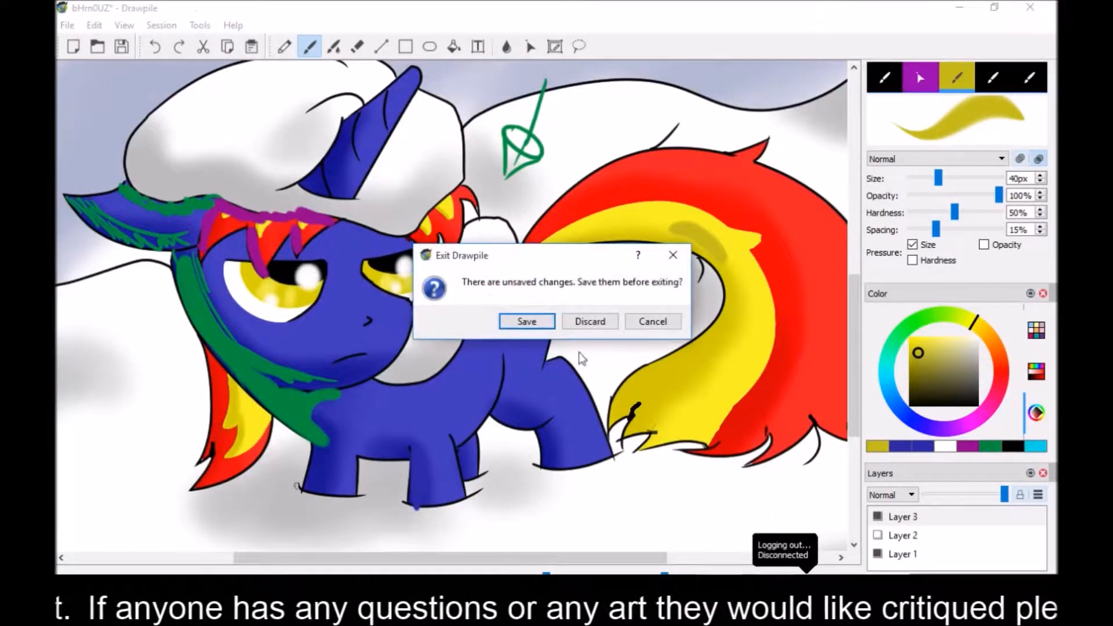
left_click(589, 318)
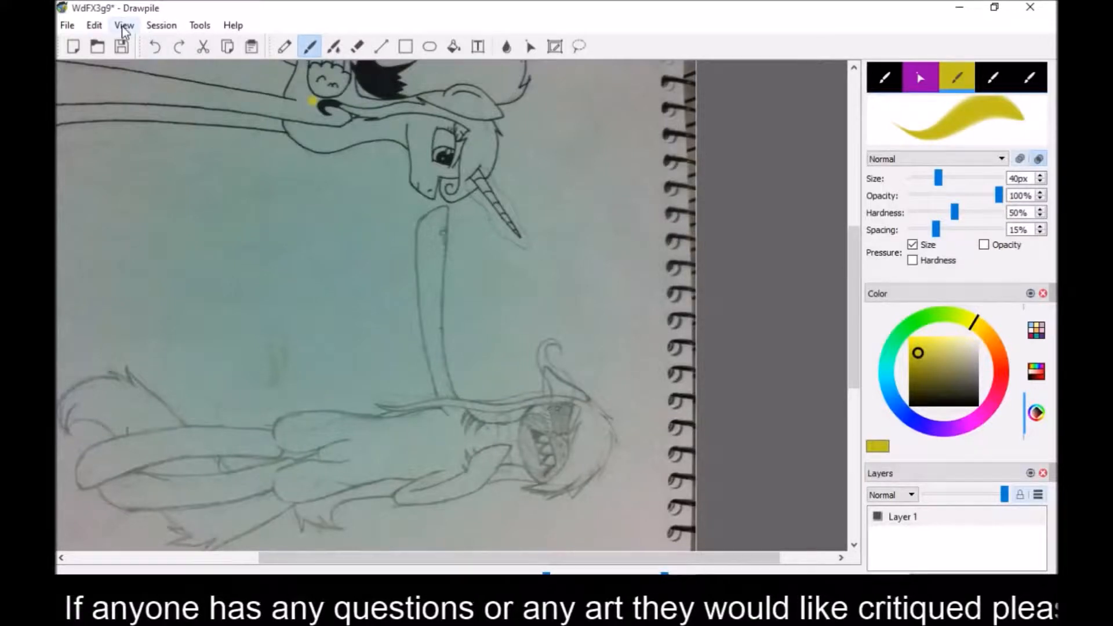
Try rotating the sideways sketchbook photo's view to 90° and to 270°
left_click(199, 25)
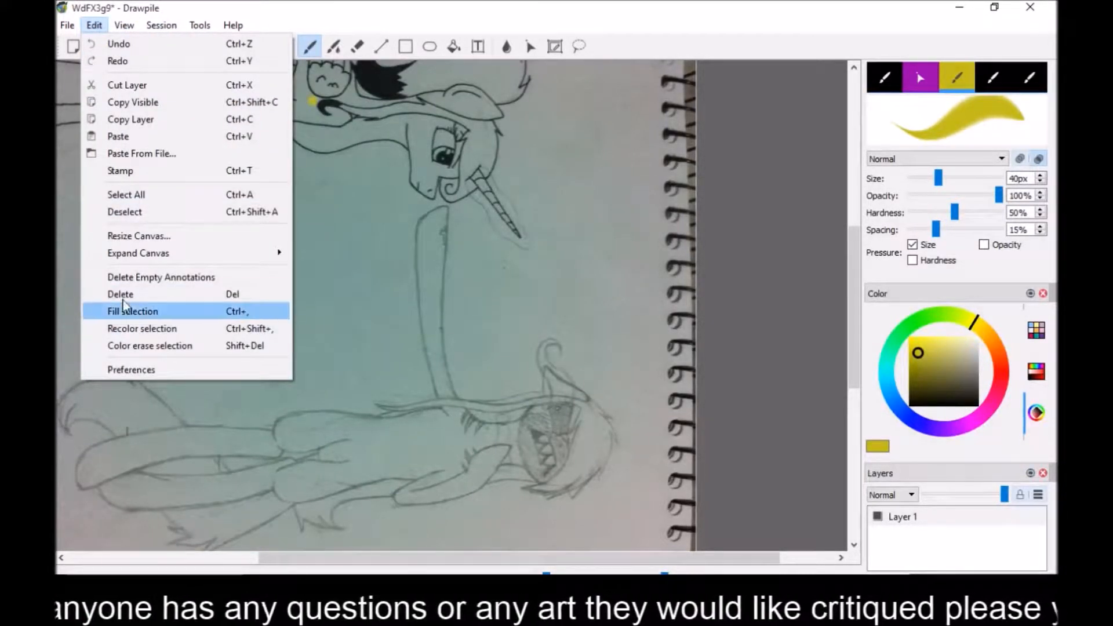
mouse_move(120, 261)
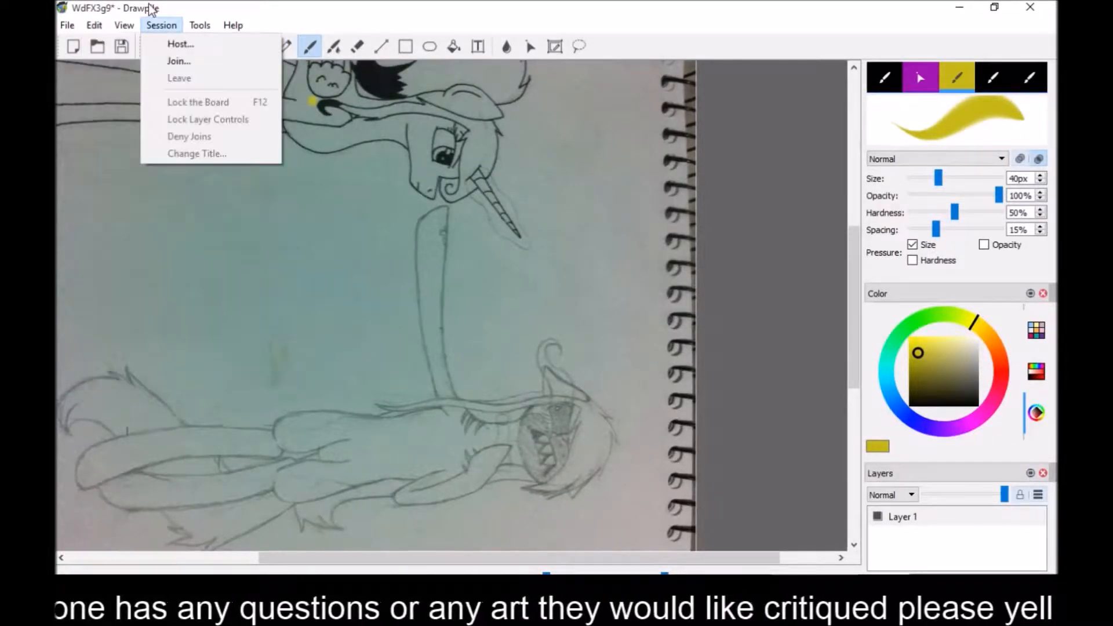
mouse_move(200, 26)
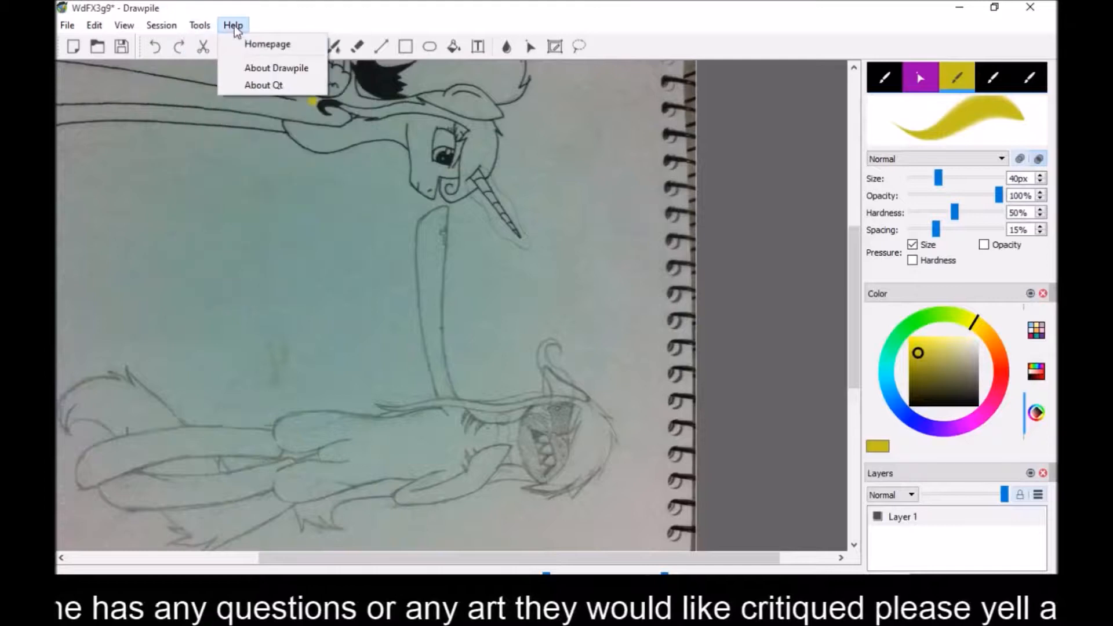
mouse_move(125, 25)
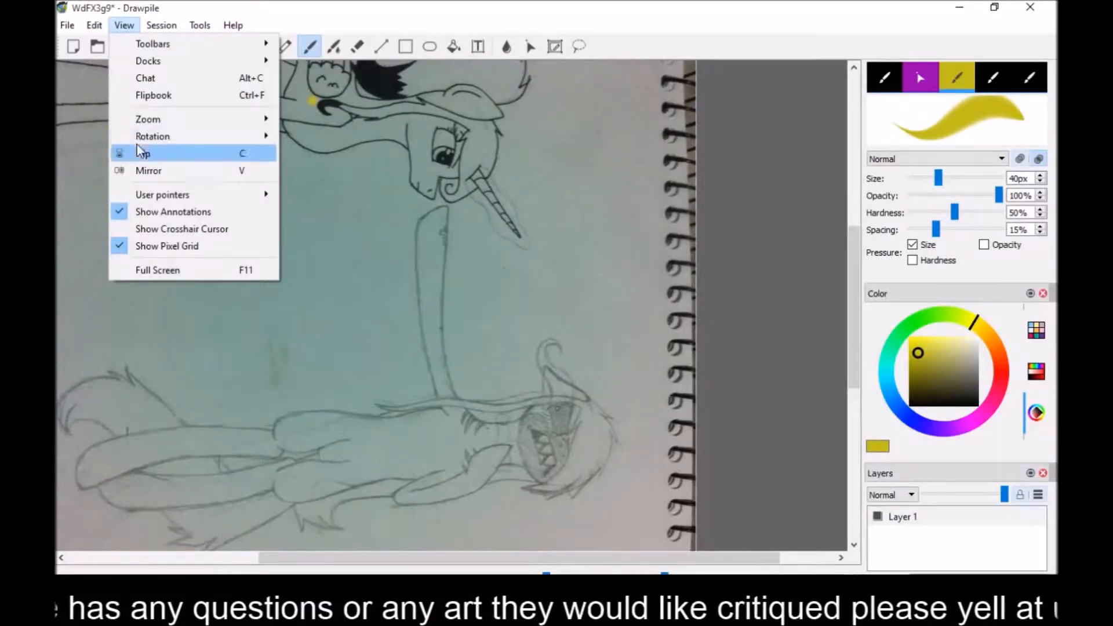
mouse_move(141, 138)
left_click(316, 157)
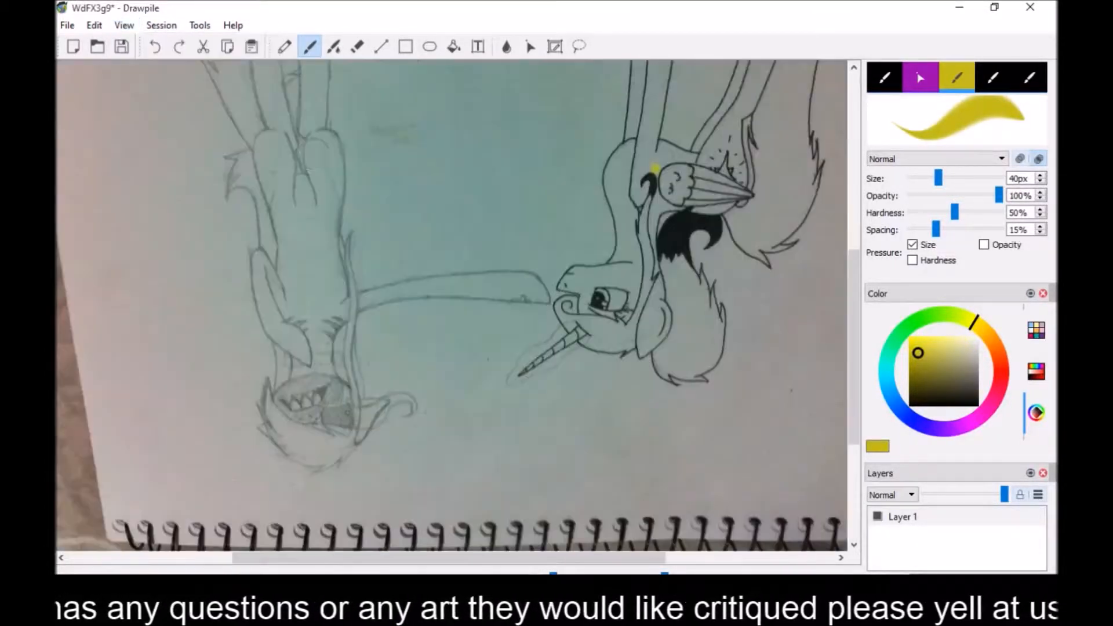
left_click(157, 28)
mouse_move(124, 25)
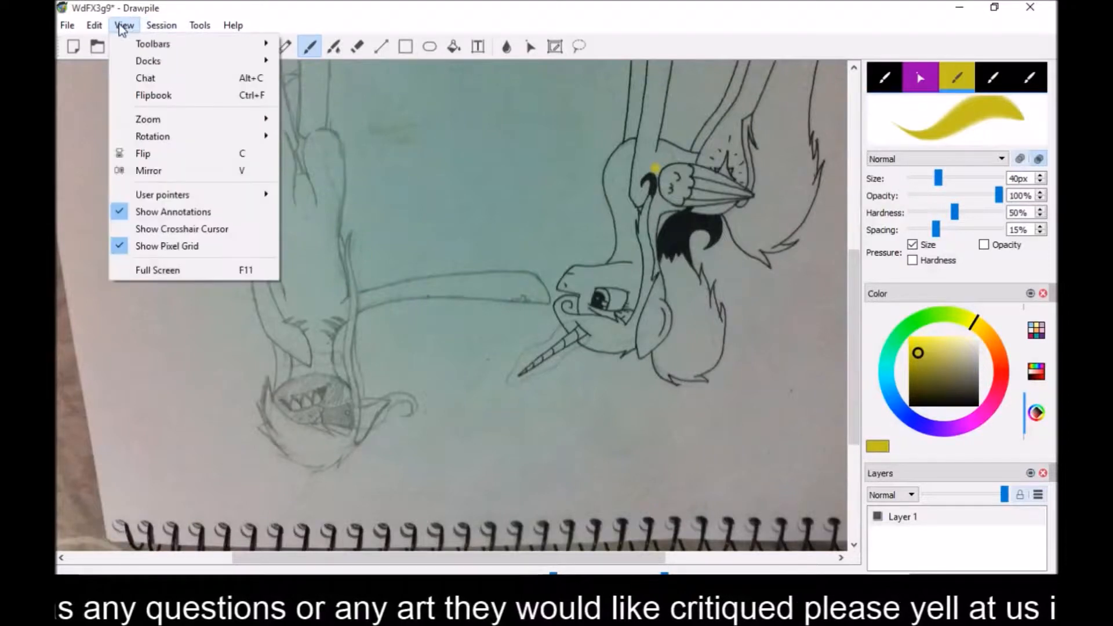
mouse_move(142, 136)
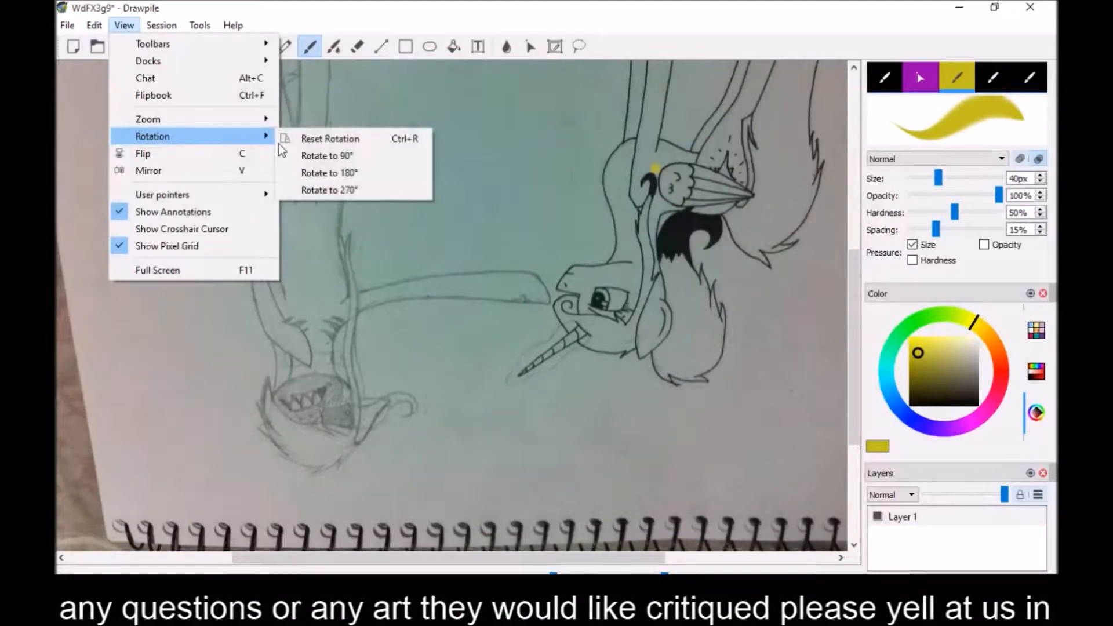
left_click(326, 190)
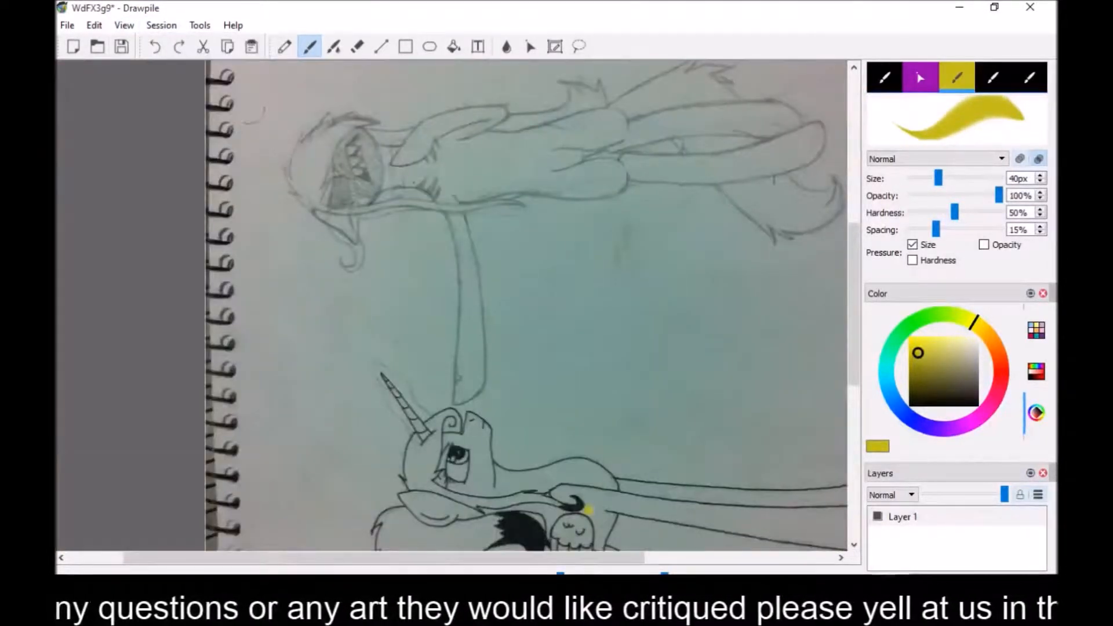
Rotate the canvas view to 180° so the sketch stands upright, and undo the stray yellow dab
left_click(161, 25)
mouse_move(124, 25)
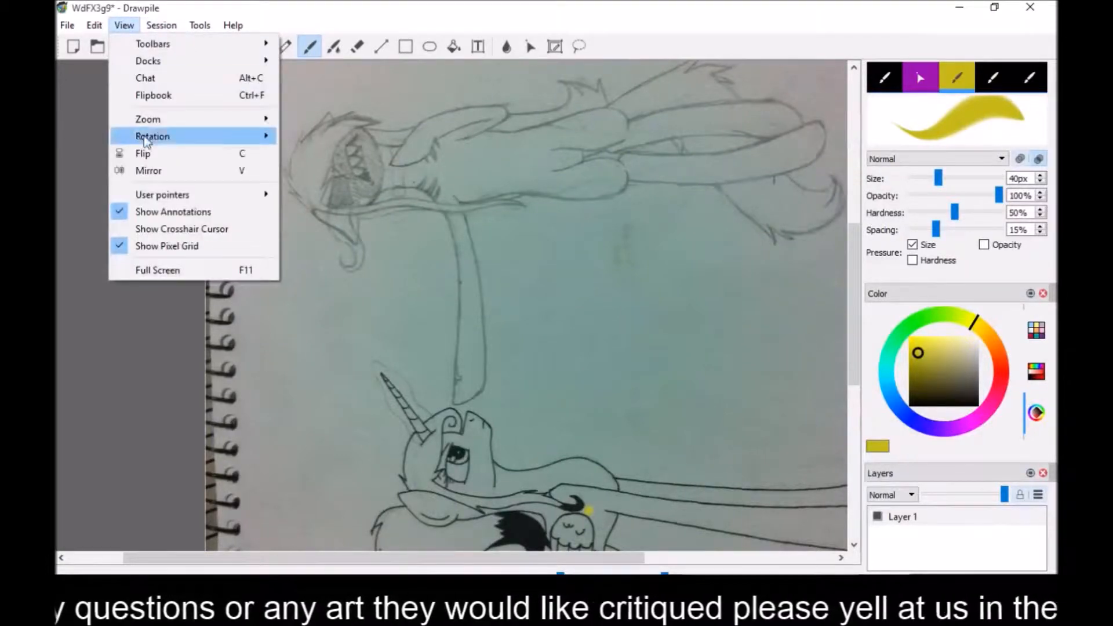
mouse_move(147, 137)
left_click(311, 174)
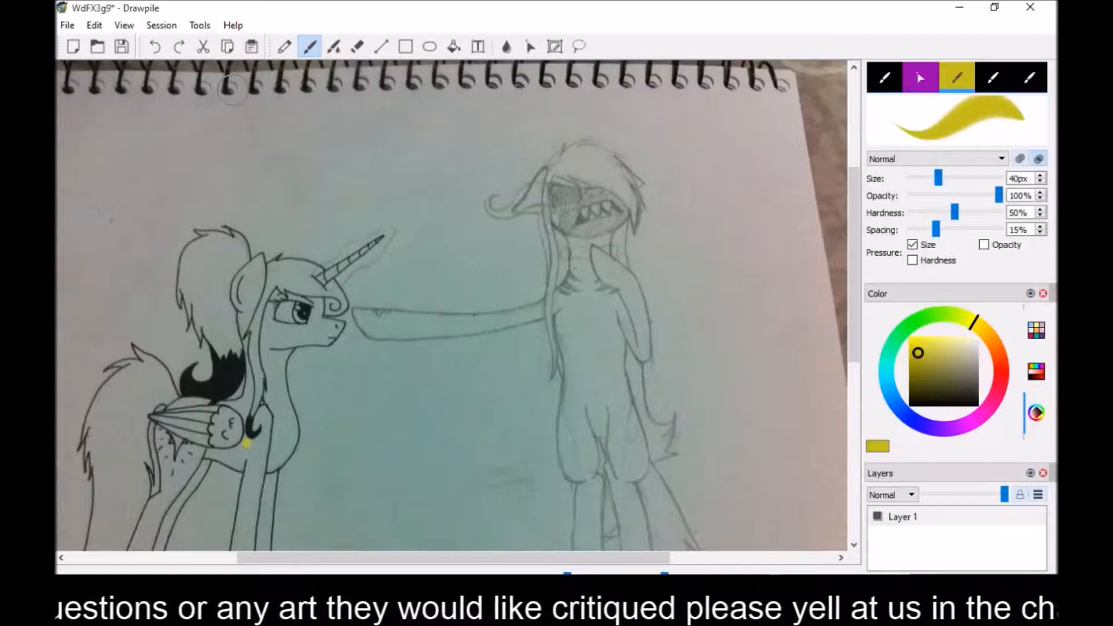
left_click(155, 48)
left_click_drag(855, 220, 857, 260)
Host the WdFX3g9 sketch as a shared drawing session titled MLPDS and check the session options
left_click(162, 26)
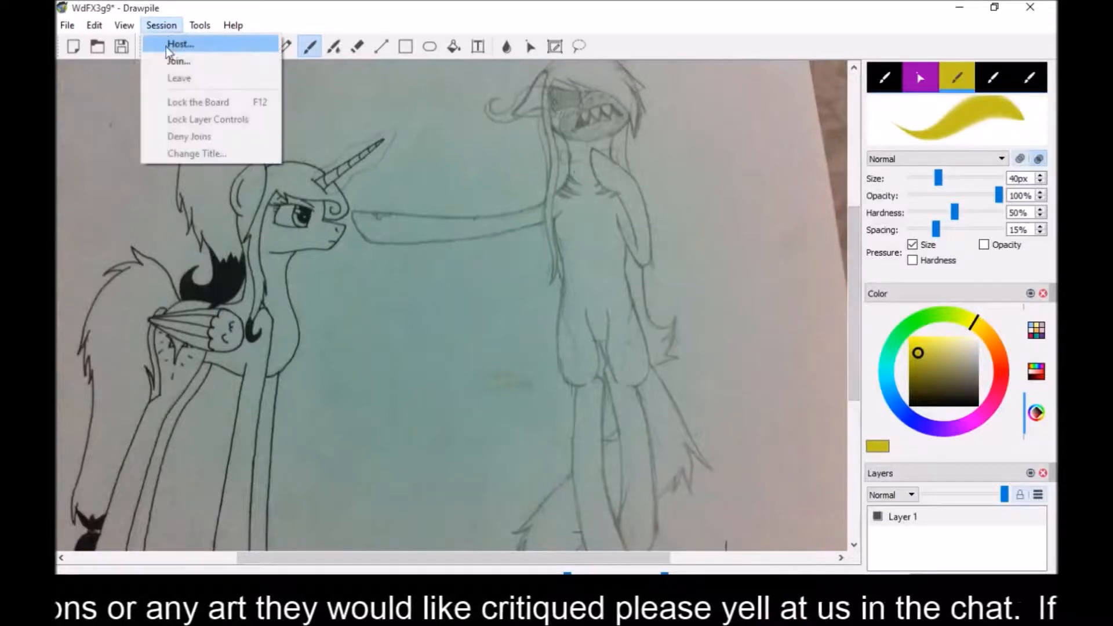
left_click(170, 45)
left_click(622, 477)
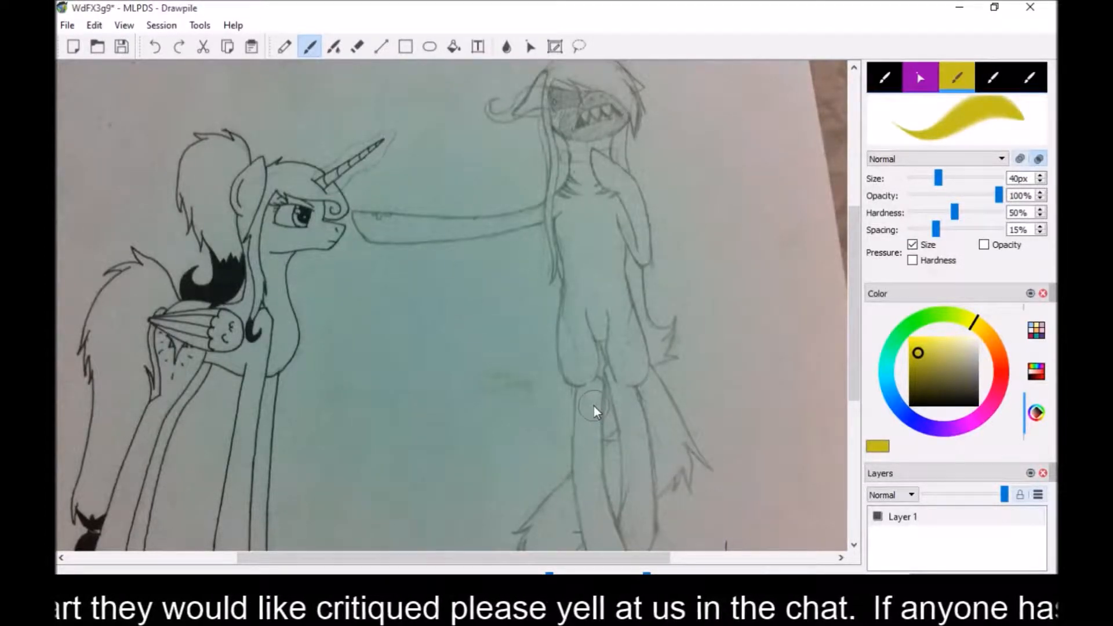
left_click(124, 25)
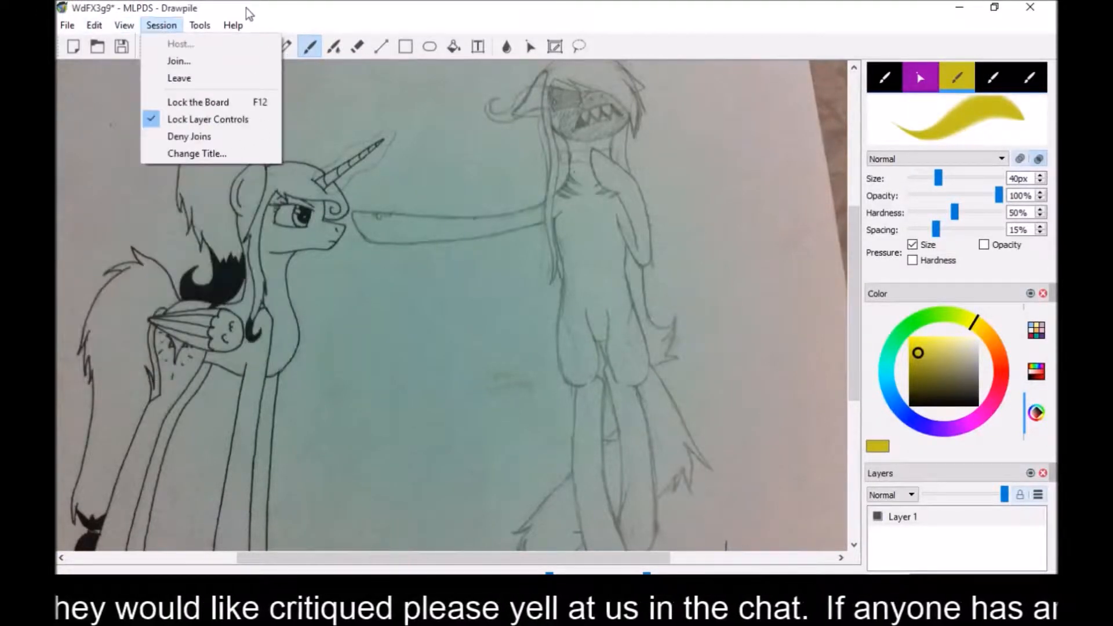
left_click(246, 9)
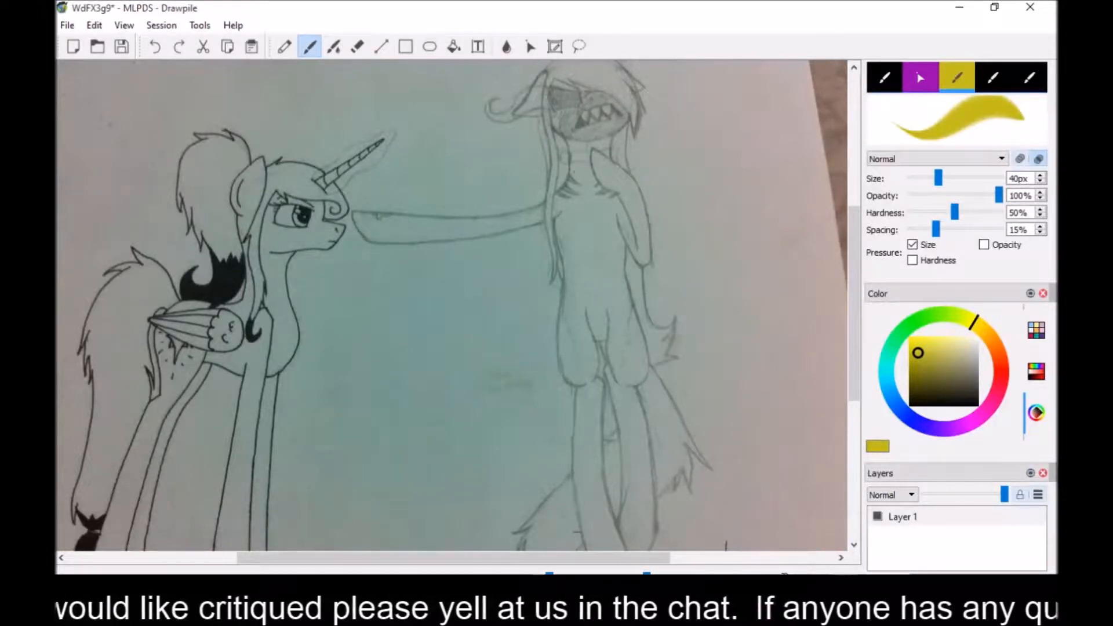
Leave the current drawing session and host the WdFX3g9 sketch again on the built-in server under the title MLPDS
left_click(160, 28)
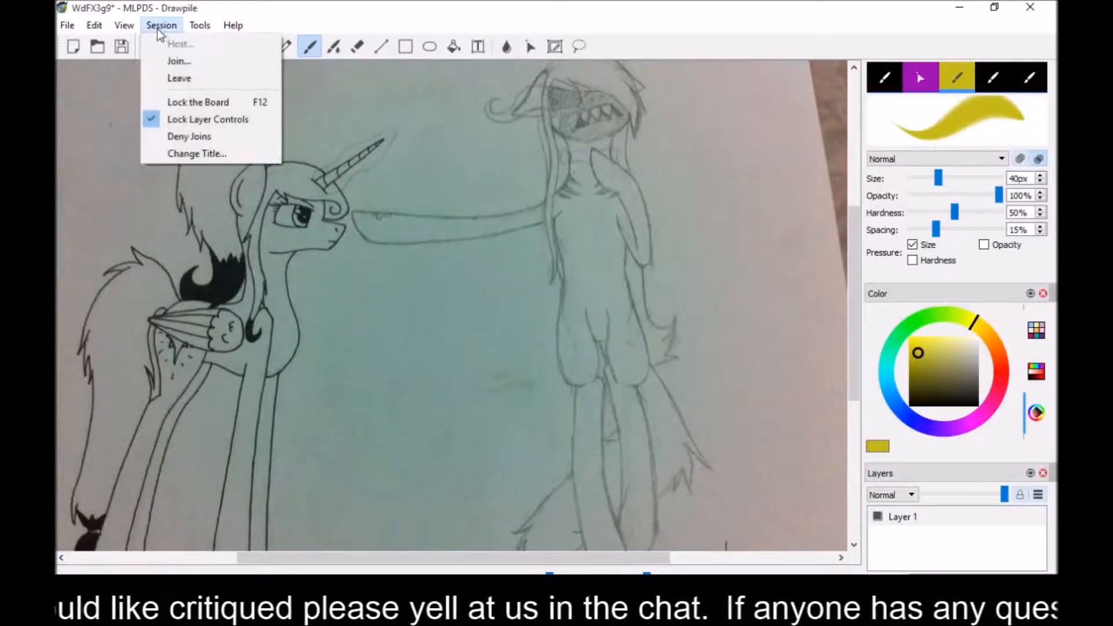
left_click(173, 79)
left_click(537, 325)
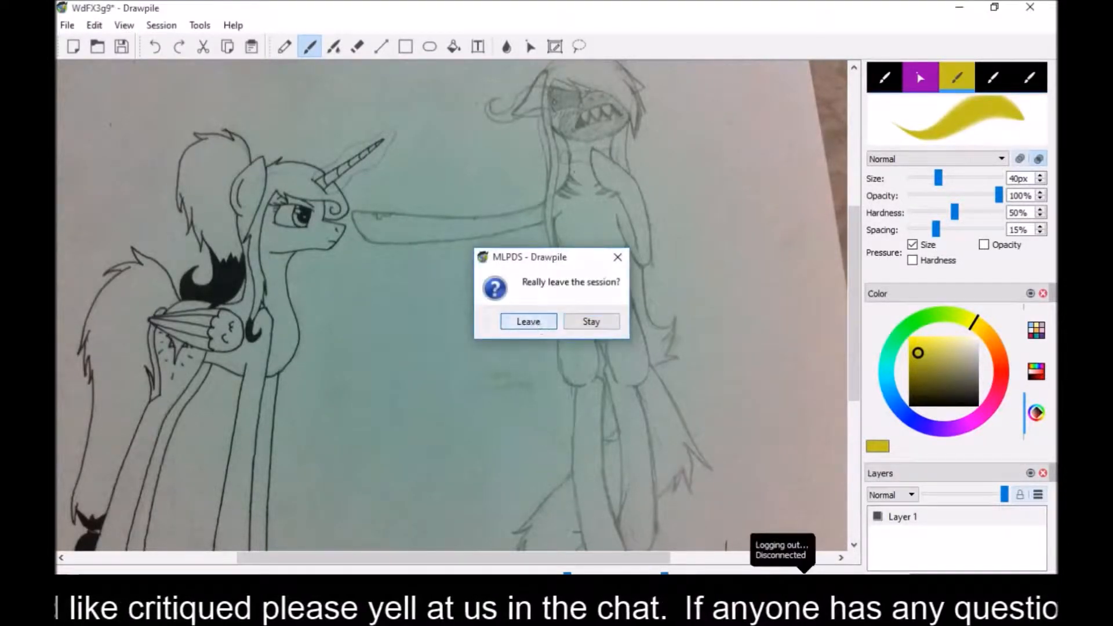
left_click(161, 25)
left_click(171, 43)
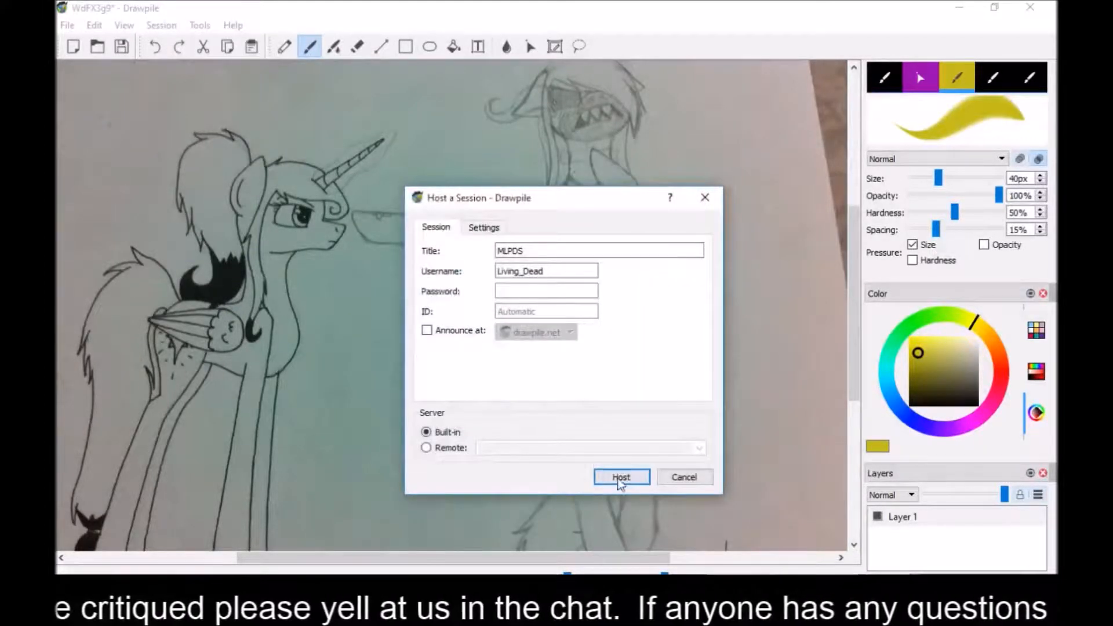
left_click(610, 479)
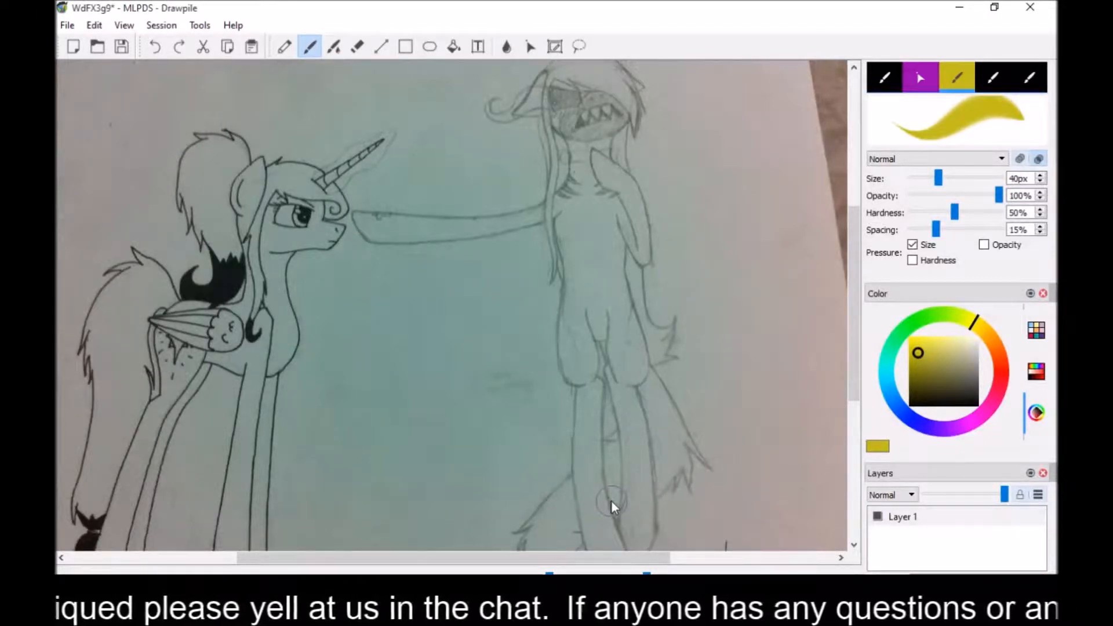
left_click(877, 607)
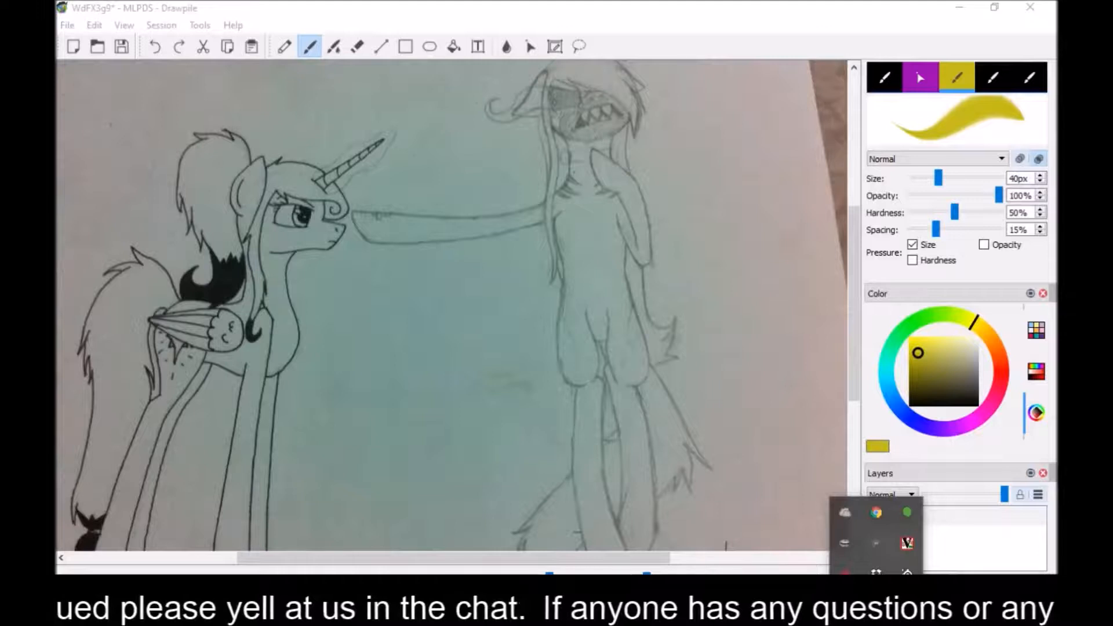
left_click(877, 608)
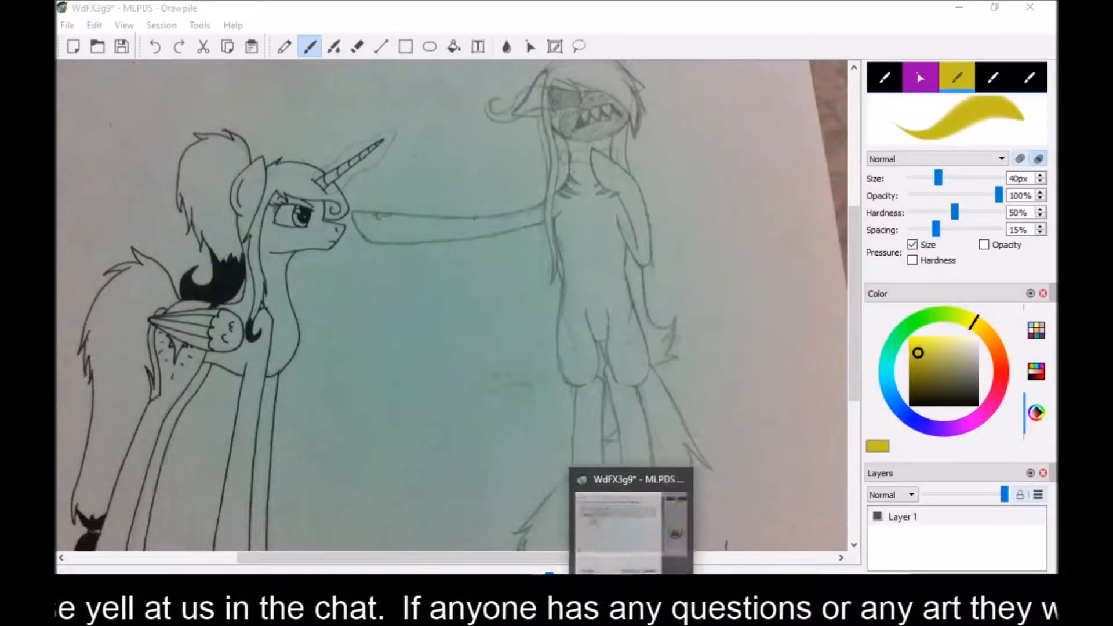
left_click(602, 609)
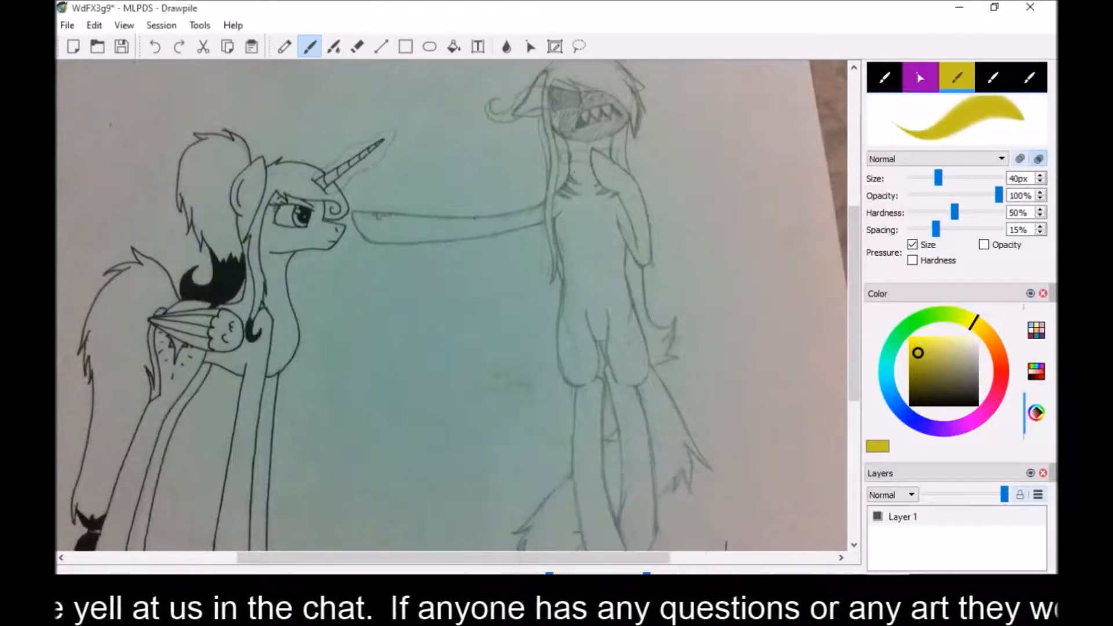
Leave the shared session and close the WdFX3g9 sketch, discarding its unsaved changes
left_click(200, 25)
mouse_move(161, 25)
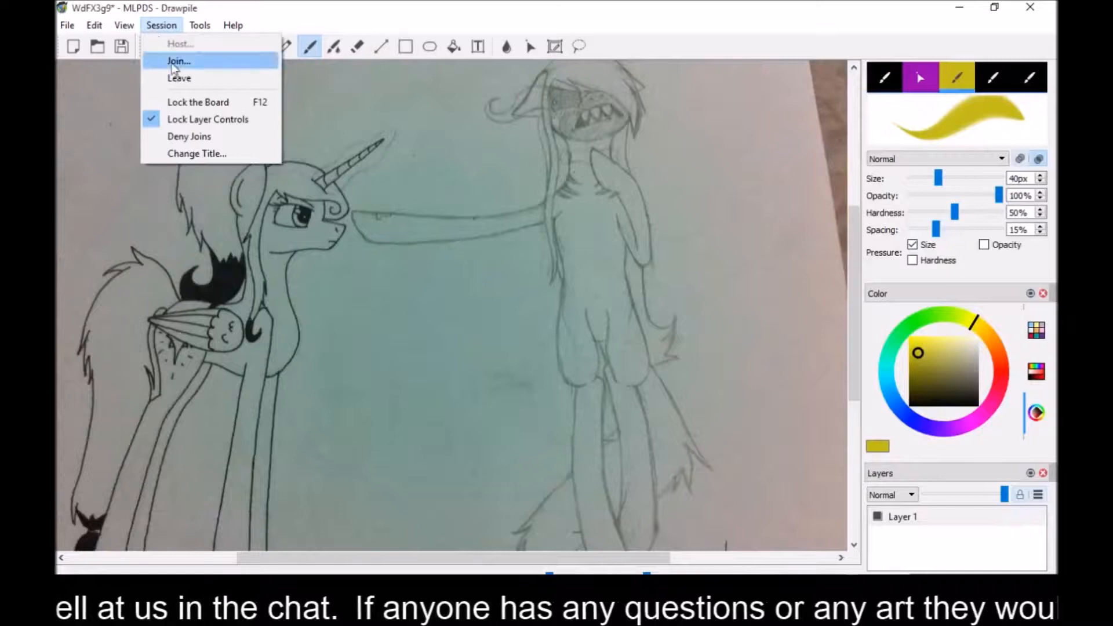
left_click(175, 79)
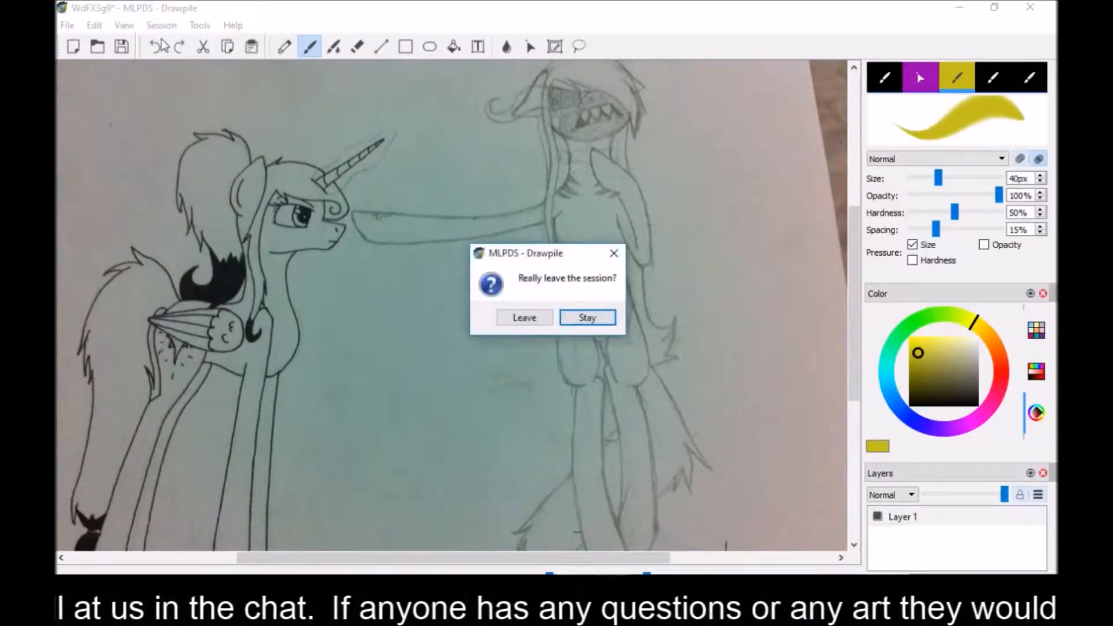
left_click(525, 318)
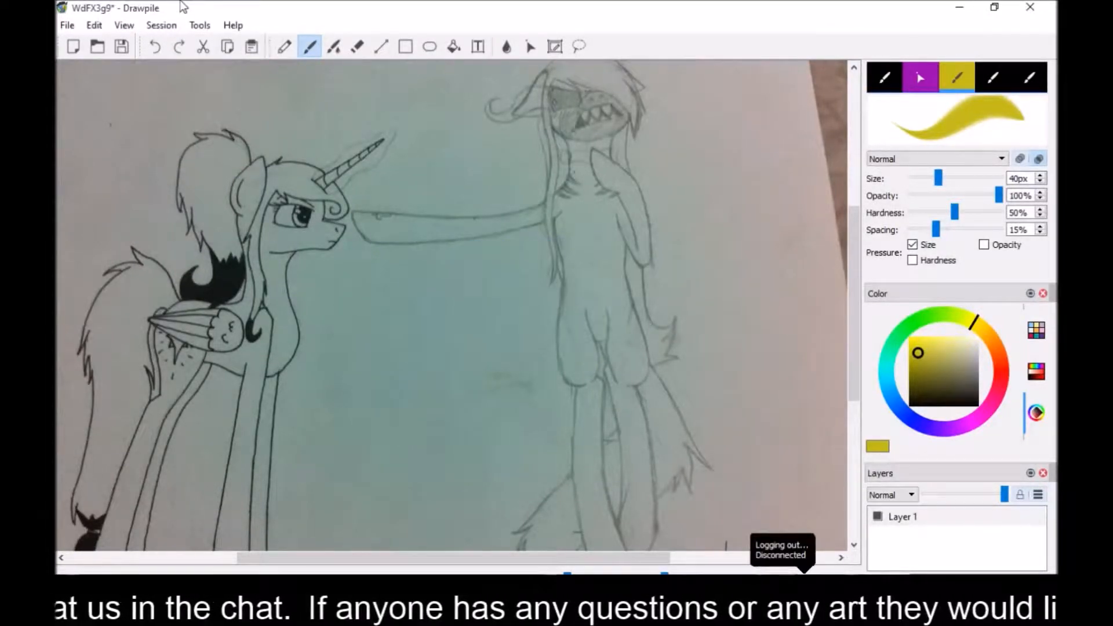
left_click(1031, 7)
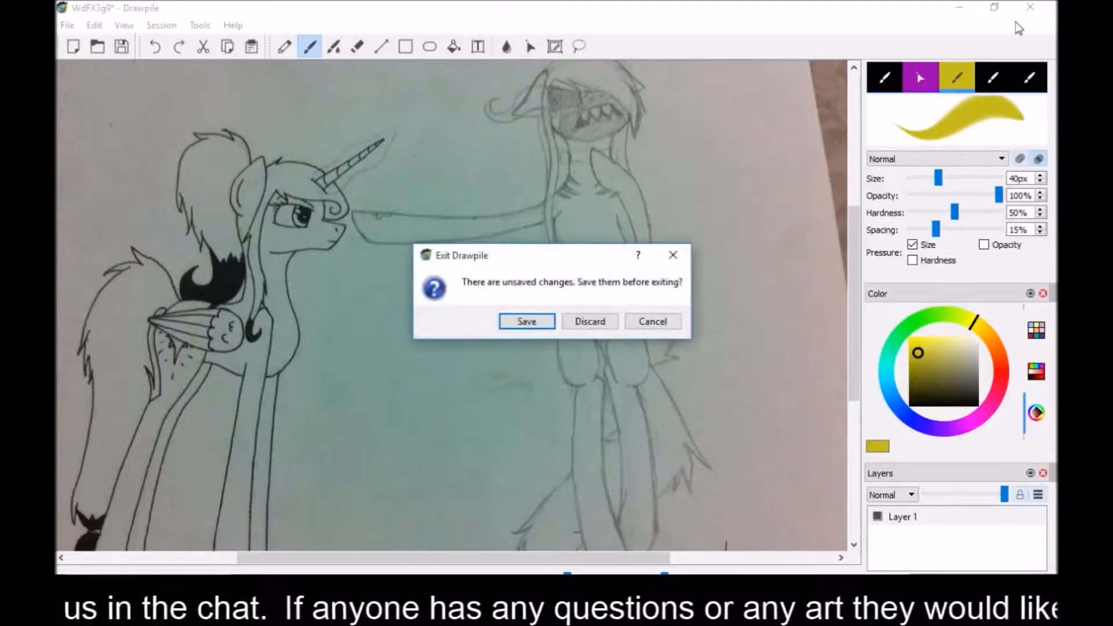
left_click(593, 321)
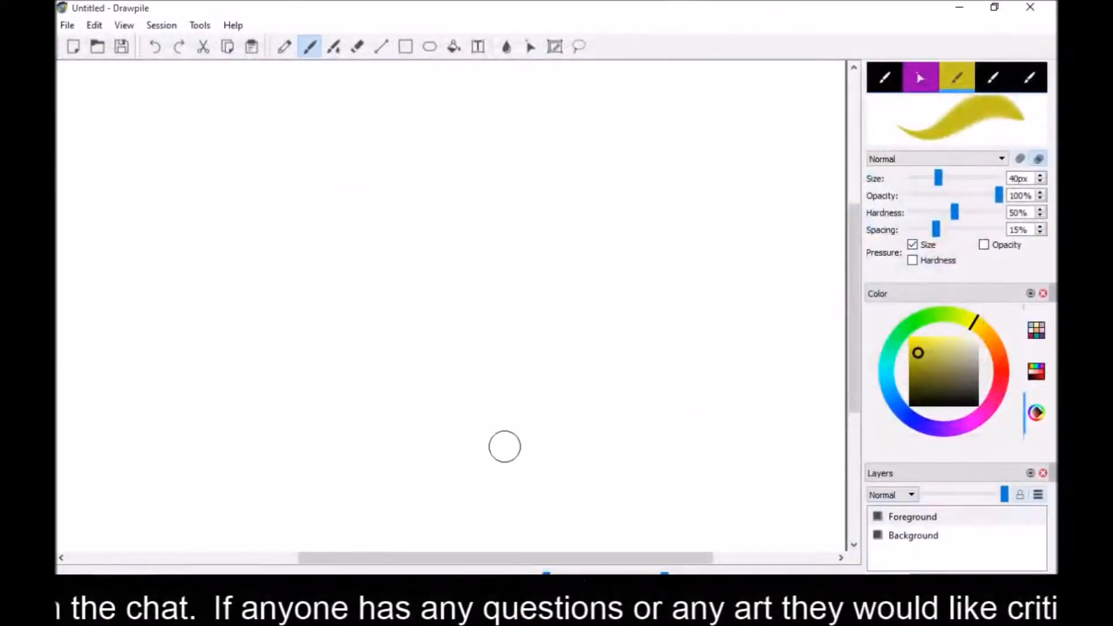
Open WdFX3g9 from the Critique folder in a fresh Drawpile window and host it as a session titled MLPDS
left_click(67, 25)
left_click(95, 61)
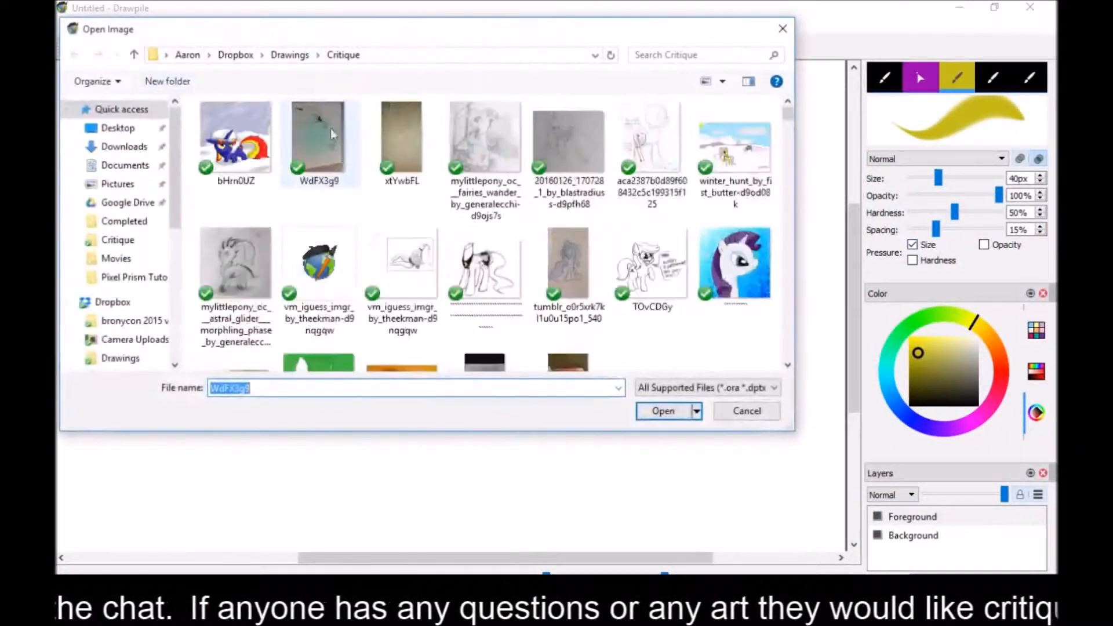
double_click(313, 128)
left_click(125, 25)
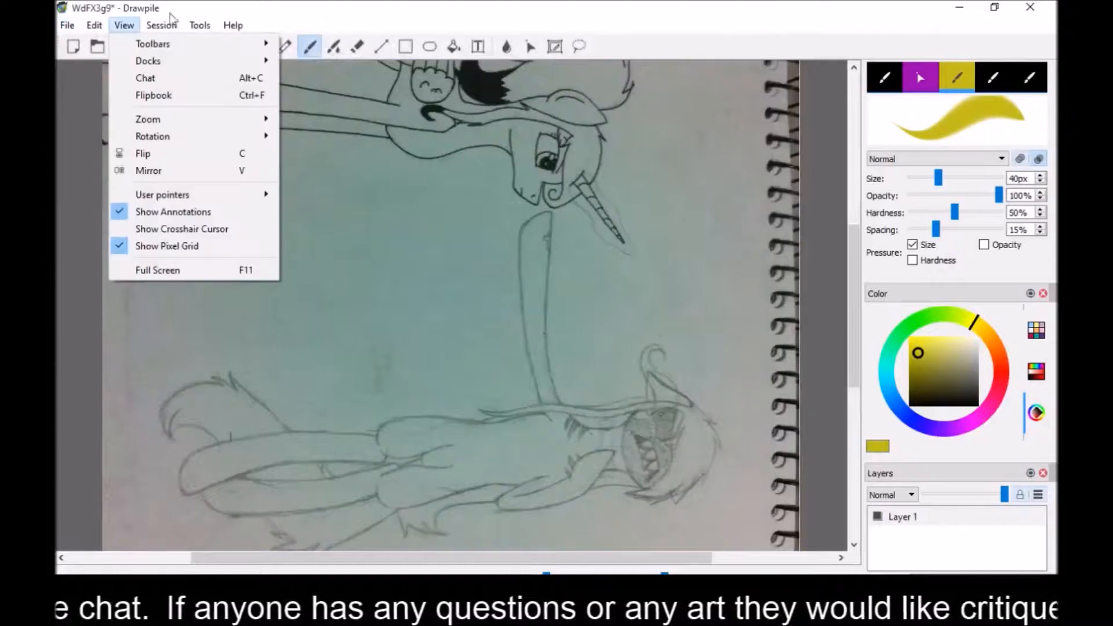
left_click(180, 44)
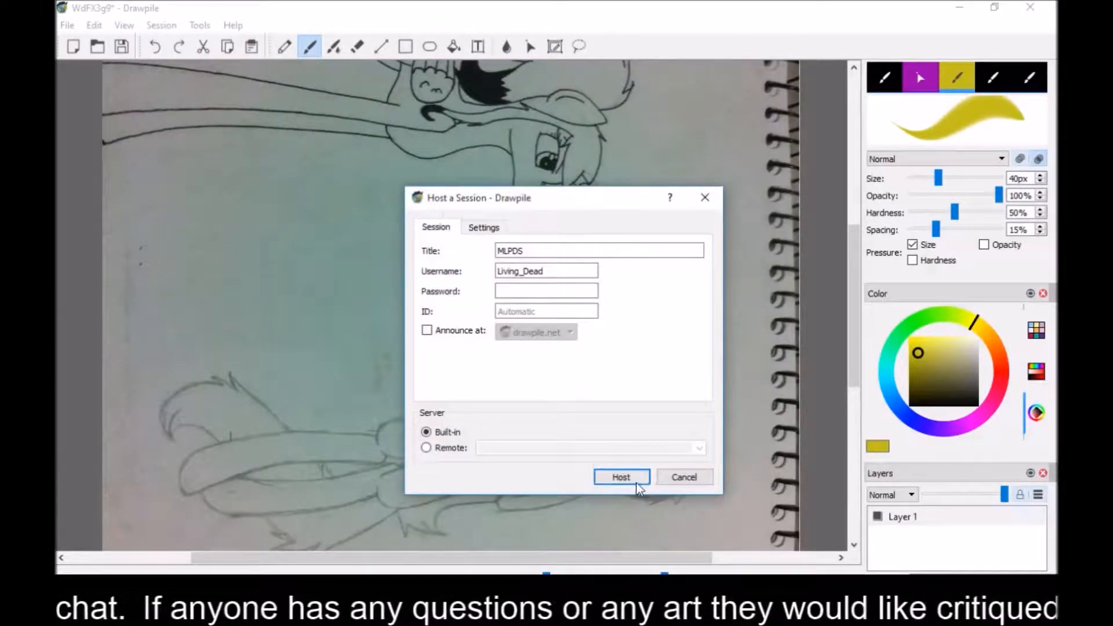
left_click(623, 475)
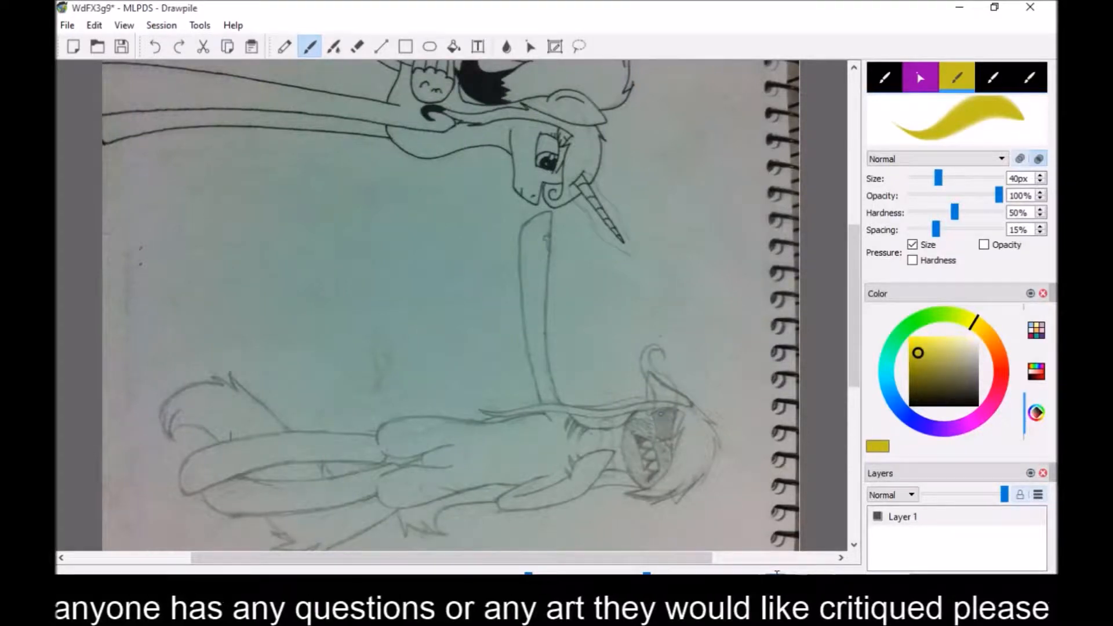
Unlock the layer controls for participants in the hosted MLPDS session
left_click(154, 26)
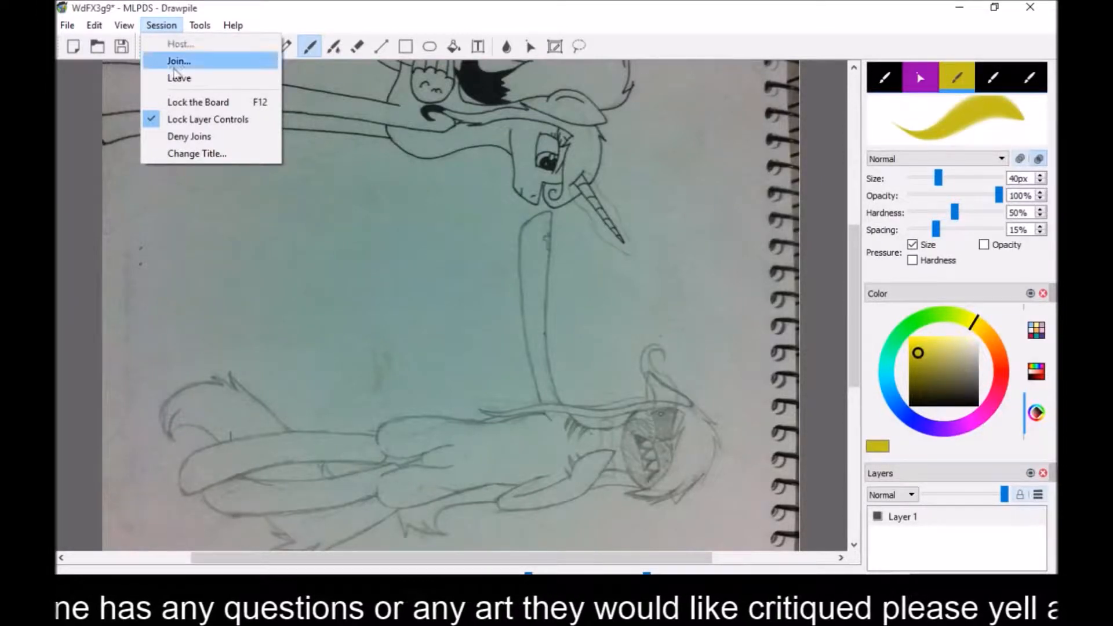
left_click(180, 120)
left_click(148, 26)
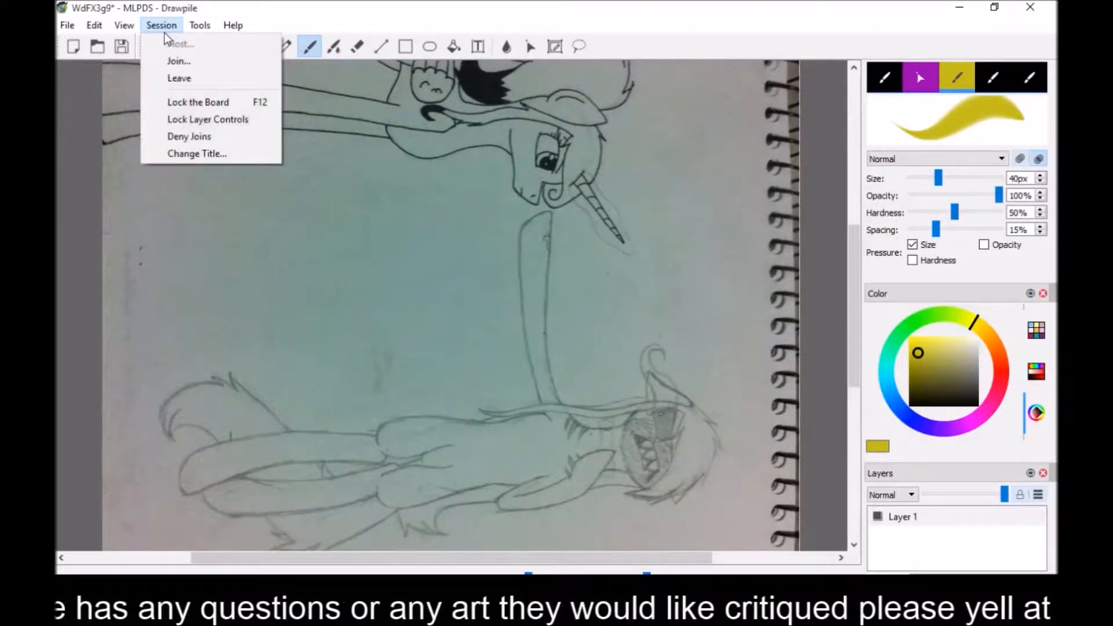
mouse_move(197, 26)
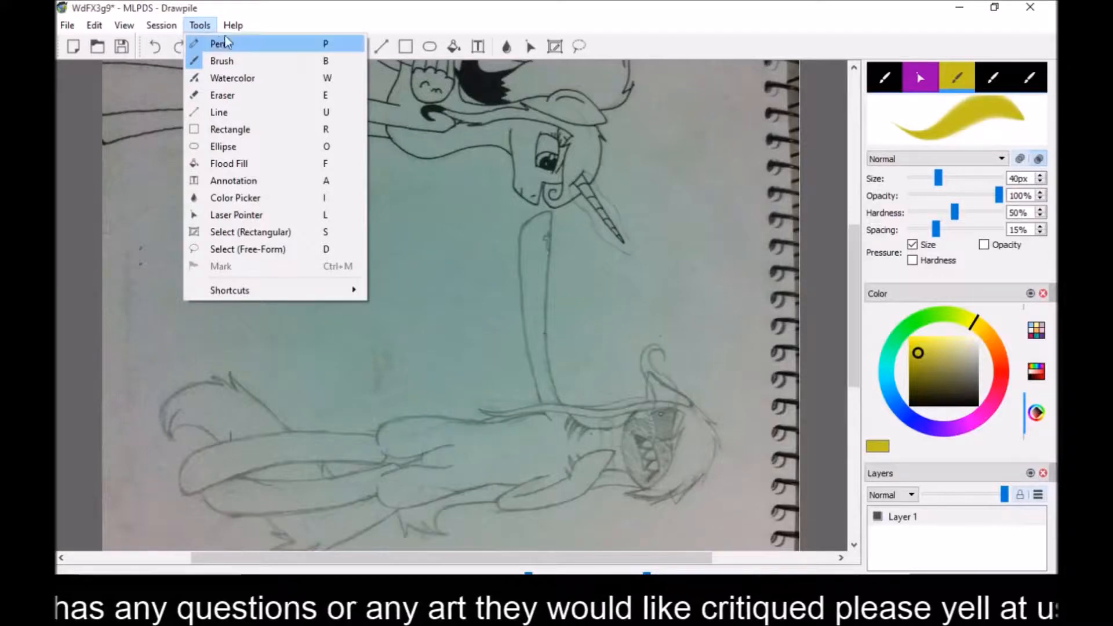
mouse_move(241, 23)
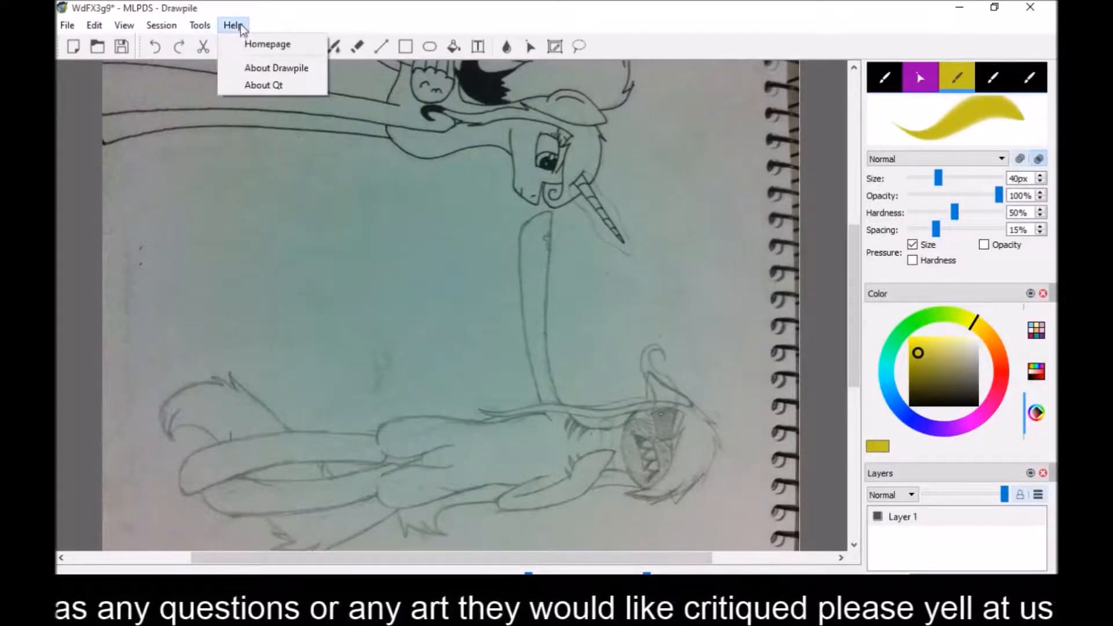
left_click(300, 6)
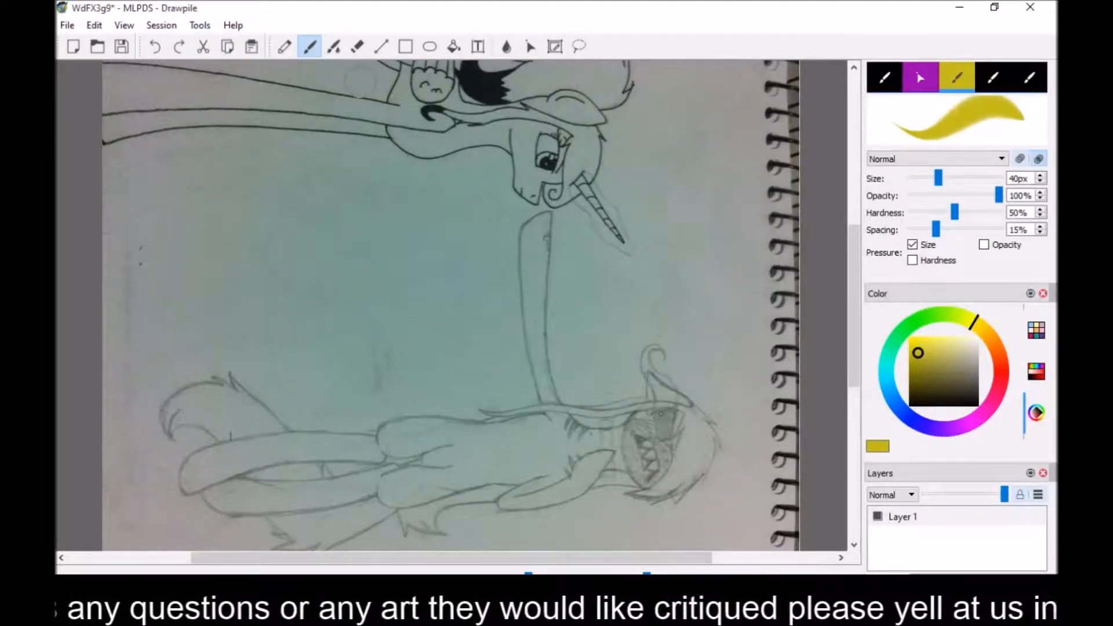
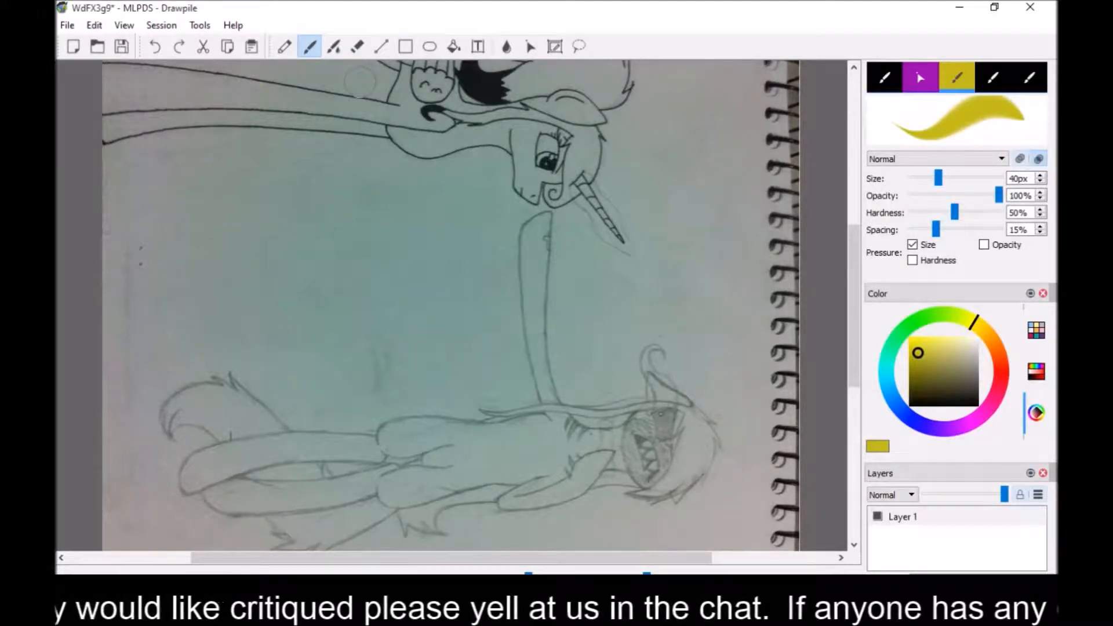
Check the running stream in Open Broadcaster Software and return to the sketch
left_click(878, 614)
left_click(933, 615)
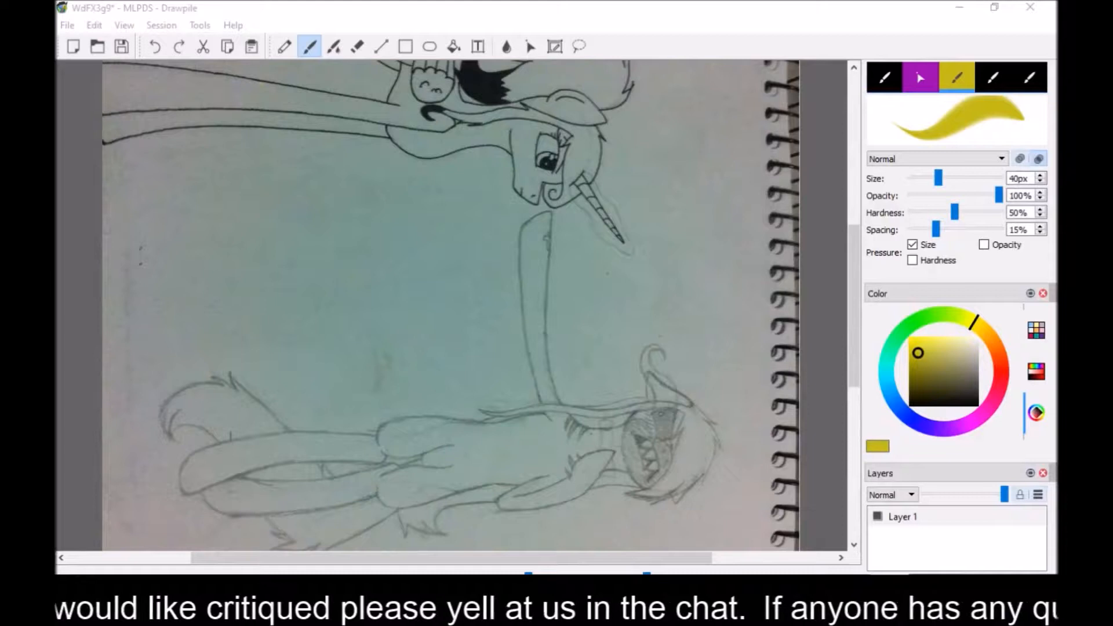
key("Escape")
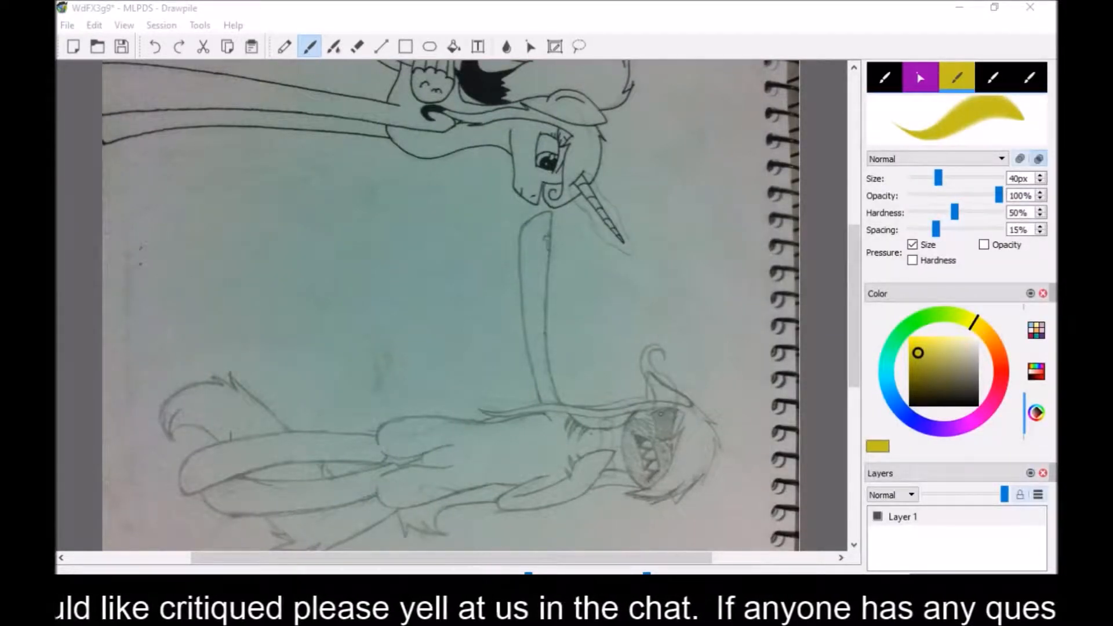
left_click(633, 615)
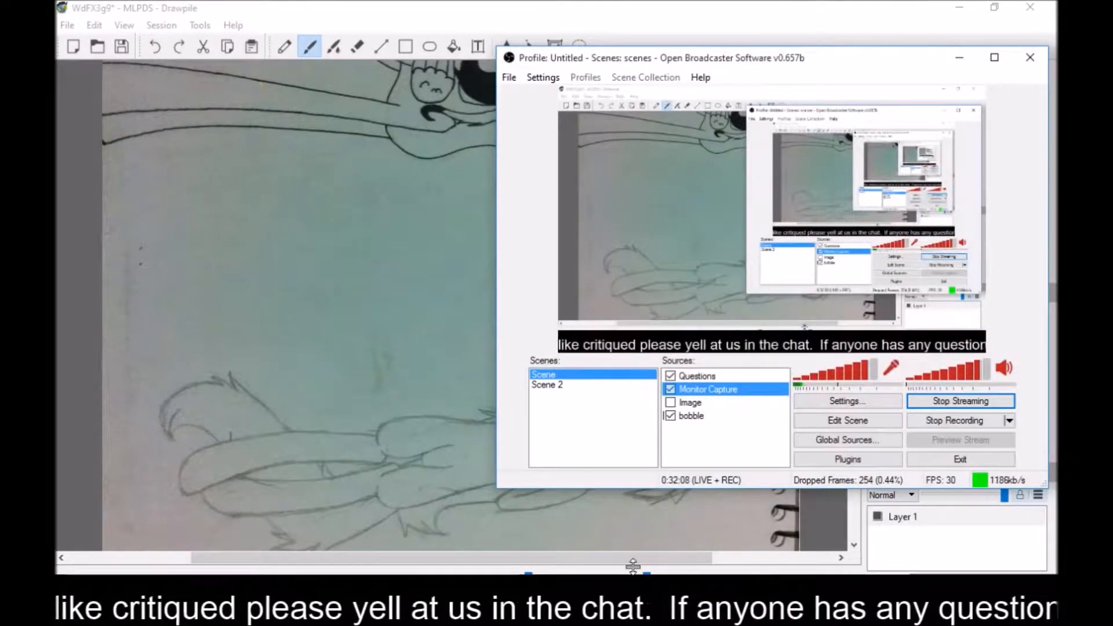
left_click(360, 35)
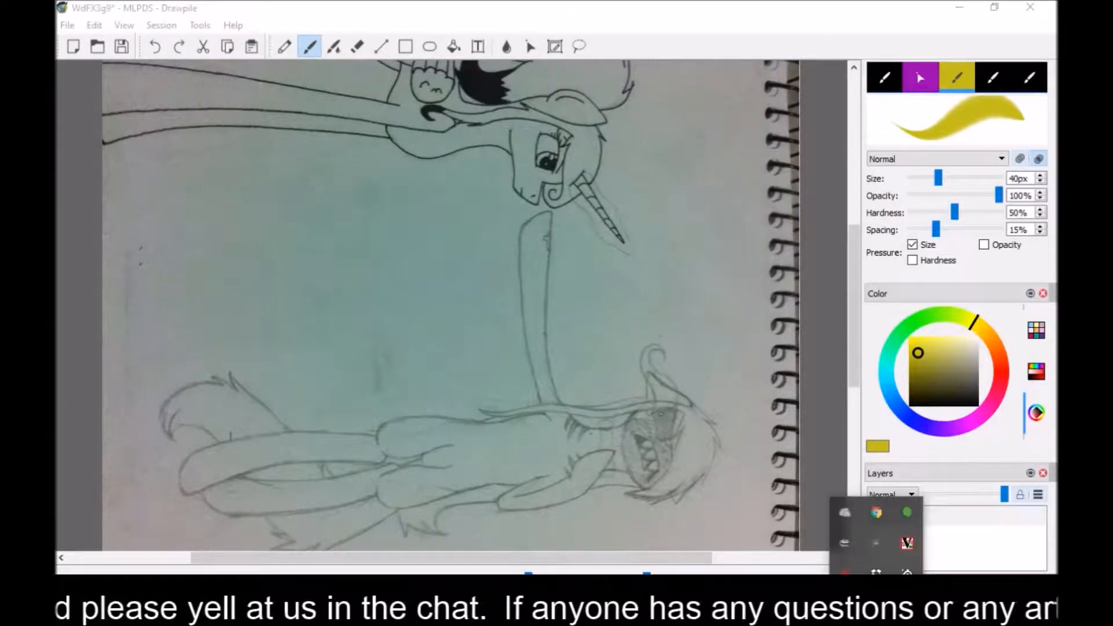
Exit Drawpile despite the active session, discarding the unsaved changes to the sketch
left_click(1035, 7)
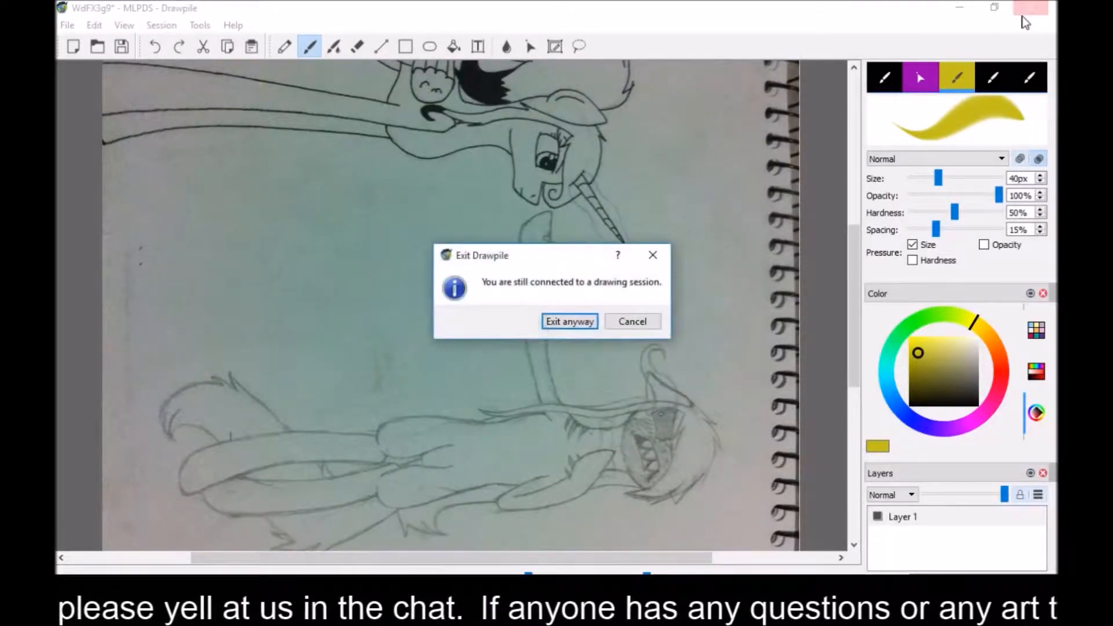
left_click(564, 323)
left_click(589, 323)
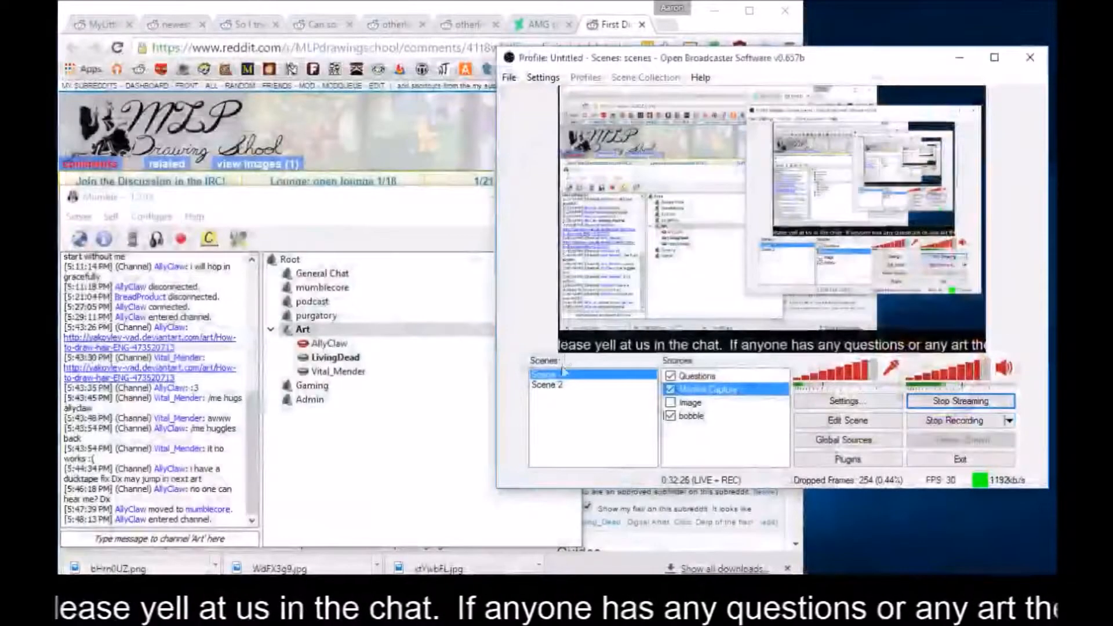
Minimize the browser, Mumble and Open Broadcaster Software windows to clear the desktop
left_click(715, 11)
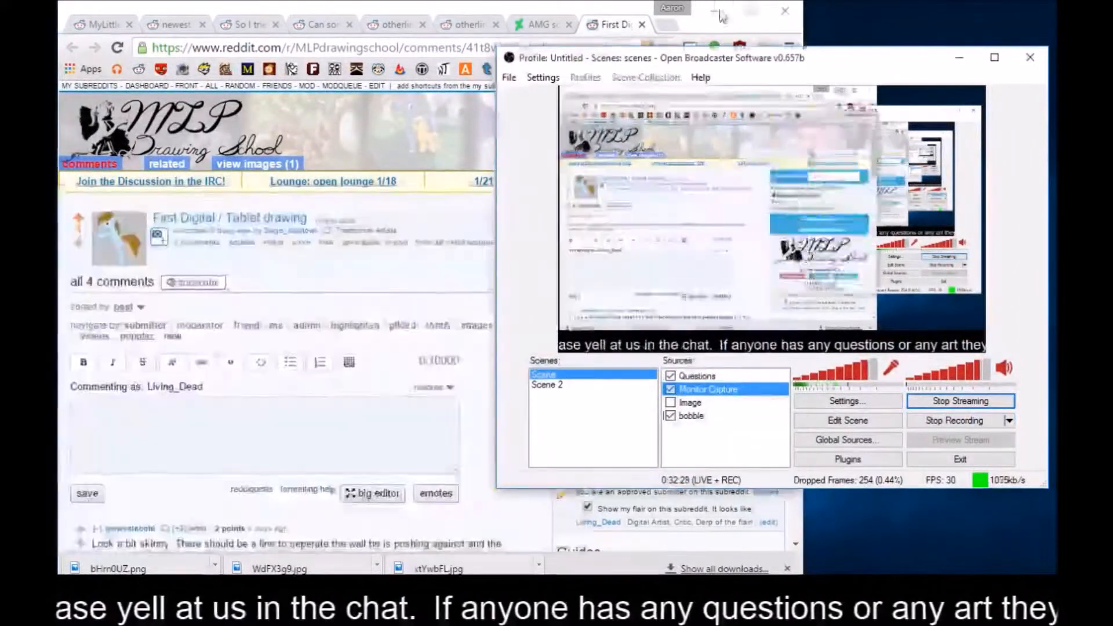
left_click(490, 156)
left_click(500, 153)
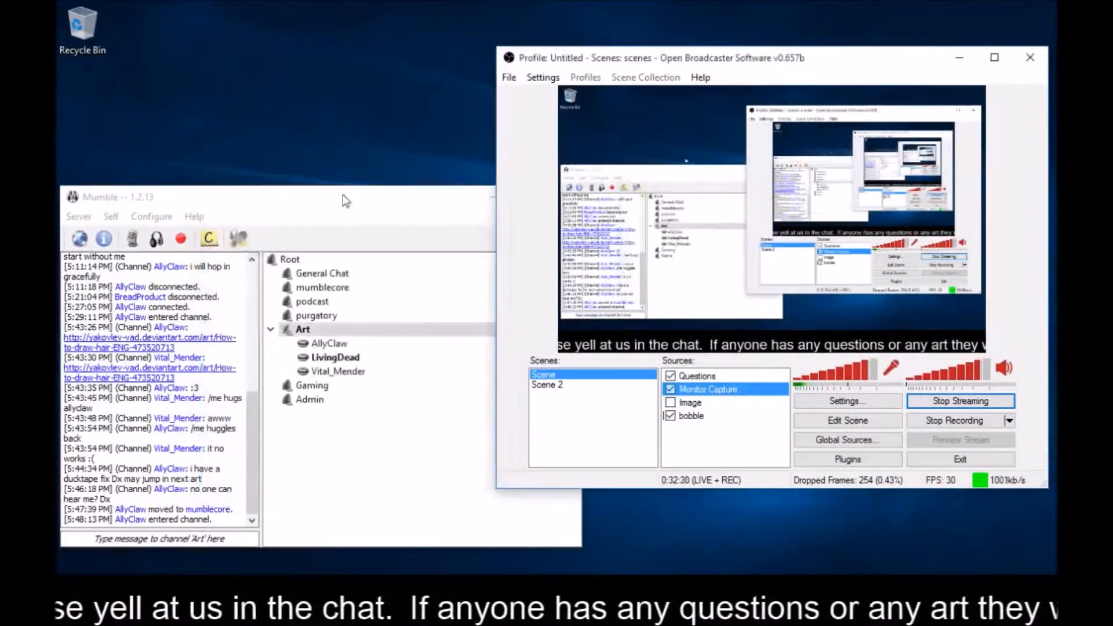
left_click(515, 197)
left_click(966, 65)
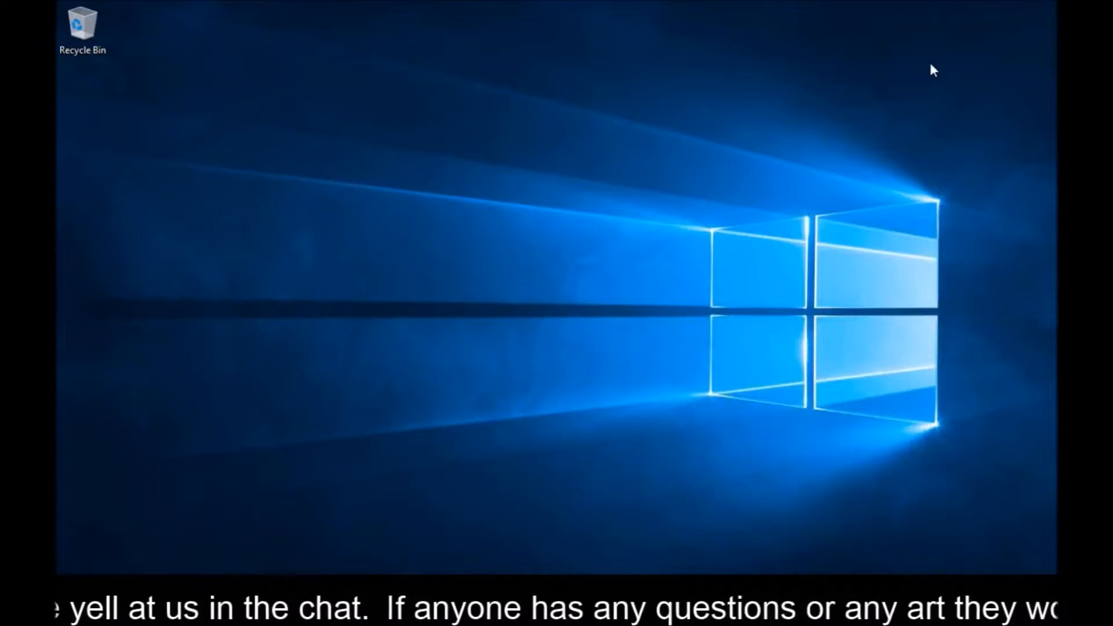
Turn off Windows Firewall for private networks, close its settings and dismiss the firewall notification in Drawpile
left_click(70, 607)
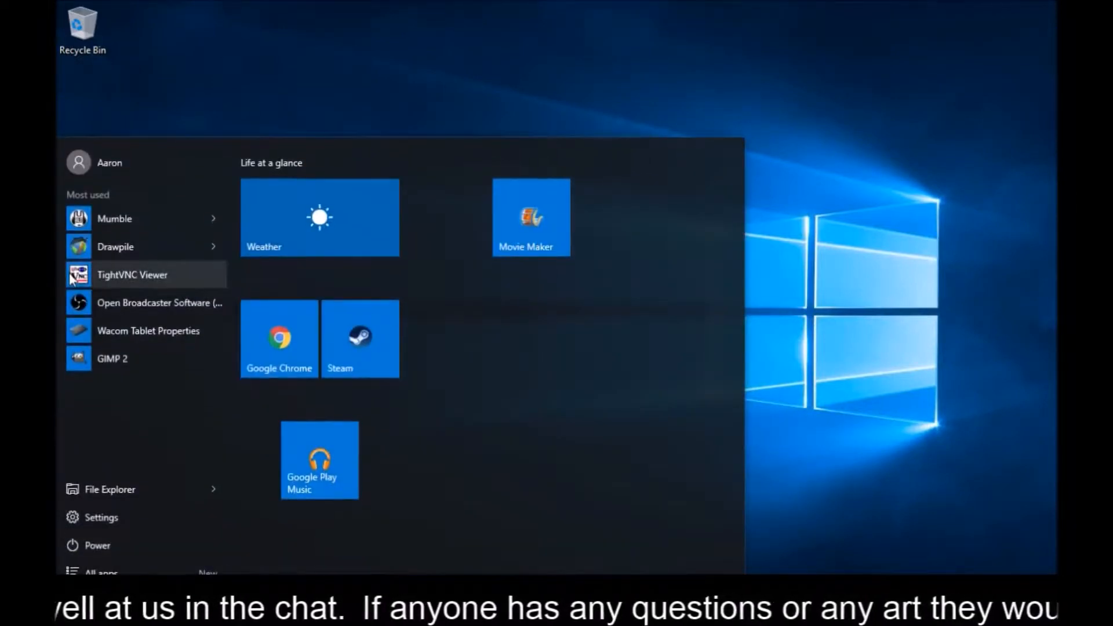
type("fire")
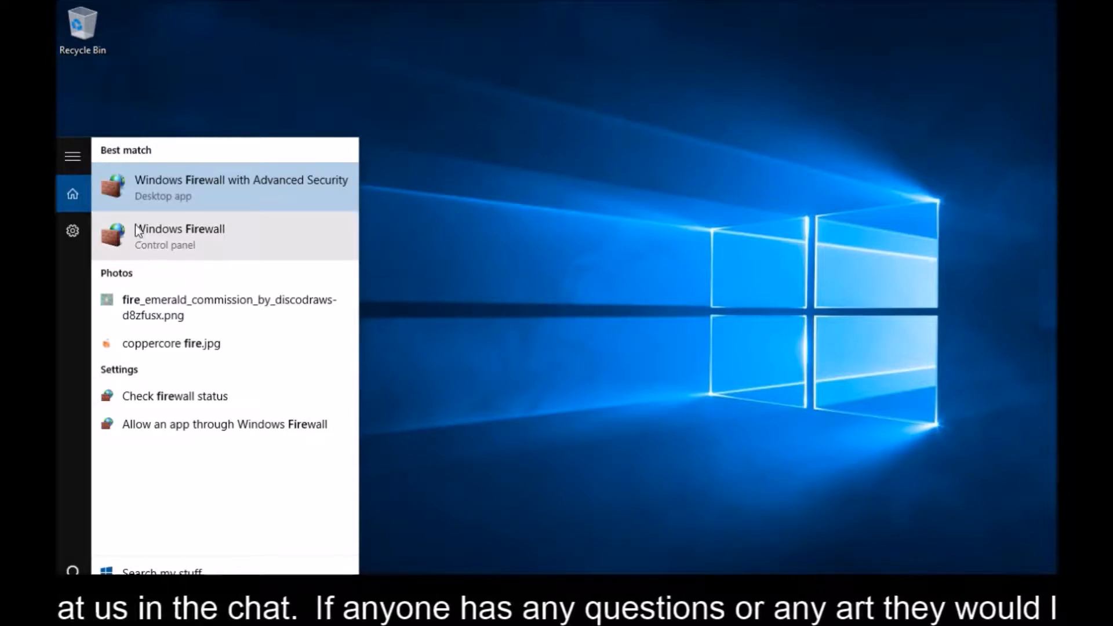
left_click(142, 229)
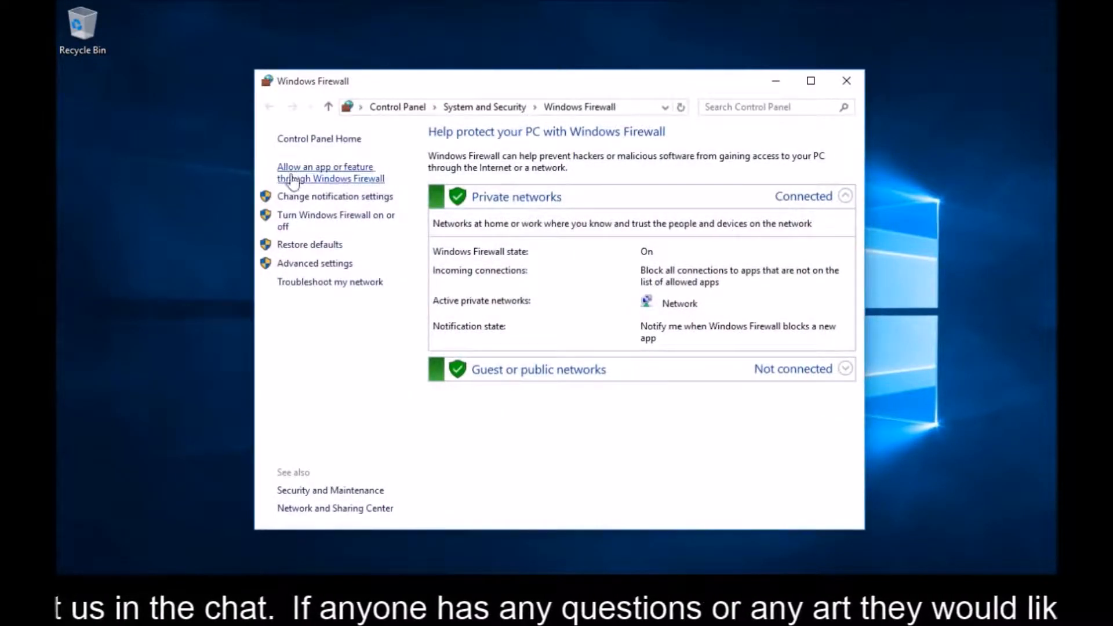
left_click(290, 221)
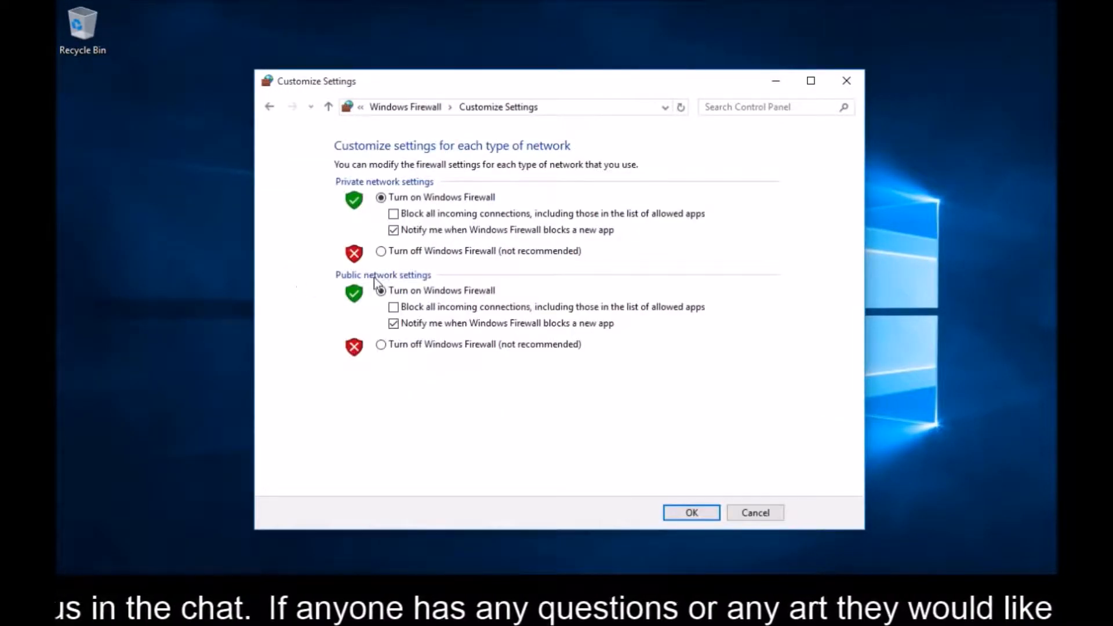
left_click(381, 251)
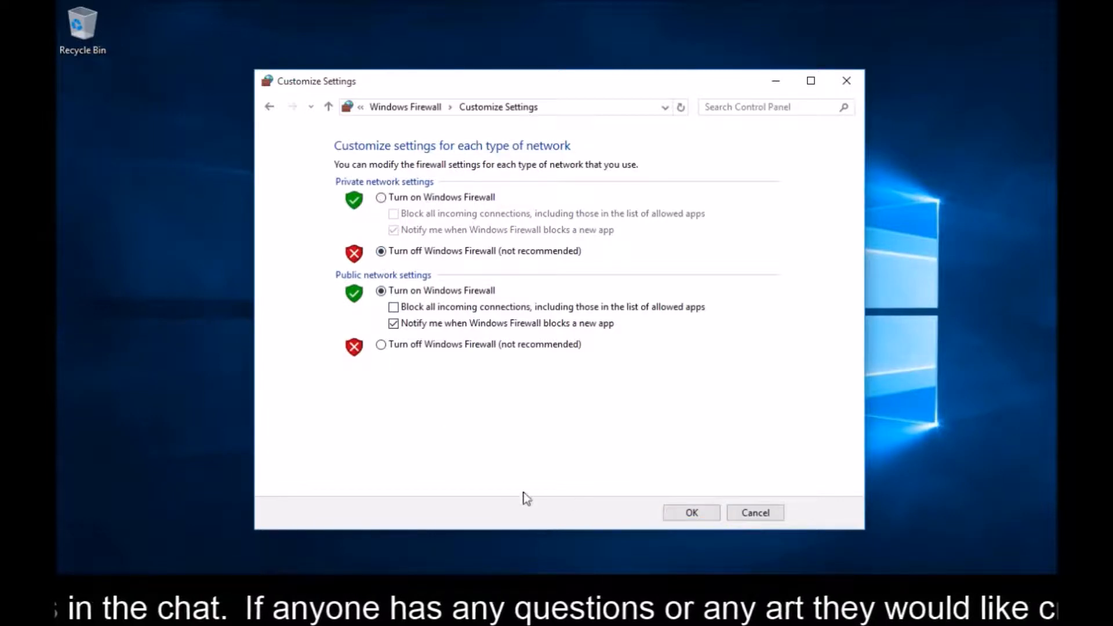
left_click(692, 513)
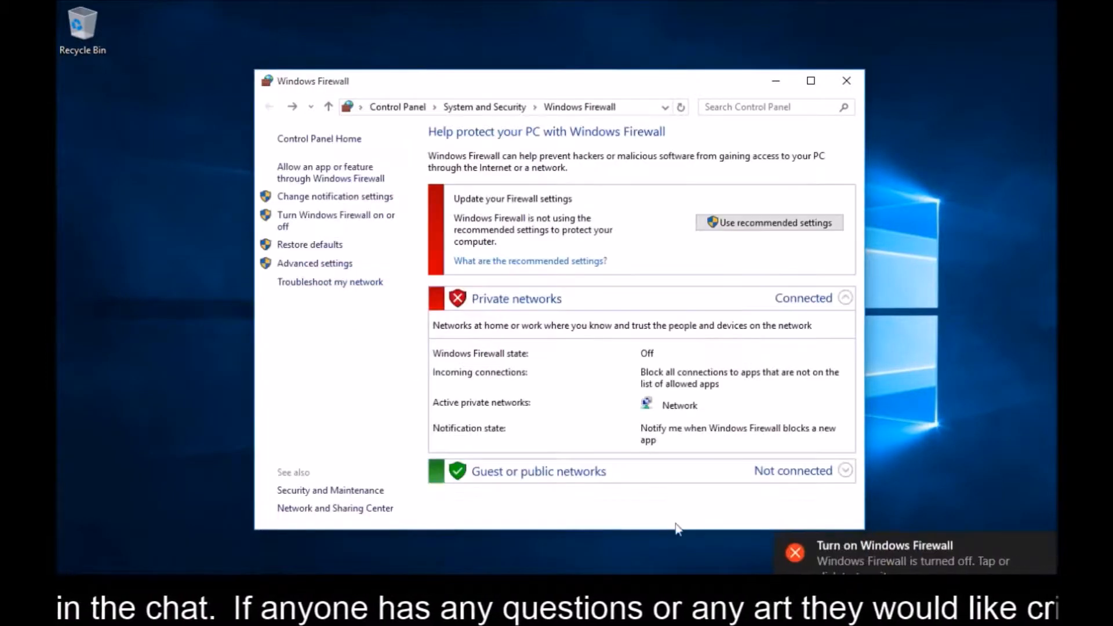
left_click(847, 81)
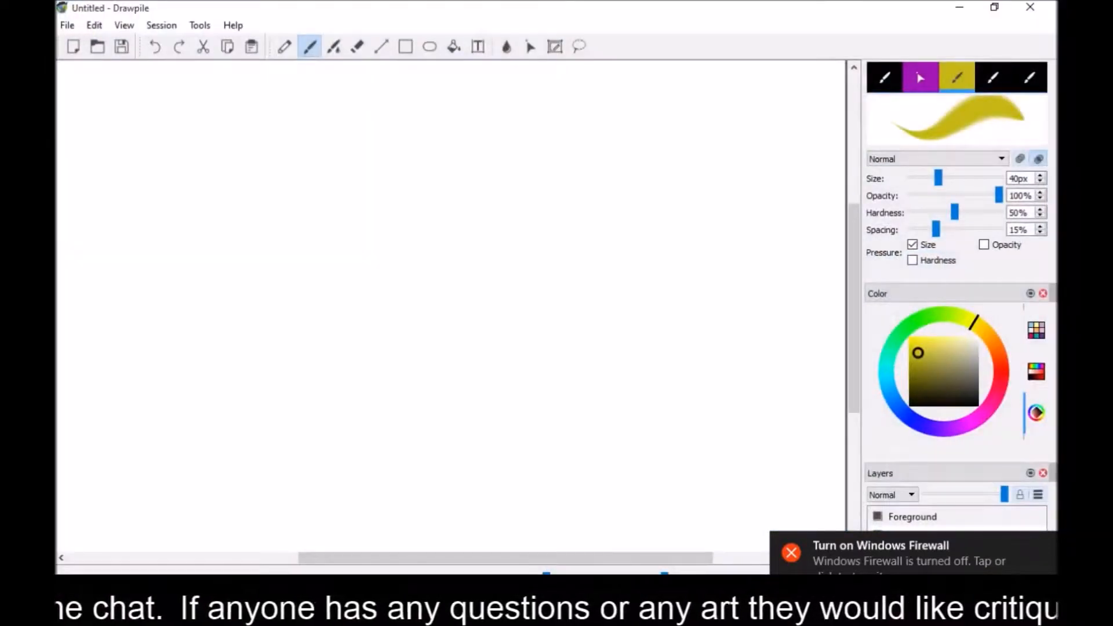
left_click(1031, 539)
Host the blank Drawpile canvas as a session titled MLPDS on the built-in server
left_click(67, 26)
mouse_move(161, 25)
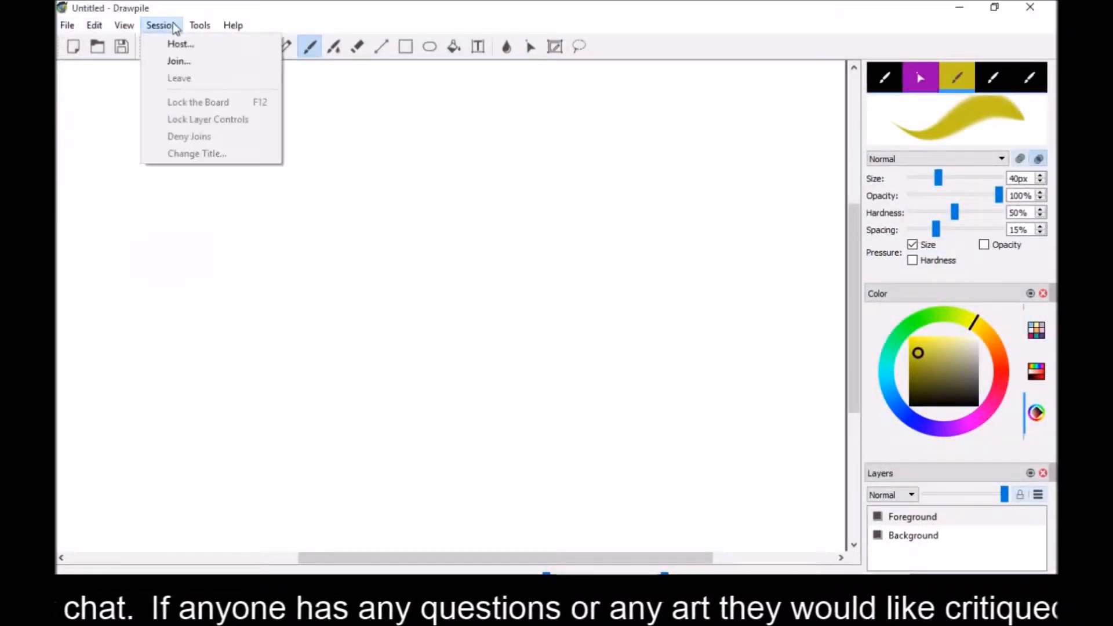
left_click(174, 44)
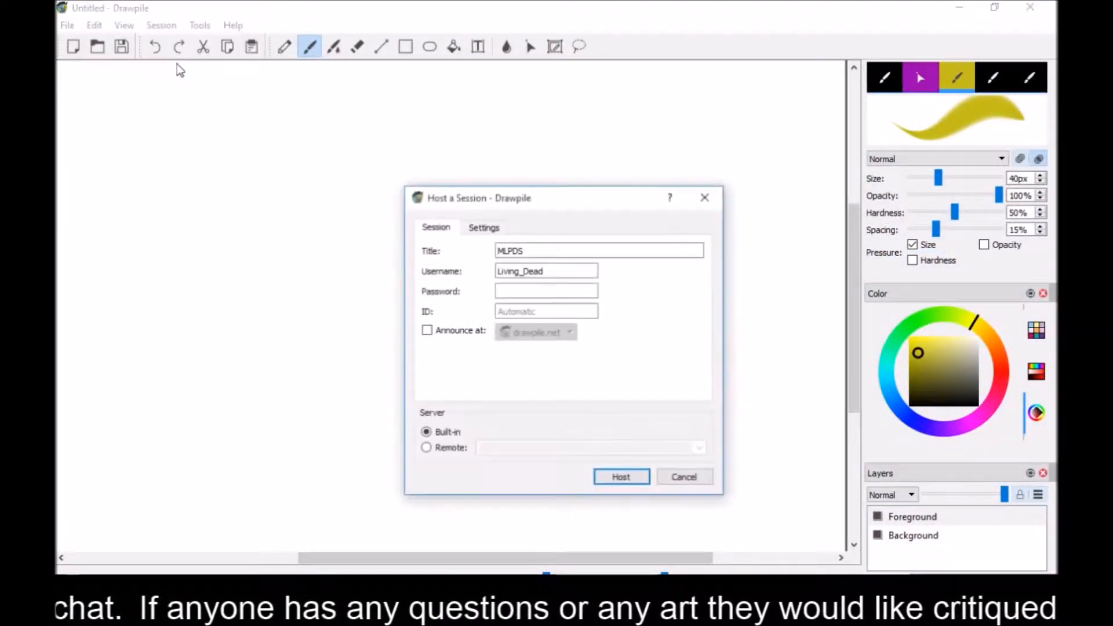
left_click(612, 478)
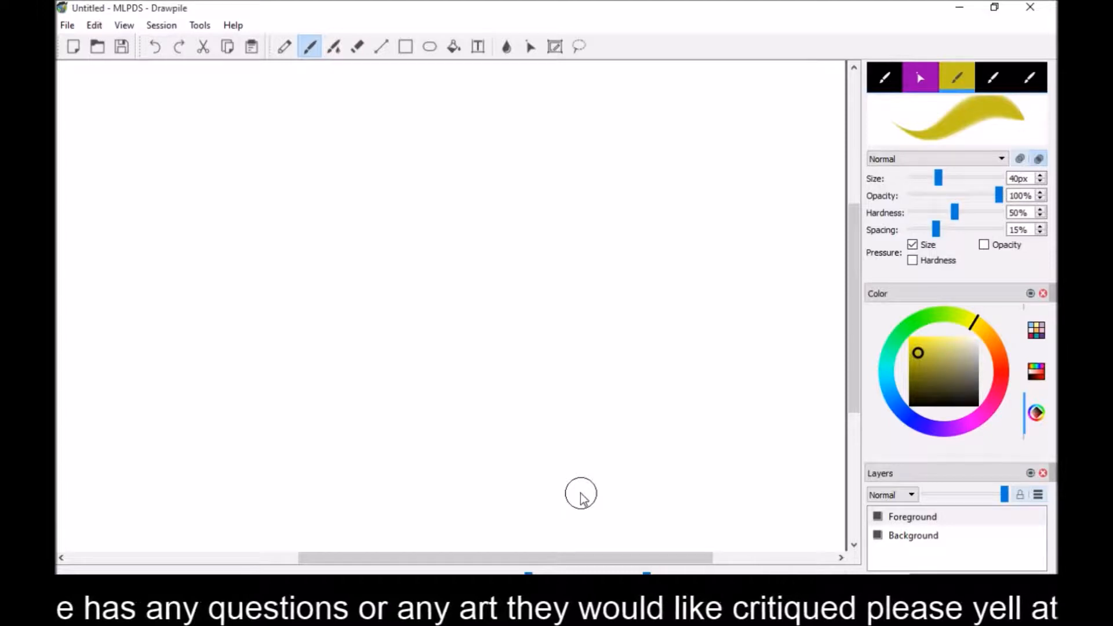
Leave the hosted MLPDS session and confirm leaving
left_click(161, 25)
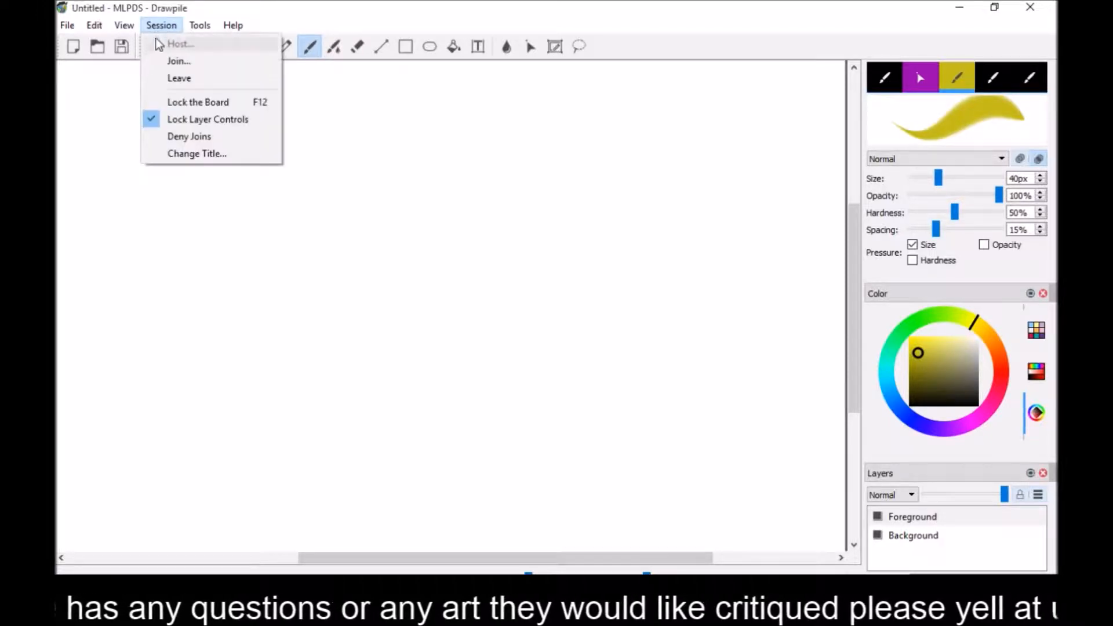
left_click(172, 77)
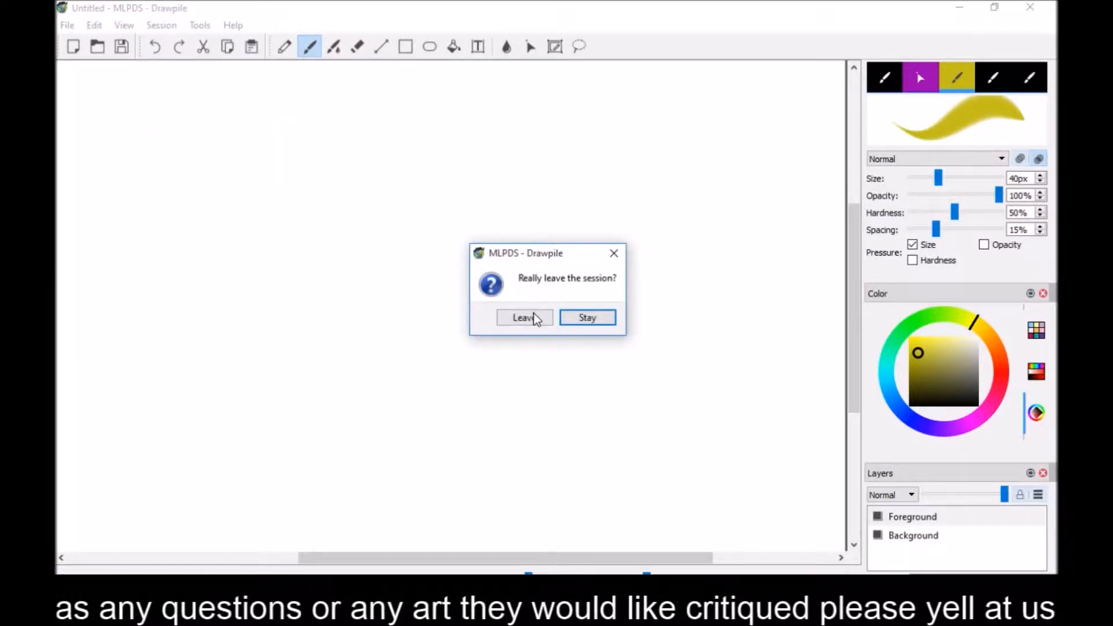
left_click(524, 317)
Begin setting up another hosted session and review its user limit and drawing permission options
left_click(162, 25)
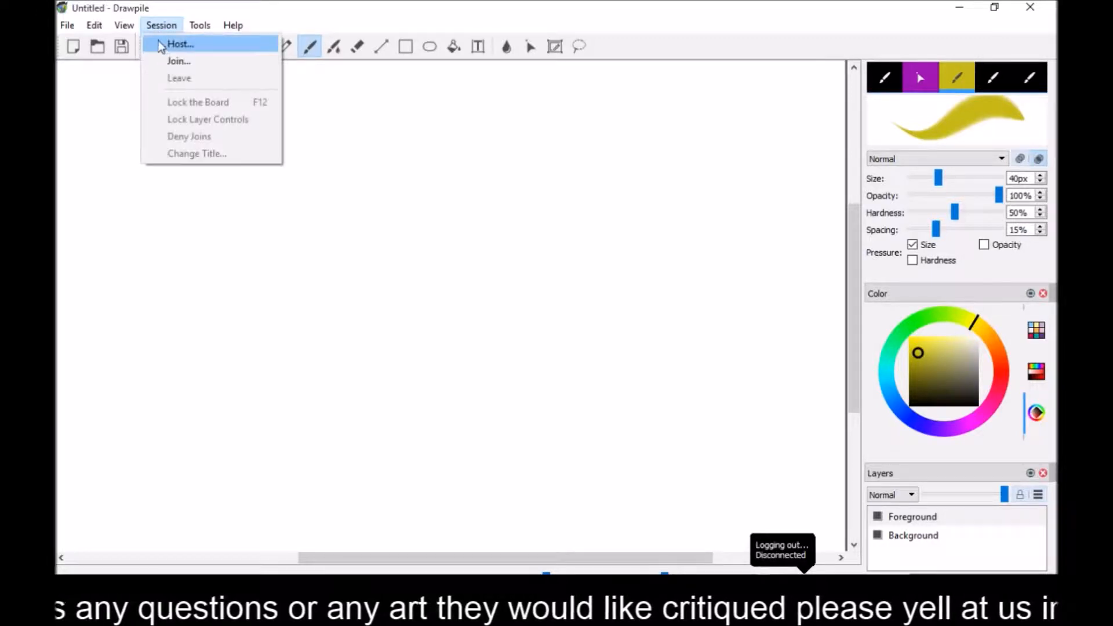
left_click(162, 44)
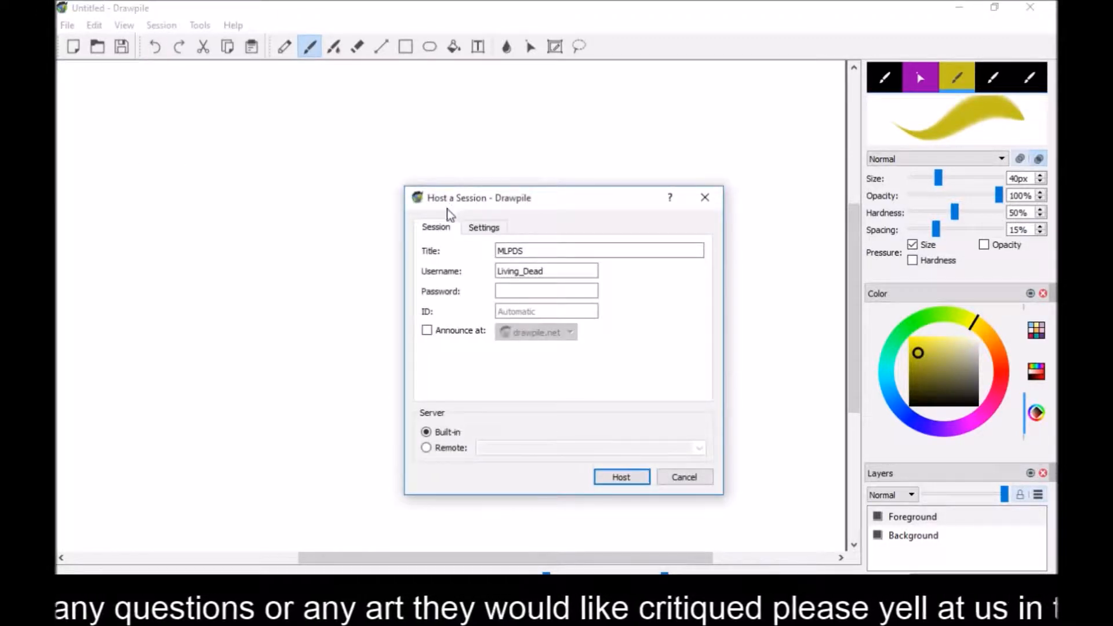
left_click(487, 230)
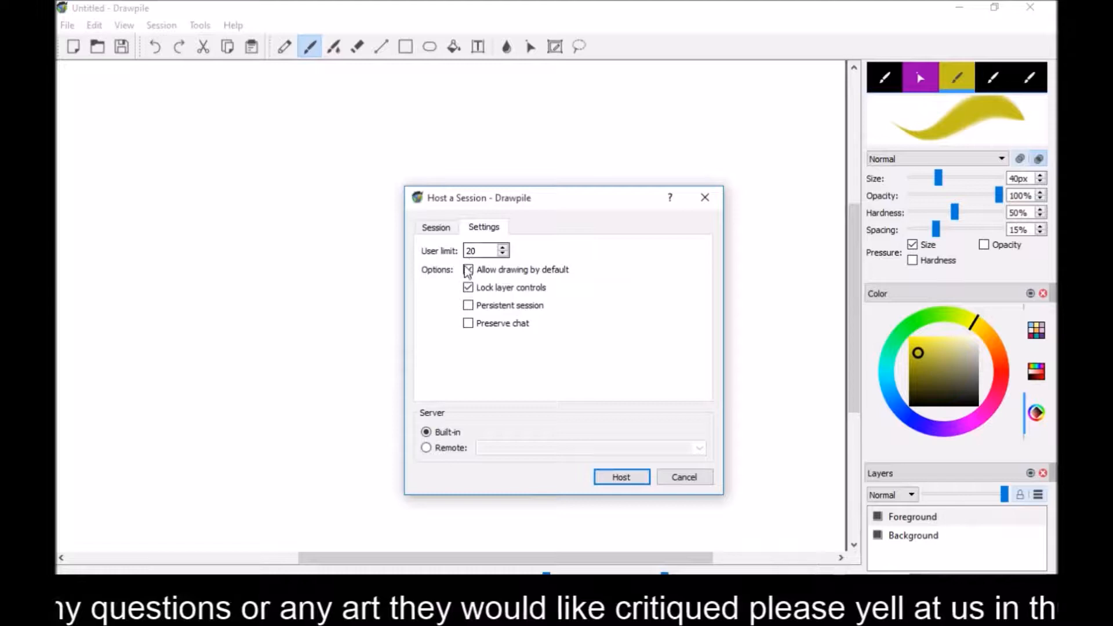
left_click(438, 228)
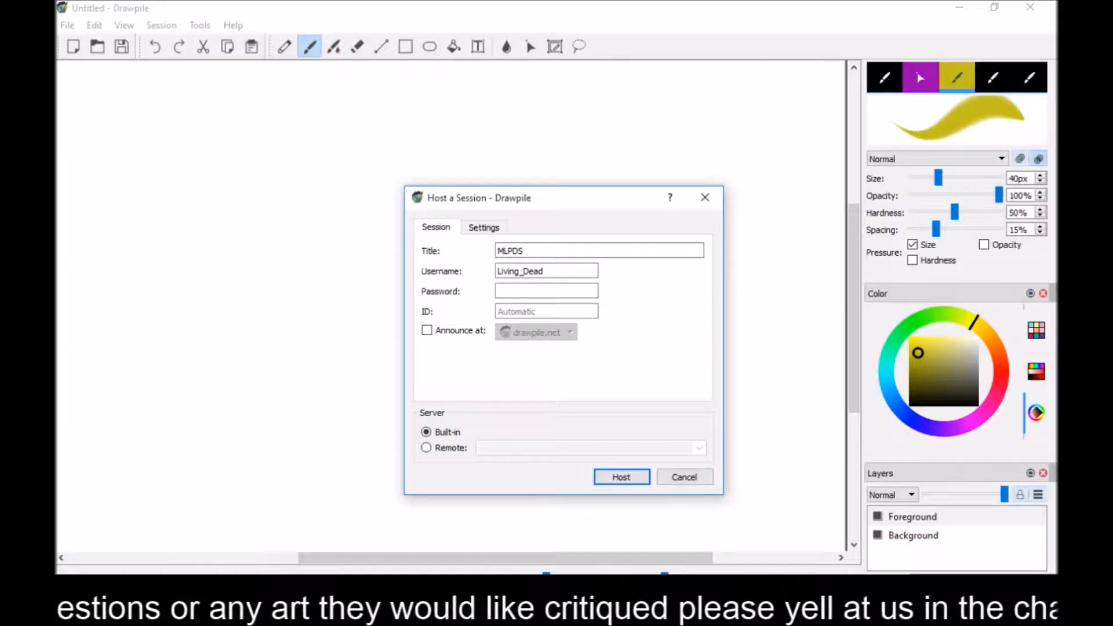
Switch to the browser and find the Reddit post asking for advice on the floating pony among the open pages
key("alt+Tab")
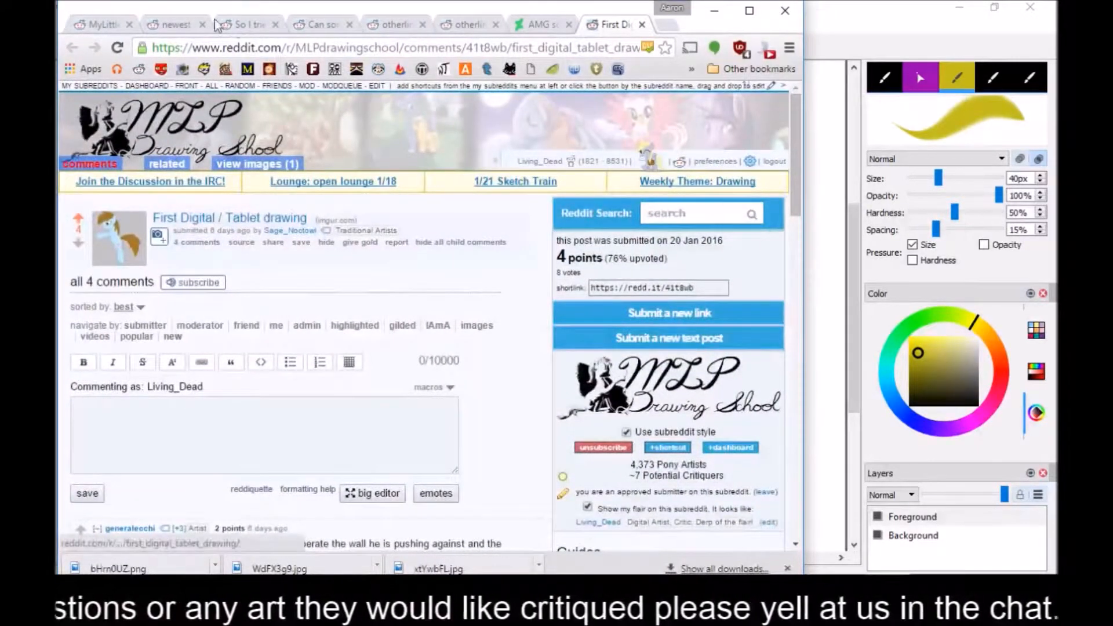
left_click(163, 29)
left_click(244, 29)
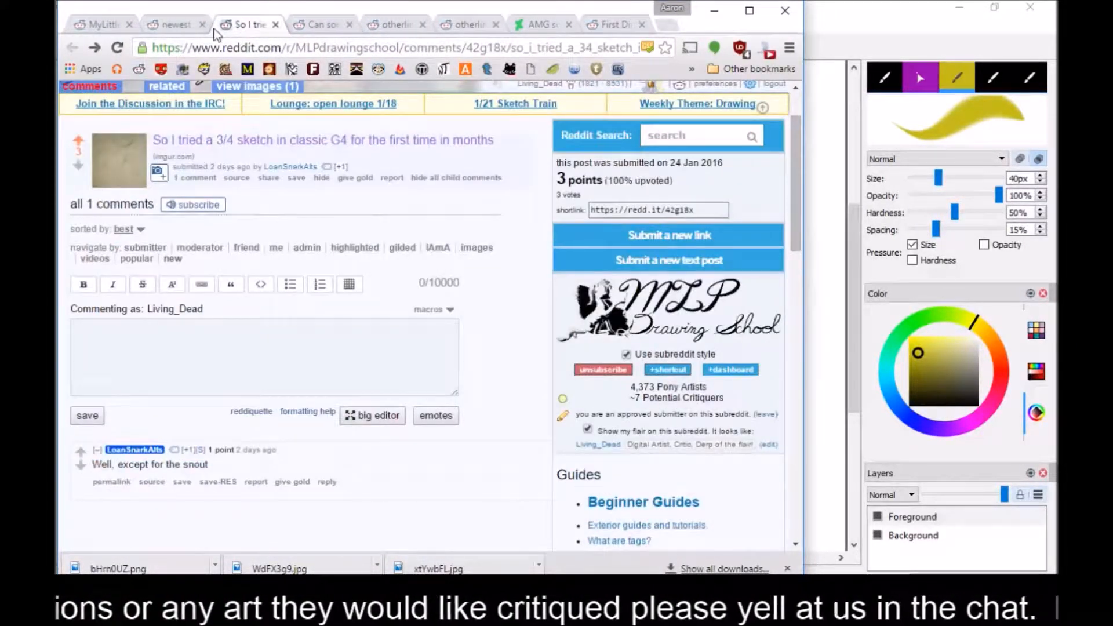
left_click(300, 23)
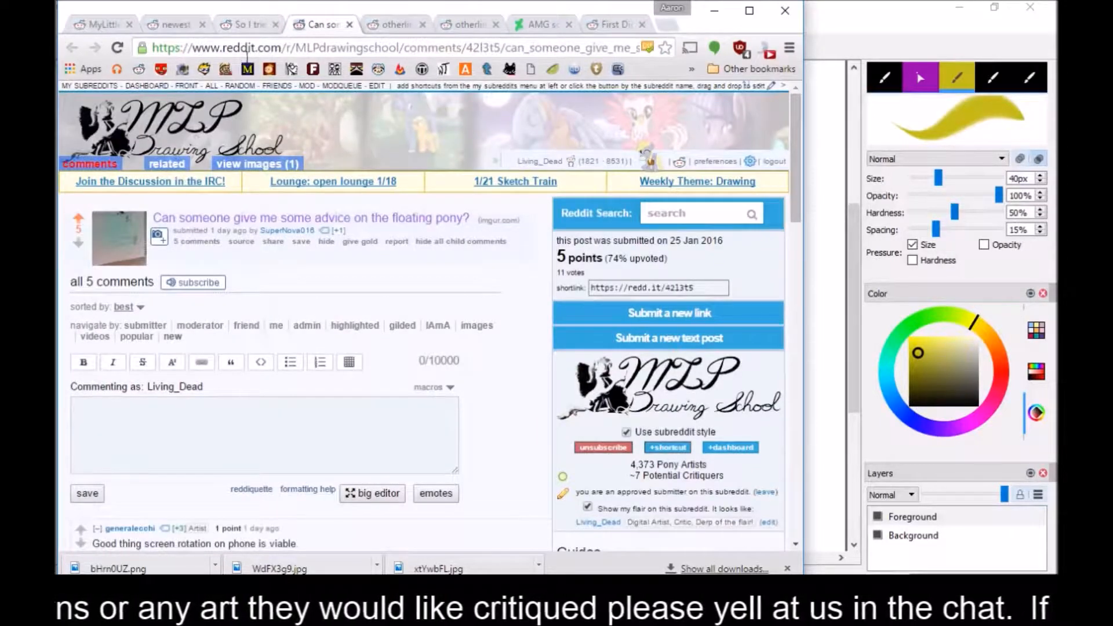
left_click(221, 50)
type("'''''''")
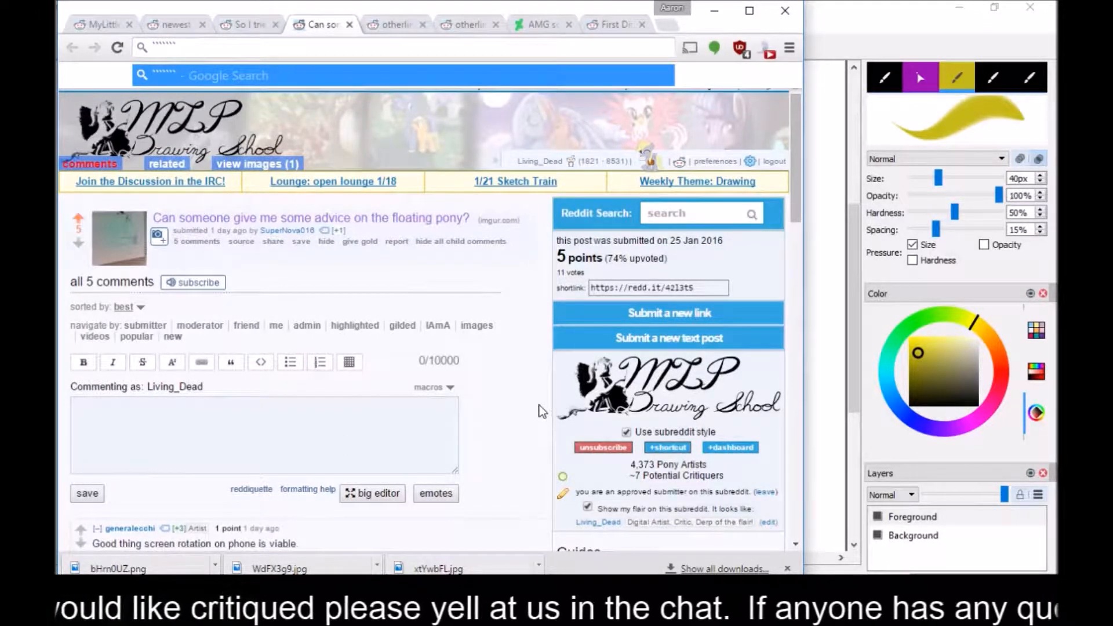
Copy the floating pony post's shortlink, send it to the Art channel in Mumble and minimize Mumble
left_click(627, 287)
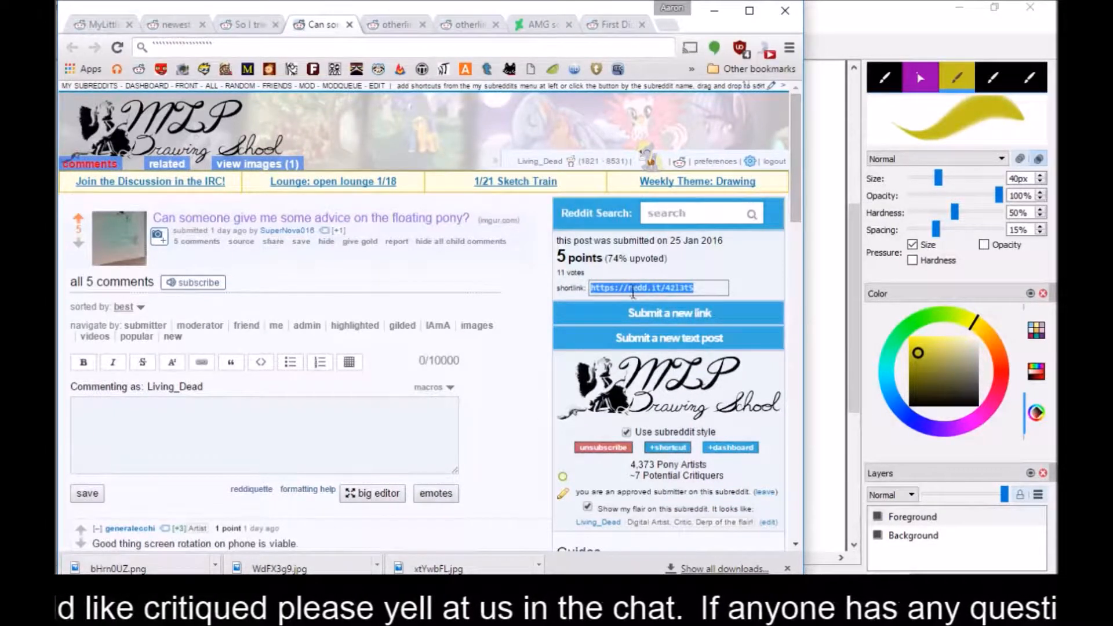
right_click(640, 293)
left_click(645, 304)
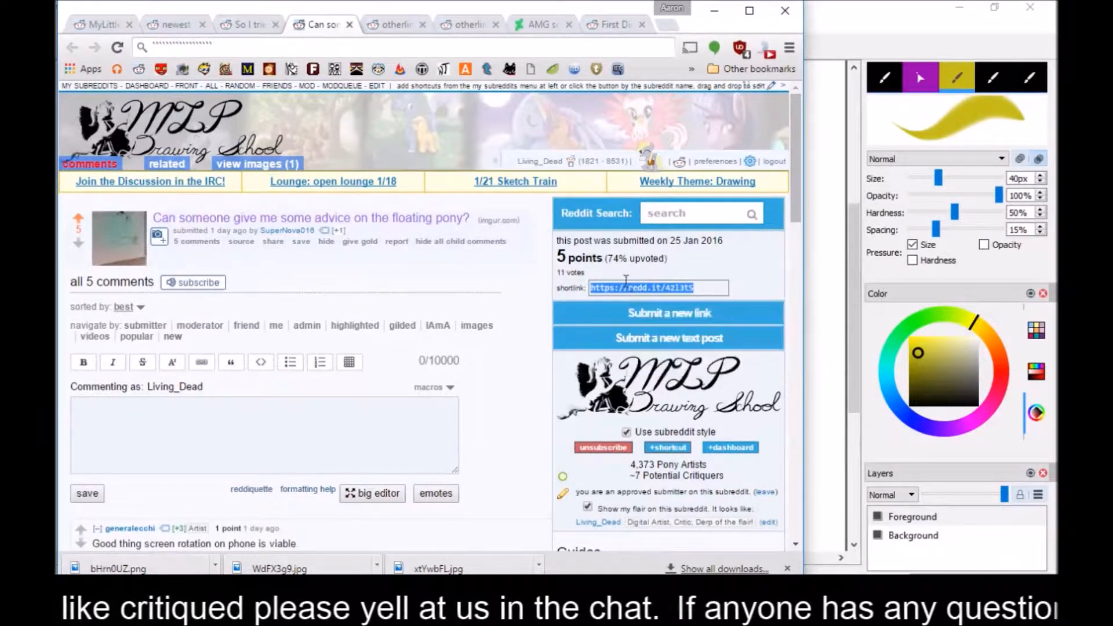
left_click(876, 606)
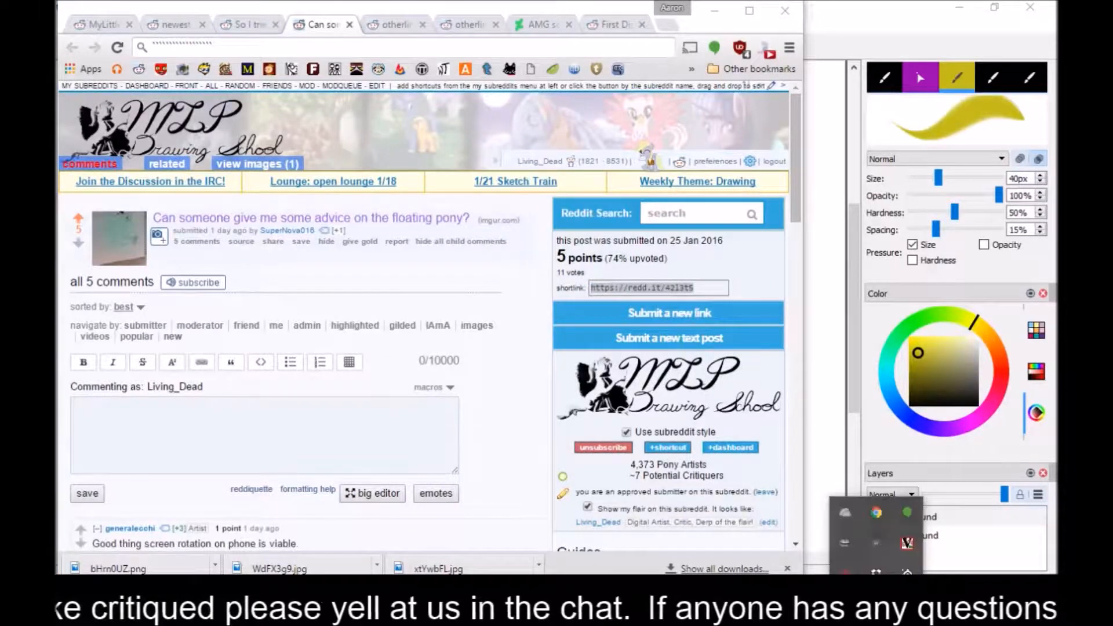
left_click(847, 545)
right_click(97, 534)
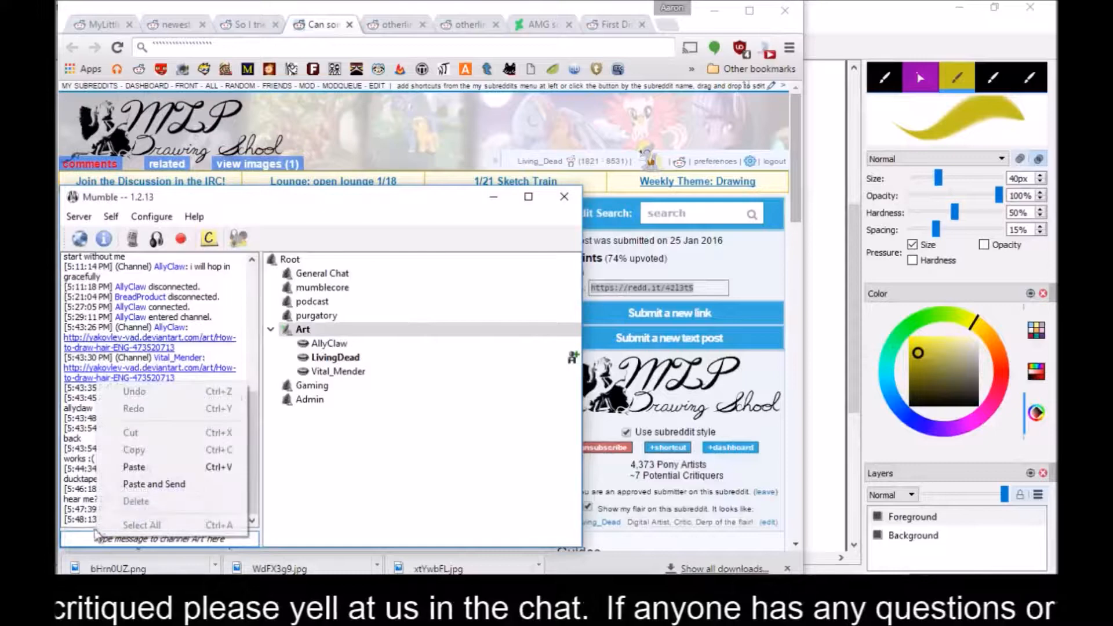
left_click(139, 483)
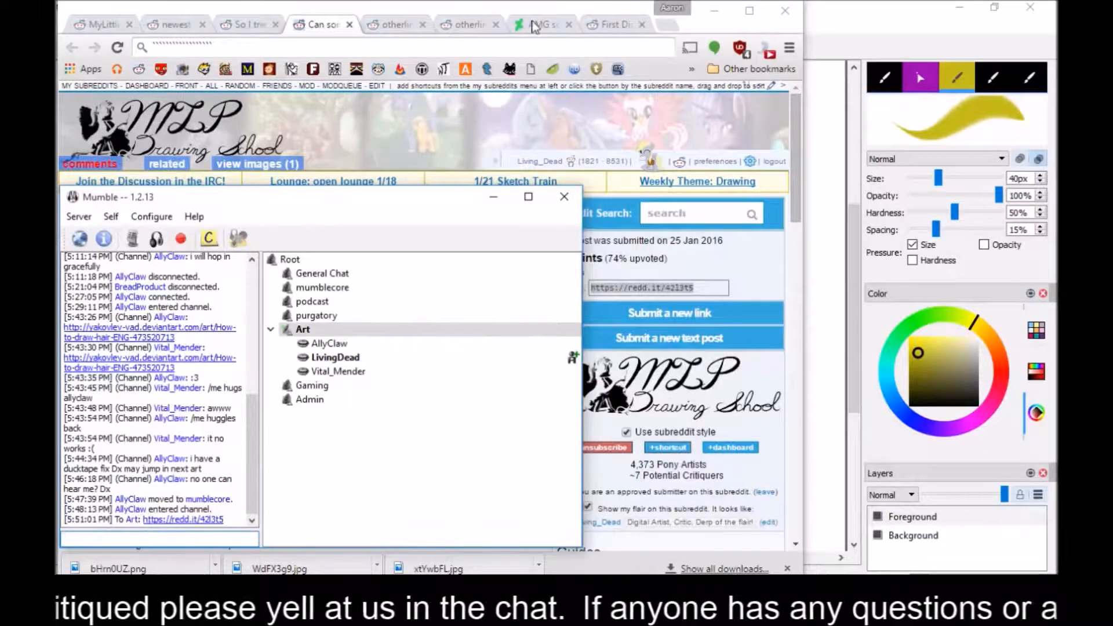
left_click(493, 197)
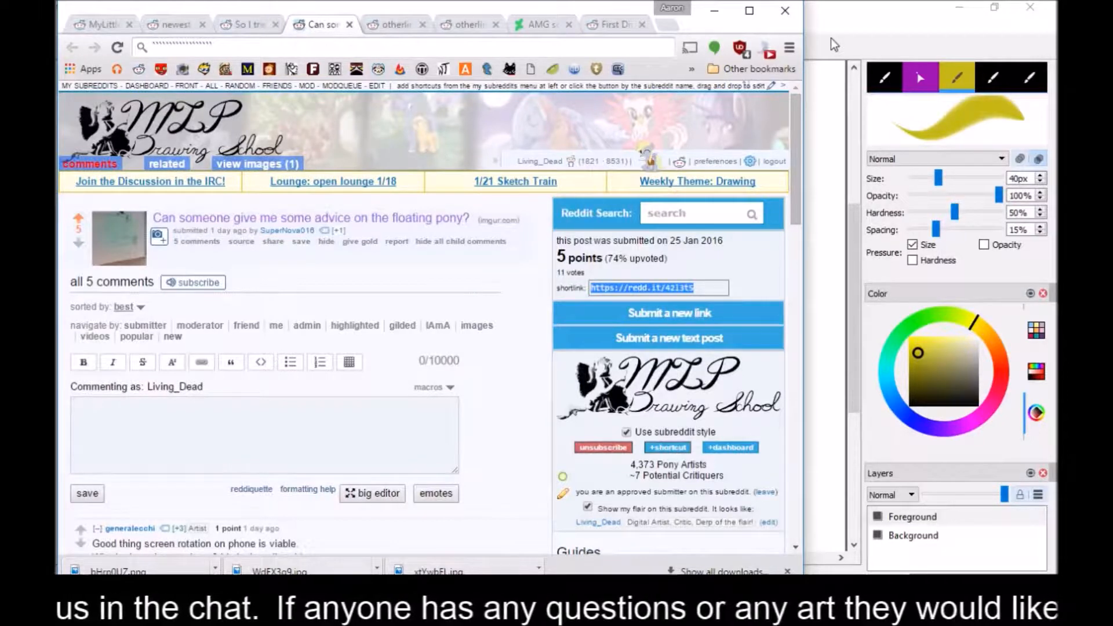
Restart the stream and recording in Open Broadcaster Software and hide the bobble source
key("alt+Tab")
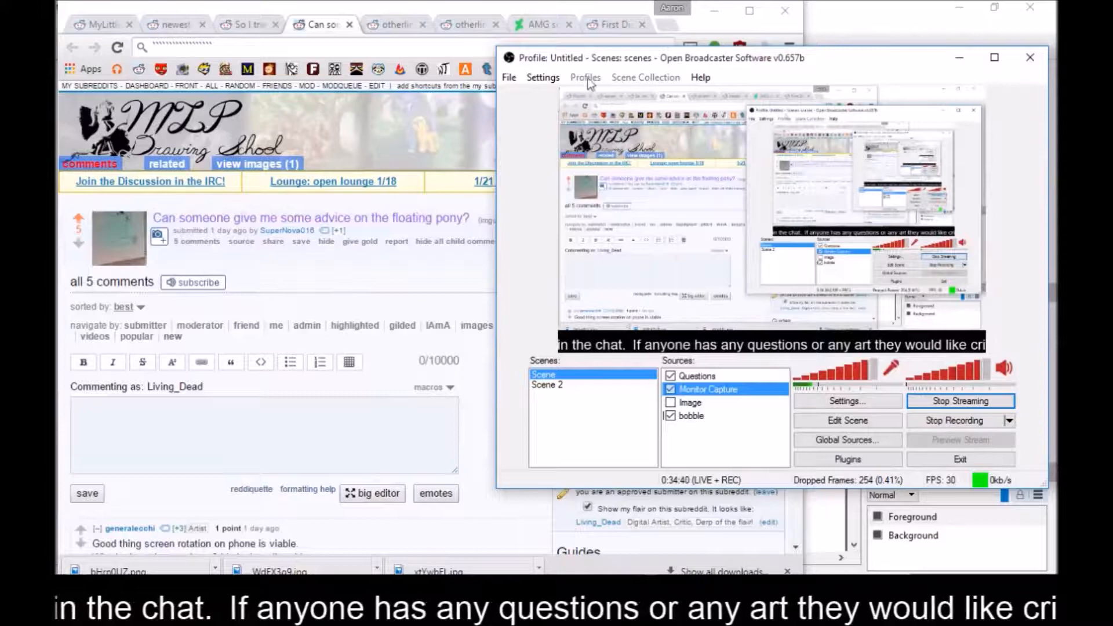
left_click_drag(922, 62, 918, 63)
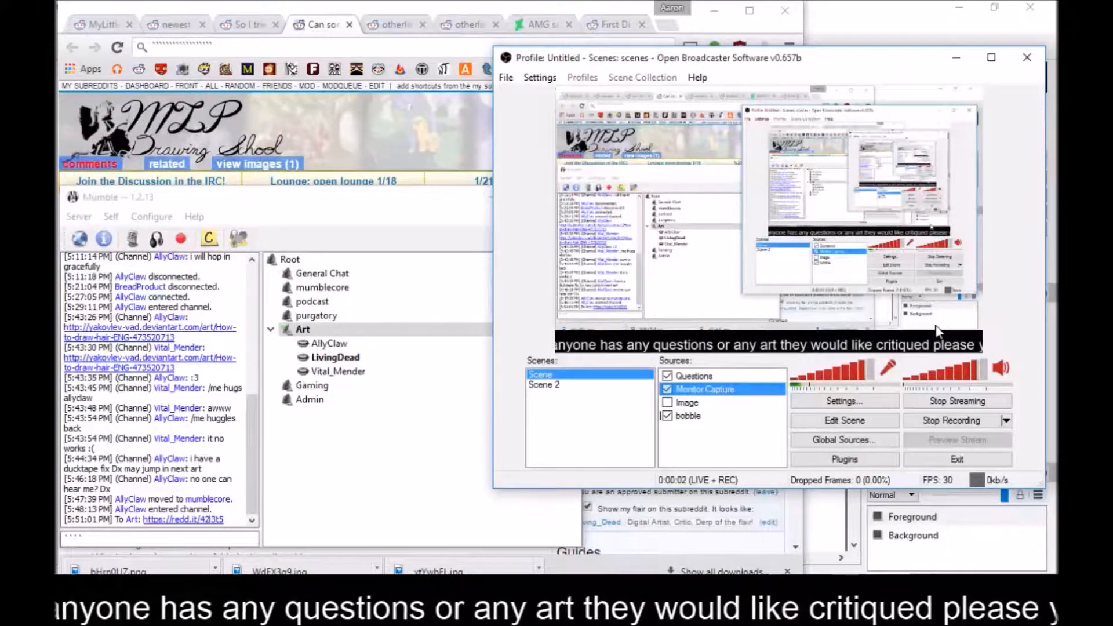
left_click(668, 416)
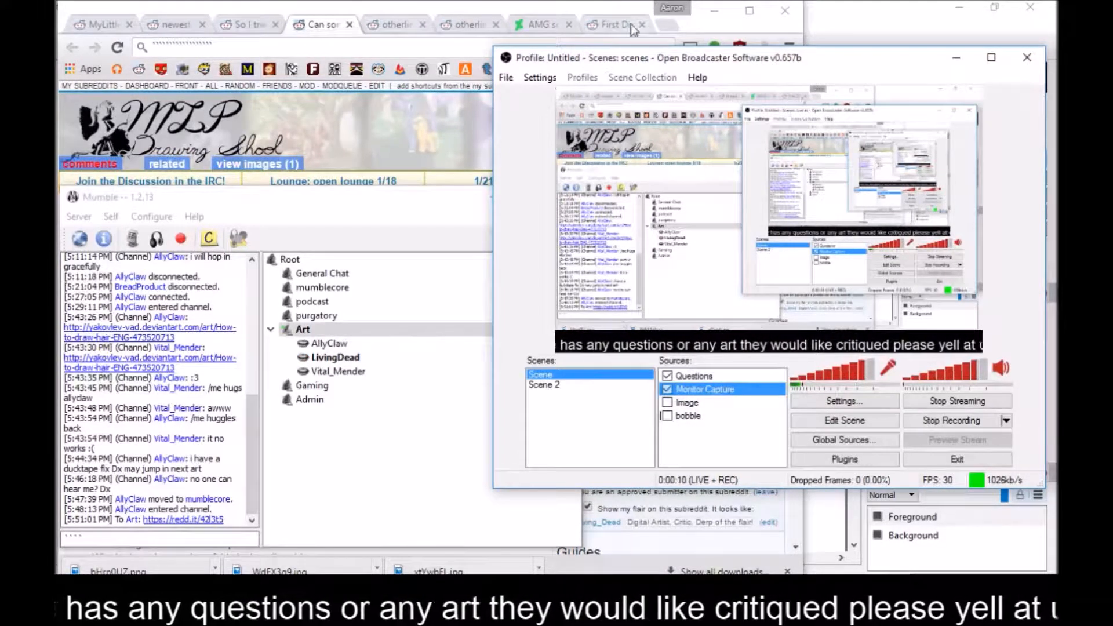
Return to Drawpile and host the MLPDS session on the built-in server with layer controls unlocked
left_click(604, 11)
left_click(848, 46)
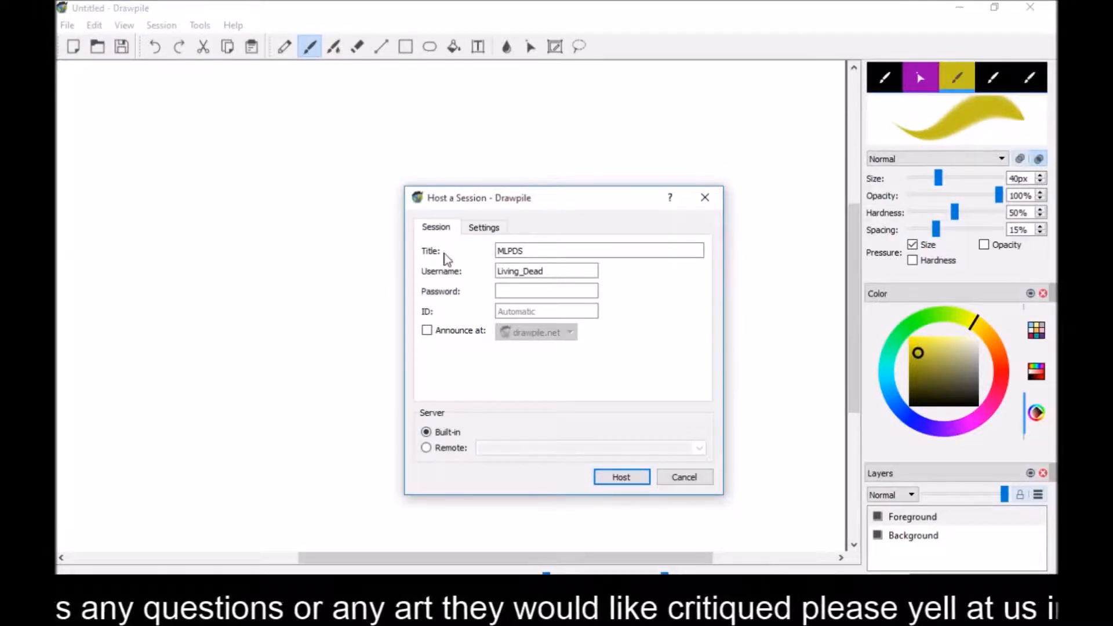
left_click(483, 229)
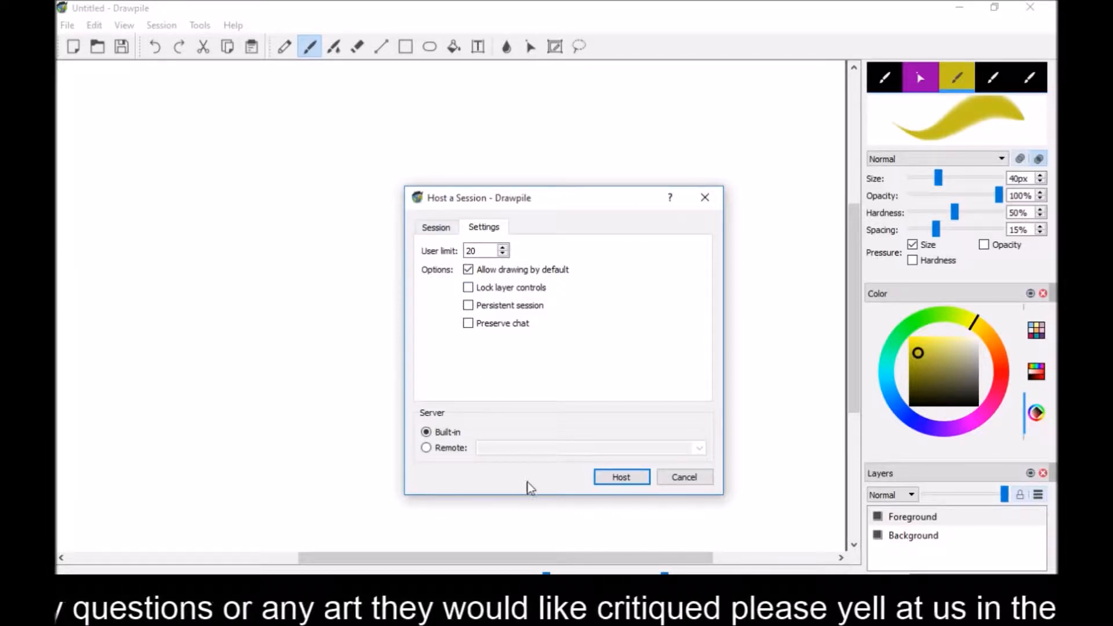
left_click(614, 478)
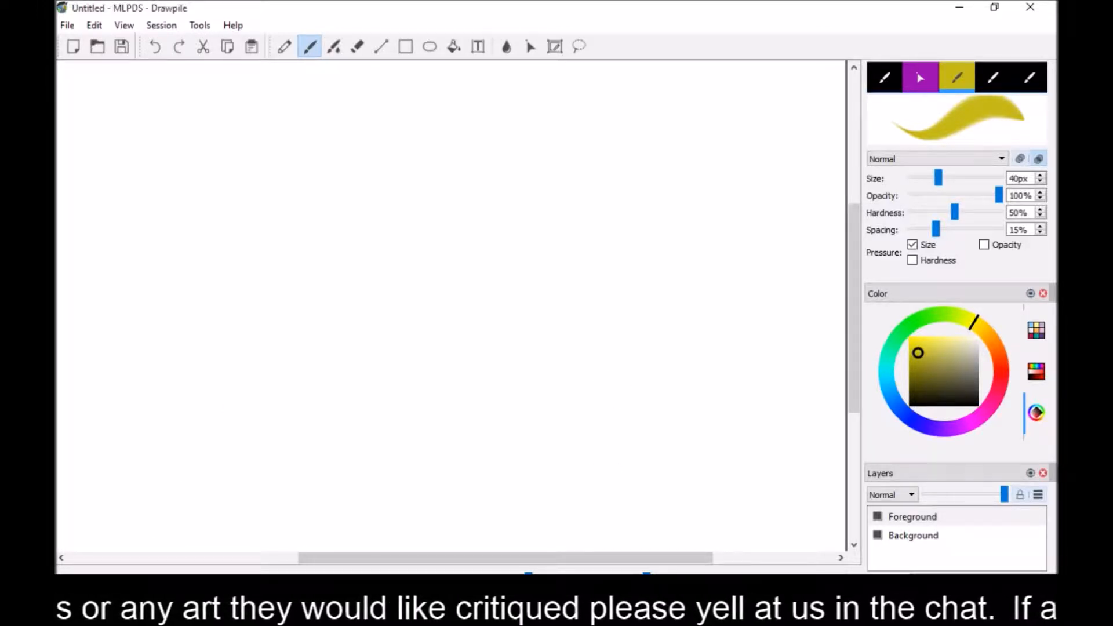
Exit Drawpile despite the active drawing session and maximize the browser window
left_click(1035, 10)
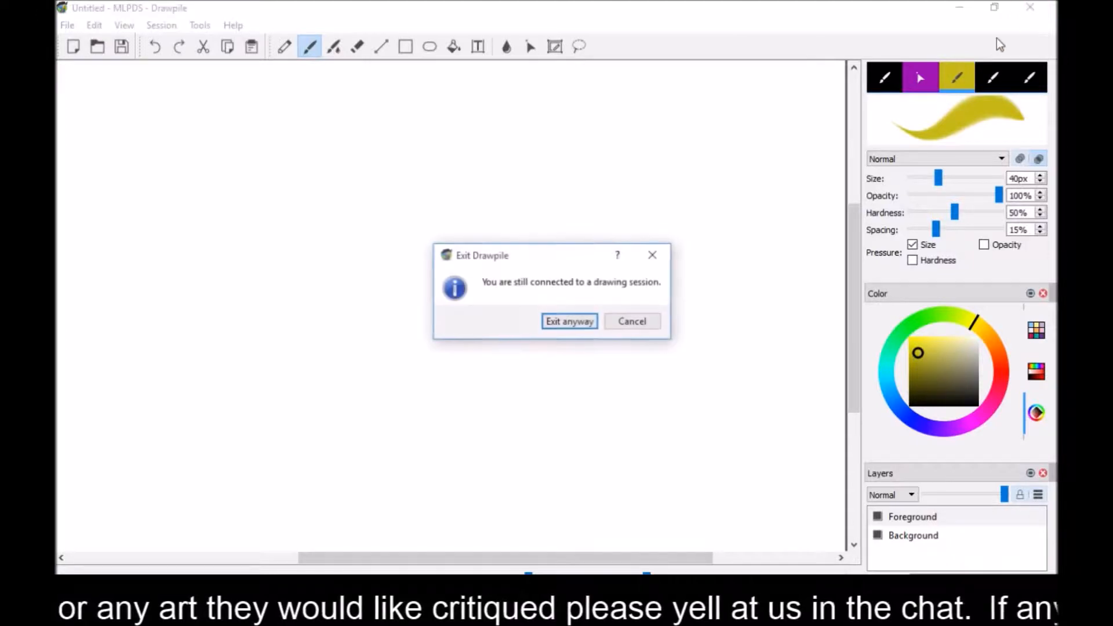
left_click(569, 320)
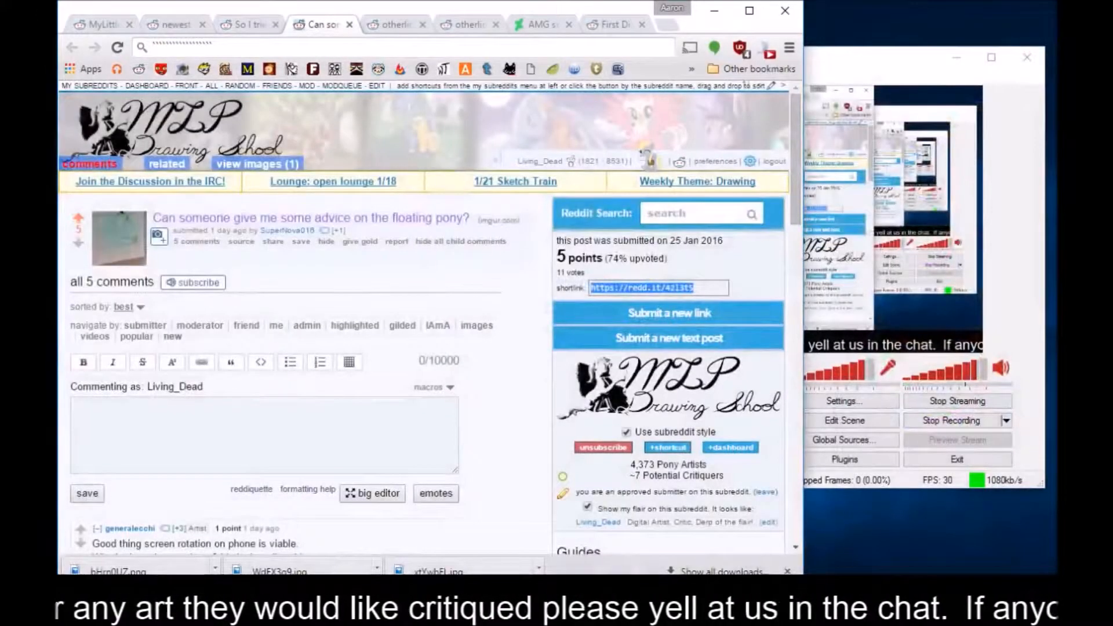
right_click(607, 615)
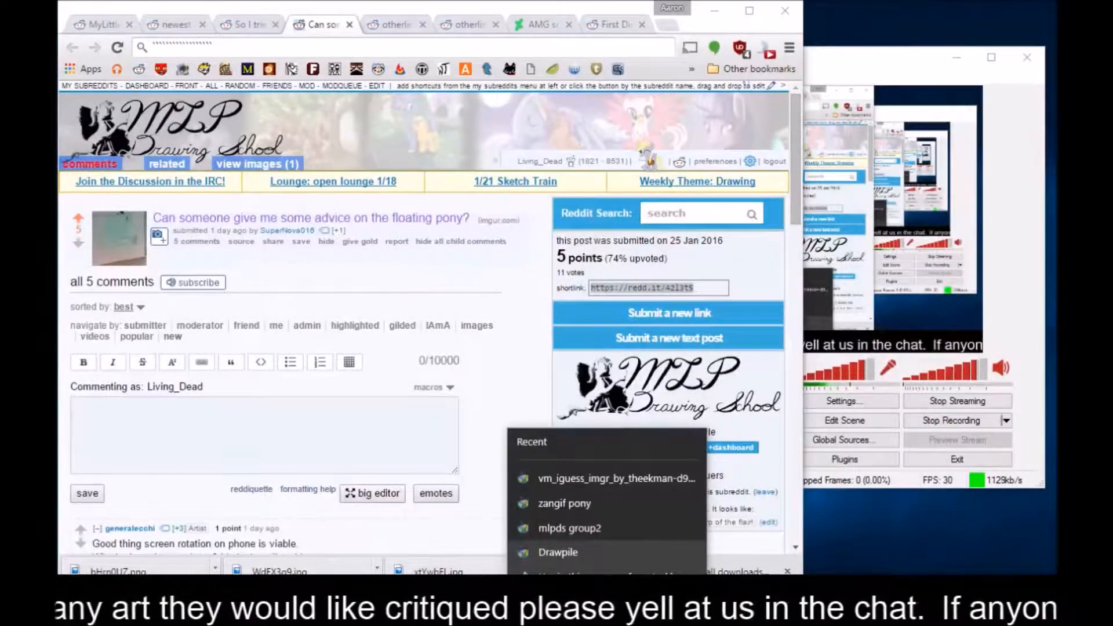
left_click(864, 547)
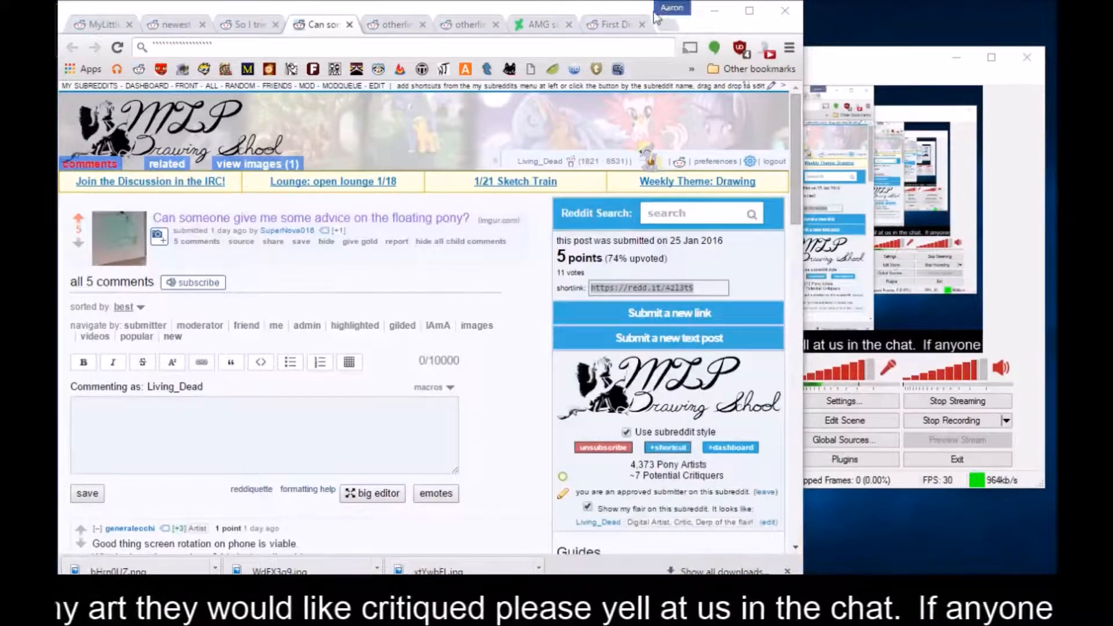
left_click(750, 12)
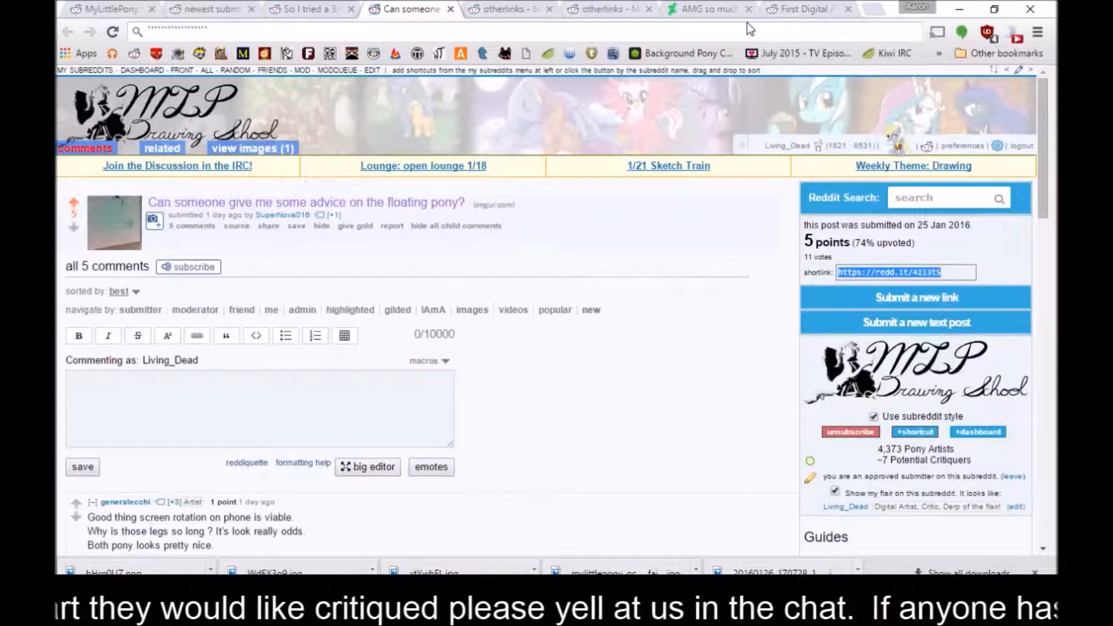
Find Drawpile through the Windows search and launch it as administrator
key("super")
type("draw")
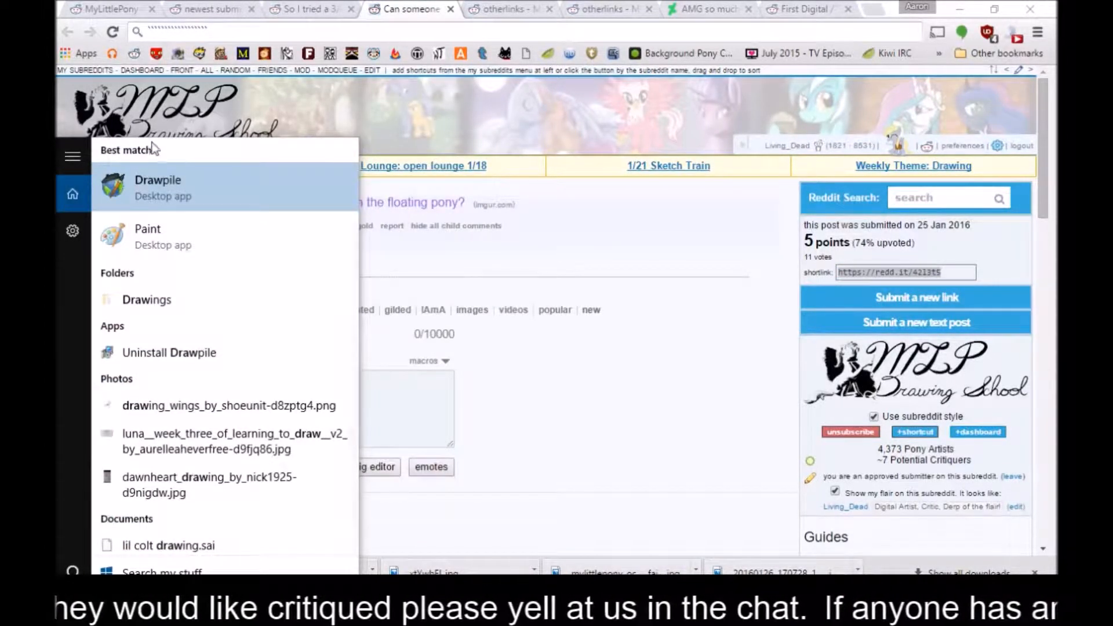
right_click(148, 187)
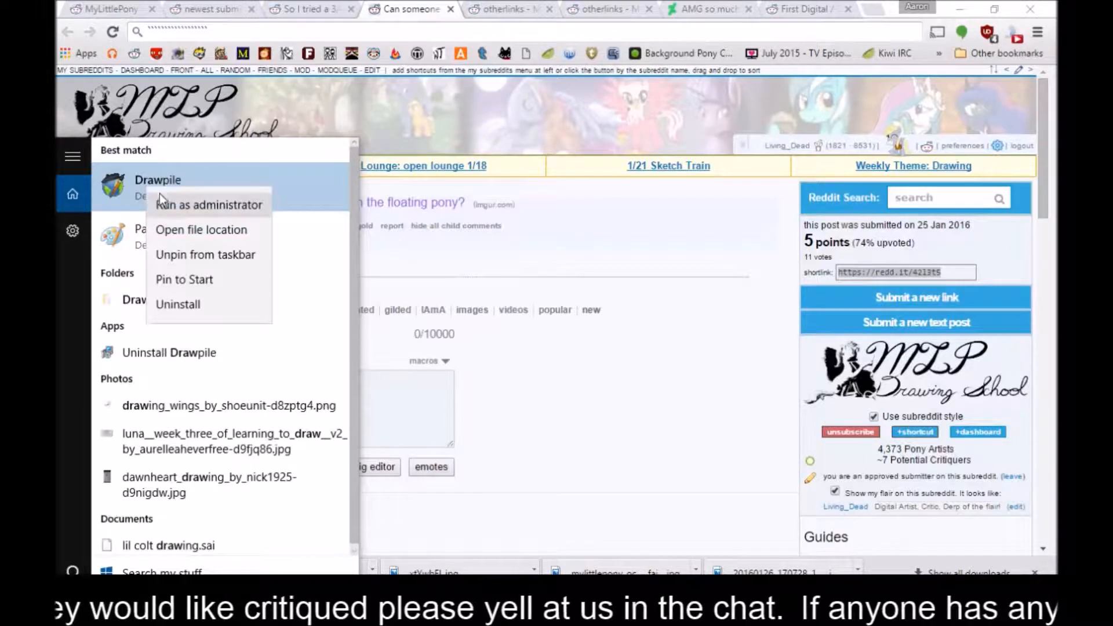
left_click(166, 205)
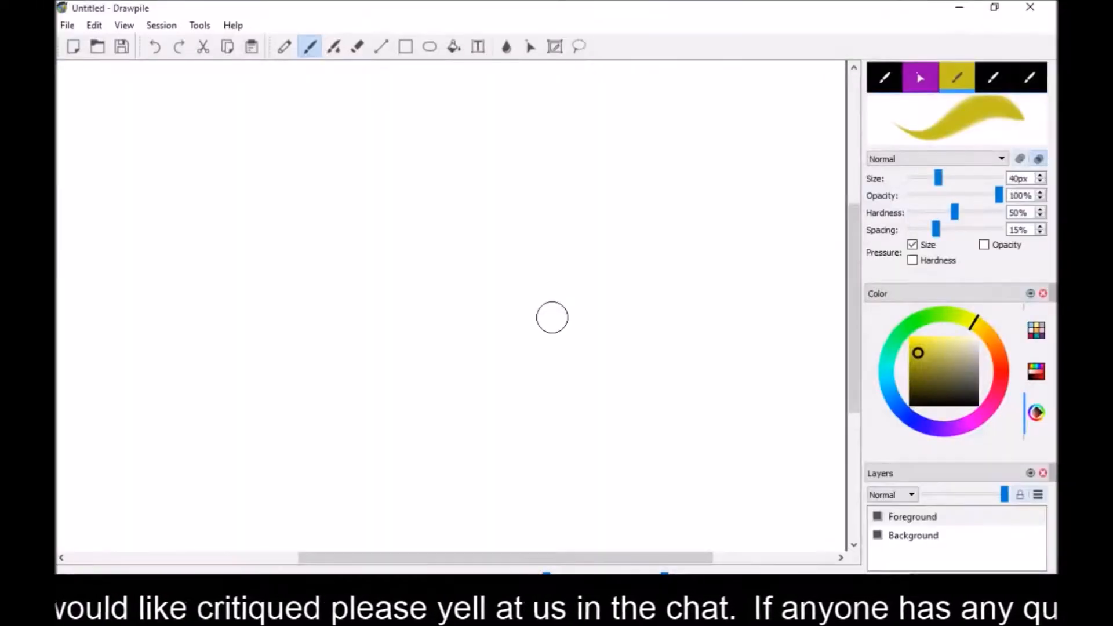
Try hosting the MLPDS session again from Drawpile and exit the program despite the active connection
left_click(159, 25)
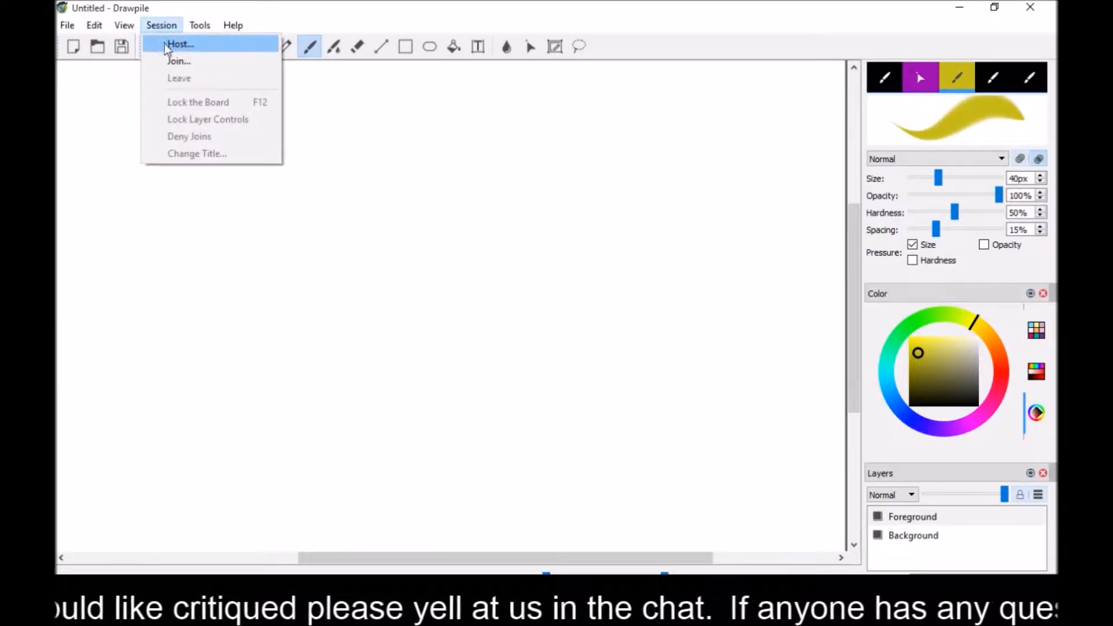
left_click(169, 43)
left_click(608, 478)
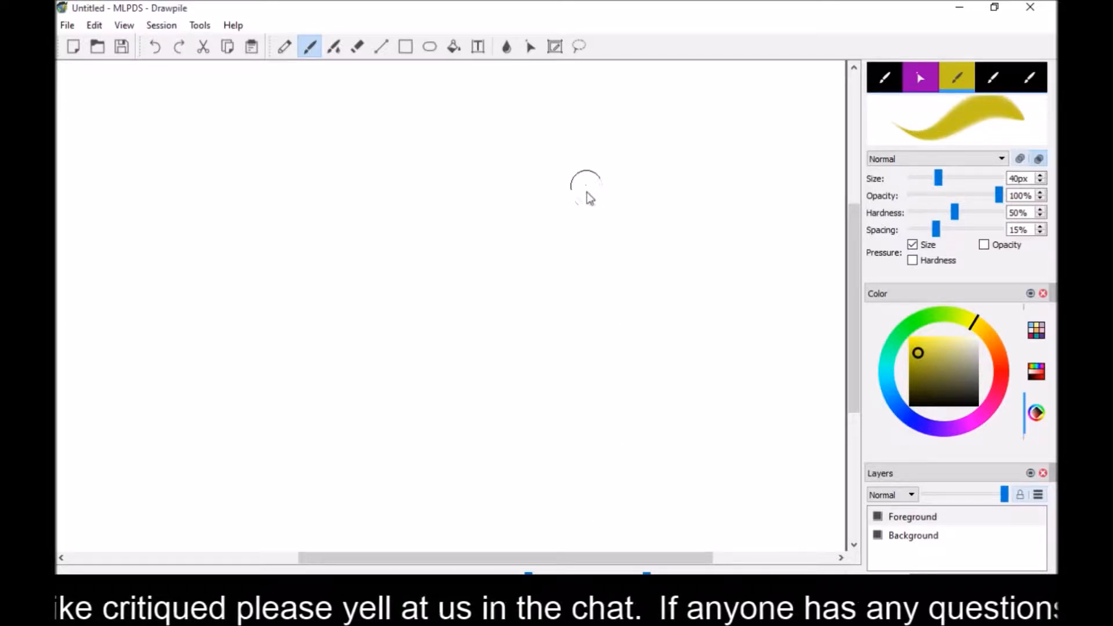
left_click(1031, 7)
left_click(569, 321)
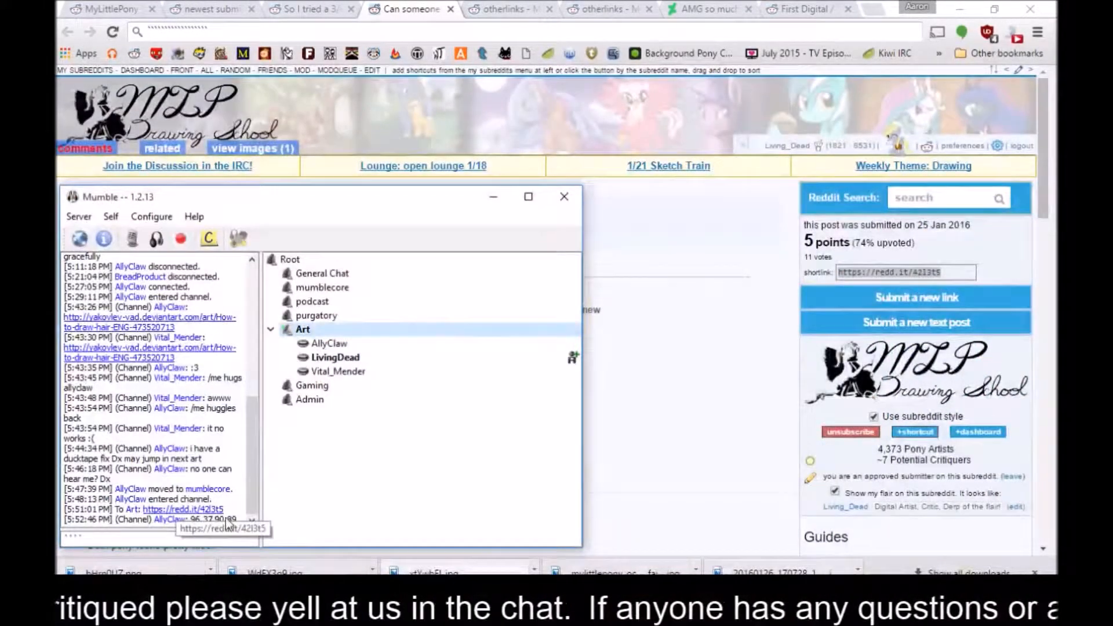
Copy the host IP address from the newest message in the Mumble chat and return to the browser
left_click_drag(232, 520, 182, 521)
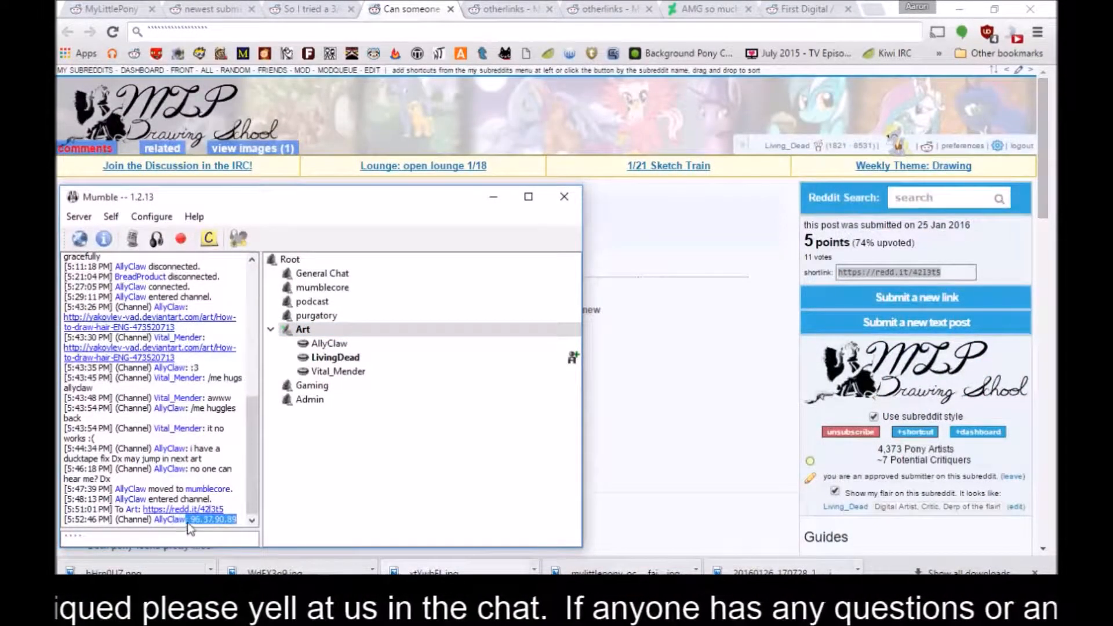
right_click(205, 521)
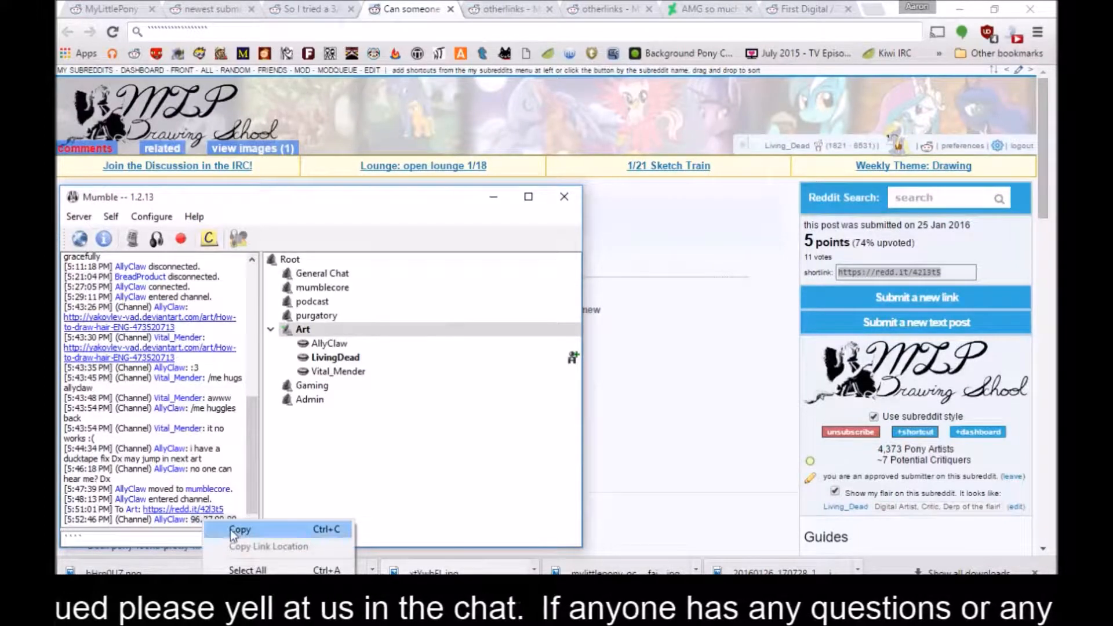
left_click(230, 530)
left_click(658, 270)
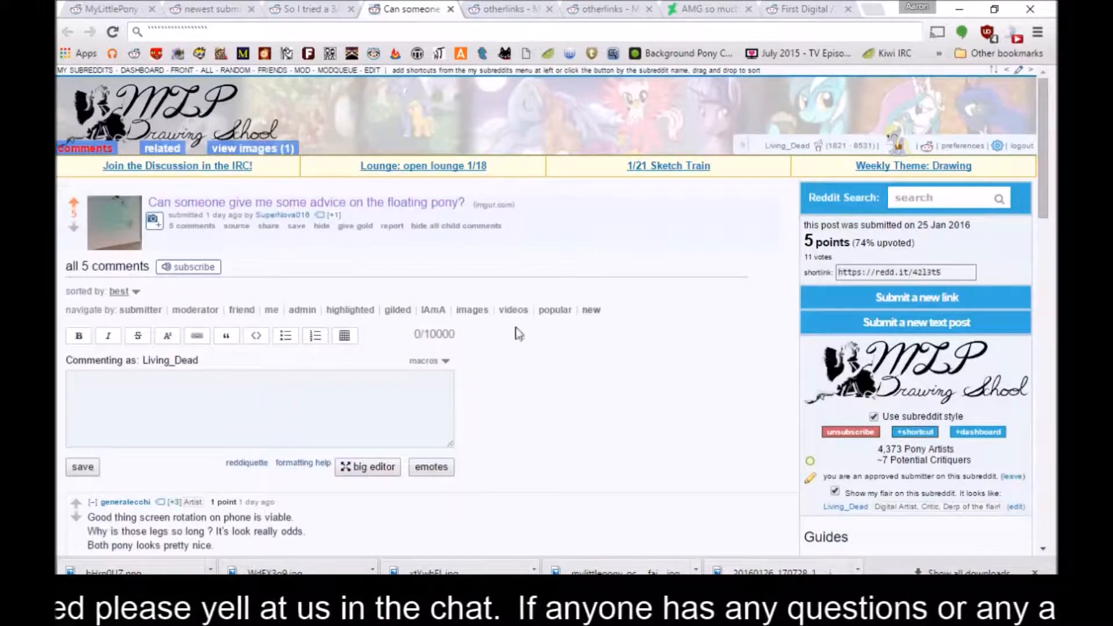
Switch to Drawpile and join the drawing session at the copied host address without recording it
key("alt+Tab")
left_click(69, 26)
mouse_move(143, 24)
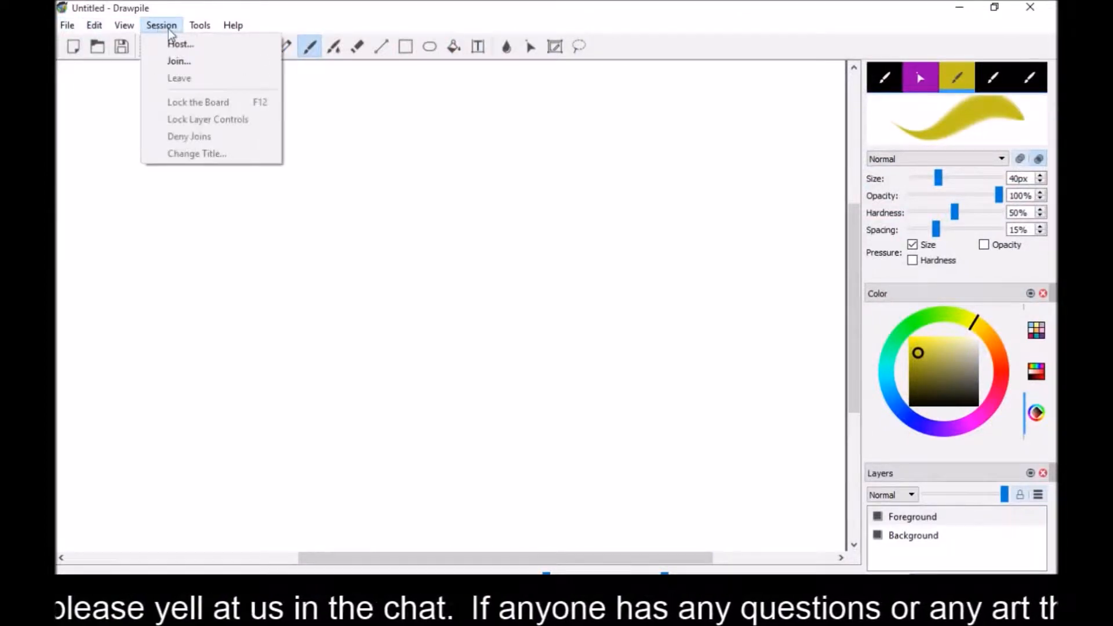
left_click(178, 61)
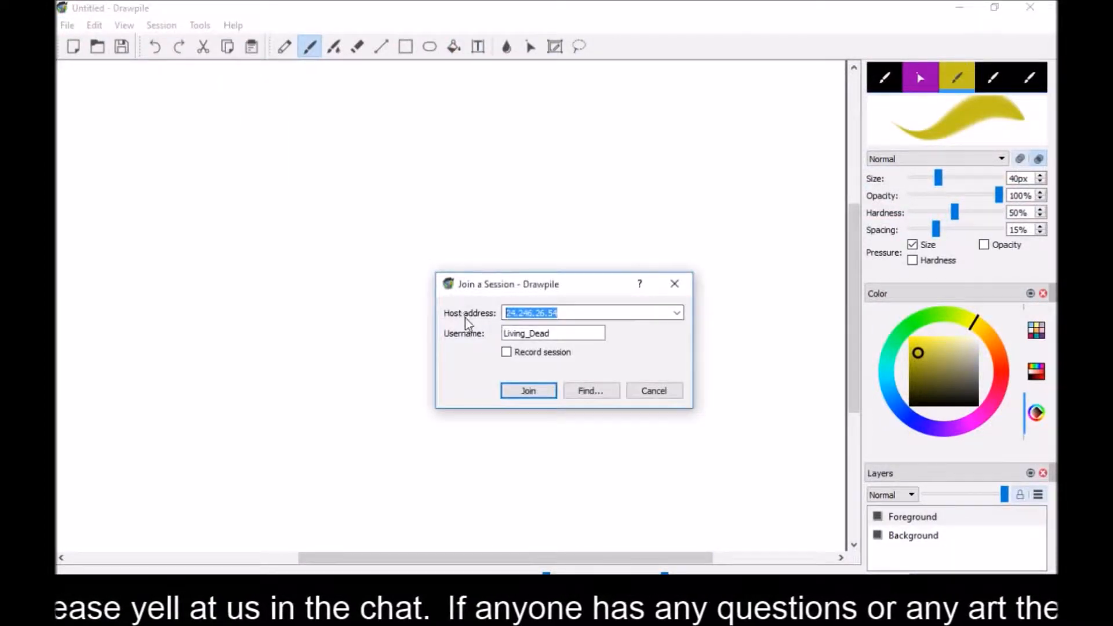
left_click(537, 393)
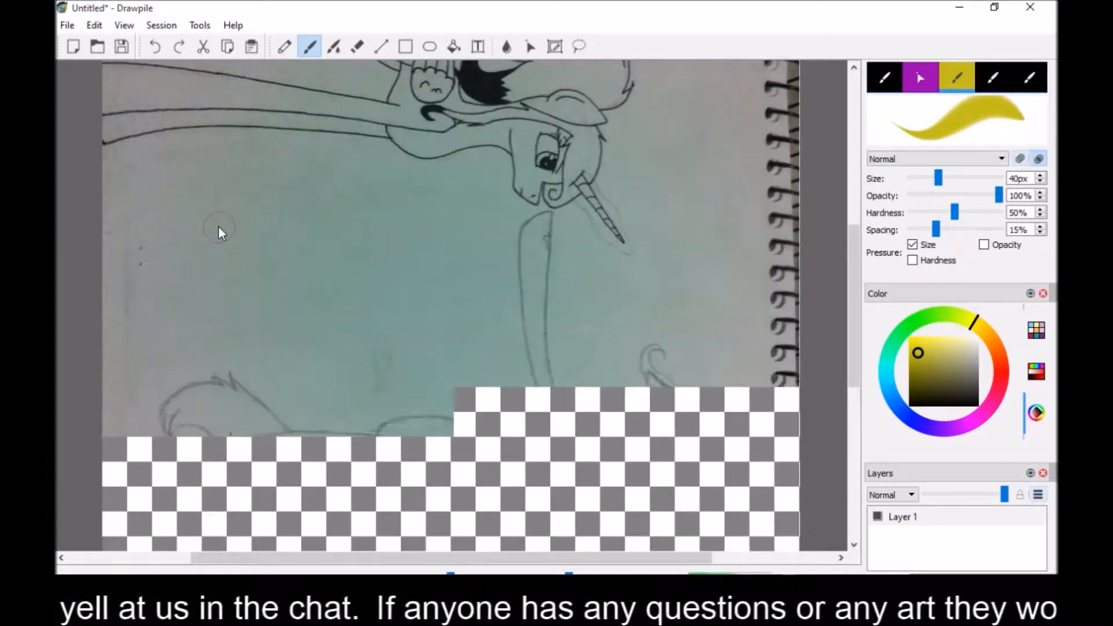
Rotate the canvas view to 270° so the two ponies in the sketch stand upright
left_click(157, 27)
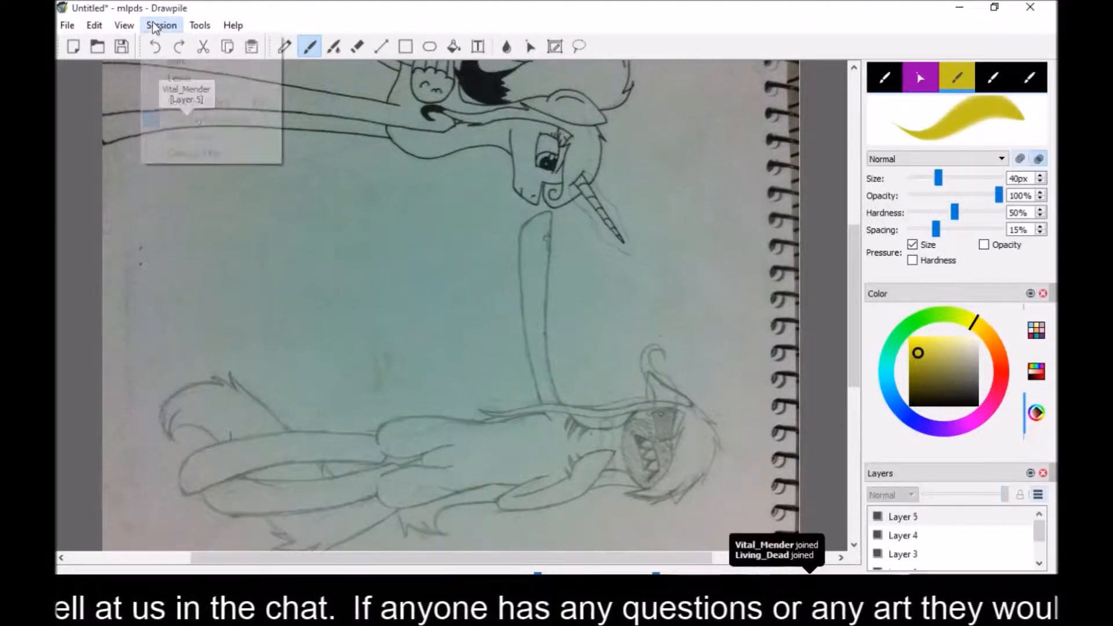
mouse_move(124, 25)
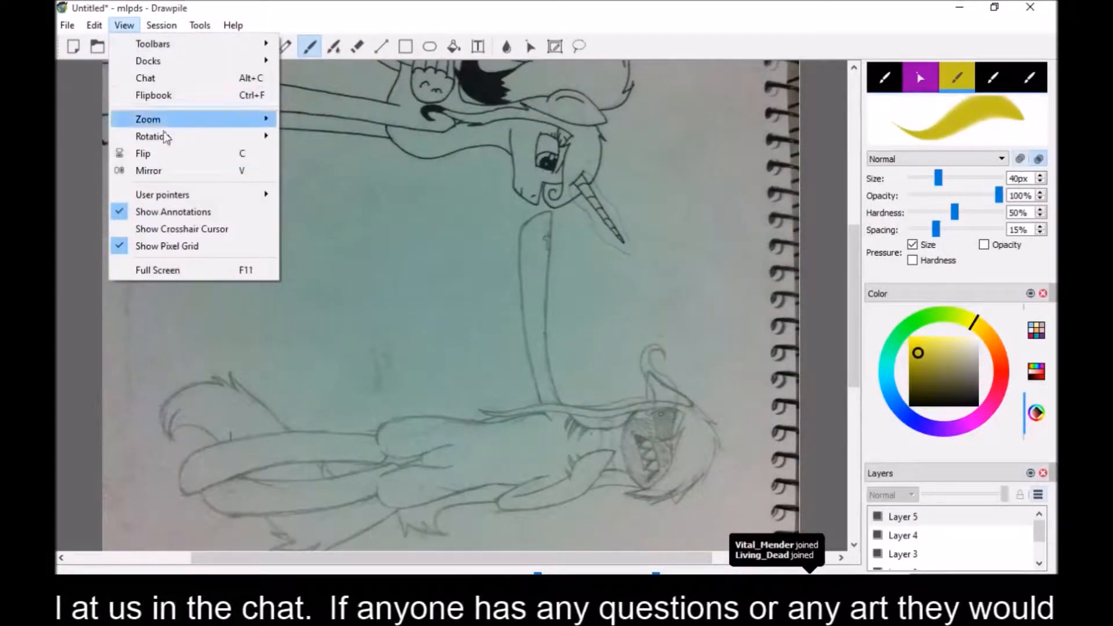
mouse_move(151, 139)
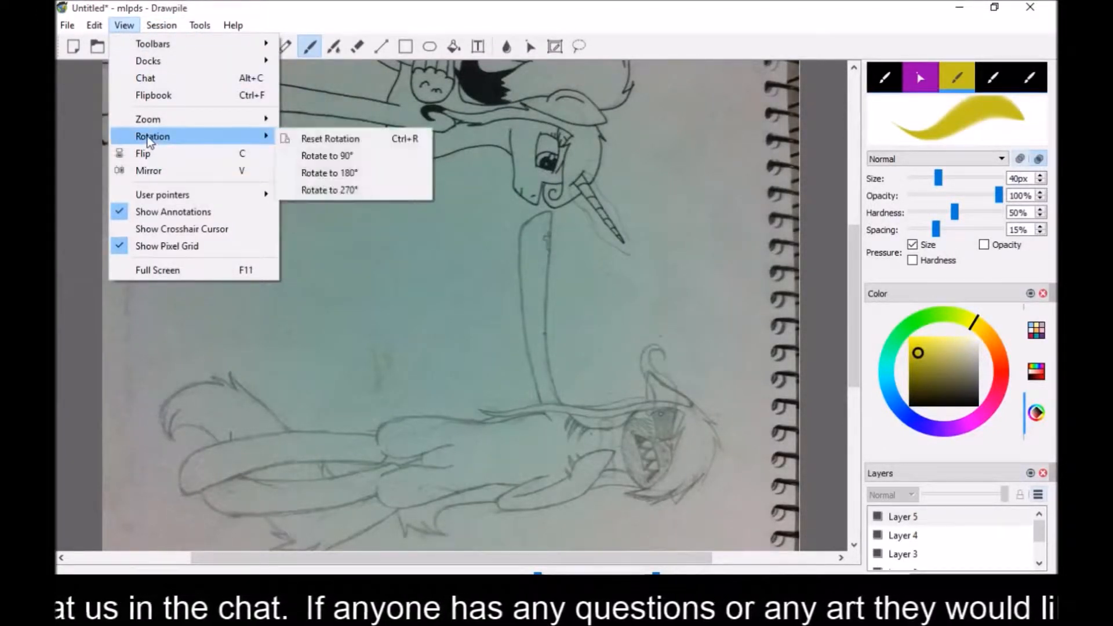
left_click(333, 192)
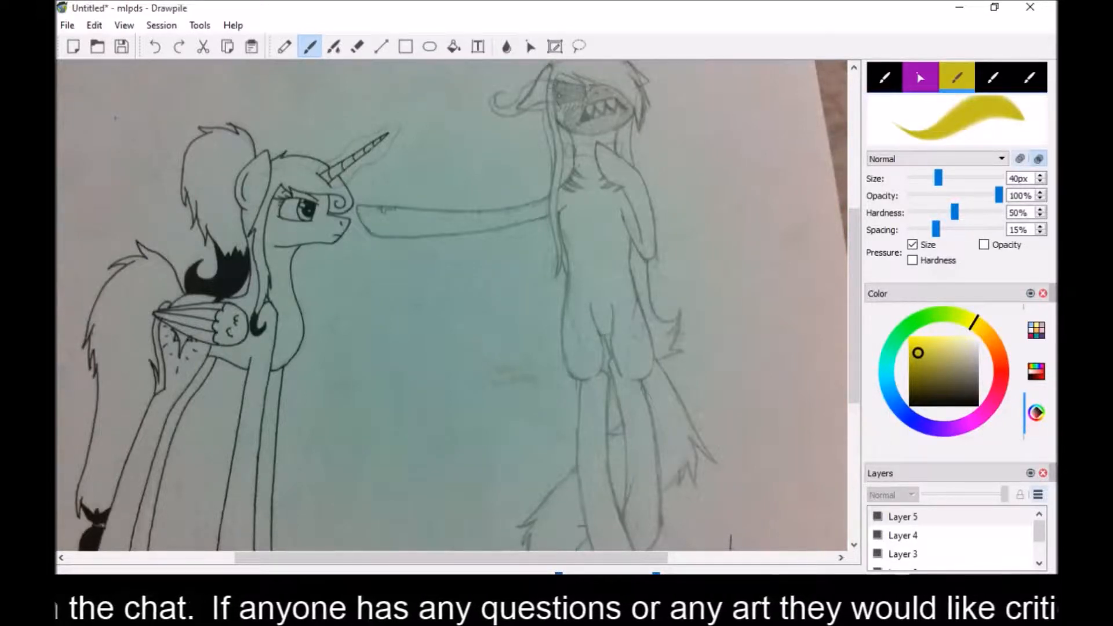
Switch to the browser and close both otherlinks wiki pages and the AMG page
key("alt+Tab")
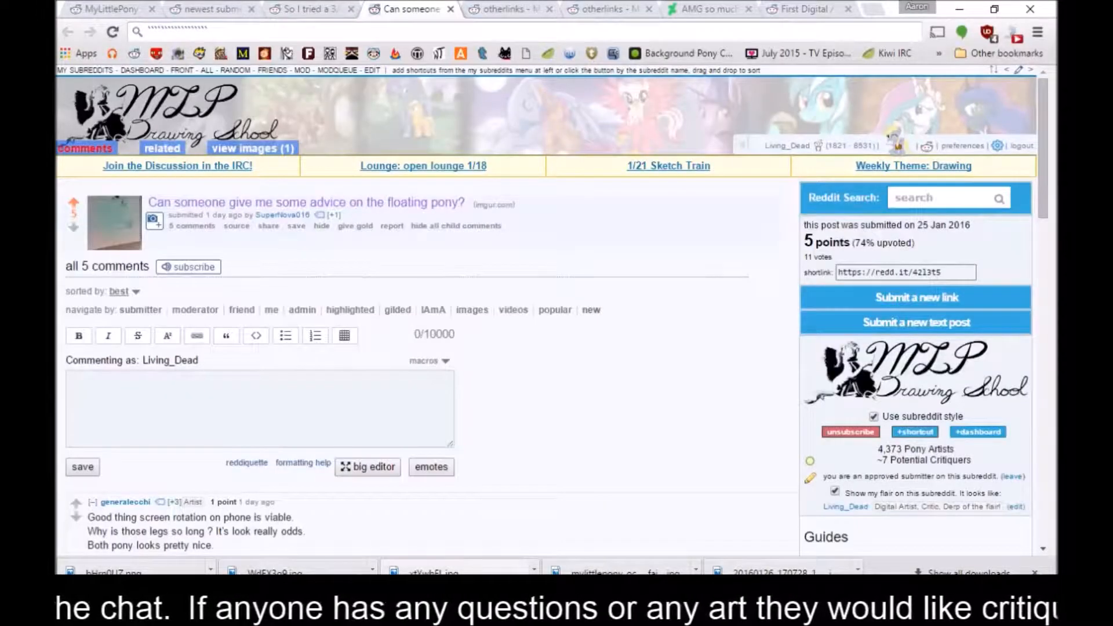
left_click(514, 7)
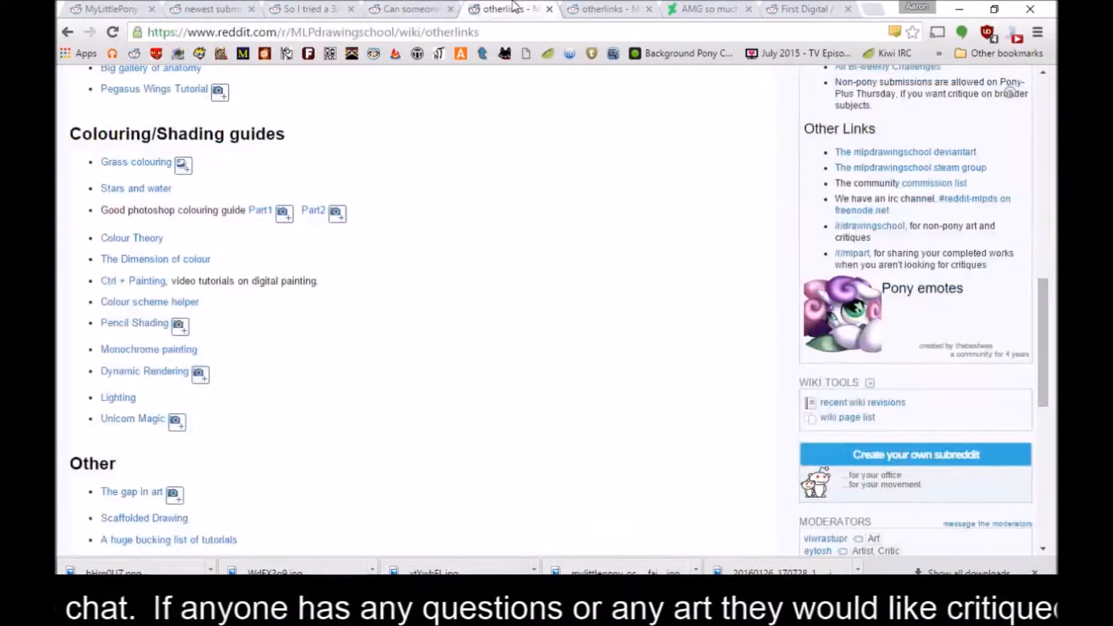
left_click(548, 9)
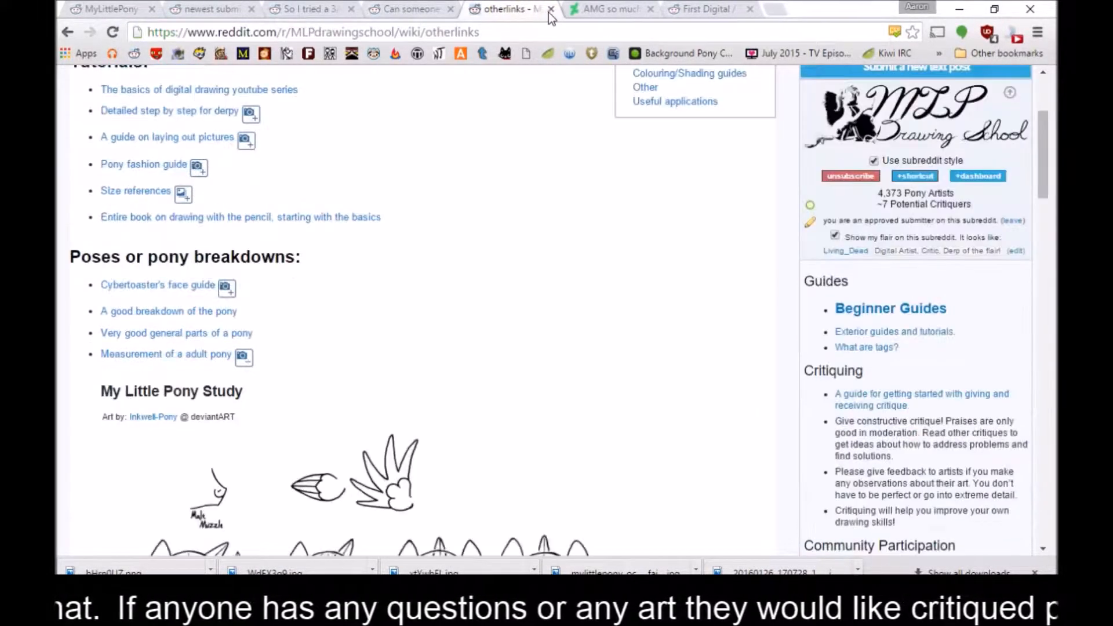
left_click(548, 9)
left_click(551, 9)
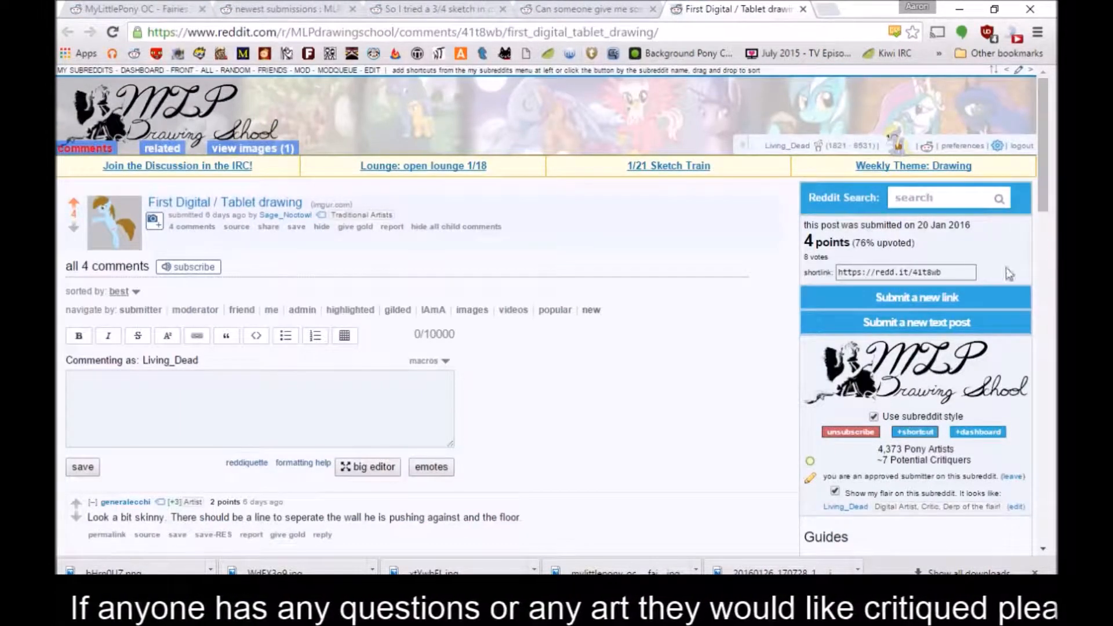
Copy the shortlink of the First Digital / Tablet drawing post and send it to the Art channel in Mumble
left_click(937, 272)
key("ctrl+c")
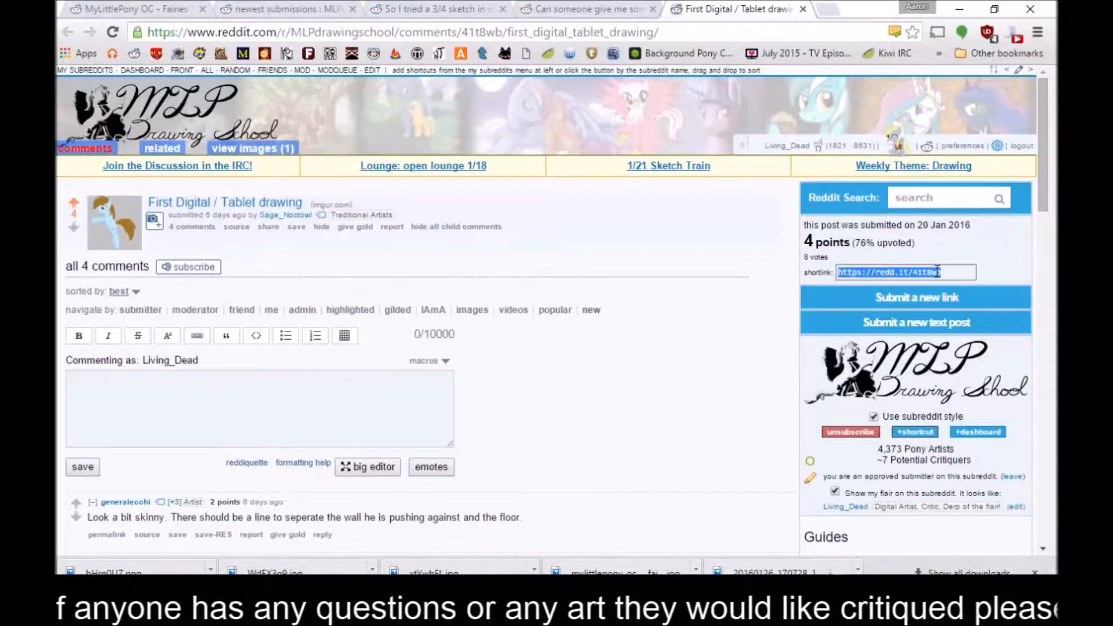
key("alt+Tab")
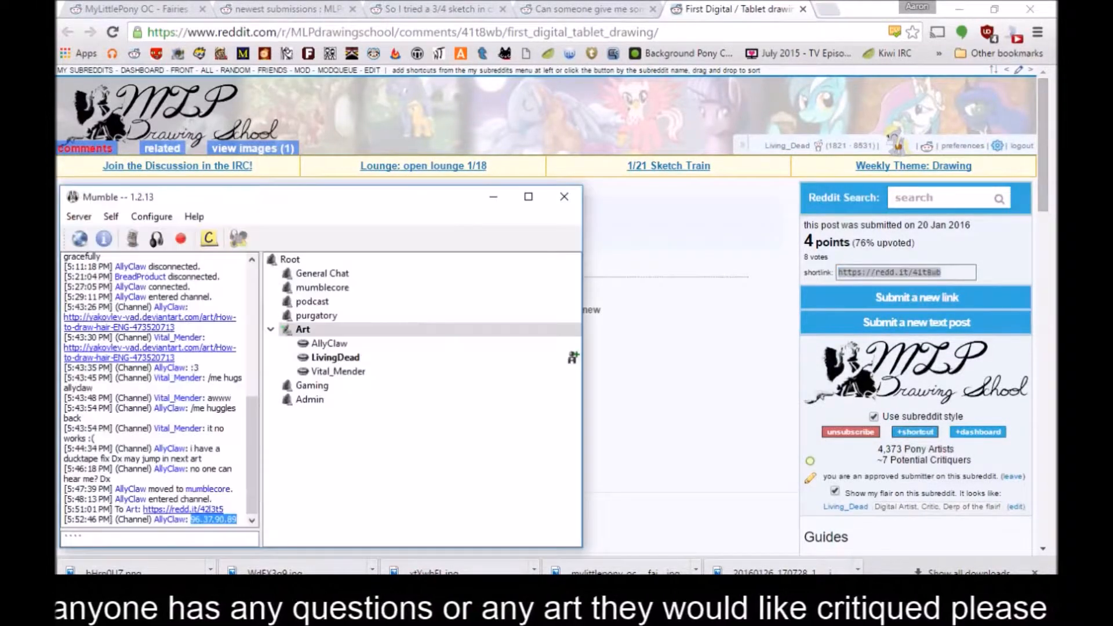
left_click(241, 537)
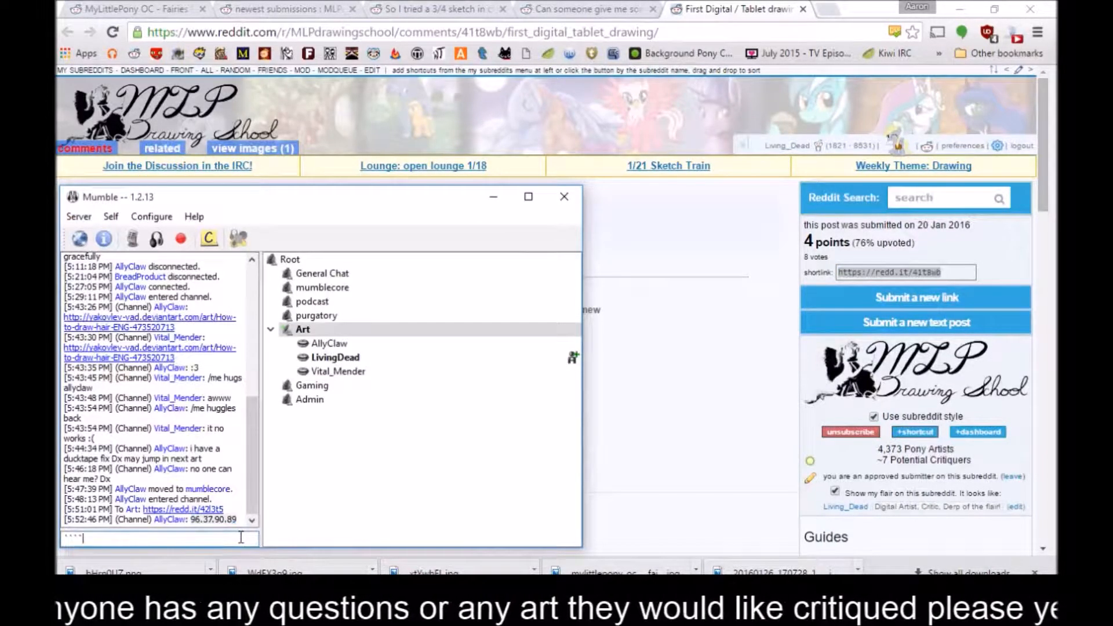
key("ctrl+v")
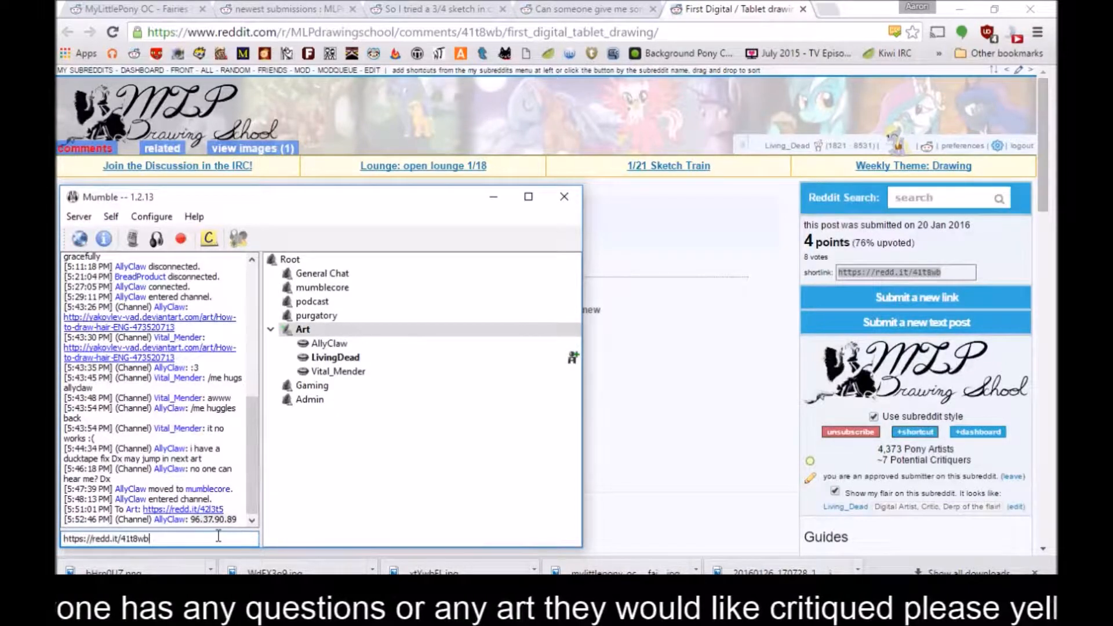
key("Return")
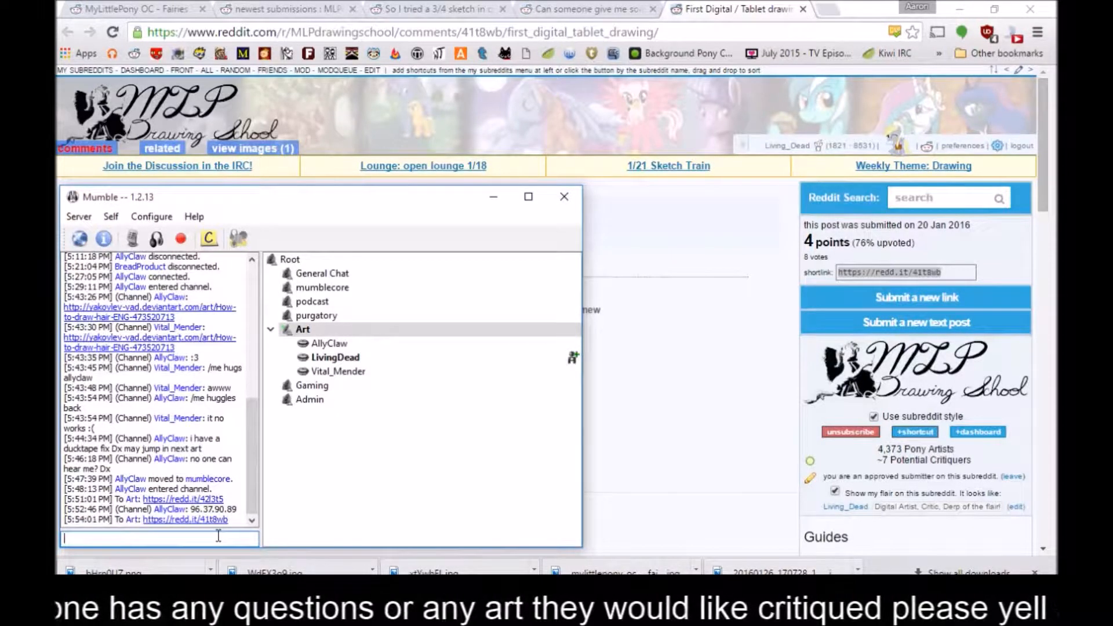
Copy the shortlink of the 3/4 sketch in classic G4 post and send it to the Art channel in Mumble
left_click(416, 6)
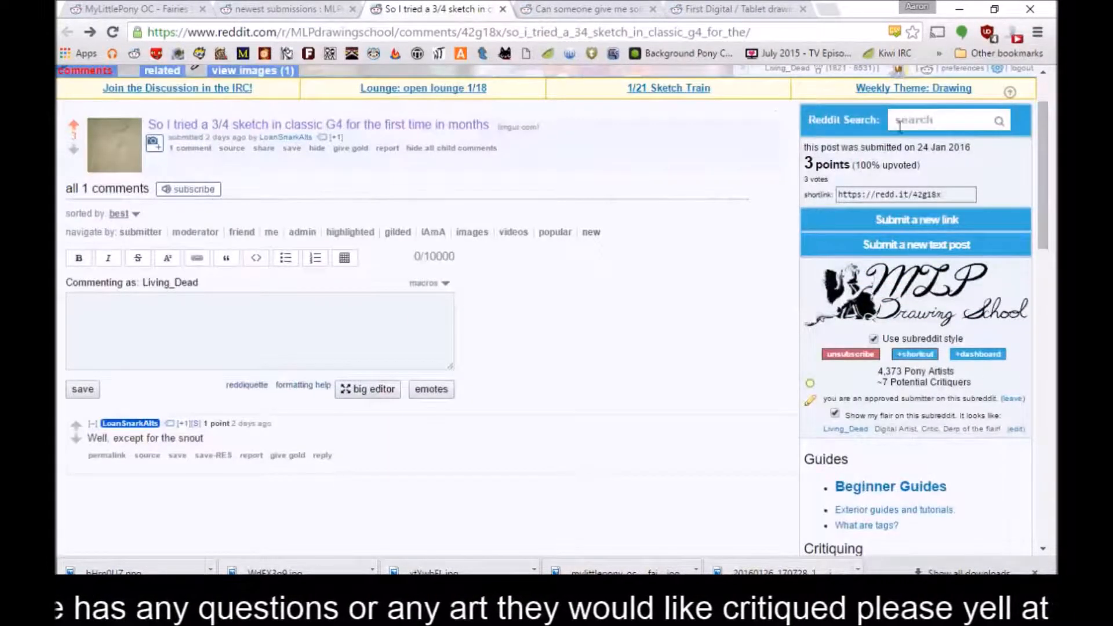
left_click(933, 195)
key("ctrl+c")
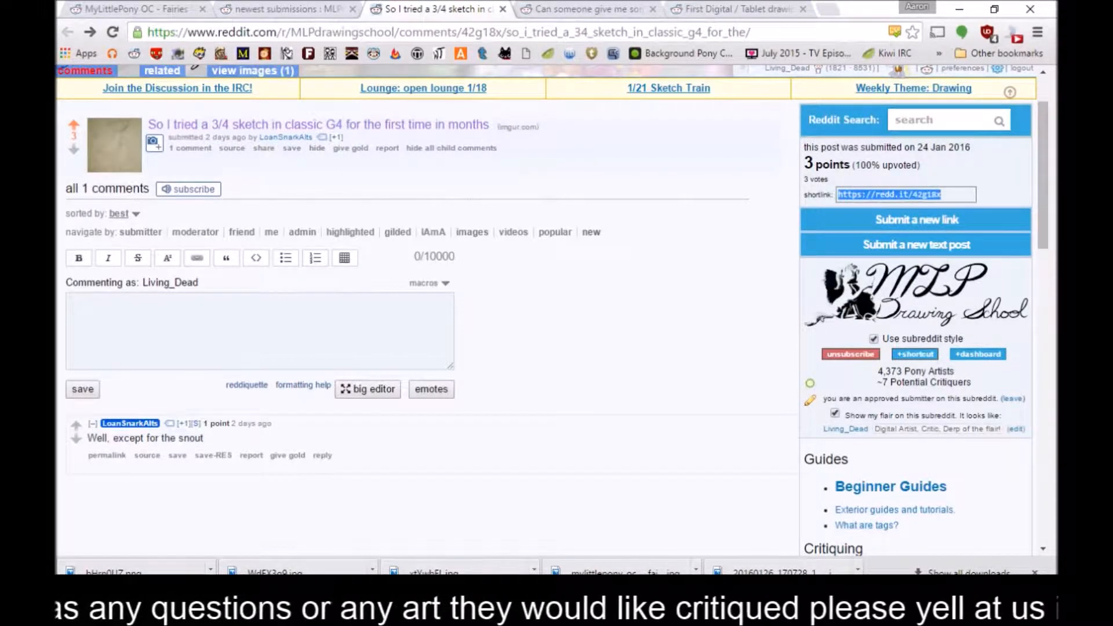
key("alt+Tab")
key("ctrl+v")
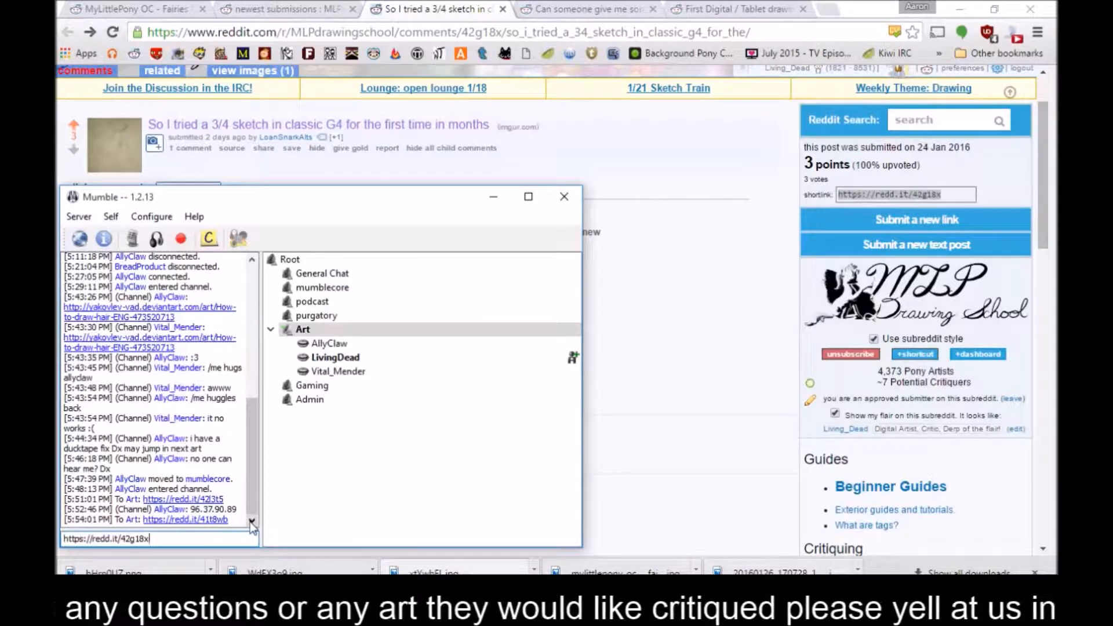
key("Return")
Copy the shortlink of the MyLittlePony OC - Fairies Wander post and send it to the Art channel in Mumble
left_click(273, 7)
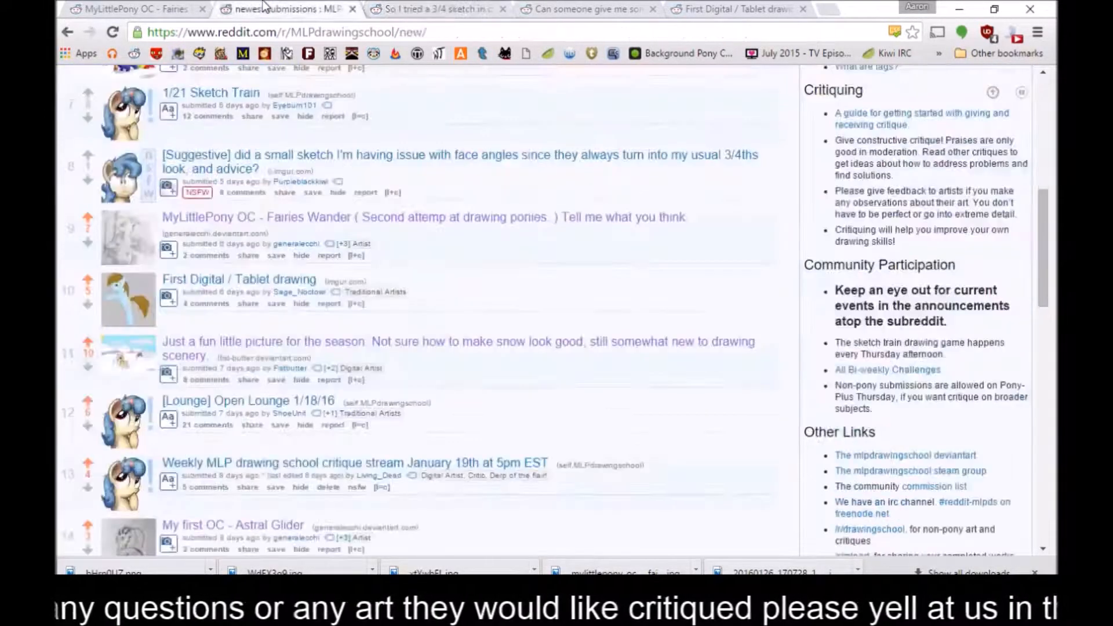
left_click(179, 8)
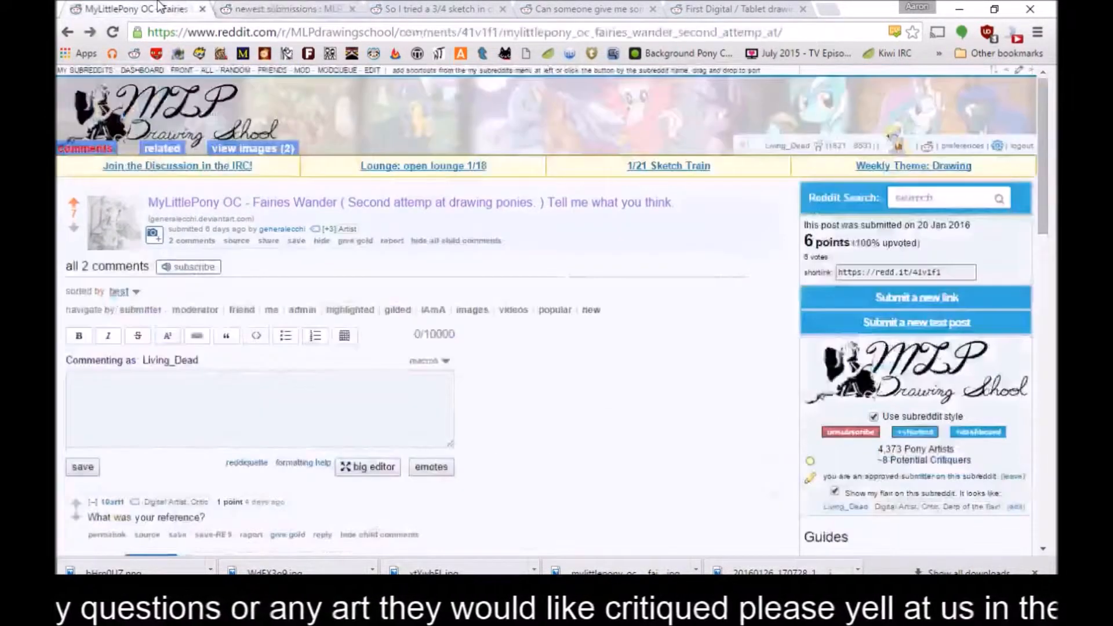
left_click(901, 272)
key("ctrl+c")
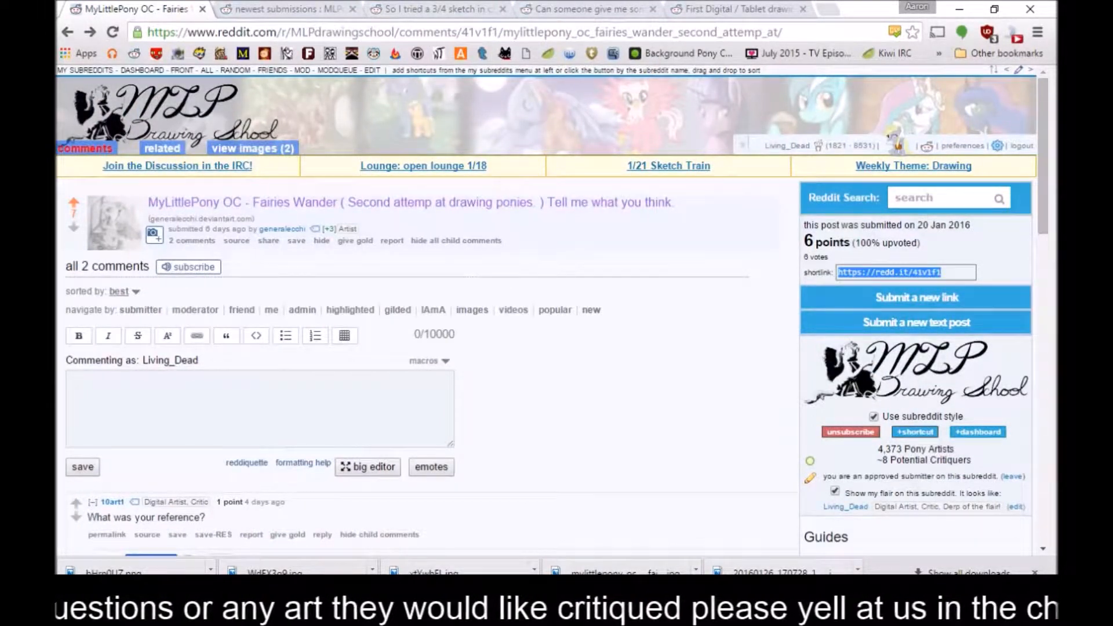
key("alt+Tab")
key("ctrl+v")
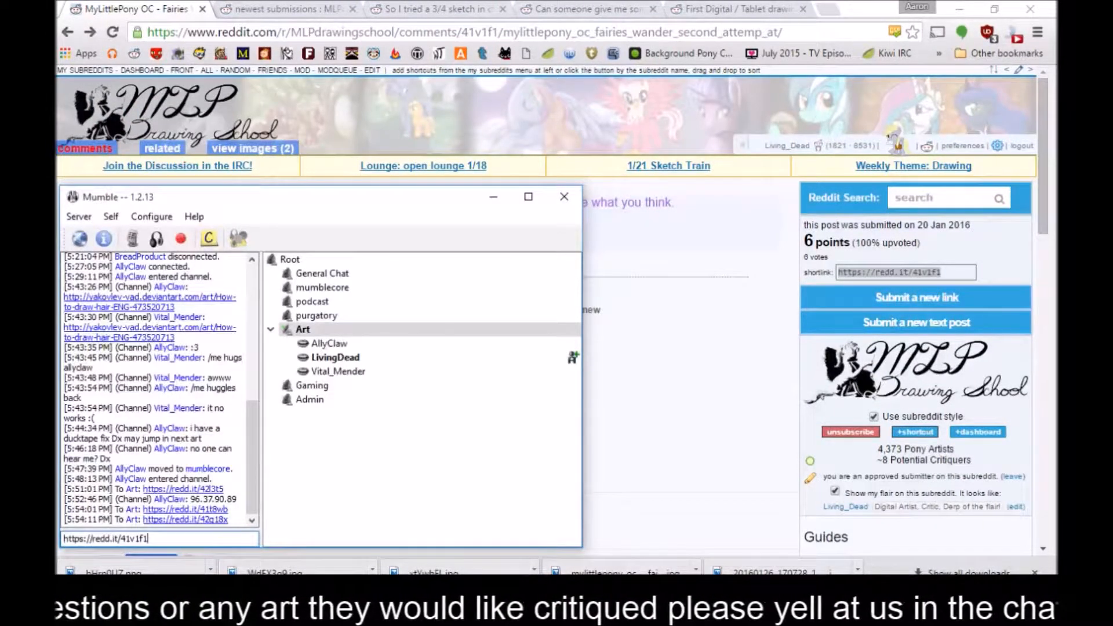
key("Return")
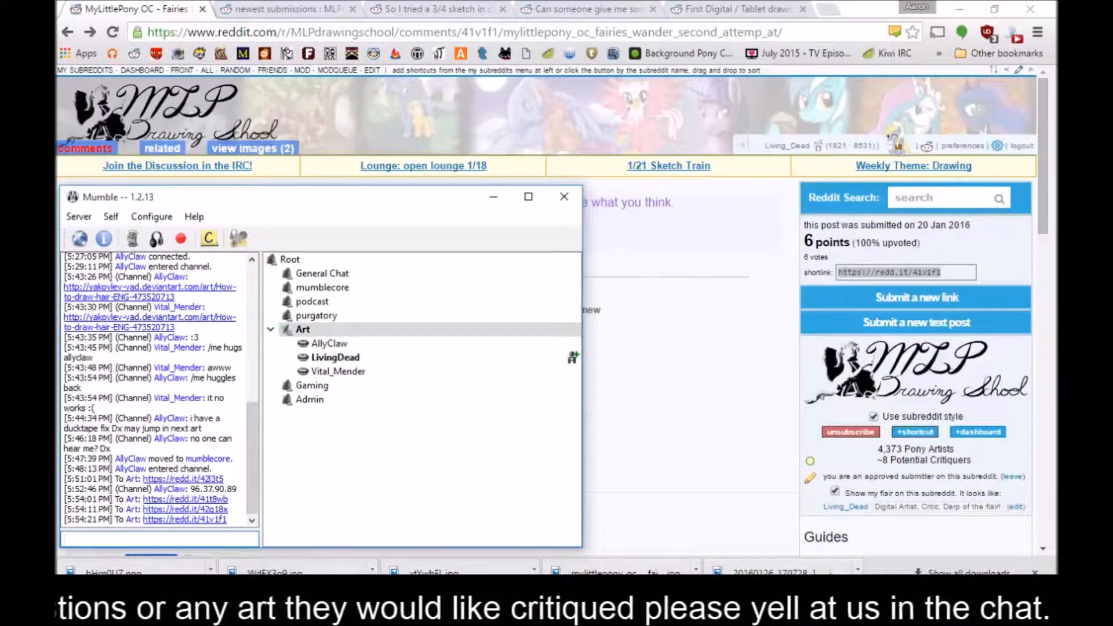
key("alt+Tab")
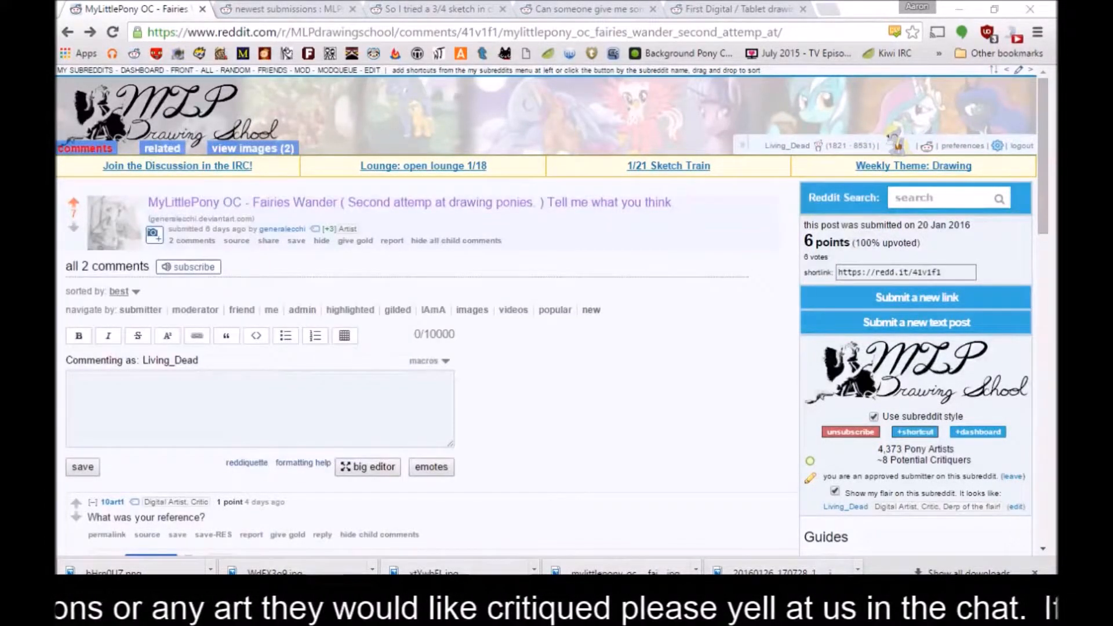
Check the stream in Open Broadcaster Software, and return to Drawpile to bring both ponies fully into view
left_click(559, 614)
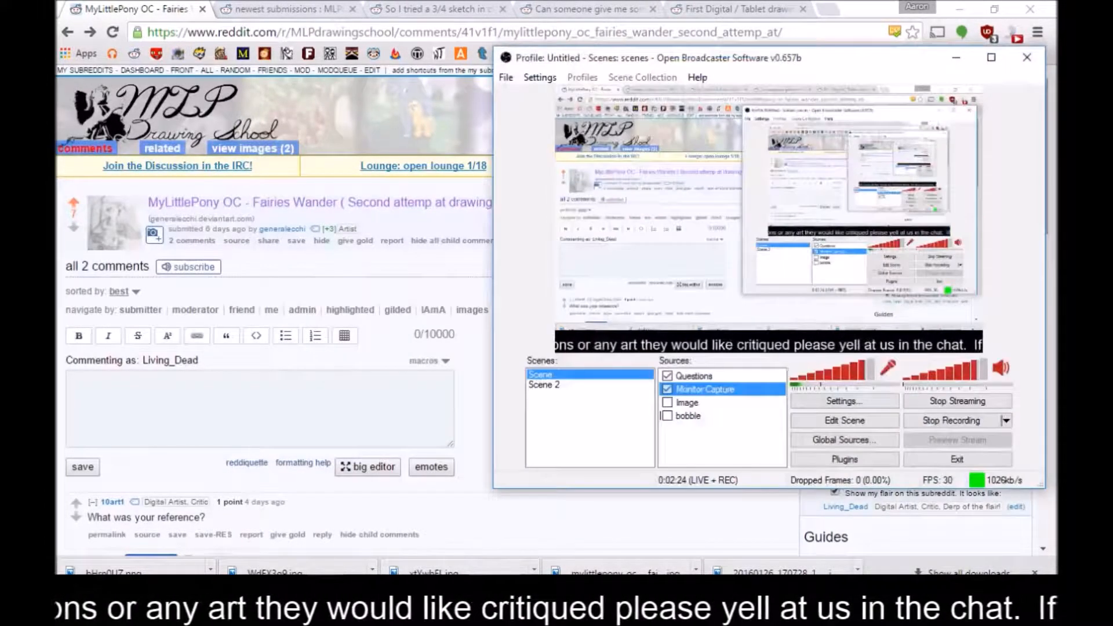
left_click(552, 538)
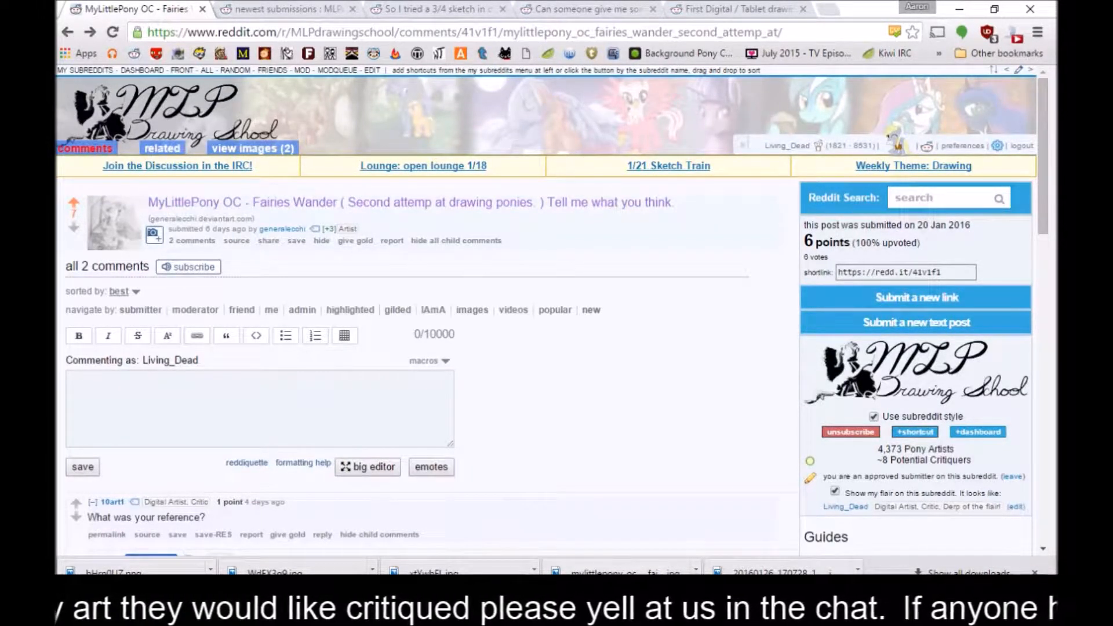
left_click(608, 611)
mouse_move(645, 611)
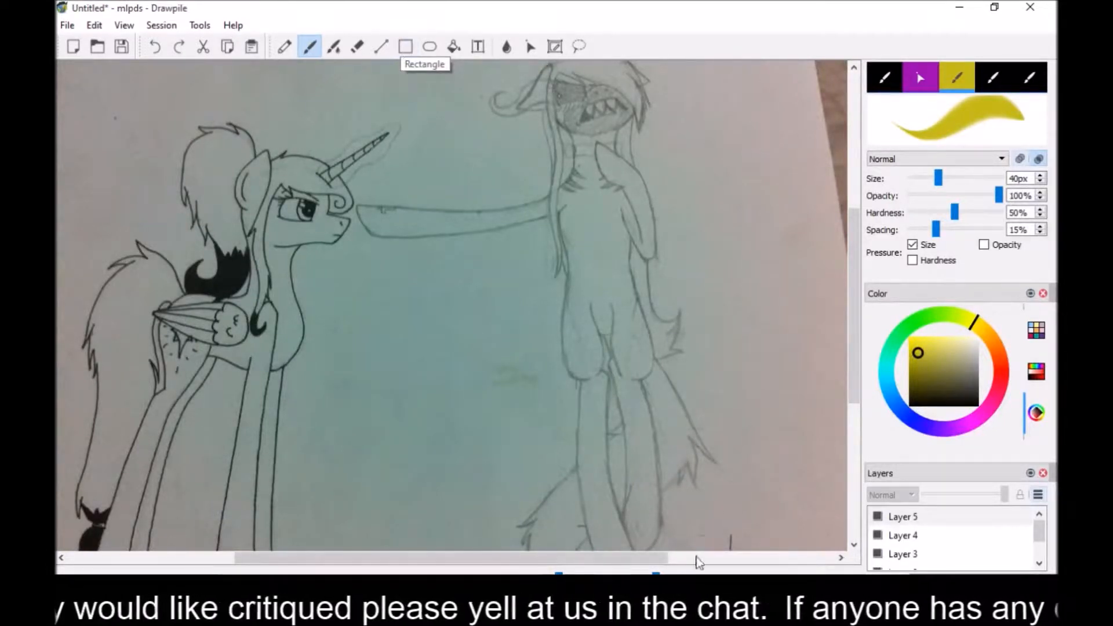
left_click(637, 580)
left_click(637, 579)
left_click_drag(592, 554, 551, 555)
mouse_move(606, 614)
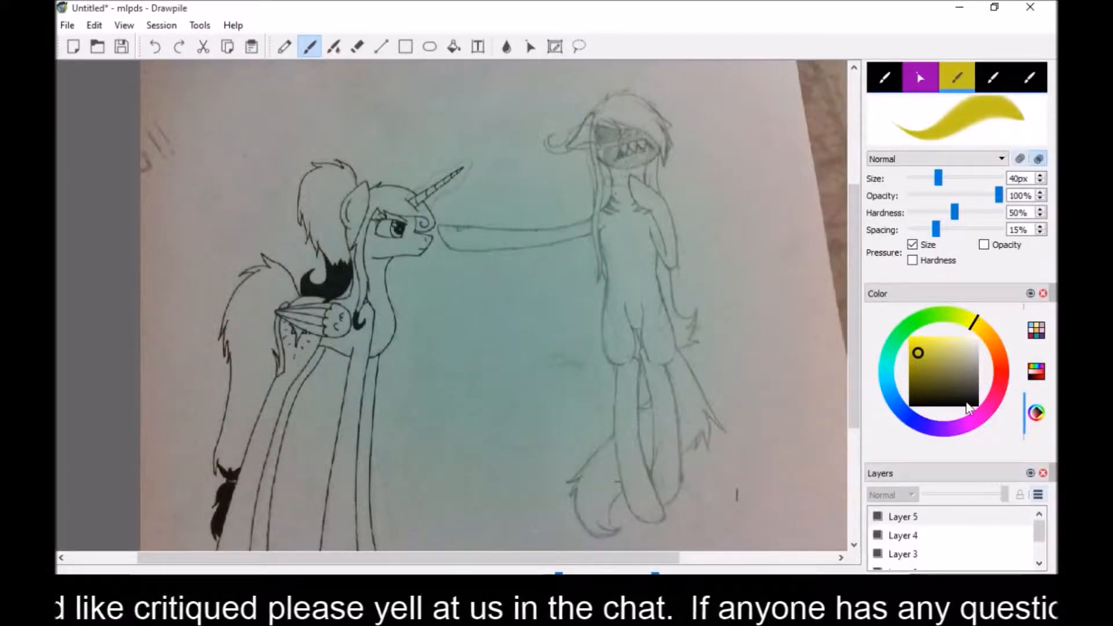
Switch to the browser to review the post asking for advice on the floating pony, and return to Drawpile
key("alt+Tab")
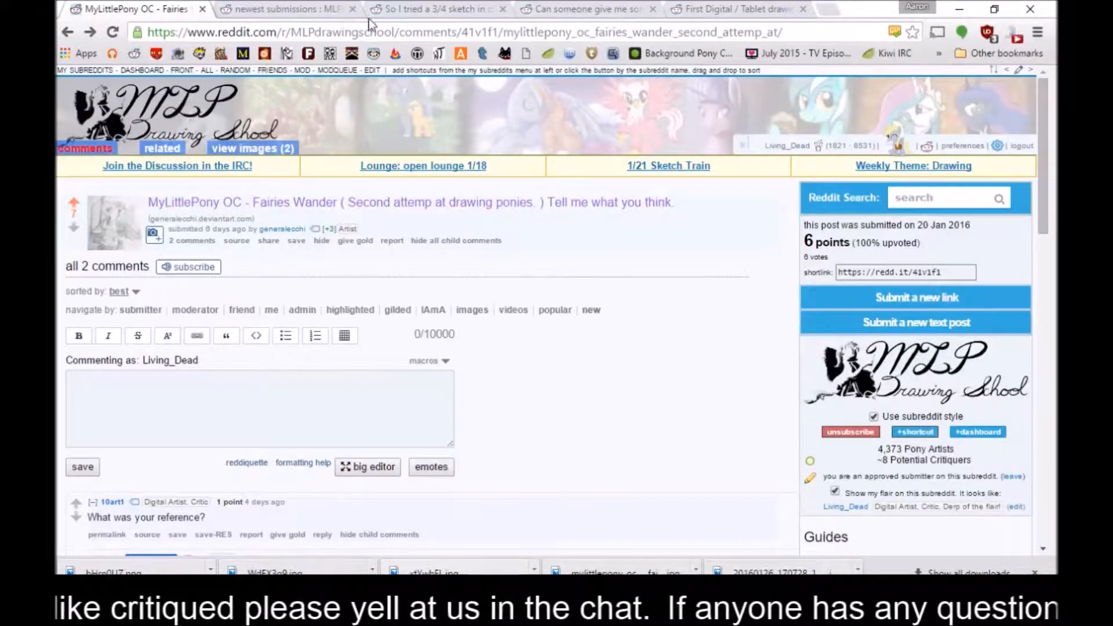
left_click(394, 14)
left_click(548, 3)
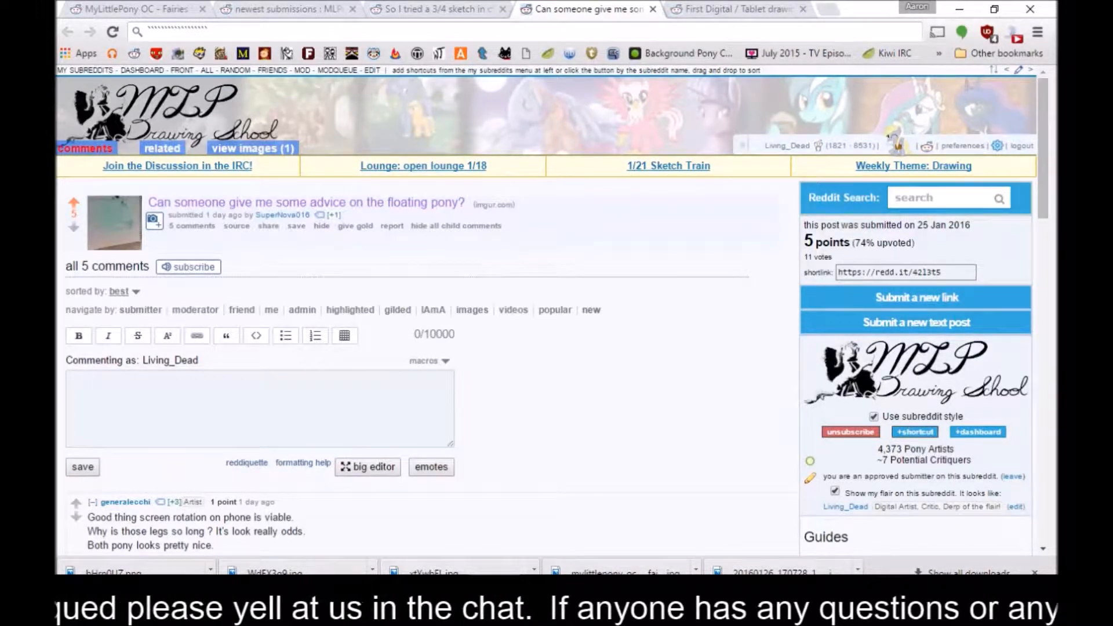
left_click(959, 10)
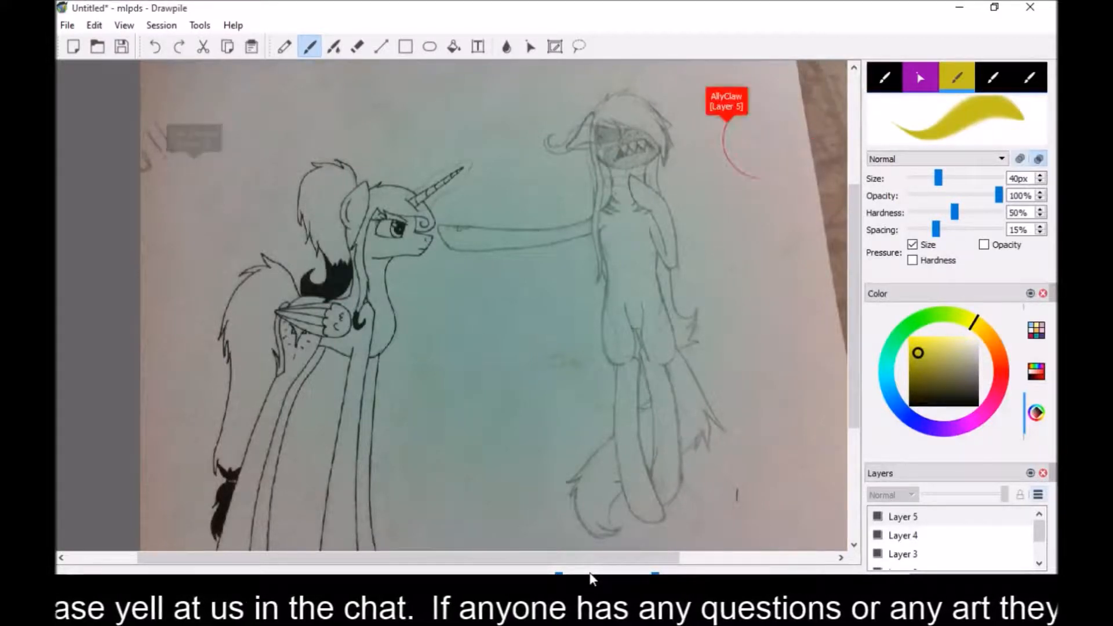
Check the live stream status in Open Broadcaster Software and return to the Drawpile canvas
left_click(646, 614)
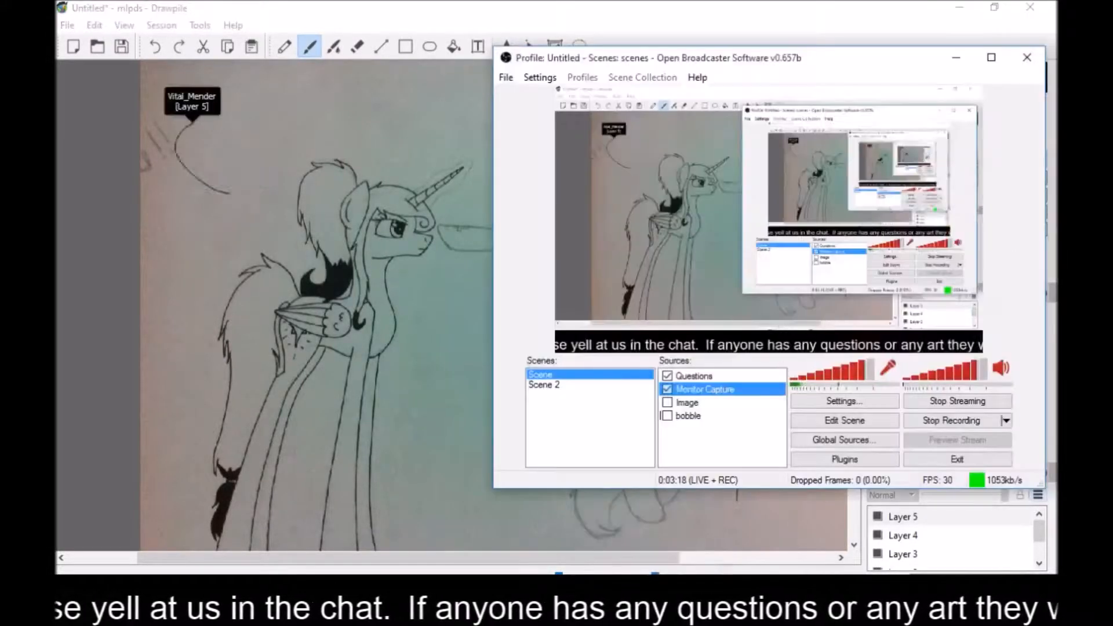
left_click(444, 20)
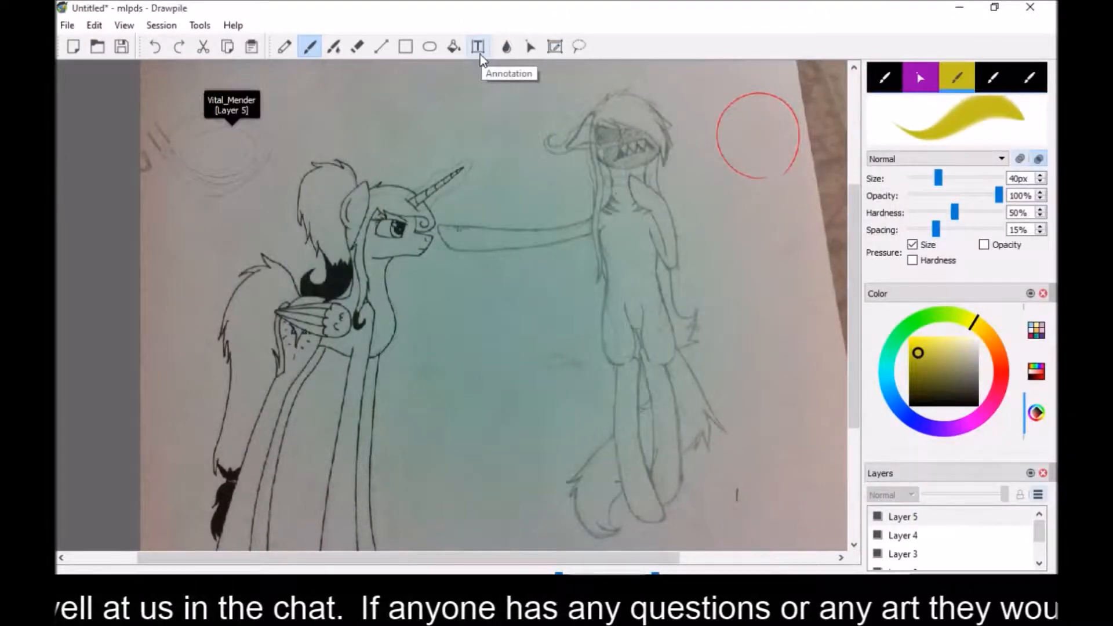
mouse_move(858, 303)
left_mouse_down()
mouse_move(859, 268)
mouse_move(857, 301)
left_mouse_up()
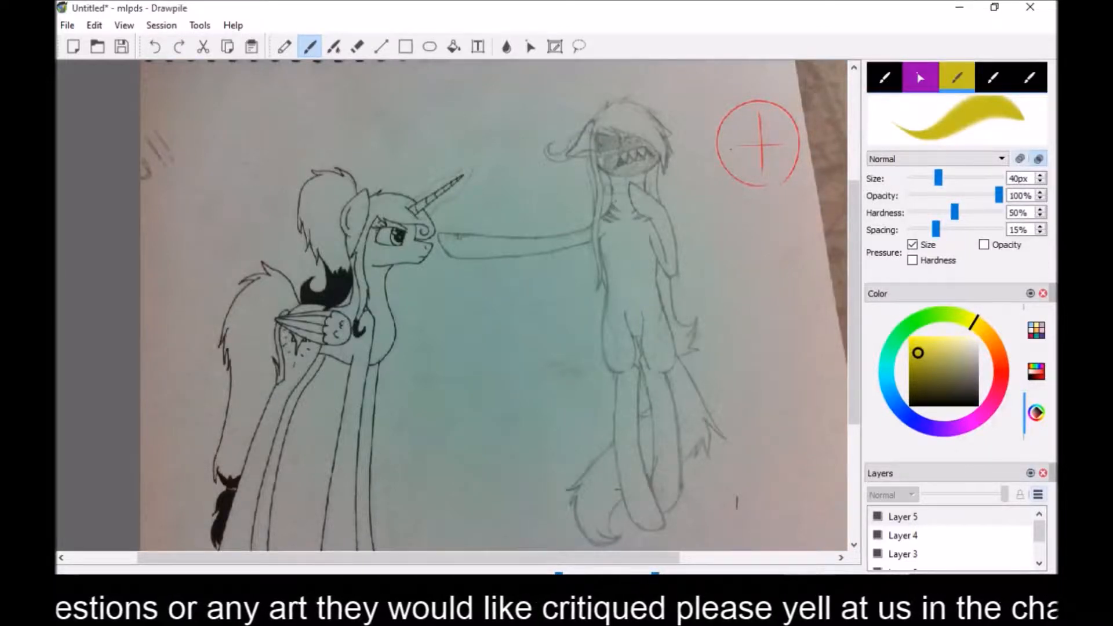
Check the Mumble chat and the stream's audio levels in Open Broadcaster Software, and return to the ponies in Drawpile
left_click(532, 587)
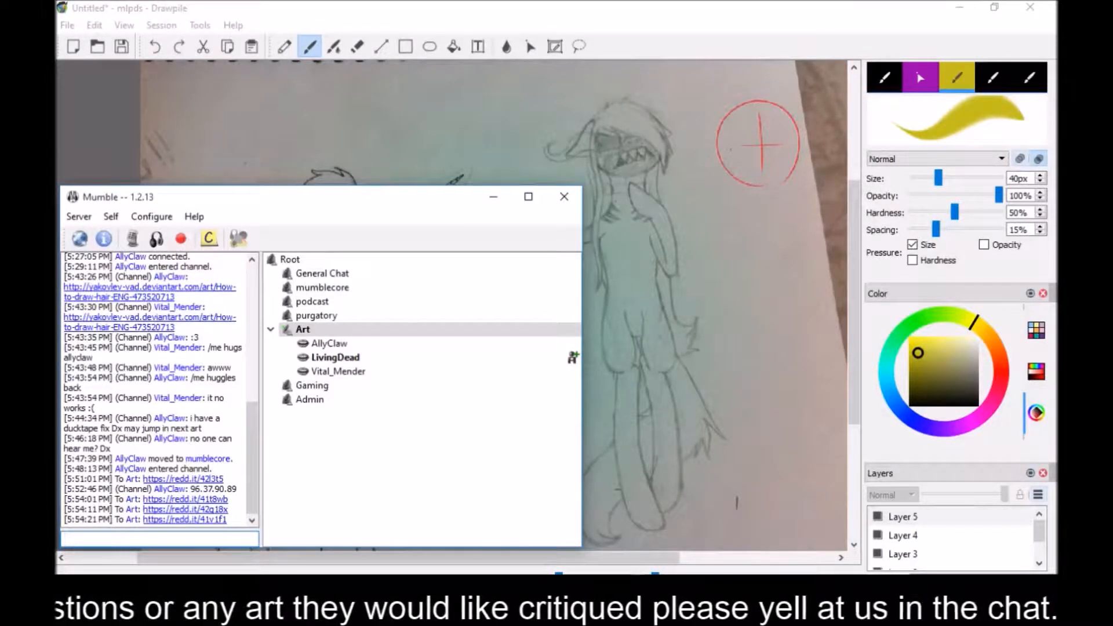
left_click(532, 585)
left_click(647, 570)
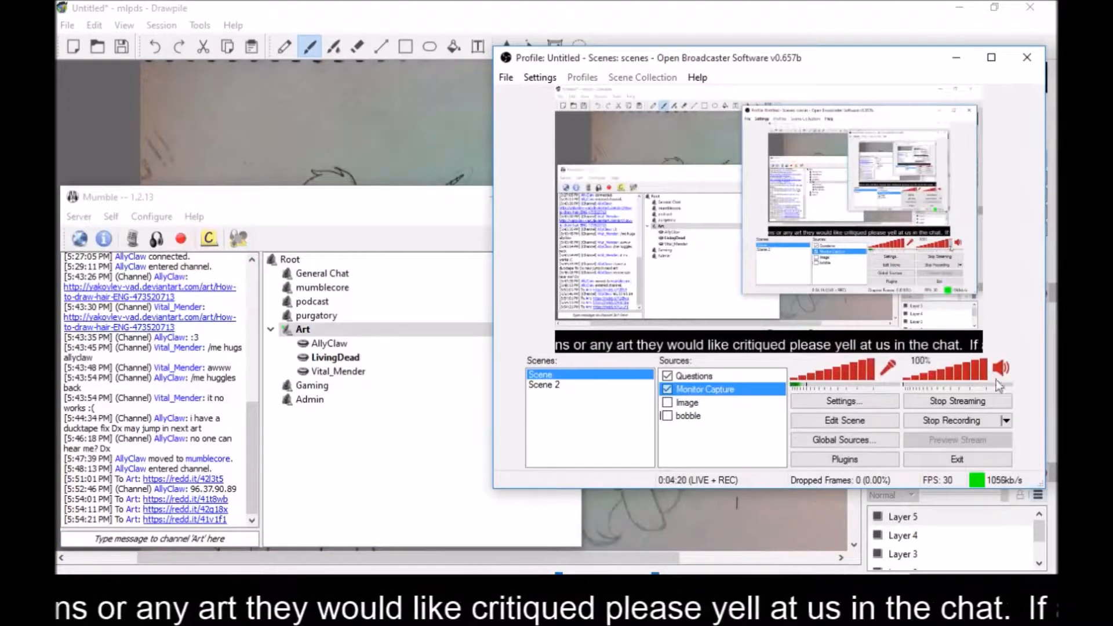
left_click(416, 38)
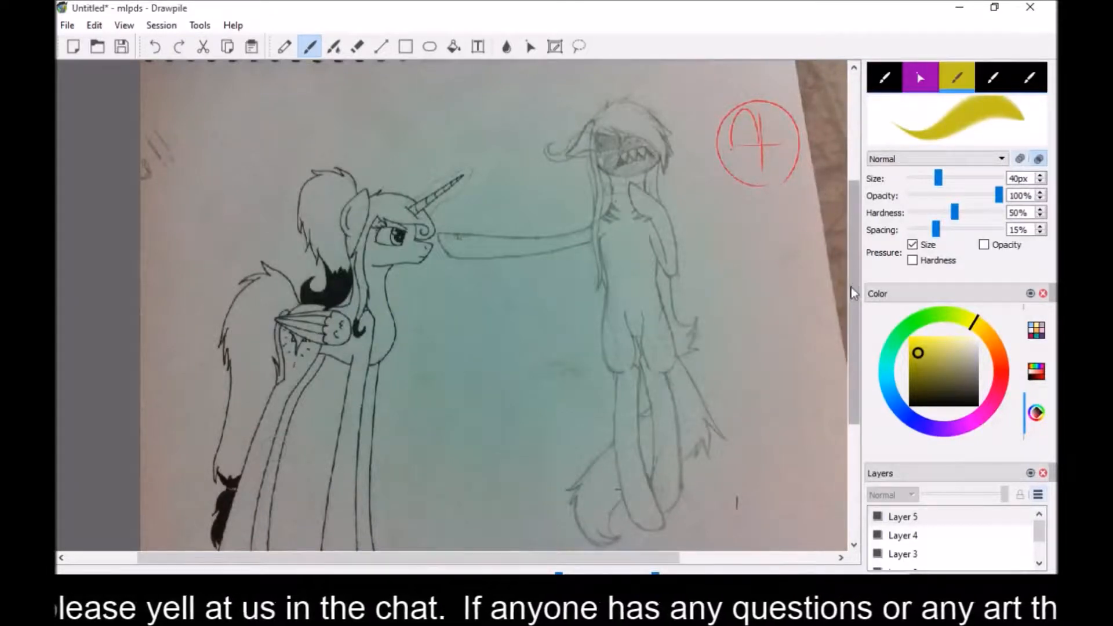
scroll(851, 319, "down", 2)
mouse_move(851, 323)
left_mouse_down()
mouse_move(851, 347)
mouse_move(848, 325)
left_mouse_up()
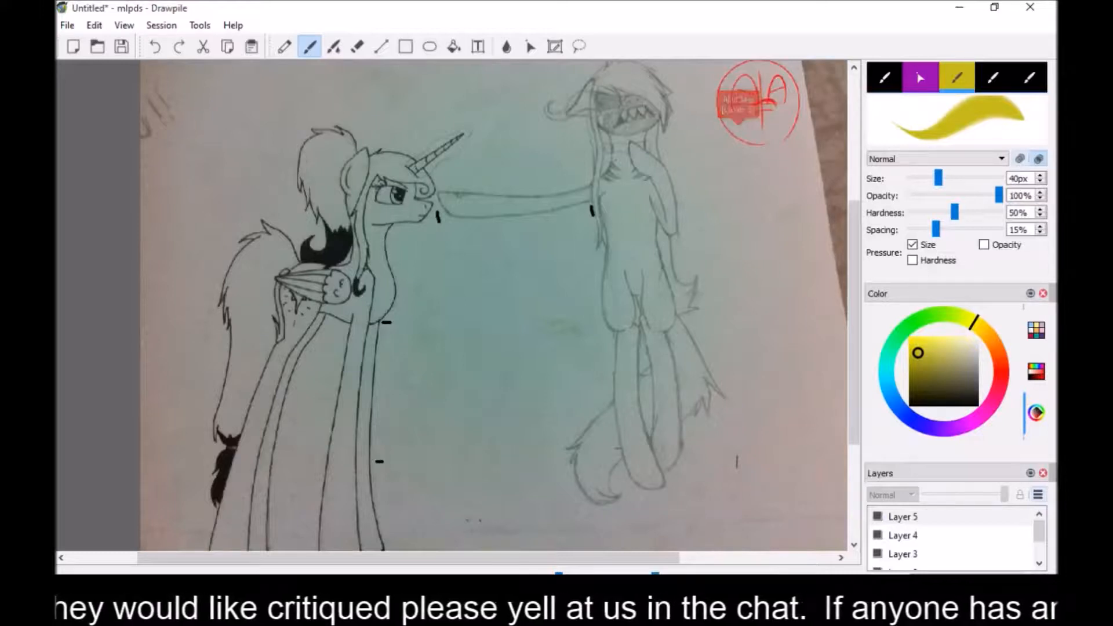
Switch to the laser pointer and zoom in on the floating pony's head for a close look at its face
left_click(530, 47)
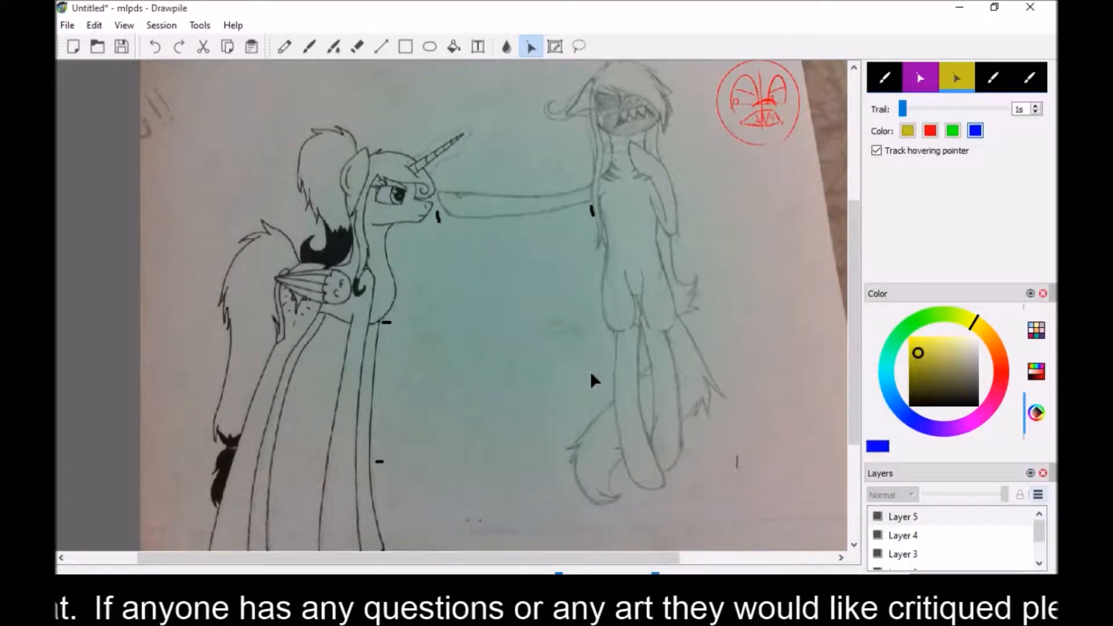
left_click_drag(861, 248, 863, 190)
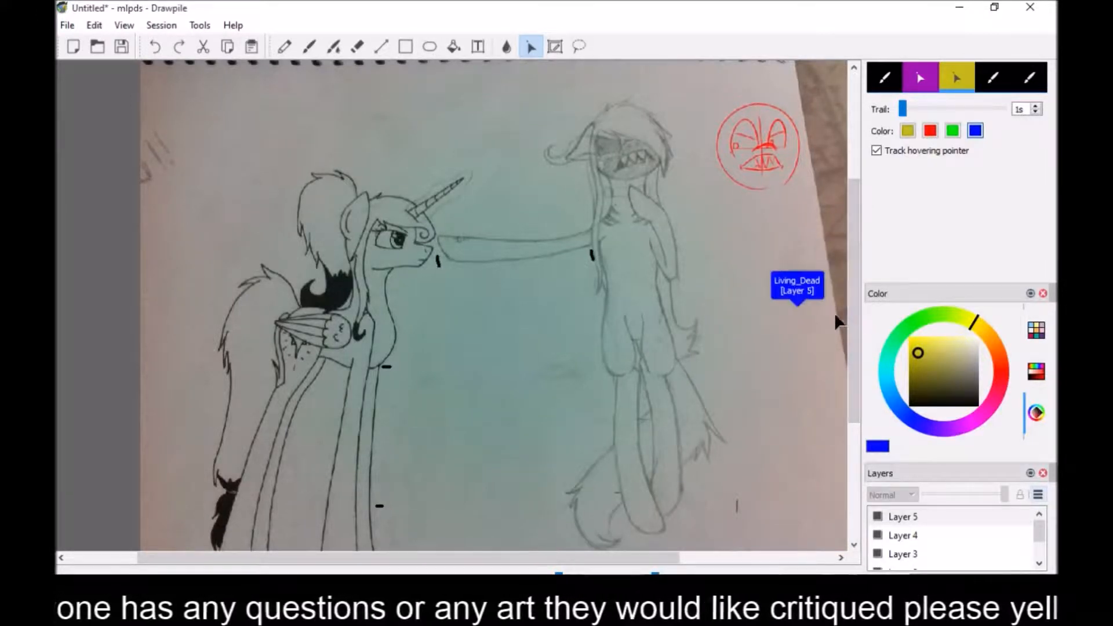
scroll(835, 296, "up", 2)
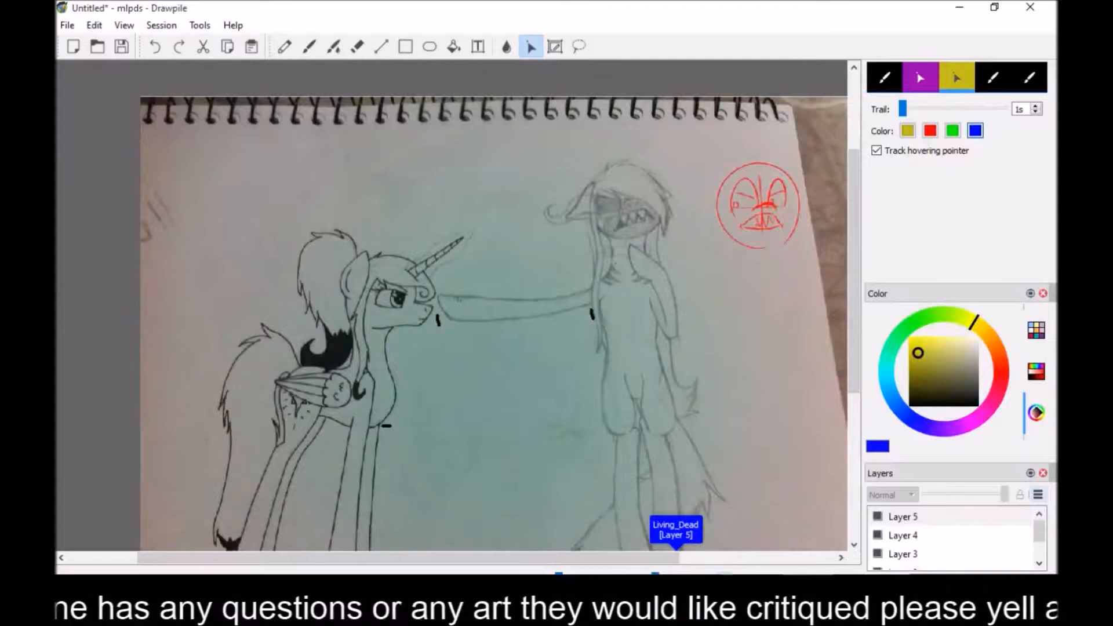
scroll(638, 528, "up", 5)
left_click_drag(480, 556, 590, 557)
scroll(453, 307, "up", 3)
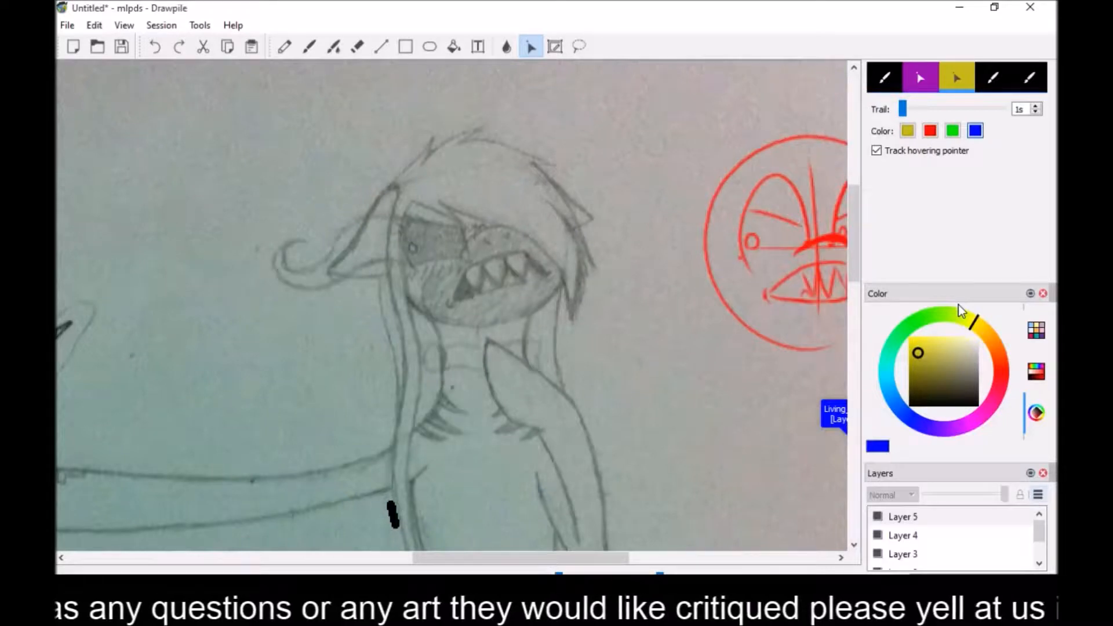
Set up a blue 4 px brush and draw a short curved stroke along the top of the floating pony's muzzle
left_click(898, 406)
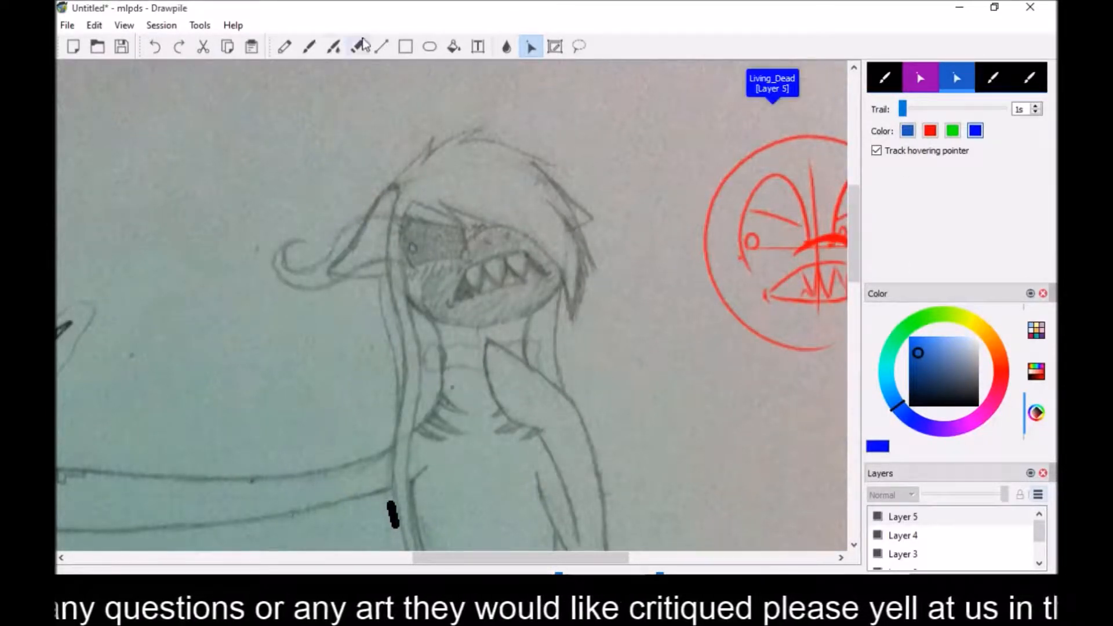
left_click(331, 48)
left_click(311, 48)
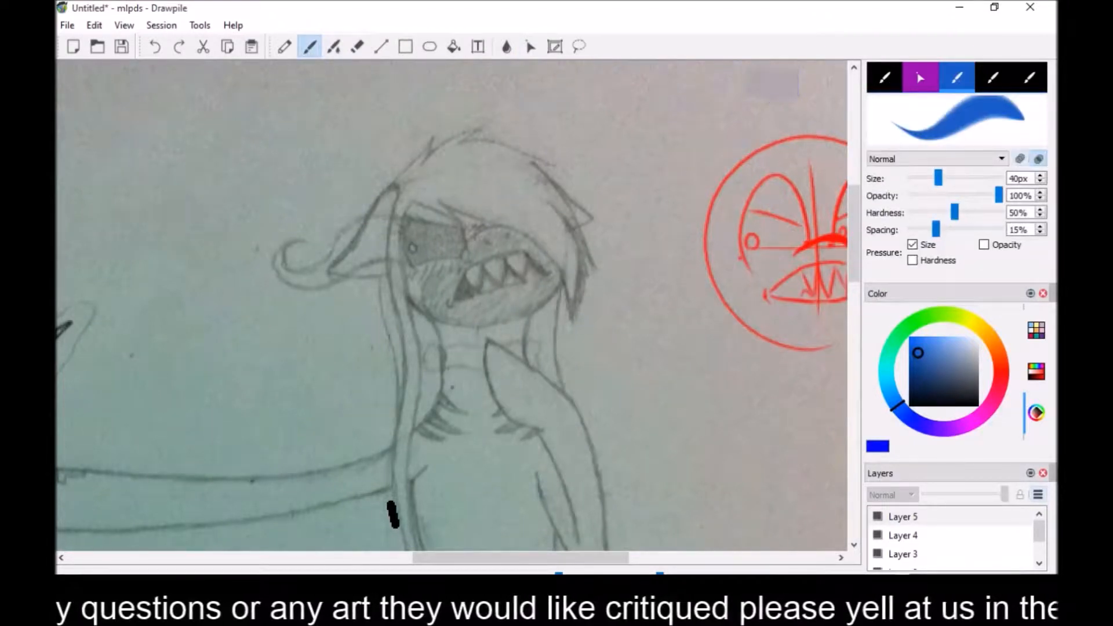
left_click(914, 179)
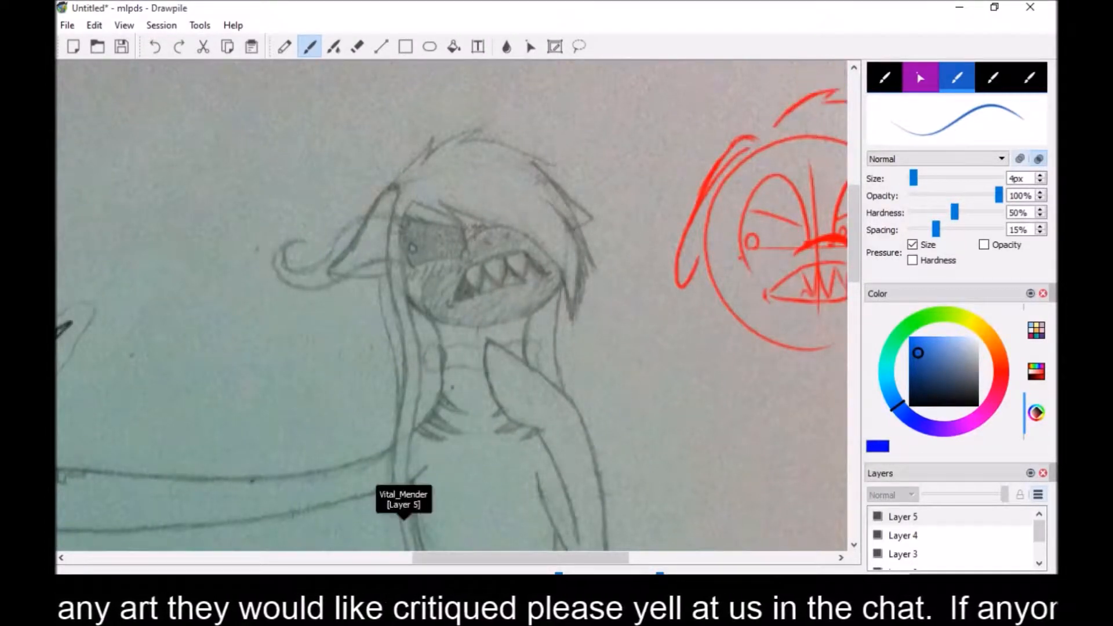
left_click_drag(484, 231, 510, 231)
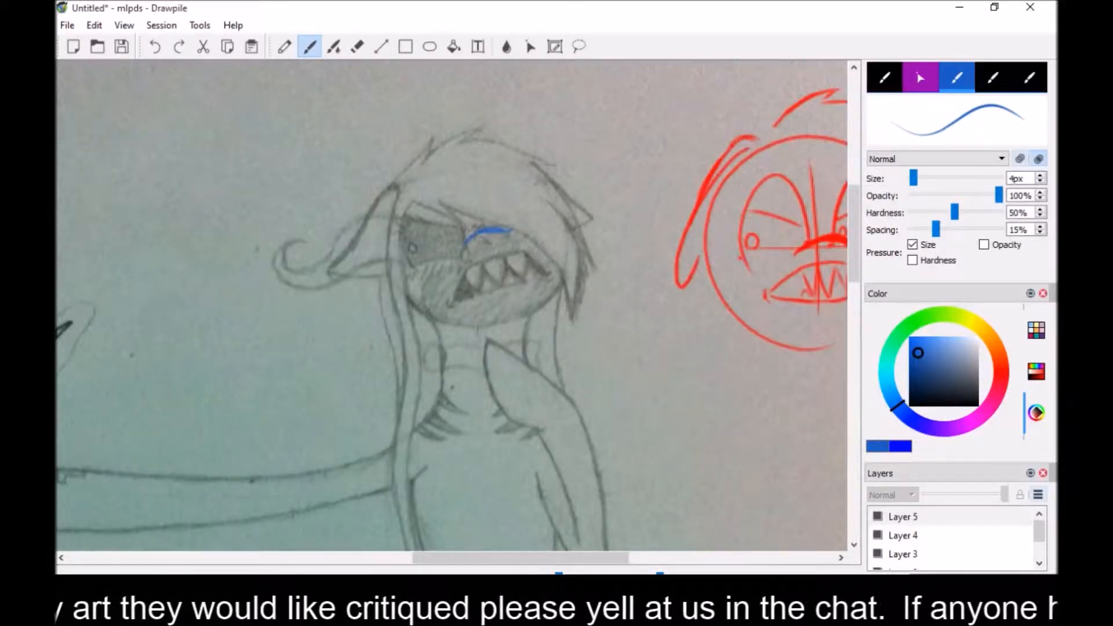
Extend the blue muzzle curve downward and sweep it beneath the shaded eye to the edge of the face
key("e")
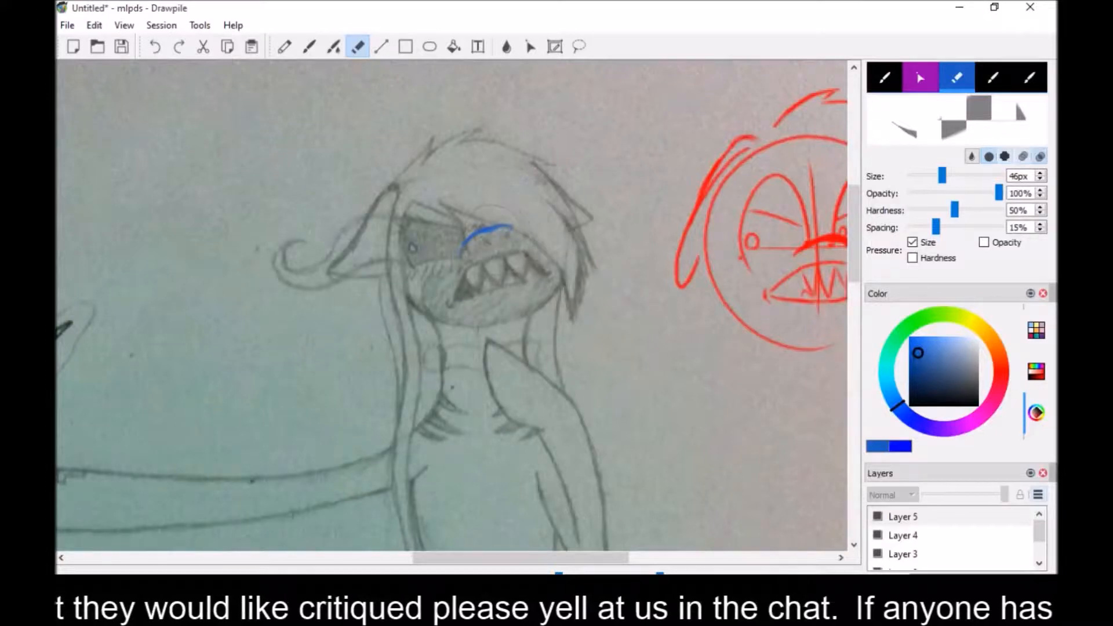
key("b")
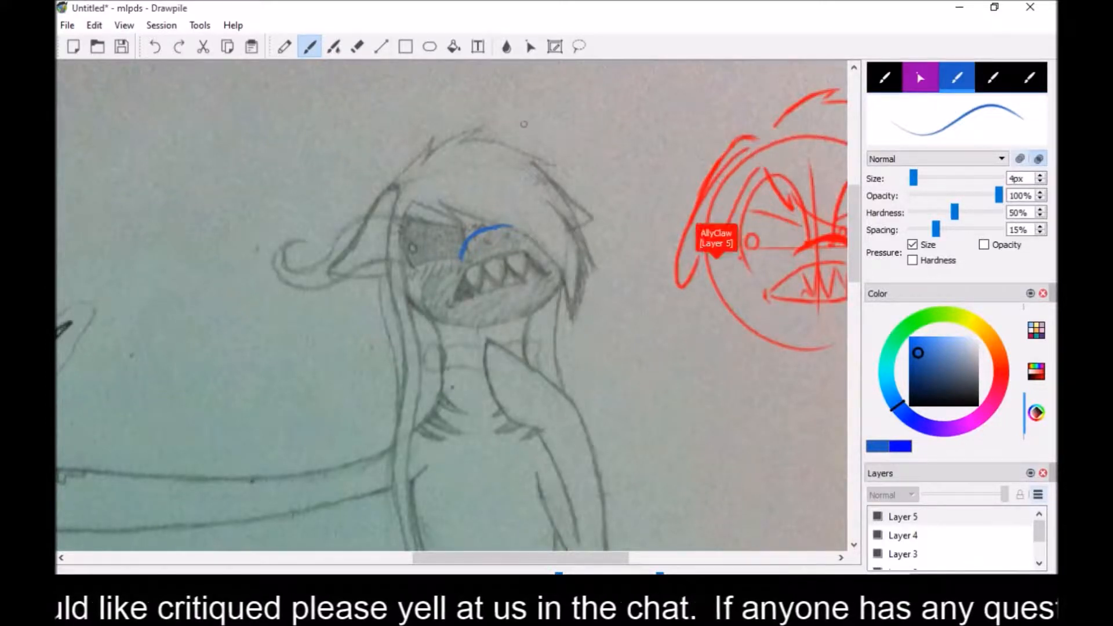
mouse_move(409, 266)
left_mouse_down()
mouse_move(454, 281)
mouse_move(444, 277)
left_mouse_up()
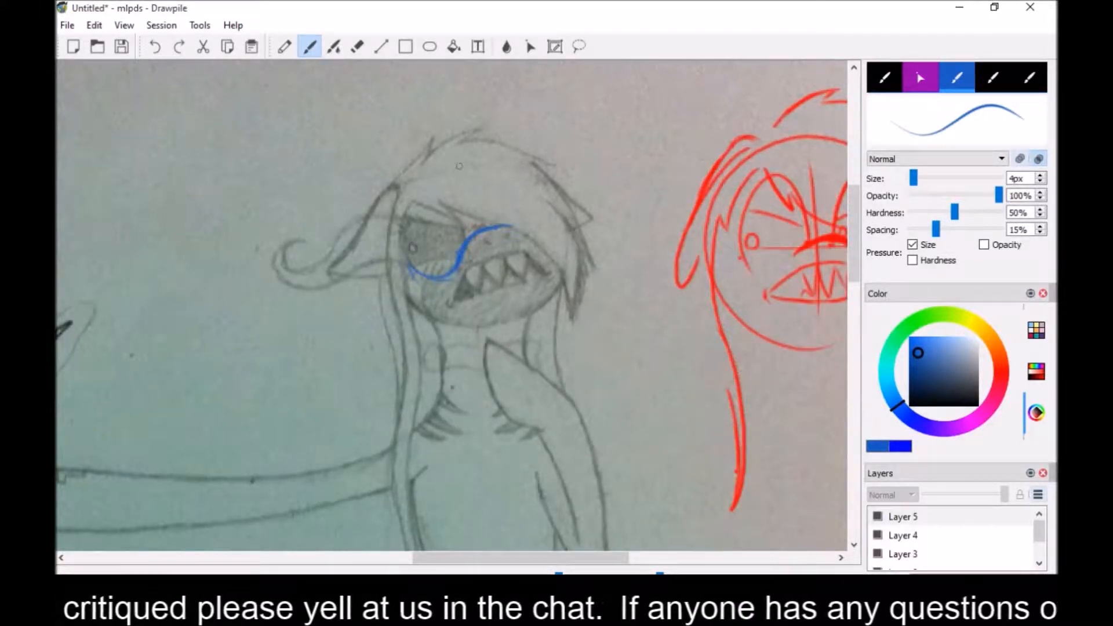
Choose a darker blue and draw correction strokes at the hair tip and a slanted guide line across the face
left_click(887, 389)
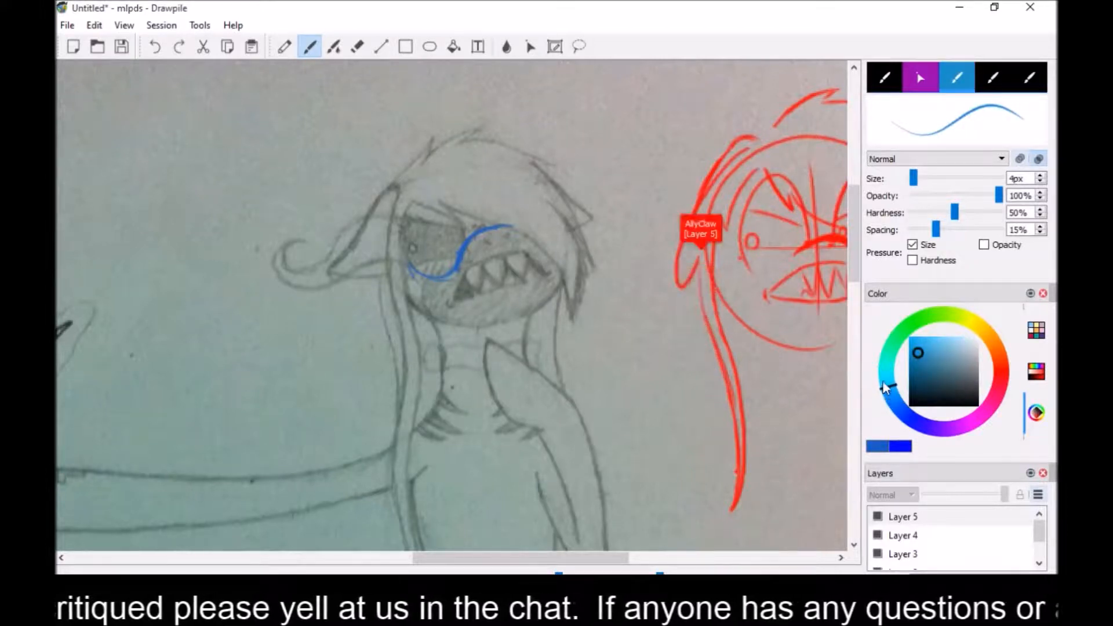
left_click(911, 359)
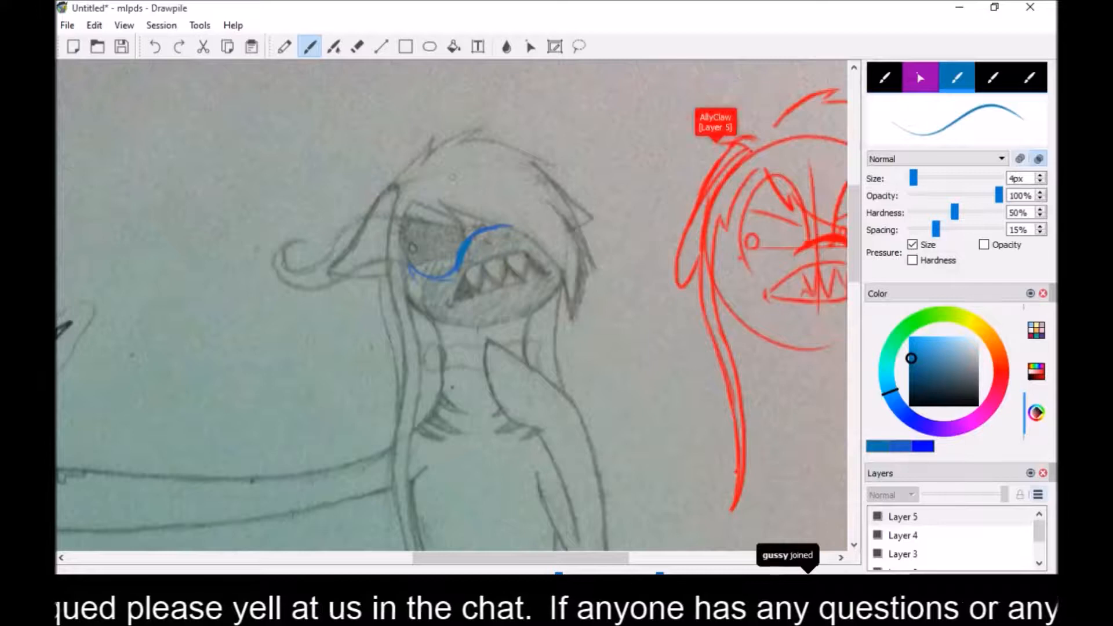
left_click(910, 373)
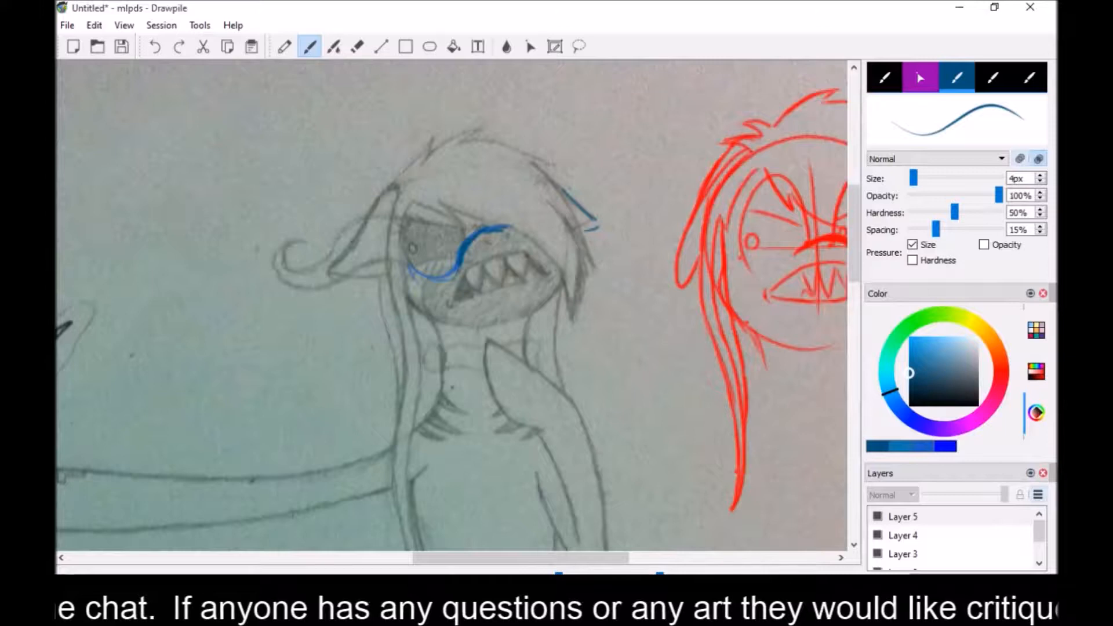
mouse_move(486, 243)
left_mouse_down()
mouse_move(575, 230)
mouse_move(387, 275)
left_mouse_up()
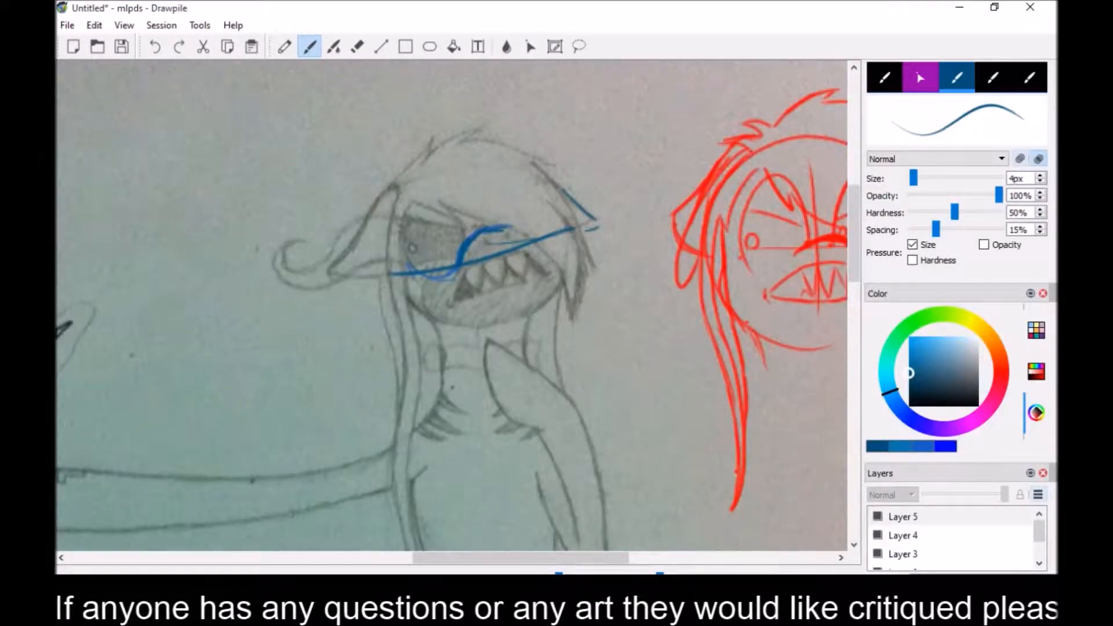
Examine the floating pony's whole body and look closely at its hips and hind legs
scroll(385, 285, "down", 2)
left_click(639, 574)
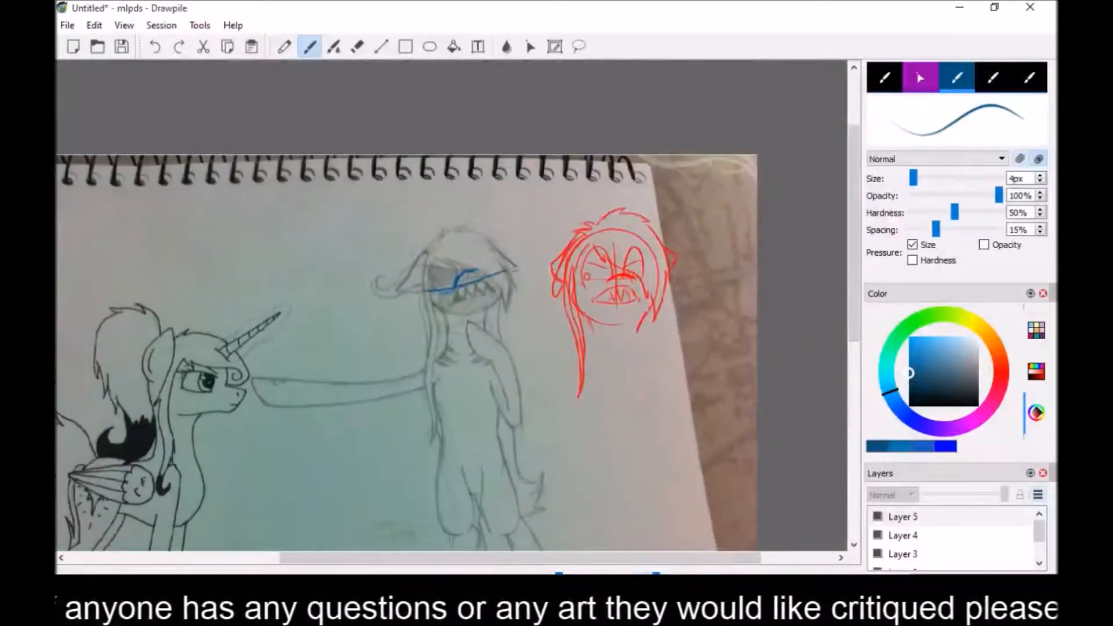
left_click(639, 575)
left_click_drag(855, 331, 856, 392)
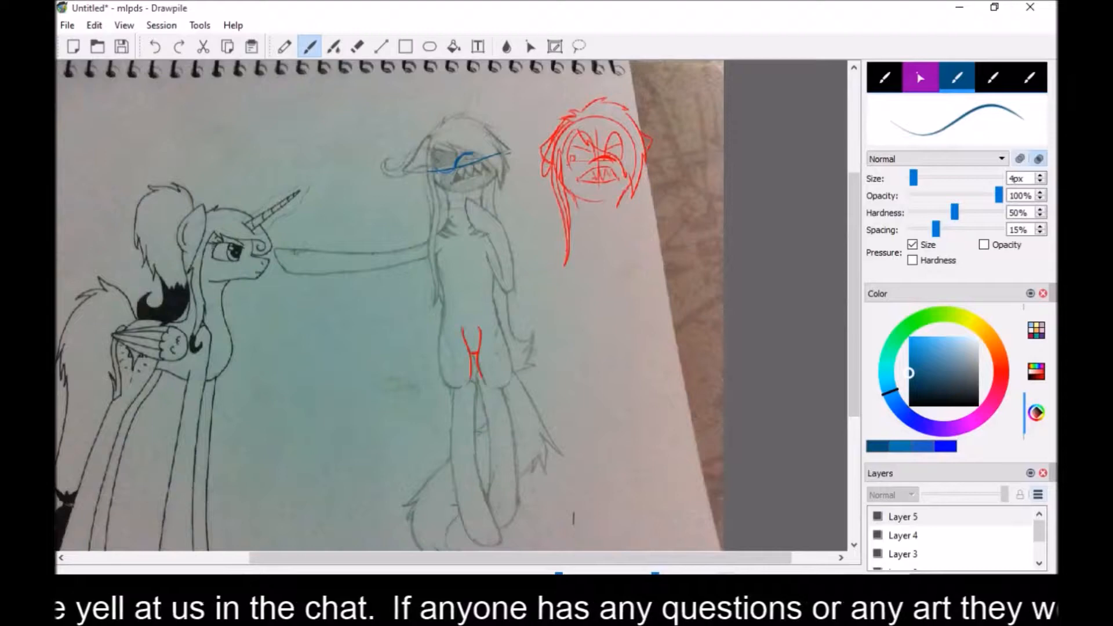
key("ctrl+plus")
left_click_drag(857, 351, 856, 375)
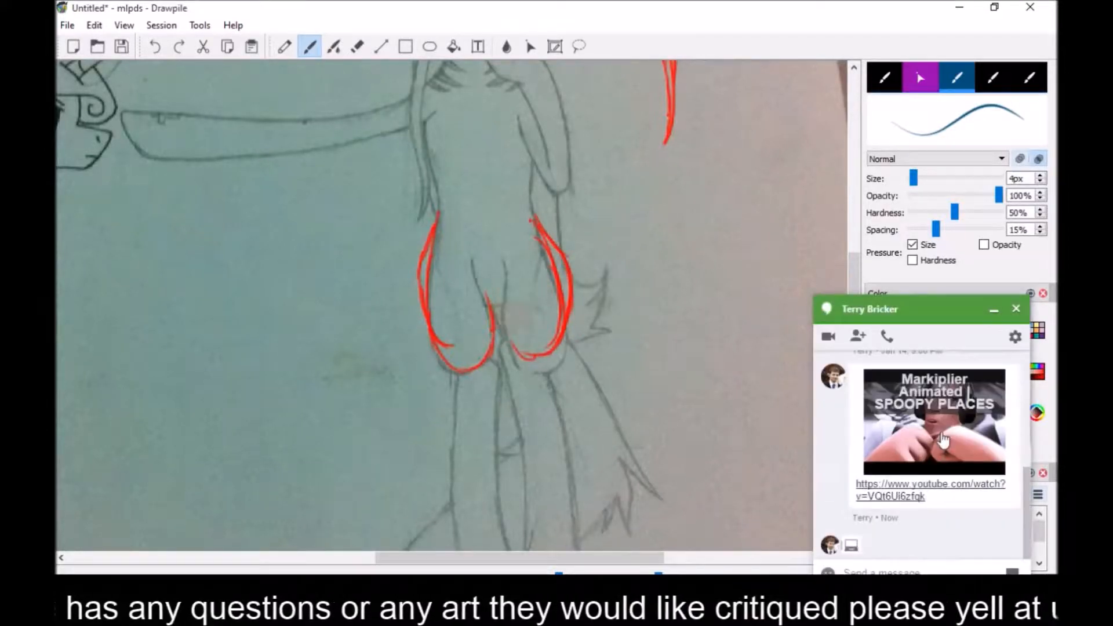
Close the incoming chat window and mute notifications in the Hangouts settings
left_click(941, 318)
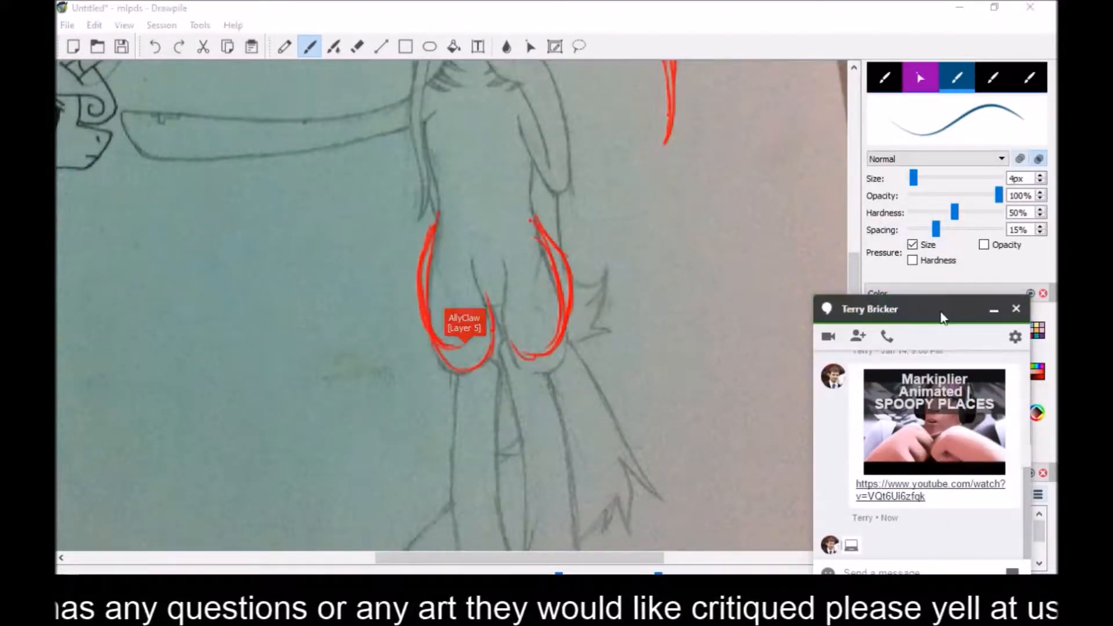
left_click(1017, 309)
left_click(877, 611)
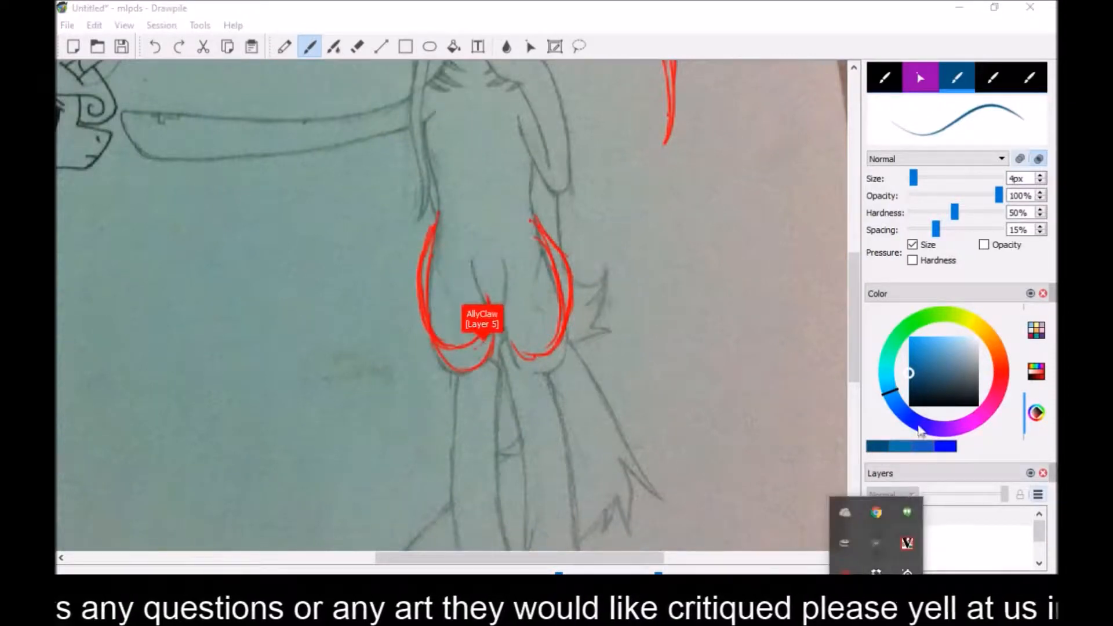
left_click(907, 516)
left_click(1017, 335)
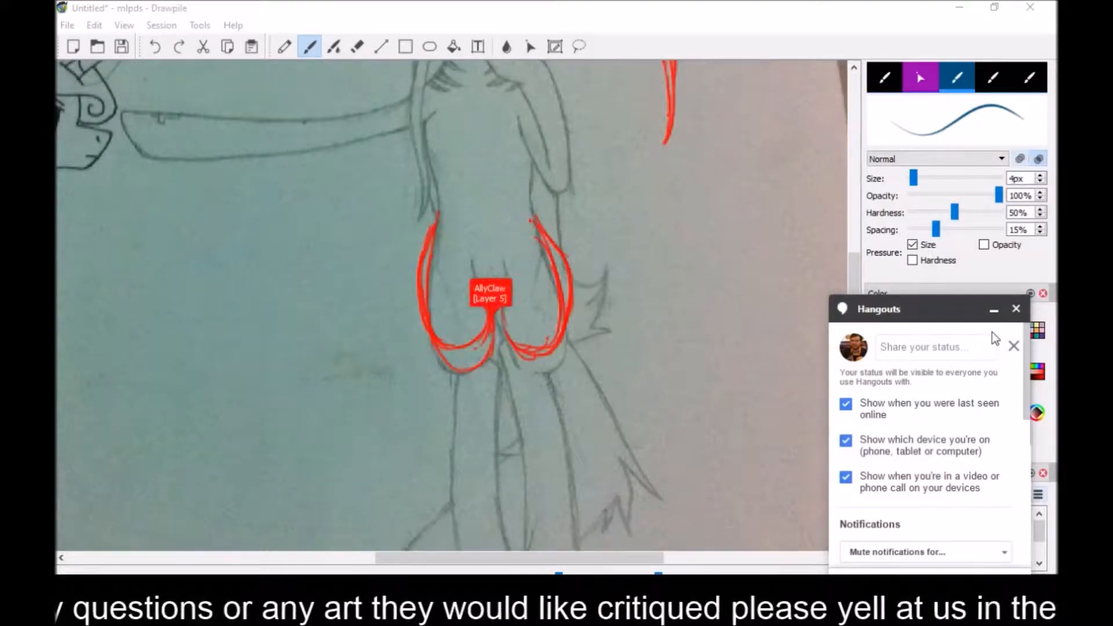
left_click(934, 552)
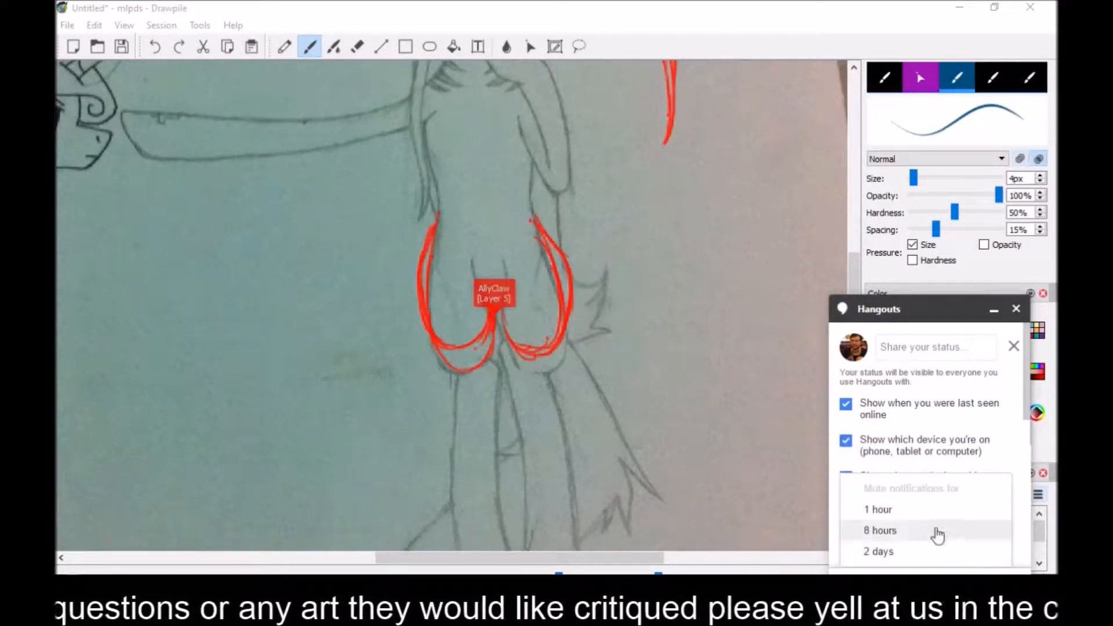
left_click(842, 510)
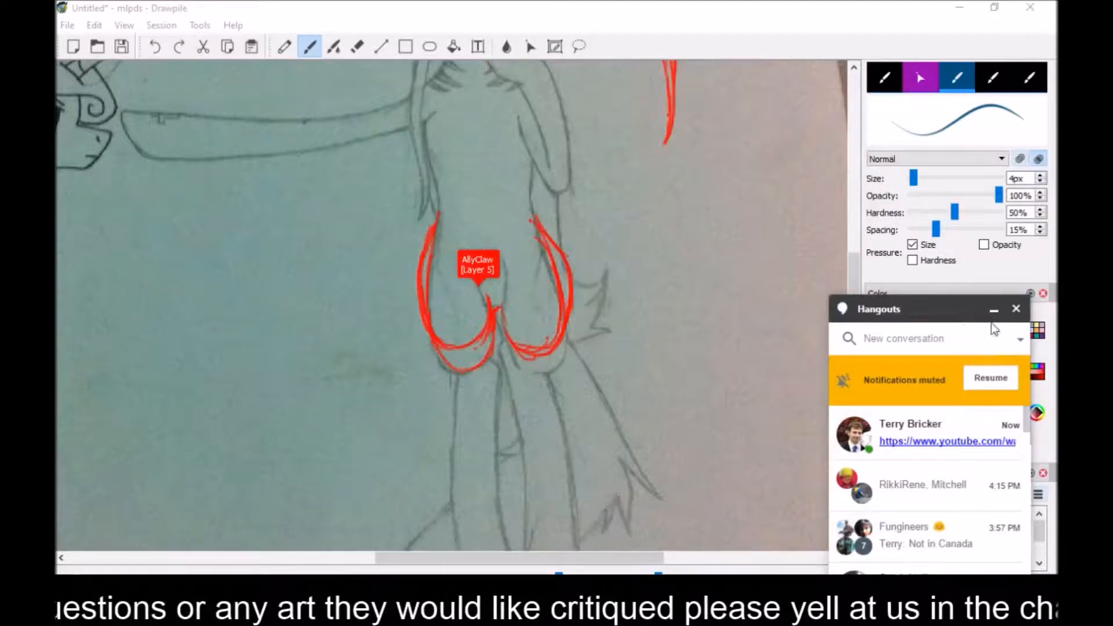
Set the Hangouts notifications mute period to 2 days and close the Hangouts window
left_click(1017, 340)
left_click(882, 558)
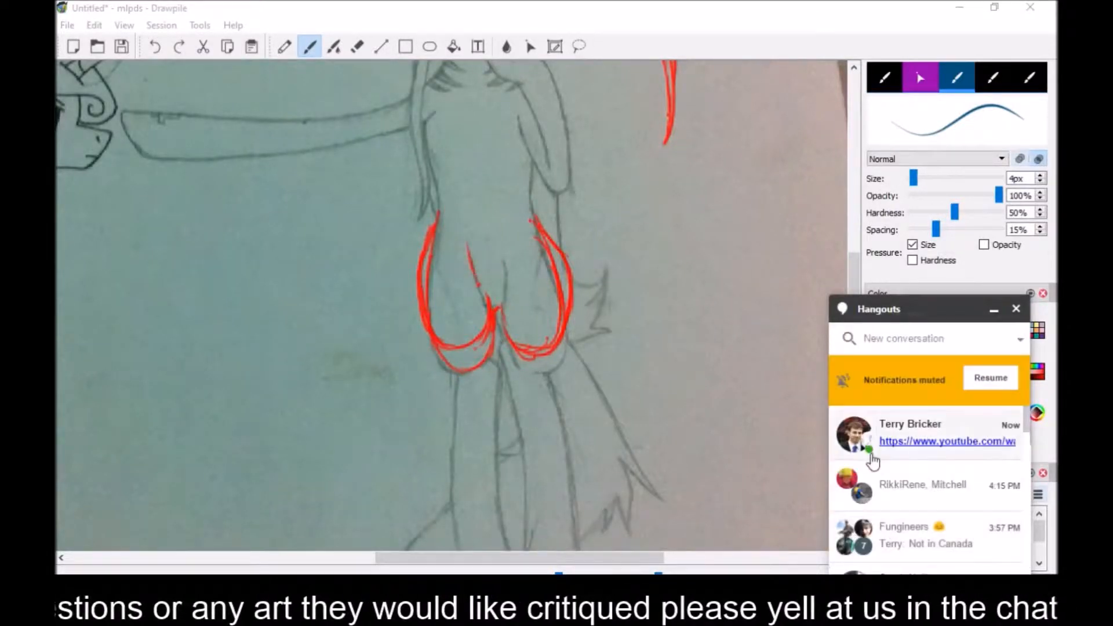
left_click(1020, 339)
left_click(896, 552)
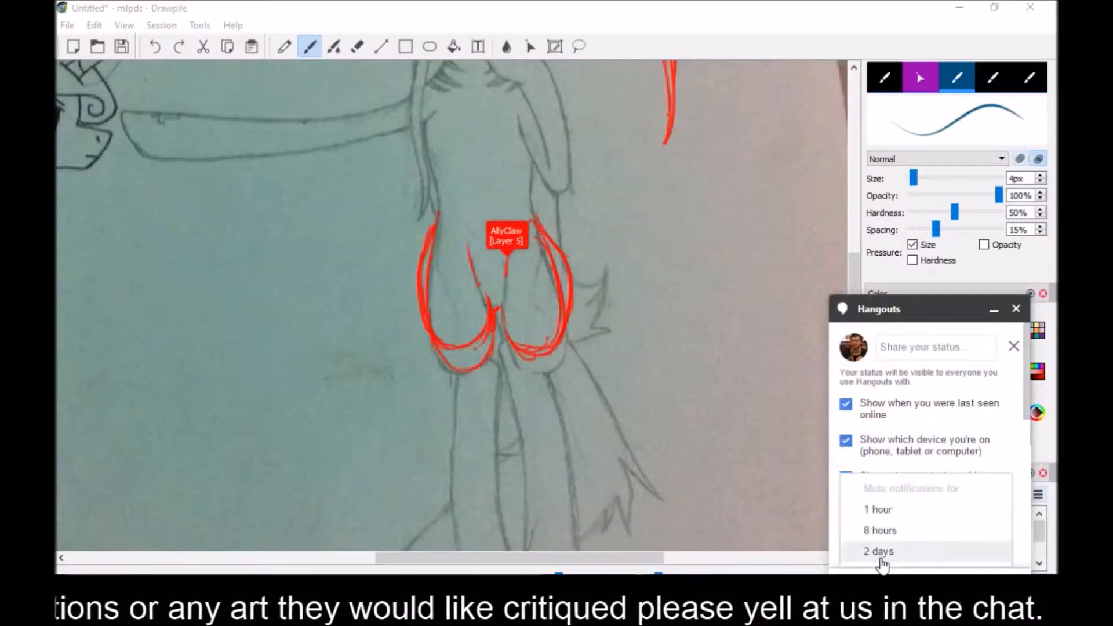
left_click(882, 551)
left_click(1016, 308)
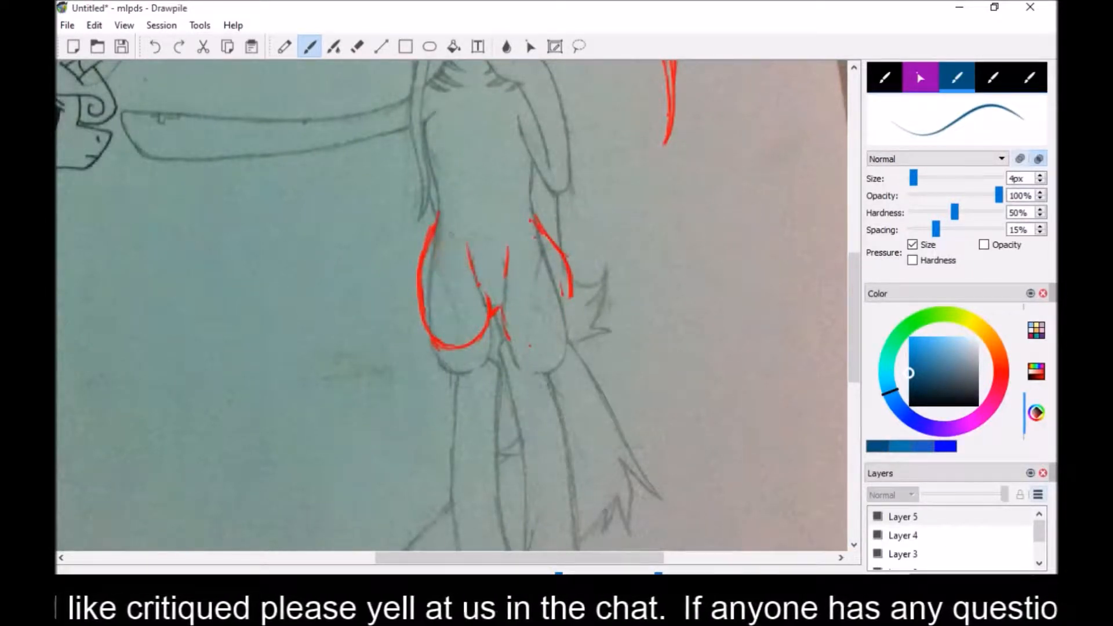
mouse_move(468, 558)
left_mouse_down()
mouse_move(490, 560)
mouse_move(452, 561)
mouse_move(475, 561)
left_mouse_up()
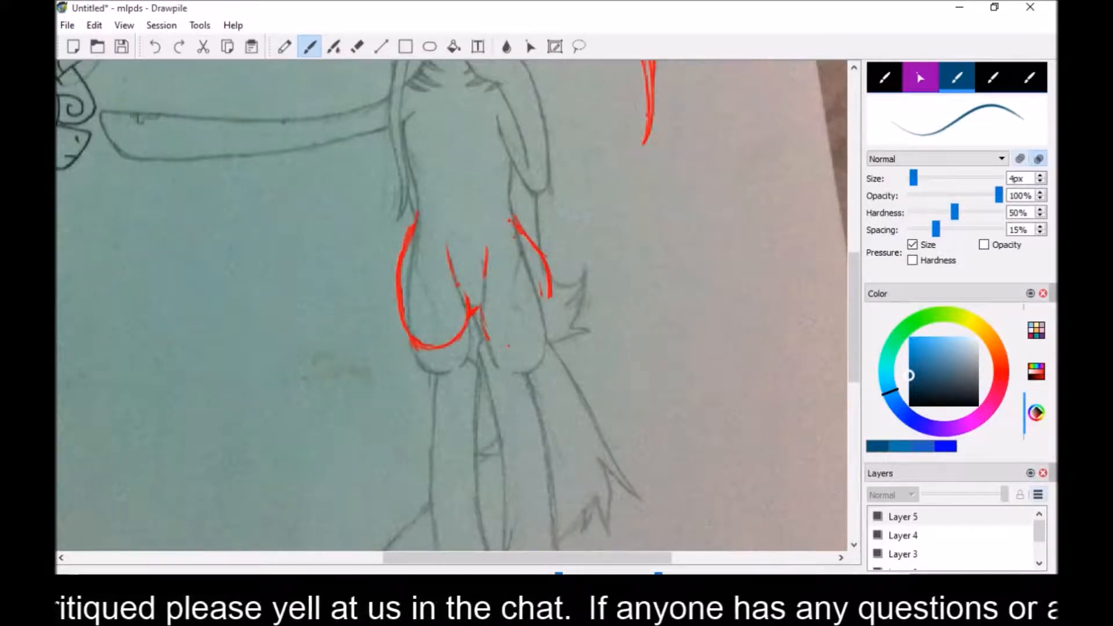
left_click_drag(325, 224, 206, 221)
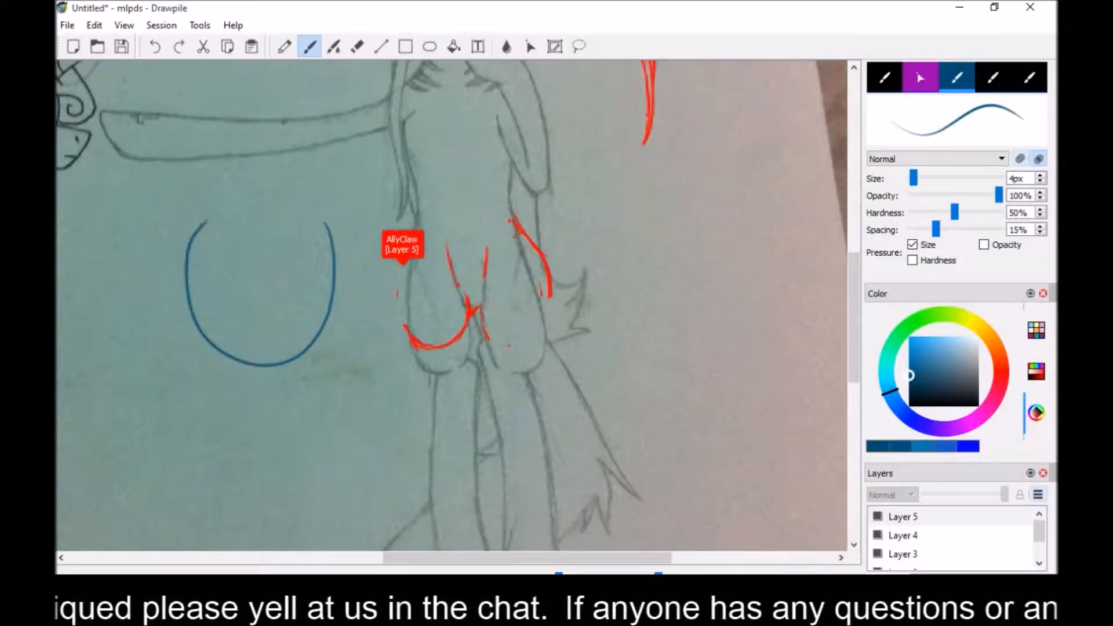
left_click_drag(504, 558, 468, 564)
left_click(155, 48)
Sketch a blue U-shaped belly with curved haunches between the two ponies and erase the U's upper sides
left_click_drag(312, 229, 403, 221)
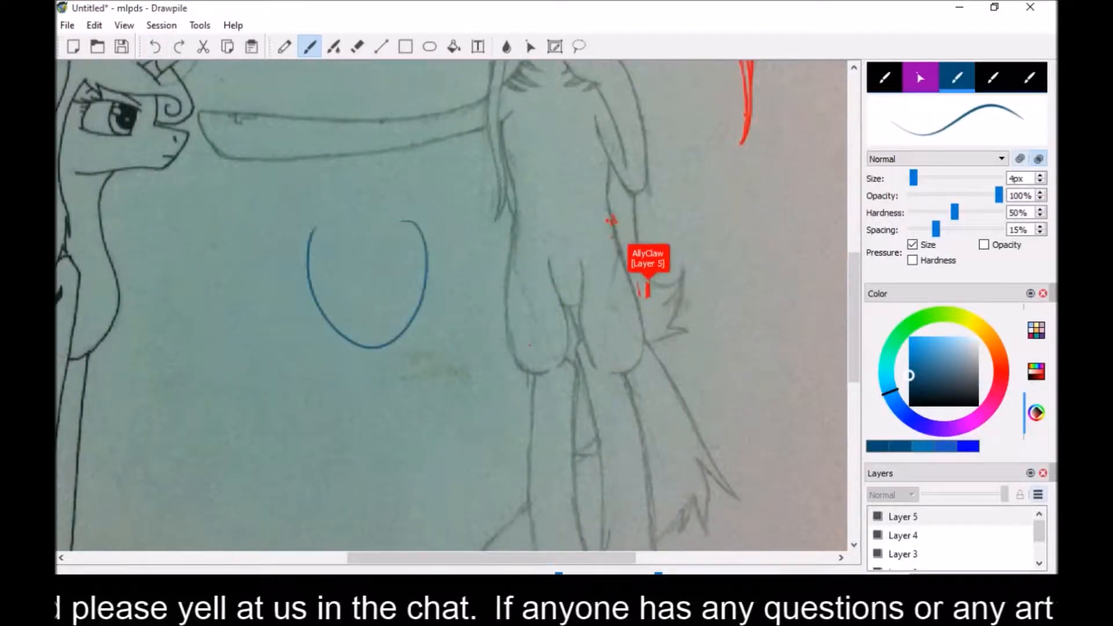
mouse_move(306, 237)
left_mouse_down()
mouse_move(284, 320)
mouse_move(296, 348)
mouse_move(327, 363)
left_mouse_up()
left_click_drag(426, 232, 444, 315)
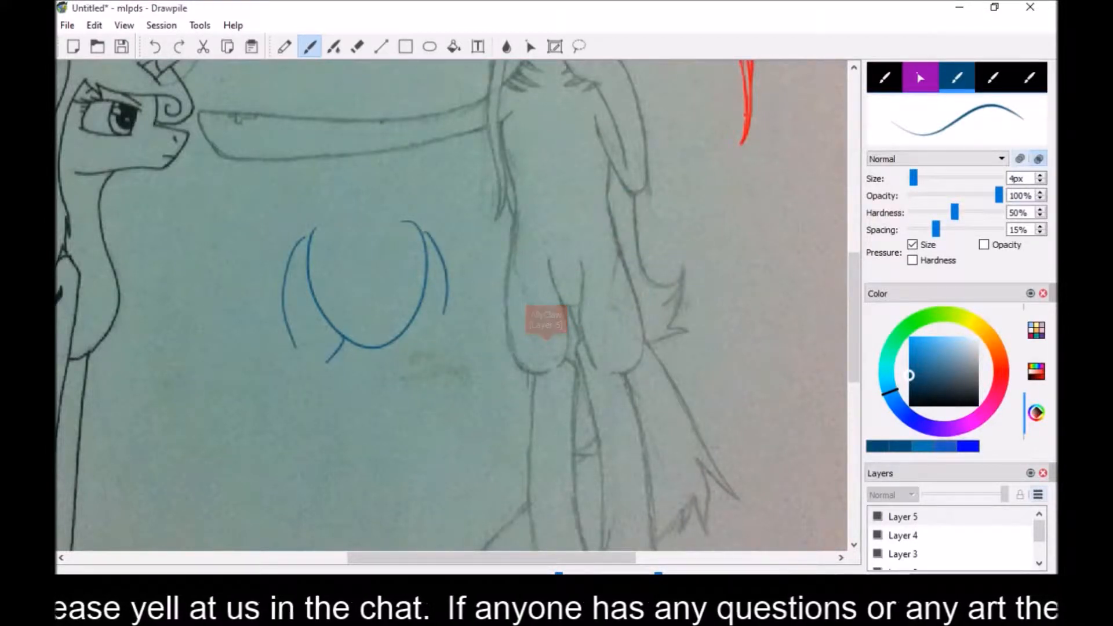
left_click_drag(428, 235, 430, 351)
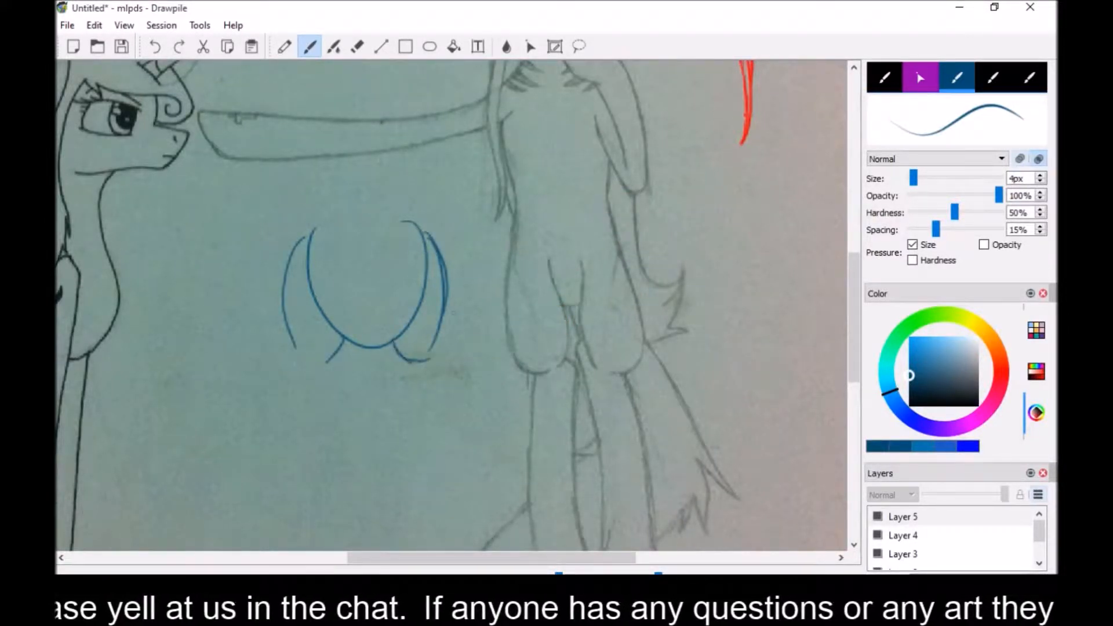
key("e")
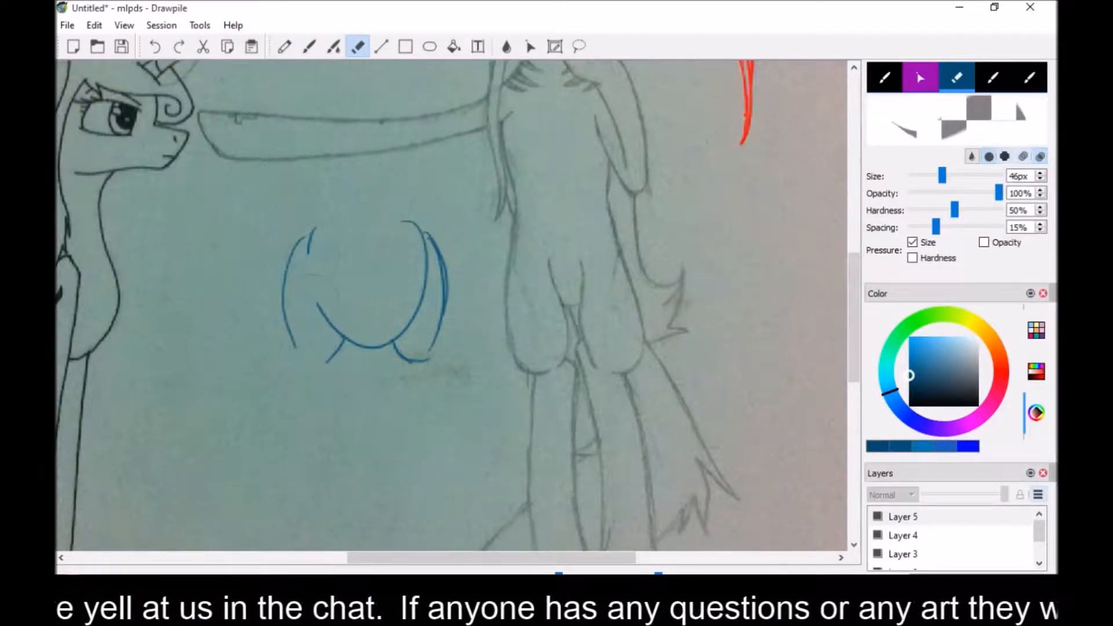
left_click_drag(428, 252, 410, 325)
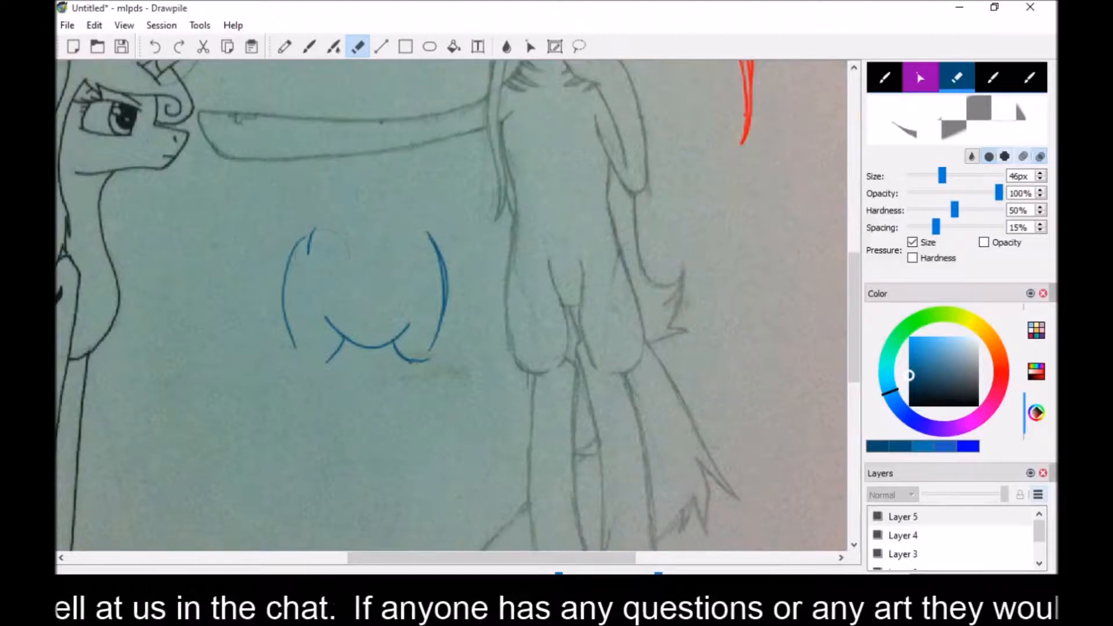
Draw four blue leg lines with the brush, running down from the haunches of the sketched hindquarters
key("b")
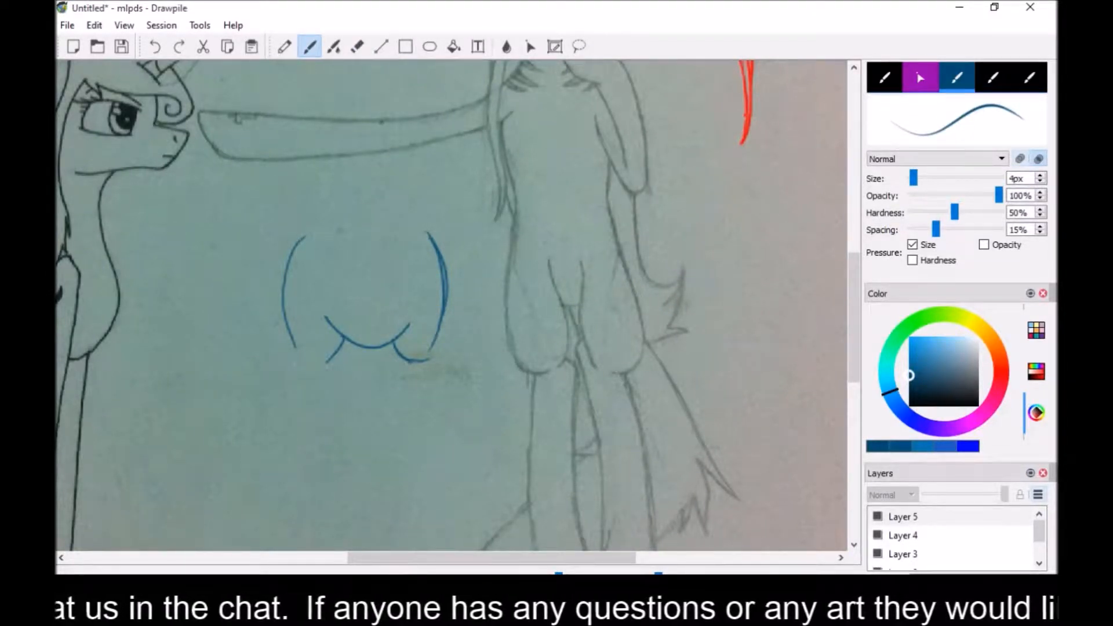
left_click_drag(290, 342, 283, 441)
left_click_drag(335, 357, 328, 446)
left_click_drag(398, 352, 395, 442)
left_click_drag(438, 341, 450, 464)
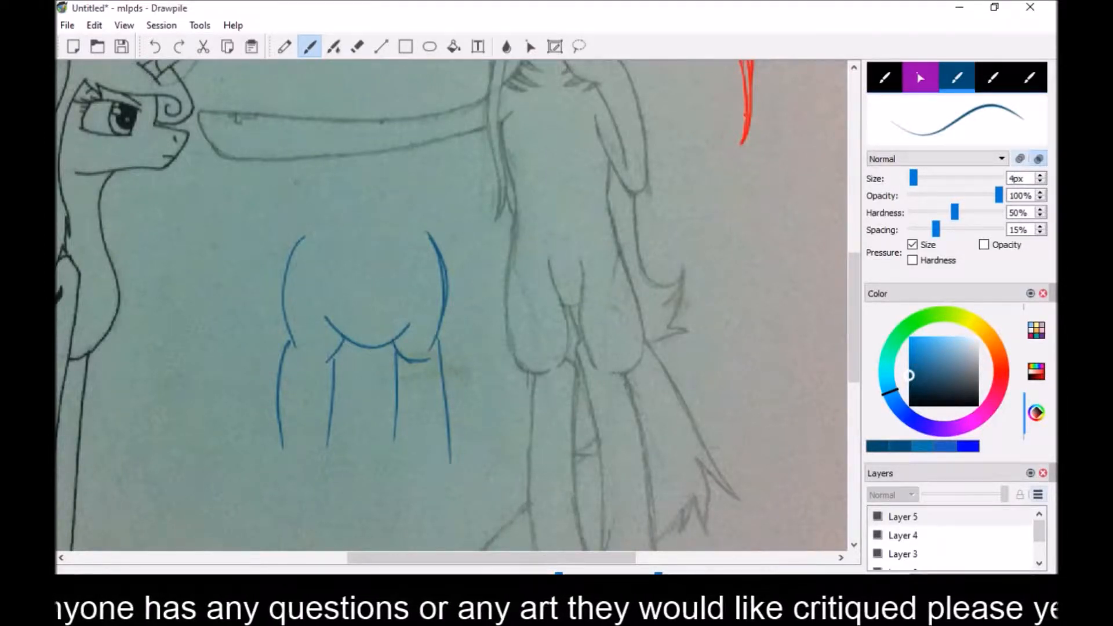
Leave the shared mlpds drawing session
left_click_drag(857, 330, 857, 323)
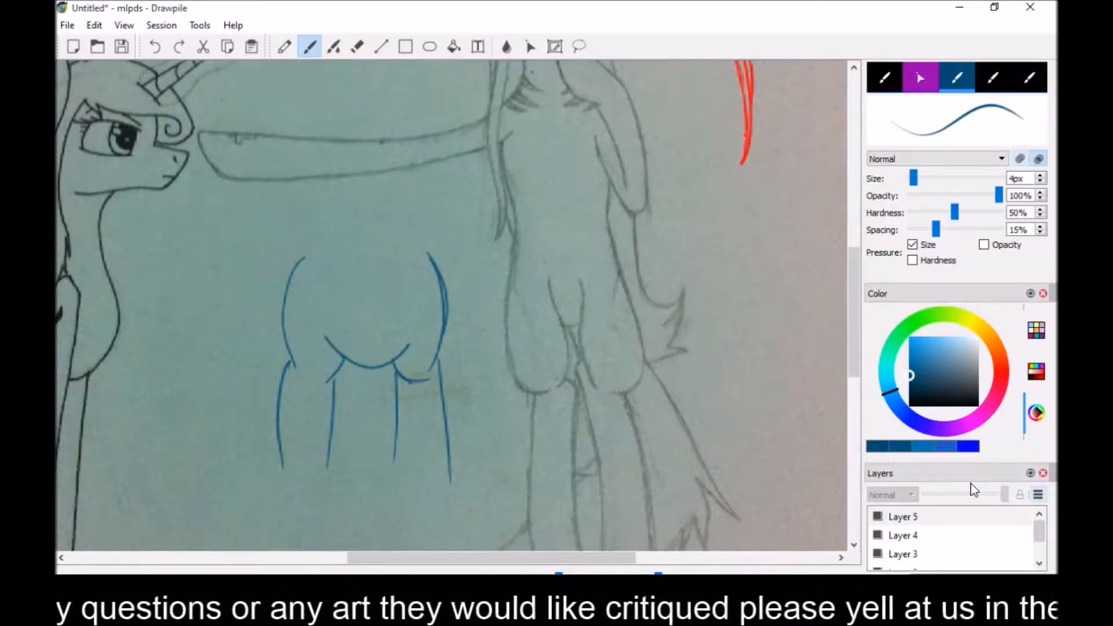
left_click_drag(658, 576, 556, 562)
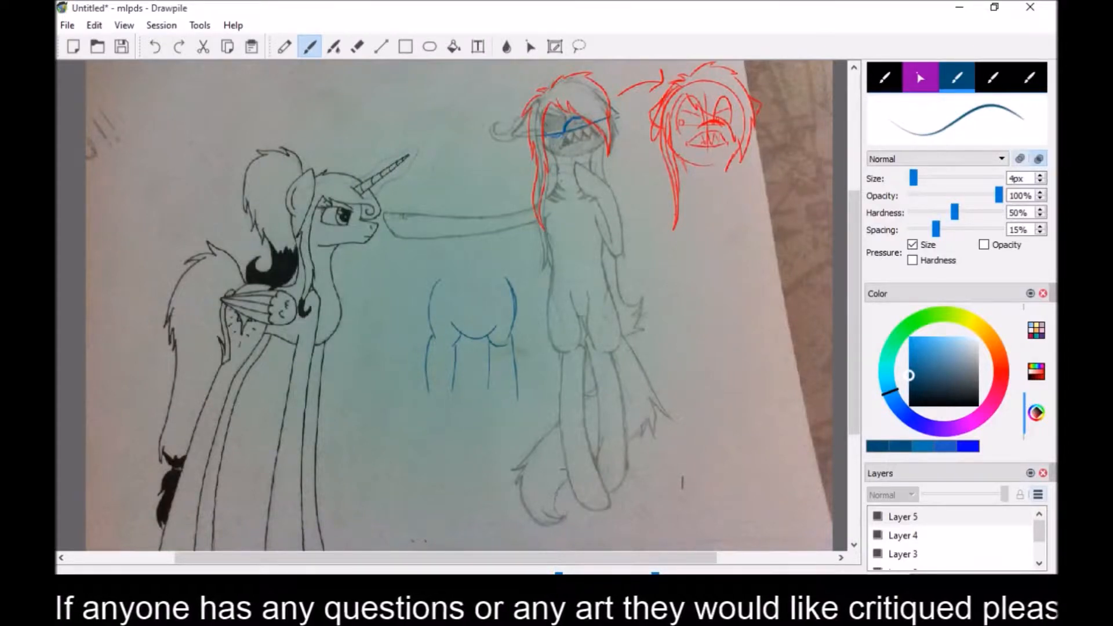
left_click(161, 25)
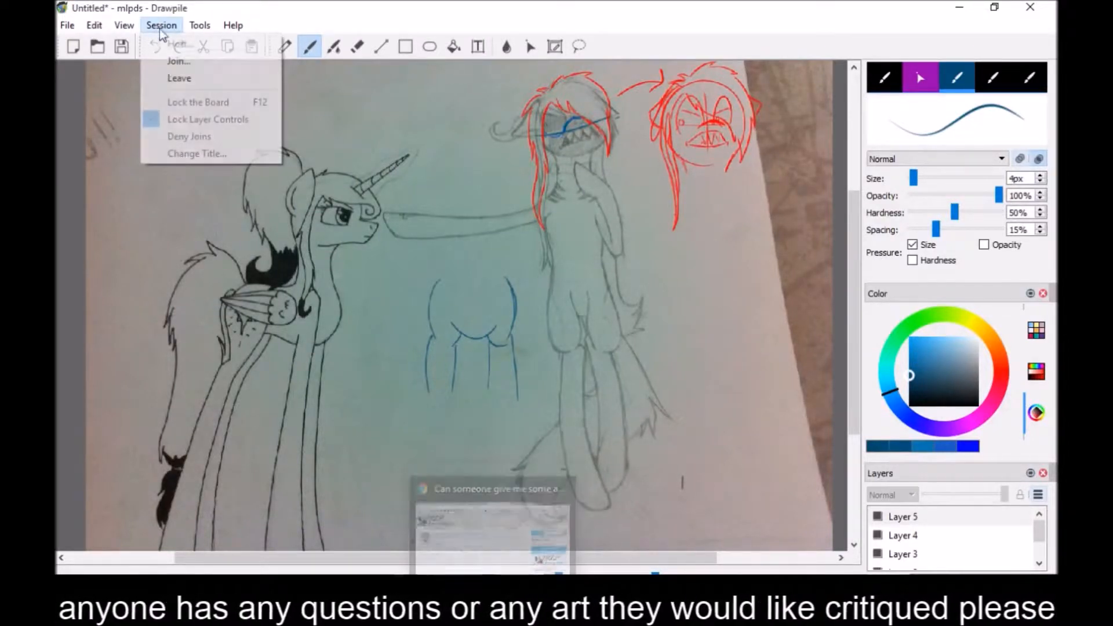
left_click(170, 78)
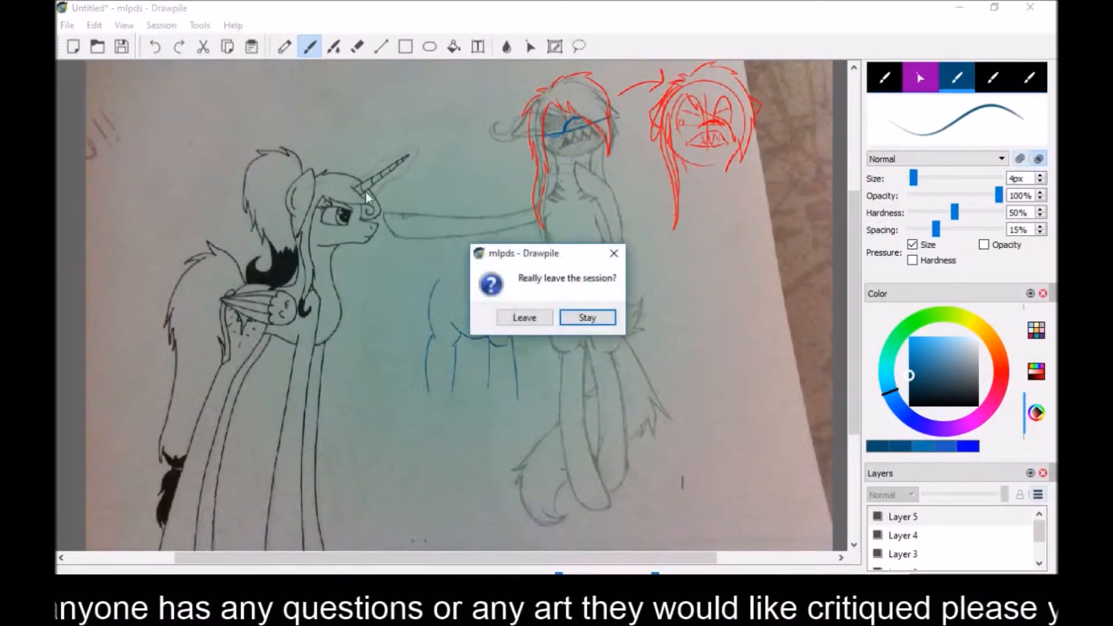
left_click(538, 318)
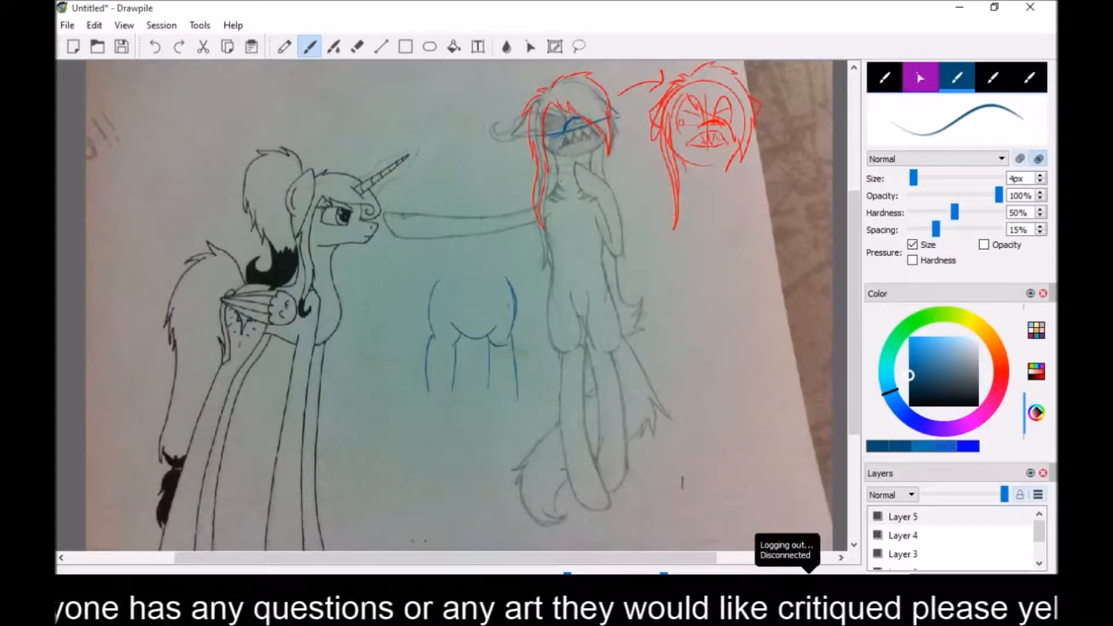
key("alt+Tab")
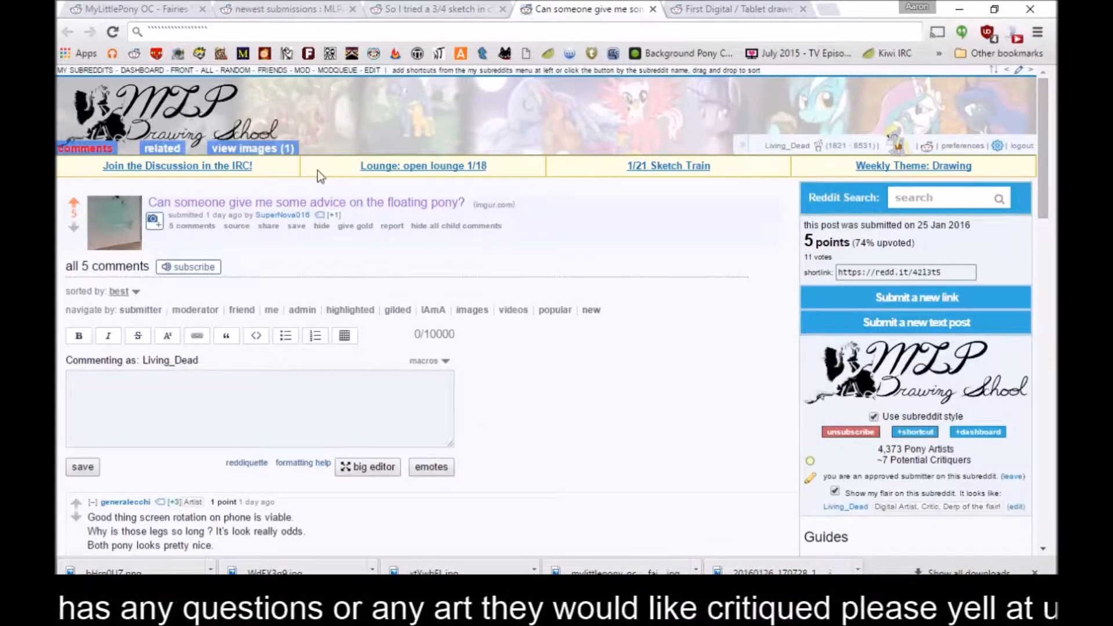
key("alt+Tab")
left_click(530, 594)
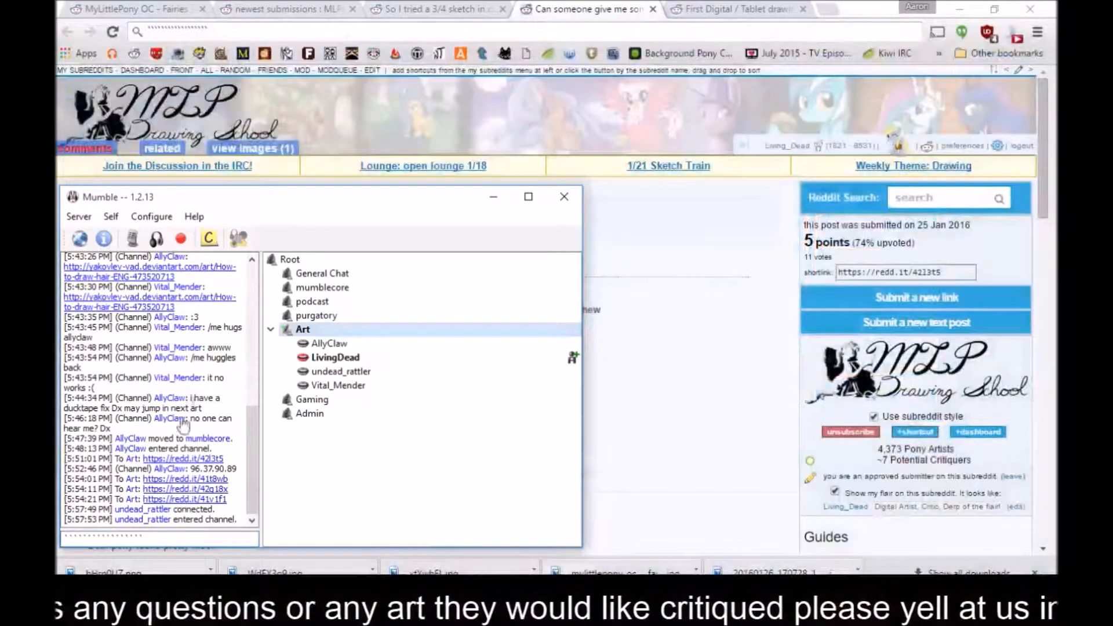
left_click(167, 479)
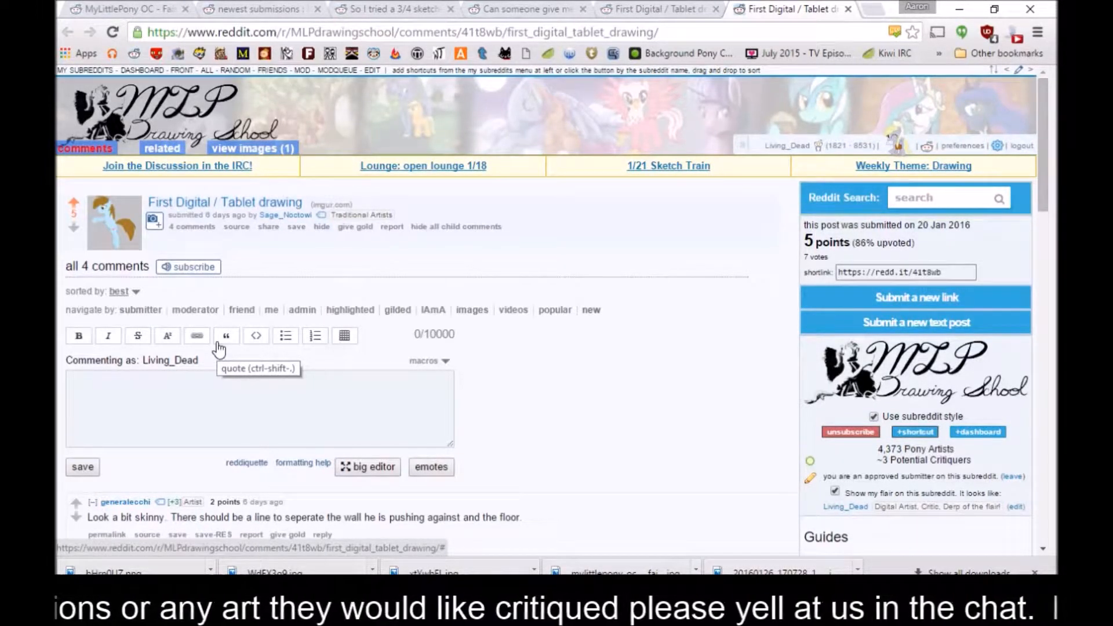
Expand the picture in the "First Digital / Tablet drawing" post and view the whole blue pony
mouse_move(1043, 190)
left_mouse_down()
mouse_move(1049, 266)
mouse_move(1049, 172)
left_mouse_up()
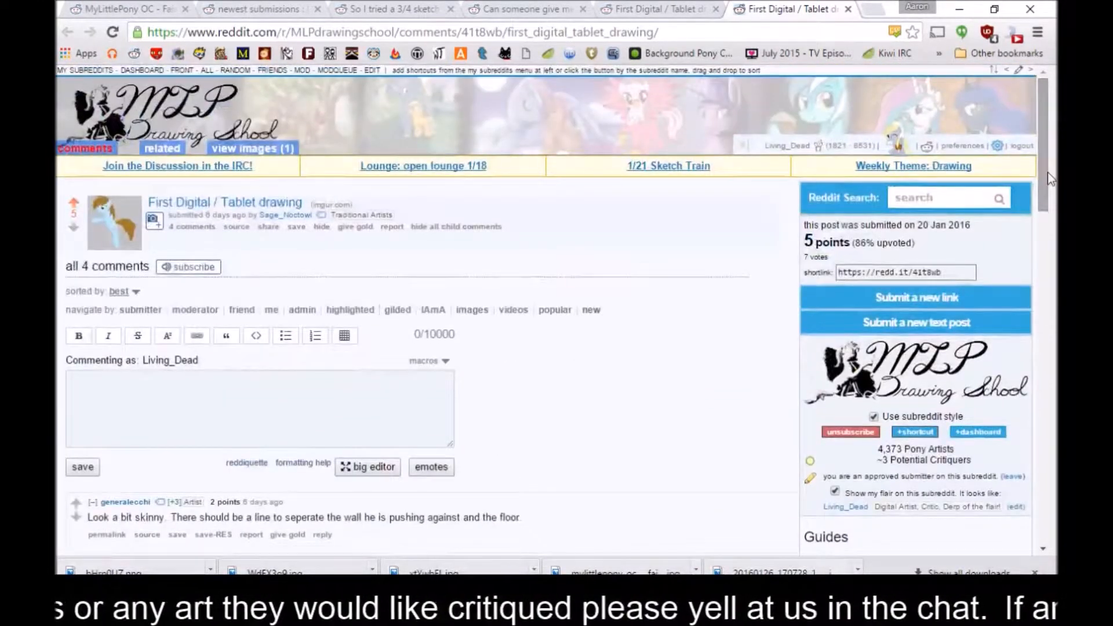
left_click(154, 221)
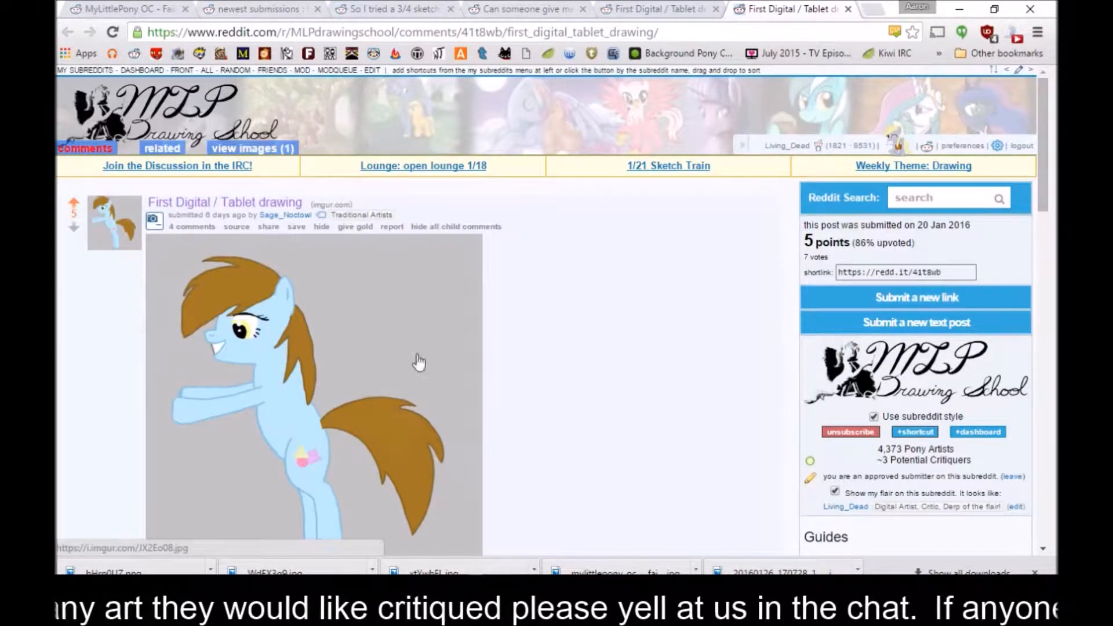
scroll(1008, 146, "down", 2)
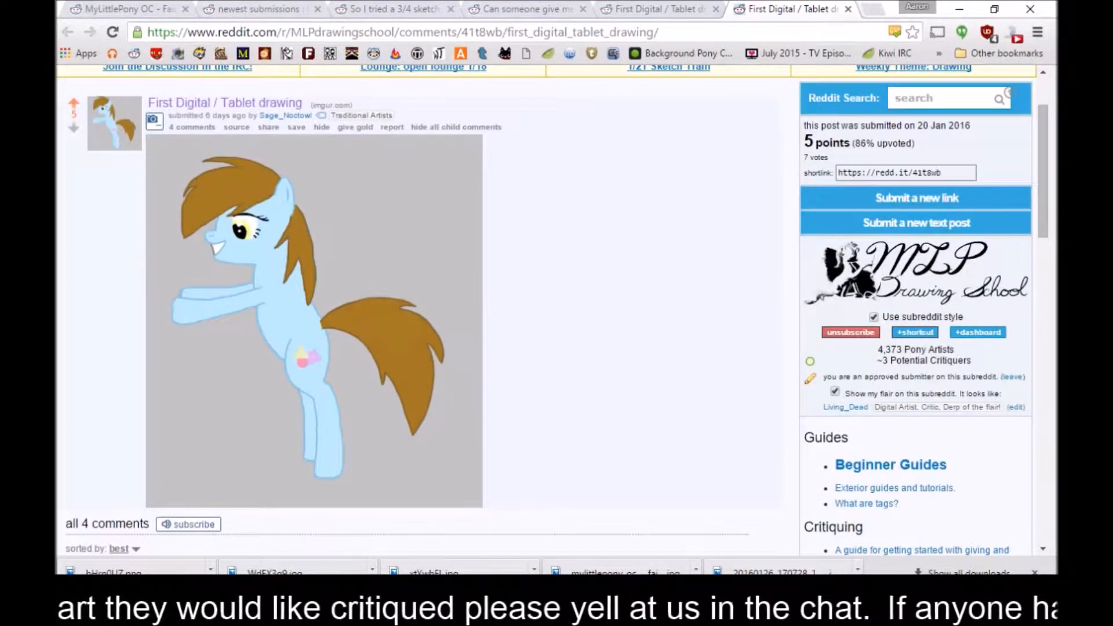
Switch to Drawpile and try to host a session titled MLPDS on the built-in server, dismissing the error dialog
left_click(585, 577)
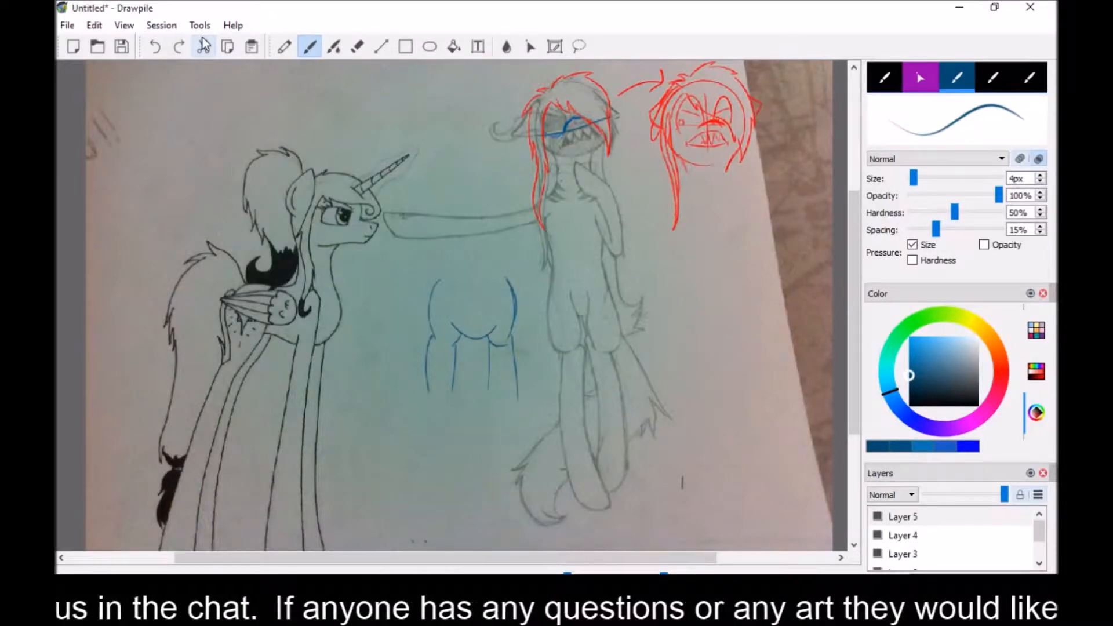
left_click(158, 25)
left_click(159, 39)
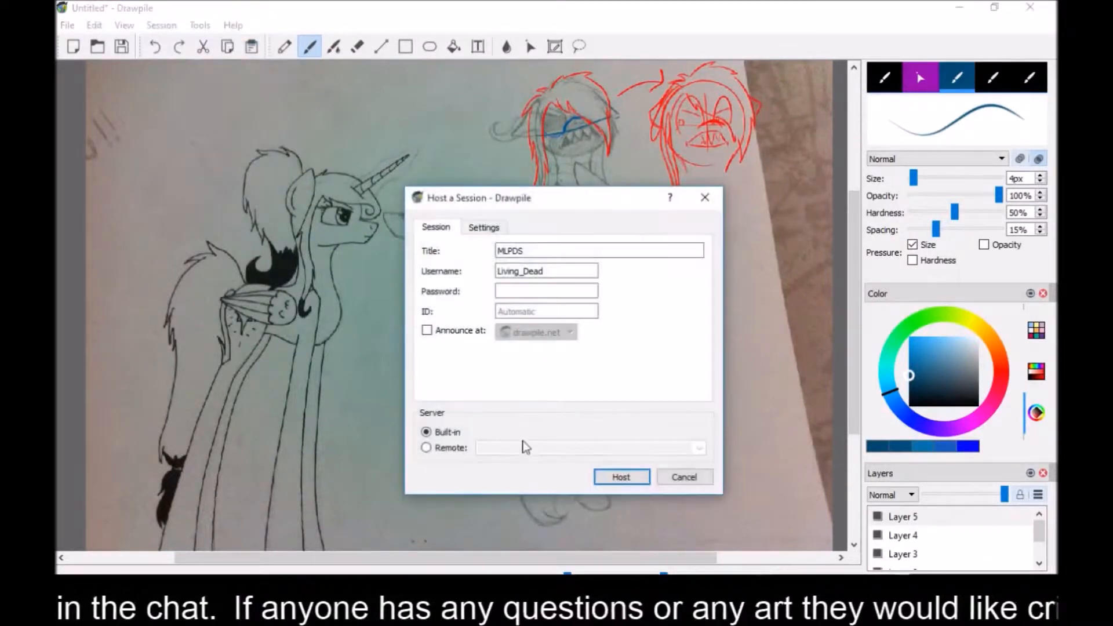
left_click(619, 476)
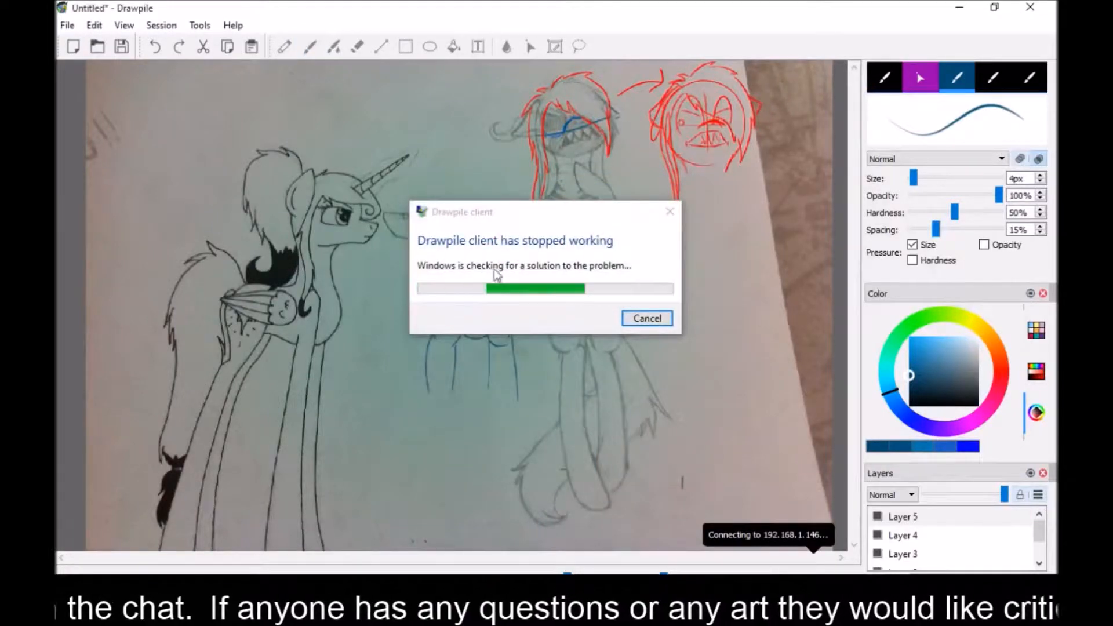
left_click(647, 319)
left_click(573, 613)
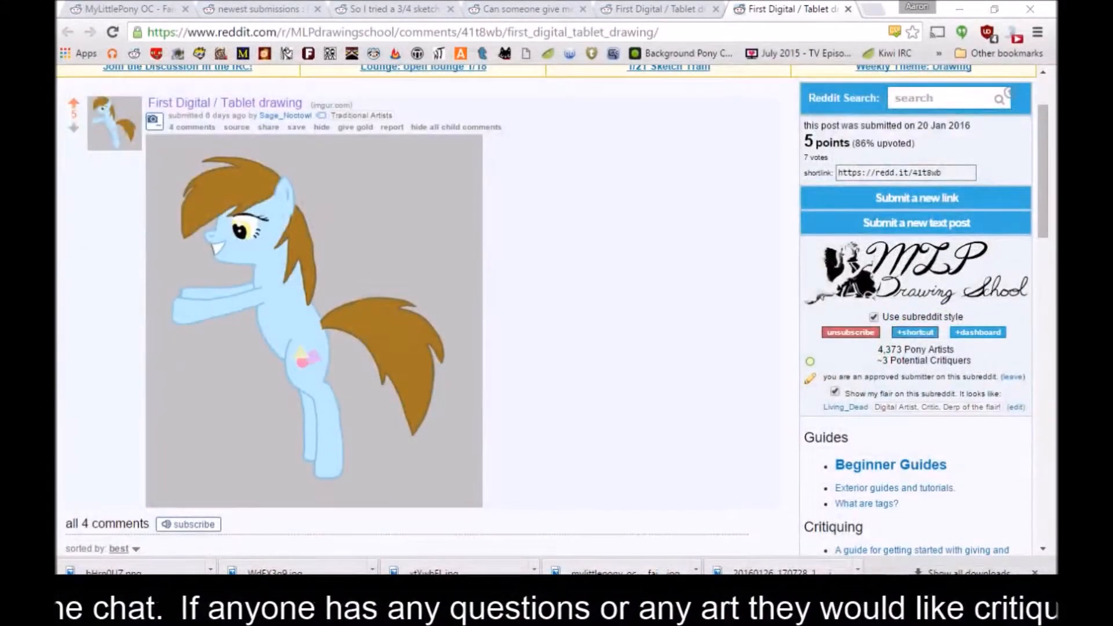
Join the shared mlpds drawing session at the prefilled host address and bring the whole blue pony into view
left_click(161, 25)
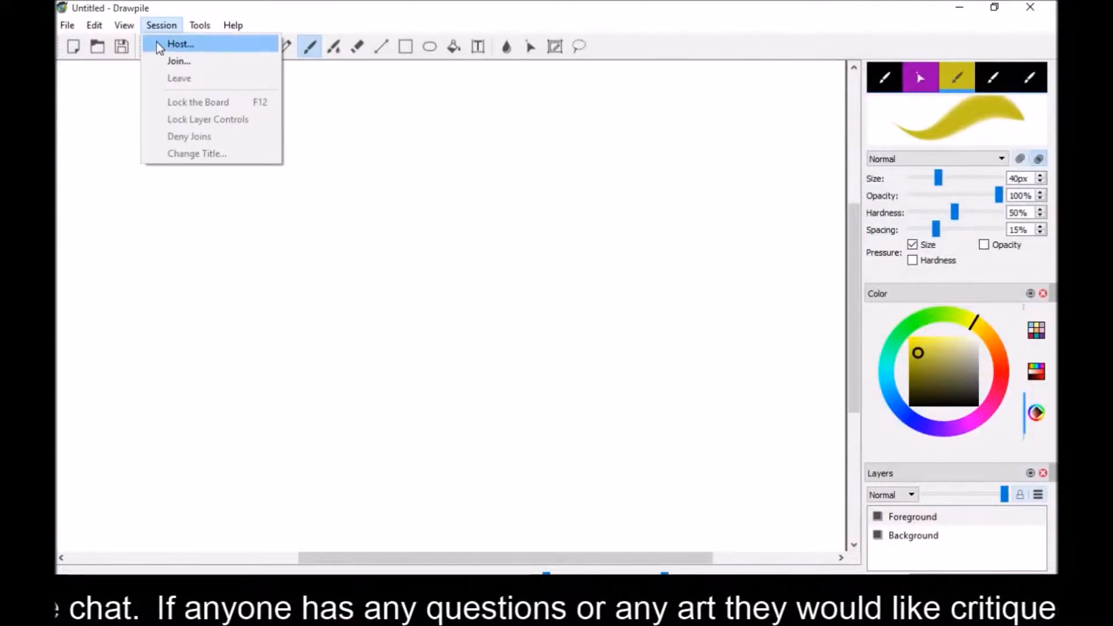
left_click(168, 61)
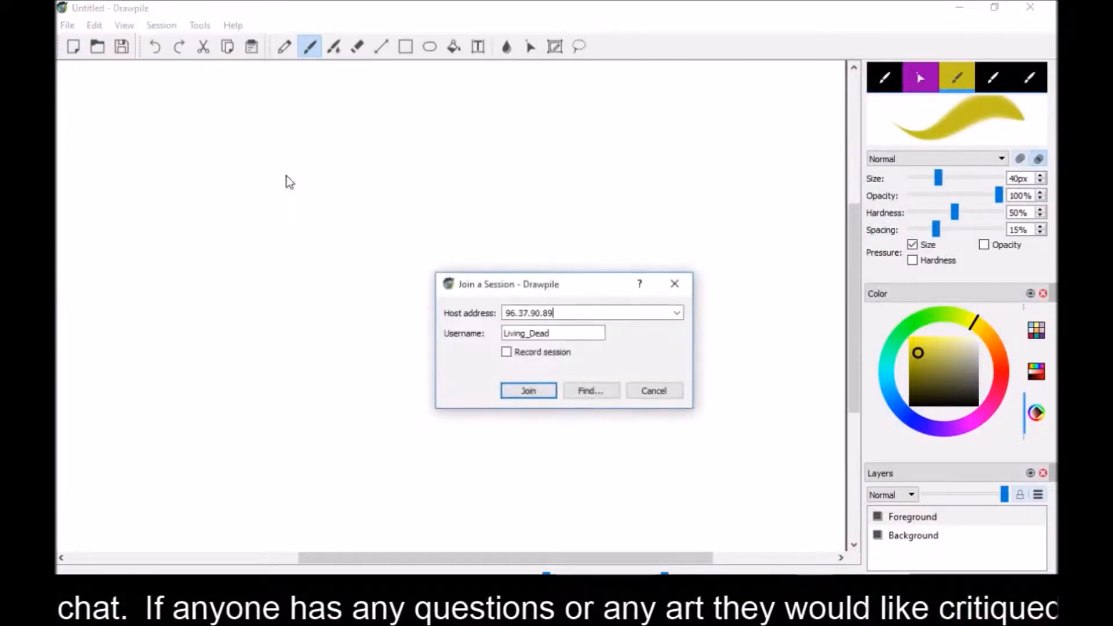
left_click(524, 395)
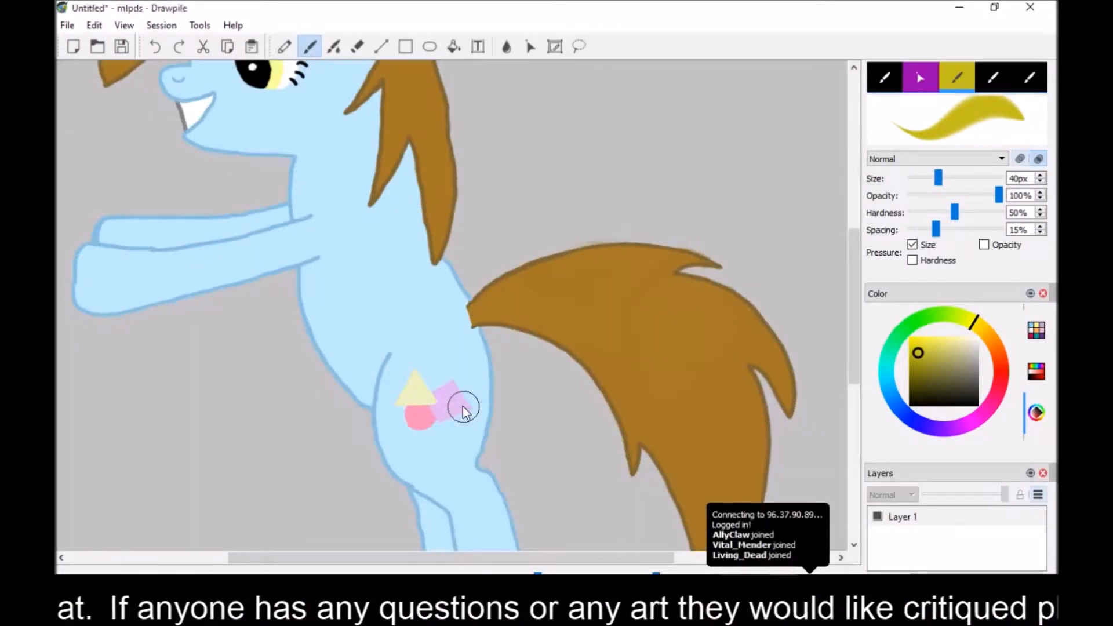
scroll(452, 305, "down", 3)
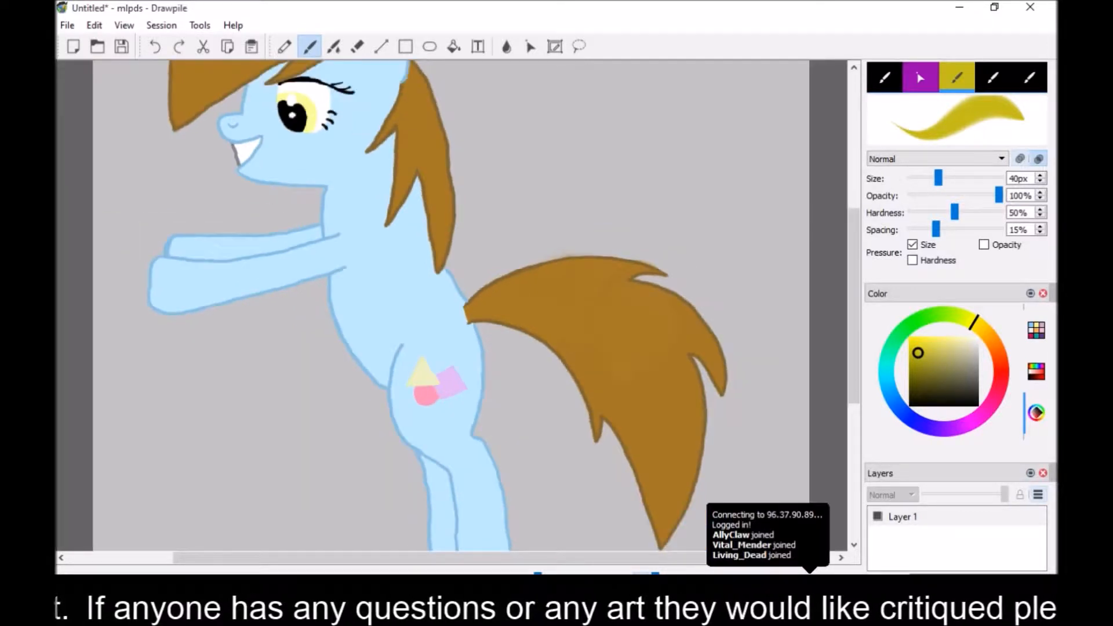
scroll(451, 305, "down", 2)
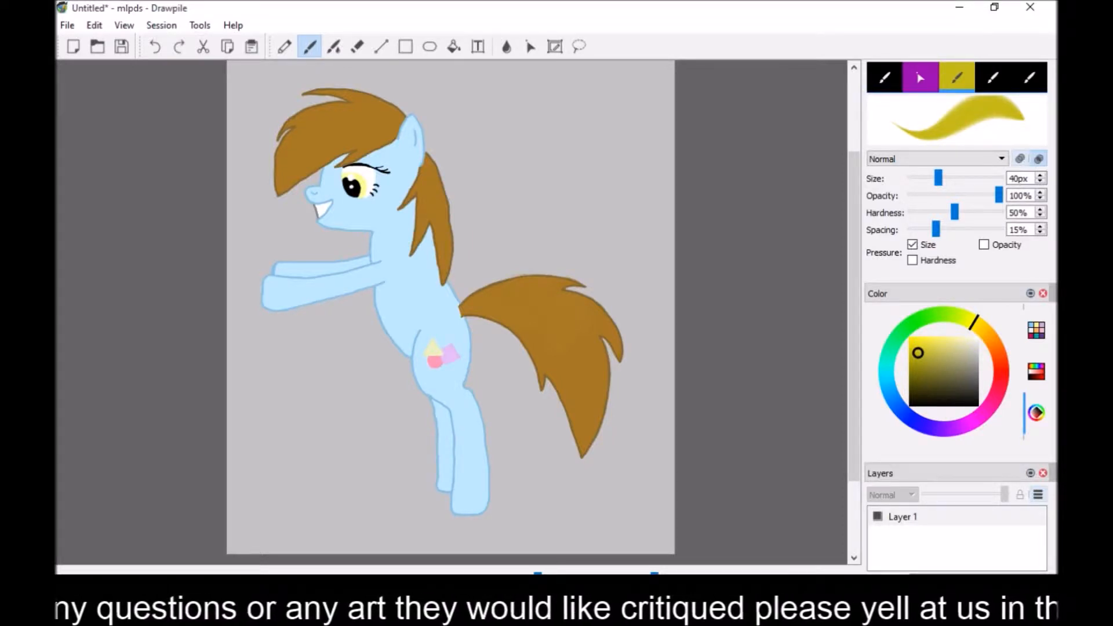
left_click_drag(854, 399, 851, 397)
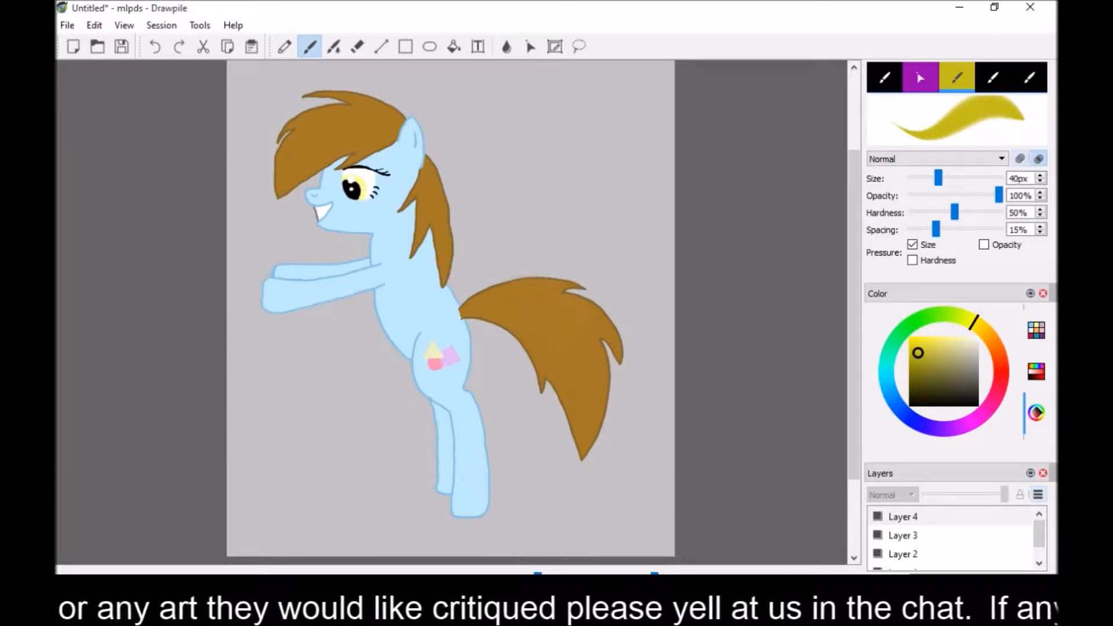
Make Layer 2 active and set the brush to dark red at 12 px for marking up the pony's foreleg
left_click(895, 558)
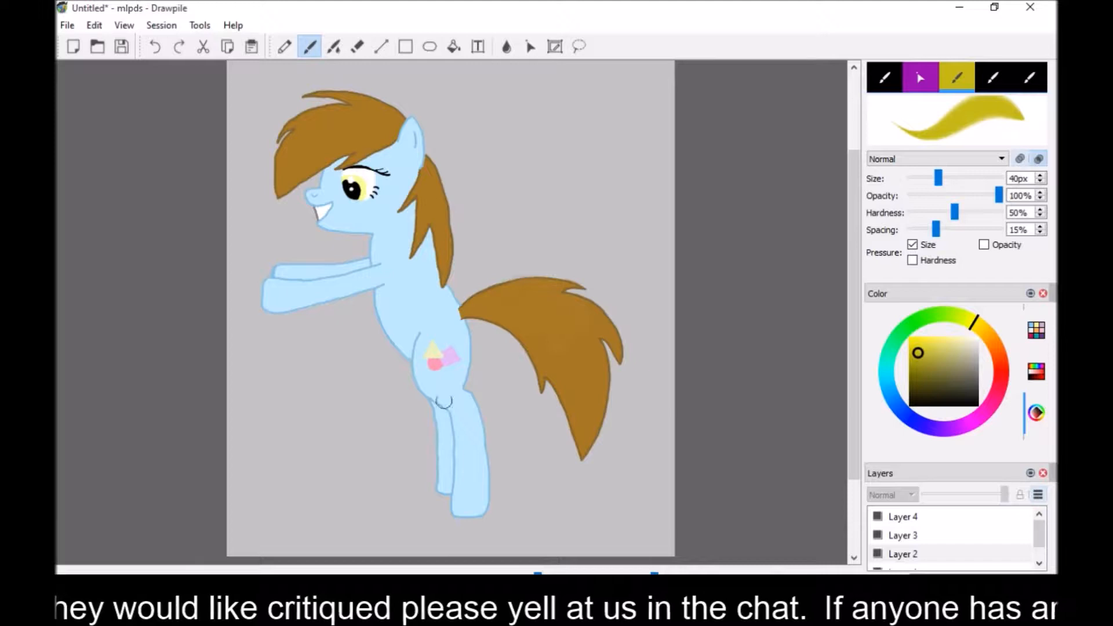
left_click_drag(371, 256, 381, 313)
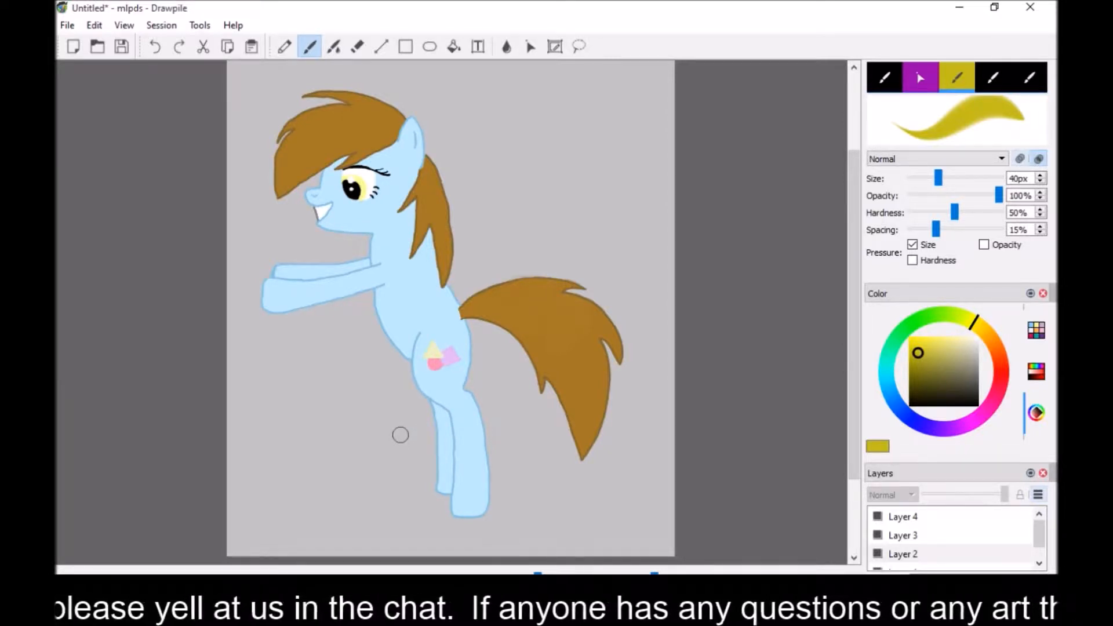
left_click_drag(854, 313, 854, 269)
left_click_drag(1001, 390, 1002, 377)
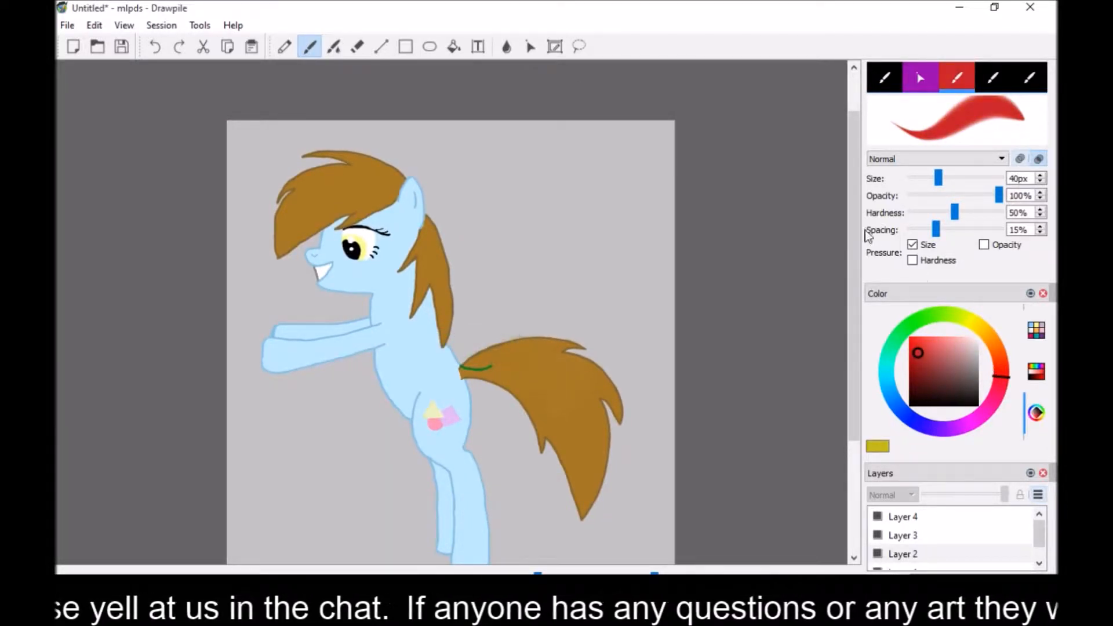
left_click(909, 359)
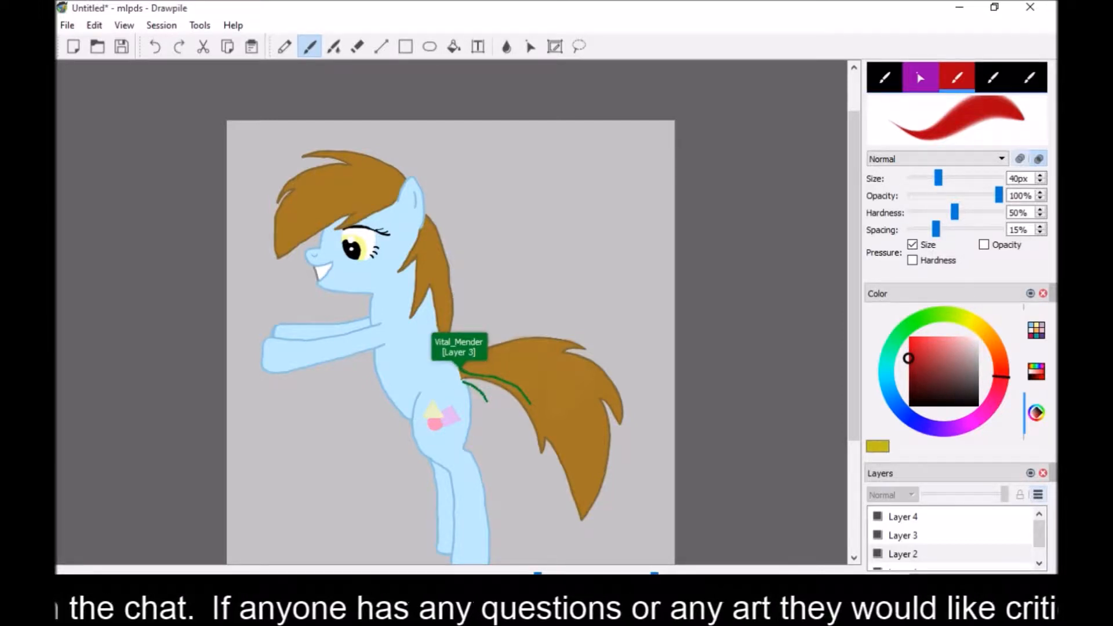
scroll(437, 545, "up", 3)
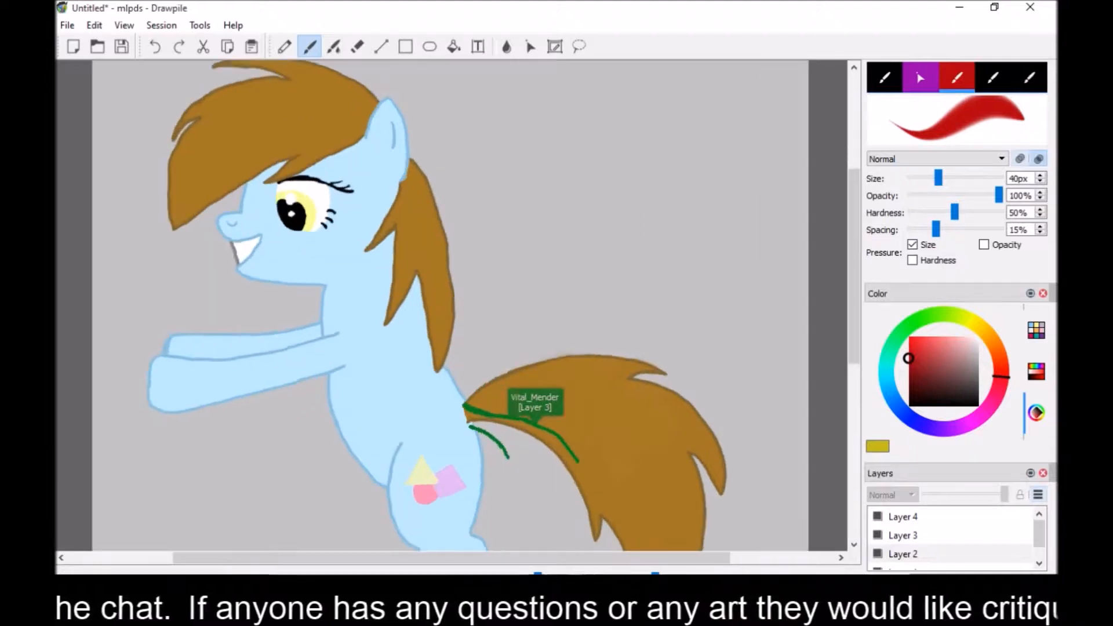
left_click_drag(460, 559, 363, 558)
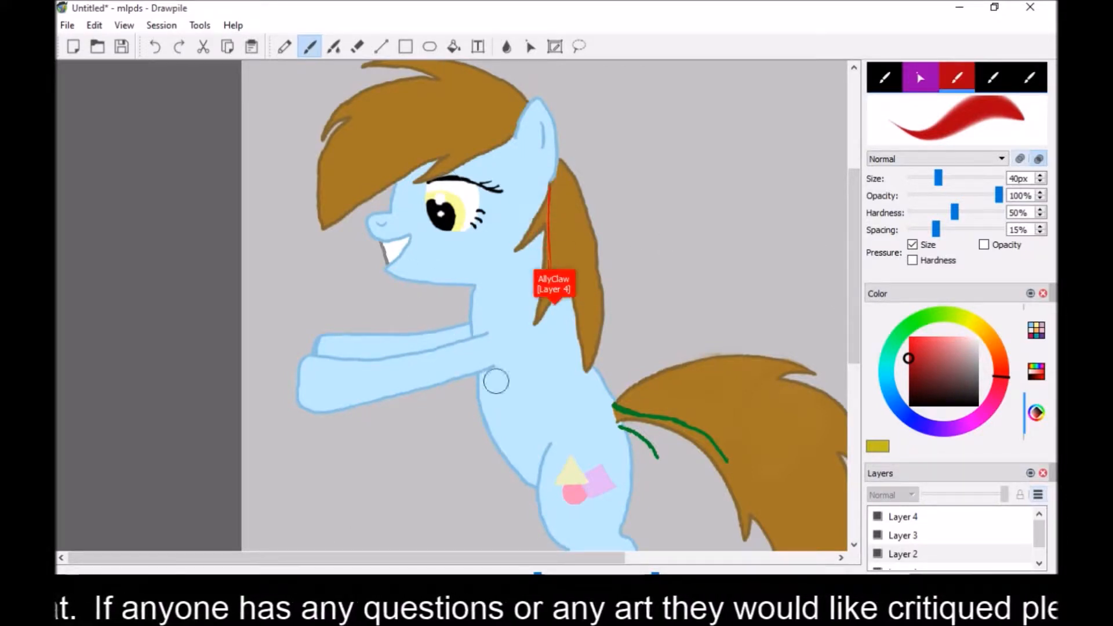
left_click_drag(938, 178, 920, 179)
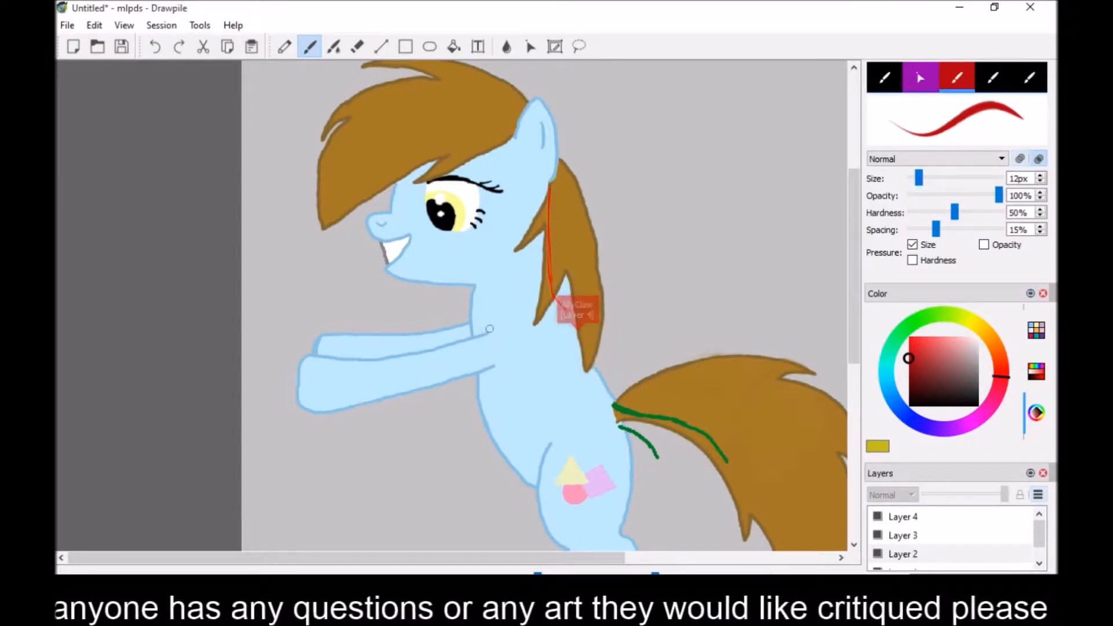
Outline the pony's outstretched forelegs in red, drawing the upper and lower edges and a rounded hoof end
left_click_drag(353, 344, 497, 318)
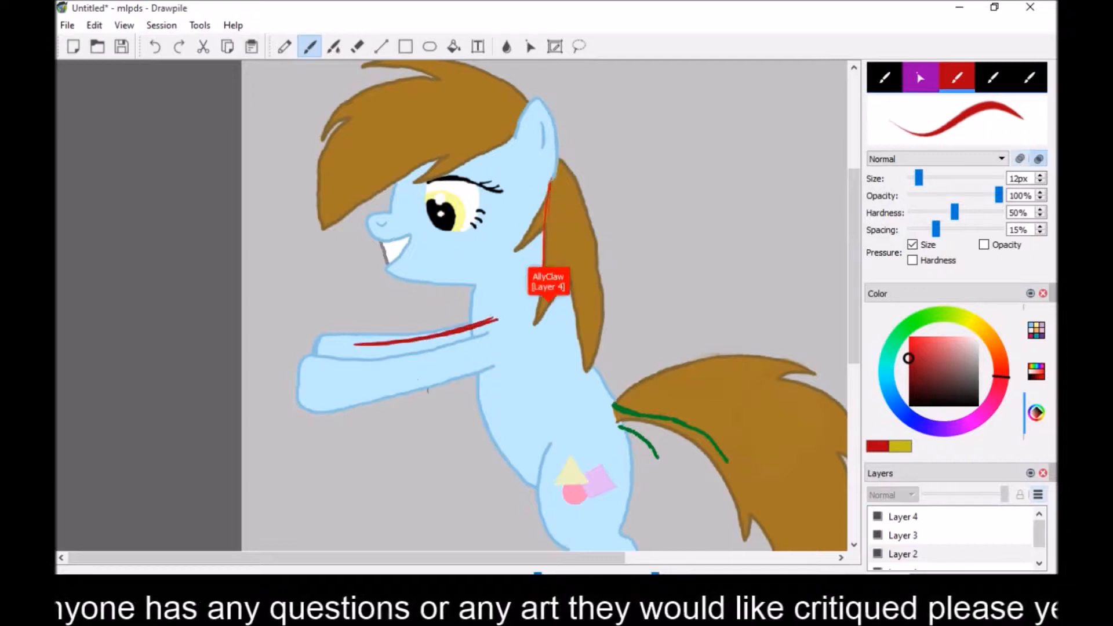
left_click_drag(501, 361, 428, 395)
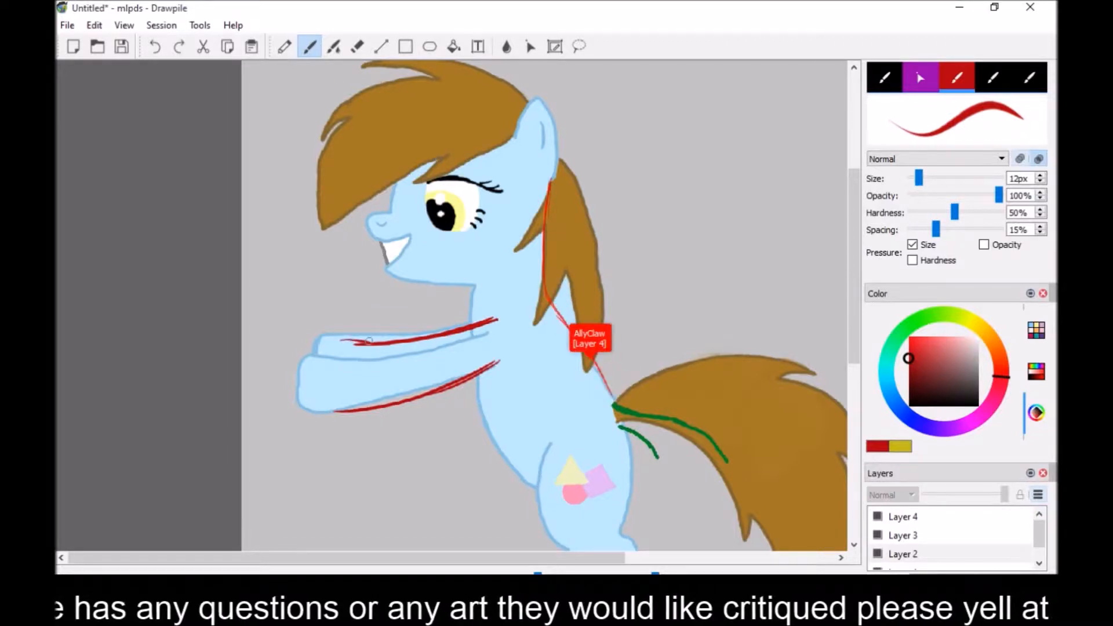
mouse_move(361, 345)
left_mouse_down()
mouse_move(329, 339)
mouse_move(313, 360)
mouse_move(309, 398)
mouse_move(338, 412)
left_mouse_up()
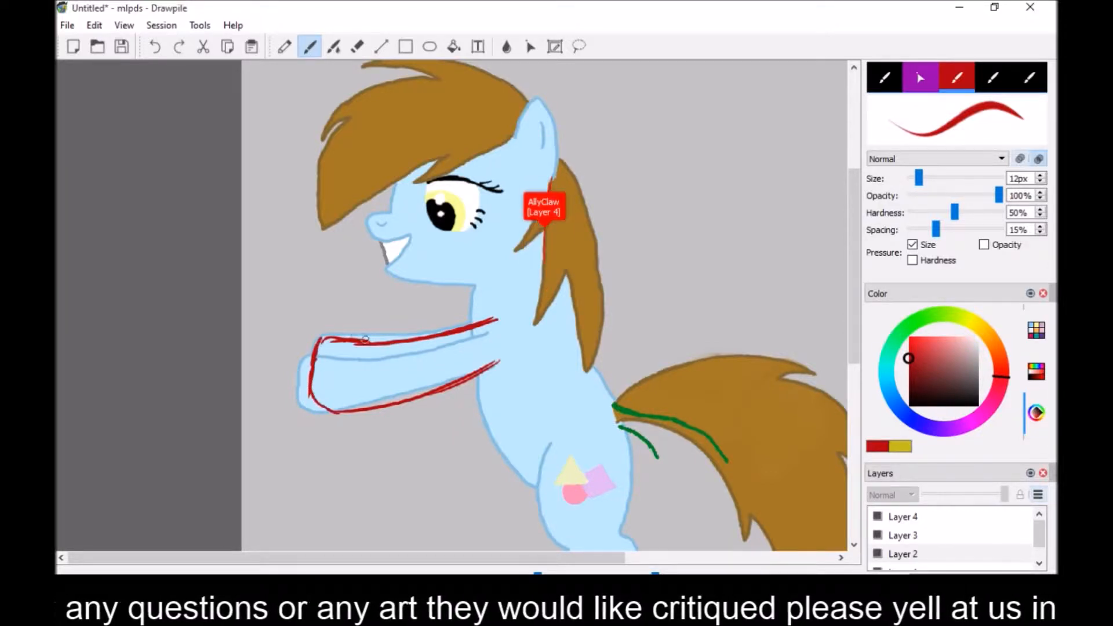
mouse_move(337, 340)
left_mouse_down()
mouse_move(310, 367)
mouse_move(310, 395)
mouse_move(323, 402)
left_mouse_up()
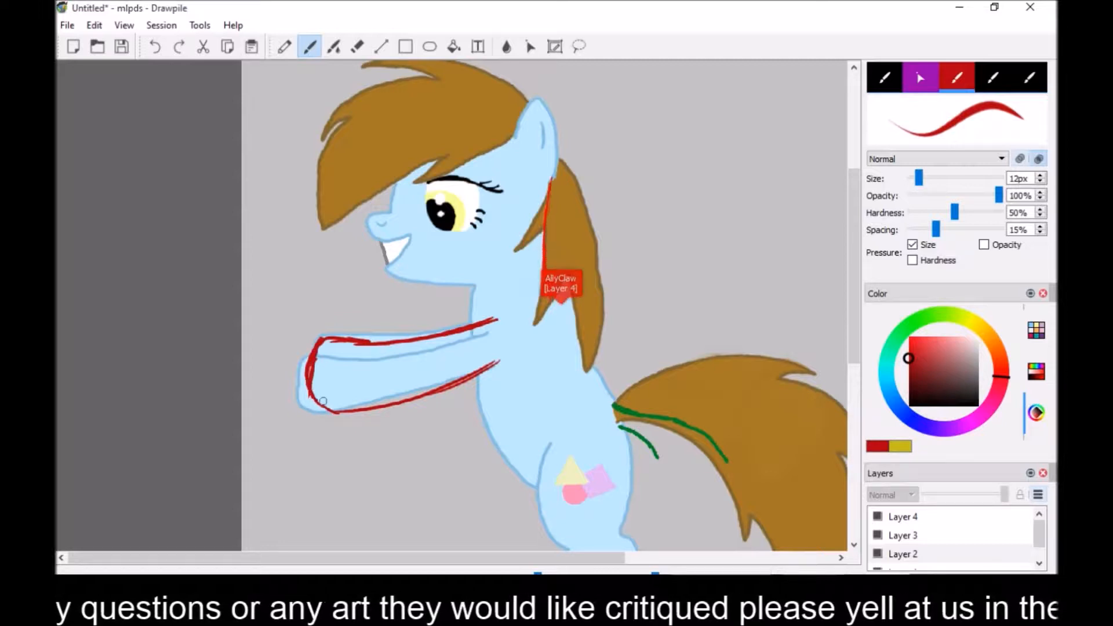
mouse_move(370, 342)
left_mouse_down()
mouse_move(322, 338)
mouse_move(313, 354)
left_mouse_up()
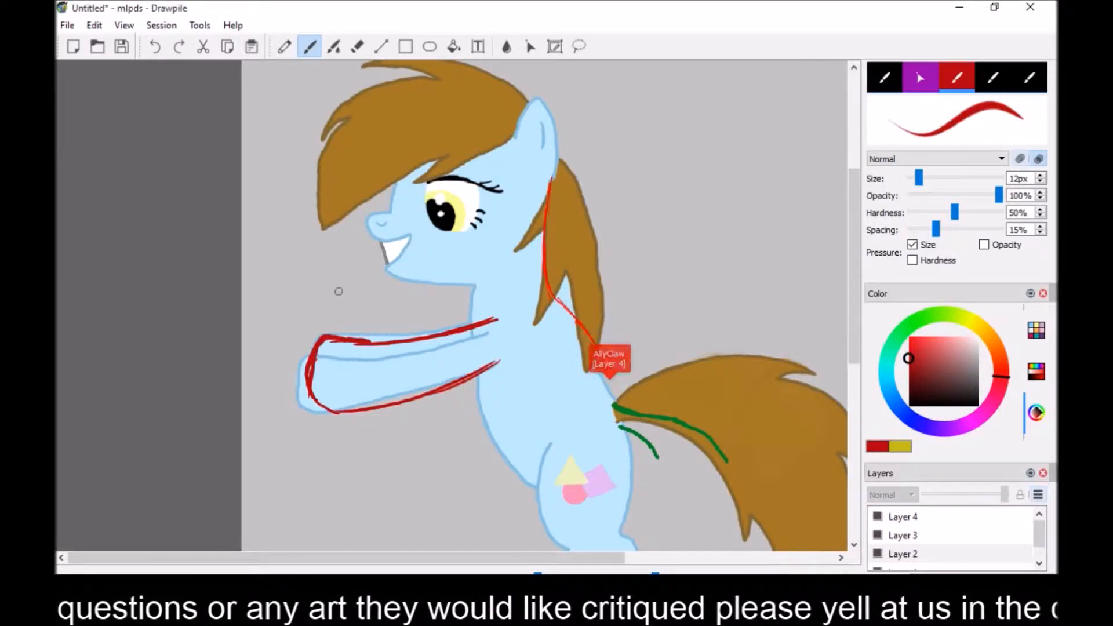
key("e")
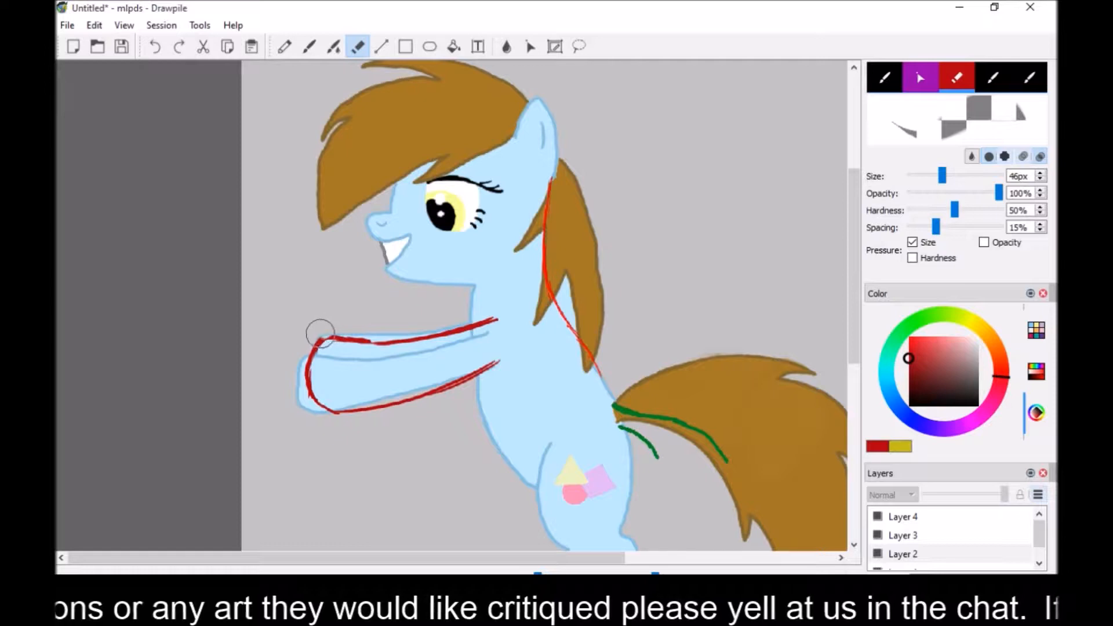
key("b")
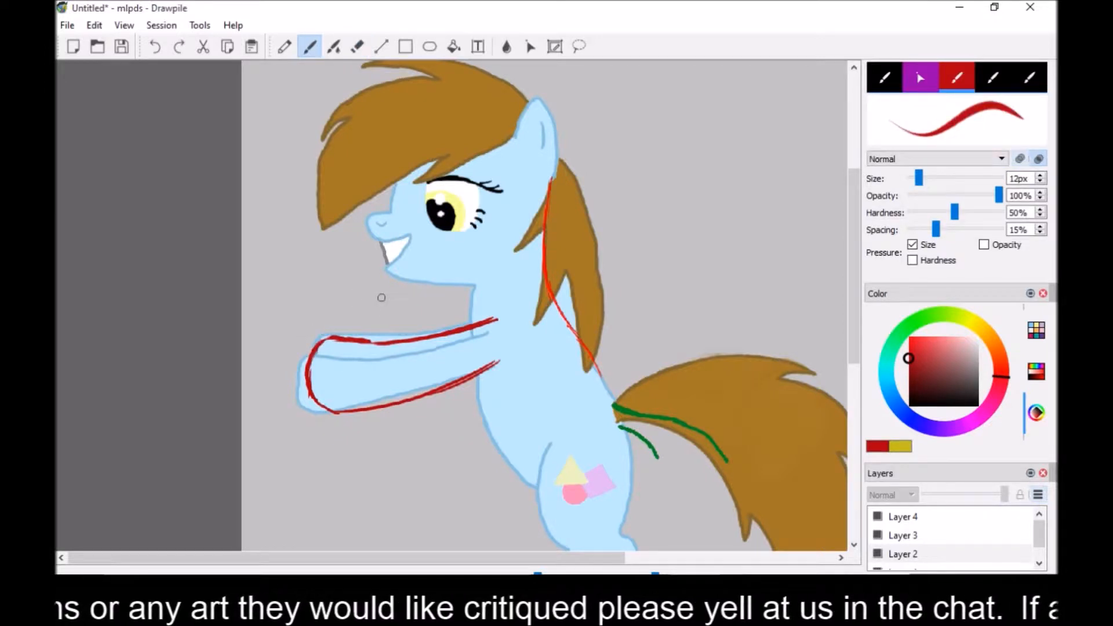
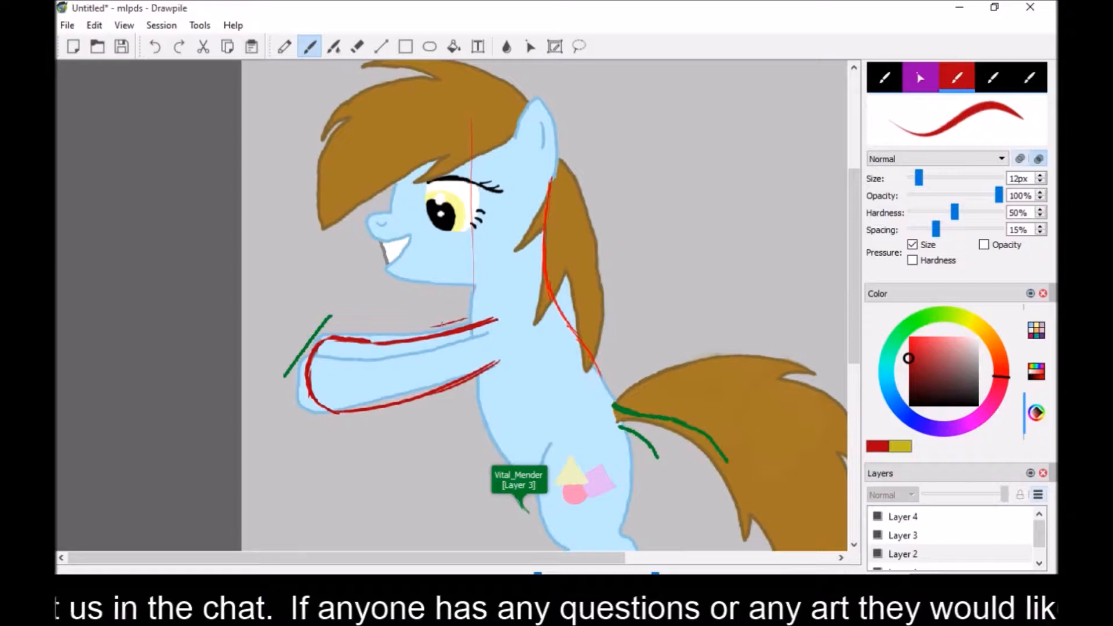
left_click_drag(460, 318, 344, 336)
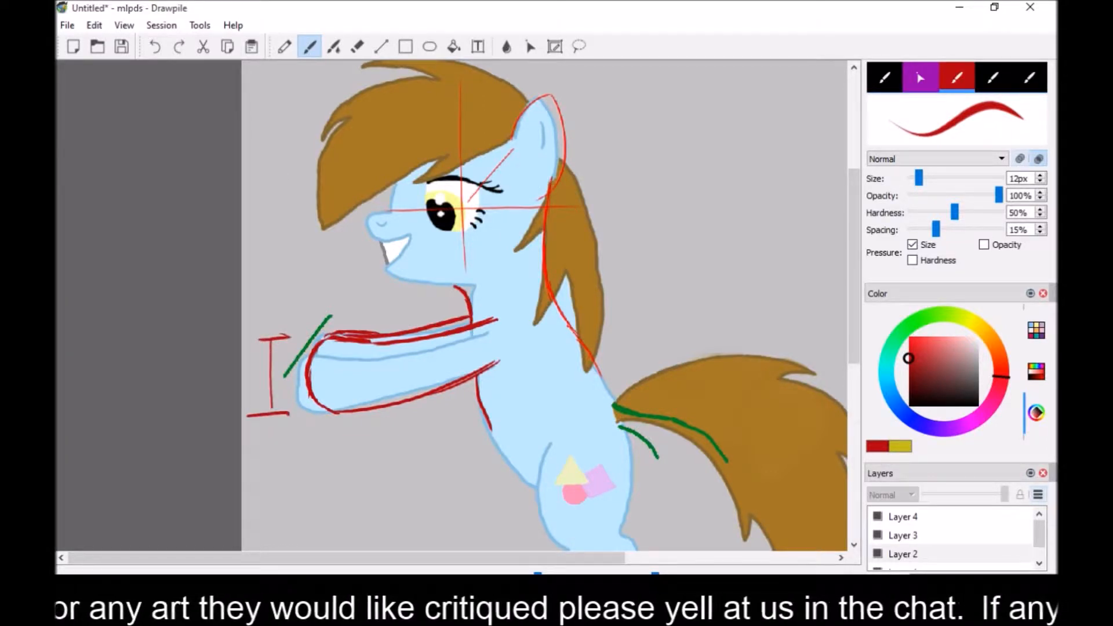
Draw a vertical red measuring bracket in front of the pony's muzzle and undo the last stroke at the neck
left_click_drag(277, 213, 316, 213)
left_click_drag(310, 274, 323, 282)
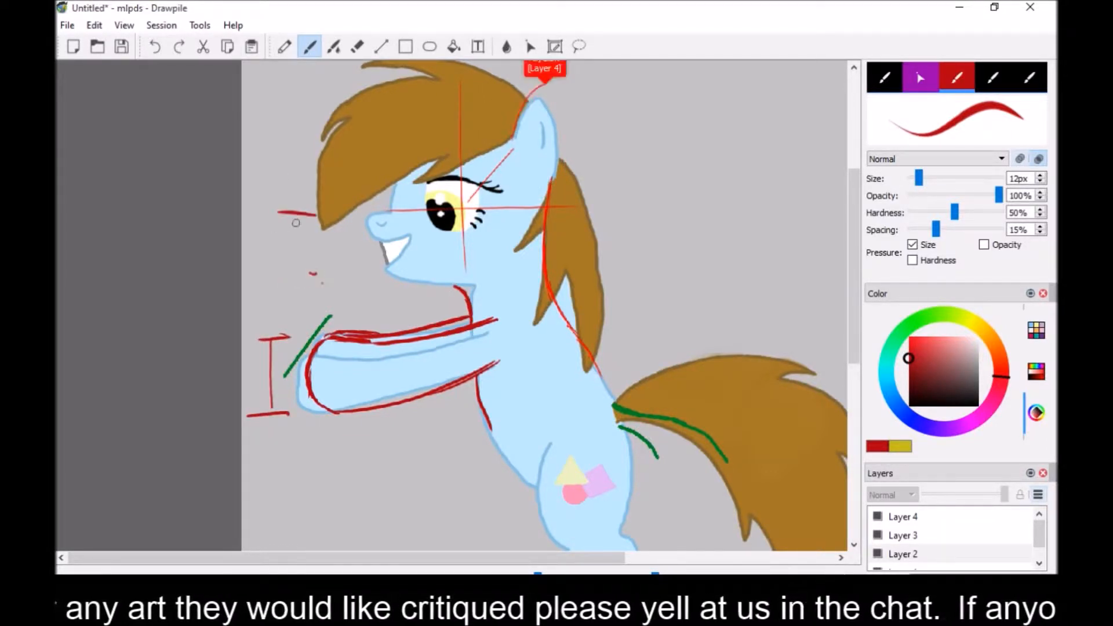
left_click_drag(299, 214, 300, 282)
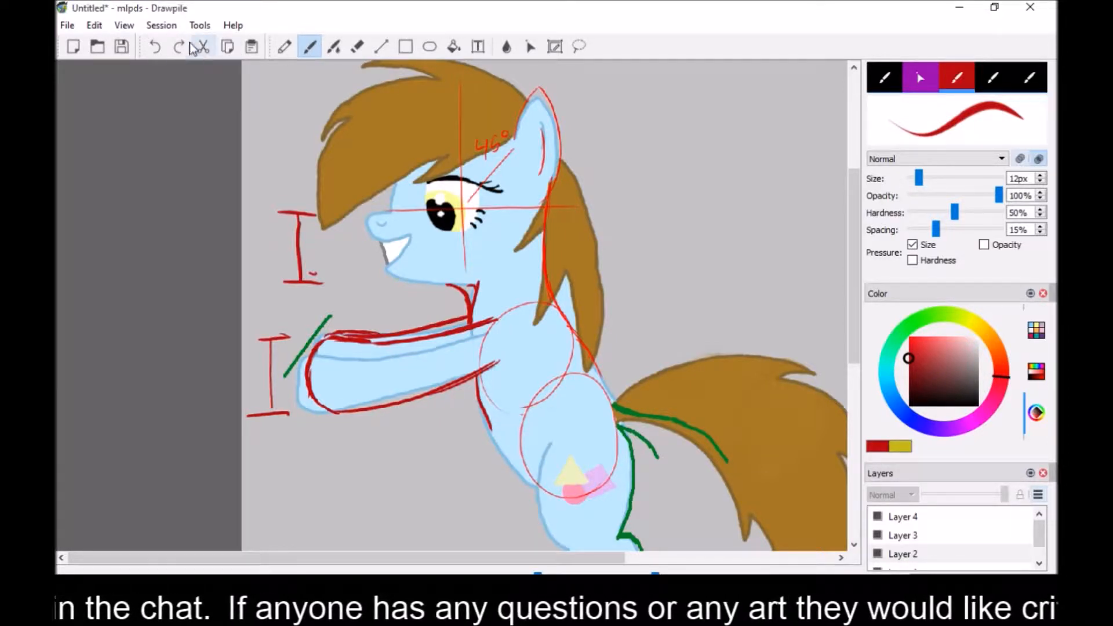
left_click(156, 49)
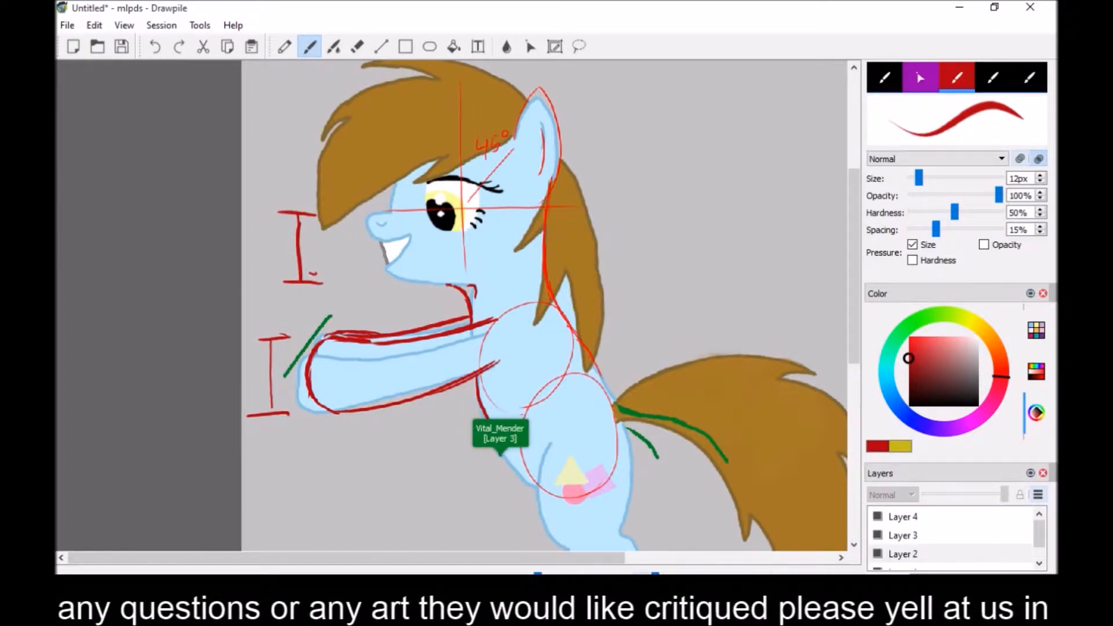
Switch the brush to green and draw slanted angle marks above the foreleg's hoof and in front of the rear hoof
left_click_drag(655, 573, 654, 574)
left_click_drag(854, 368, 854, 414)
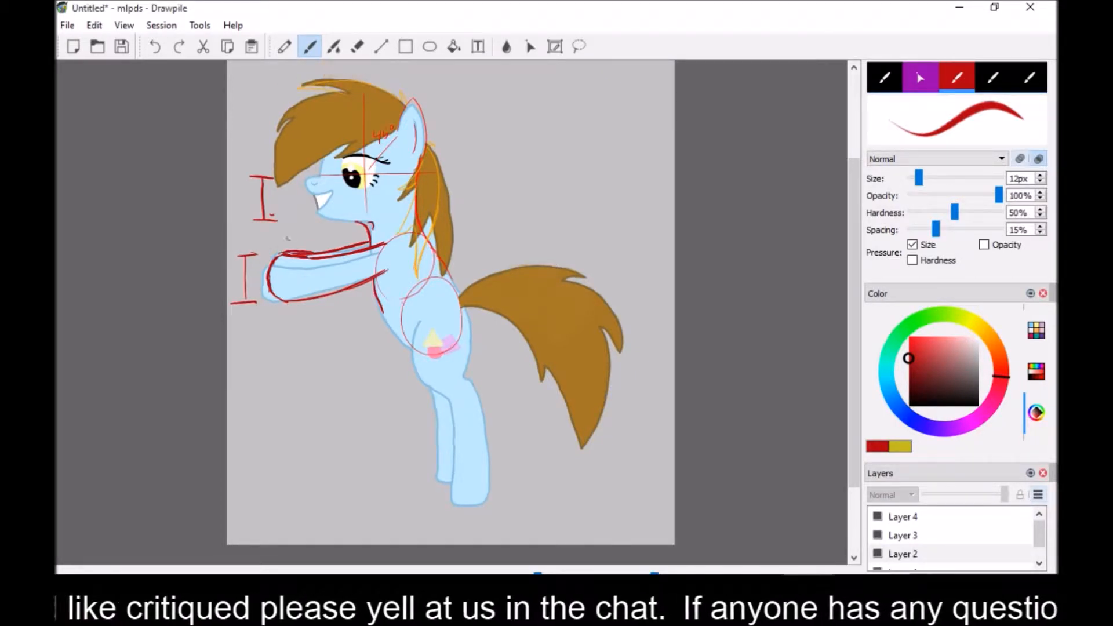
left_click(899, 331)
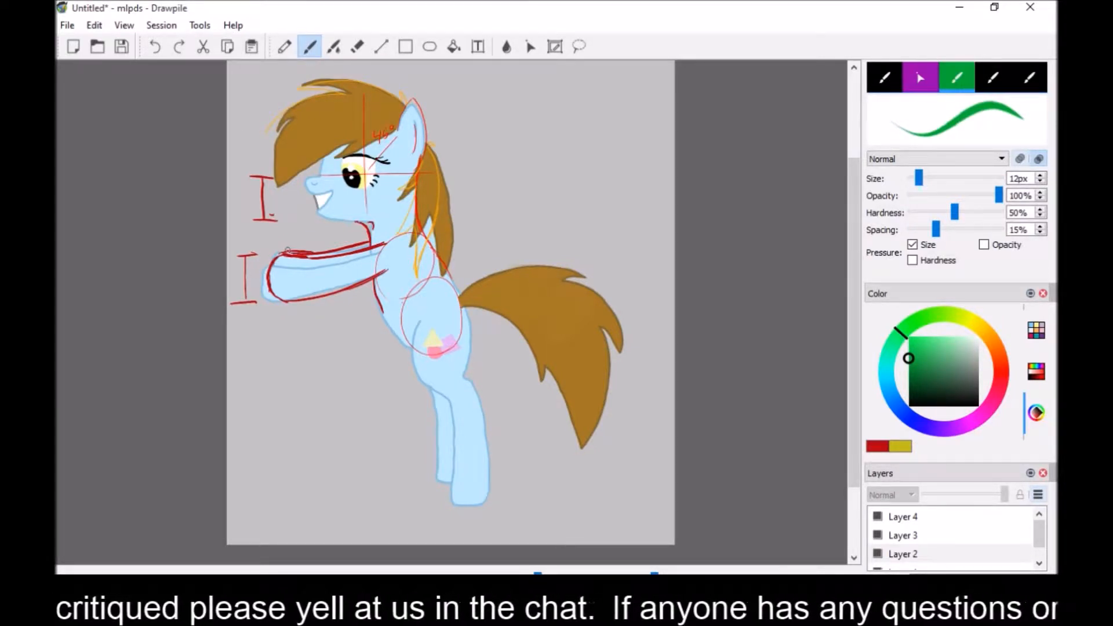
left_click_drag(282, 246, 262, 259)
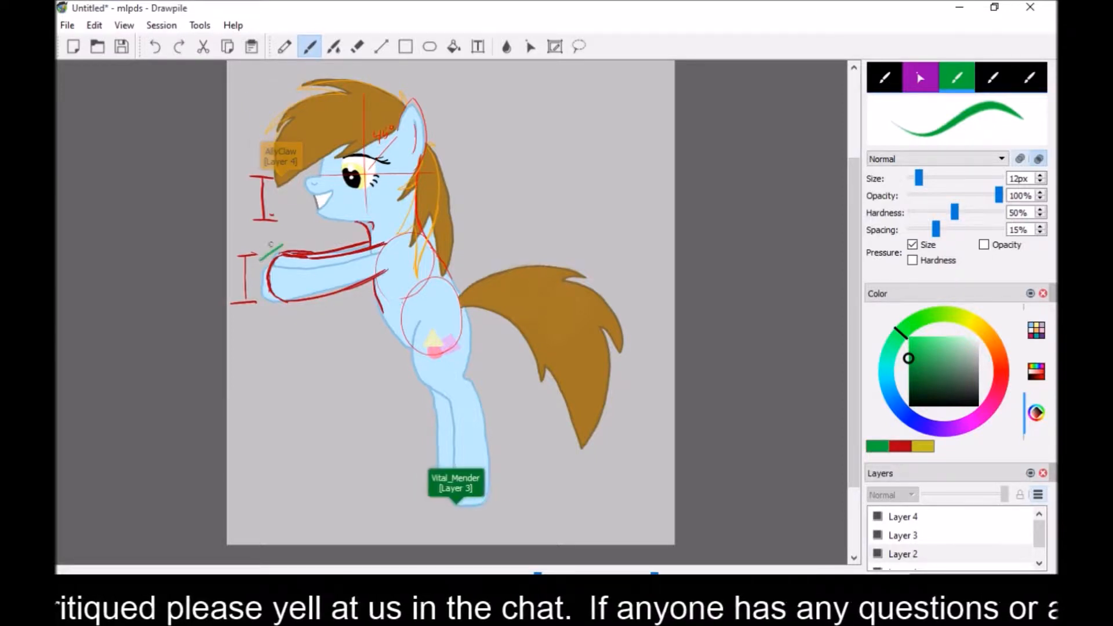
left_click_drag(422, 483, 444, 505)
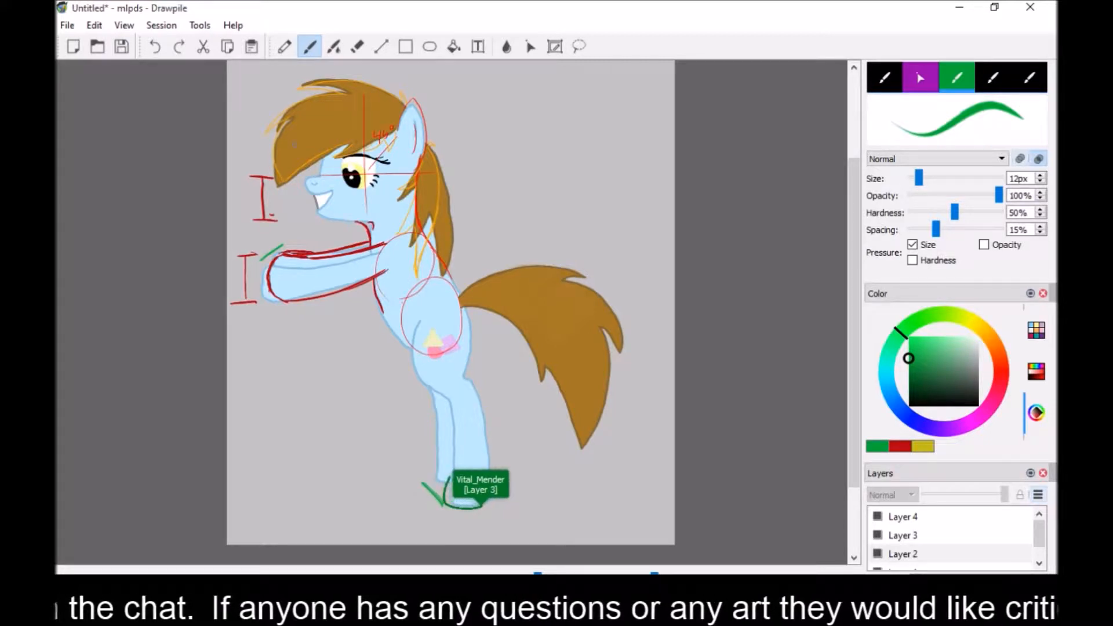
Redraw the foreleg's rounded hoof tip in red and add a slanted green line across the front of the hoof
left_click(998, 371)
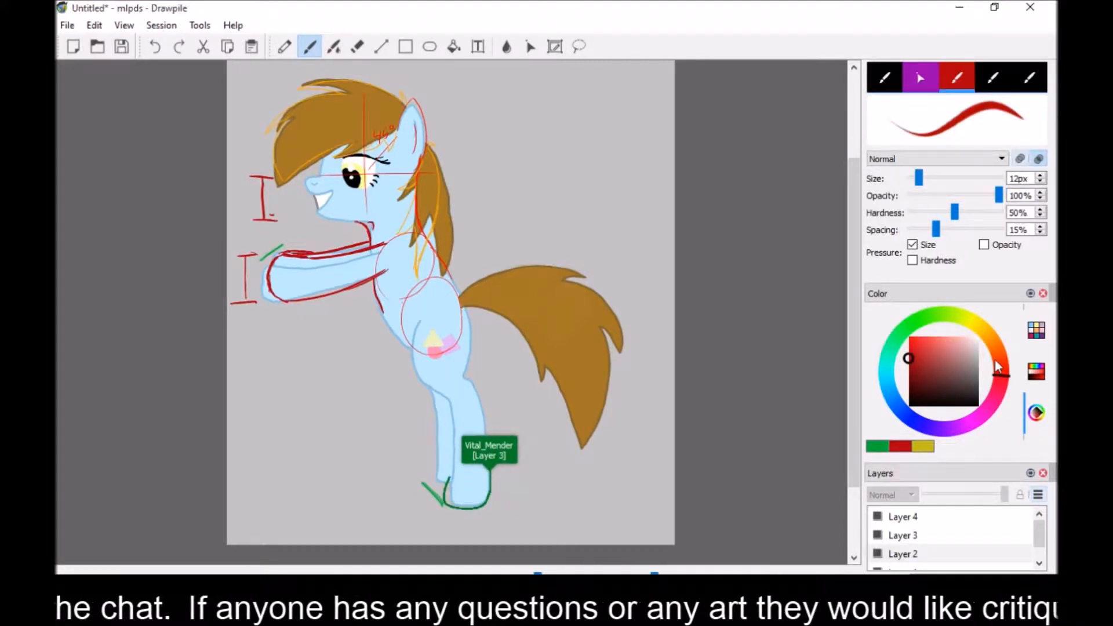
left_click_drag(283, 247, 273, 250)
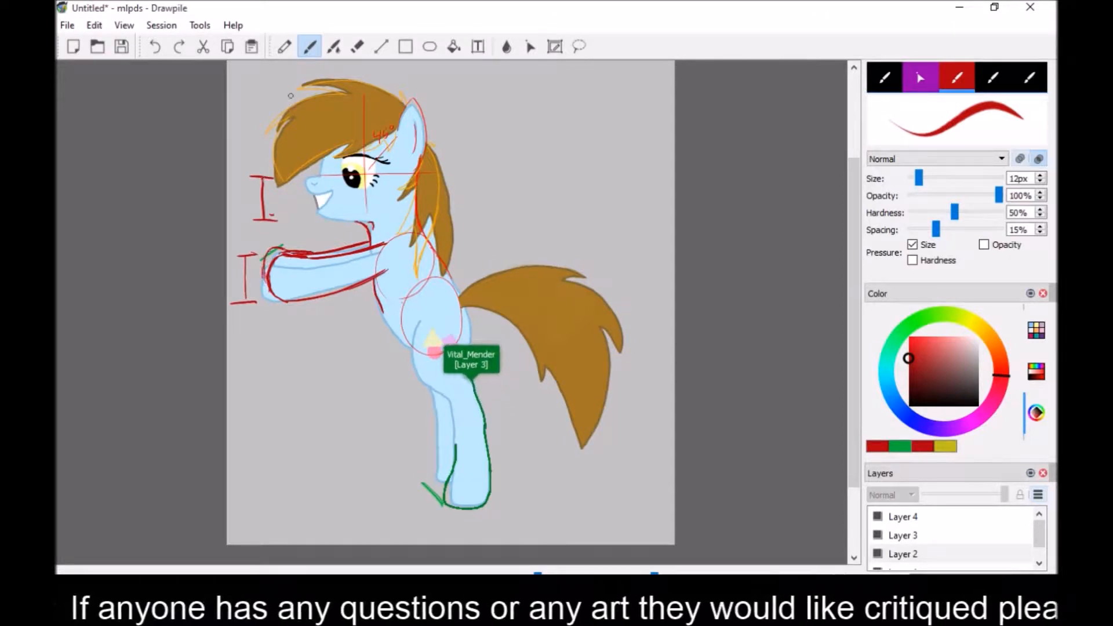
left_click_drag(889, 373, 901, 334)
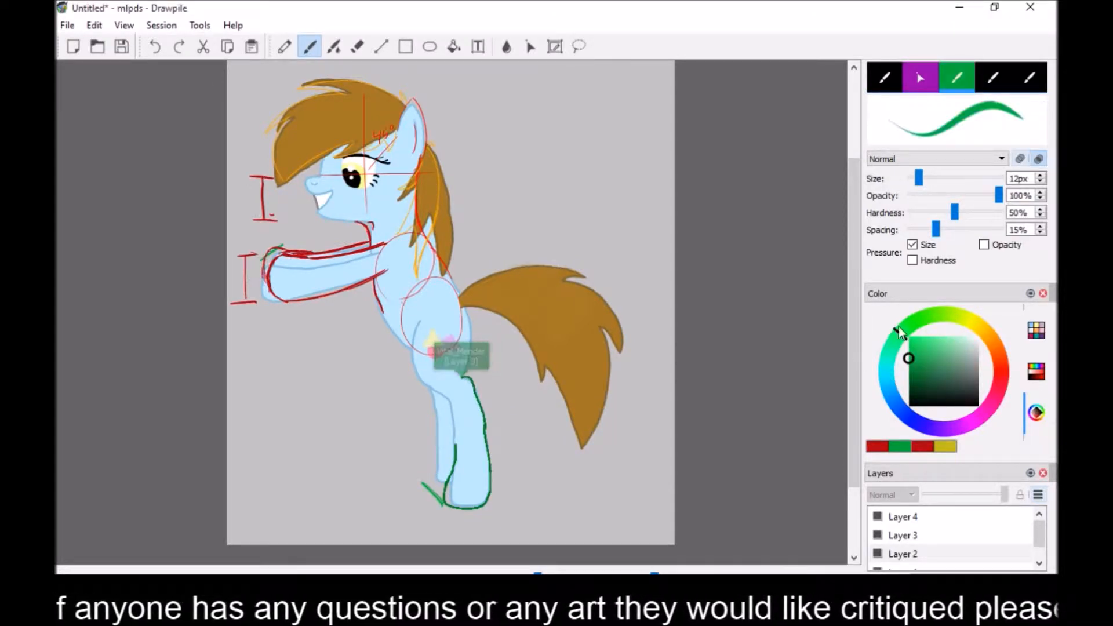
left_click_drag(251, 270, 276, 310)
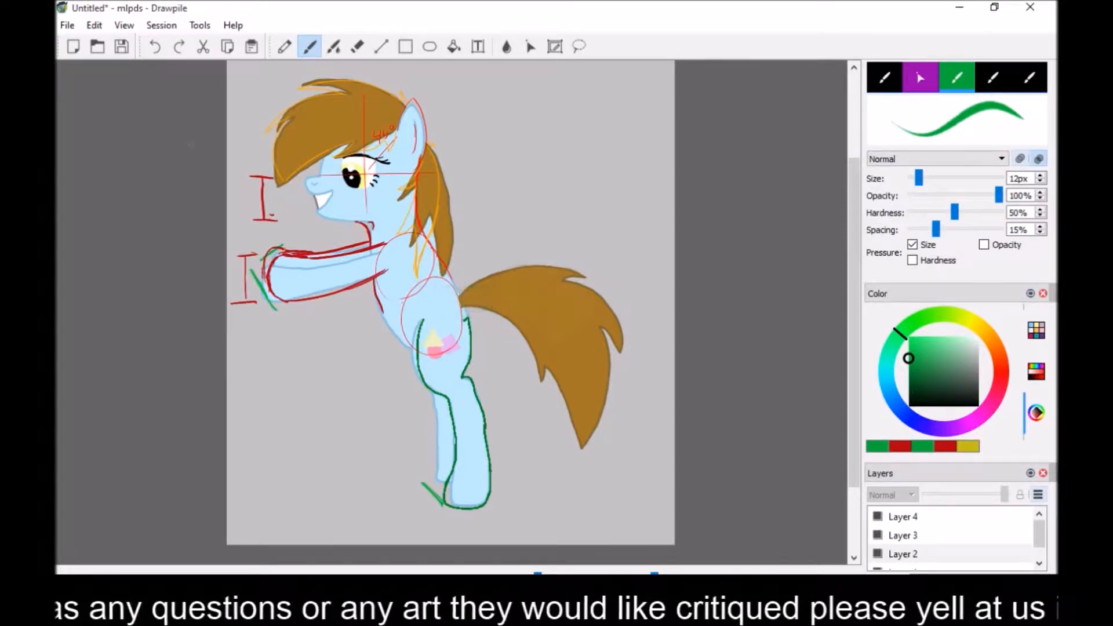
Try a green S-shaped curve in the empty area below the forelegs and undo it
mouse_move(343, 493)
left_mouse_down()
mouse_move(337, 432)
mouse_move(263, 341)
left_mouse_up()
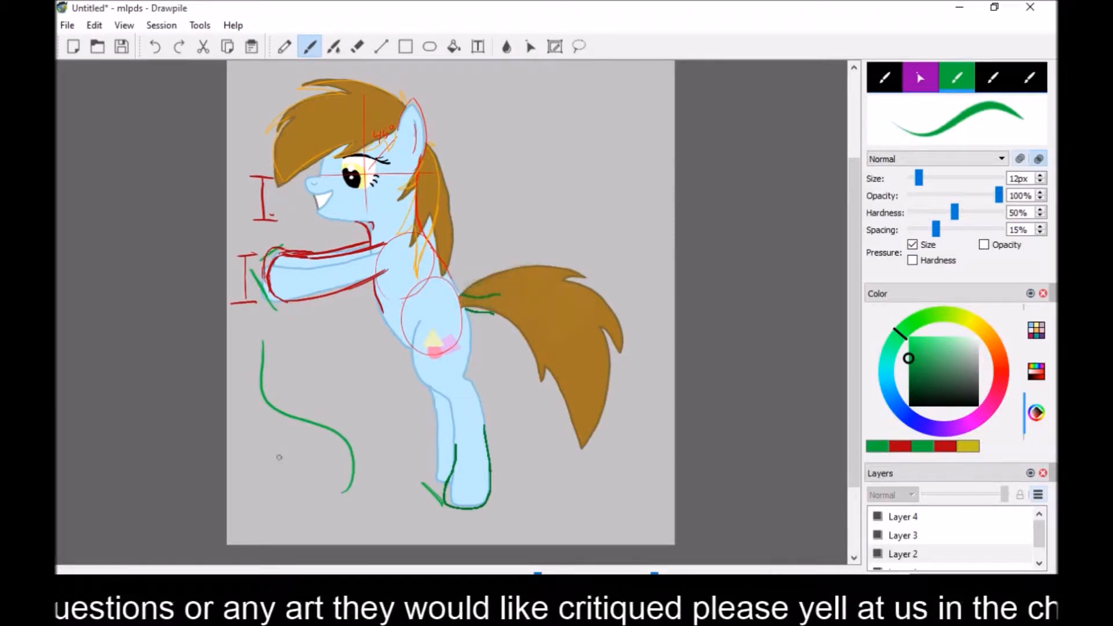
left_click(155, 50)
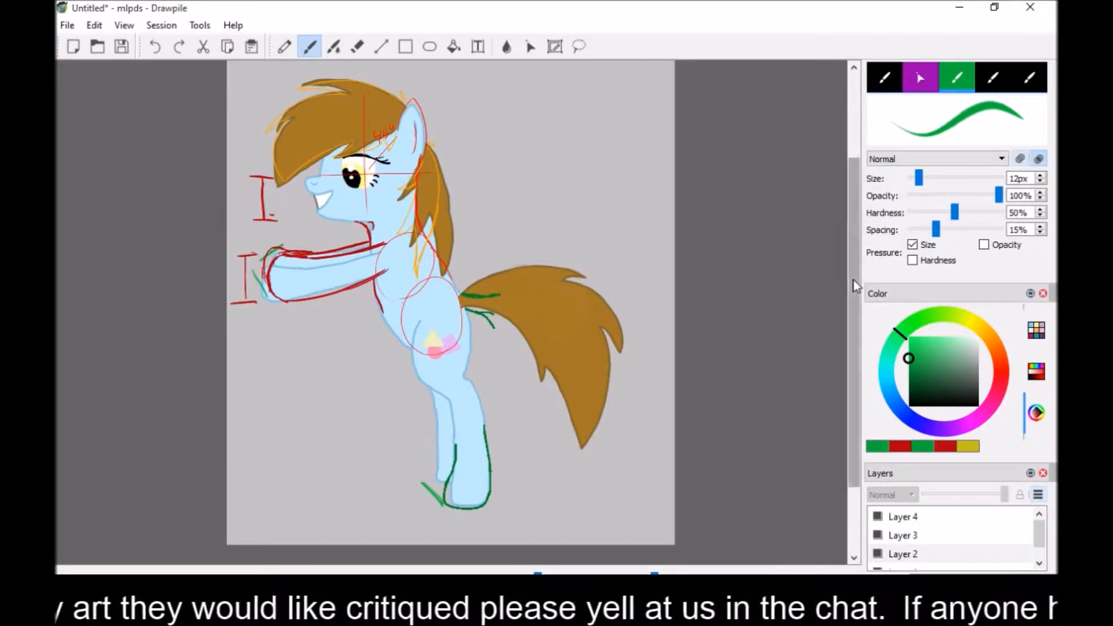
scroll(851, 223, "up", 1)
left_click(726, 574)
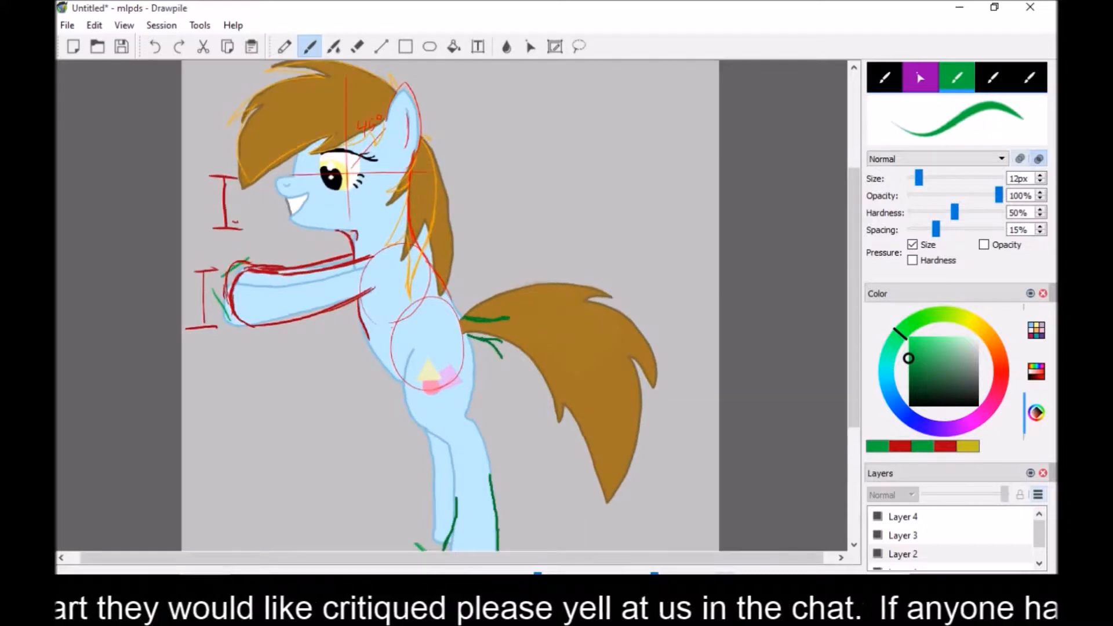
left_click(726, 573)
left_click_drag(851, 384, 848, 357)
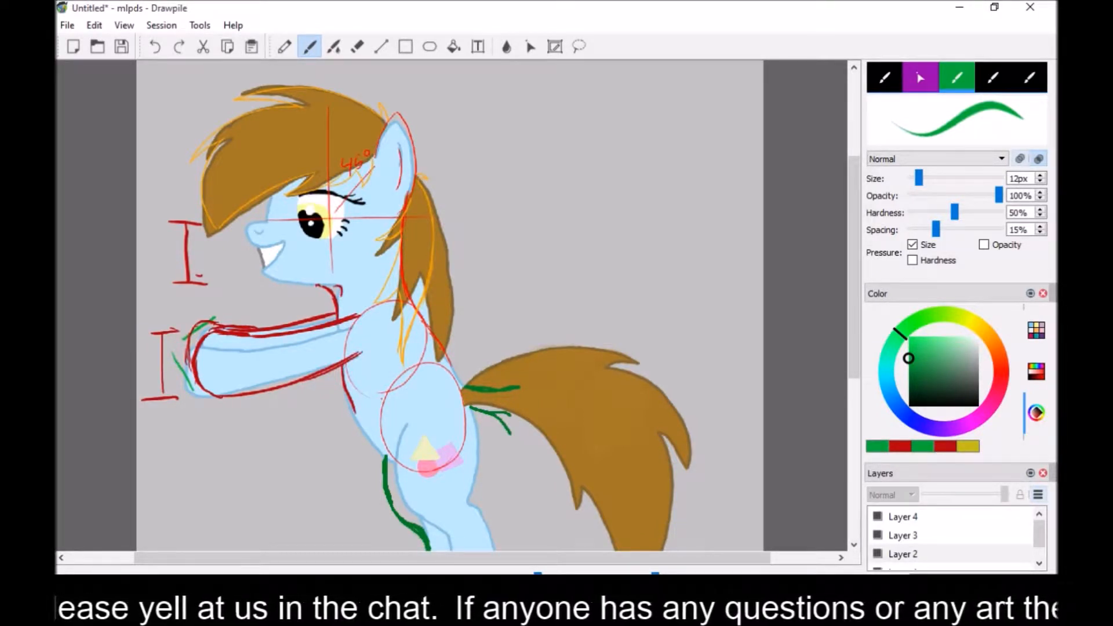
Open the Windows volume mixer, raise the Open Broadcaster Software playback volume, and close the mixer
left_click(951, 611)
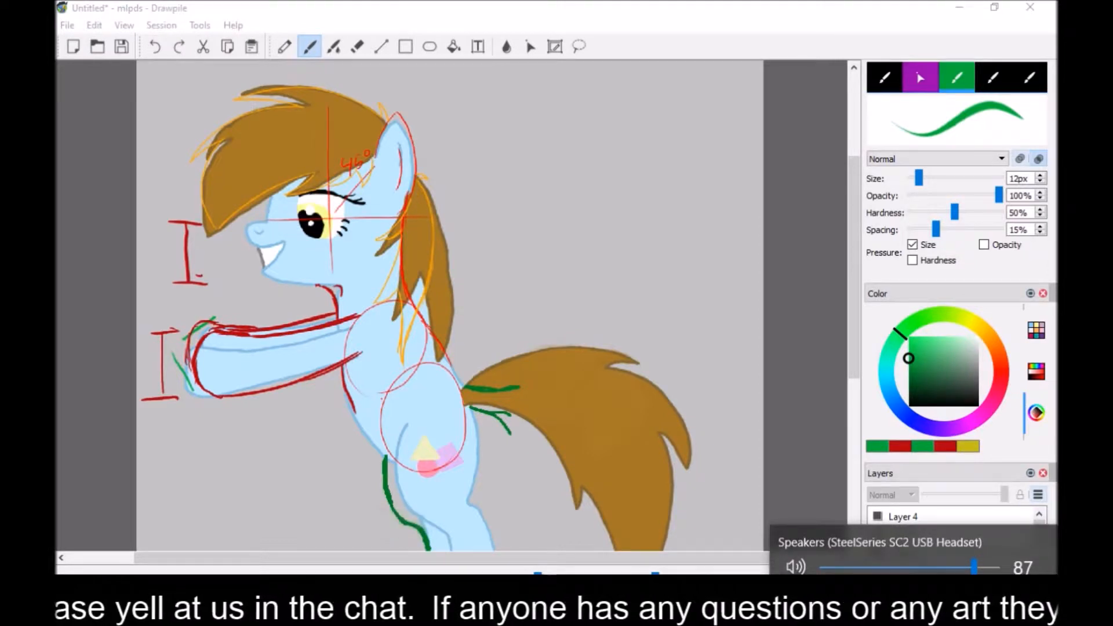
right_click(951, 611)
left_click(906, 517)
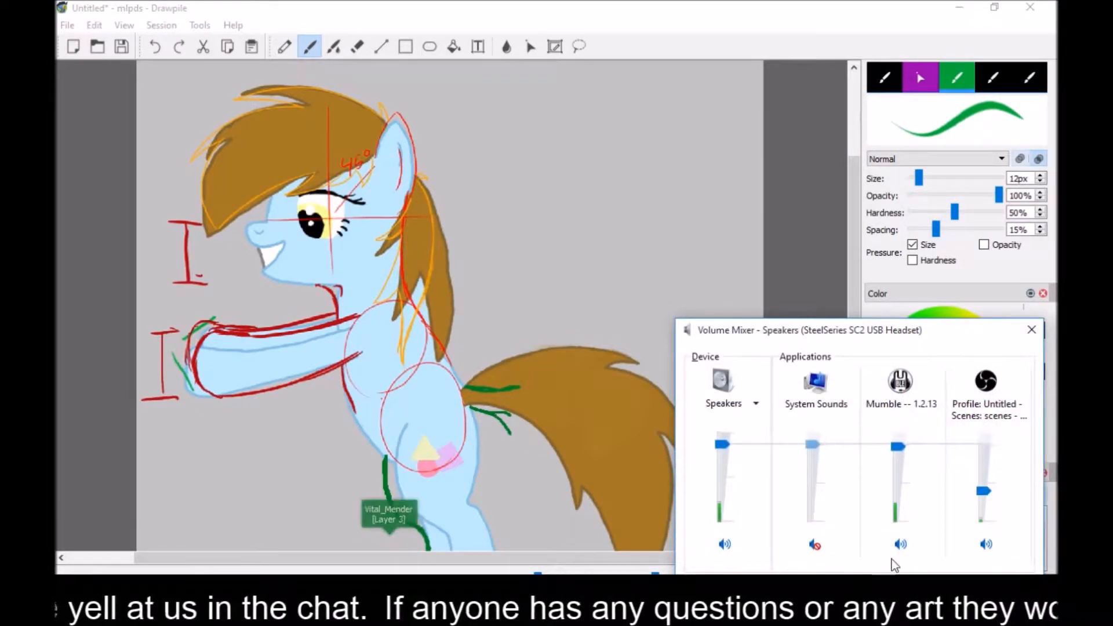
left_click_drag(985, 494, 985, 468)
left_click(1033, 333)
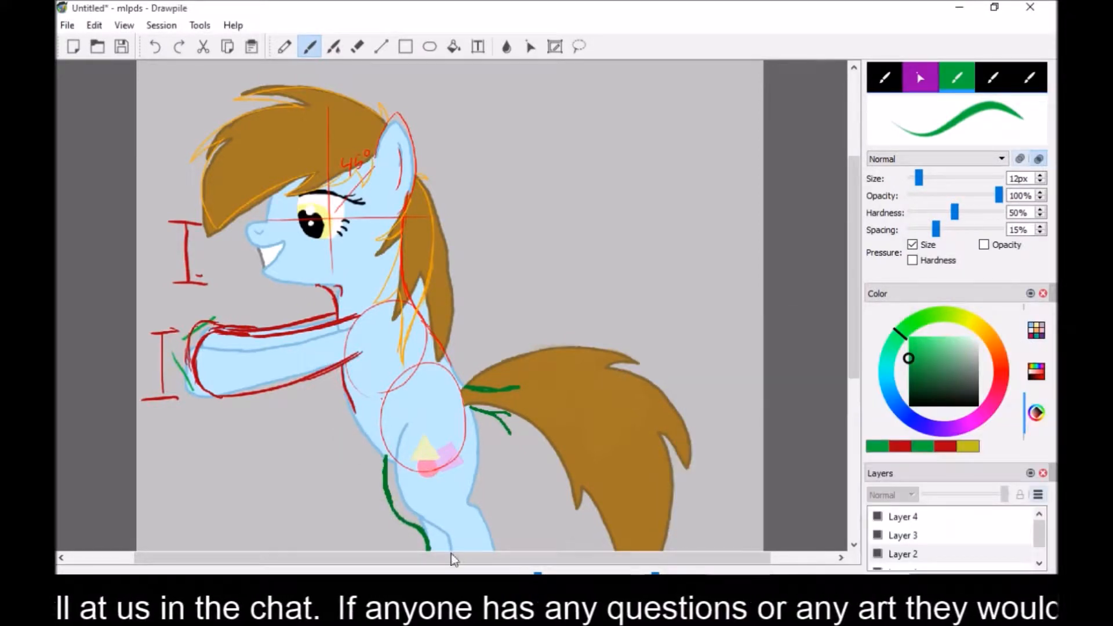
Switch to Mumble to check the Art voice channel, look at the Open Broadcaster Software streaming window, and return to Drawpile
left_click(443, 610)
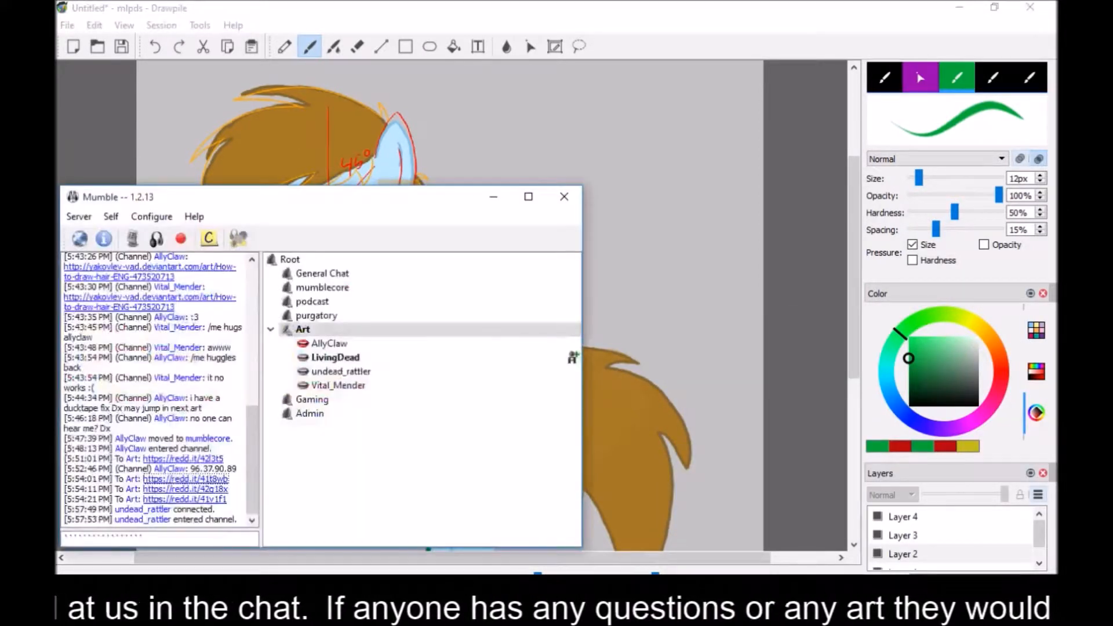
left_click(390, 9)
left_click(545, 611)
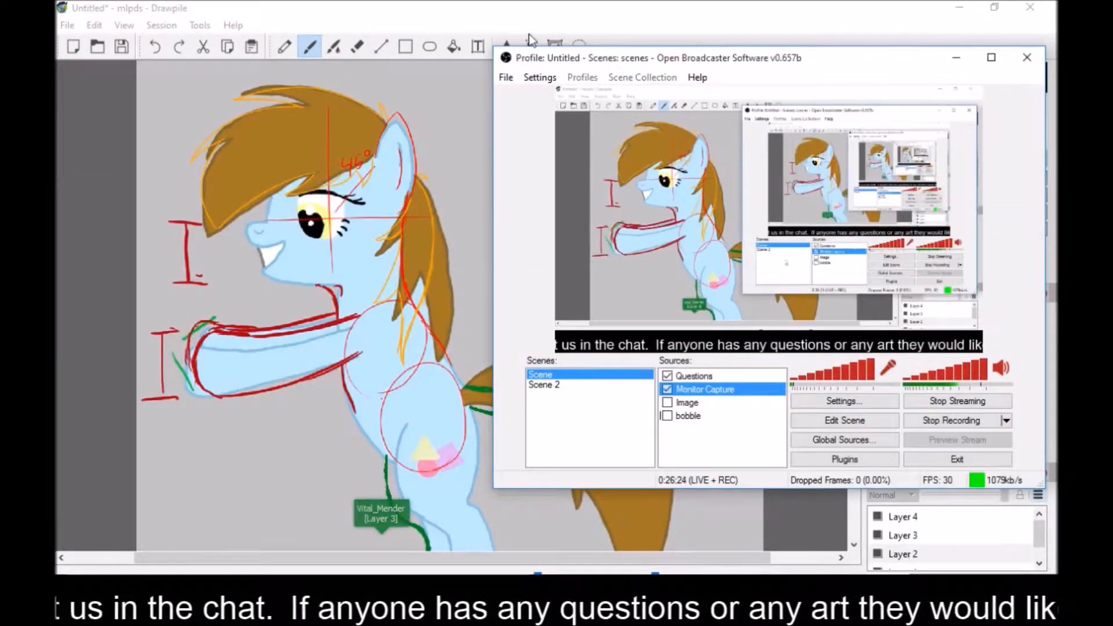
left_click(511, 25)
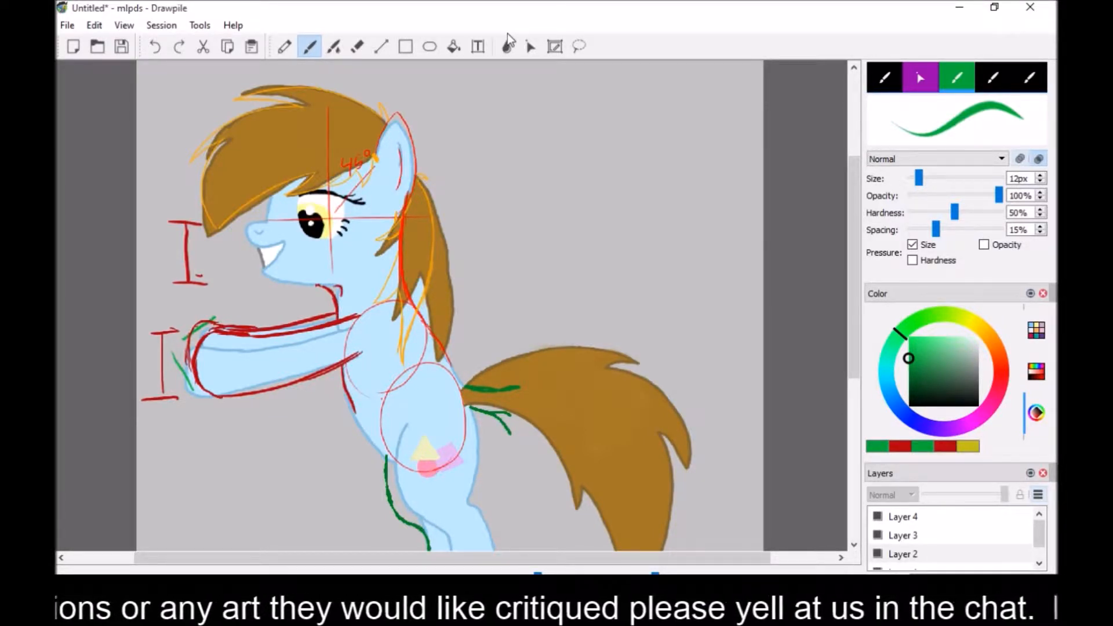
left_click_drag(851, 269, 876, 308)
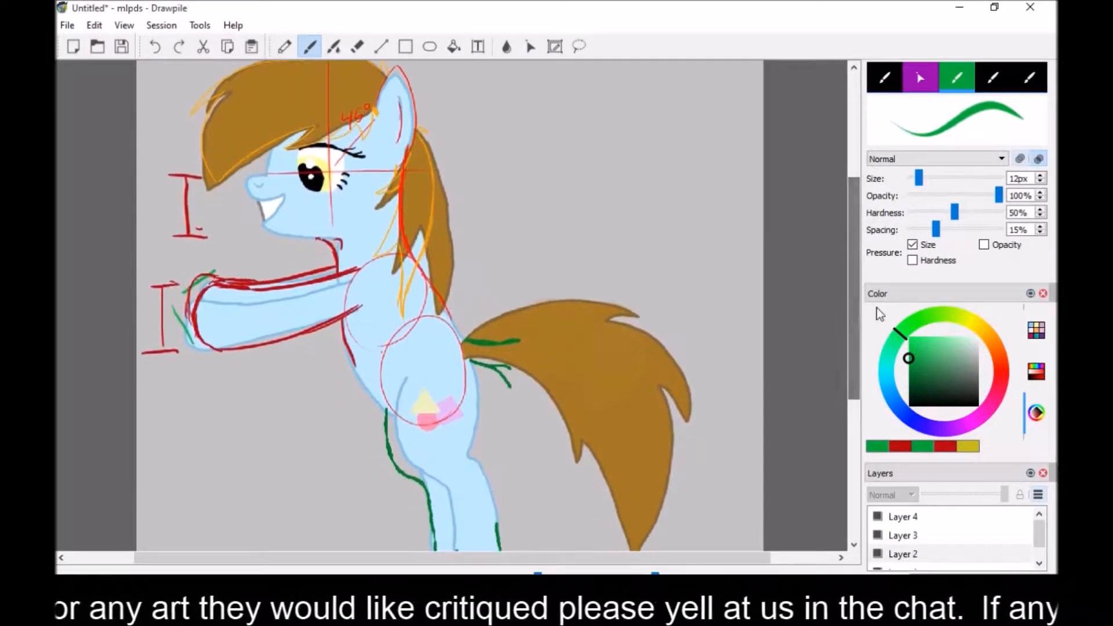
left_click_drag(656, 574, 655, 575)
left_click_drag(855, 376, 857, 410)
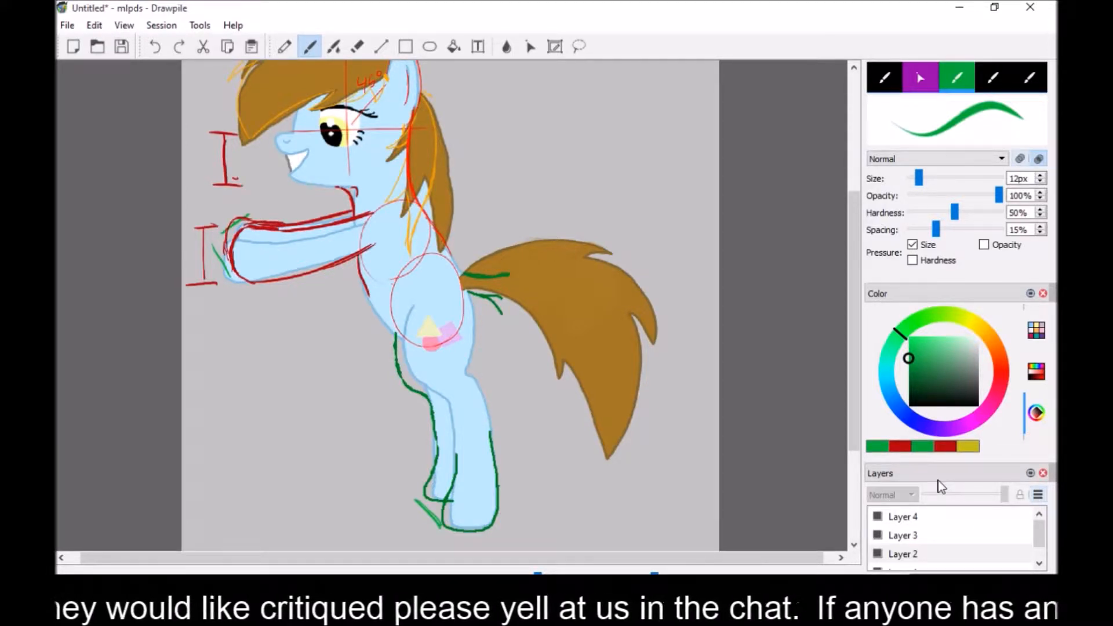
Show the session chat below the canvas
left_click(161, 25)
mouse_move(125, 25)
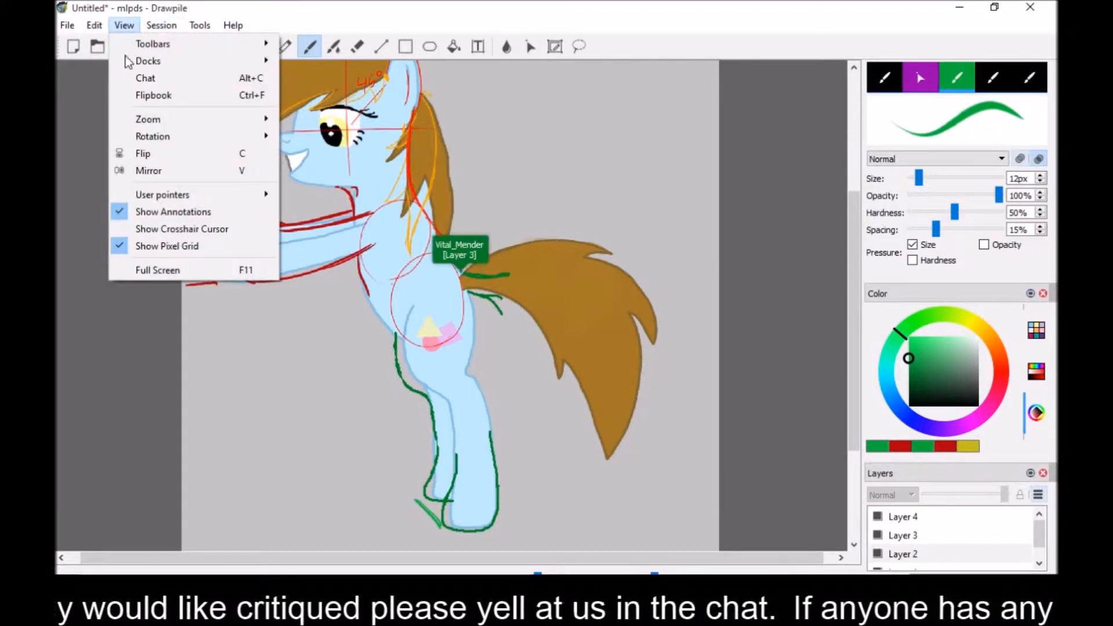
left_click(143, 78)
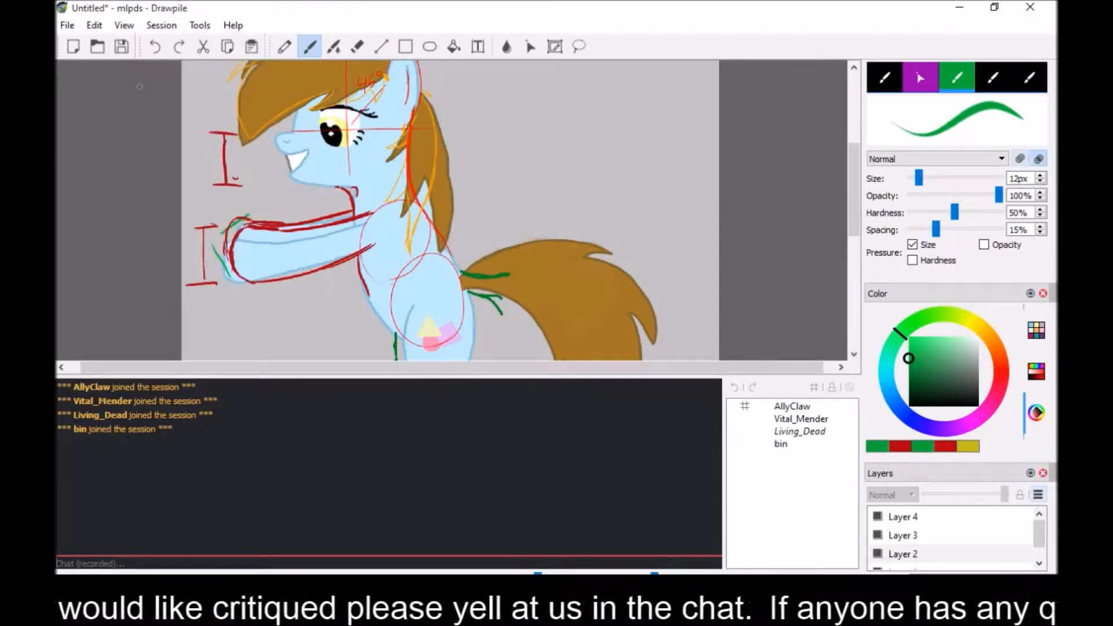
Hide the session chat below the canvas
left_click(124, 25)
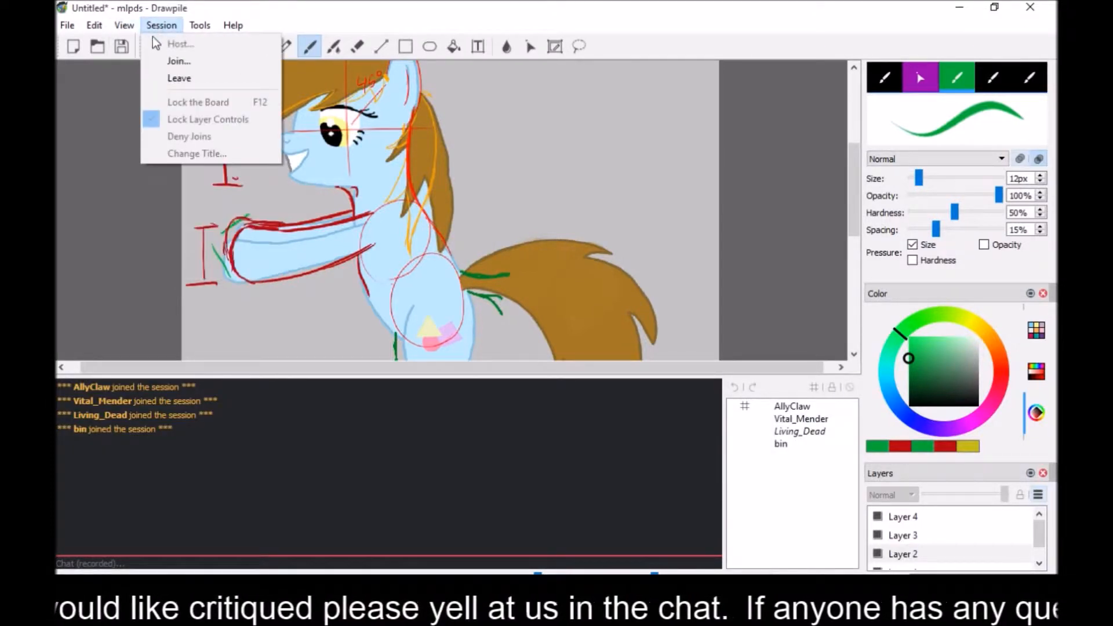
left_click(130, 79)
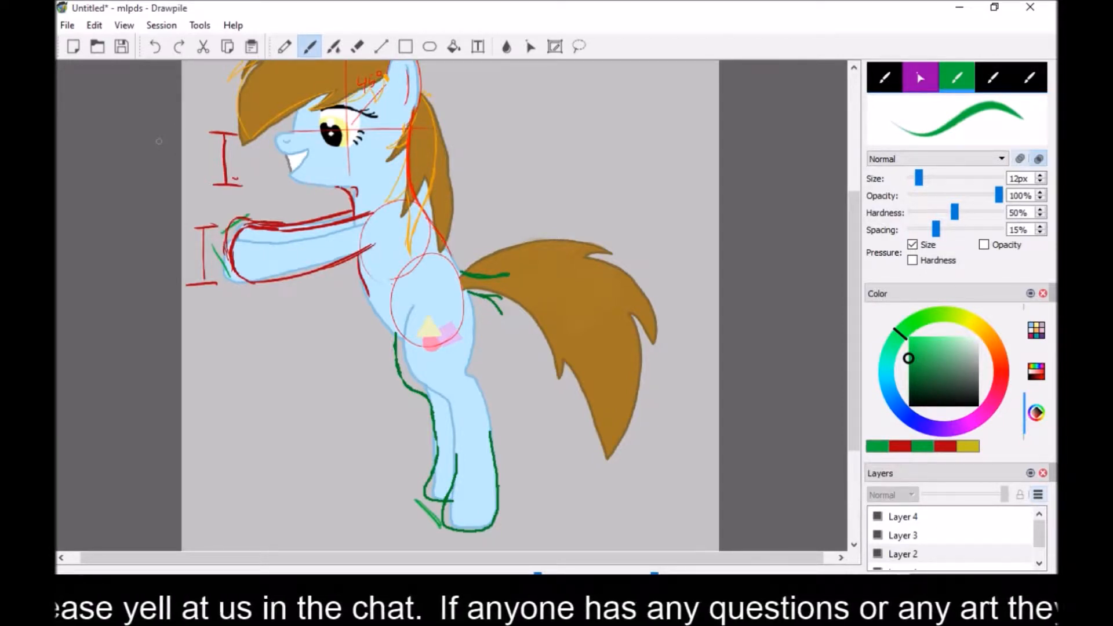
Show the session chat again, select the last participant in the user list, and hide the chat
left_click(124, 25)
left_click(138, 78)
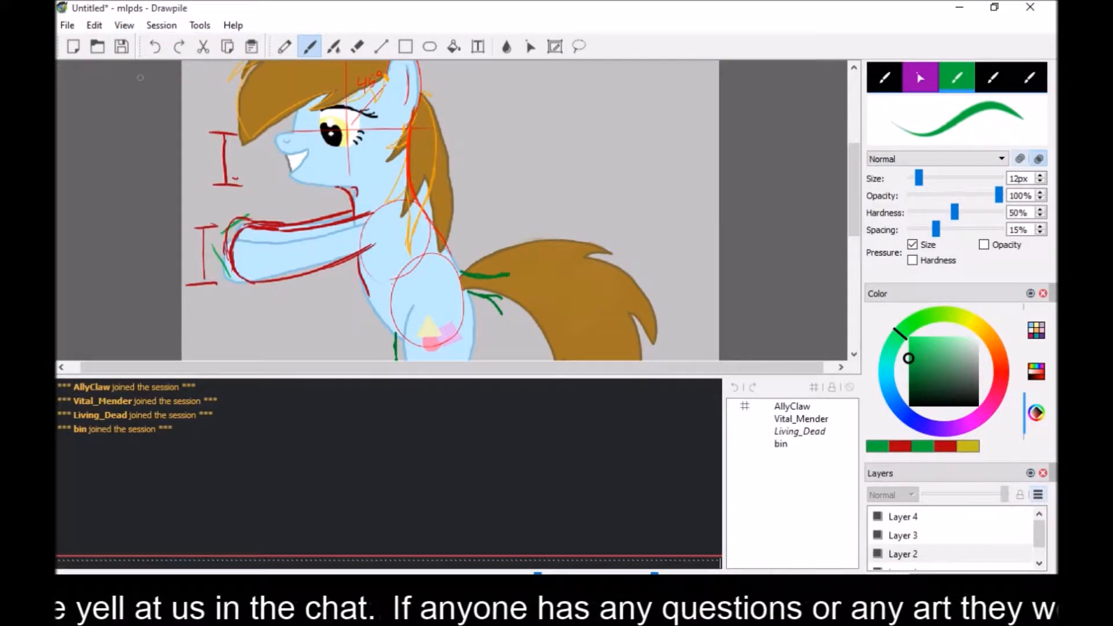
left_click(782, 445)
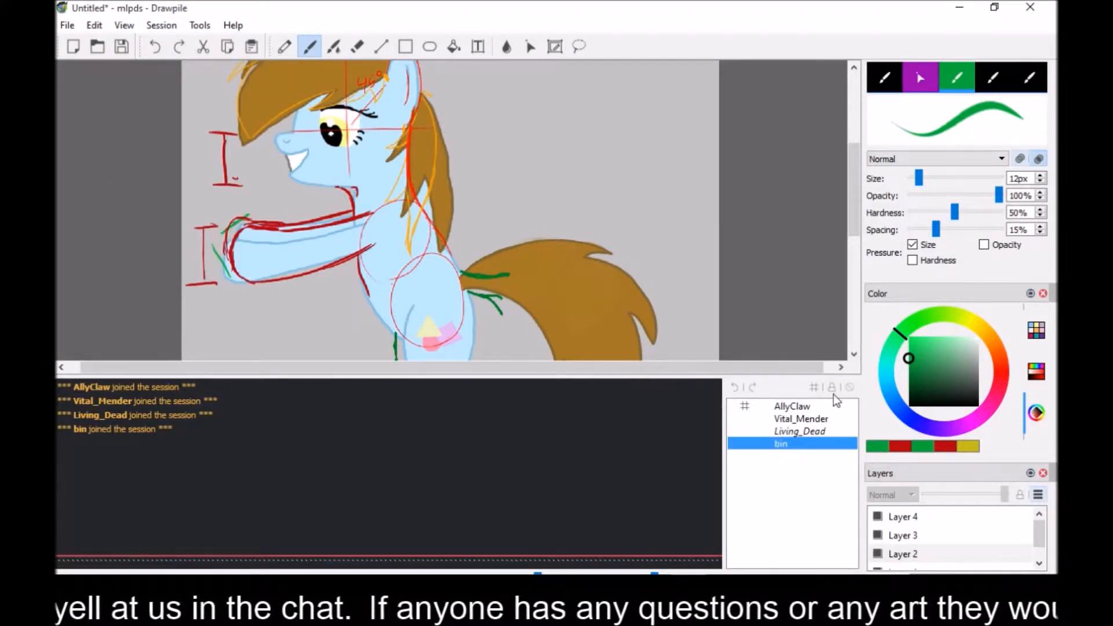
left_click(124, 25)
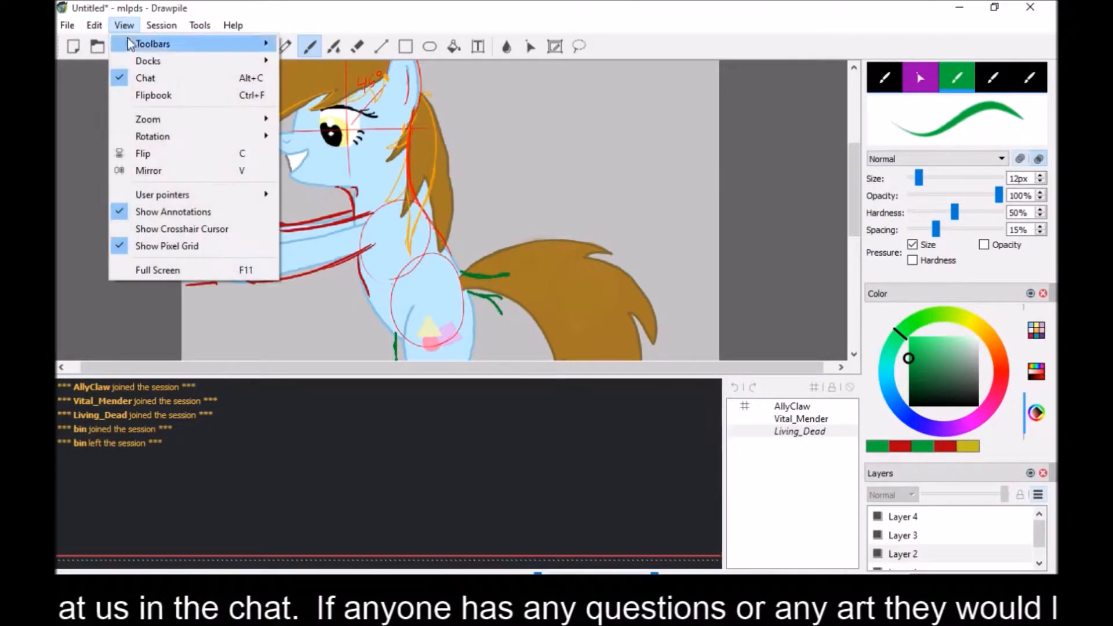
left_click(133, 77)
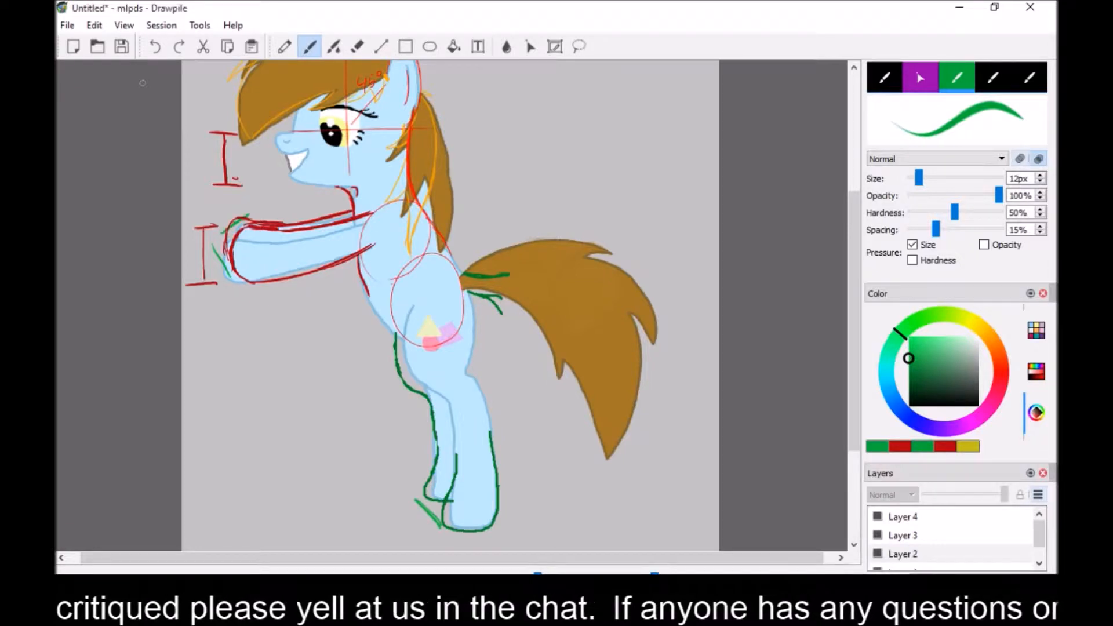
left_click(161, 25)
left_click(200, 25)
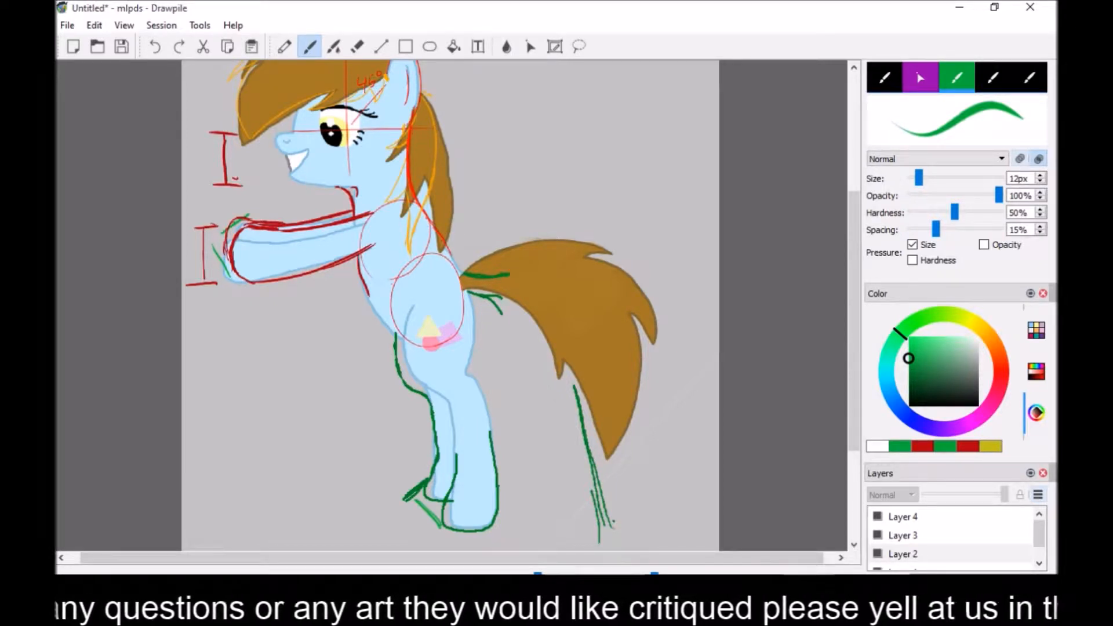
left_click_drag(851, 274, 835, 395)
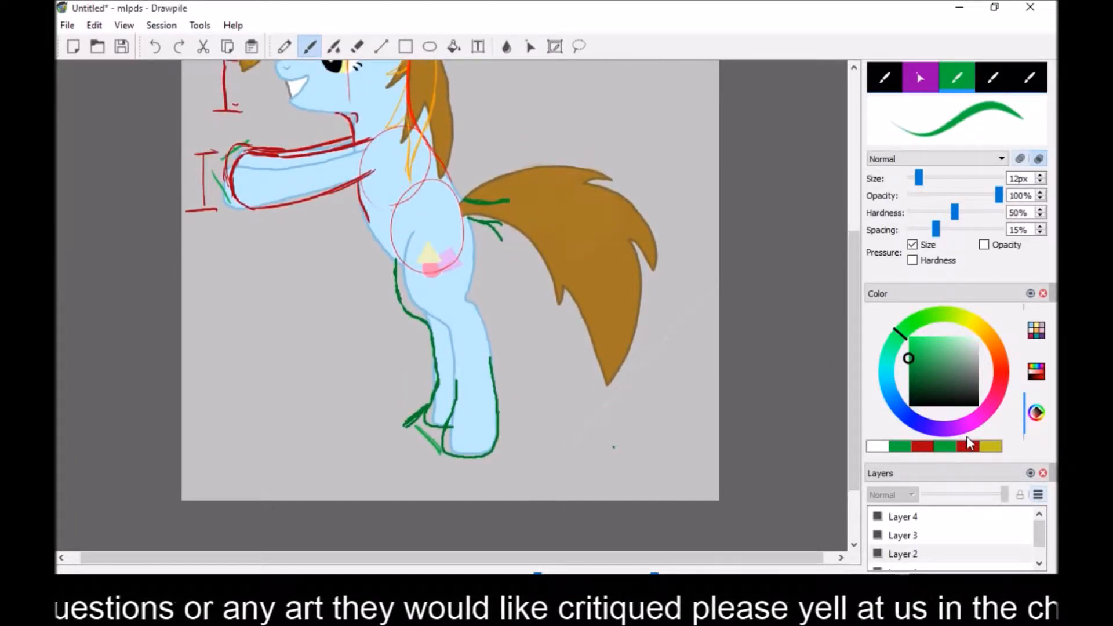
left_click_drag(853, 373, 852, 343)
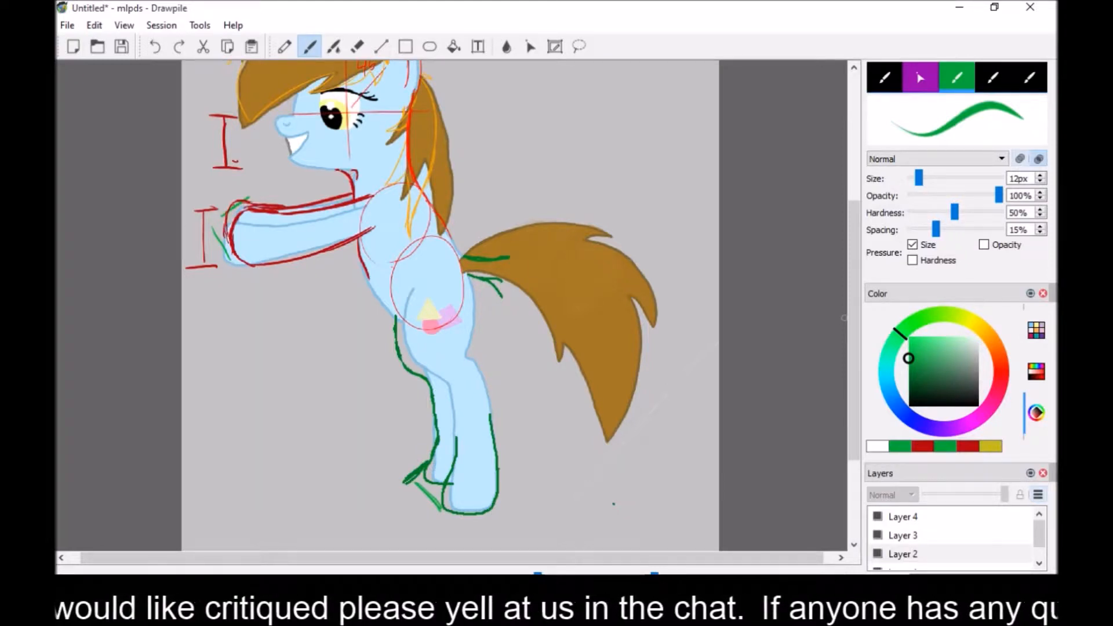
Leave the shared drawing session and close Drawpile
left_click(161, 25)
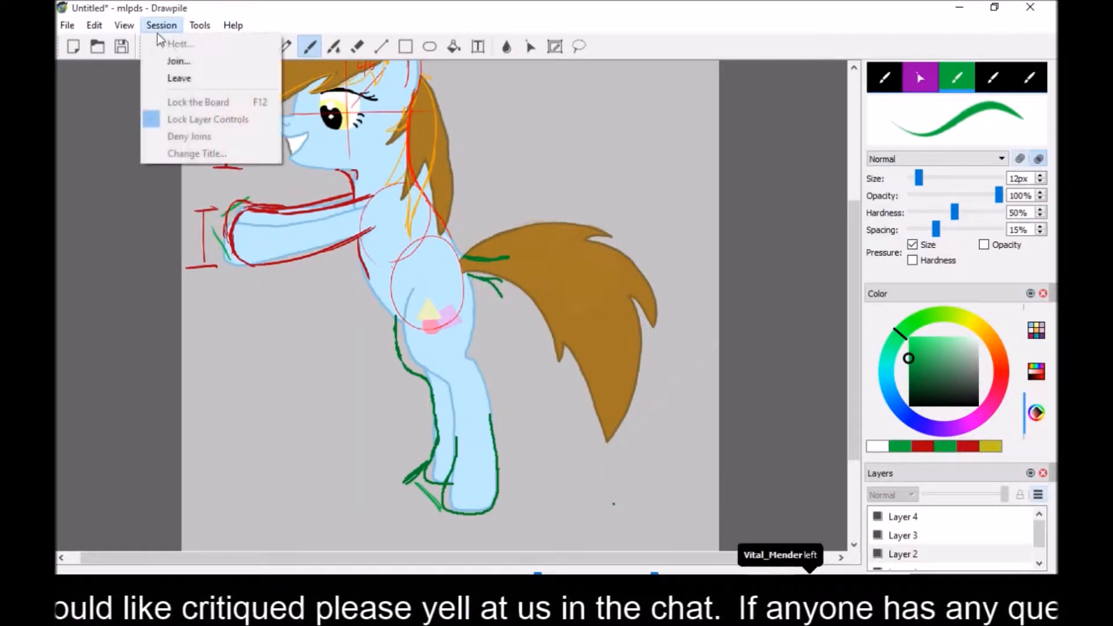
left_click(174, 79)
left_click(528, 322)
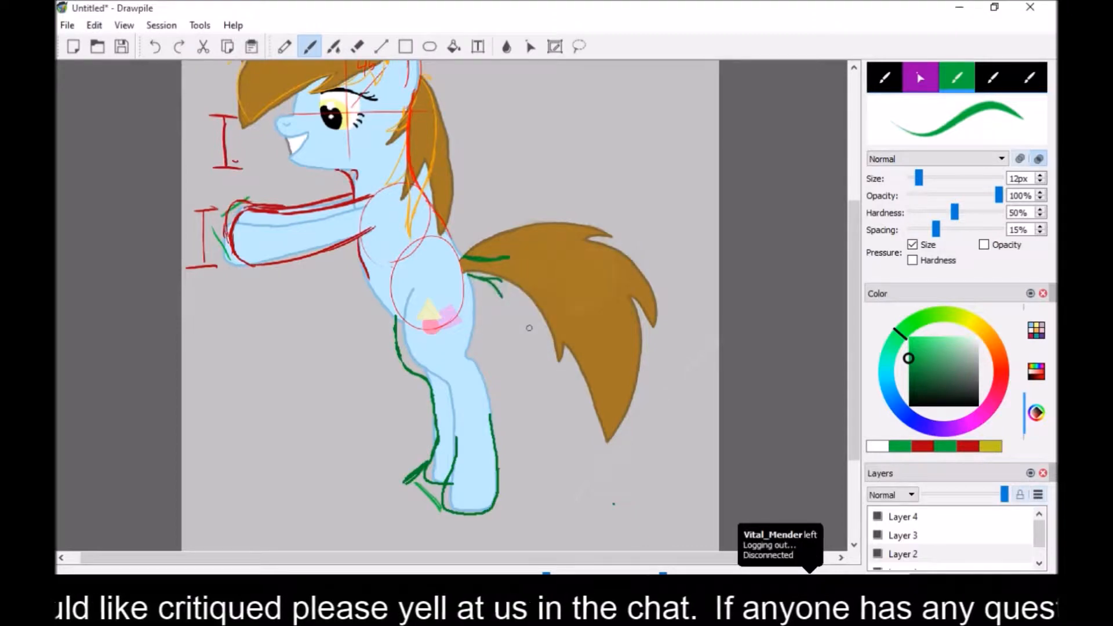
left_click(1031, 7)
left_click(587, 323)
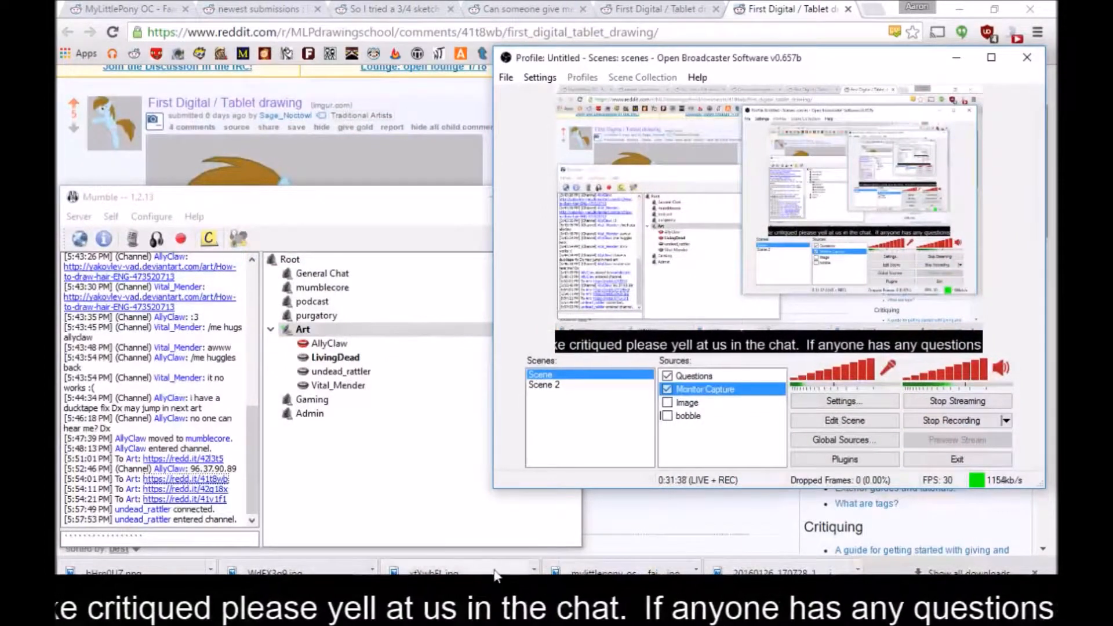
Switch to the browser, close the duplicate "First Digital / Tablet drawing" page, and bring up the "So I tried a 3/4 sketch" post
left_click(629, 513)
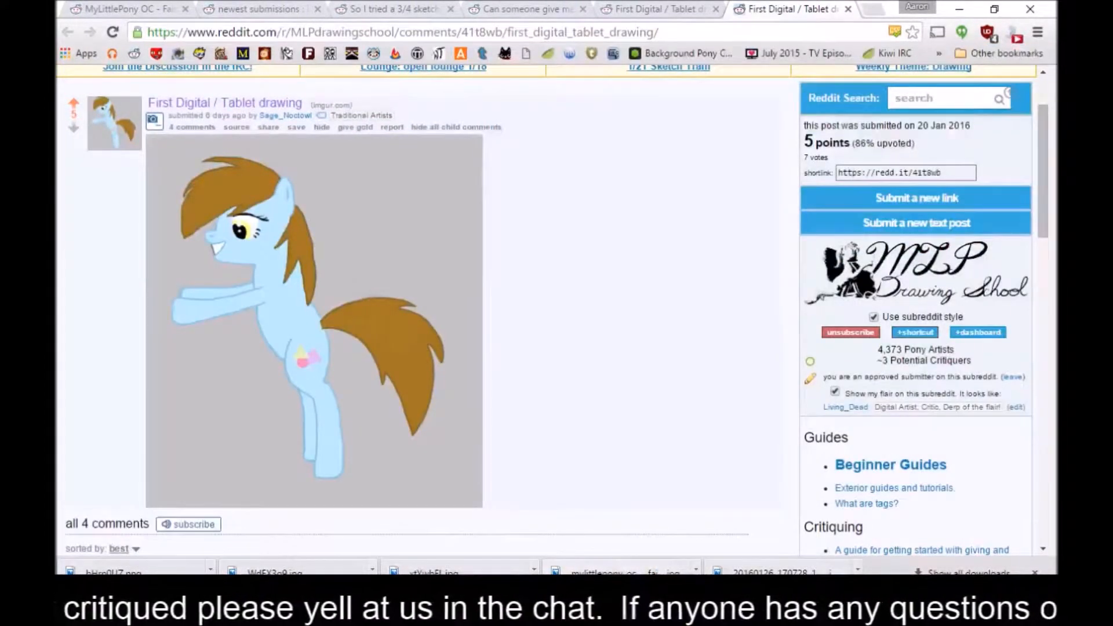
left_click(848, 10)
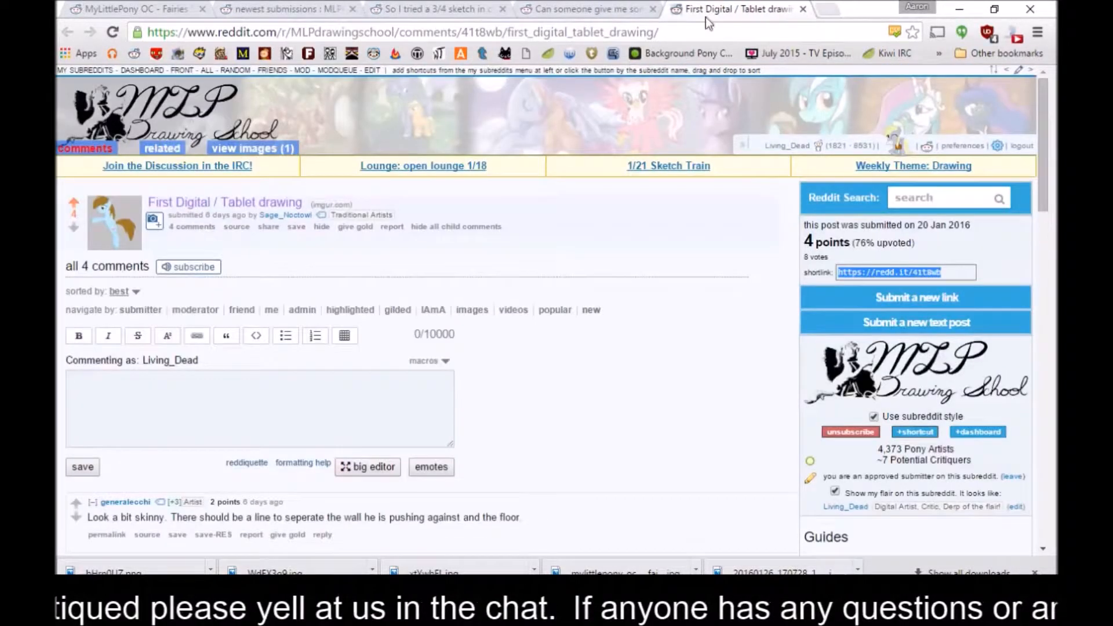
left_click(580, 9)
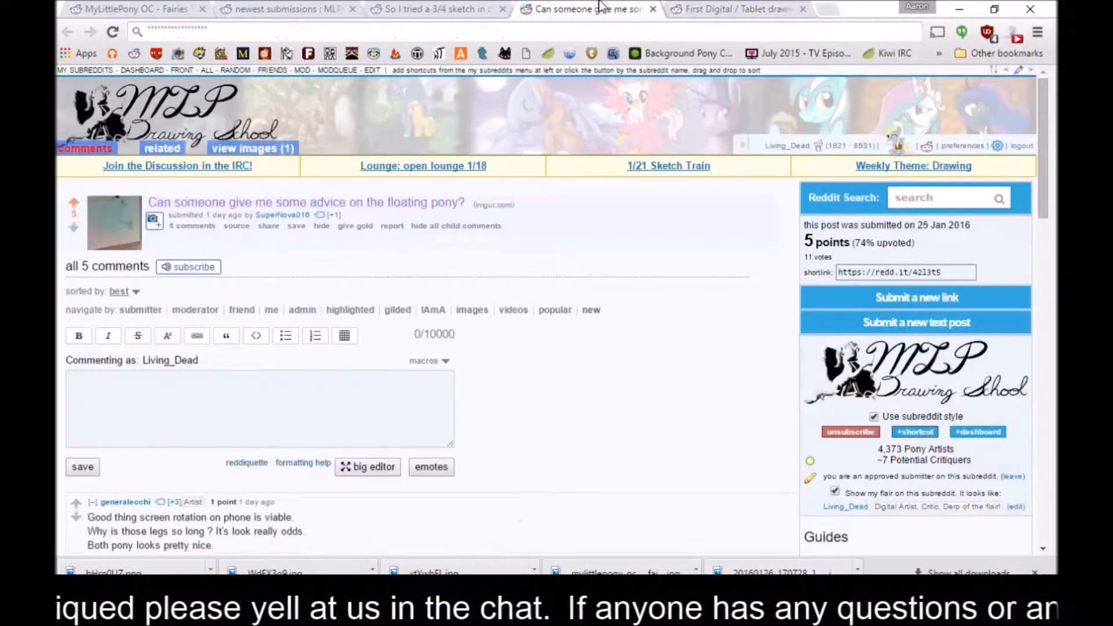
left_click(469, 10)
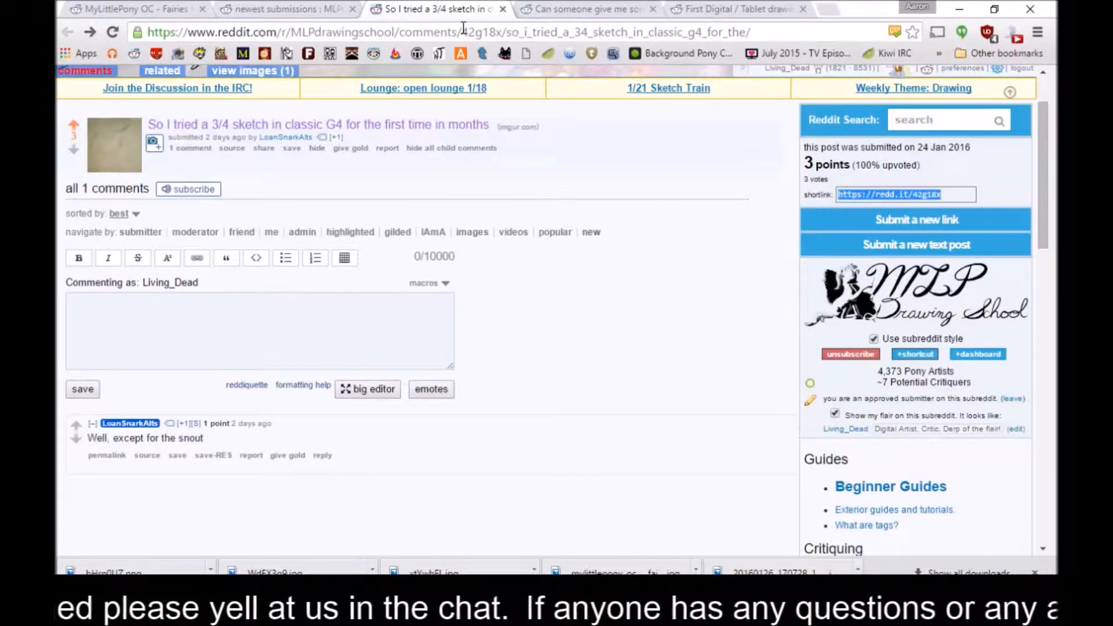
Open the Reddit inbox and go to the weekly MLP drawing school critique stream thread from its newest comment reply
left_click_drag(1050, 210, 1050, 175)
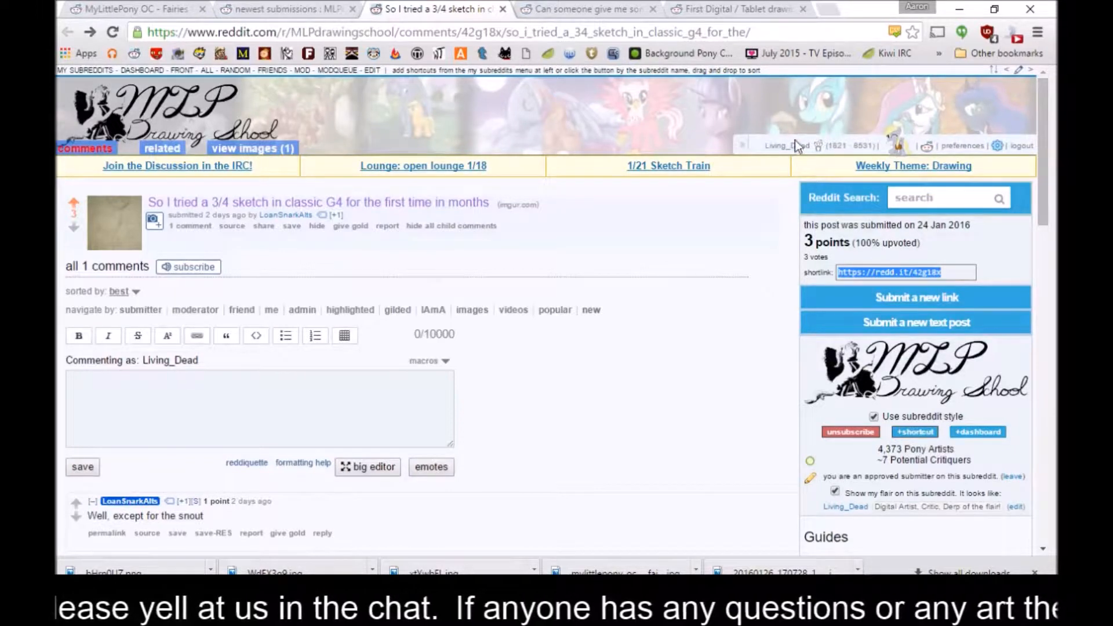
left_click(898, 145)
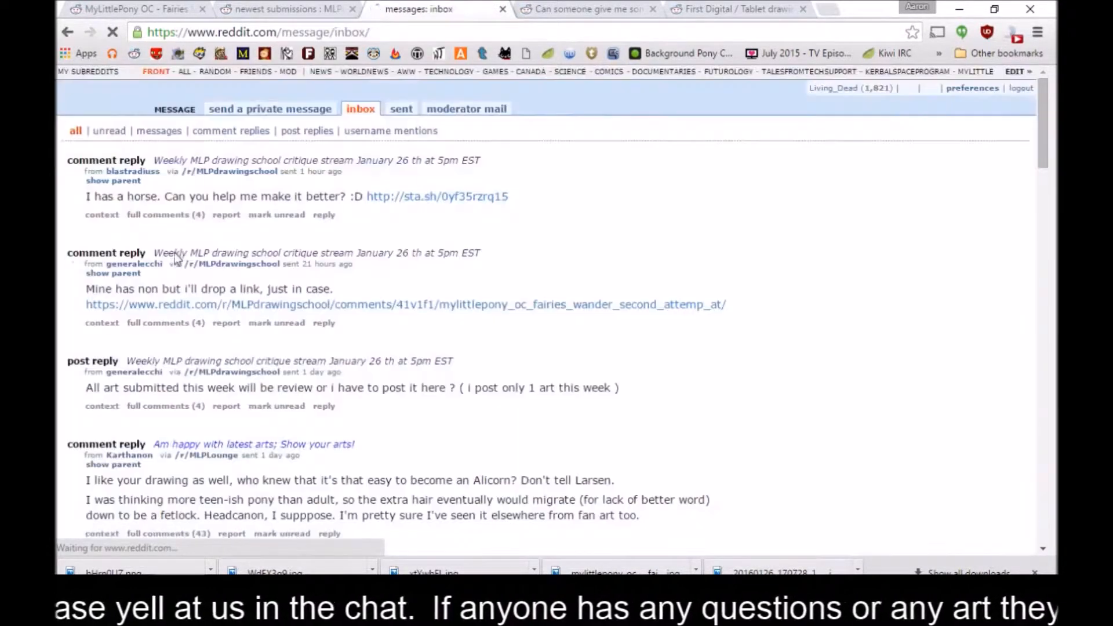
left_click(229, 160)
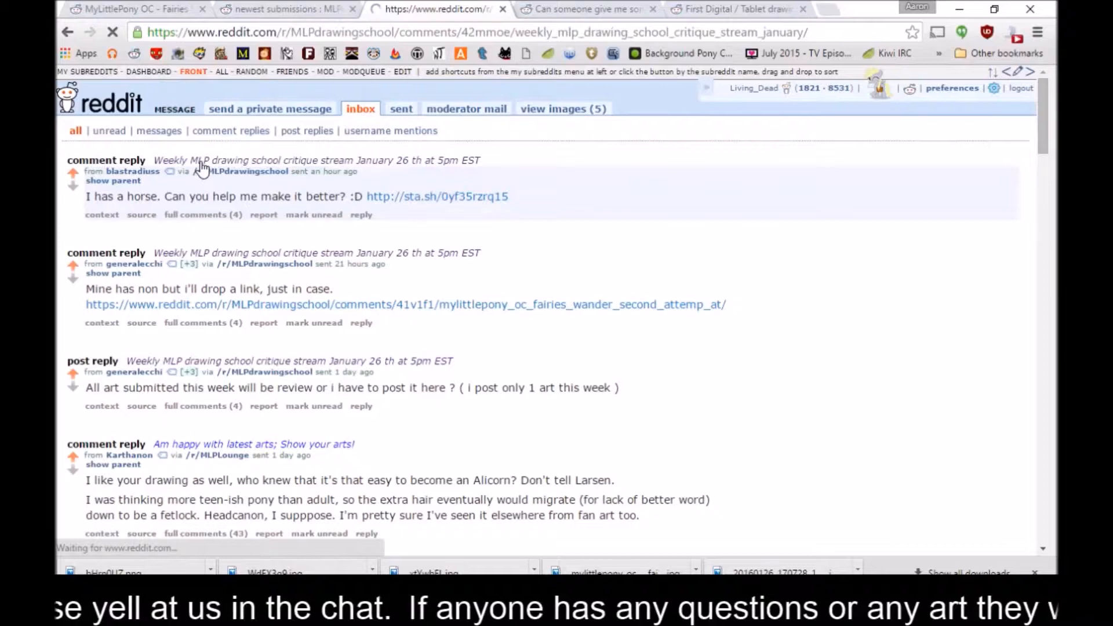
Copy the "mylittlepony_oc_fairies_wander_second_attemp_at" link from the thread's comments, replace the stray text in Mumble's message box with it, and send it
left_click_drag(1039, 111, 1032, 204)
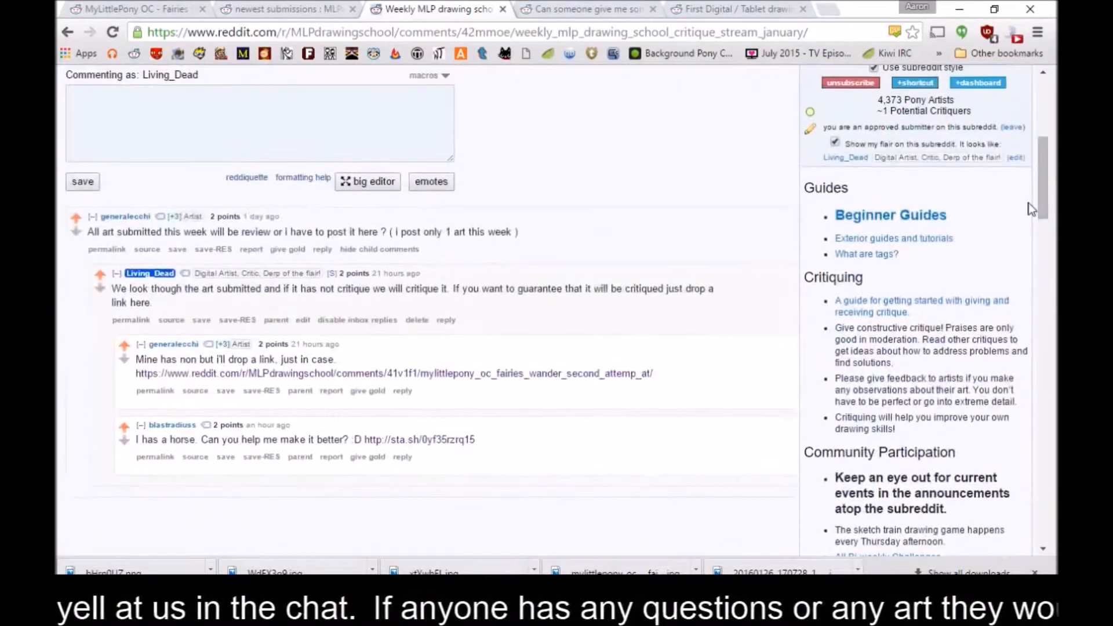
right_click(396, 373)
left_click(441, 455)
key("alt+Tab")
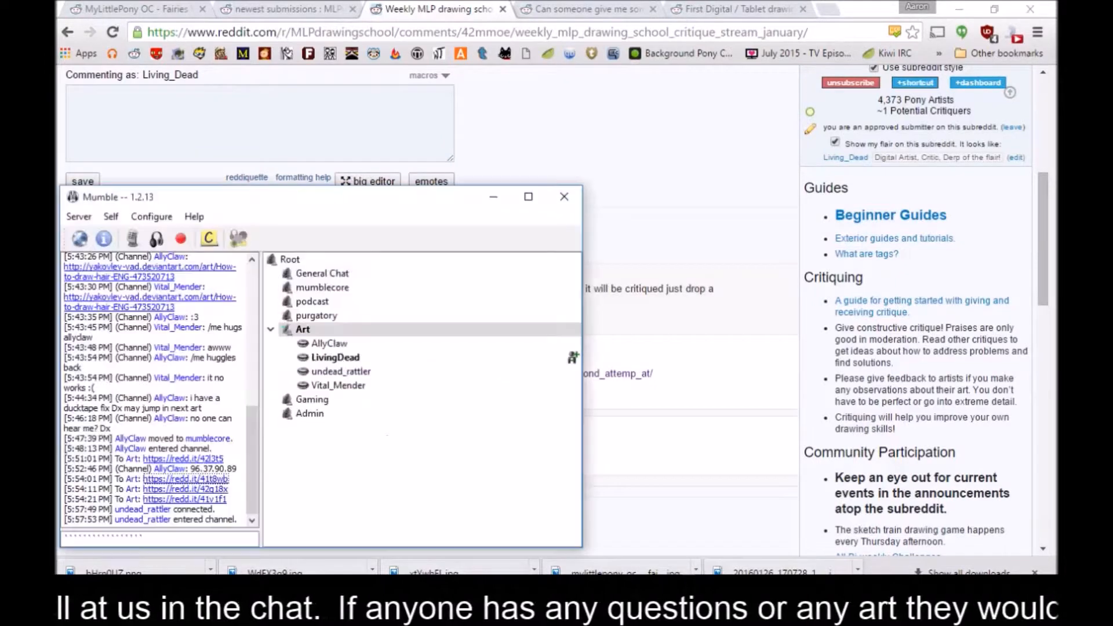
type("`````````````````````````````````````")
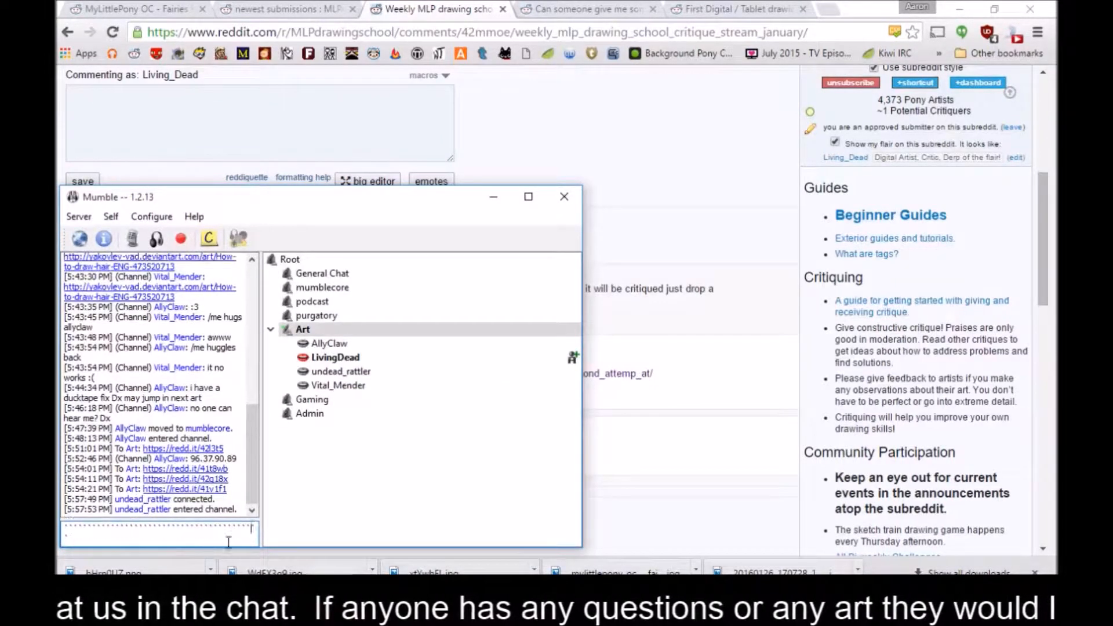
key("ctrl+a")
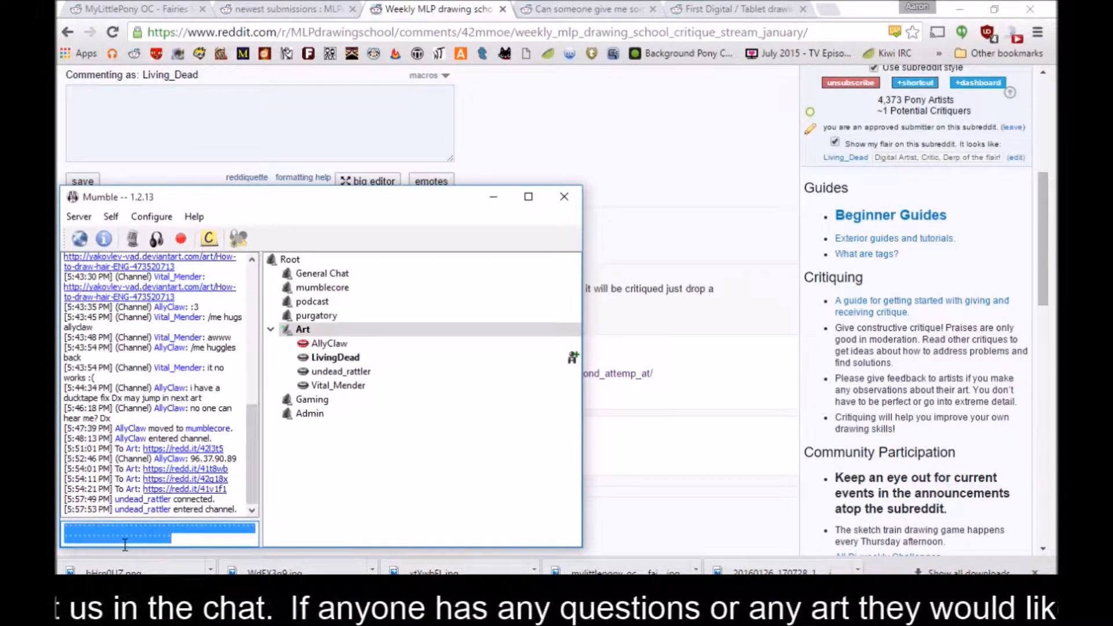
key("BackSpace")
key("ctrl+v")
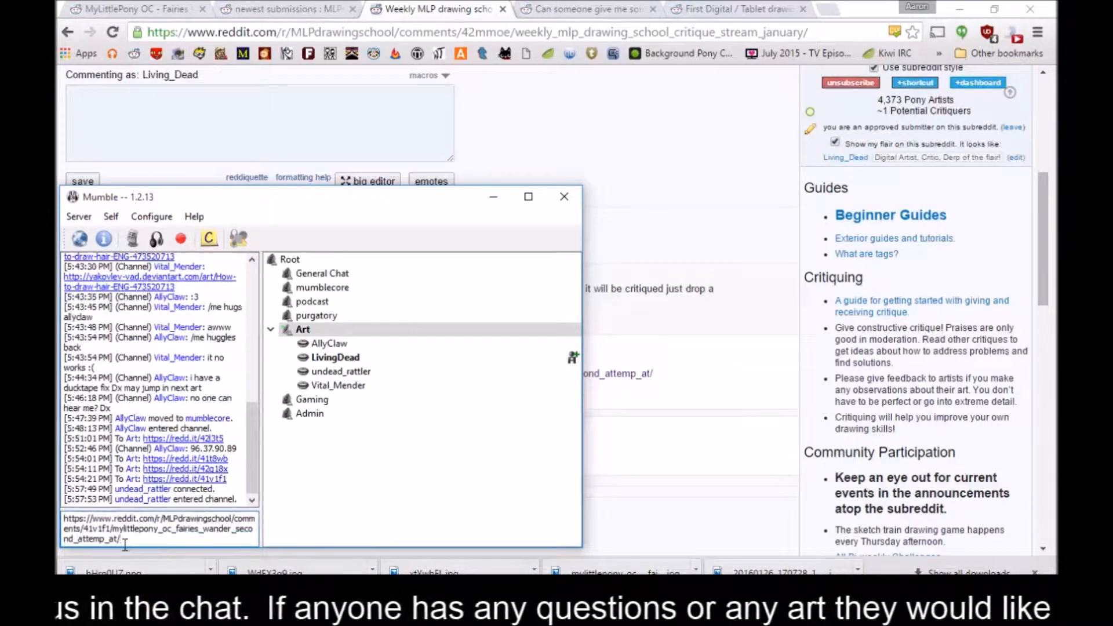
key("Return")
Copy the sta.sh link from the "I has a horse" comment and send it to the Art channel in Mumble
left_click(593, 491)
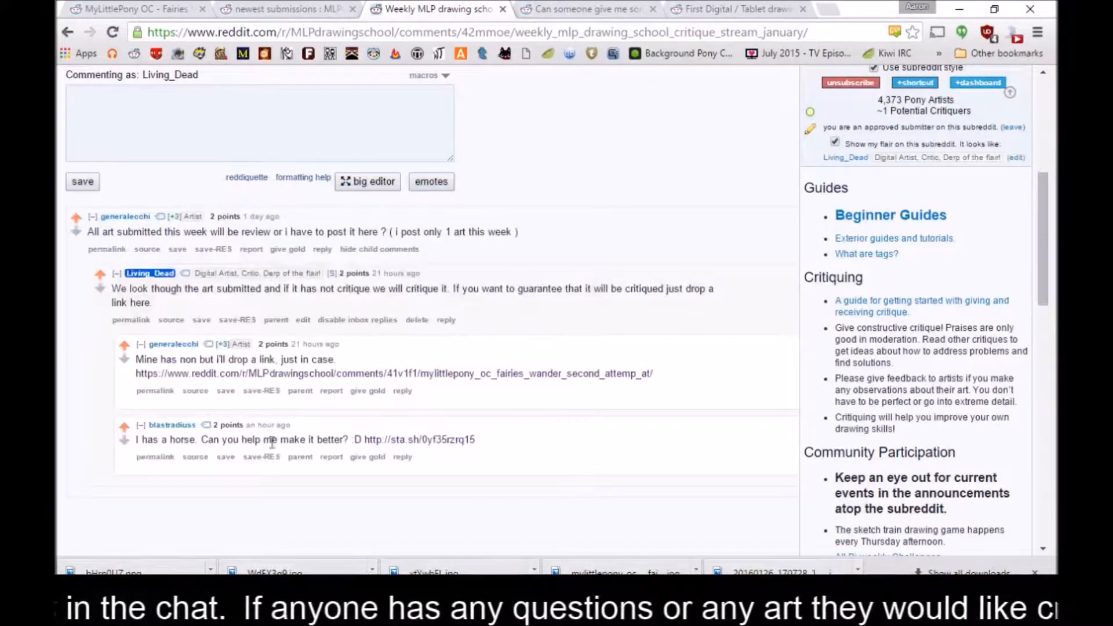
right_click(393, 439)
left_click(432, 521)
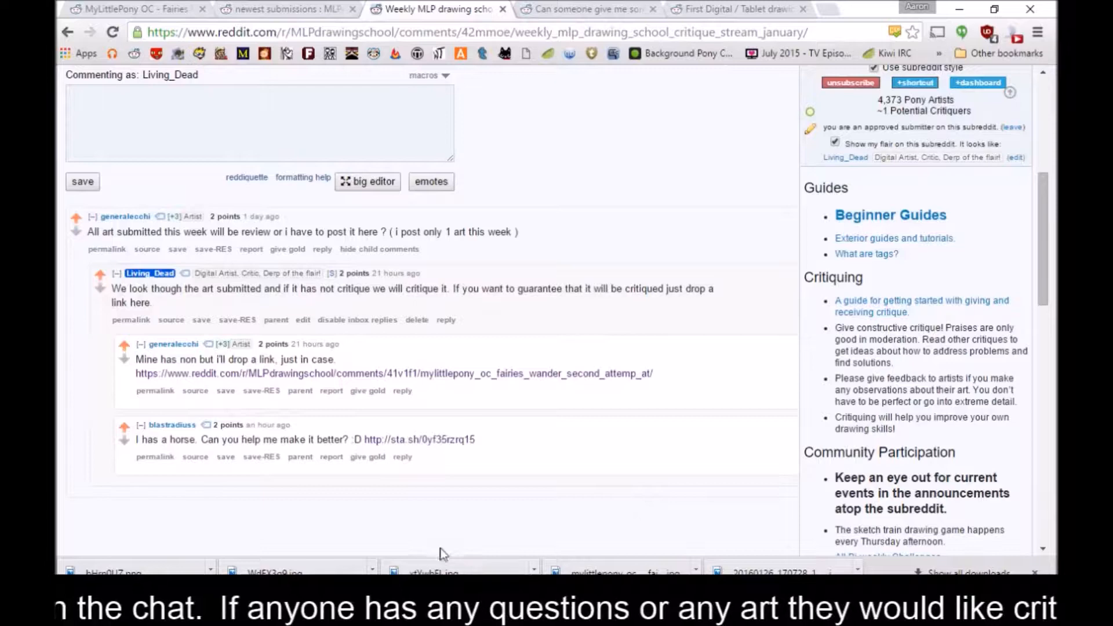
key("alt+Tab")
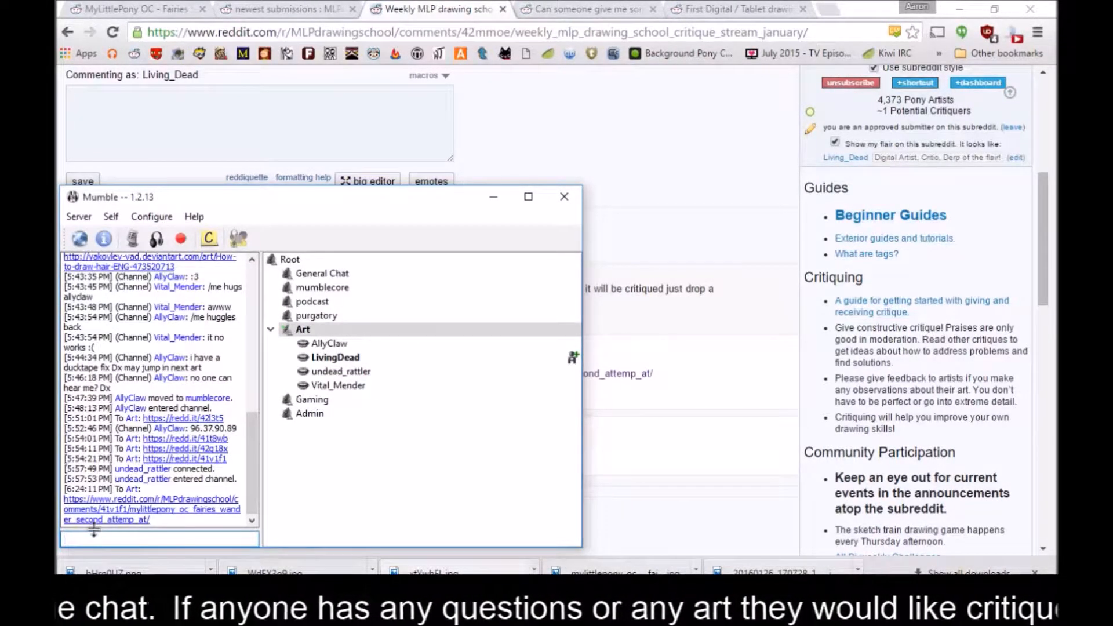
key("ctrl+v")
key("Return")
Copy the fairies wander post link from the Reddit thread again and resend it to Mumble's Art channel
key("alt+Tab")
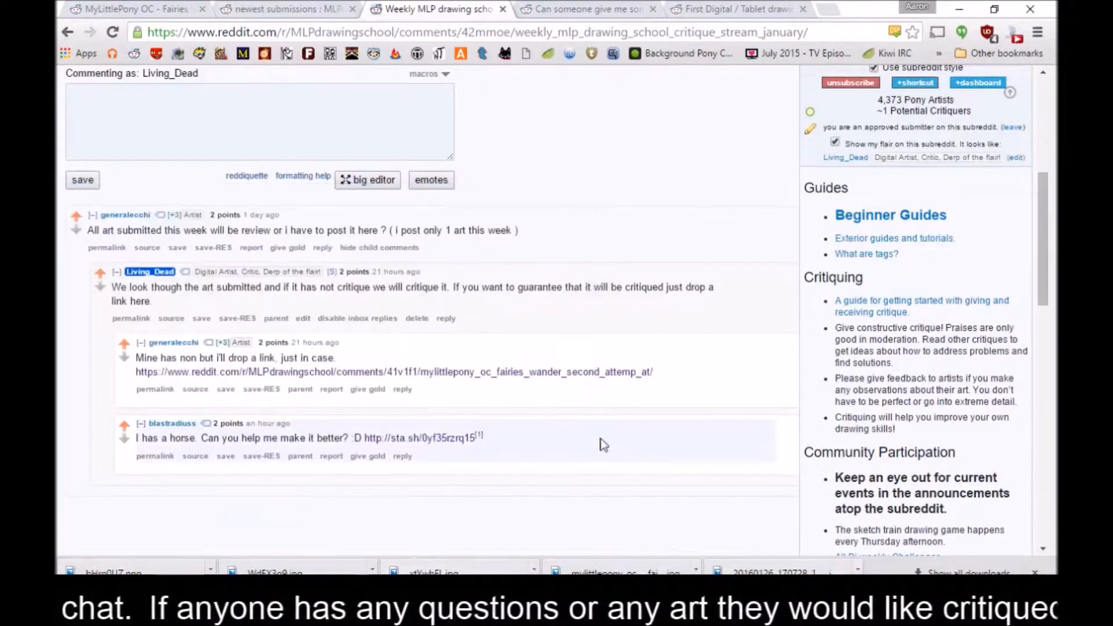
right_click(352, 374)
left_click(414, 454)
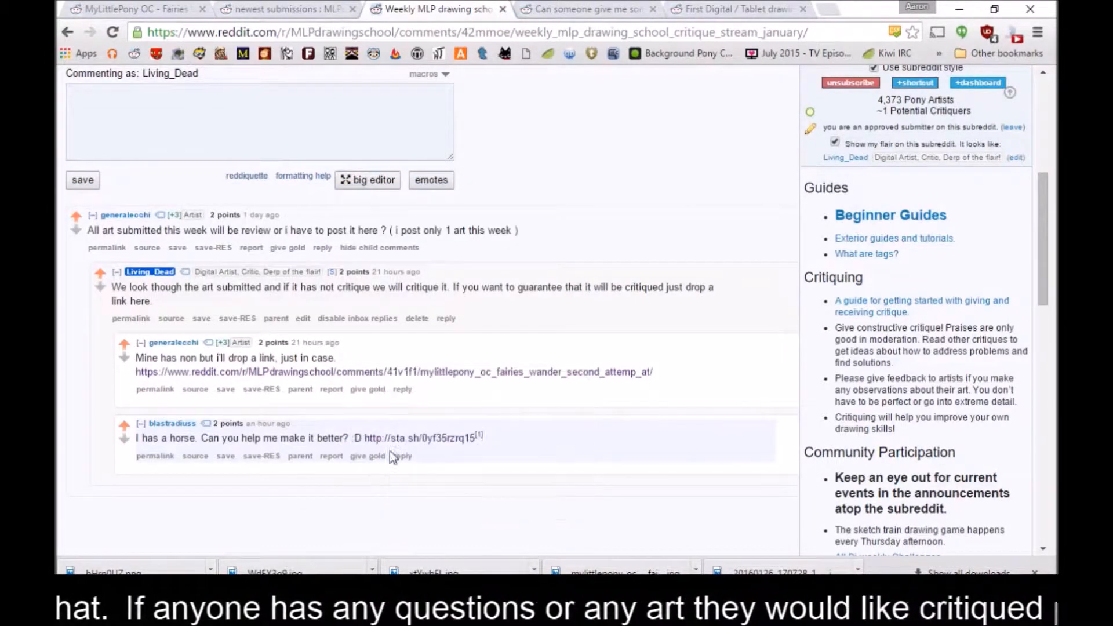
key("alt+Tab")
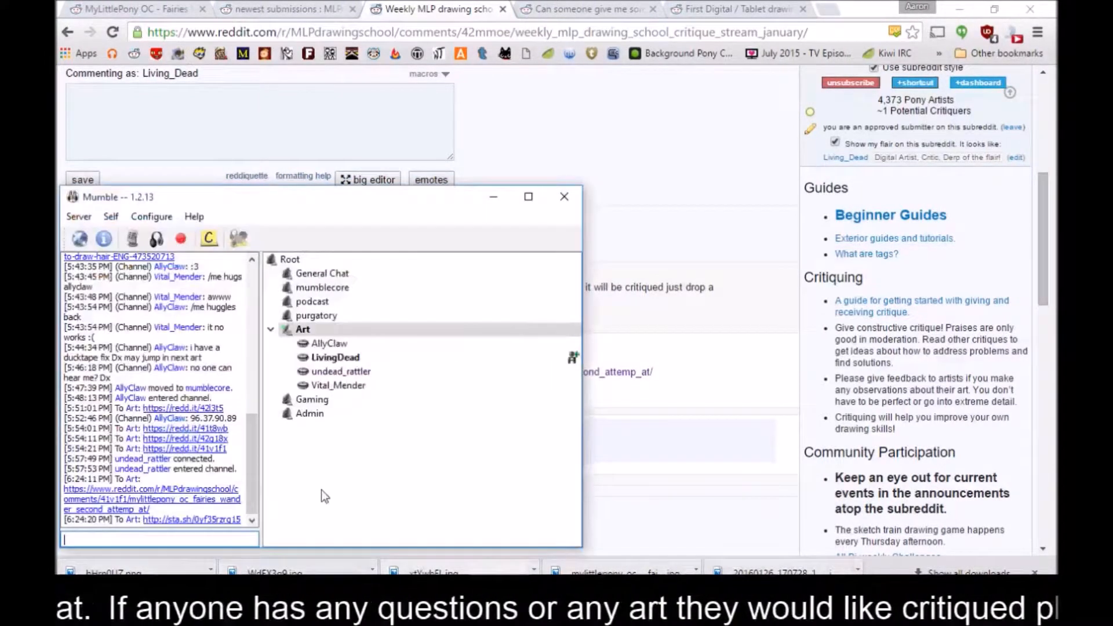
right_click(112, 543)
left_click(157, 482)
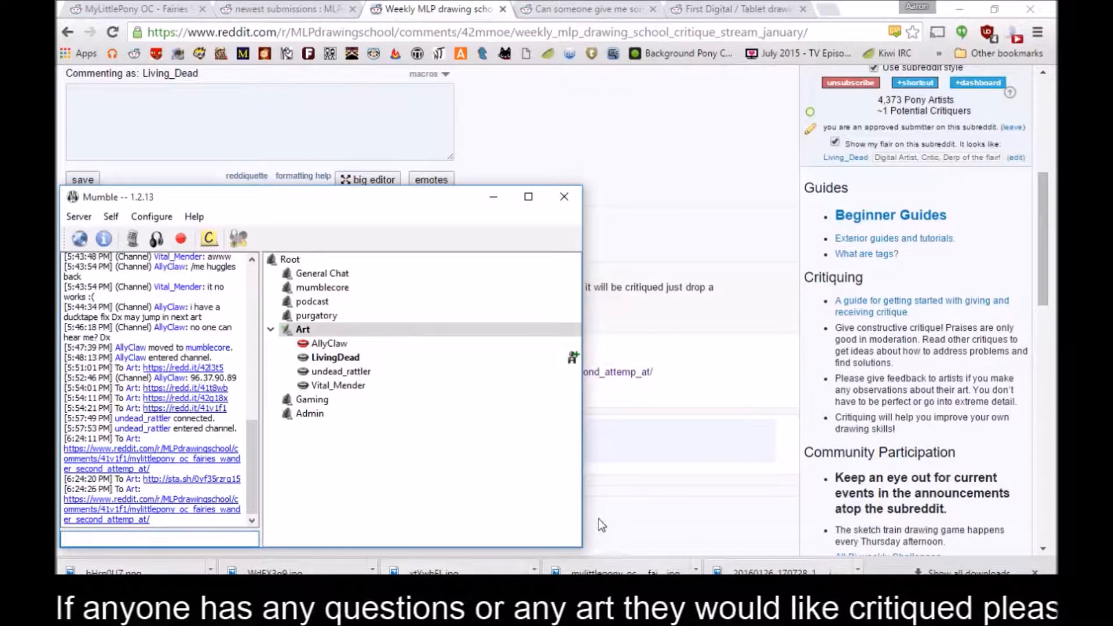
Bring up the "Can someone give me some advice on the floating pony?" post in the browser, and switch to PaintTool SAI
left_click(649, 536)
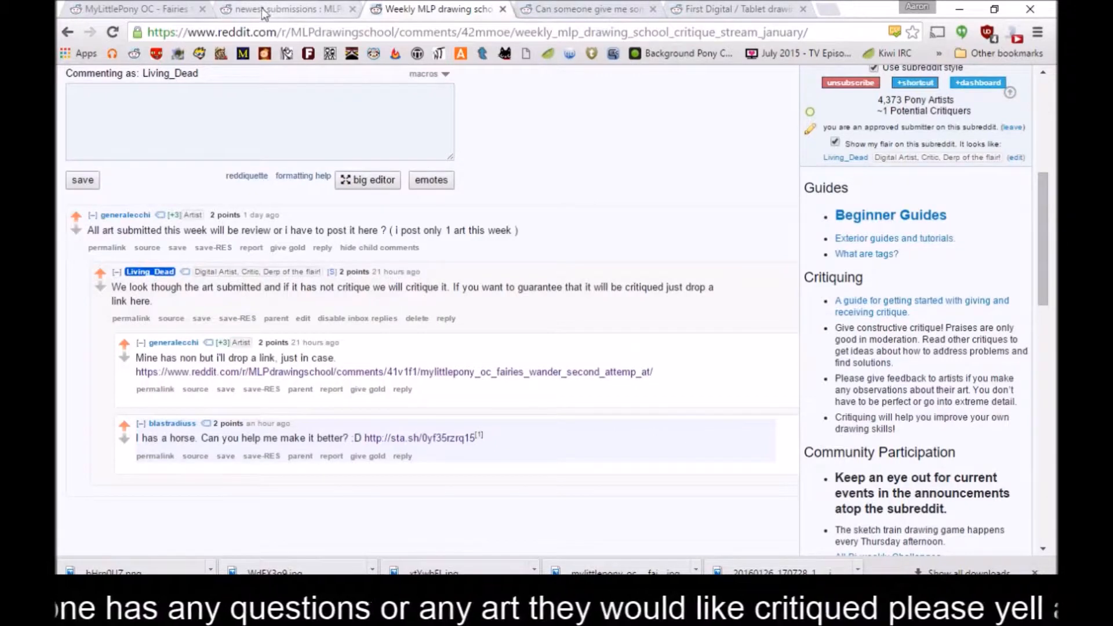
left_click(307, 8)
left_click(475, 10)
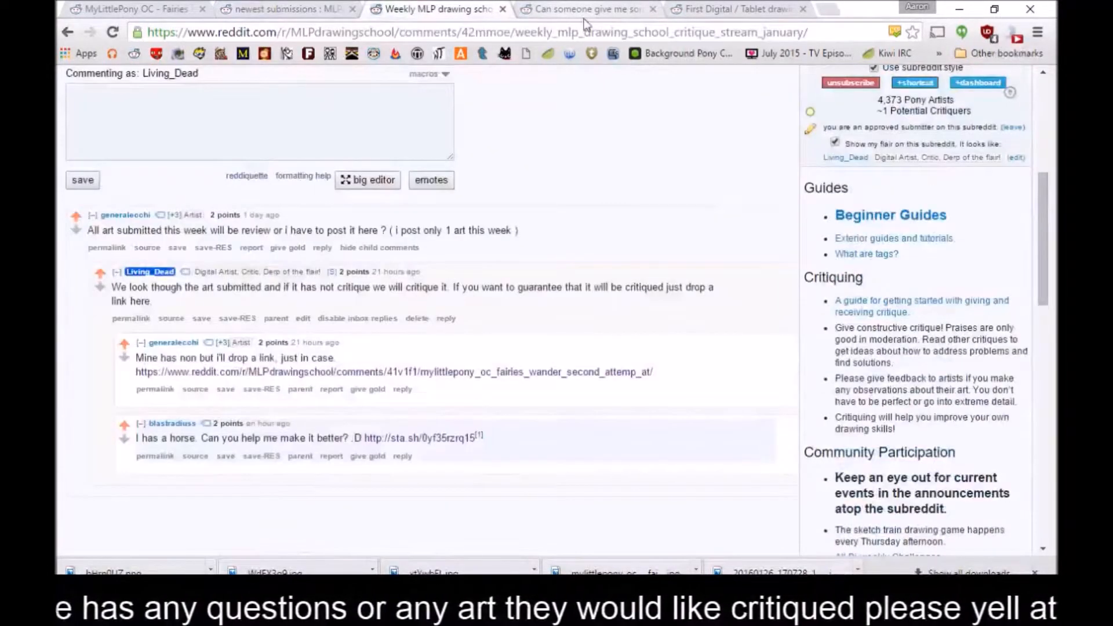
left_click(608, 12)
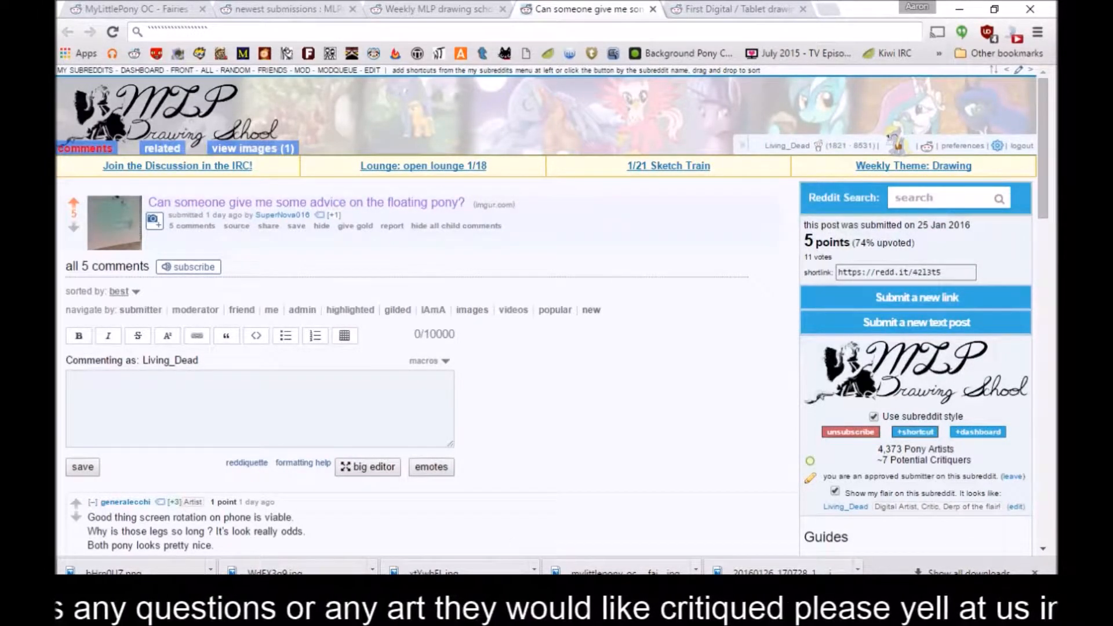
key("alt+Tab")
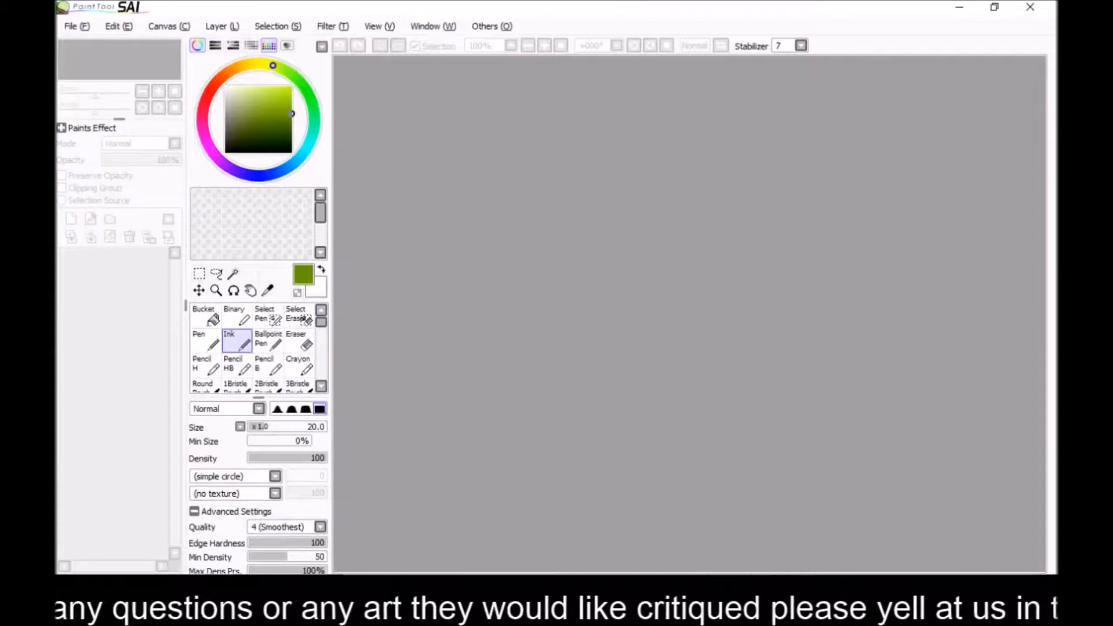
Close PaintTool SAI and return to Drawpile
left_click(1029, 10)
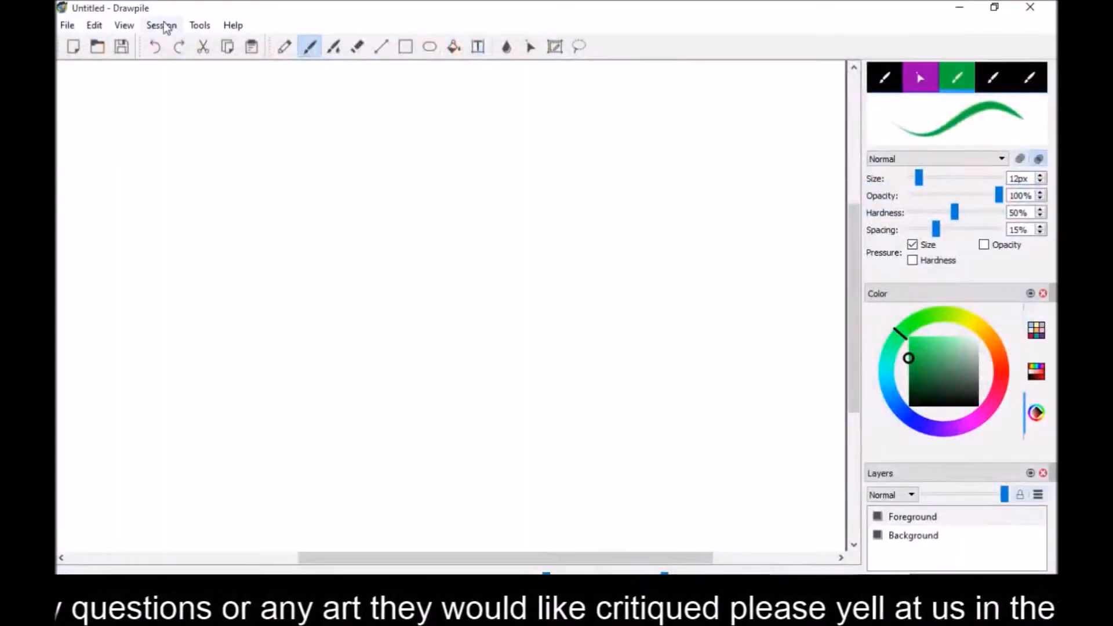
left_click(161, 25)
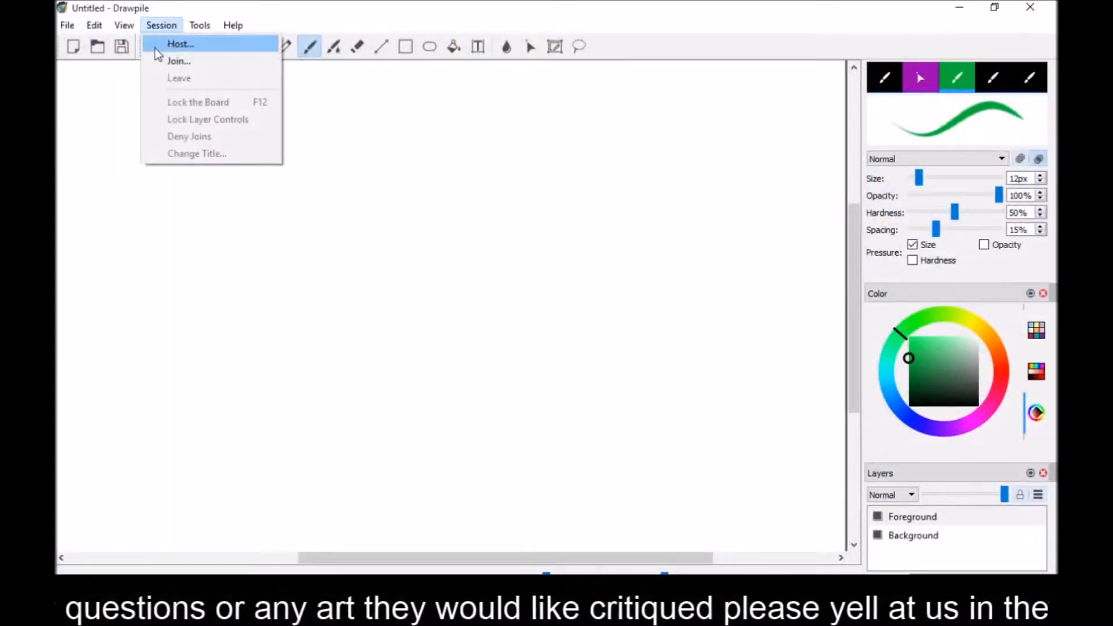
left_click(176, 44)
left_click(616, 475)
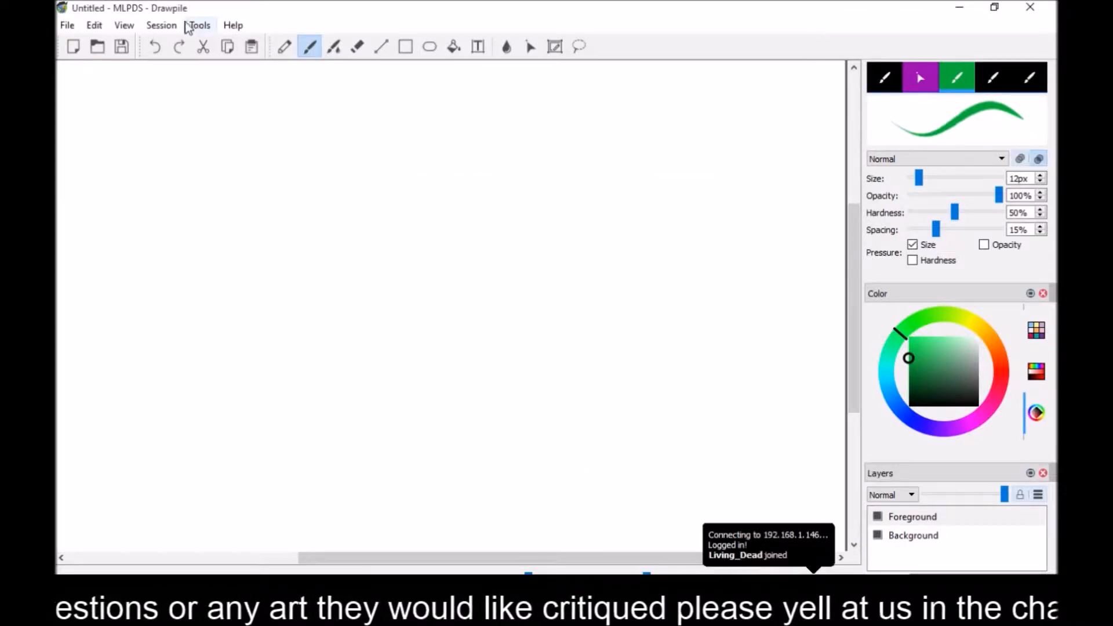
left_click(163, 27)
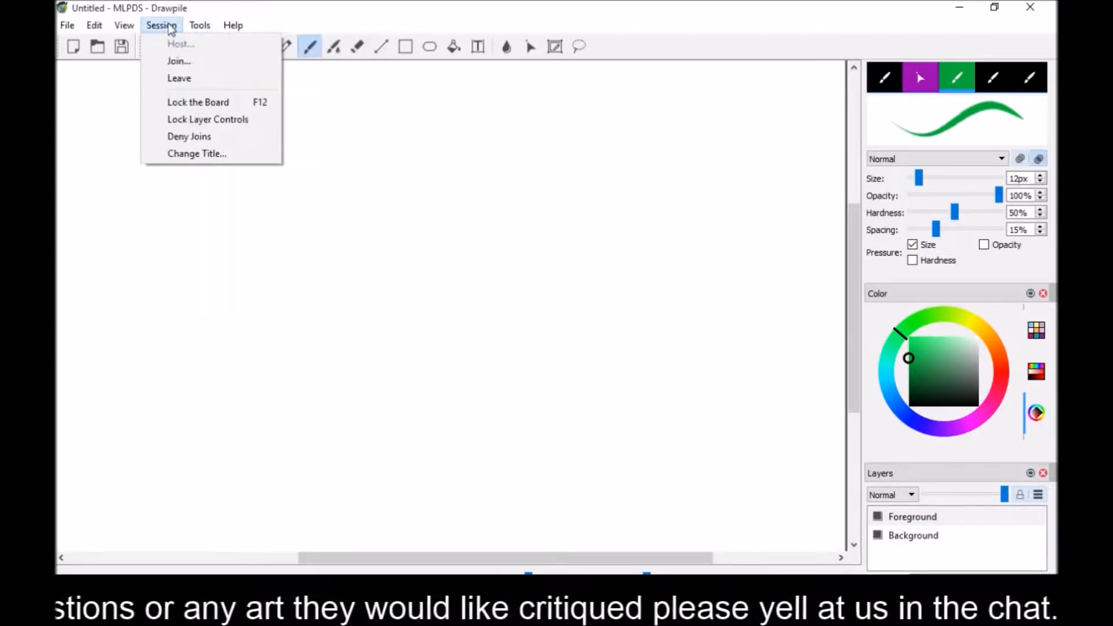
left_click(179, 77)
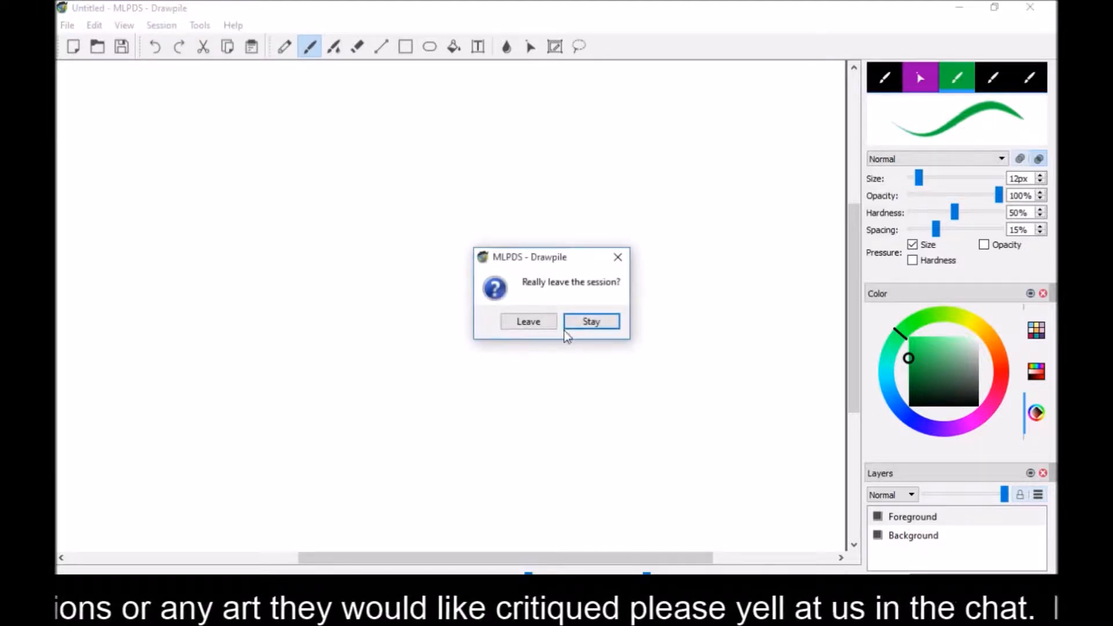
left_click(540, 322)
Join the shared Drawpile session at the prefilled host address
left_click(158, 26)
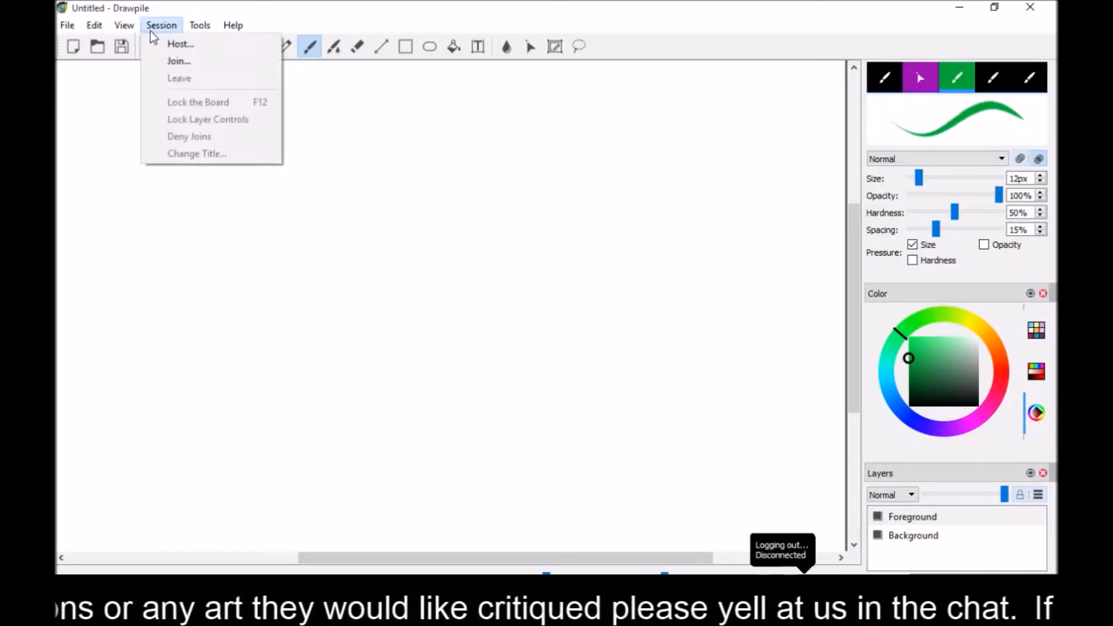
left_click(178, 61)
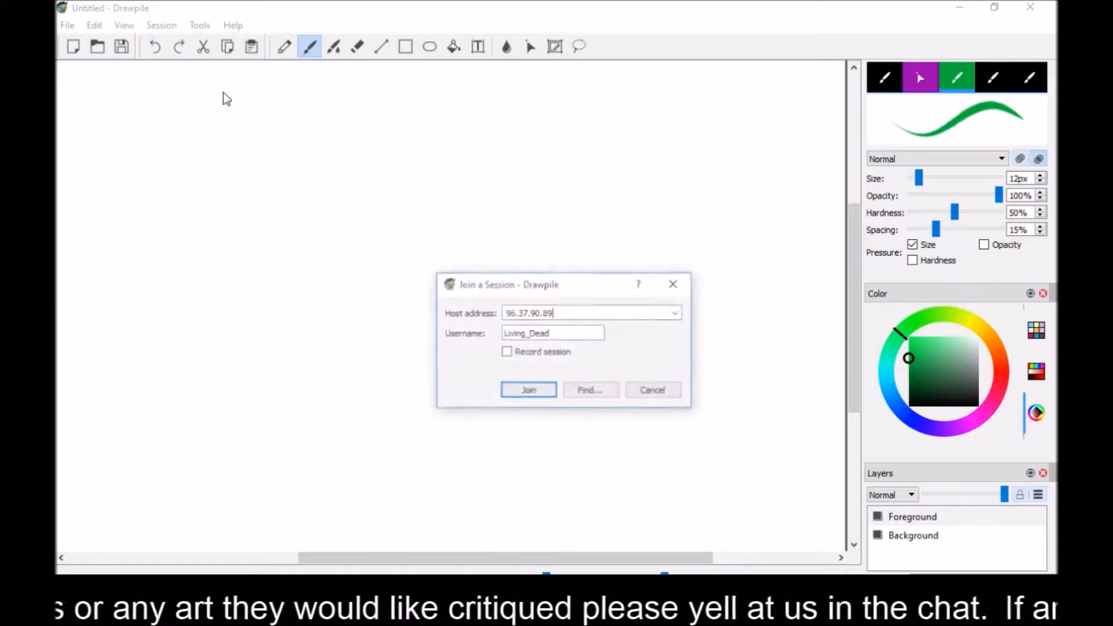
left_click(519, 395)
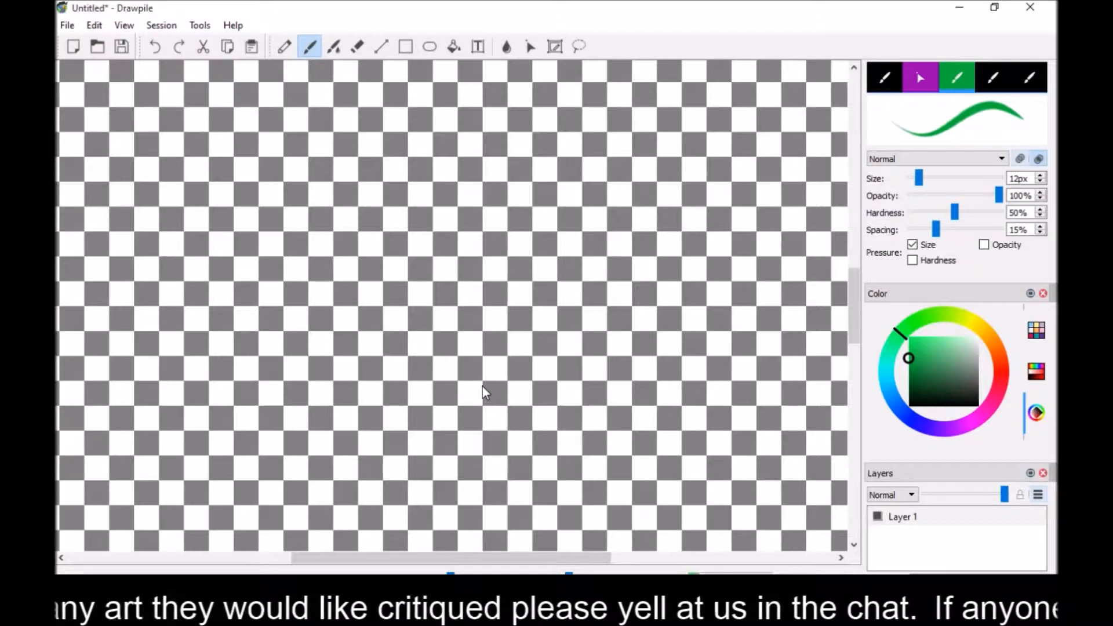
Switch to the browser, close the floating pony post, and bring up the MyLittlePony OC Fairies Wander post
key("alt+Tab")
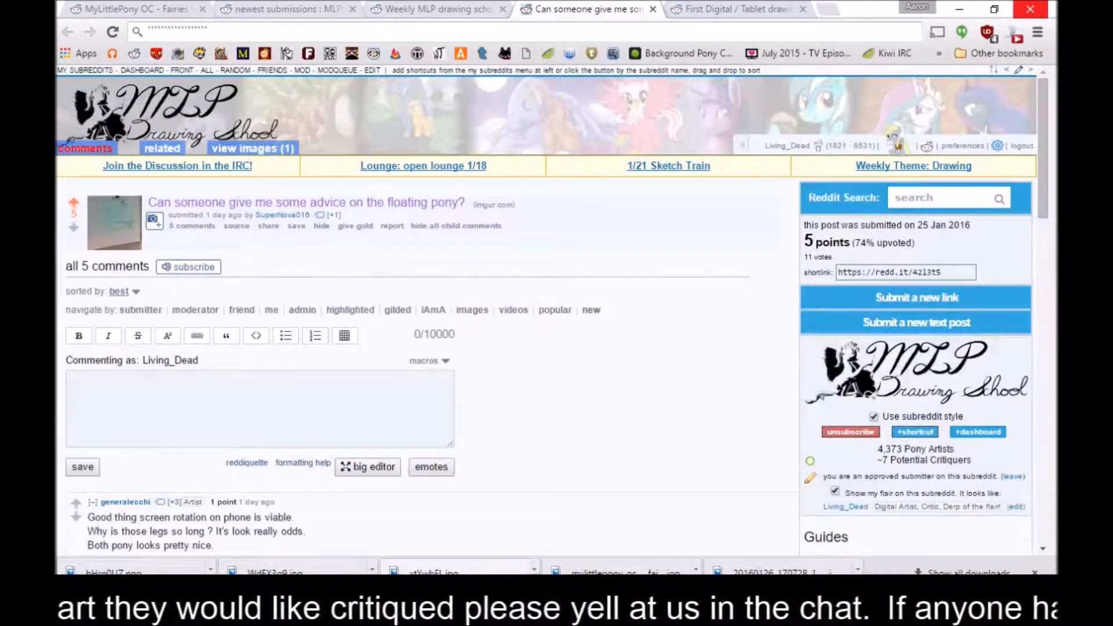
key("ctrl+w")
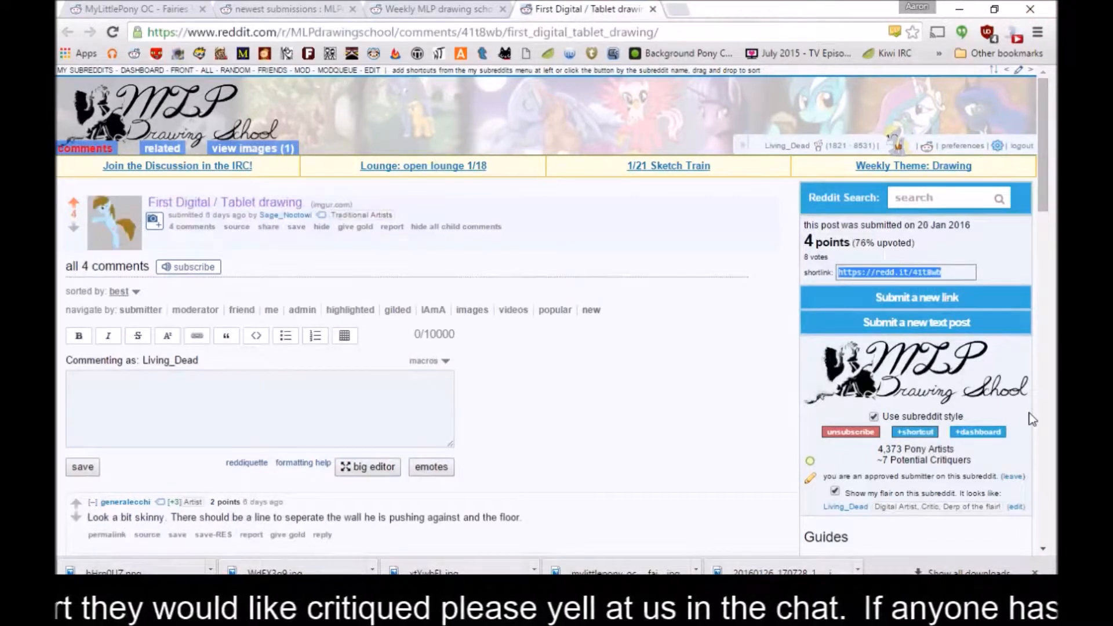
left_click(435, 9)
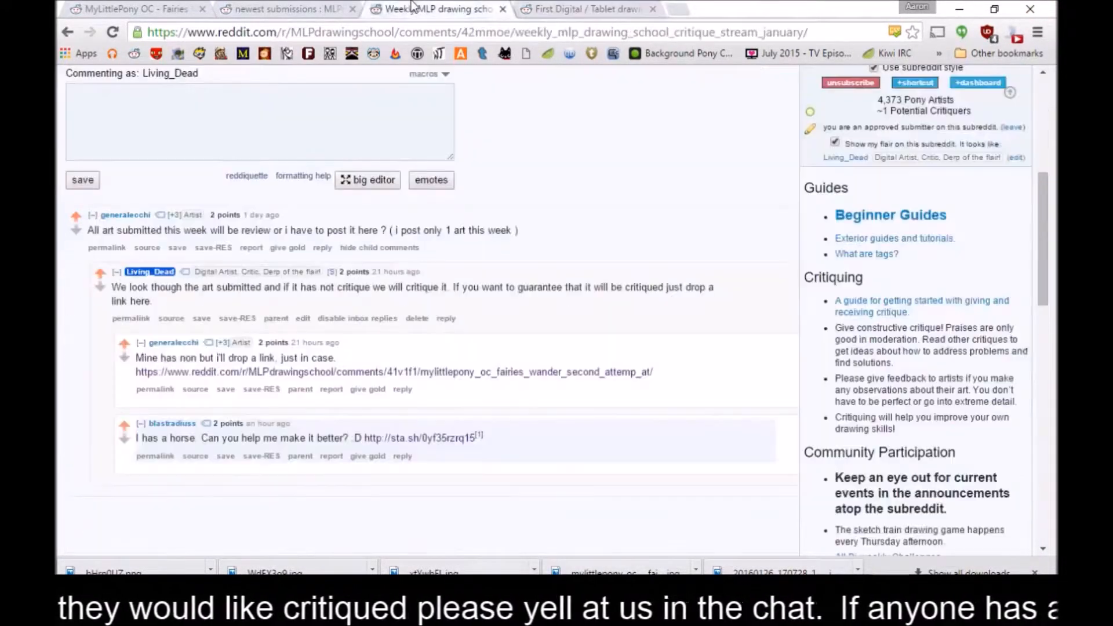
left_click(243, 9)
left_click(144, 10)
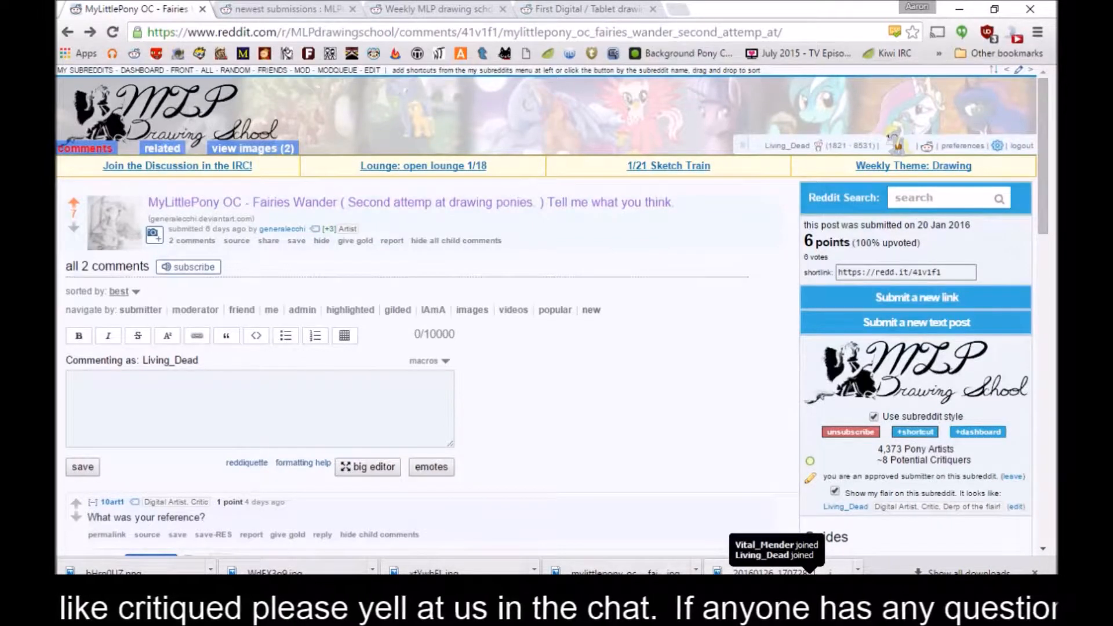
Open the Puck reference image linked in the artist's reply in a new tab and view it
mouse_move(644, 598)
left_click_drag(1046, 200, 1048, 248)
left_click(214, 440)
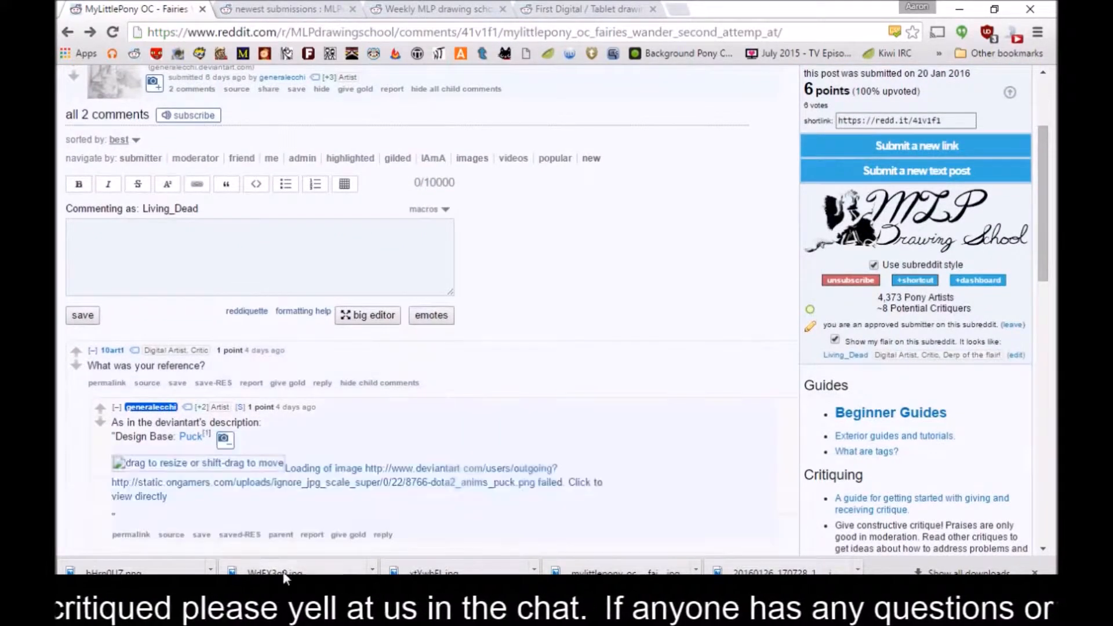
left_click_drag(1049, 186, 1050, 211)
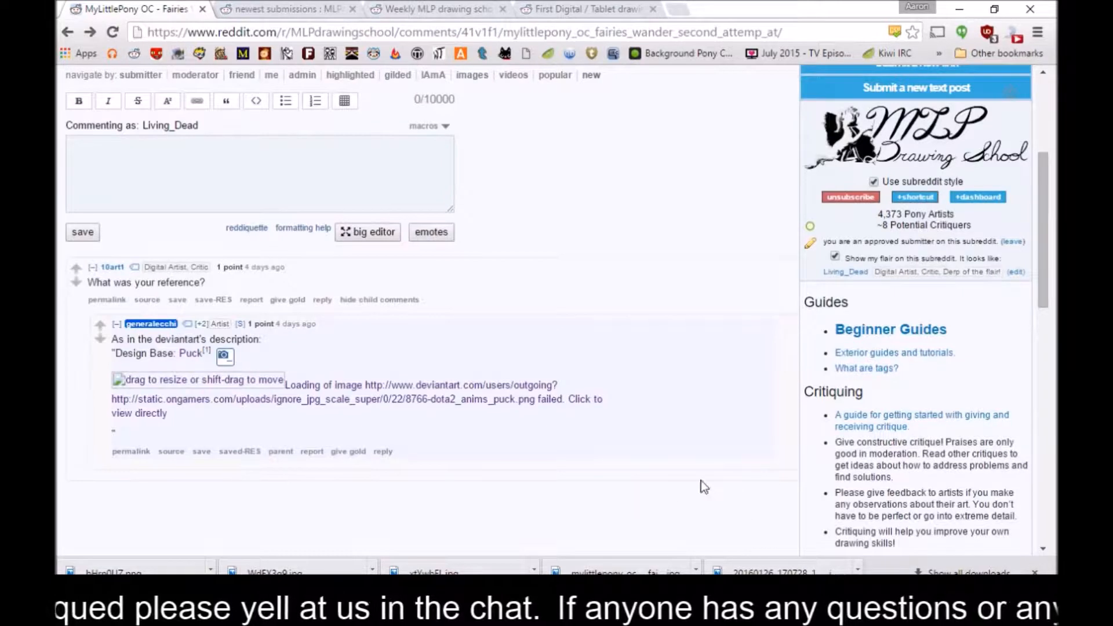
right_click(355, 397)
left_click(394, 406)
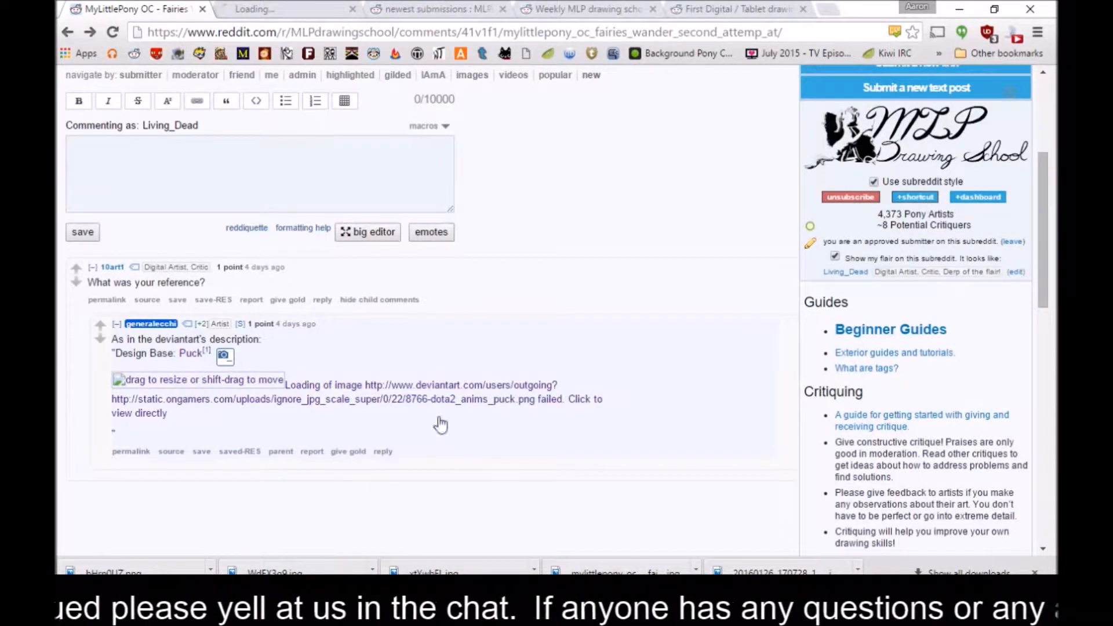
left_click(549, 239)
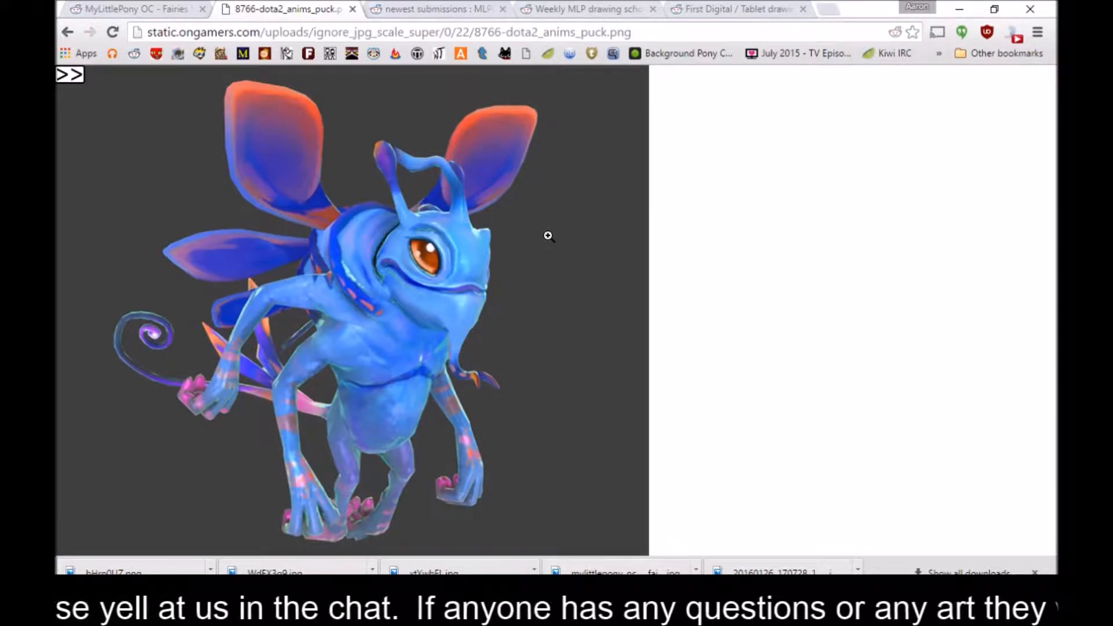
left_click(196, 33)
type("``")
right_click(190, 31)
left_click(167, 33)
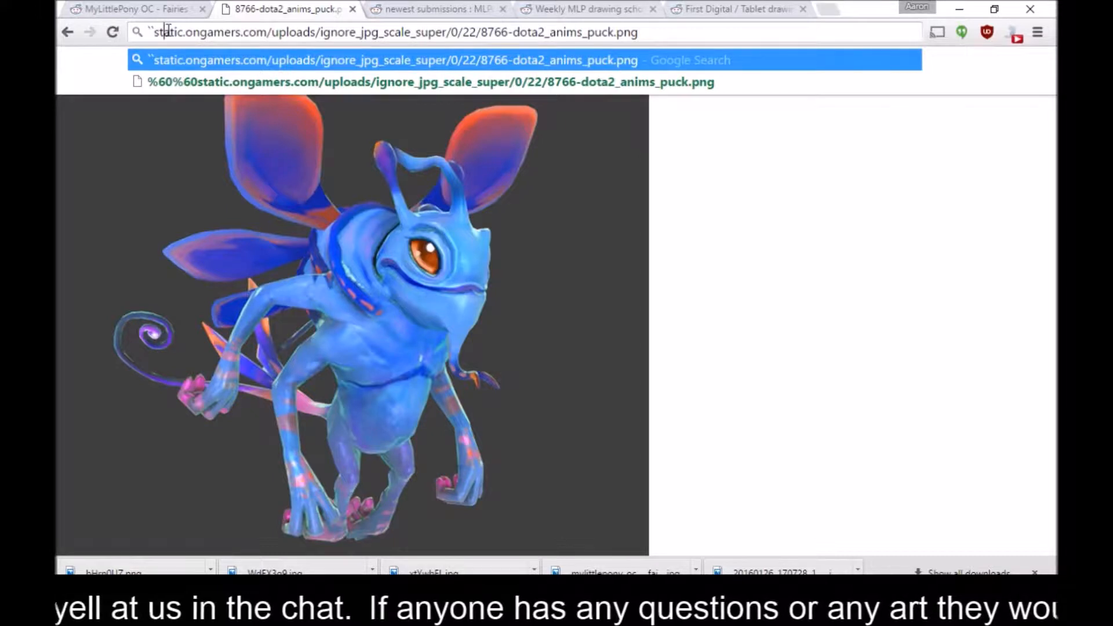
key("ctrl+a")
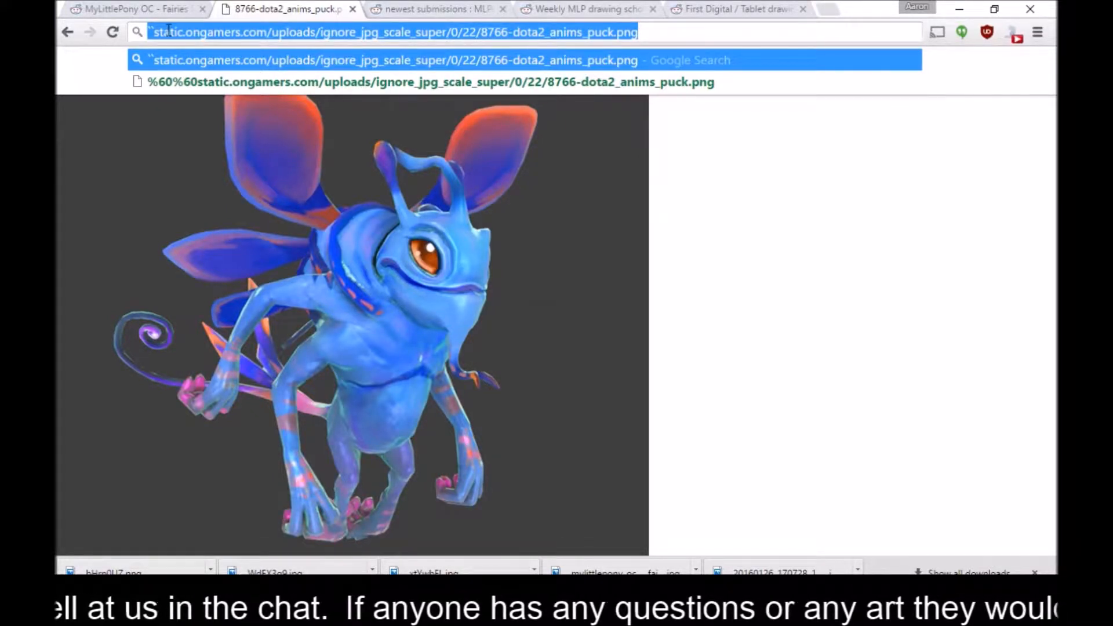
key("Home")
key("Delete")
key("Delete")
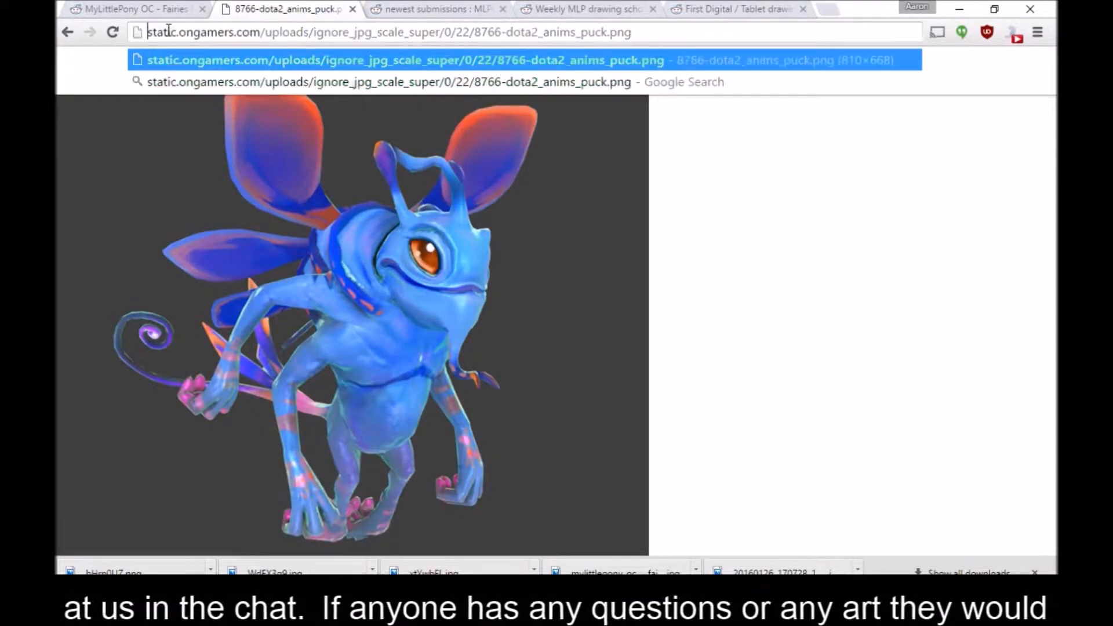
Go back to the start of the Fairies Wander post, switch to Drawpile, and frame the pony sketch's body on the canvas
left_click(123, 12)
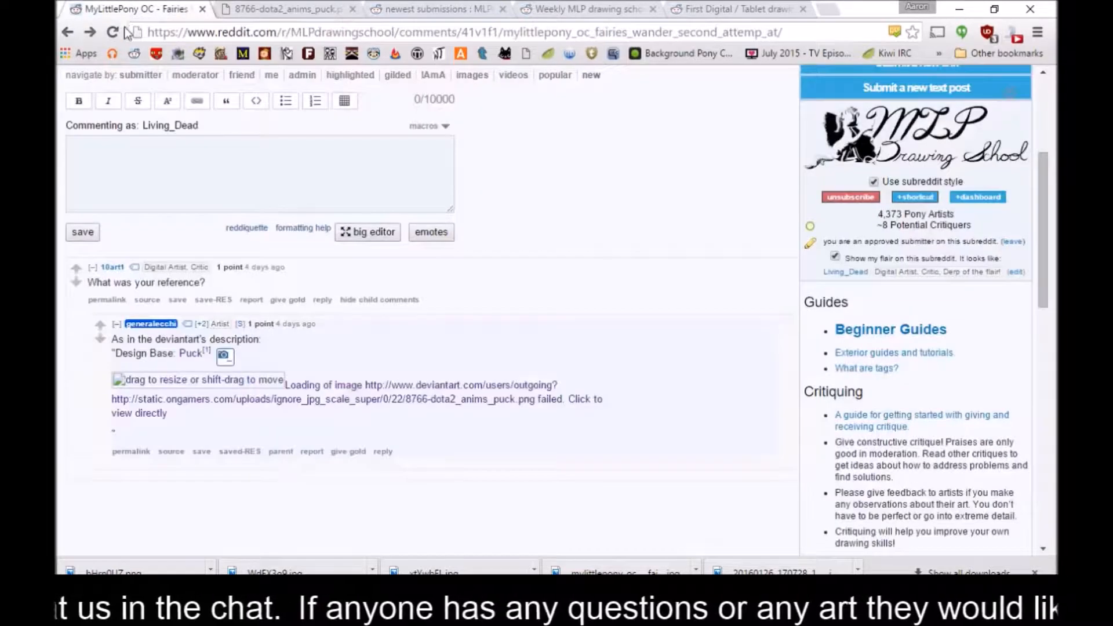
left_click_drag(1046, 243, 1000, 100)
key("alt+Tab")
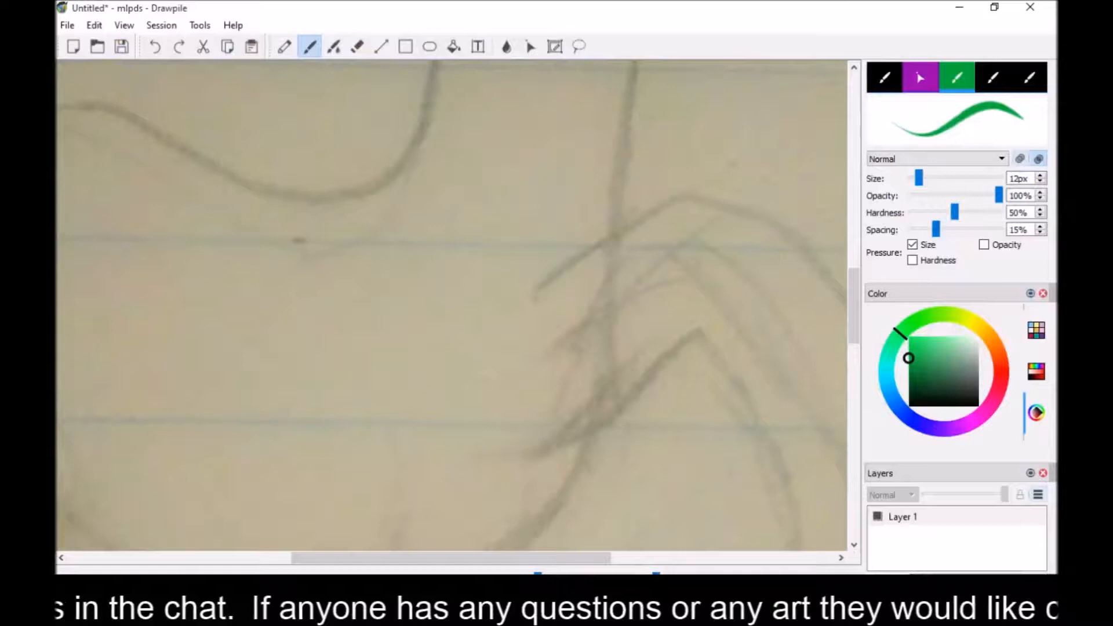
scroll(452, 305, "down", 3)
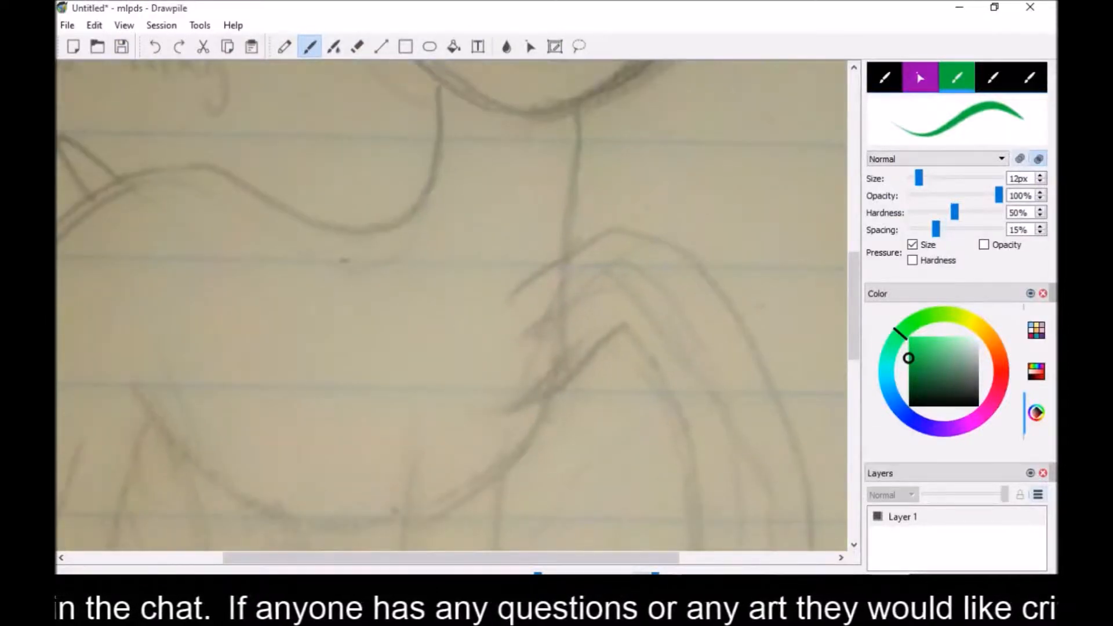
scroll(458, 311, "down", 5)
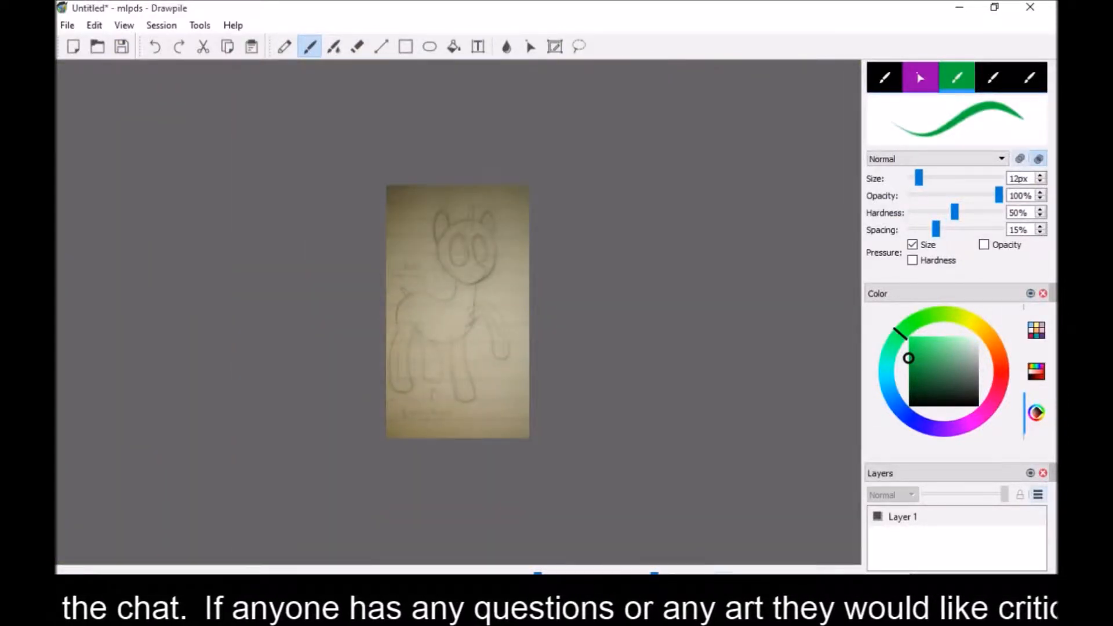
scroll(452, 311, "up", 5)
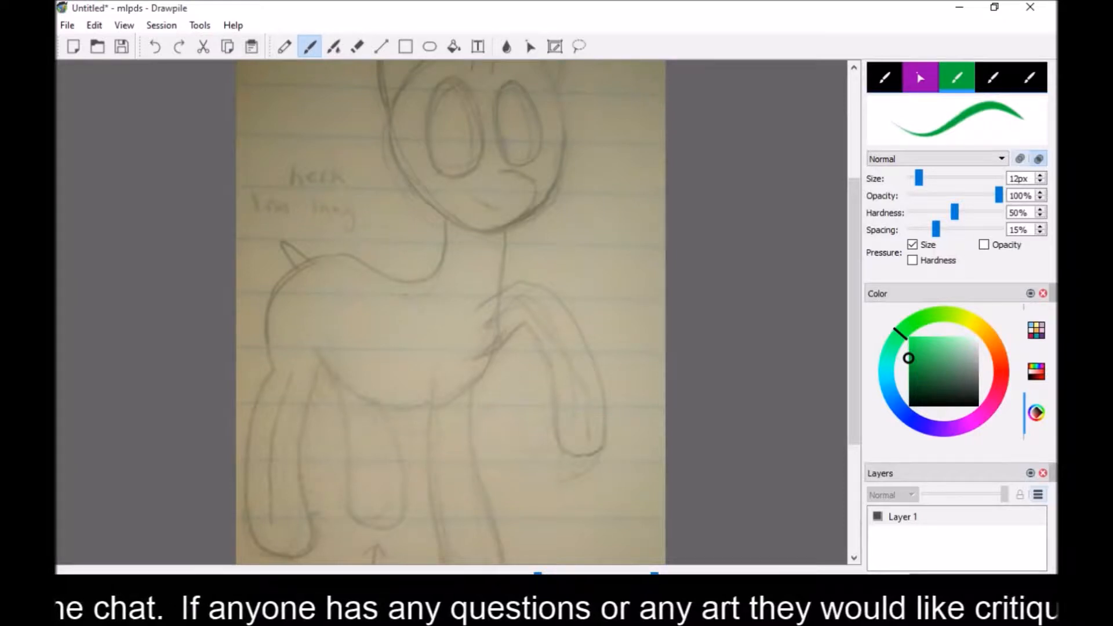
Switch to the browser and open "So I tried a 3/4 sketch in classic G4 for the first time in months" from the newest submissions in a new tab
key("alt+Tab")
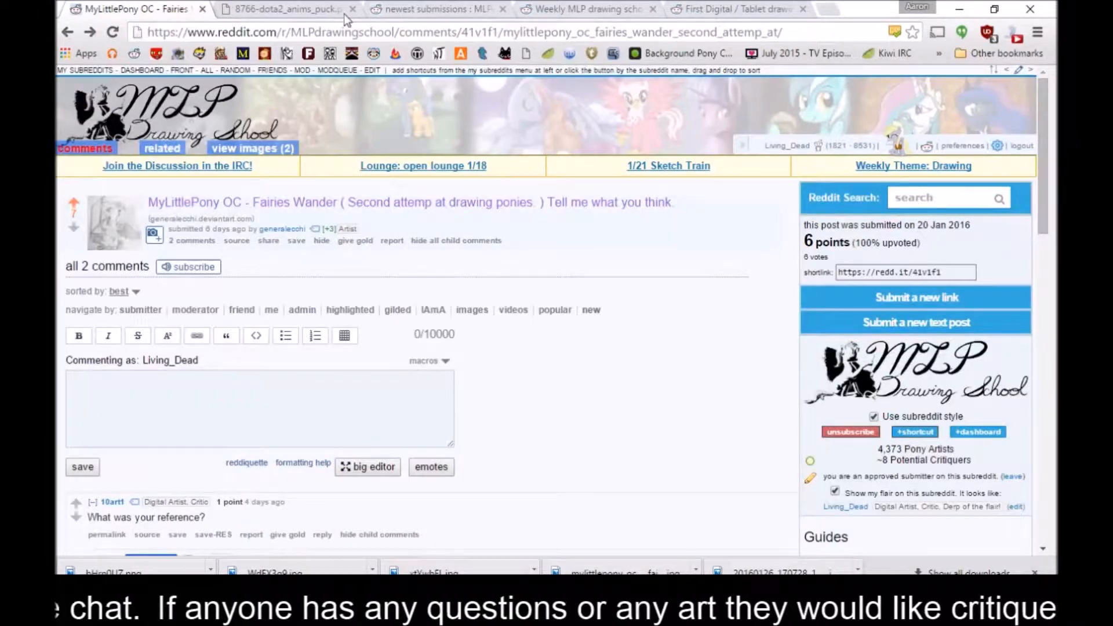
left_click(275, 11)
left_click(387, 10)
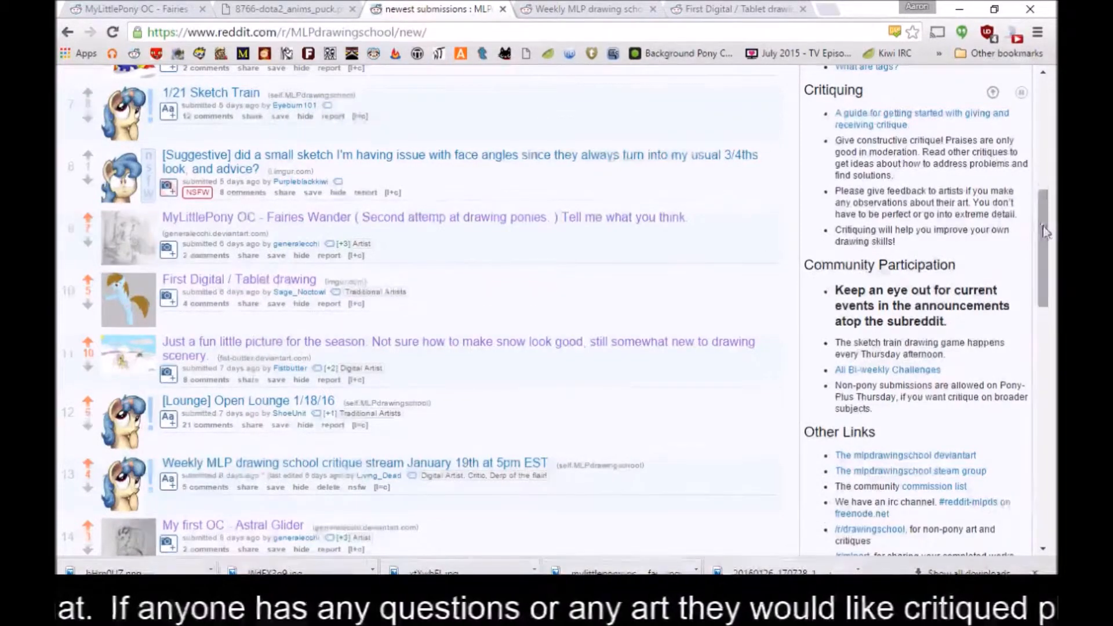
scroll(1035, 148, "up", 5)
scroll(1035, 148, "up", 1)
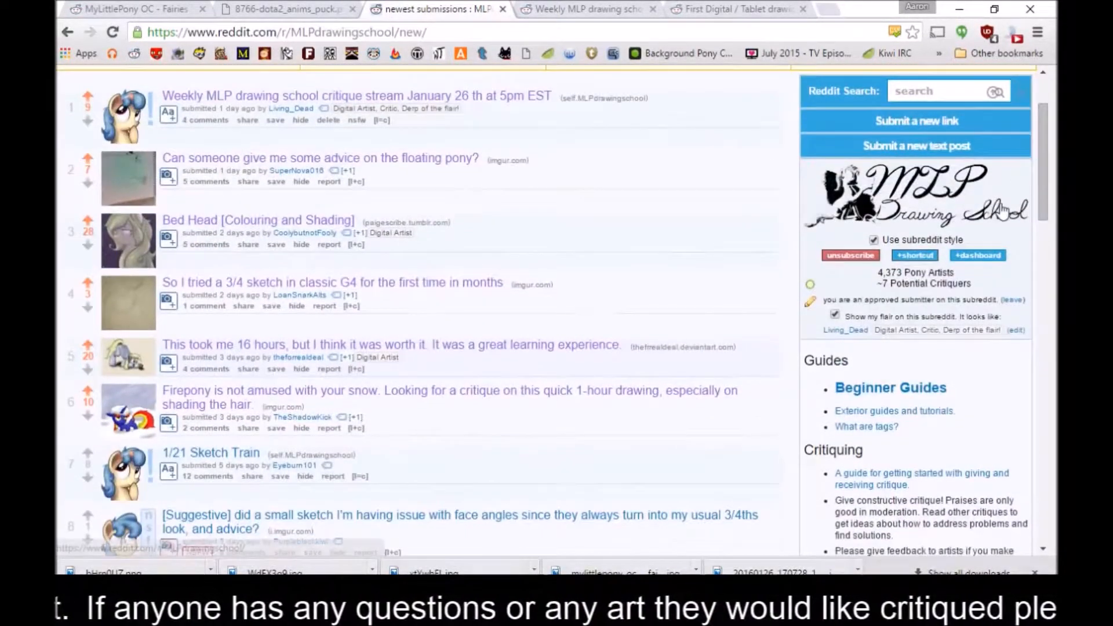
right_click(128, 312)
left_click(172, 318)
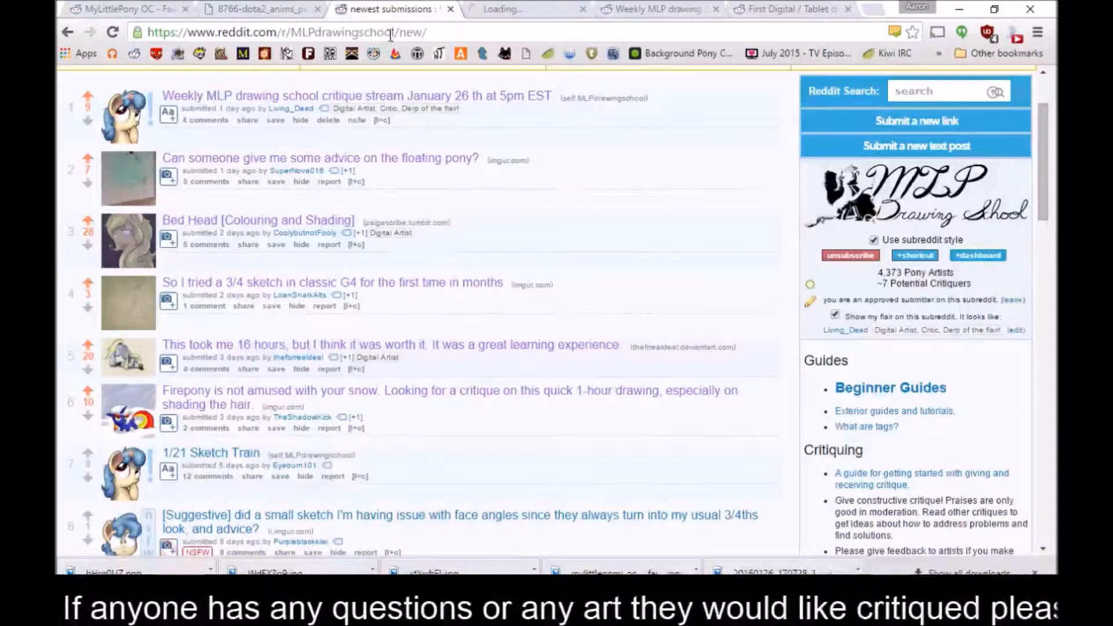
Examine the head of the 3/4 unicorn sketch on its Imgur page
left_click(540, 9)
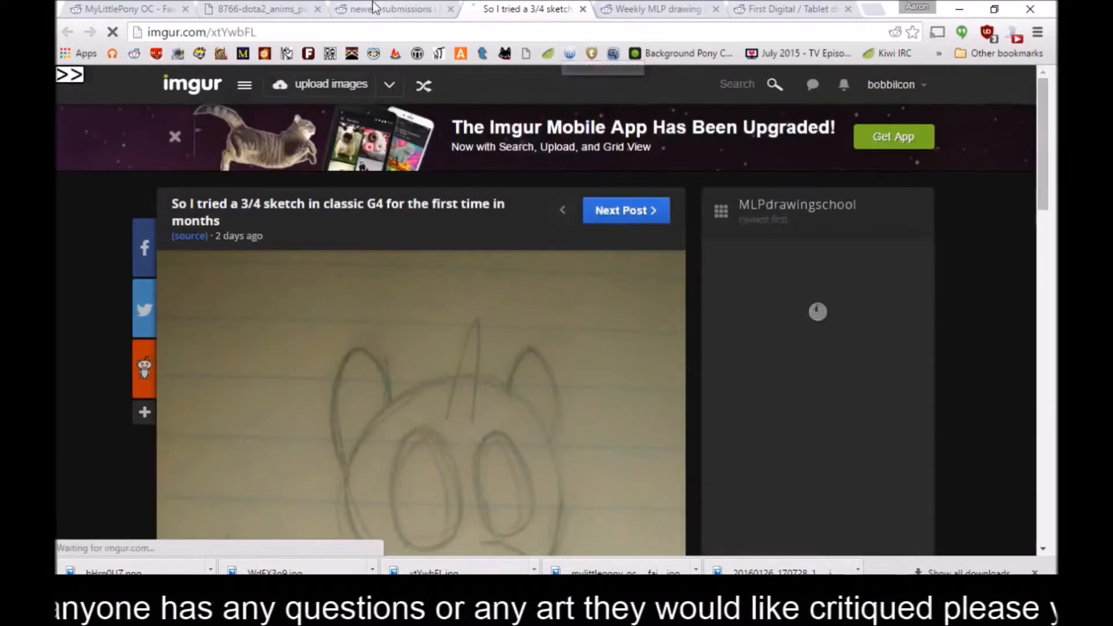
left_click(364, 16)
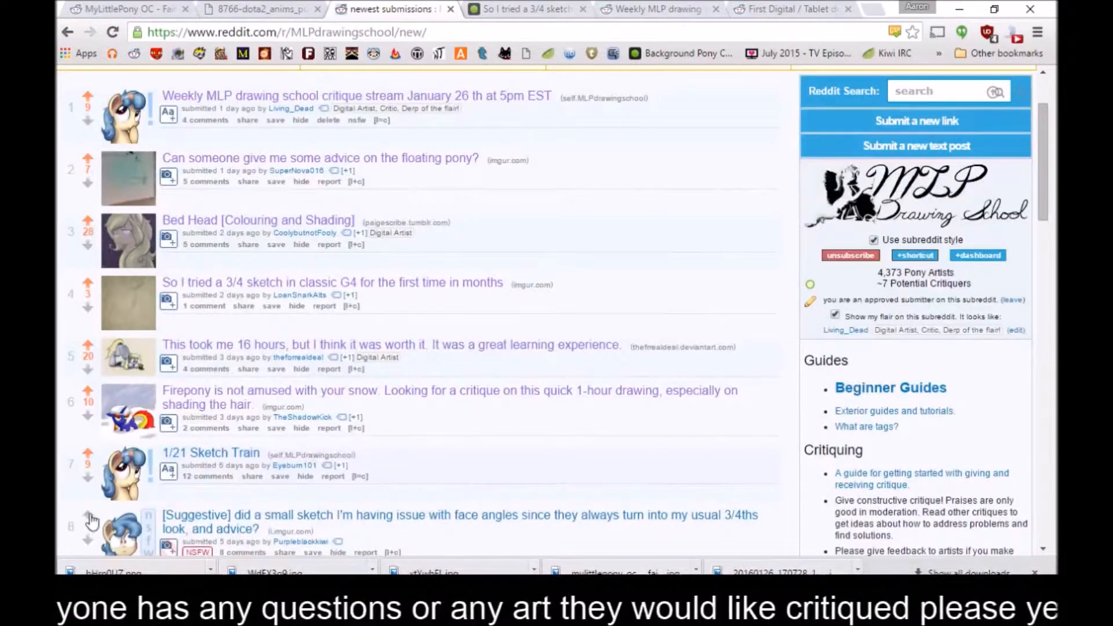
left_click(493, 9)
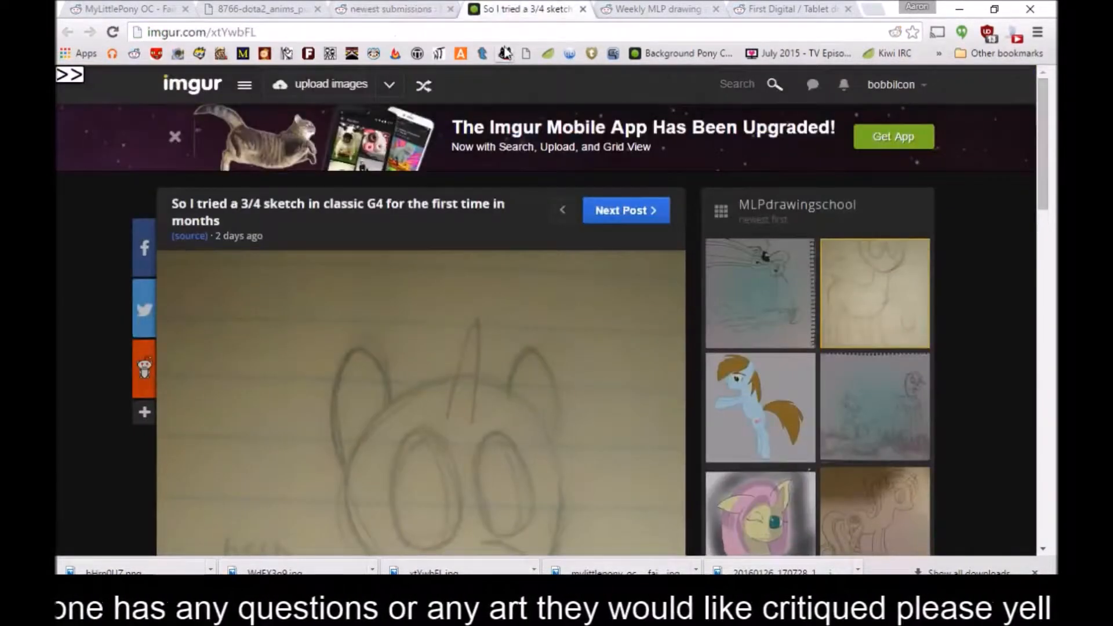
mouse_move(1049, 177)
left_mouse_down()
mouse_move(1043, 226)
mouse_move(1049, 198)
left_mouse_up()
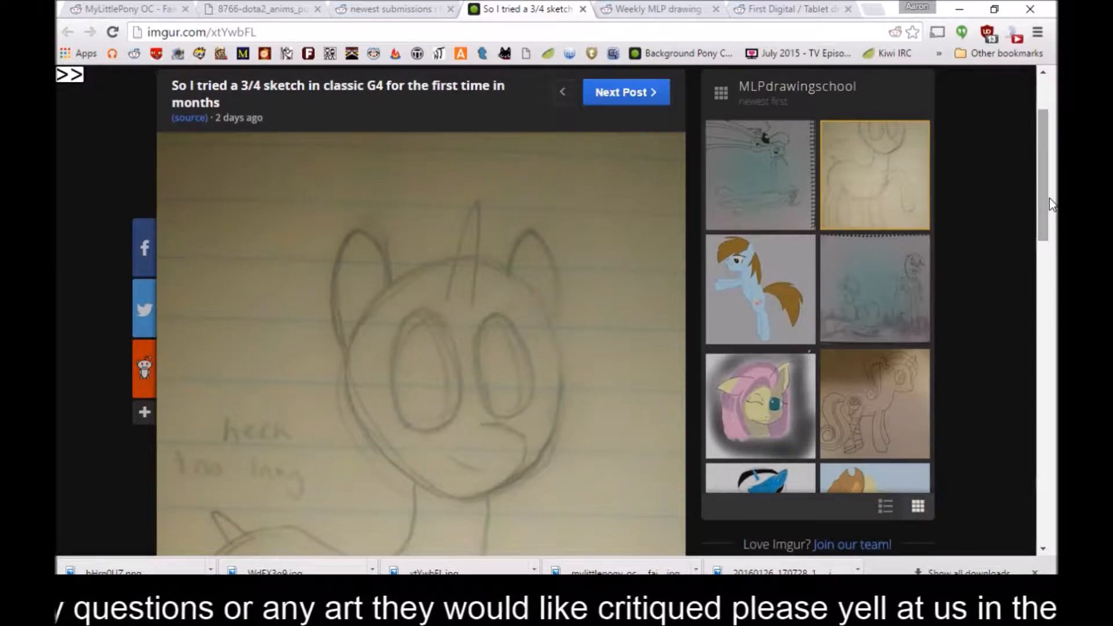
key("ctrl+v")
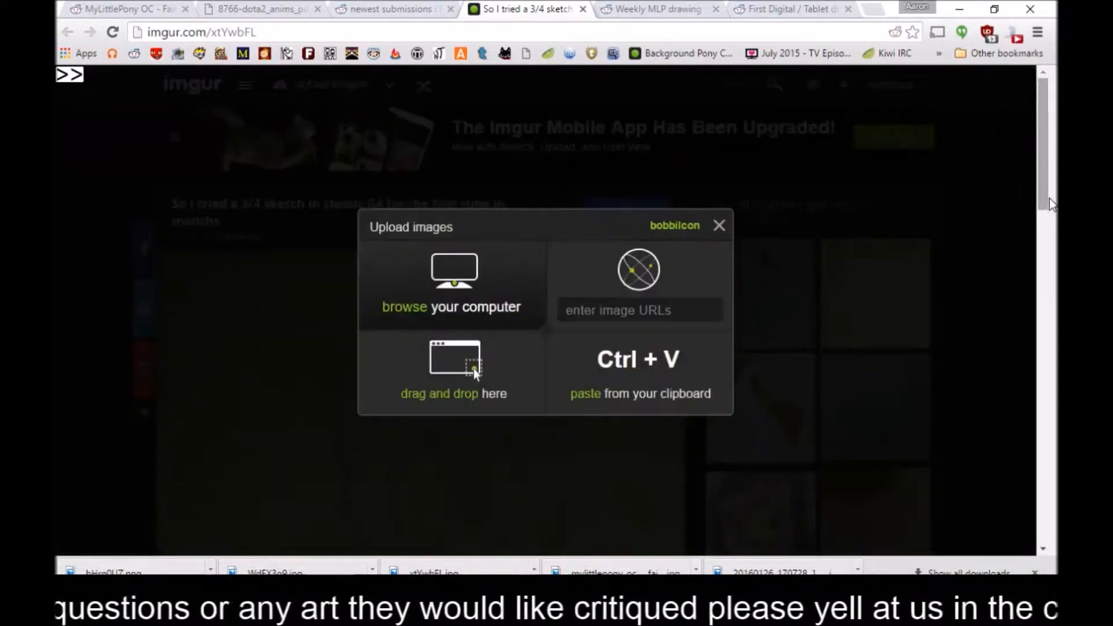
left_click(175, 265)
left_click(351, 11)
left_click(251, 11)
type("```````````````````````````````")
left_click(376, 12)
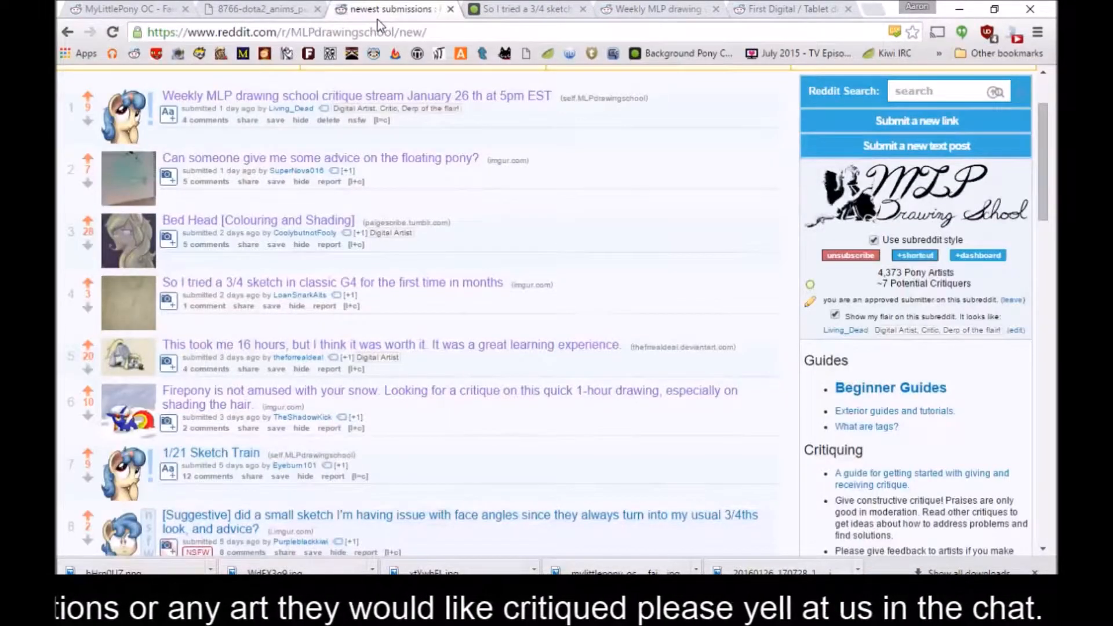
left_click(505, 8)
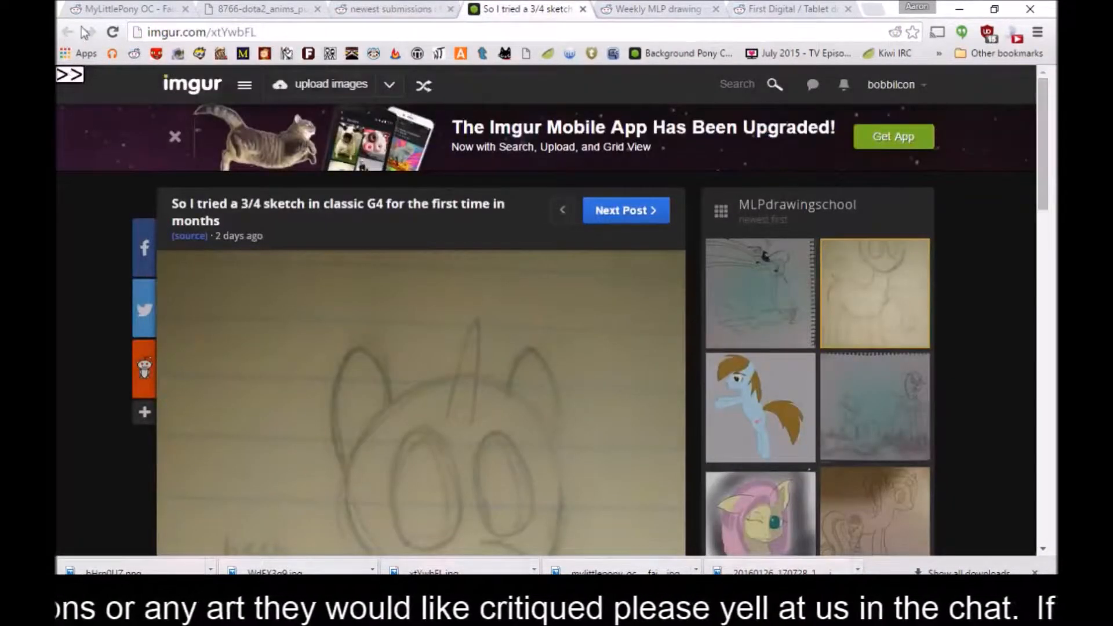
Check the newest submissions list and return to the 3/4 unicorn sketch's Imgur page to view its neck and body
left_click(376, 10)
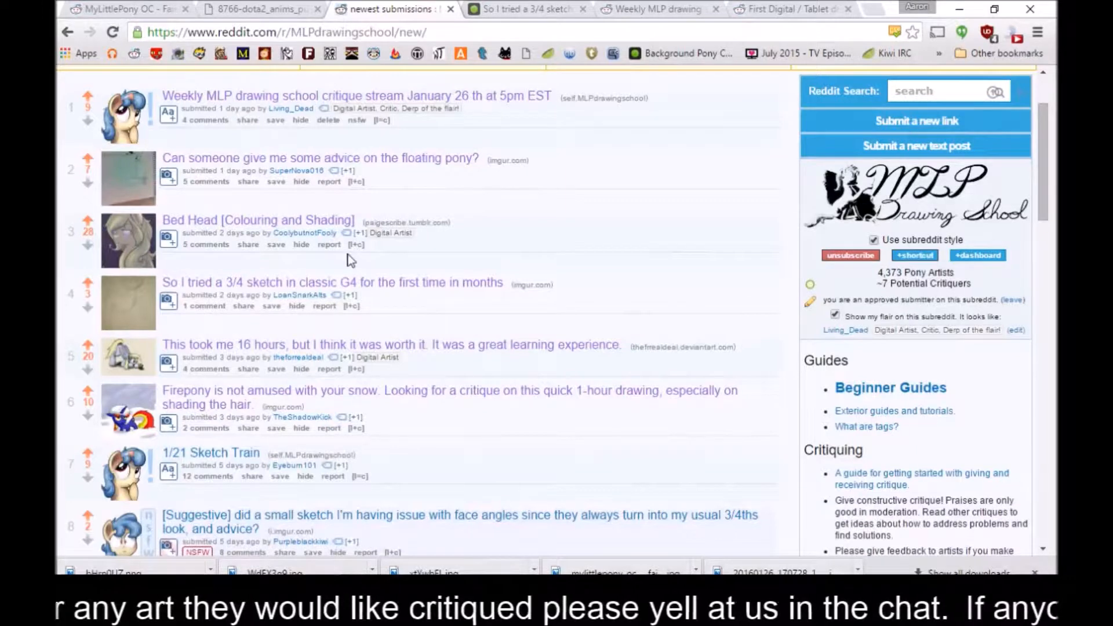
left_click(510, 8)
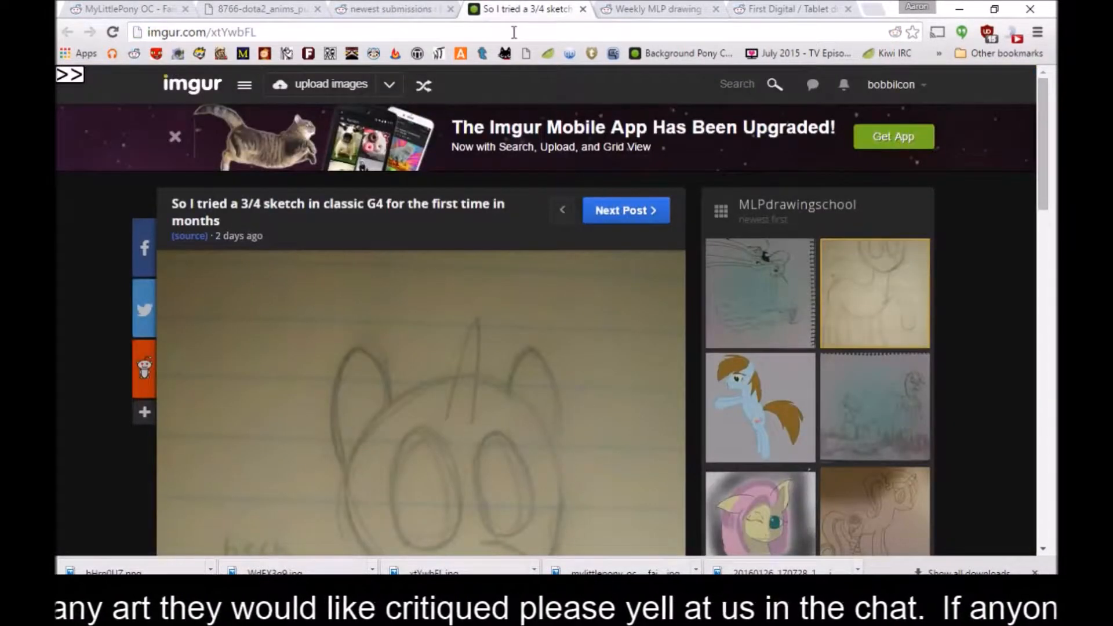
key("ctrl+v")
left_click(154, 328)
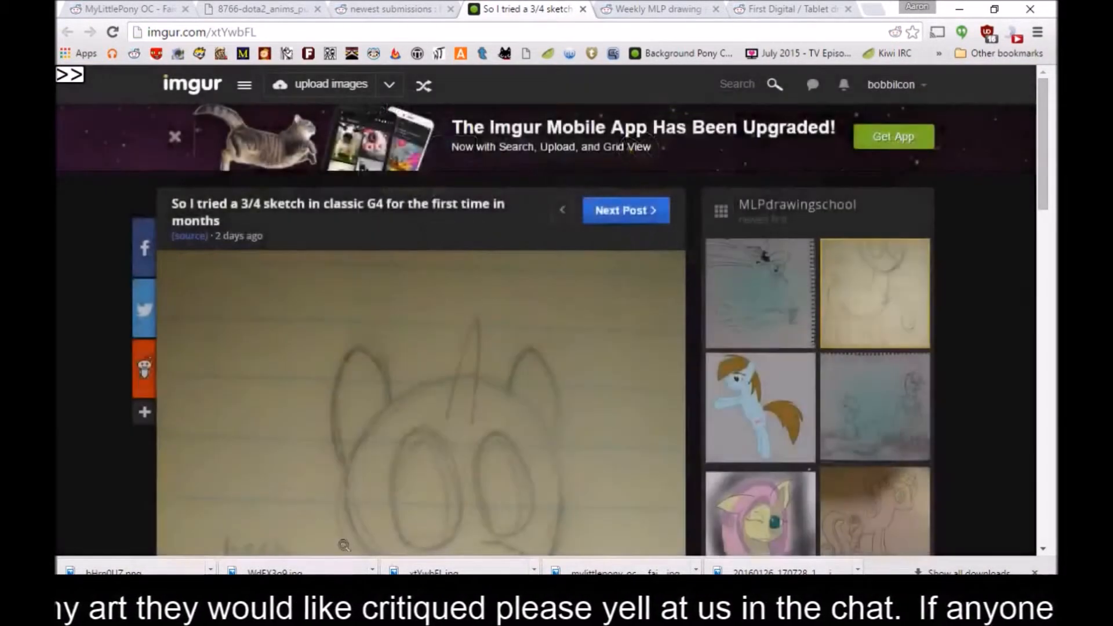
left_click_drag(1047, 152, 1047, 231)
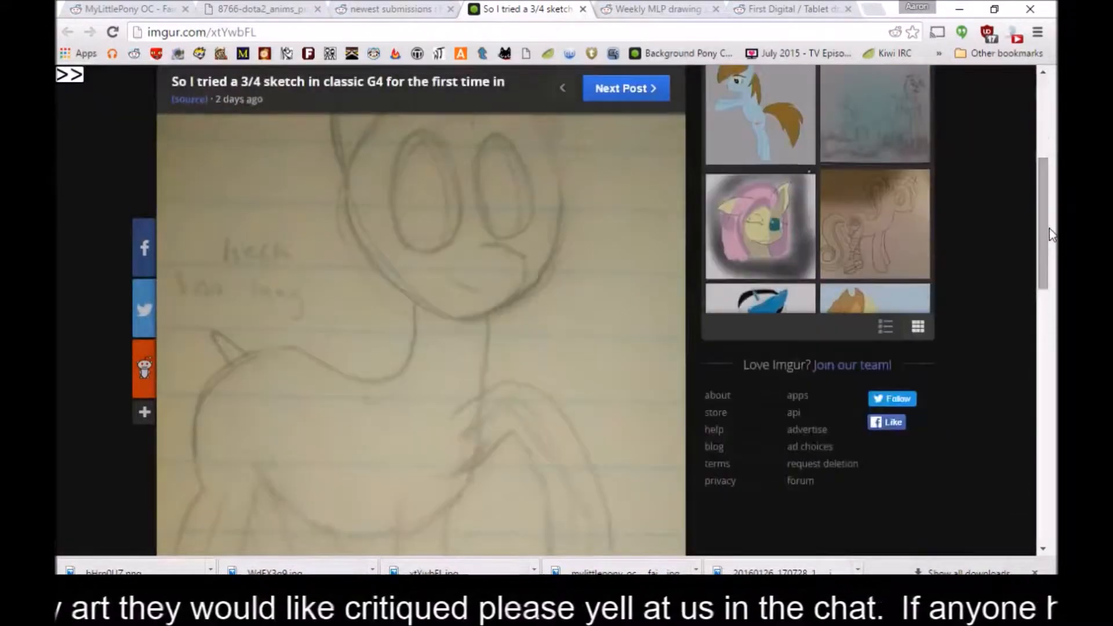
Switch to Drawpile and frame the whole 3/4 unicorn sketch on the canvas
left_click(546, 586)
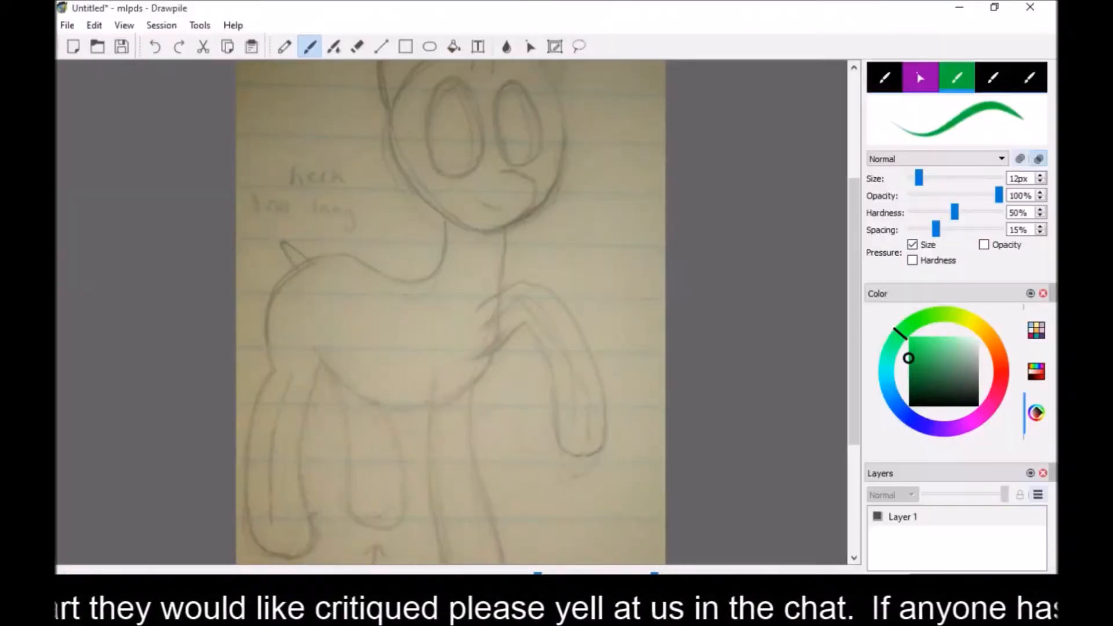
mouse_move(645, 586)
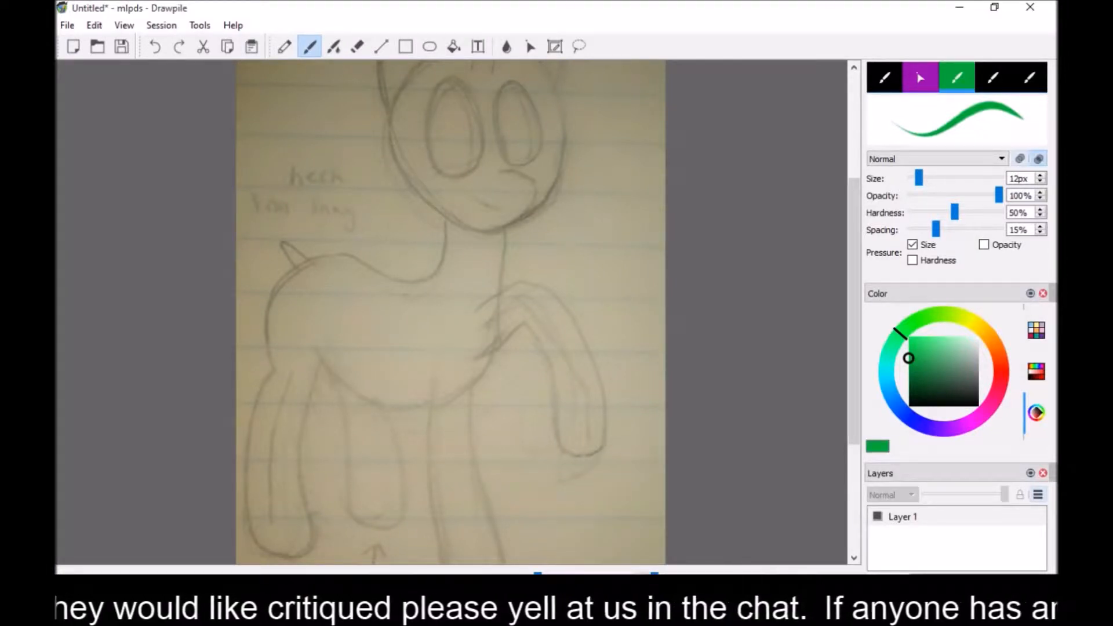
left_click(641, 577)
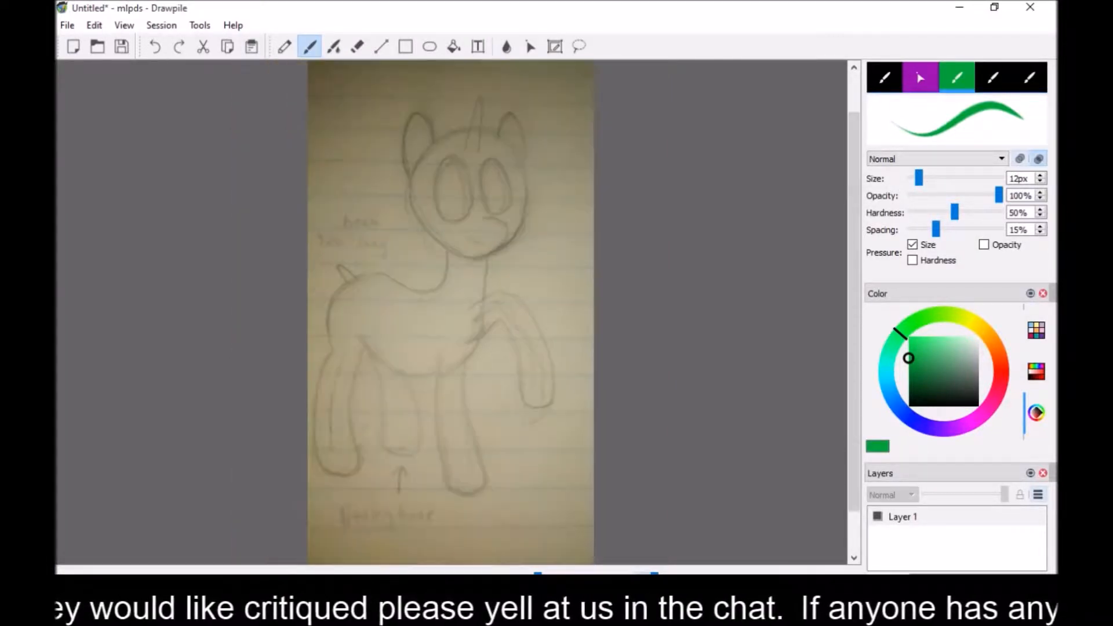
left_click_drag(849, 447, 851, 429)
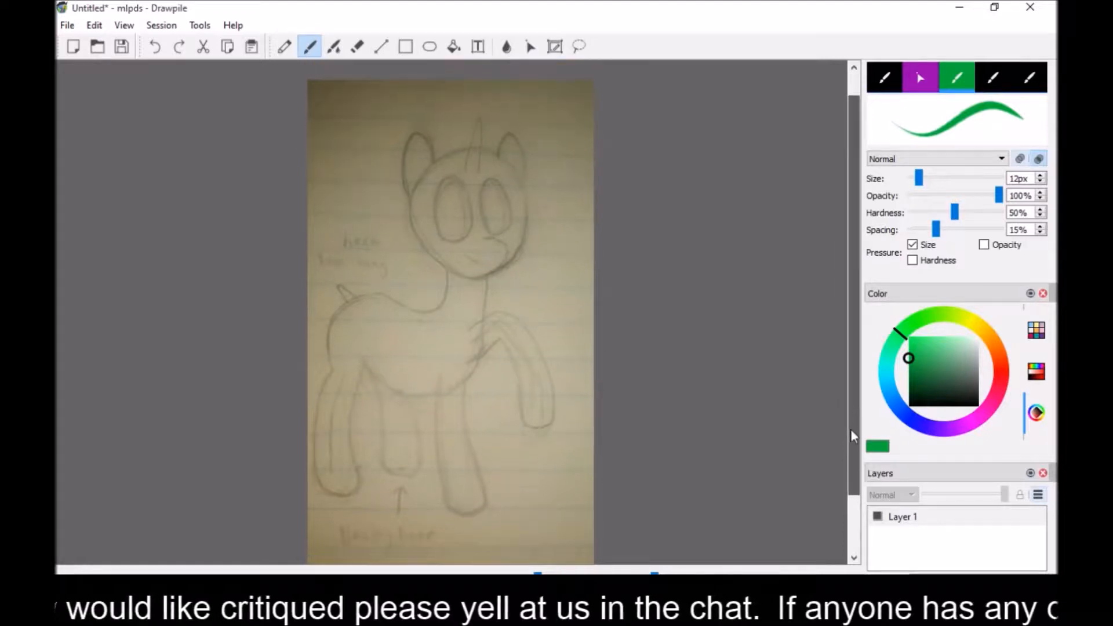
left_click_drag(855, 378, 854, 391)
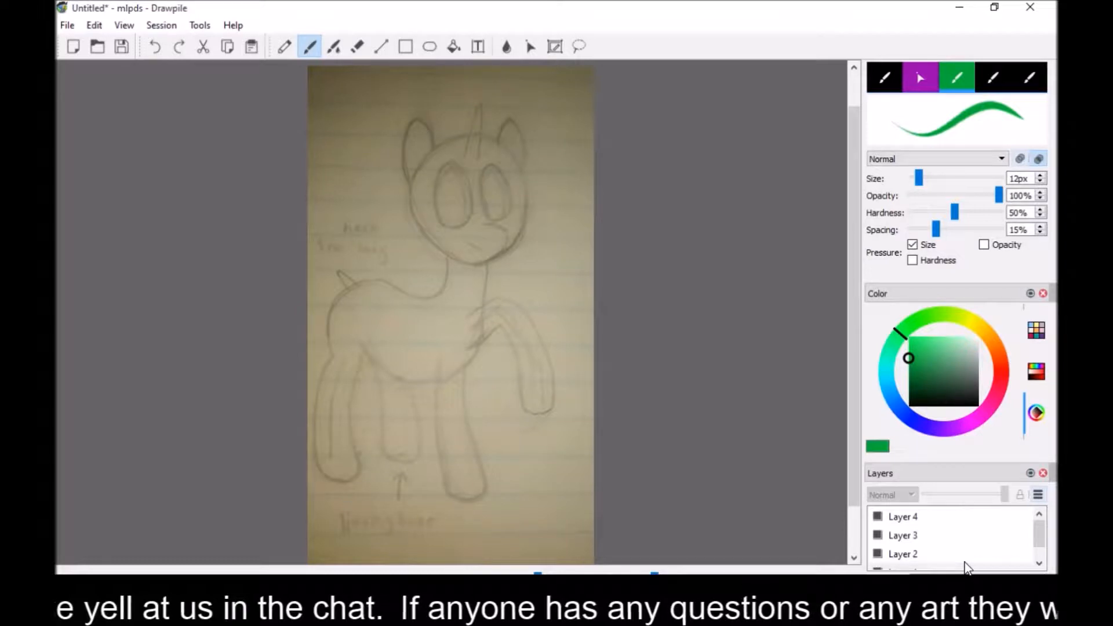
Set the green brush size to 39 px and select Layer 2 for drawing
left_click(898, 521)
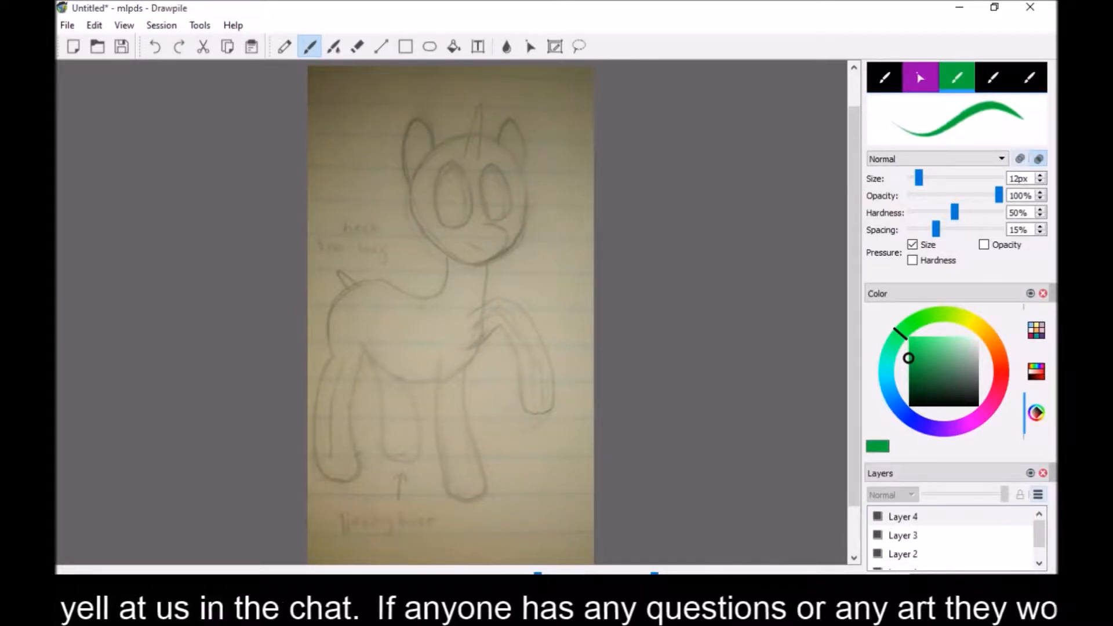
left_click_drag(922, 177, 932, 178)
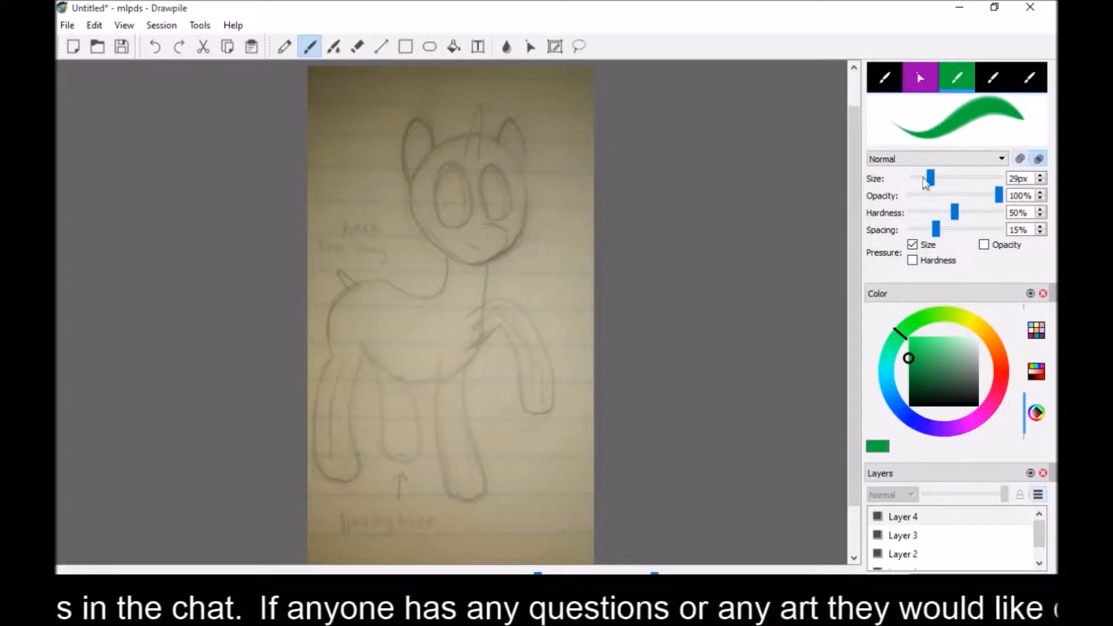
left_click_drag(934, 183, 940, 183)
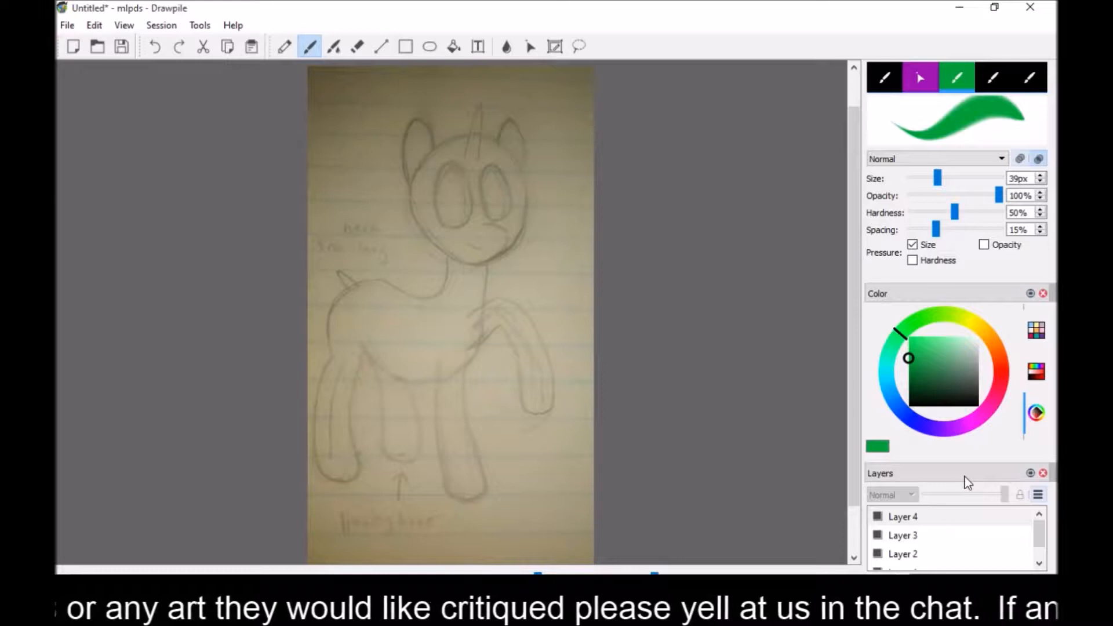
left_click(903, 554)
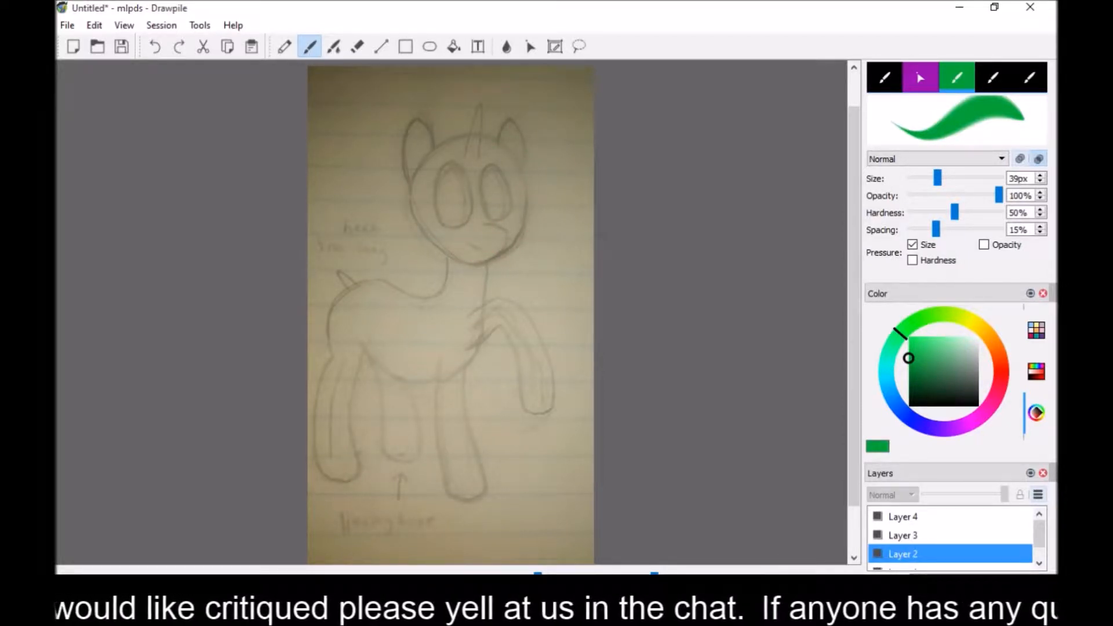
Try a green construction circle around the pony's chest, and undo it
key("ctrl+plus")
key("ctrl+plus")
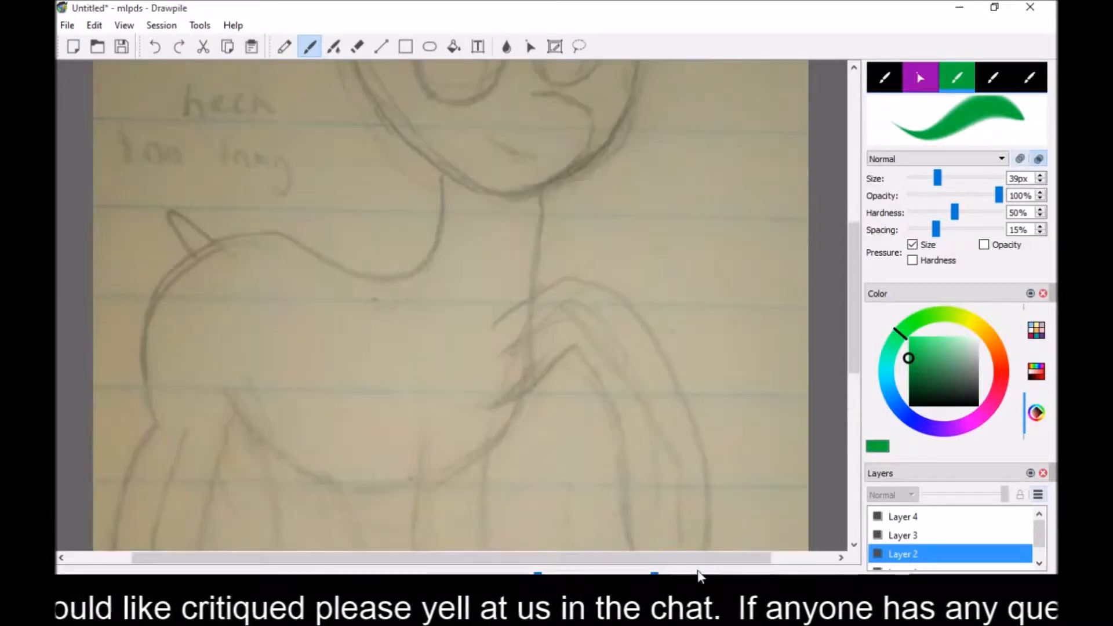
scroll(392, 554, "left", 5)
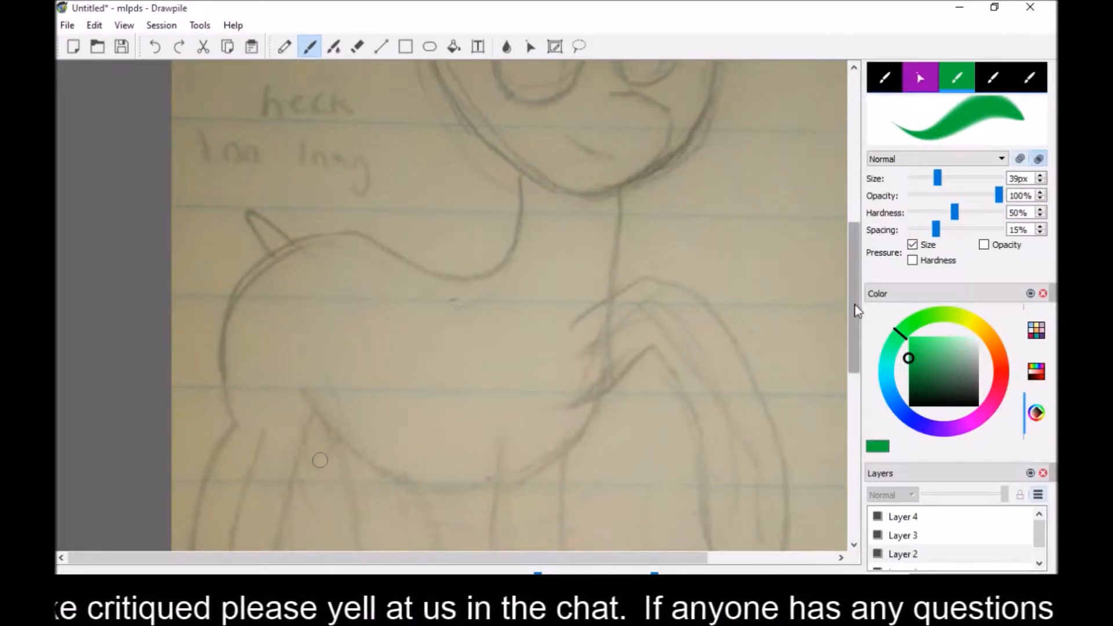
left_click_drag(854, 303, 855, 313)
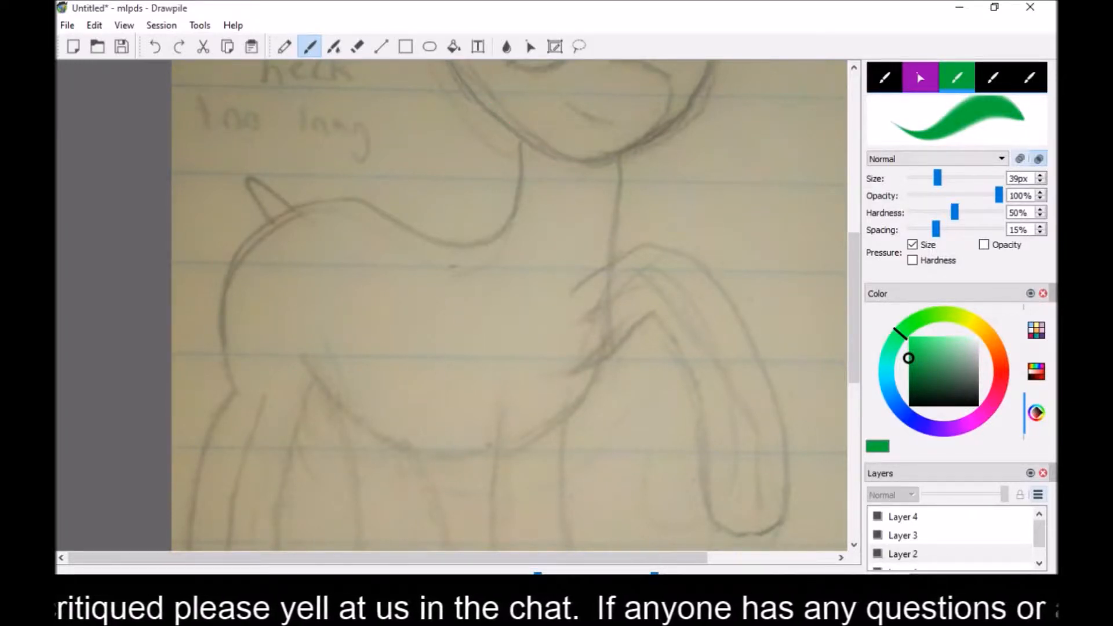
mouse_move(542, 237)
left_mouse_down()
mouse_move(408, 261)
mouse_move(545, 238)
left_mouse_up()
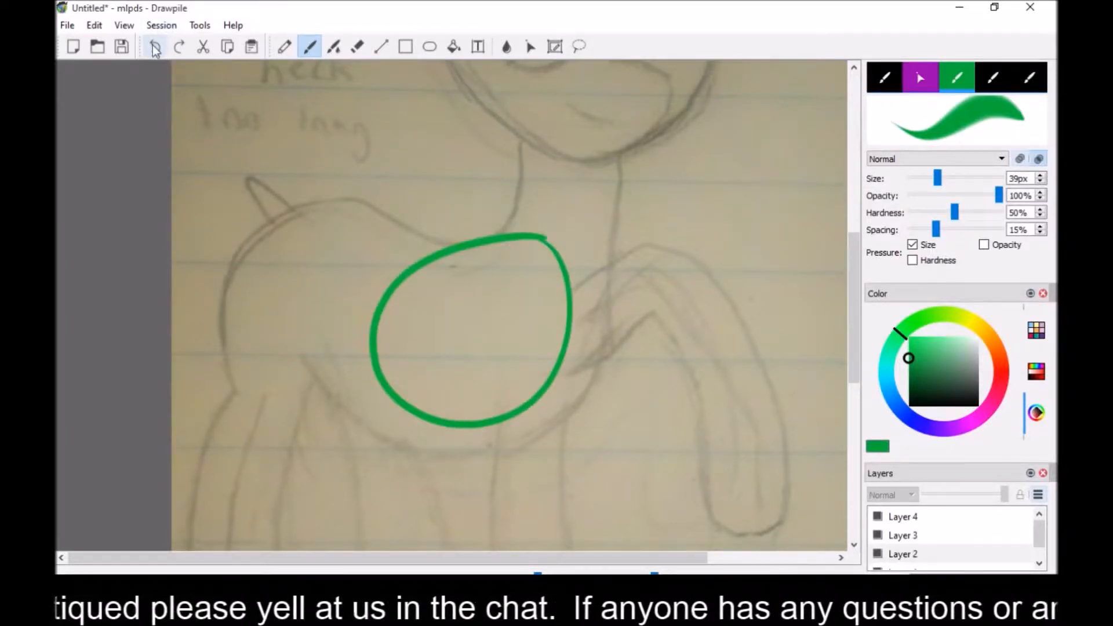
key("ctrl+z")
Try a large green construction circle around the pony's hindquarters, undoing and redrawing the stroke
left_click_drag(387, 259, 392, 274)
mouse_move(241, 215)
left_mouse_down()
mouse_move(395, 413)
mouse_move(224, 313)
left_mouse_up()
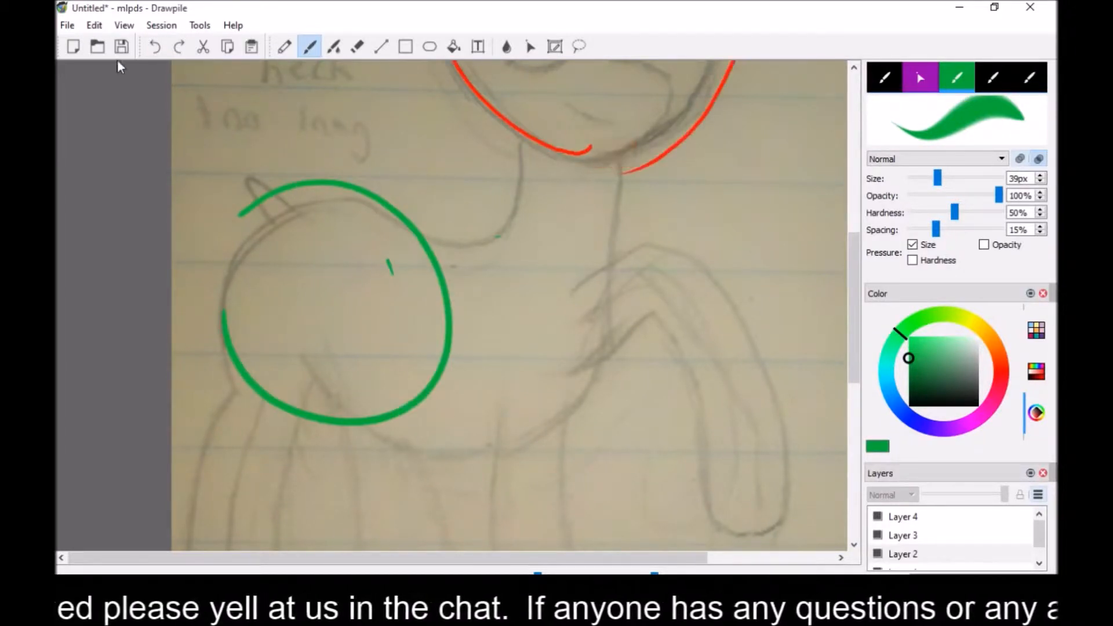
left_click(155, 46)
mouse_move(249, 241)
left_mouse_down()
mouse_move(404, 211)
mouse_move(412, 401)
mouse_move(445, 319)
mouse_move(351, 427)
left_mouse_up()
key("ctrl+z")
mouse_move(249, 238)
left_mouse_down()
mouse_move(227, 341)
mouse_move(352, 436)
left_mouse_up()
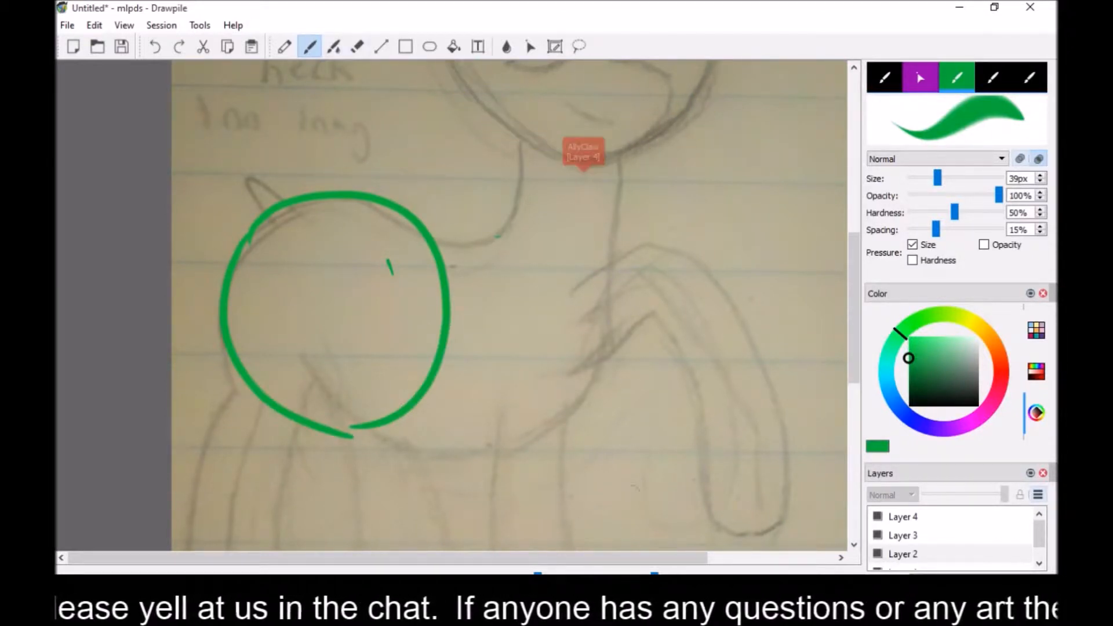
Undo the green hindquarters circle and erase the stray green mark on the pony's back
key("ctrl+minus")
key("ctrl+minus")
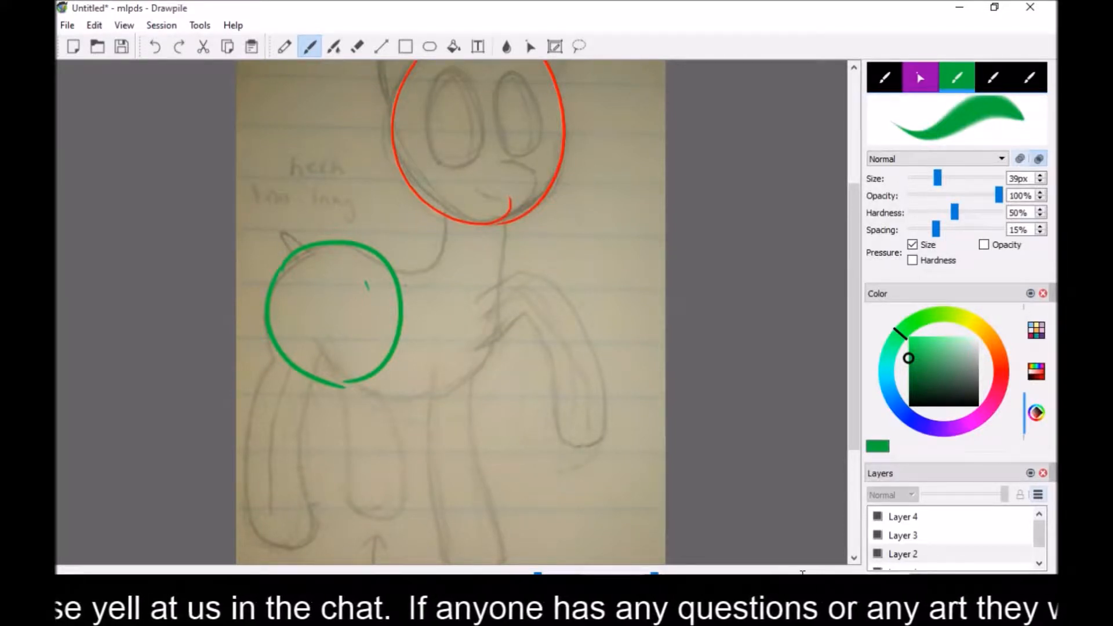
scroll(857, 290, "up", 2)
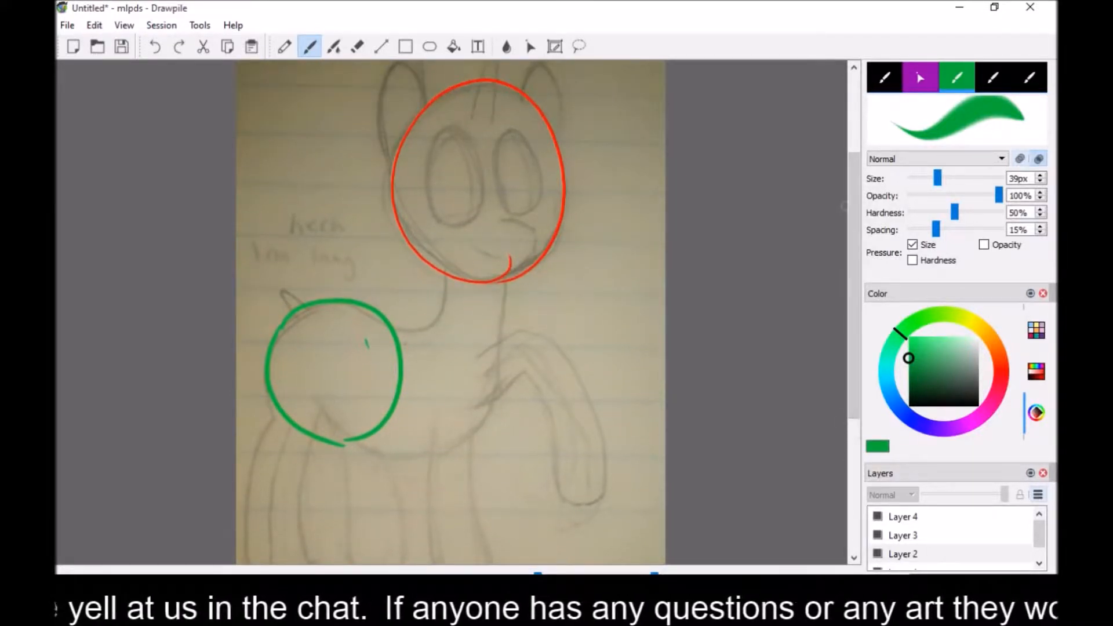
left_click(155, 49)
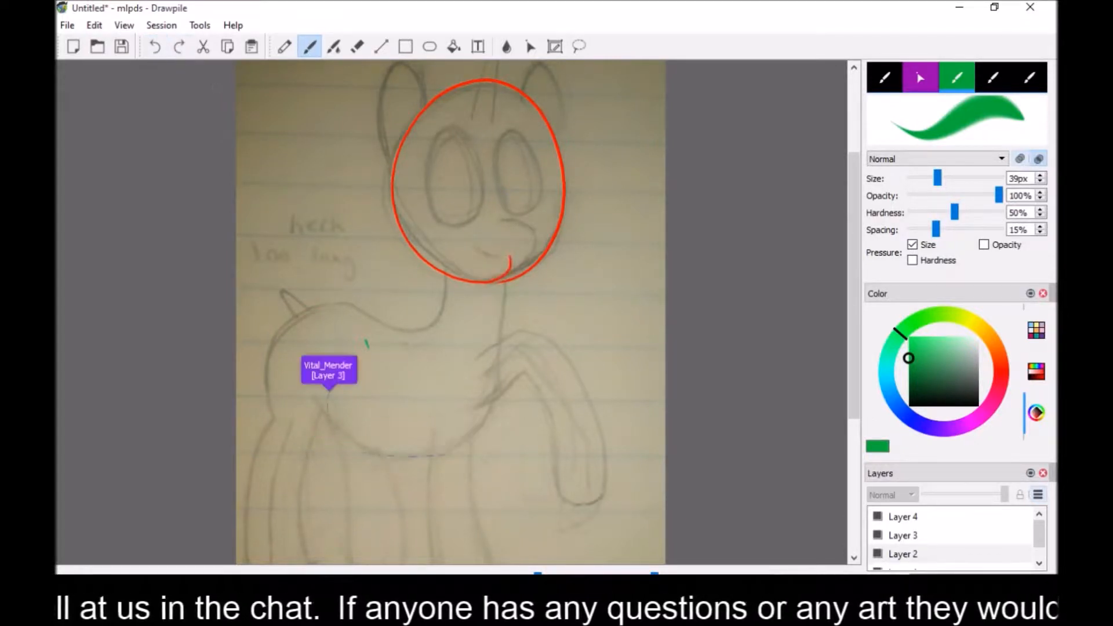
key("e")
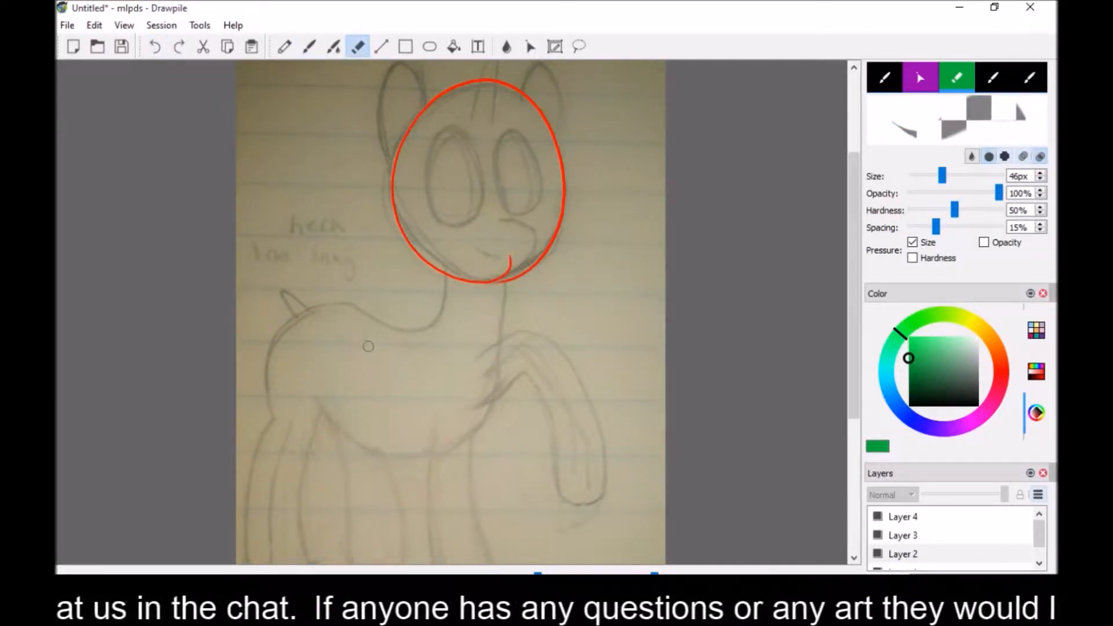
Draw a larger green circle around the hindquarters and erase the overlapping strokes along its lower edge
key("b")
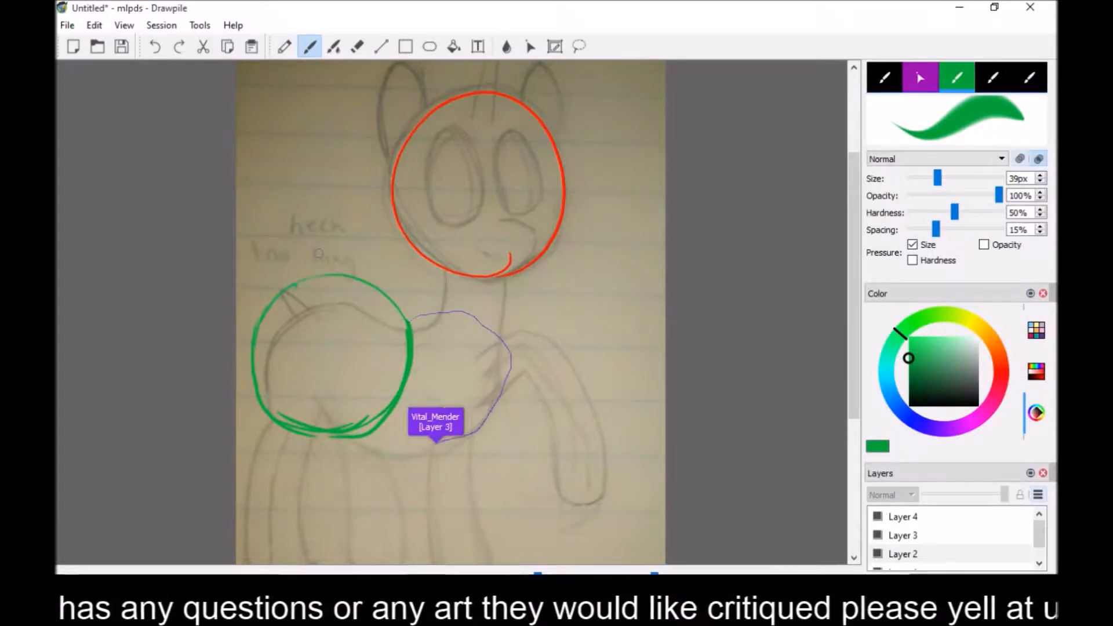
key("e")
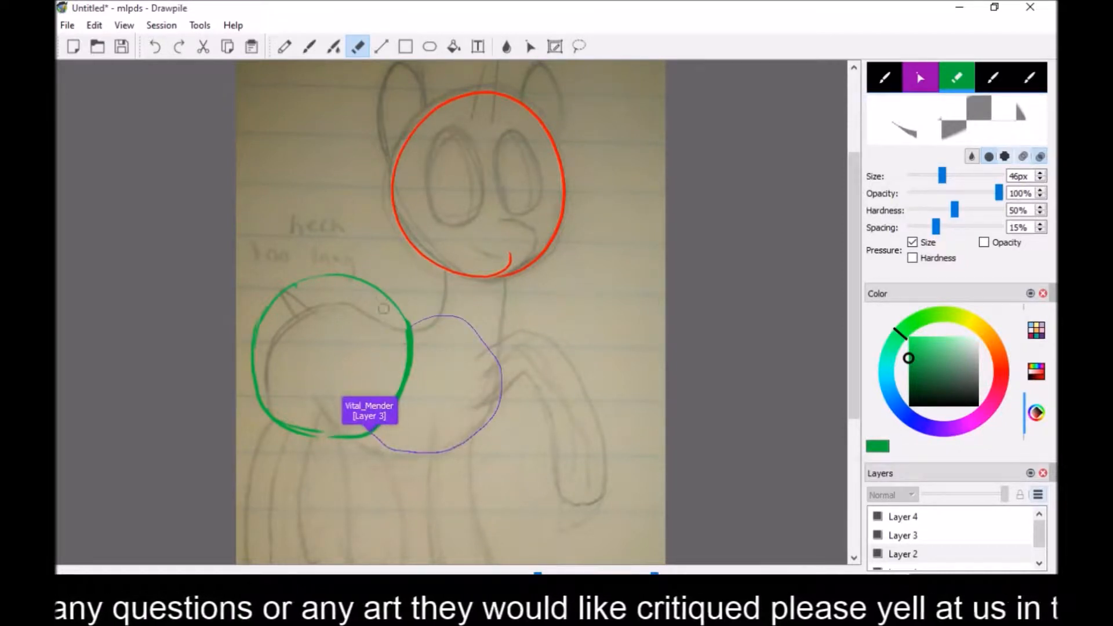
Add a green thigh curve inside the hindquarters circle and a small bump at the rear, trimming the bump's excess strokes
key("b")
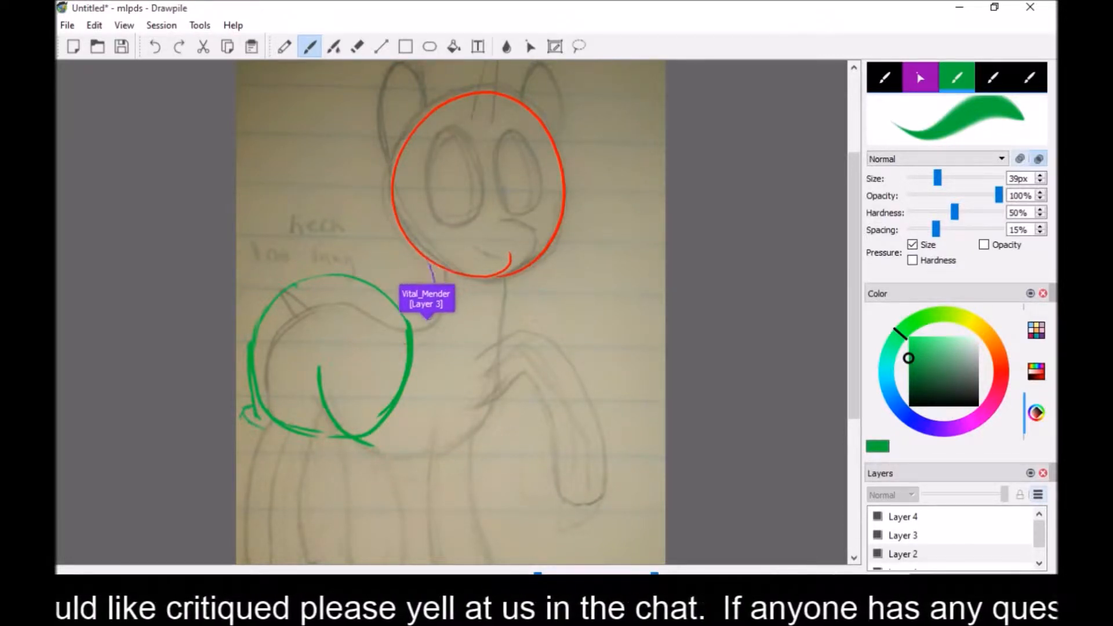
key("e")
left_click_drag(265, 428, 257, 430)
key("b")
key("e")
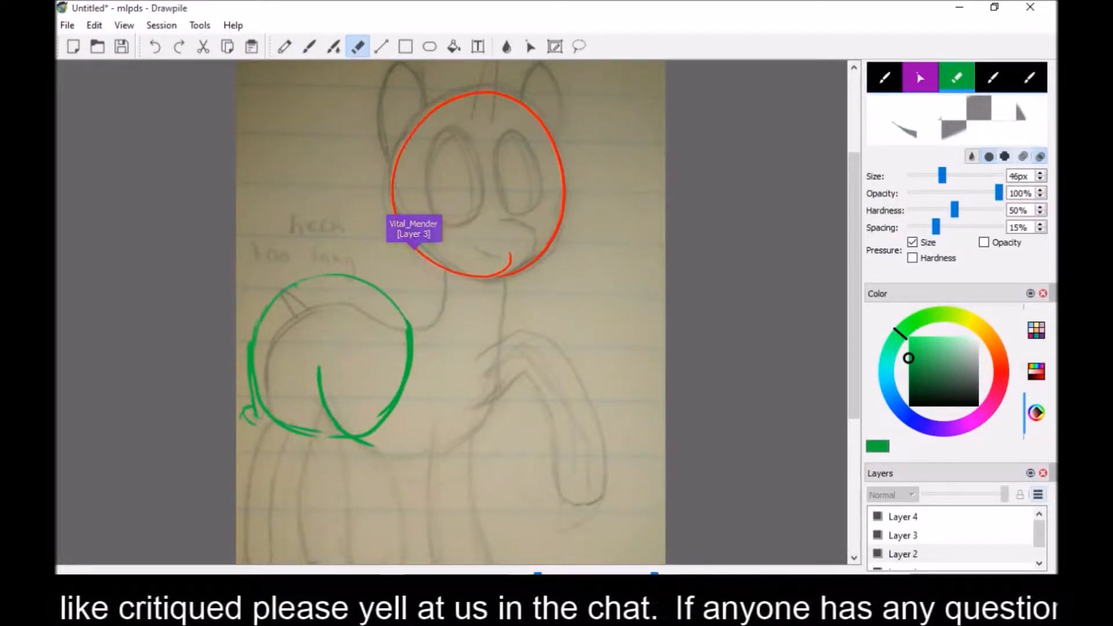
Try a green front line for the near hind leg, undo it, and erase the thigh curve inside the circle
key("b")
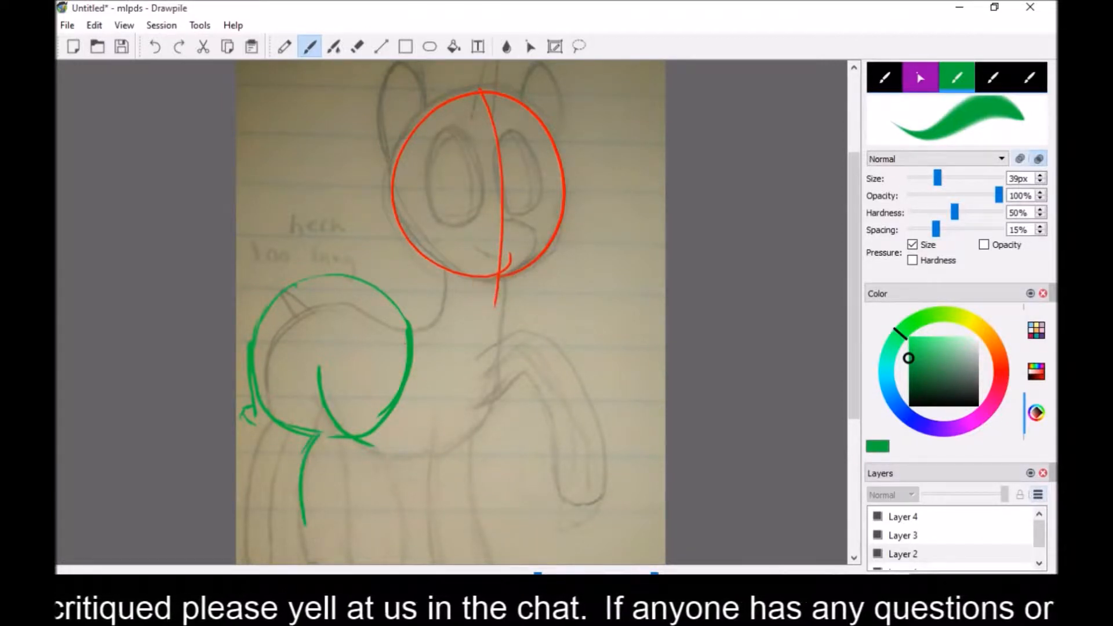
scroll(849, 319, "down", 2)
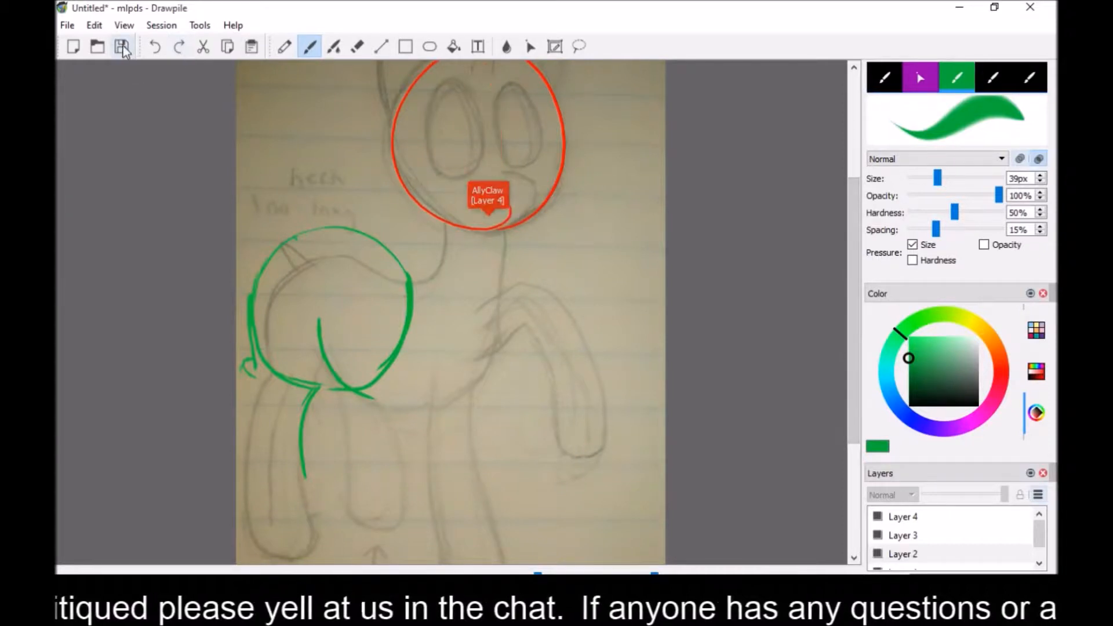
left_click(152, 47)
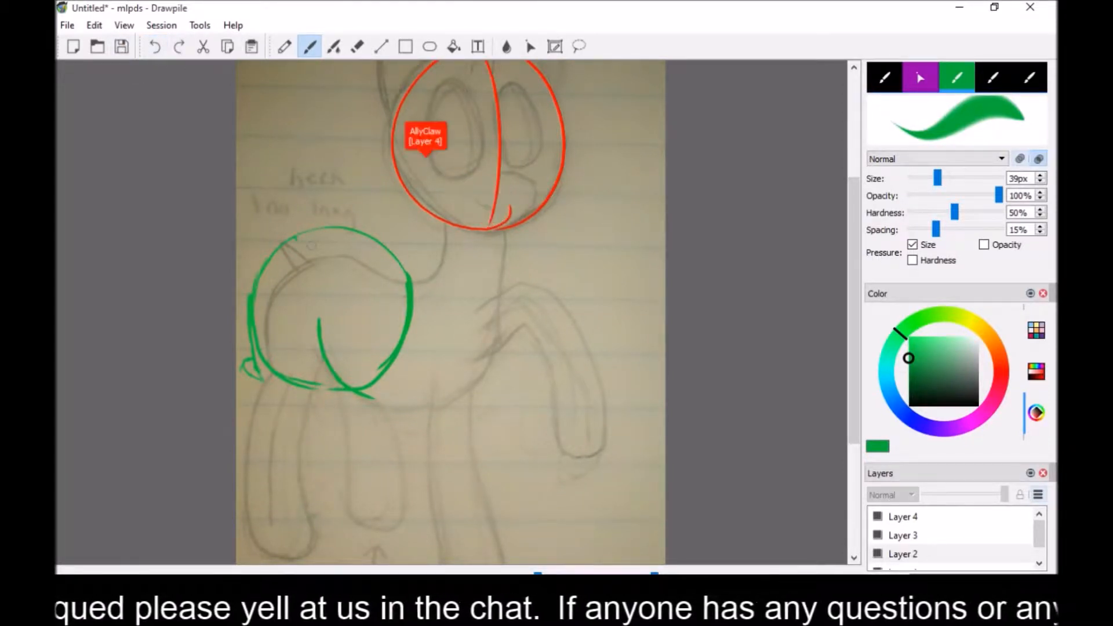
key("e")
mouse_move(325, 344)
left_mouse_down()
mouse_move(331, 371)
mouse_move(319, 319)
left_mouse_up()
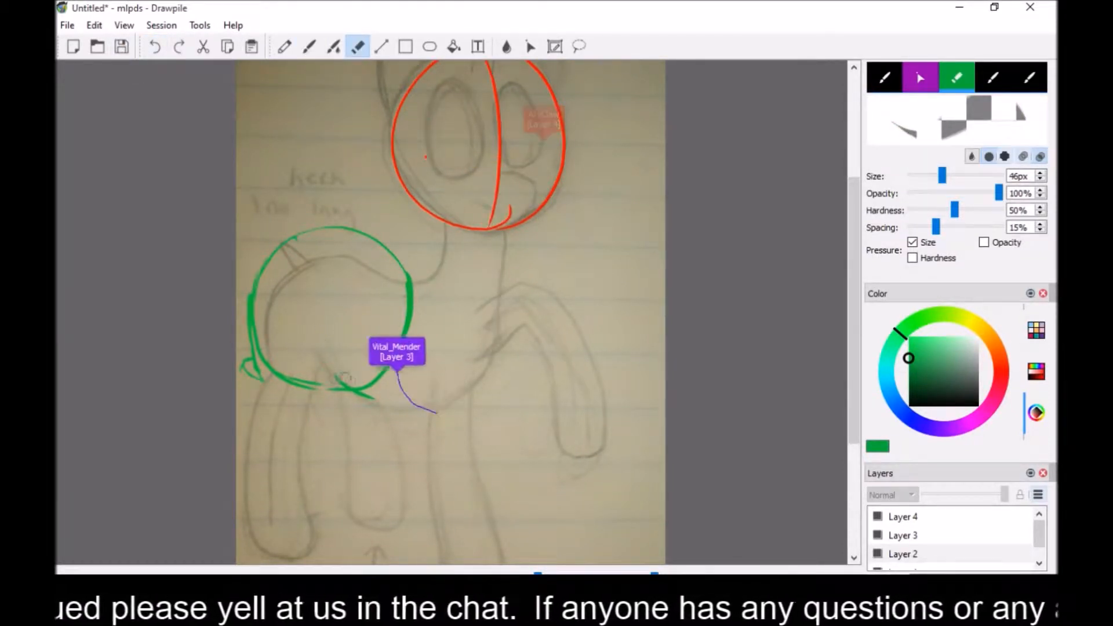
Redraw the thigh curve farther back in the hindquarters circle and outline the near hind leg down to its hoof in green
key("b")
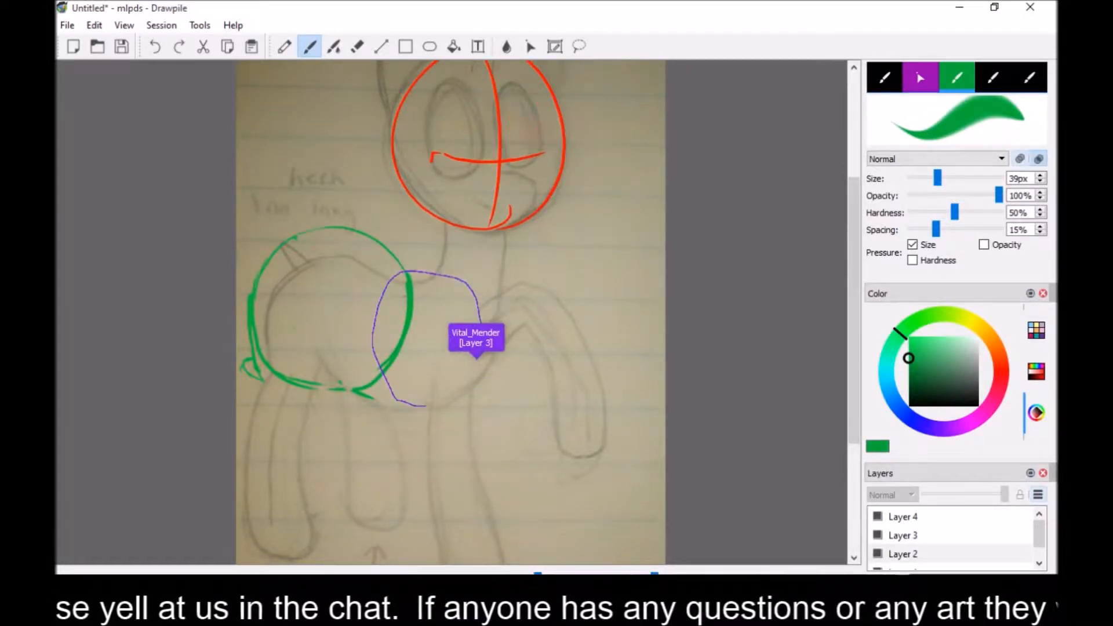
left_click_drag(295, 309, 341, 385)
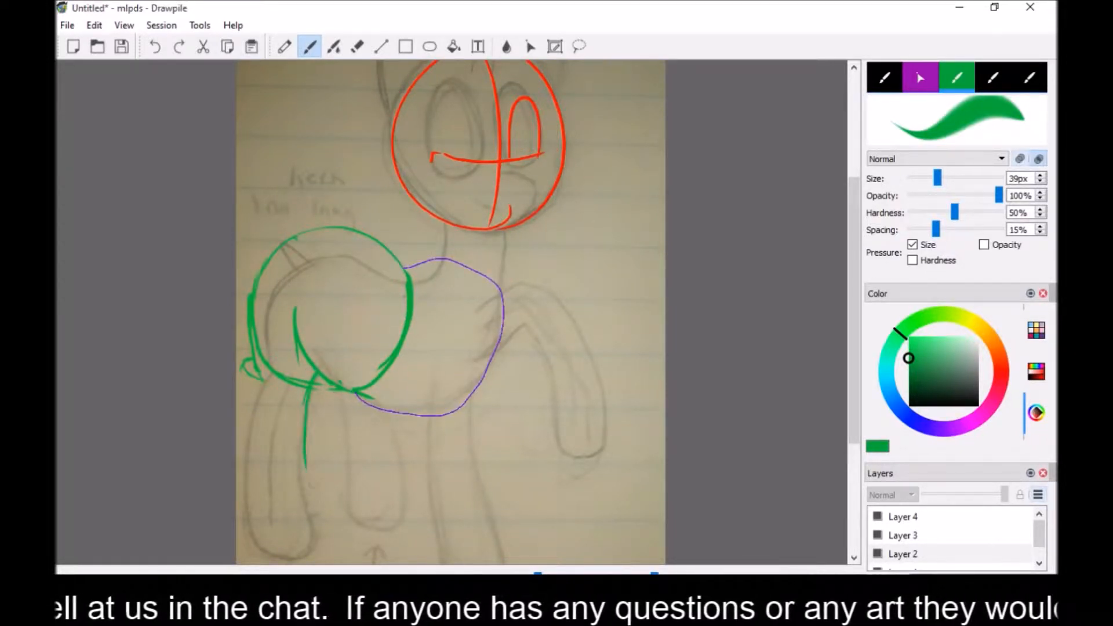
mouse_move(309, 461)
left_mouse_down()
mouse_move(327, 519)
mouse_move(289, 558)
mouse_move(249, 546)
left_mouse_up()
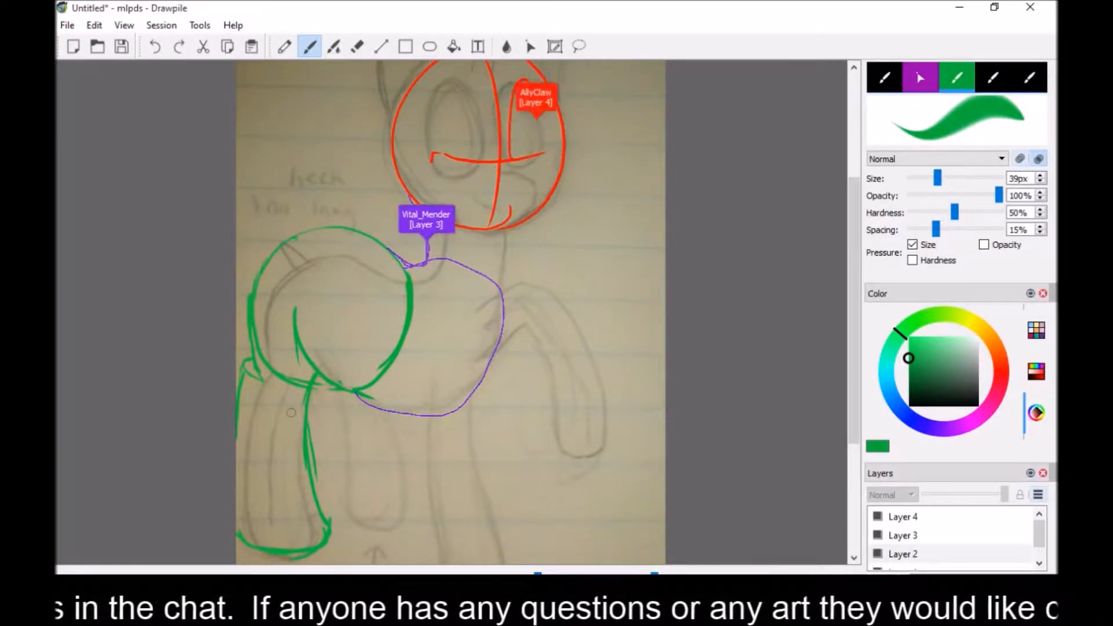
key("e")
key("b")
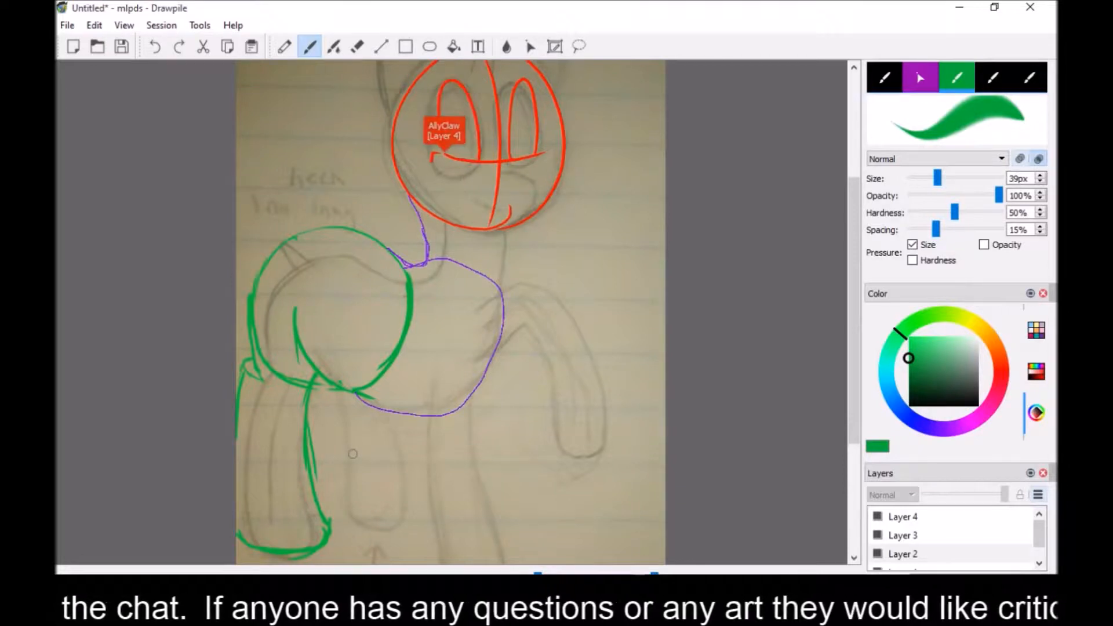
Erase the hindquarters circle's lower rear arc above the near hind leg and redraw the upper part of the green thigh curve
key("e")
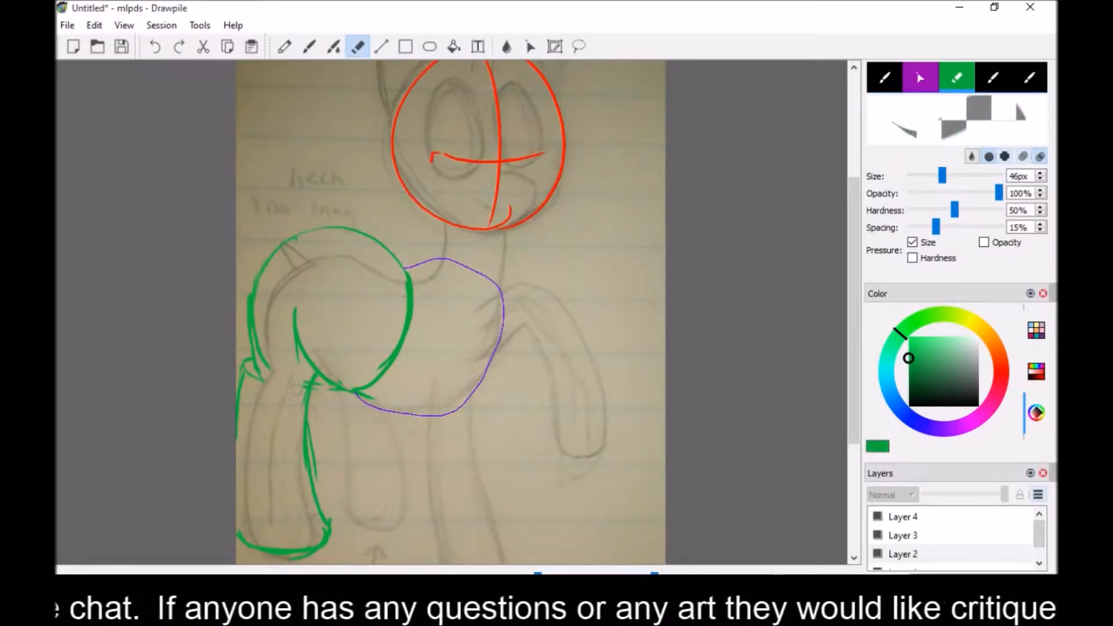
key("b")
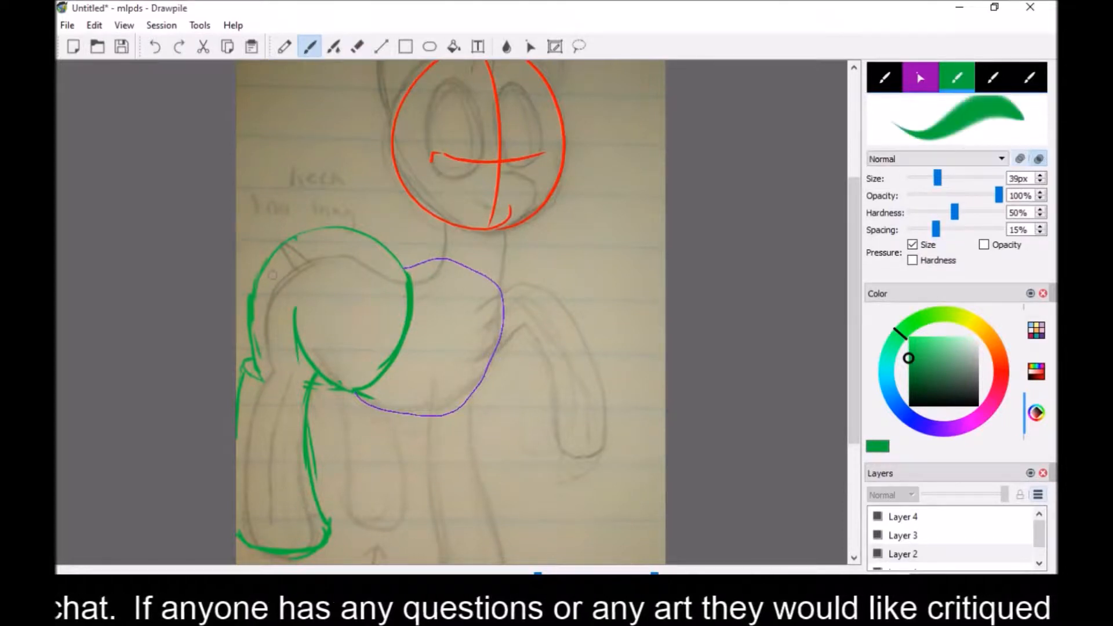
key("e")
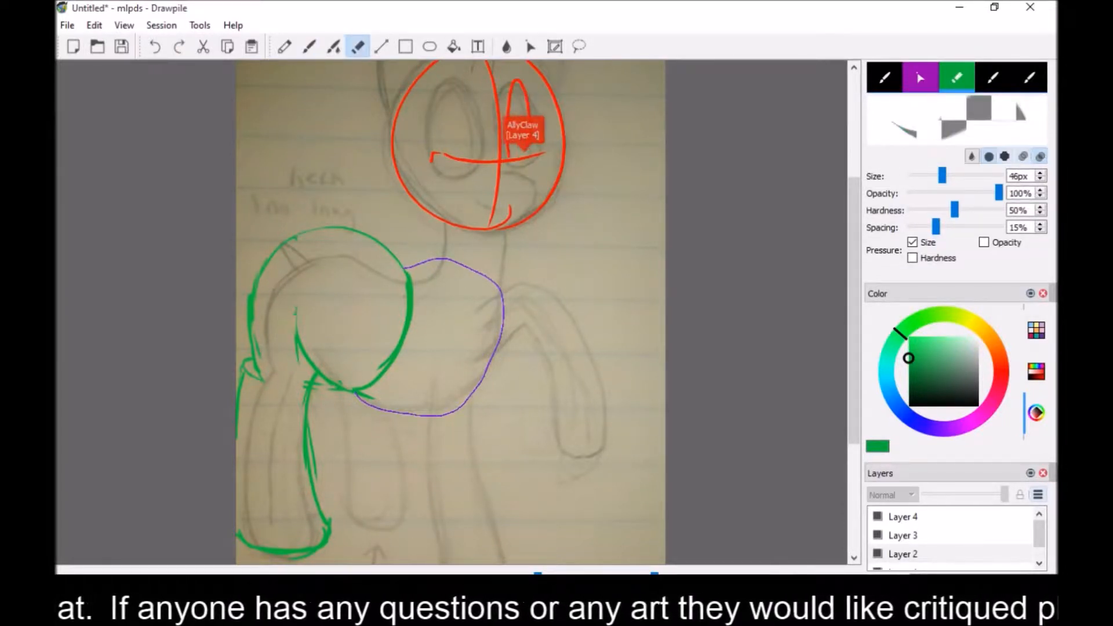
key("b")
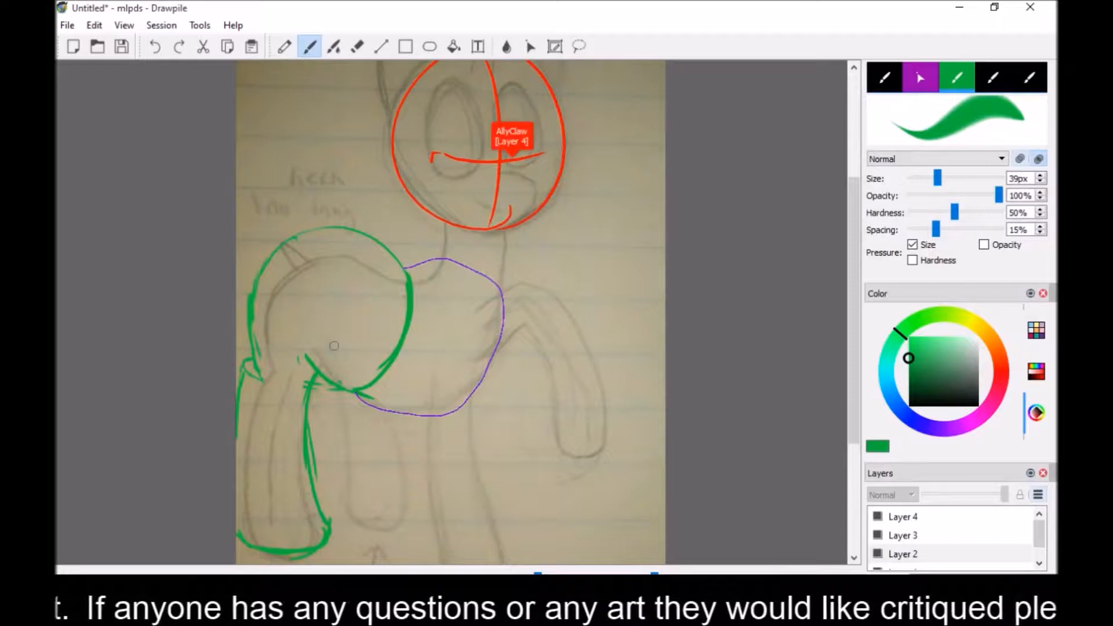
left_click_drag(302, 364, 296, 313)
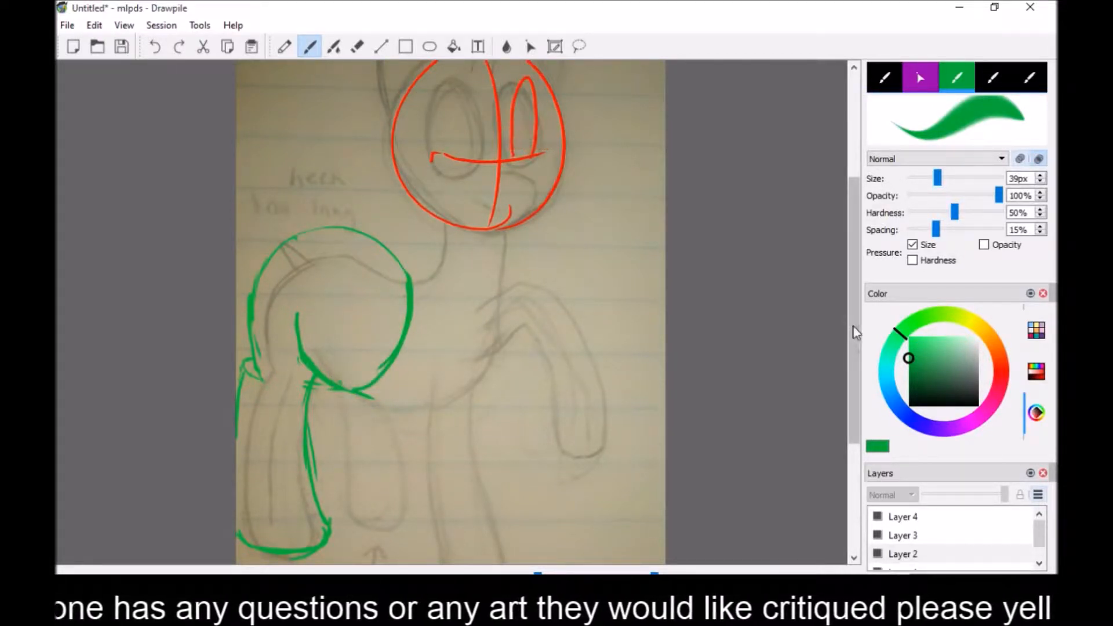
Outline the far hind leg in green, angled forward under the belly and closed with a rounded hoof
scroll(846, 434, "down", 5)
scroll(838, 423, "up", 4)
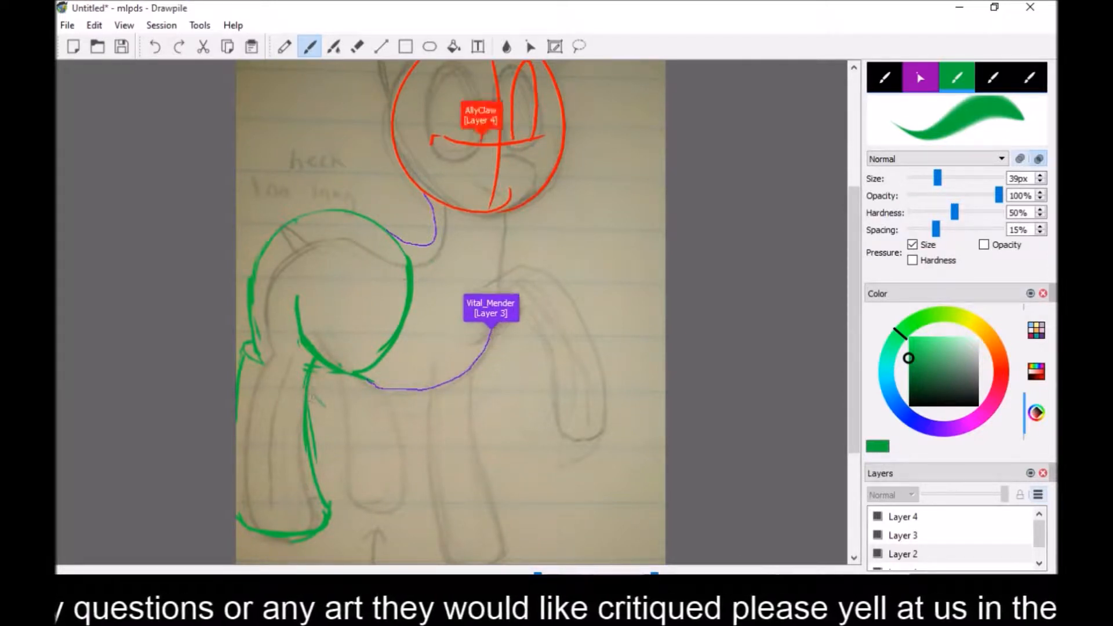
left_click_drag(310, 397, 397, 464)
mouse_move(402, 392)
left_mouse_down()
mouse_move(438, 452)
mouse_move(425, 473)
left_mouse_up()
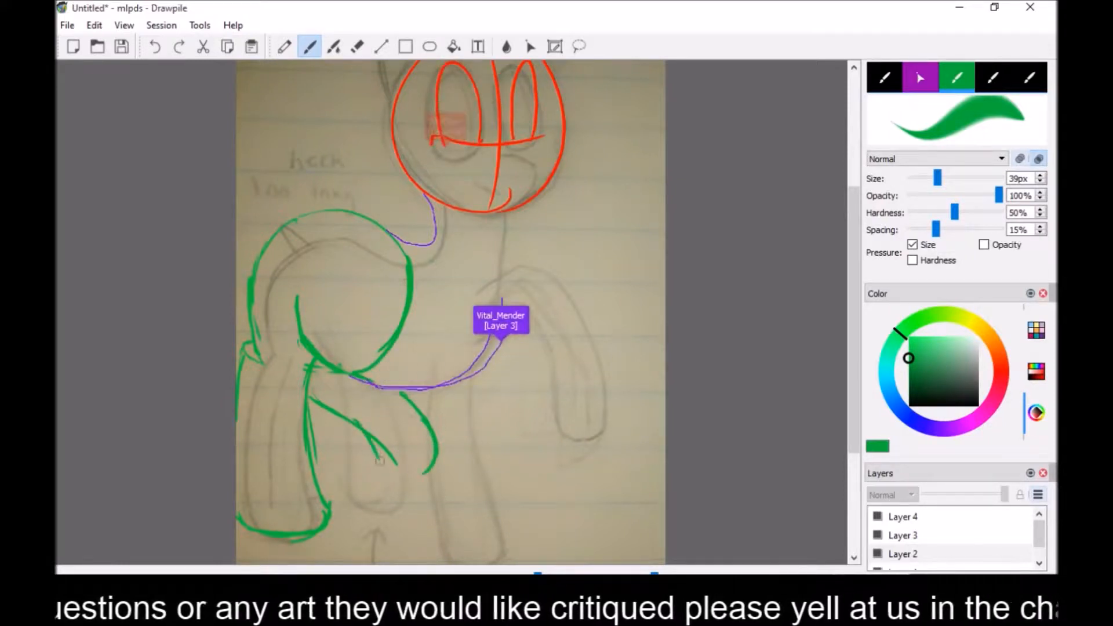
left_click_drag(364, 434, 404, 476)
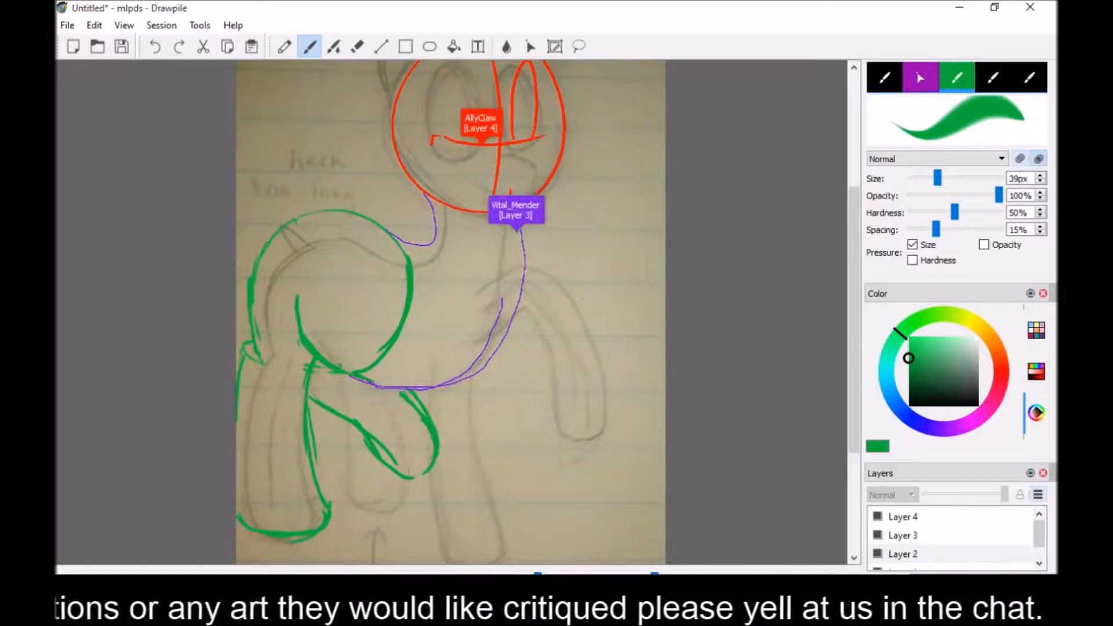
Trim the far hind leg's green outline below the belly and along its front edge and hoof
key("e")
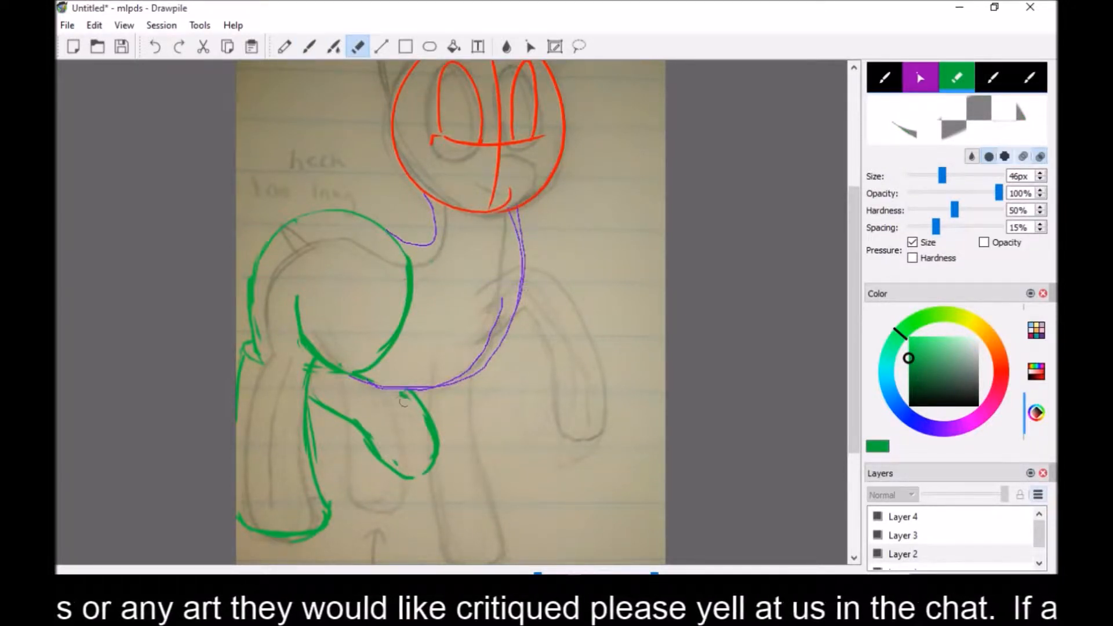
key("b")
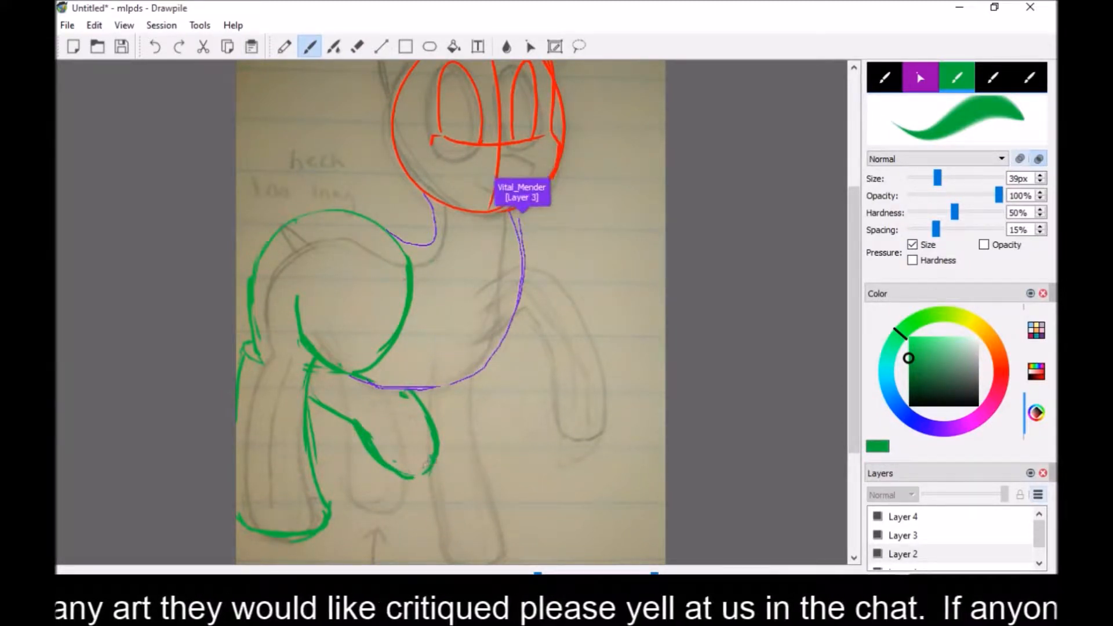
key("e")
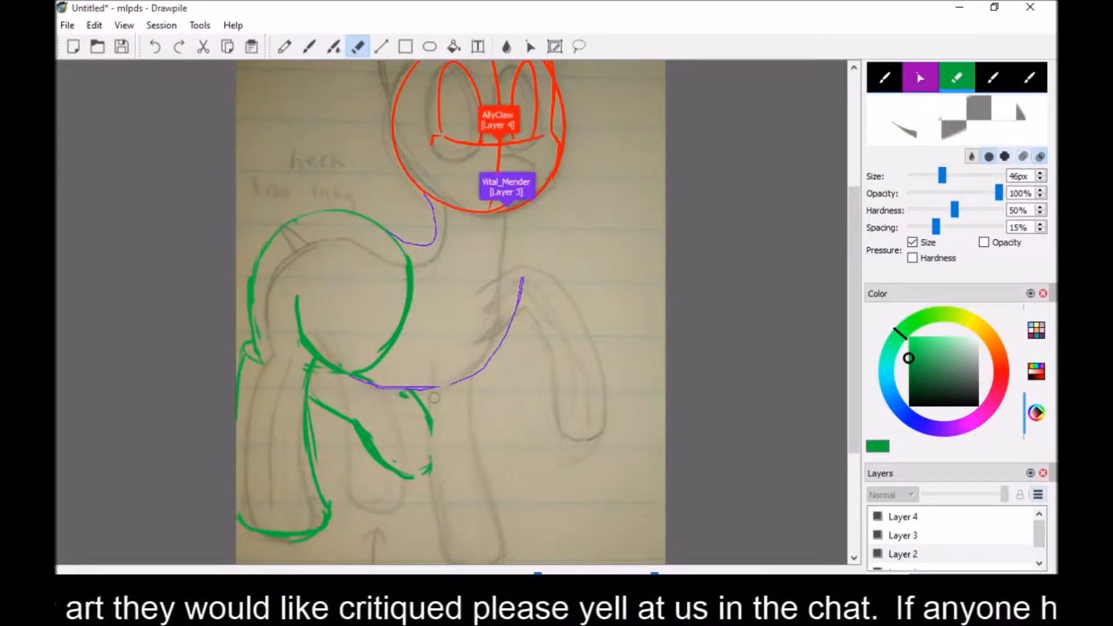
key("b")
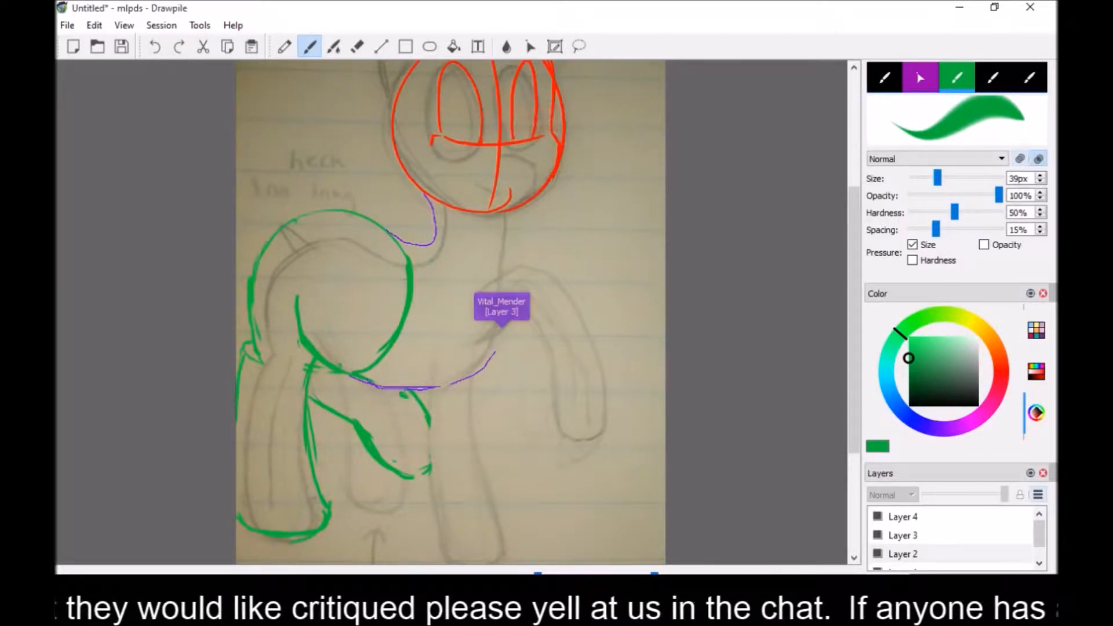
Draw the base of the tail in red from the top of the rump and trim its excess strokes
left_click(997, 359)
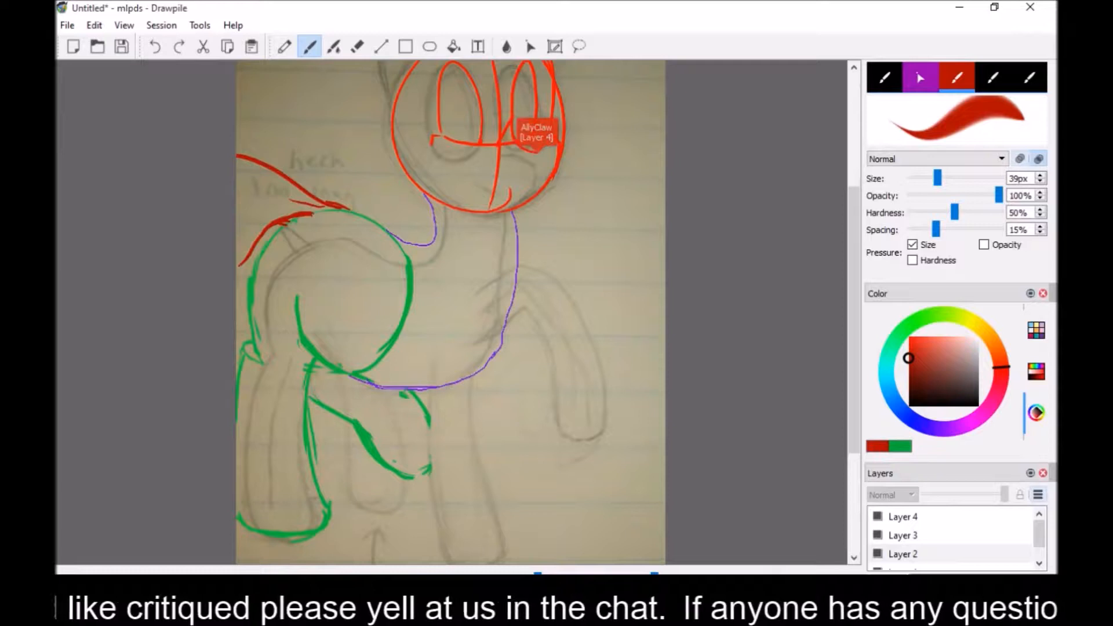
key("e")
key("b")
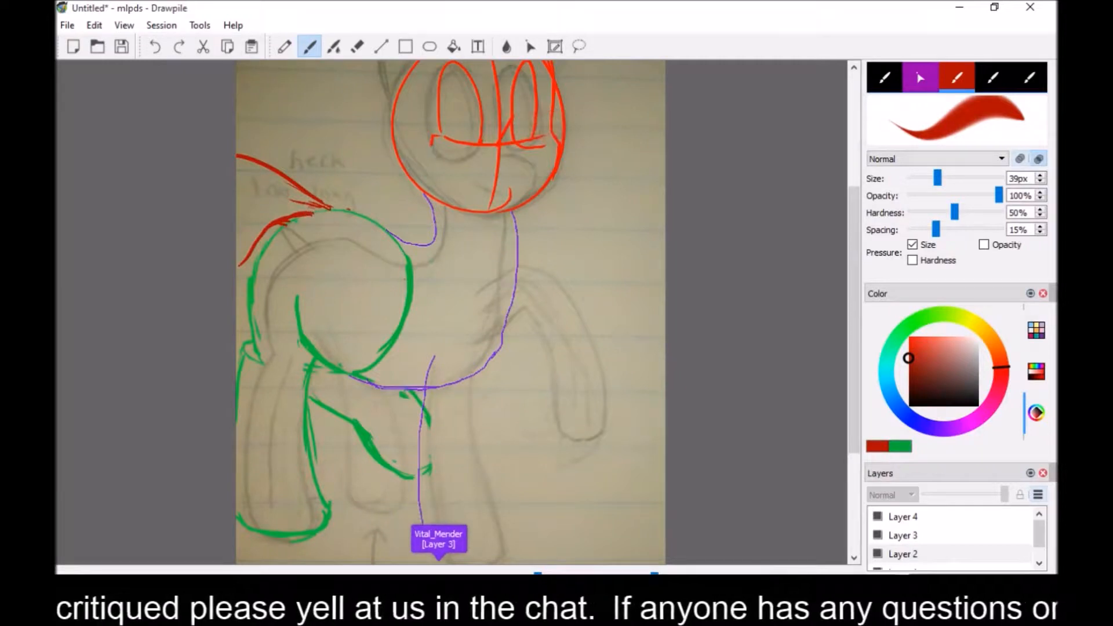
Draw a dark red back line from the tail base across the hindquarters and up into the neck
left_click(910, 378)
left_click_drag(313, 213, 458, 252)
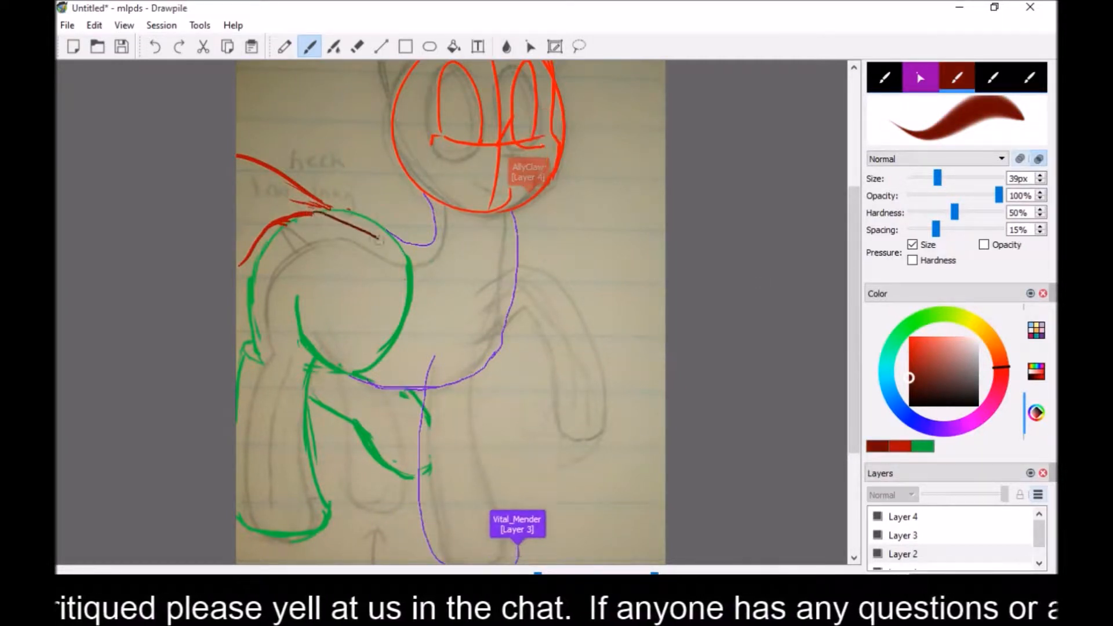
left_click_drag(459, 216, 404, 252)
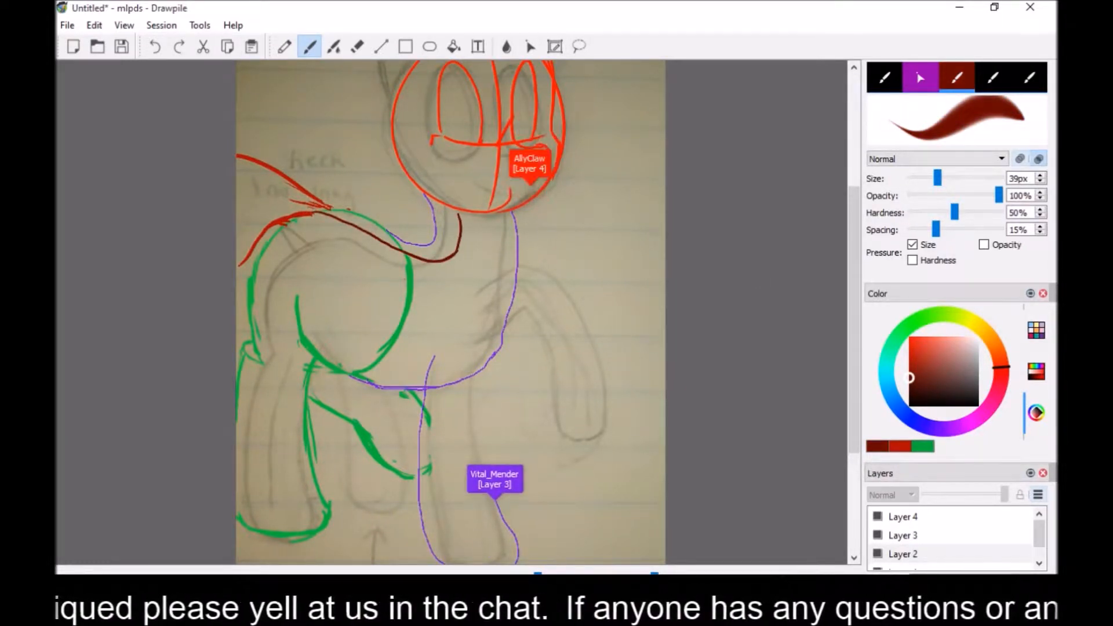
mouse_move(855, 310)
left_mouse_down()
mouse_move(857, 330)
mouse_move(862, 317)
left_mouse_up()
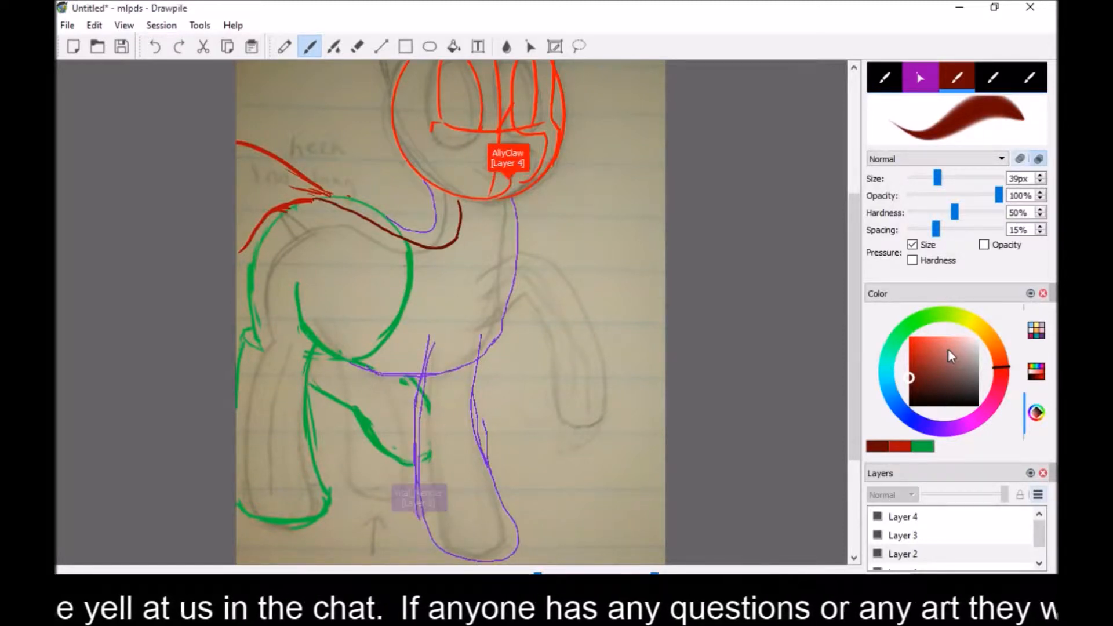
key("e")
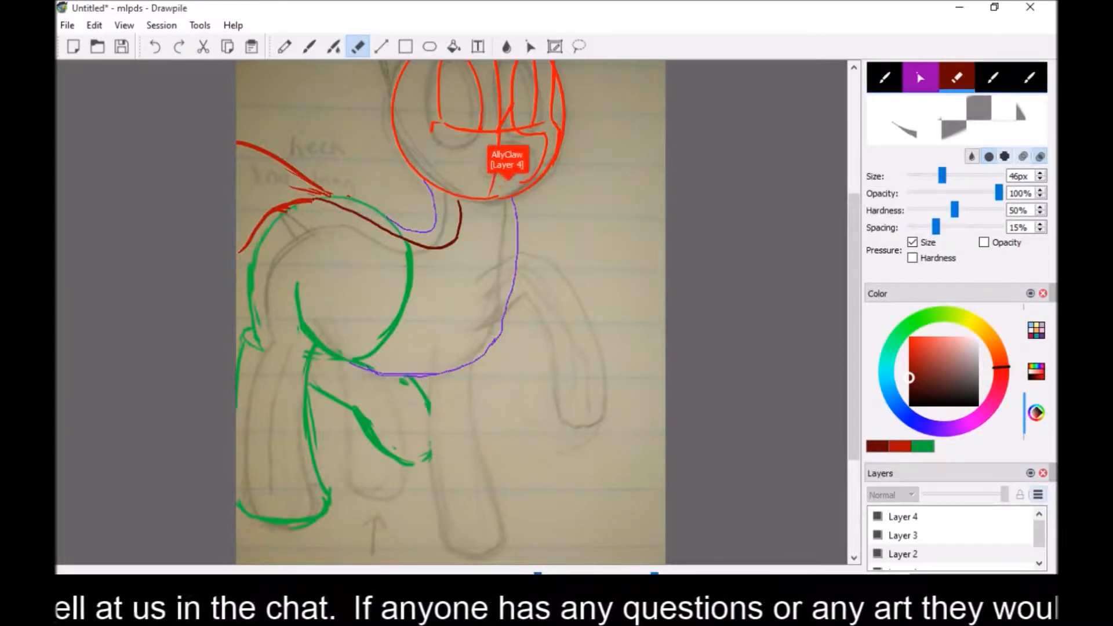
key("b")
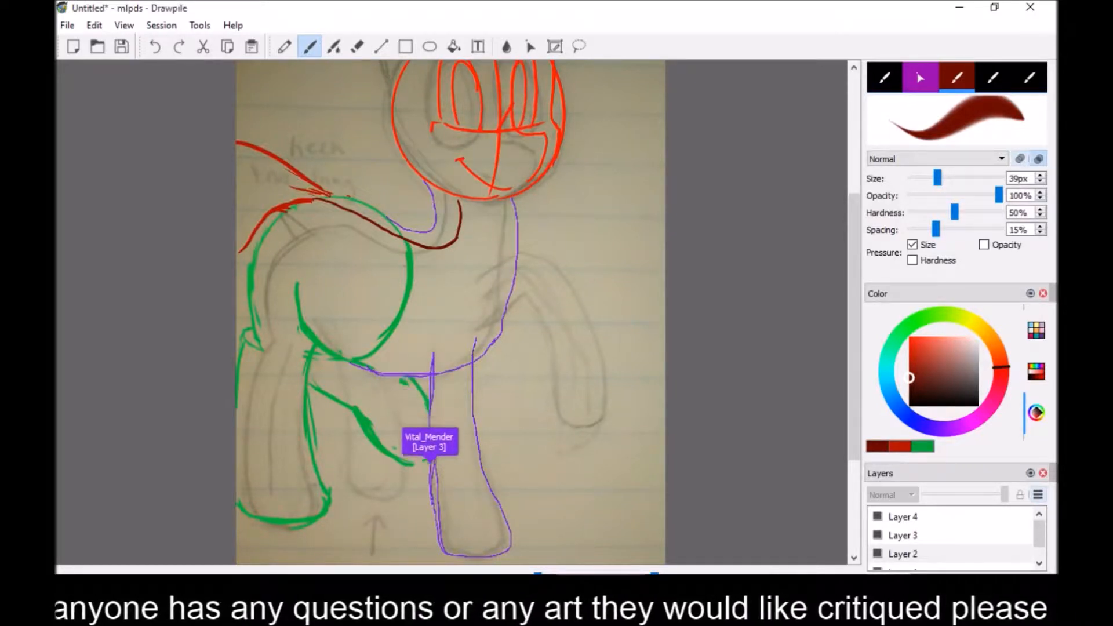
Sketch a near-black bone-and-joint guide from the hip down through the near hind leg to its hoof
left_click(912, 399)
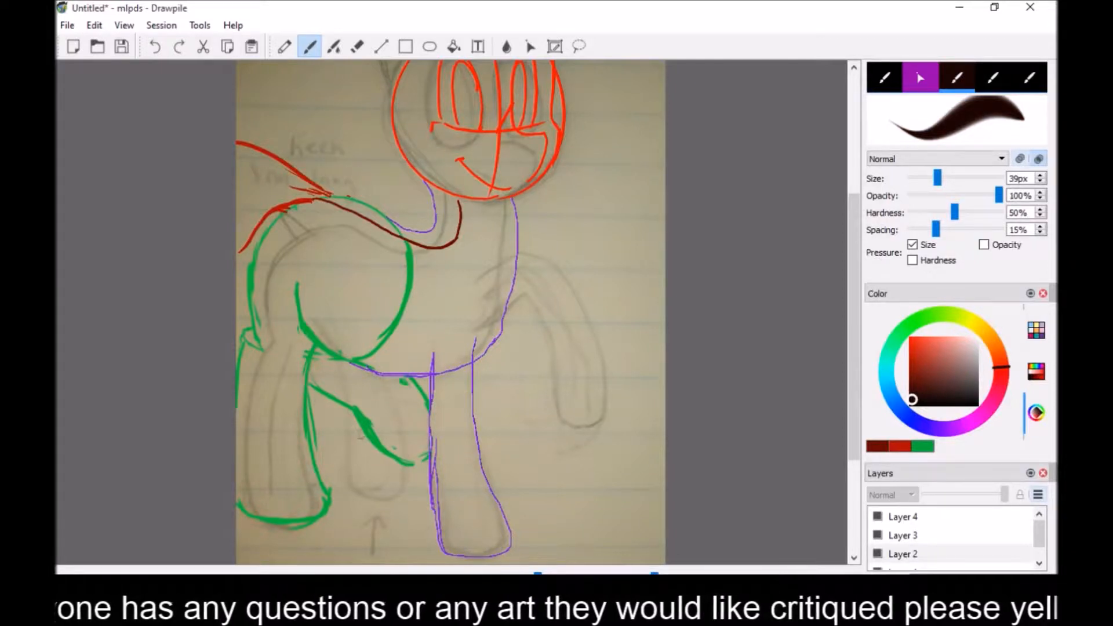
key("e")
key("b")
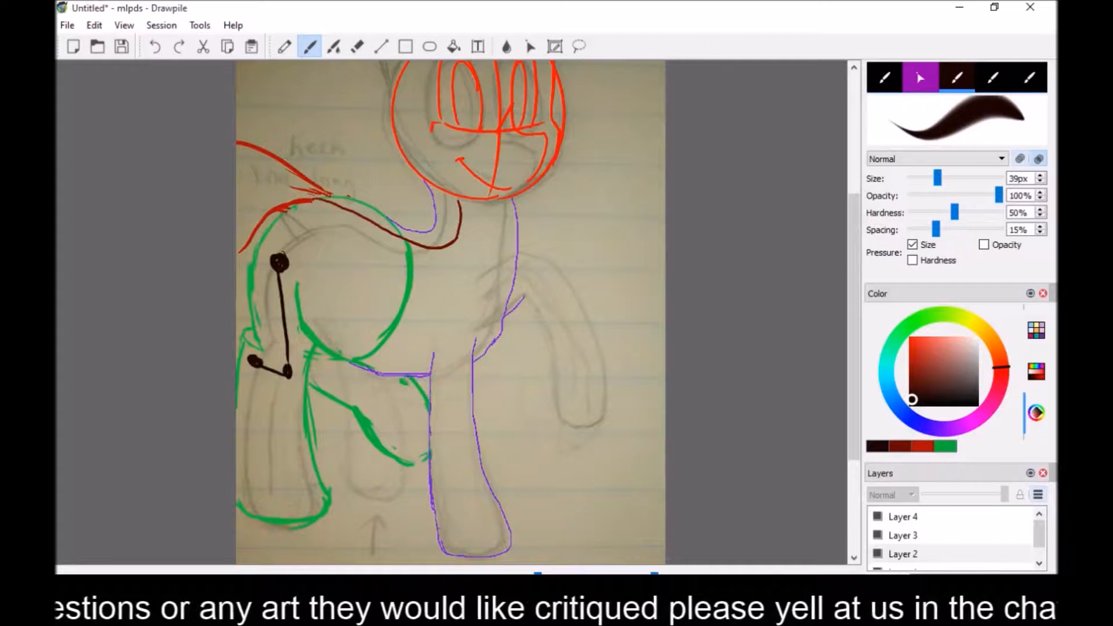
left_click_drag(258, 368, 283, 519)
left_click_drag(278, 472, 280, 490)
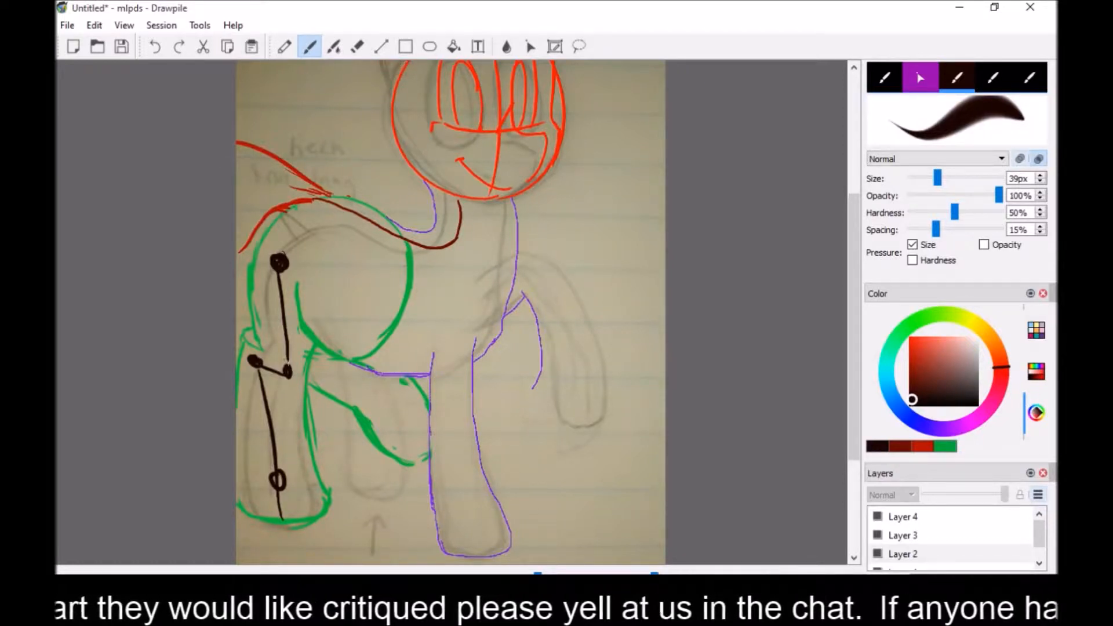
Undo the guide's lower bones and redraw the joints so they bend forward from the hip through the far hind leg
left_click(155, 49)
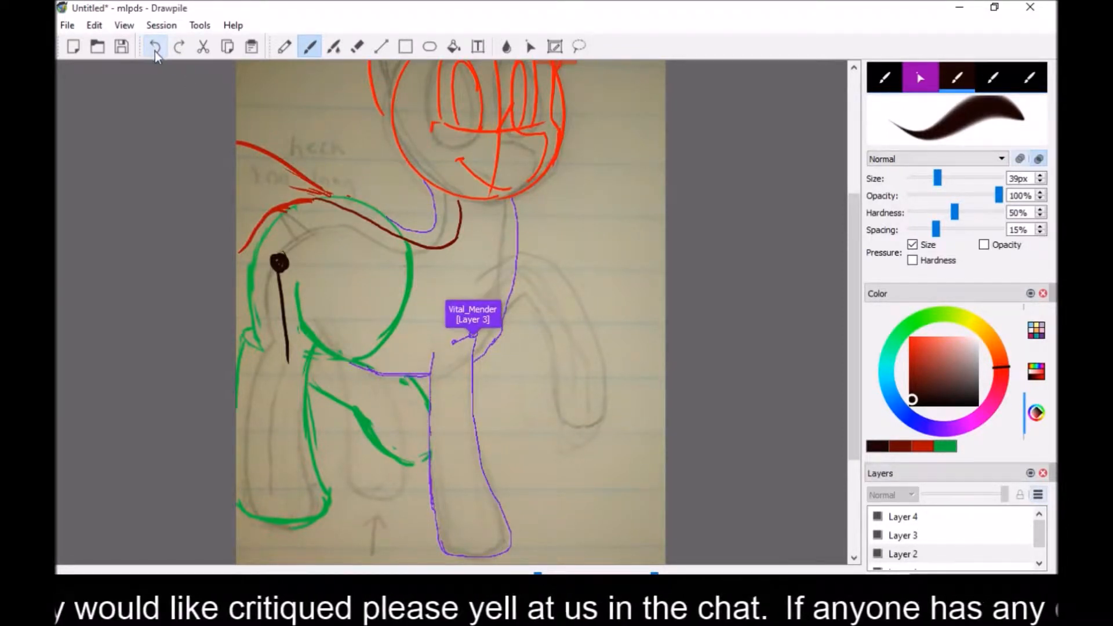
left_click_drag(279, 273, 300, 332)
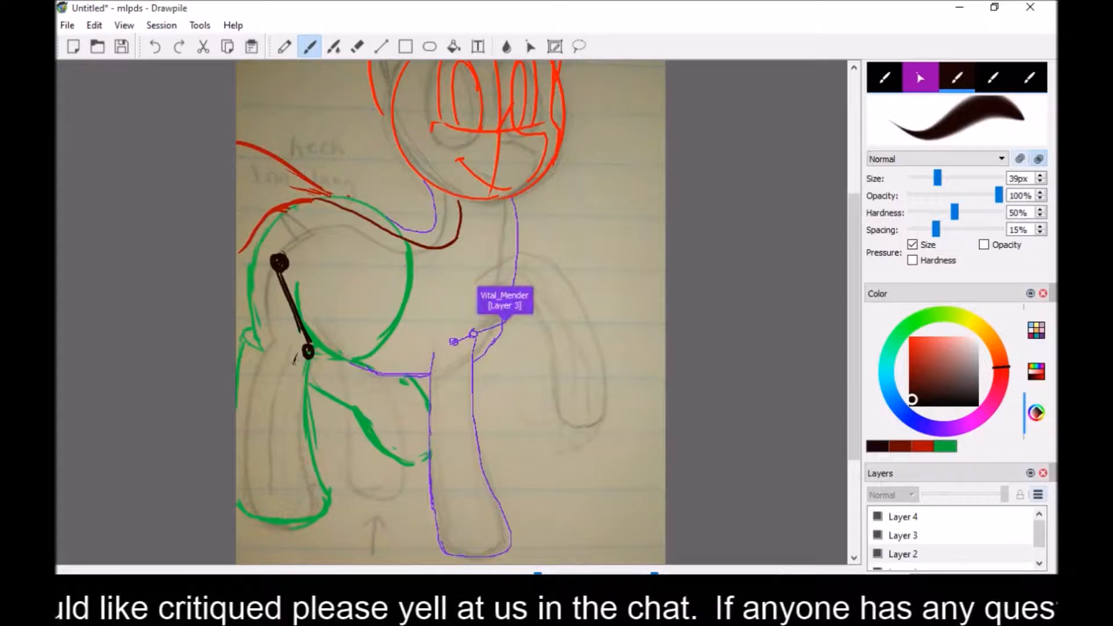
left_click_drag(290, 396, 382, 441)
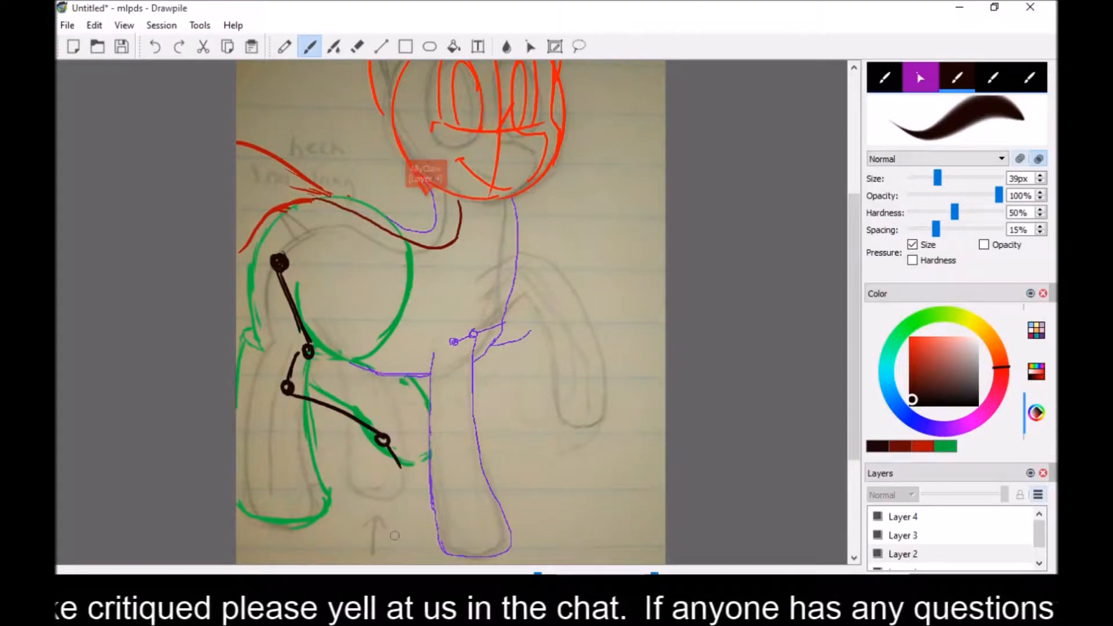
Switch the brush to dark blue-violet and outline the thigh, hock, lower leg and hoof around the bone guide
left_click(910, 367)
left_click(901, 328)
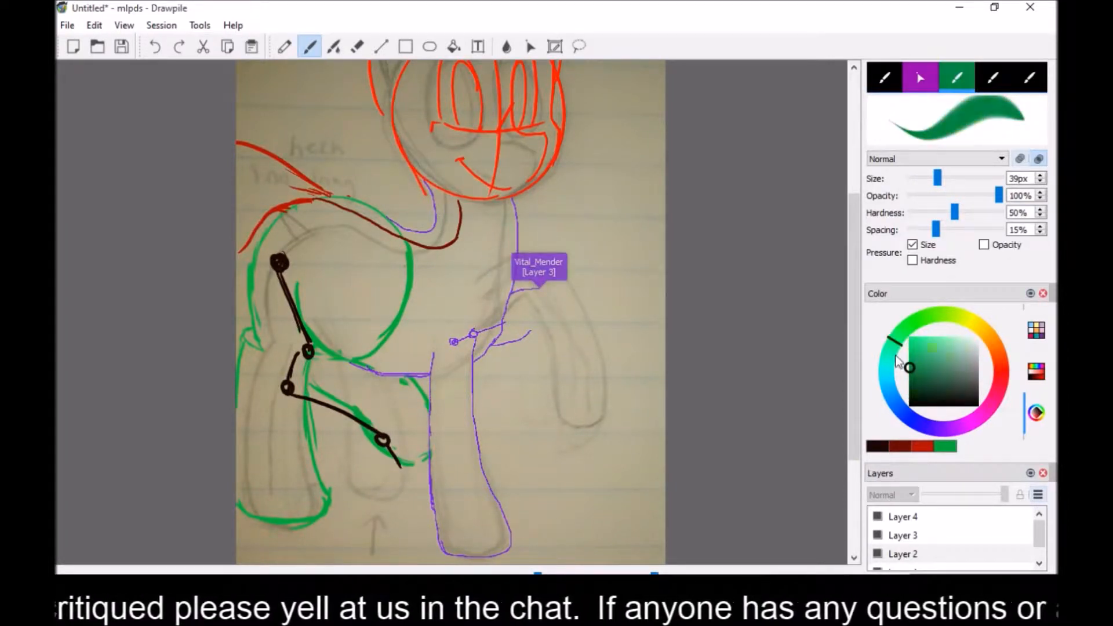
left_click(931, 428)
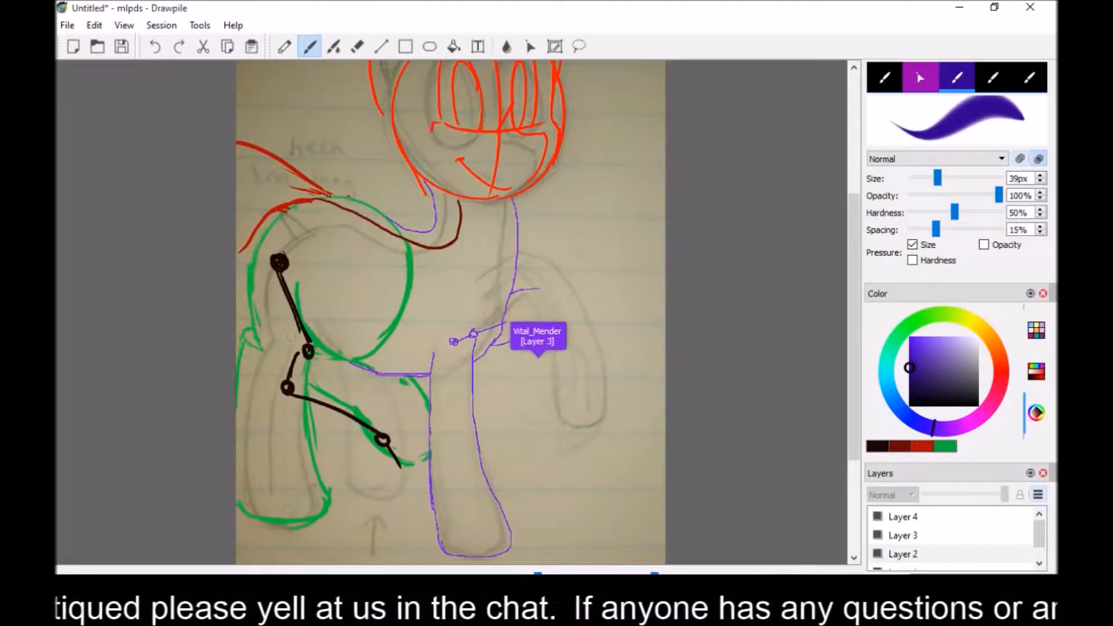
left_click_drag(316, 267, 334, 353)
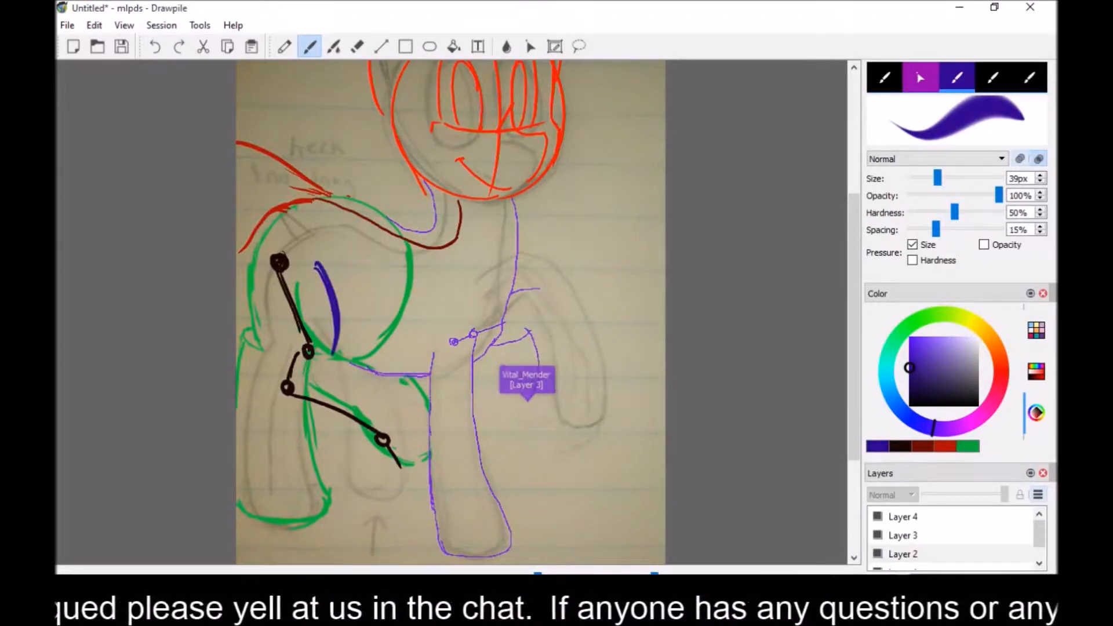
mouse_move(245, 302)
left_mouse_down()
mouse_move(270, 363)
mouse_move(326, 367)
mouse_move(259, 373)
mouse_move(292, 421)
mouse_move(371, 445)
left_mouse_up()
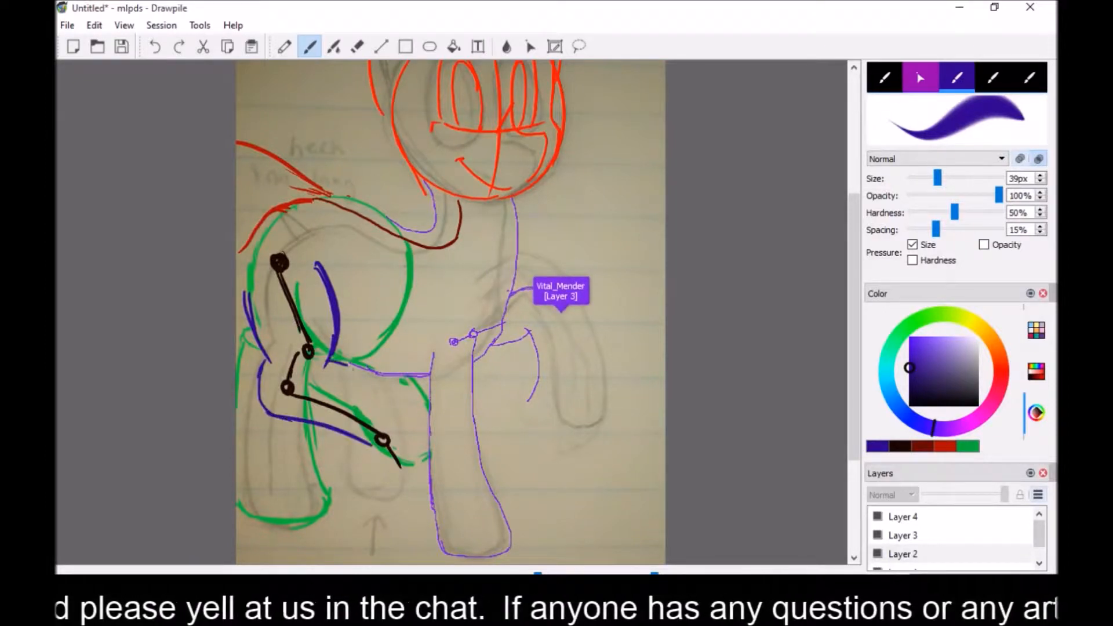
left_click_drag(341, 363, 429, 446)
mouse_move(341, 437)
left_mouse_down()
mouse_move(367, 469)
mouse_move(435, 490)
left_mouse_up()
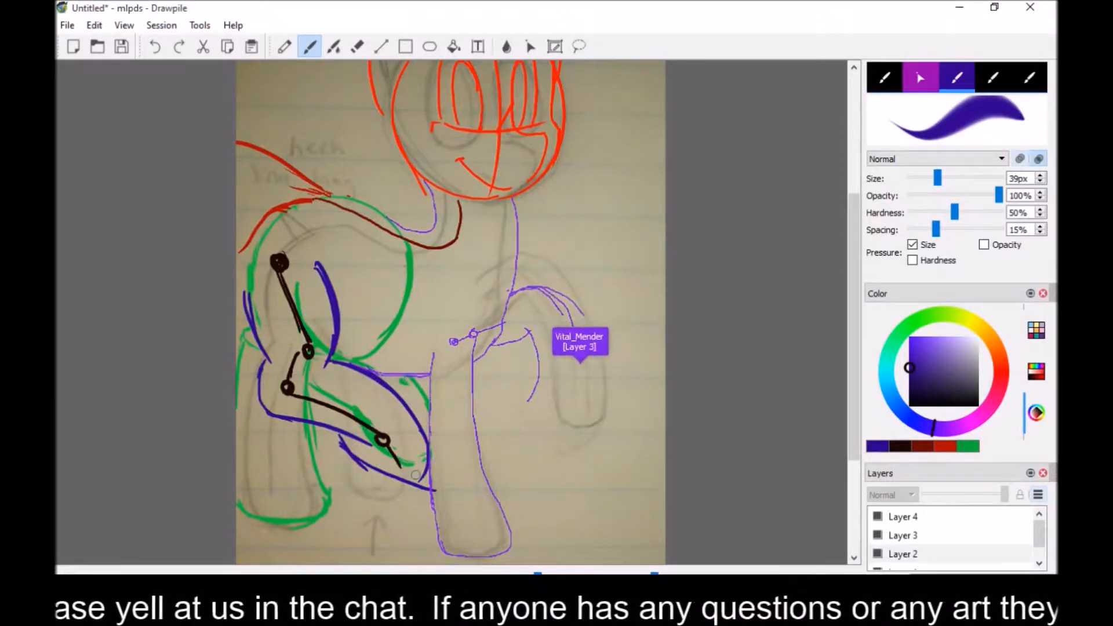
Undo the blue-violet leg outline and the bone guide's last short segment at the hoof
left_click(154, 48)
left_click(155, 49)
left_click(155, 50)
left_click(155, 50)
left_click(155, 50)
left_click(155, 51)
left_click(157, 53)
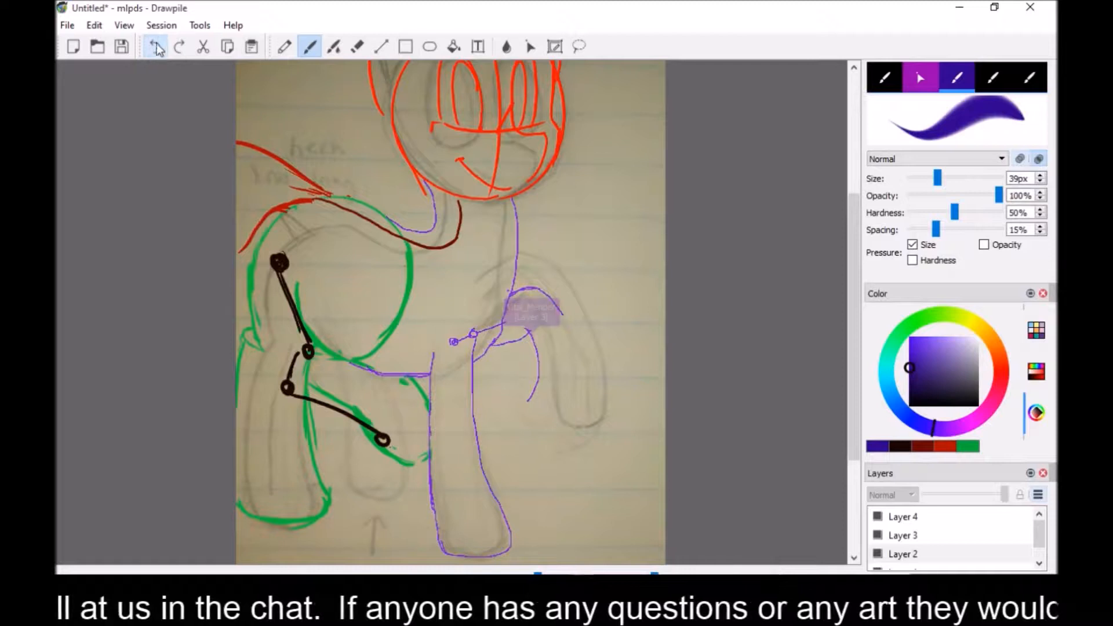
Erase most of the black bone-and-joint guide over the hindquarters and far hind leg
key("e")
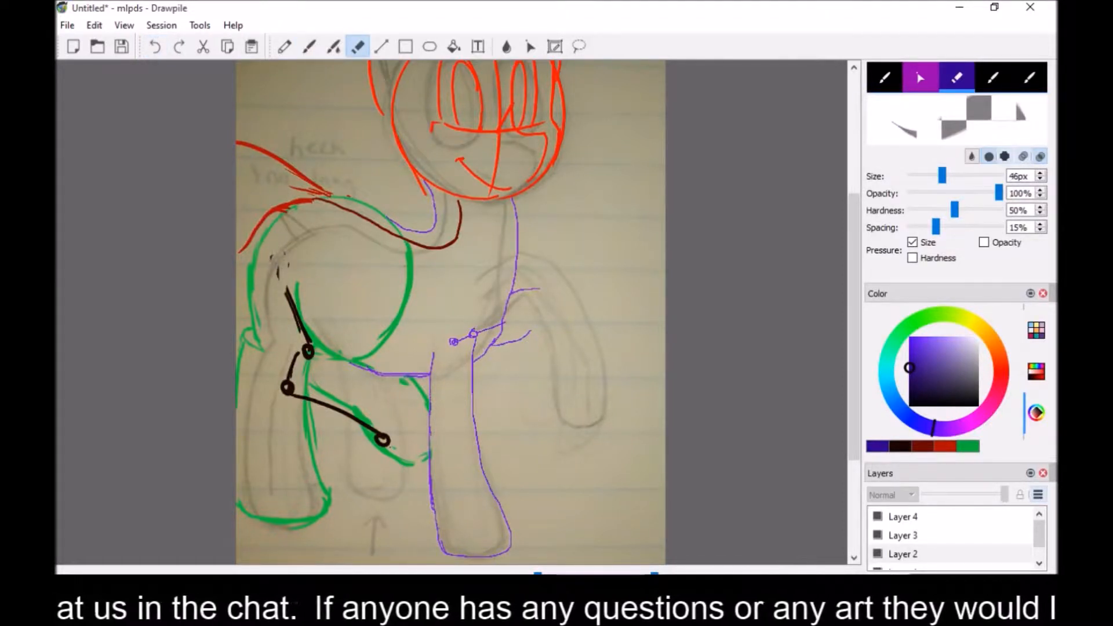
mouse_move(290, 292)
left_mouse_down()
mouse_move(305, 352)
mouse_move(287, 397)
mouse_move(385, 437)
left_mouse_up()
key("b")
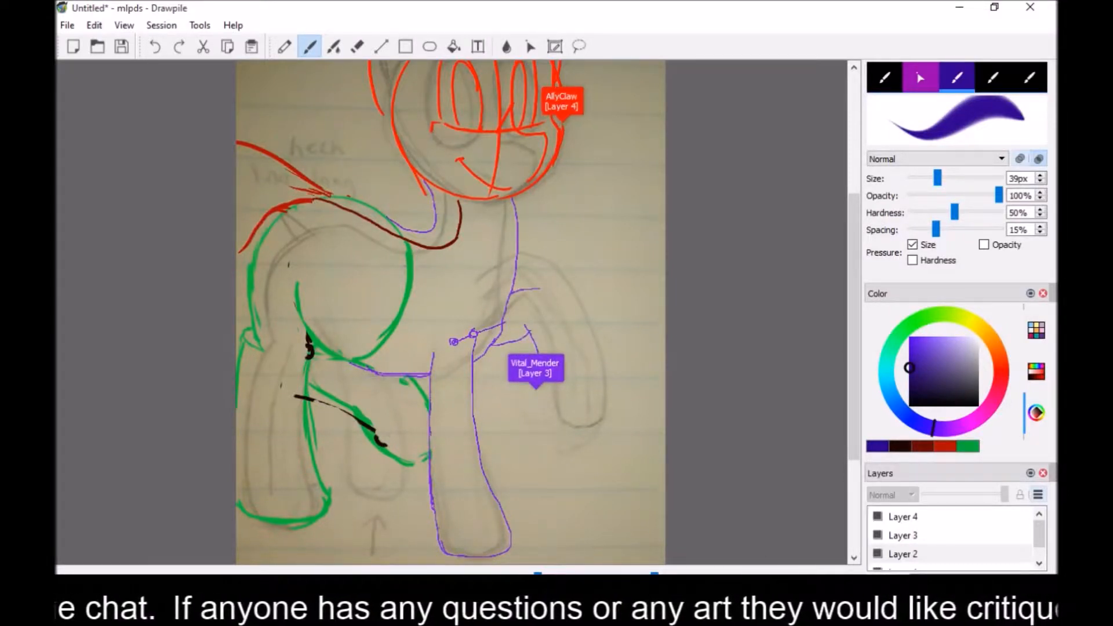
Outline the torso in dark blue-violet around rump, back, chest and belly, and undo the extra strokes at the rear thigh
mouse_move(857, 362)
left_mouse_down()
mouse_move(848, 343)
mouse_move(859, 348)
left_mouse_up()
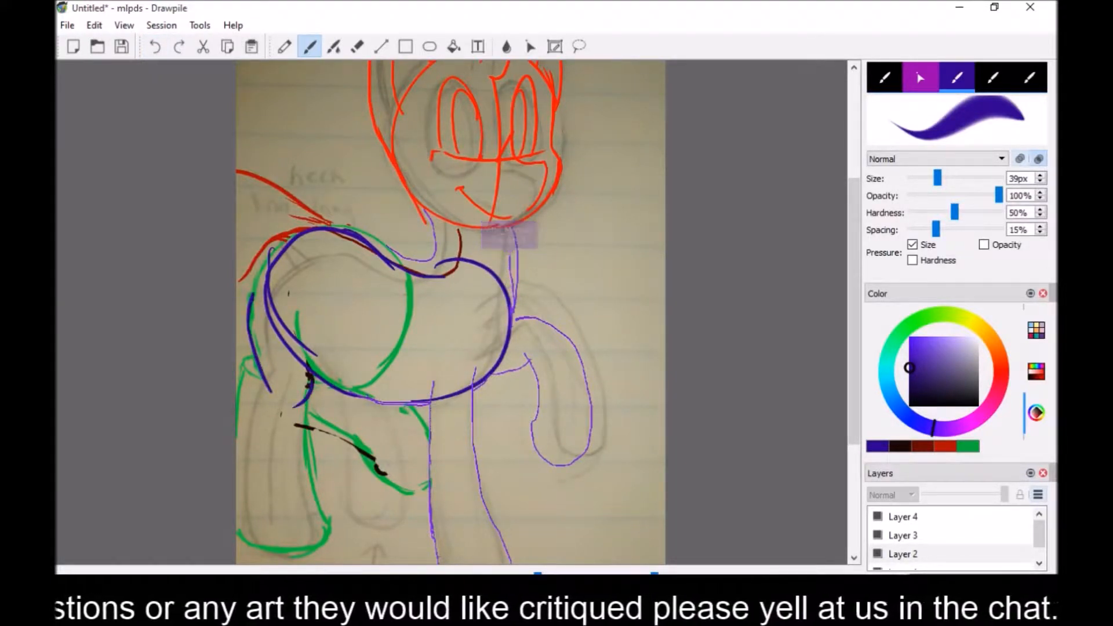
left_click(156, 49)
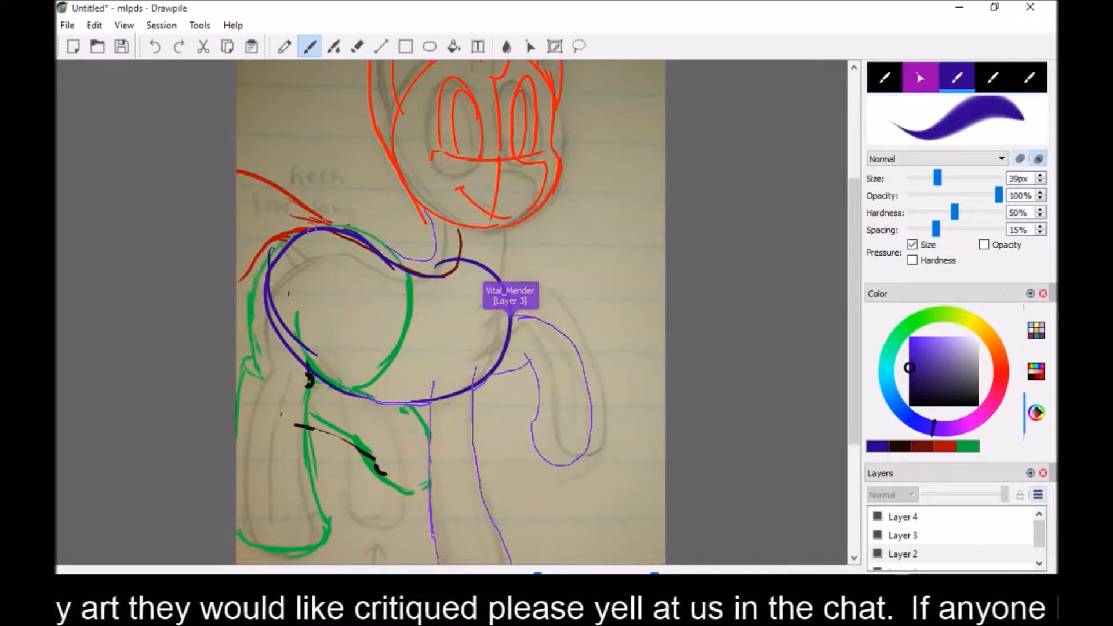
Switch the brush to teal, try a dot on the rump and a curve along the back to the neck, and undo these strokes
left_click(887, 369)
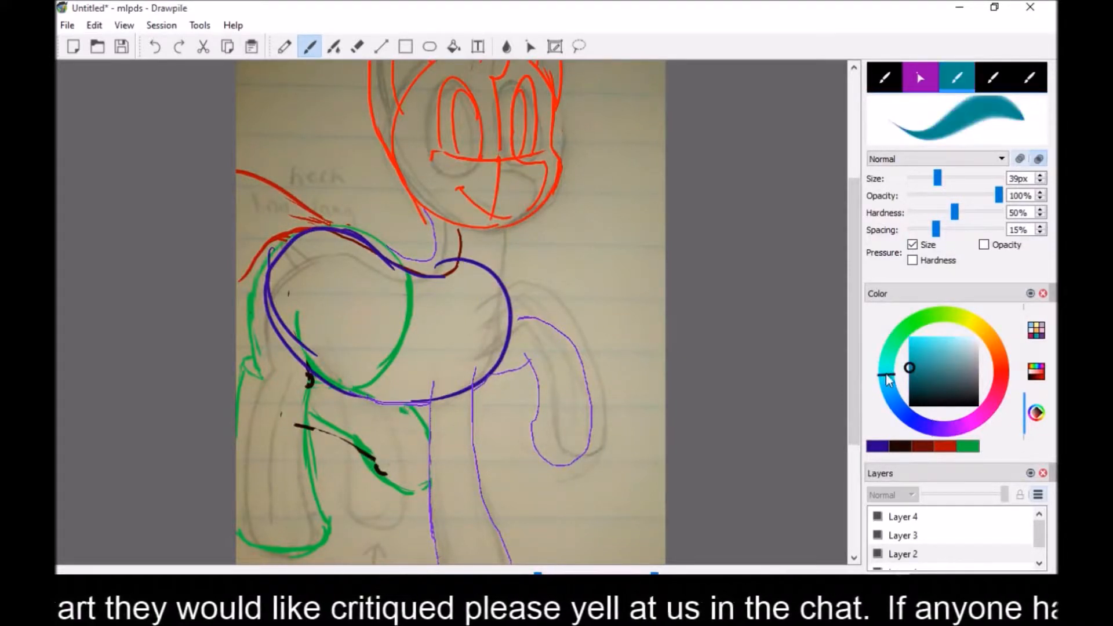
left_click(315, 229)
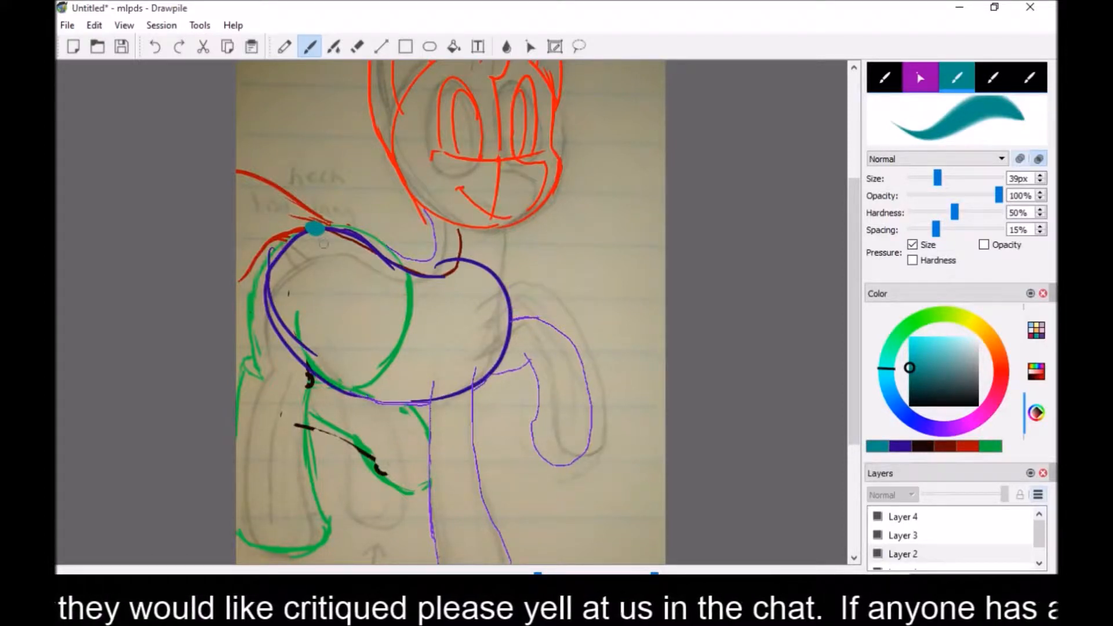
mouse_move(316, 230)
left_mouse_down()
mouse_move(406, 287)
mouse_move(454, 284)
left_mouse_up()
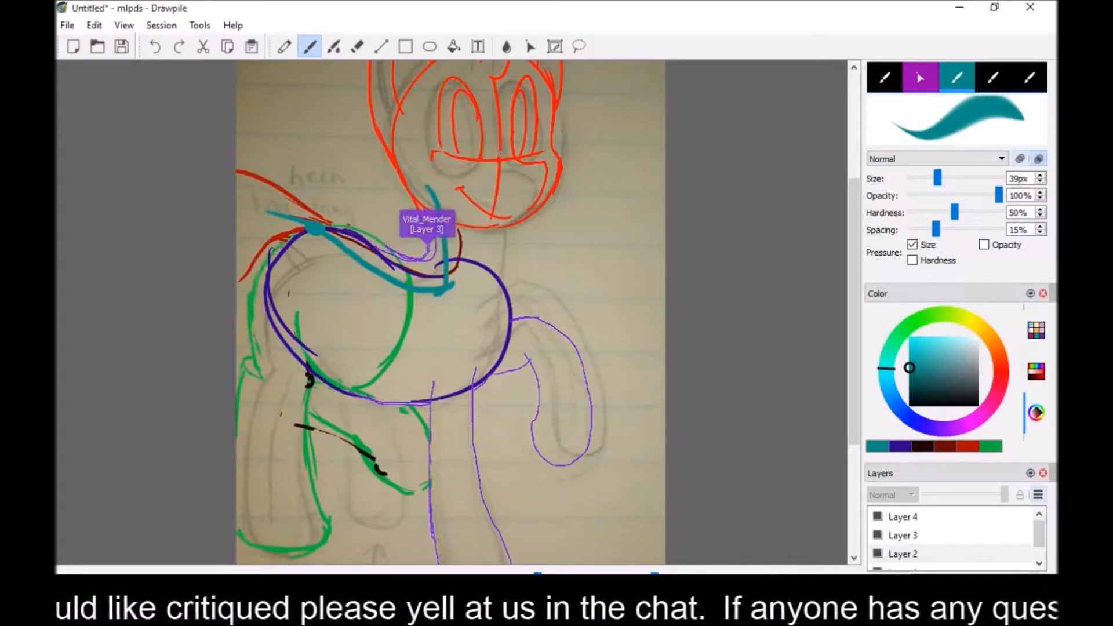
left_click(158, 50)
left_click(158, 51)
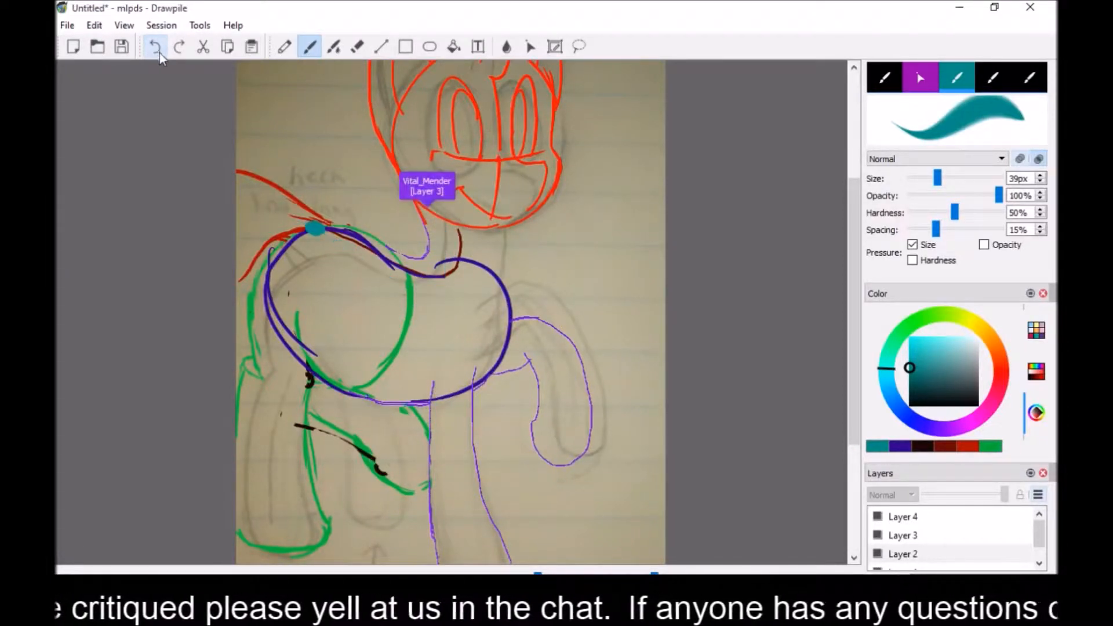
left_click(159, 54)
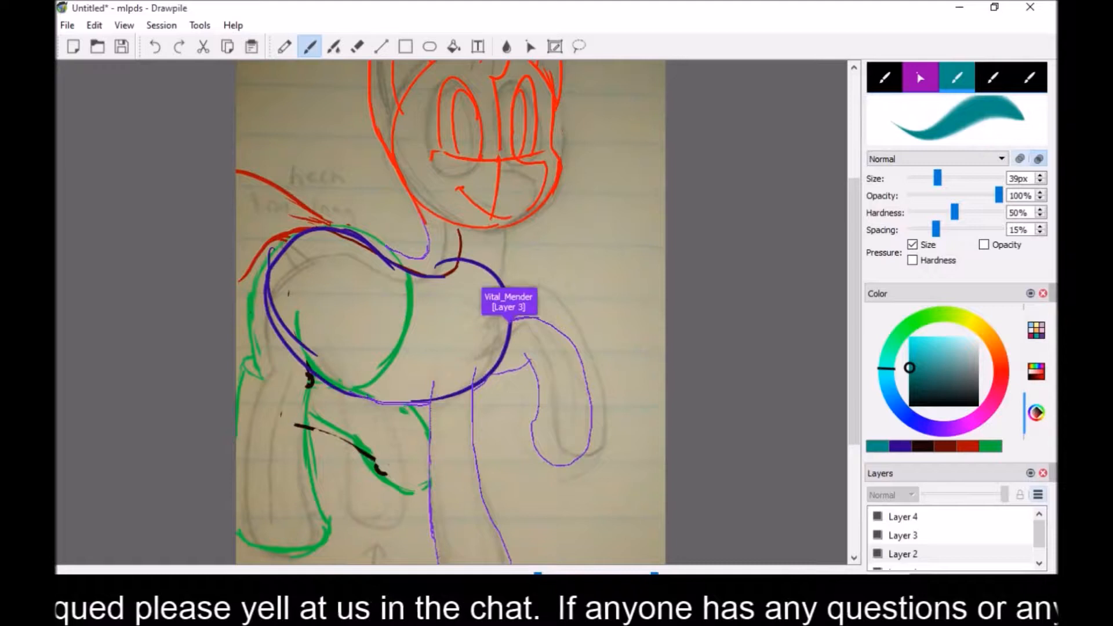
scroll(452, 312, "down", 1)
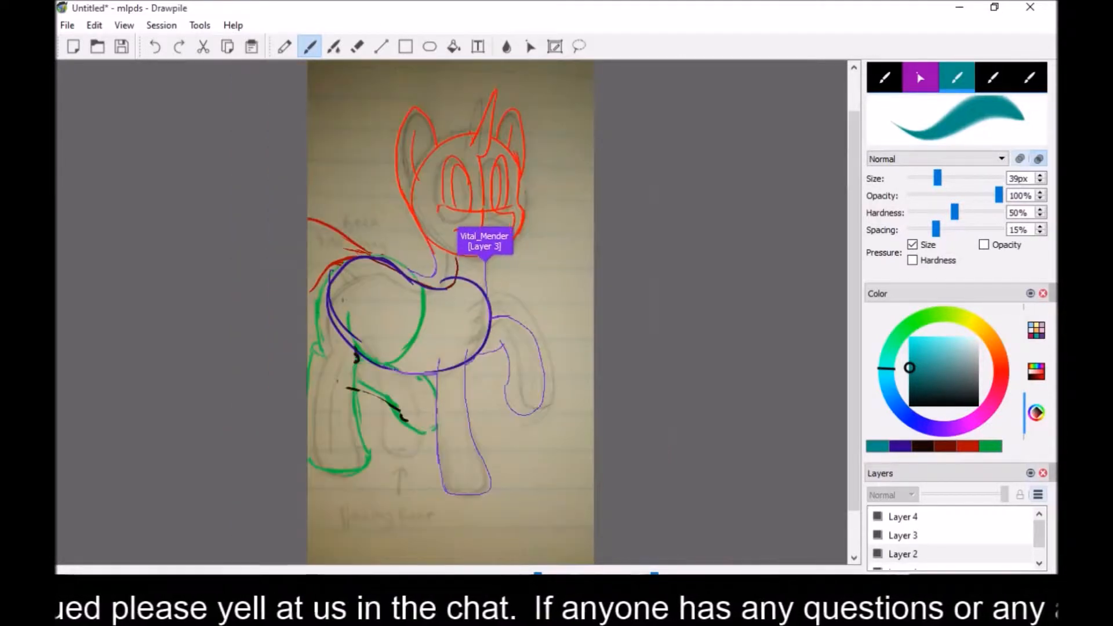
mouse_move(645, 592)
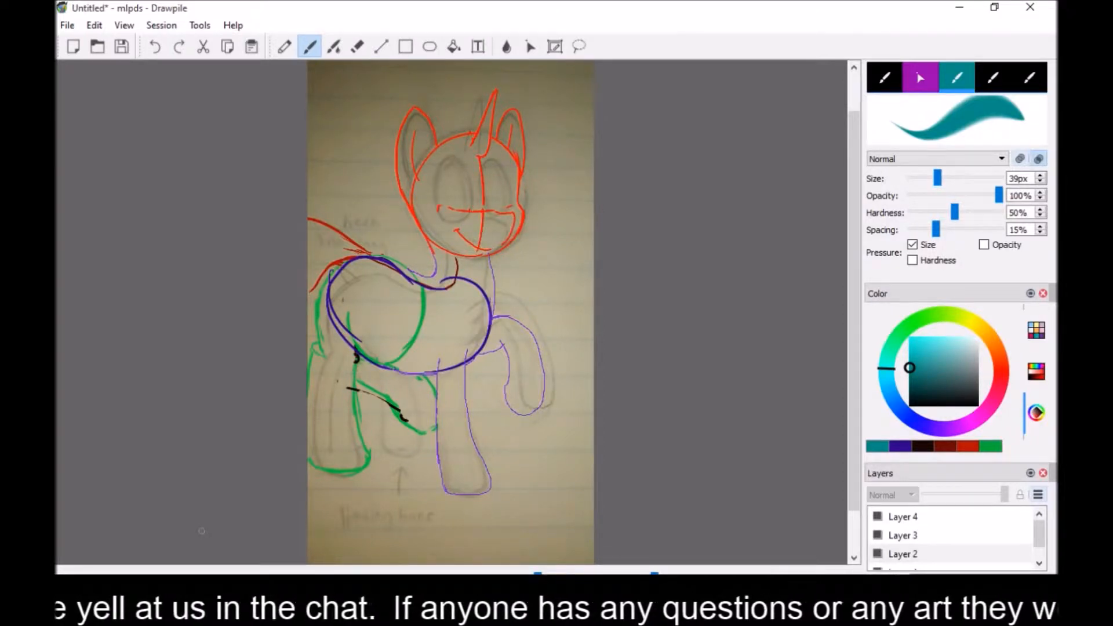
scroll(857, 323, "up", 1)
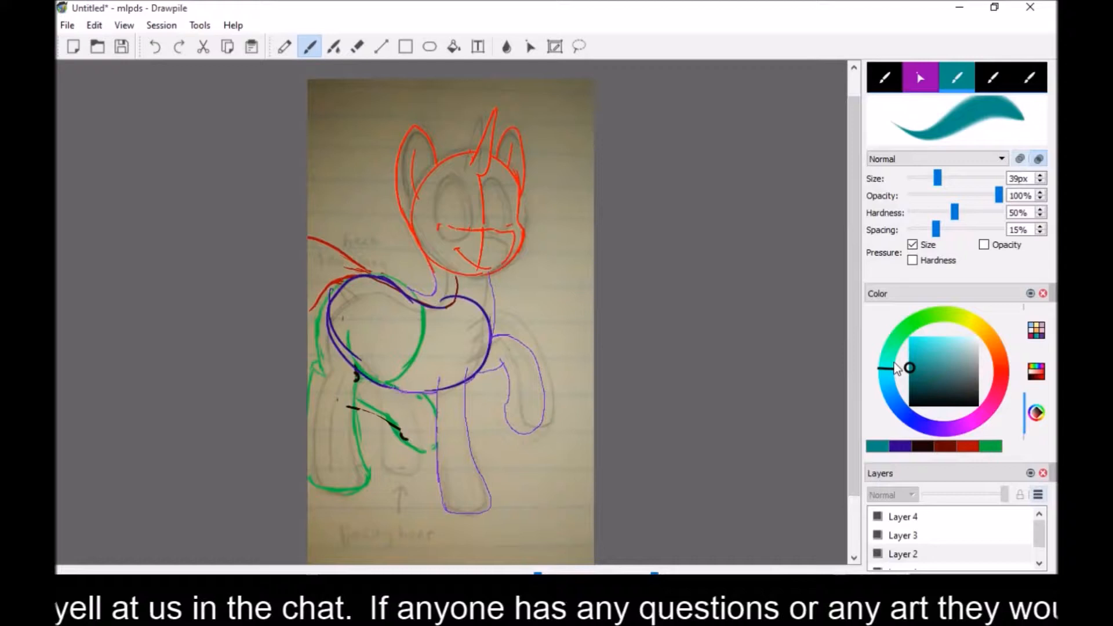
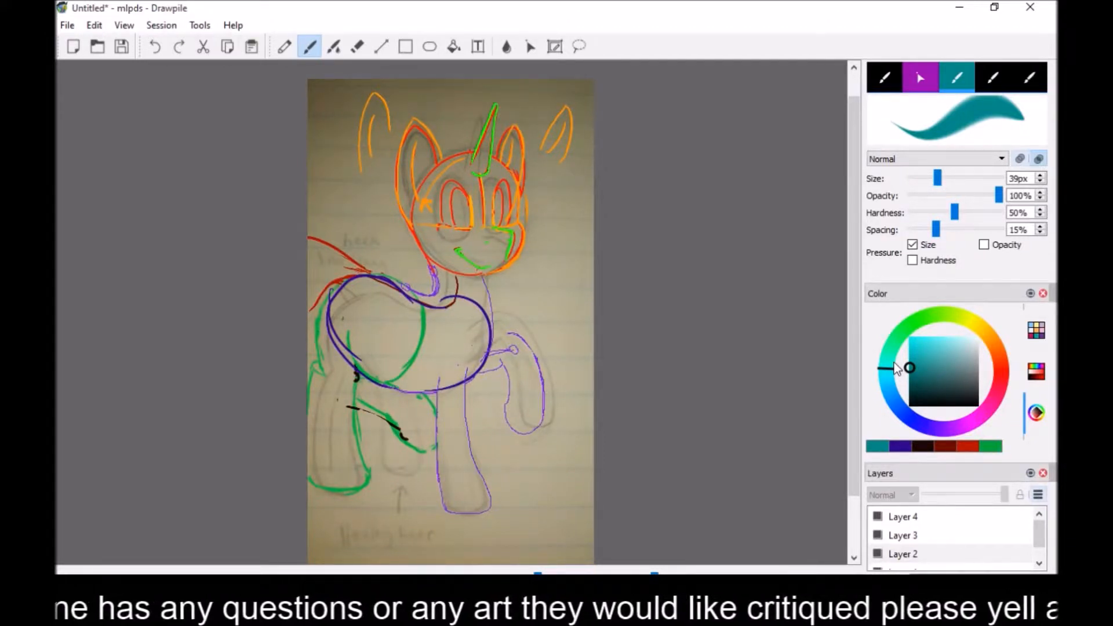
Leave the shared drawing session of the unicorn sketch and confirm leaving
left_click(161, 25)
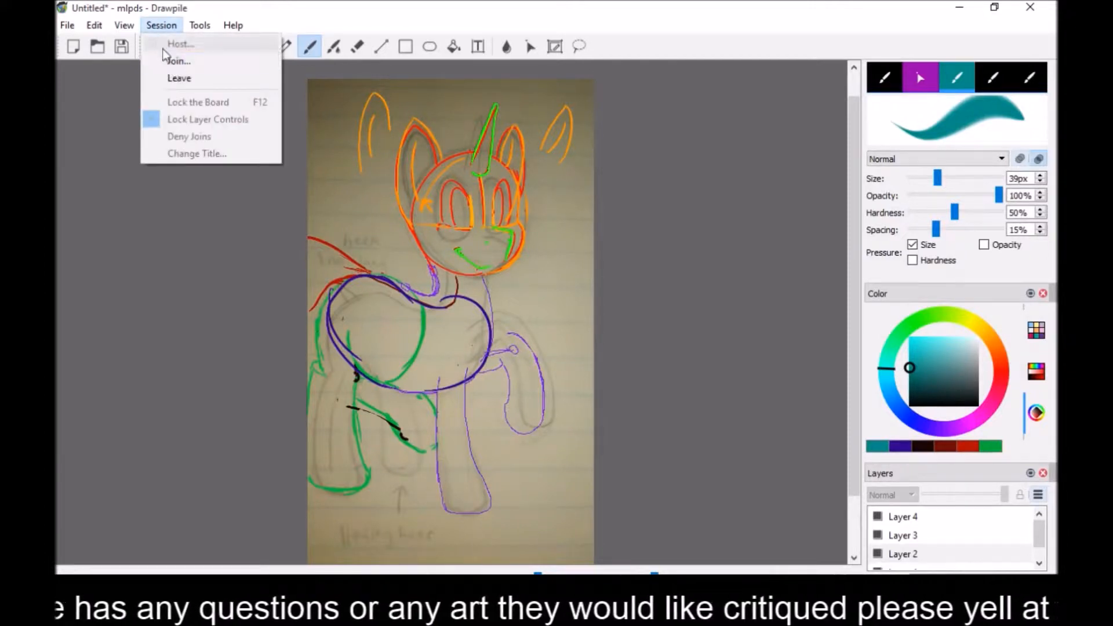
left_click(178, 80)
left_click(529, 322)
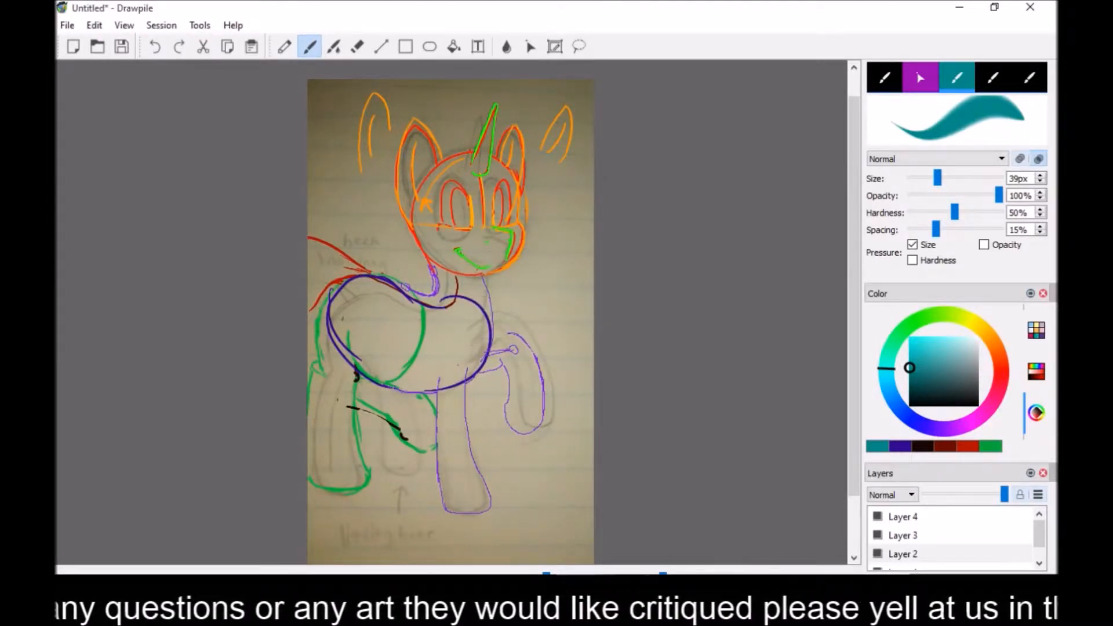
Switch to the browser, close the Imgur page of the 3/4 sketch, and show the Fairies Wander Reddit post
key("alt+Tab")
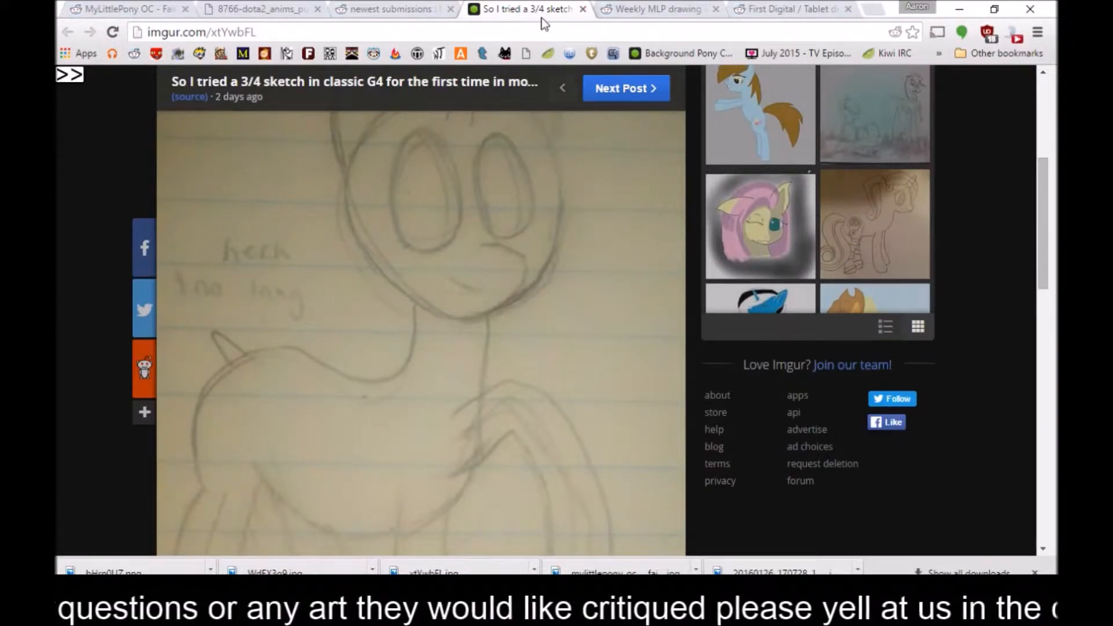
left_click(583, 12)
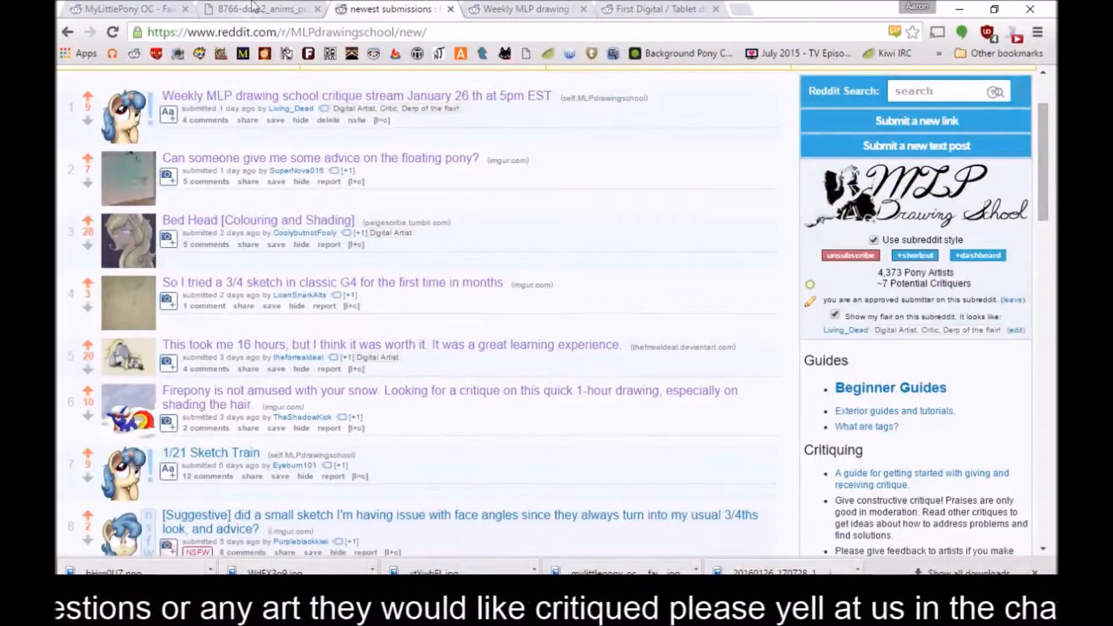
left_click(258, 8)
left_click(128, 14)
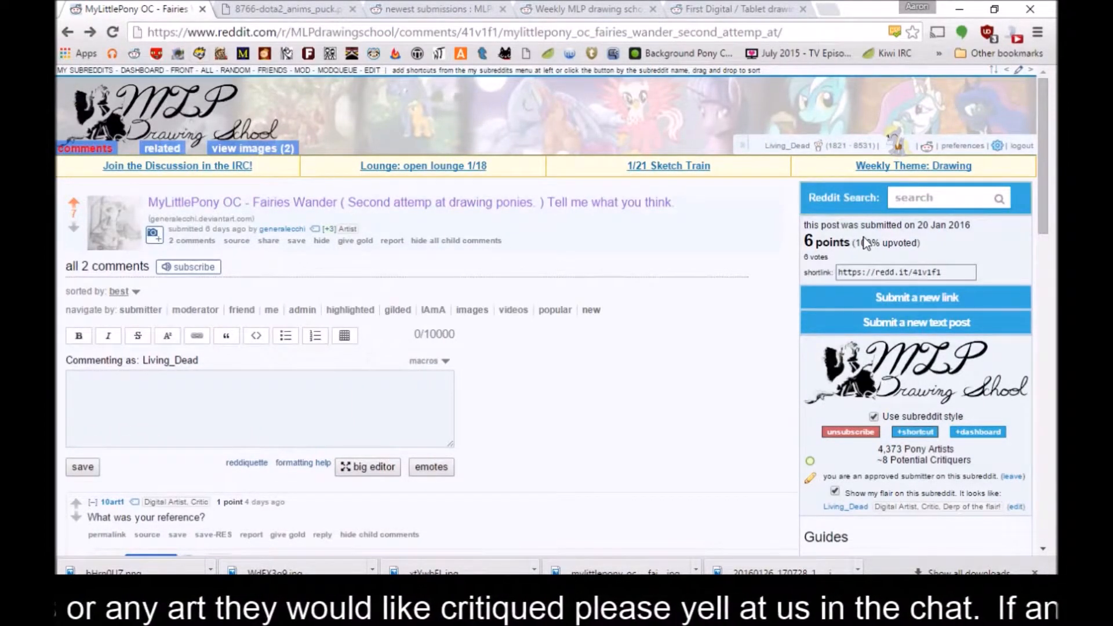
Switch to Mumble and open the redd.it/41v1f1 link from the Art channel's chat
key("alt+Tab")
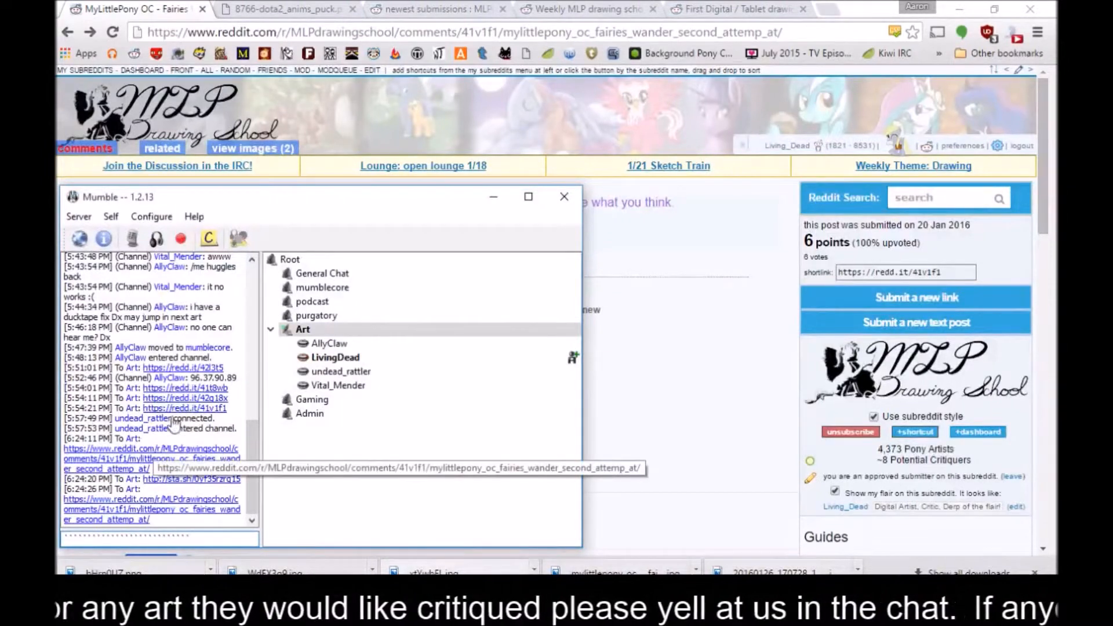
left_click(169, 410)
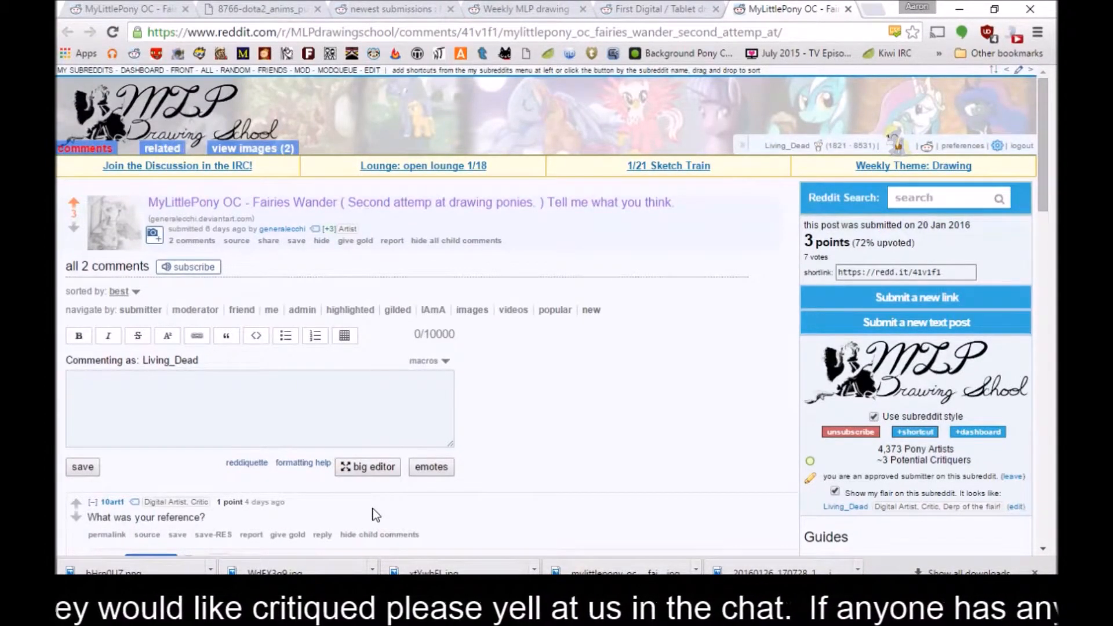
Look at the Puck reference image, then return to the first Fairies Wander post and expand its full drawing
left_click(244, 9)
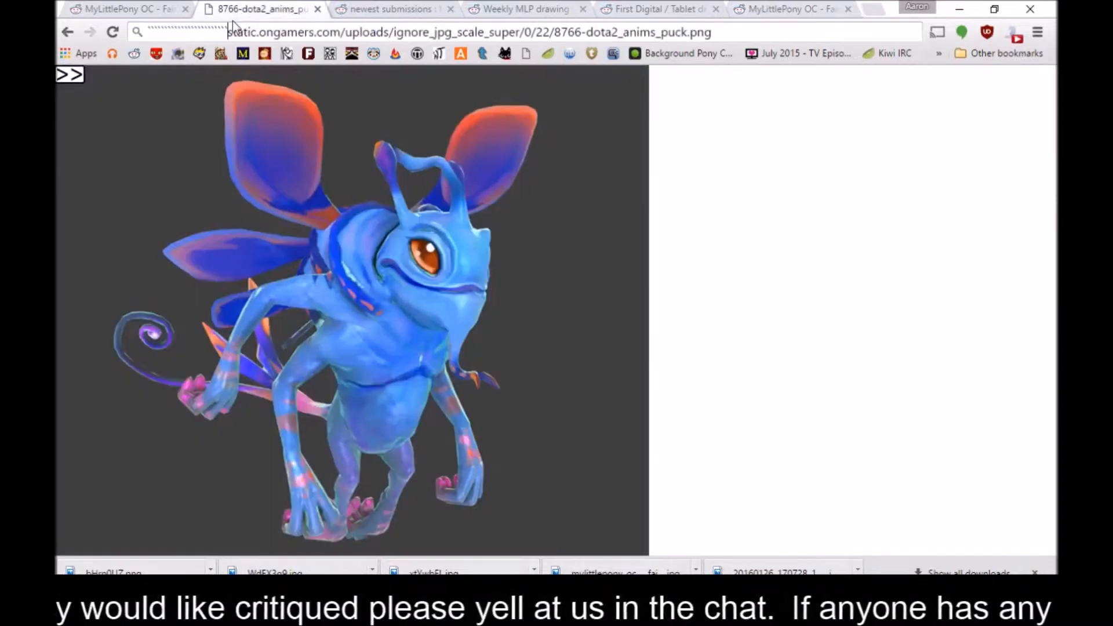
left_click(116, 10)
left_click(154, 234)
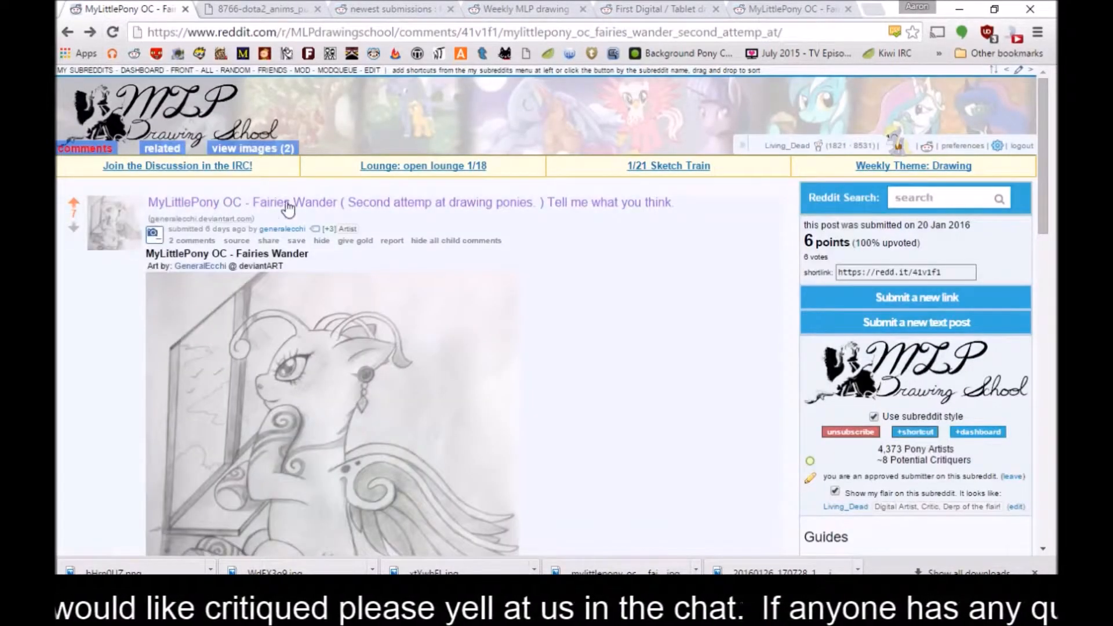
left_click_drag(1045, 189, 1043, 249)
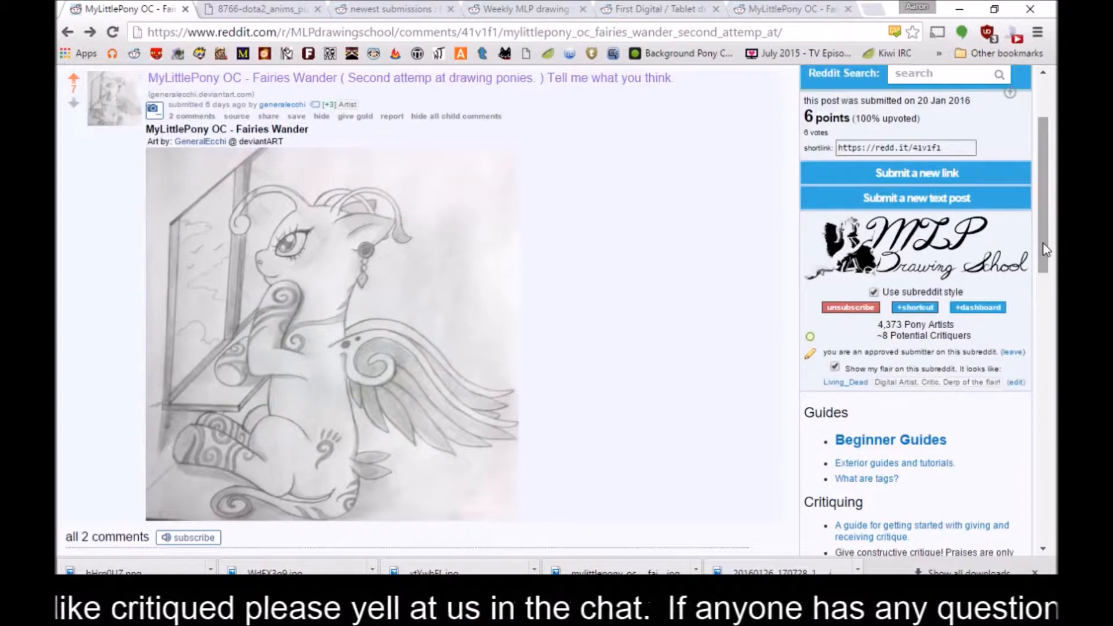
Open the artist's DeviantArt profile from the post and bring the Puck reference image back up
left_click(201, 142)
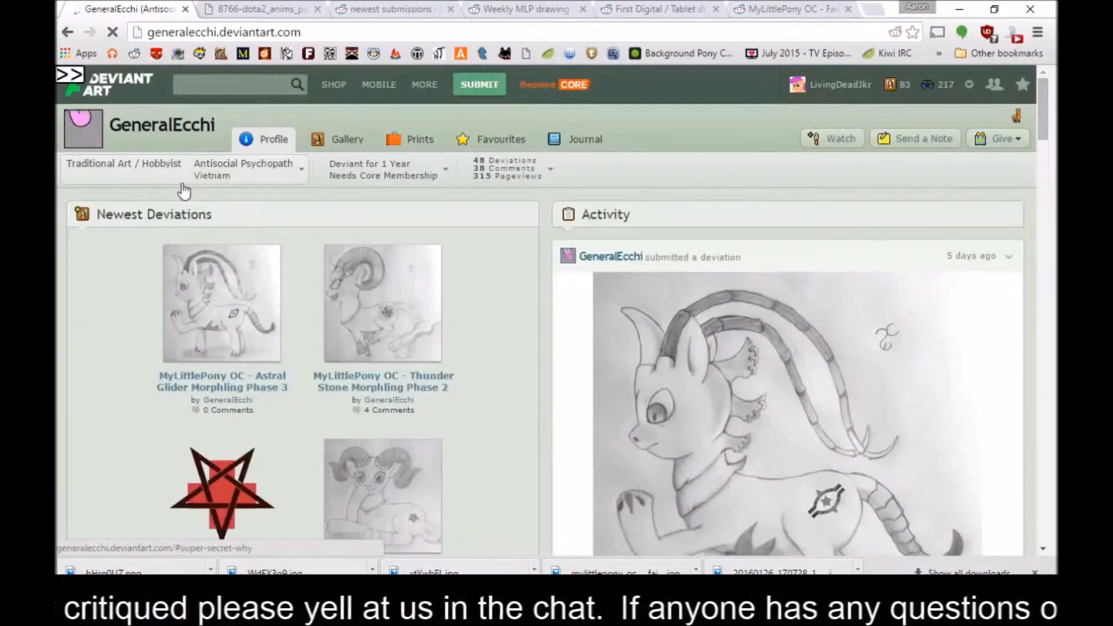
key("ctrl+Tab")
key("alt+Tab")
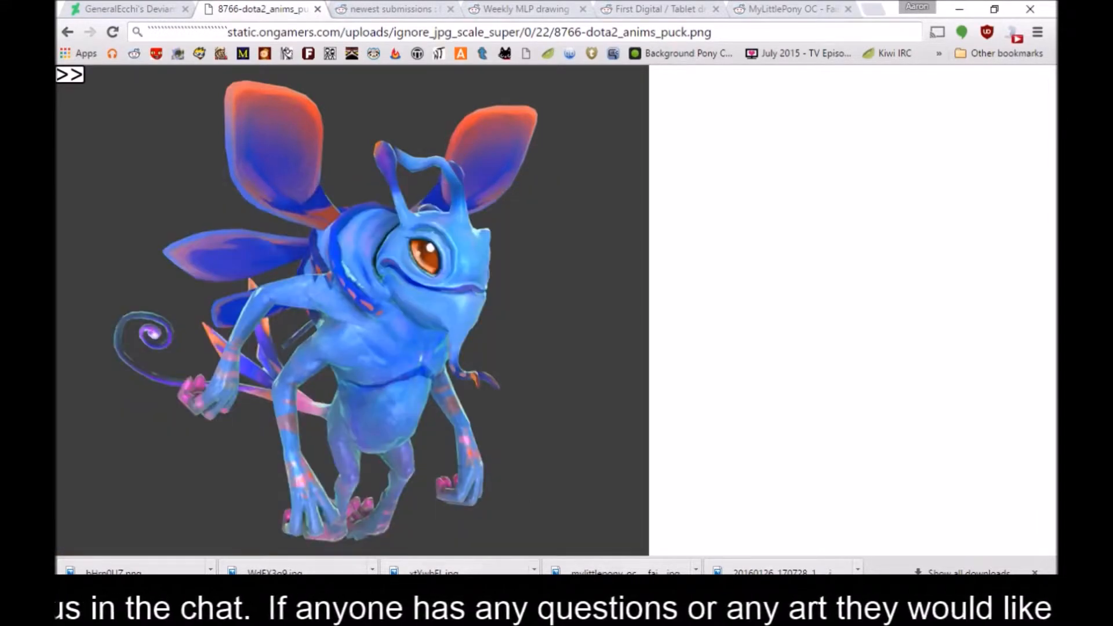
Switch to Drawpile, close the old unicorn canvas, and join the shared session at the prefilled host address from the blank canvas
left_click(348, 610)
left_click(1030, 8)
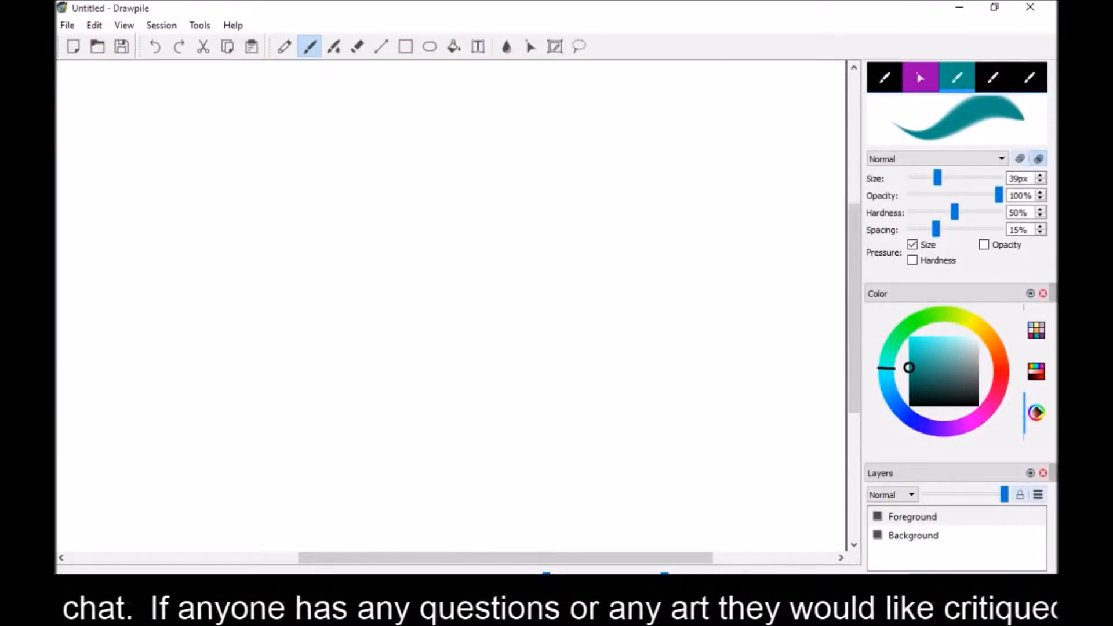
left_click(161, 25)
left_click(177, 60)
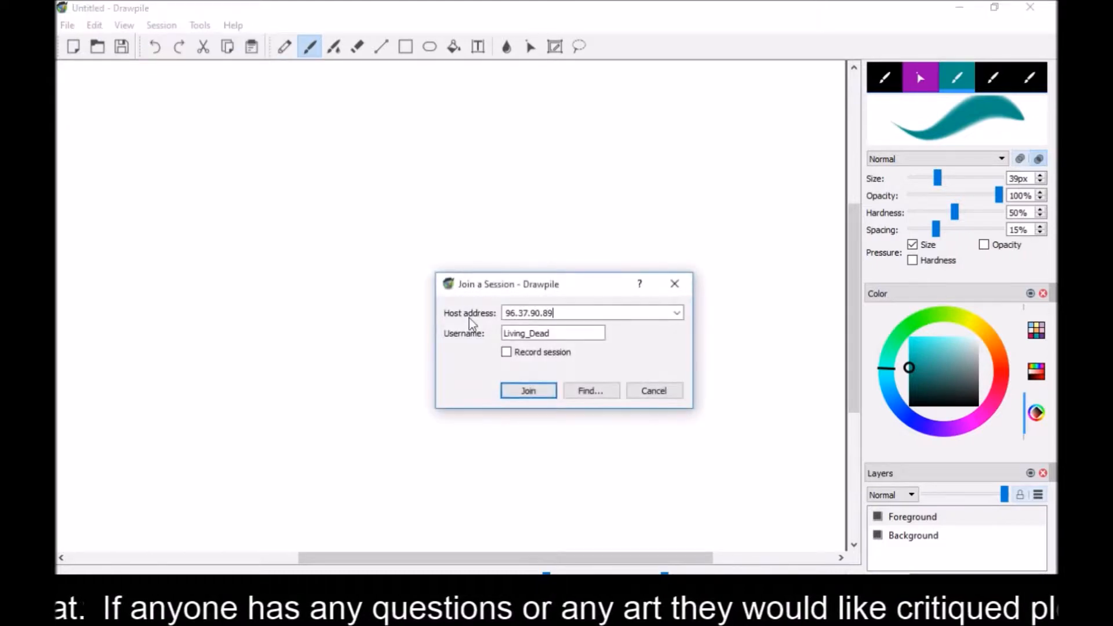
left_click(528, 389)
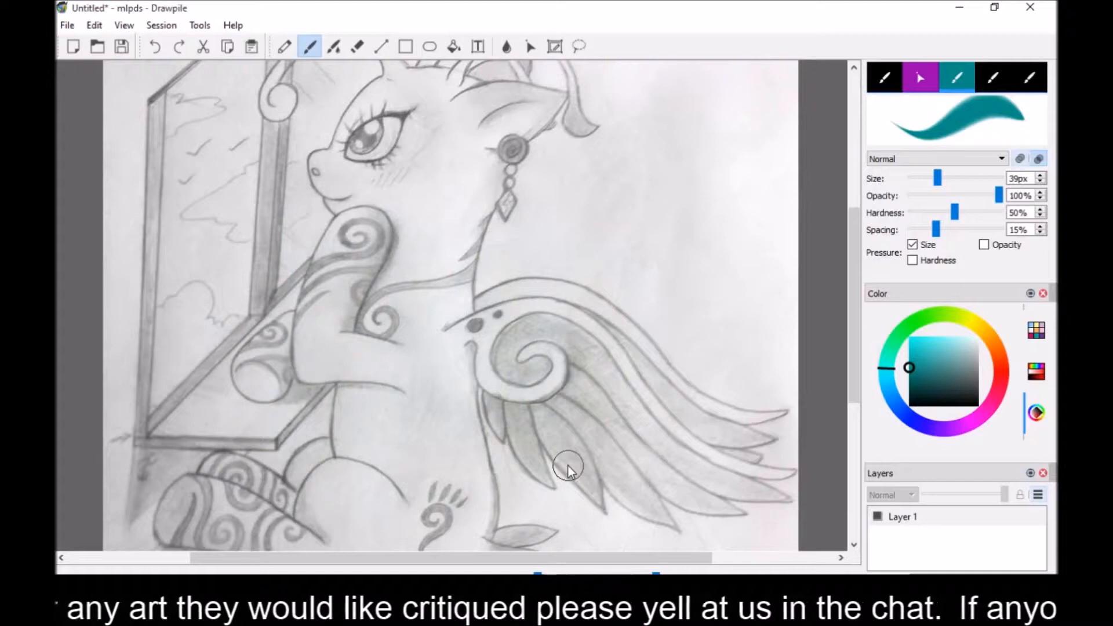
Set the brush size to 14 px and draw a teal arc over the top of the seated pony's near thigh
scroll(568, 466, "down", 5)
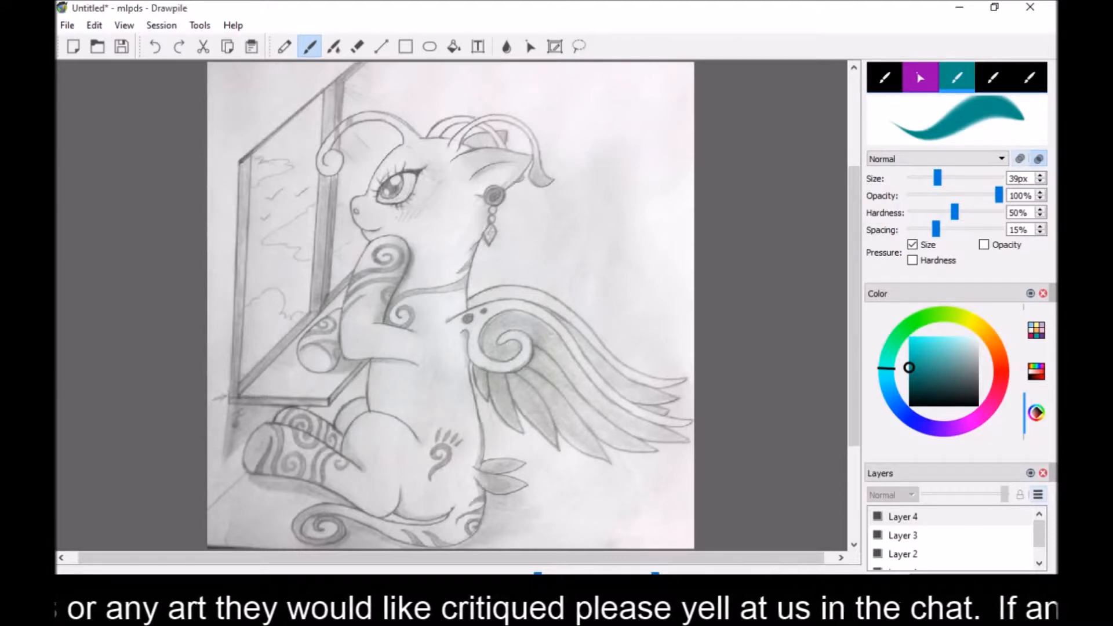
mouse_move(608, 600)
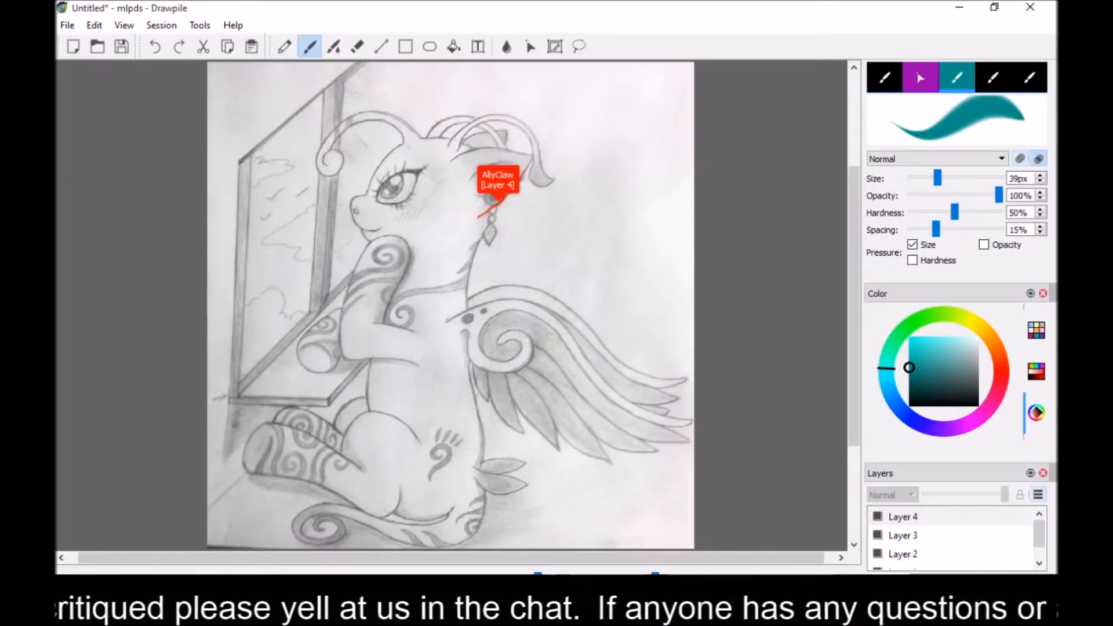
left_click_drag(938, 178, 916, 180)
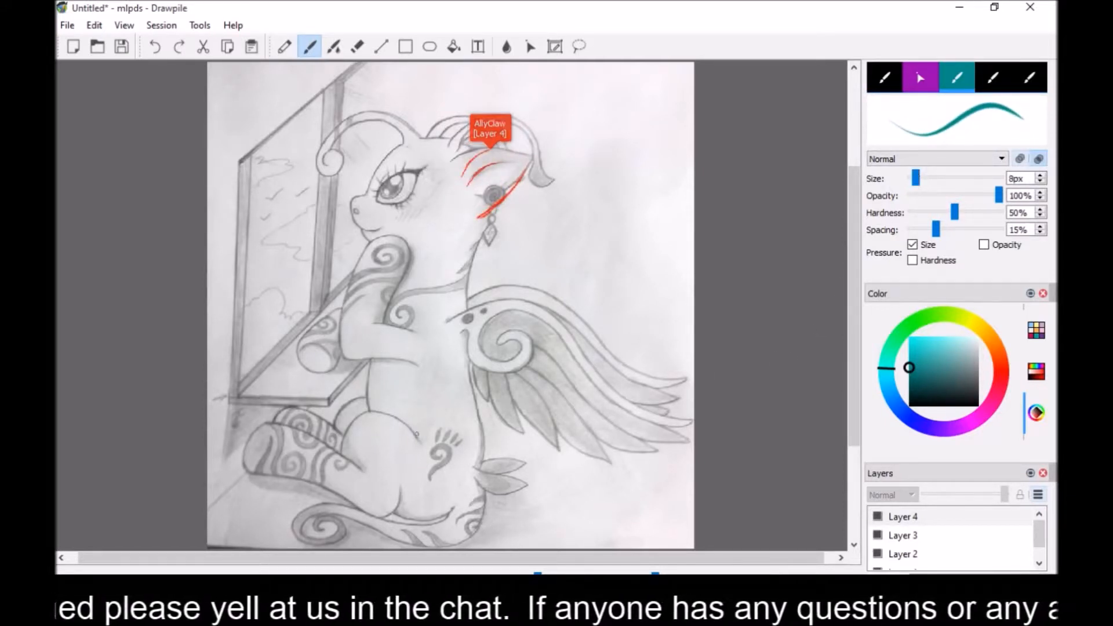
left_click_drag(916, 179, 922, 180)
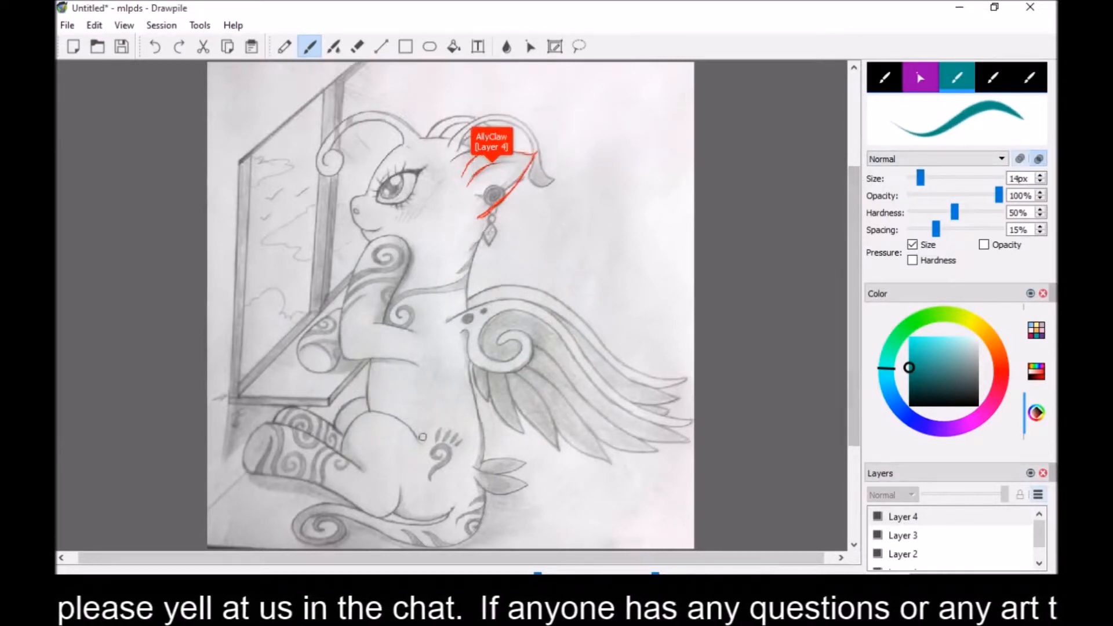
mouse_move(418, 440)
left_mouse_down()
mouse_move(382, 402)
mouse_move(356, 420)
mouse_move(430, 438)
left_mouse_up()
left_click_drag(380, 400, 428, 439)
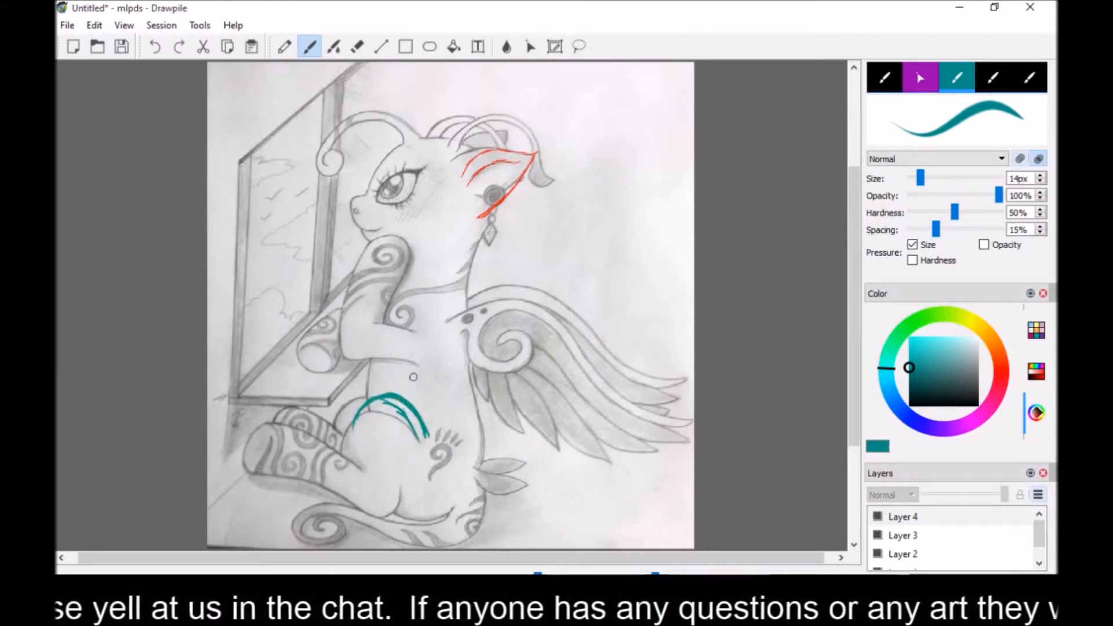
Erase the rough inner strokes at the back of the thigh arc and redraw that side as one clean teal curve
key("e")
mouse_move(410, 438)
left_mouse_down()
mouse_move(374, 429)
mouse_move(400, 452)
mouse_move(388, 427)
mouse_move(407, 421)
mouse_move(375, 423)
mouse_move(419, 450)
mouse_move(385, 411)
mouse_move(396, 454)
mouse_move(419, 459)
left_mouse_up()
key("b")
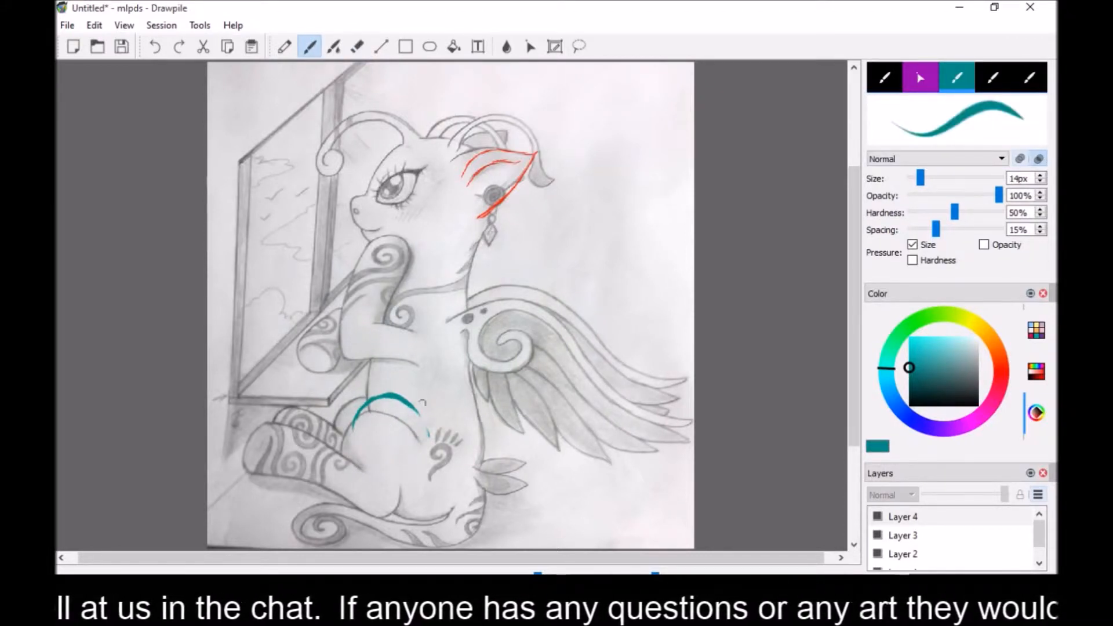
left_click_drag(412, 409, 430, 442)
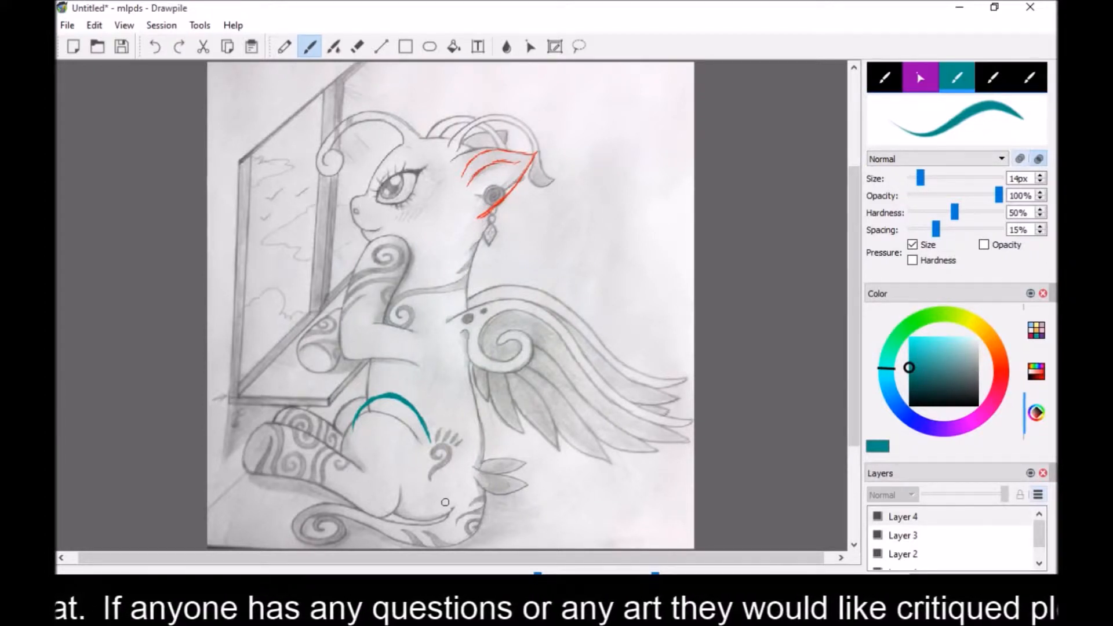
Outline the near hind leg in teal down the thigh's front, along the lower leg, around the hoof and back to the heel
mouse_move(352, 425)
left_mouse_down()
mouse_move(365, 475)
mouse_move(416, 515)
mouse_move(409, 530)
mouse_move(377, 520)
mouse_move(382, 530)
left_mouse_up()
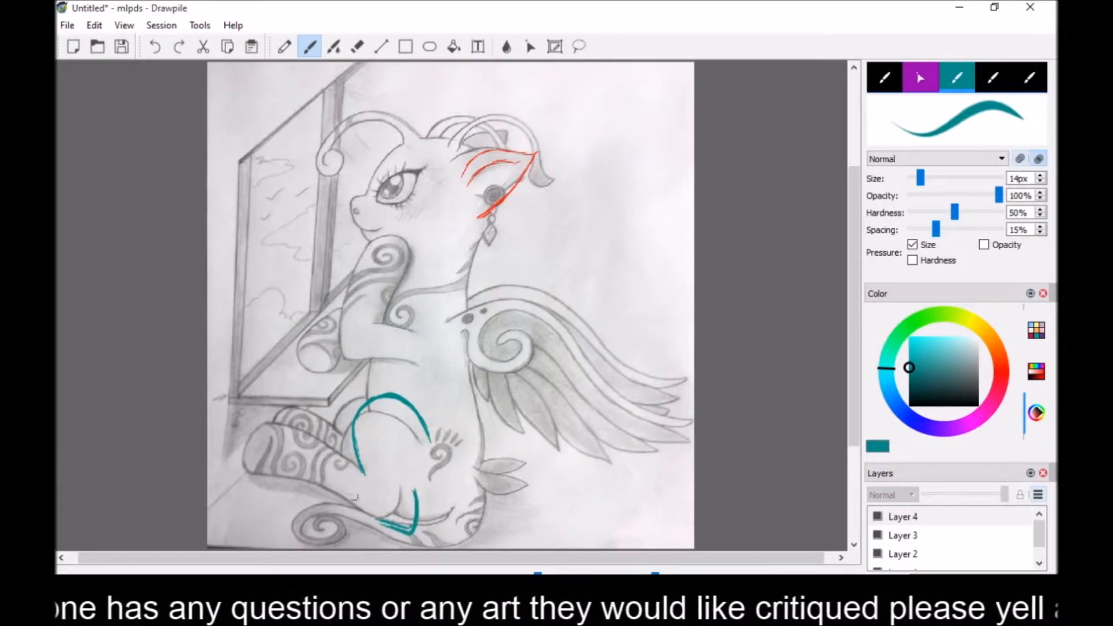
mouse_move(360, 471)
left_mouse_down()
mouse_move(308, 477)
mouse_move(340, 464)
mouse_move(255, 502)
mouse_move(266, 489)
mouse_move(248, 511)
mouse_move(258, 515)
mouse_move(253, 539)
mouse_move(297, 539)
left_mouse_up()
left_click_drag(369, 531, 408, 525)
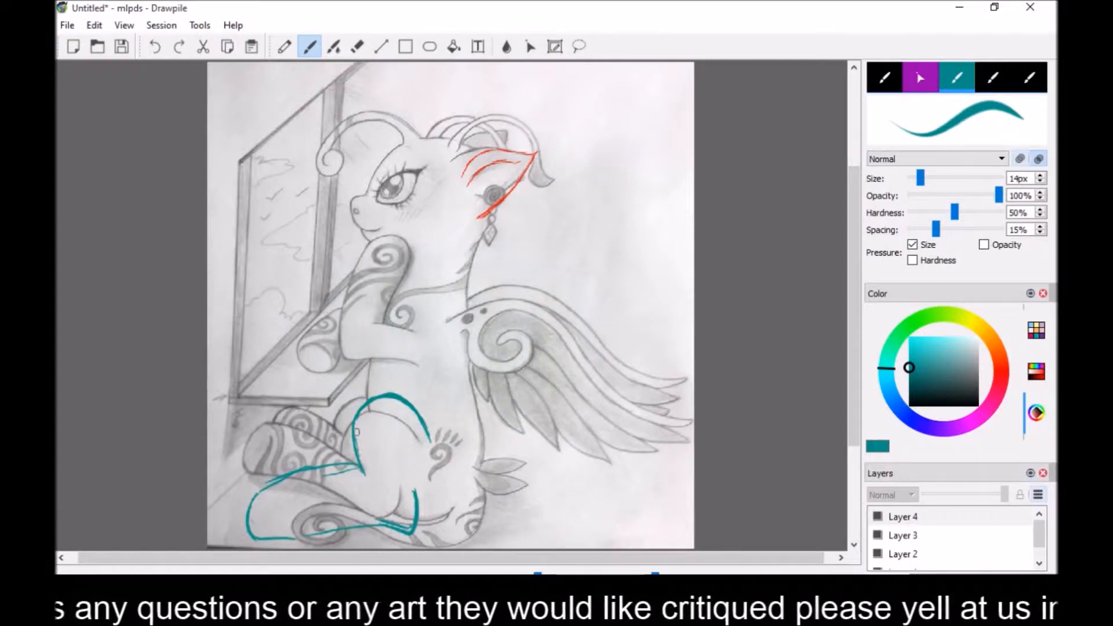
mouse_move(417, 481)
left_mouse_down()
mouse_move(415, 529)
mouse_move(361, 529)
left_mouse_up()
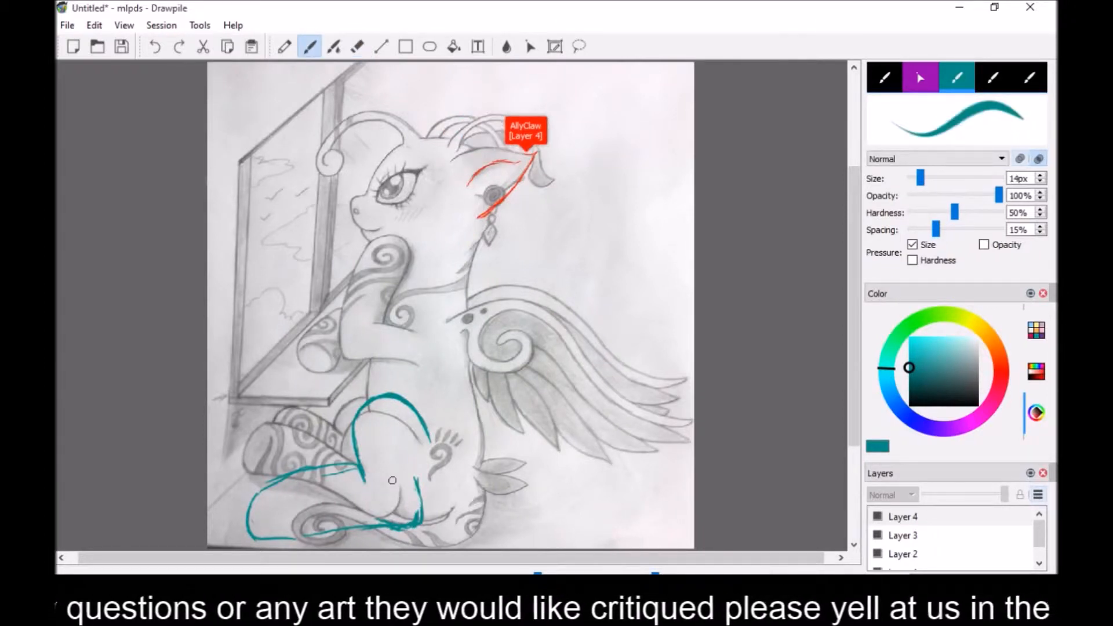
Sketch the far thigh's knee in short teal strokes beside the near thigh and erase part of its lower line
left_click_drag(360, 380, 367, 396)
mouse_move(366, 383)
left_mouse_down()
mouse_move(333, 422)
mouse_move(325, 412)
mouse_move(345, 410)
mouse_move(348, 436)
left_mouse_up()
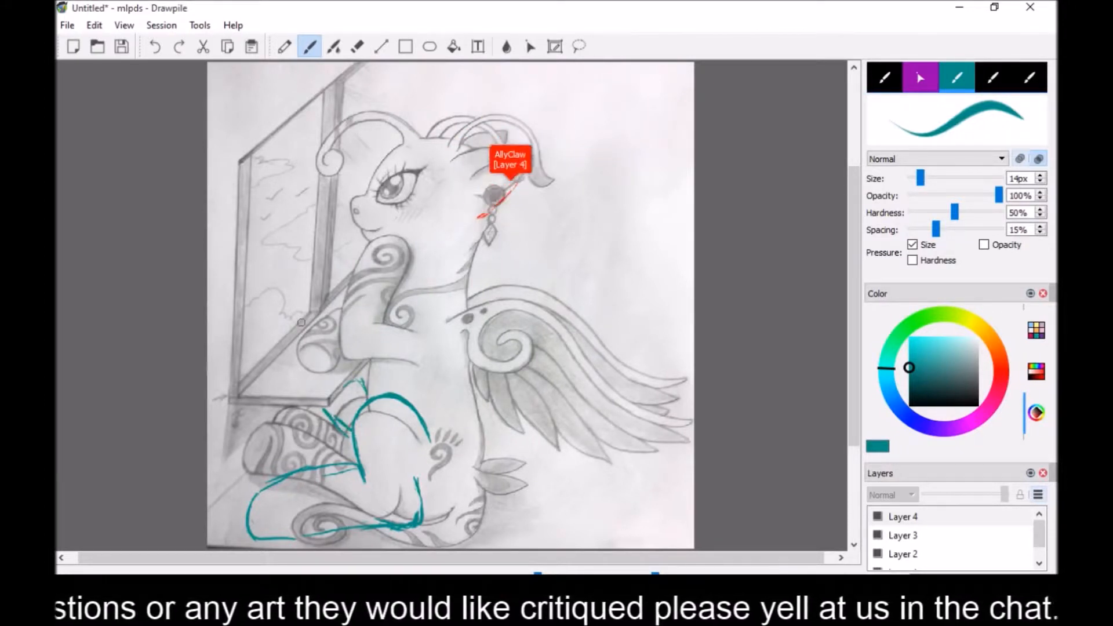
key("e")
left_click_drag(343, 439, 324, 410)
key("b")
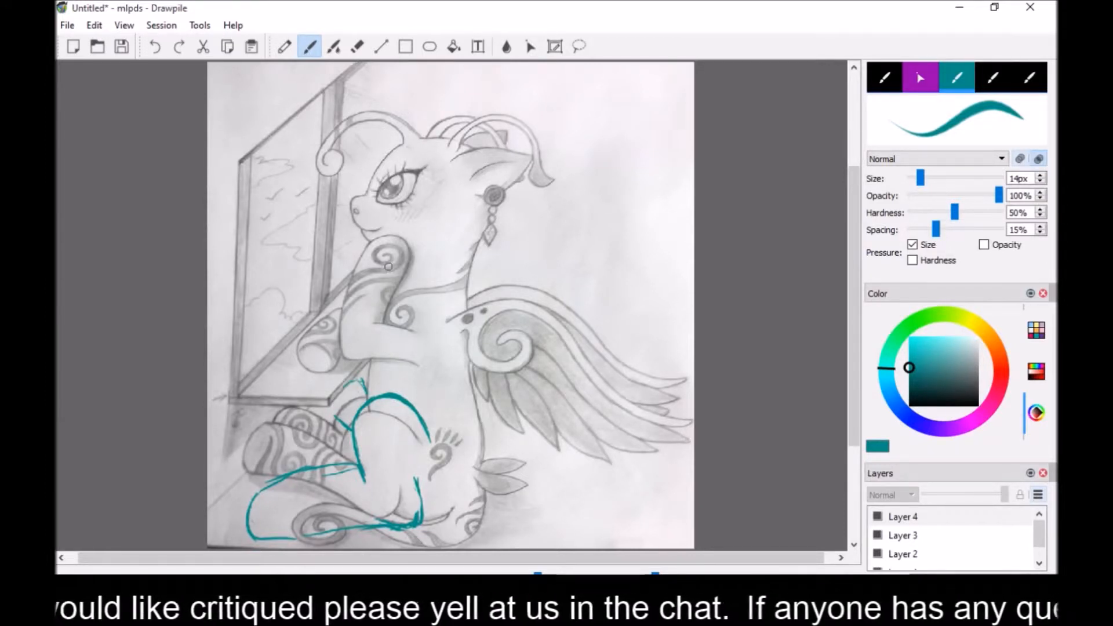
Restroke the near lower hind leg and hoof underside in teal, and erase the rough edges of the outline
left_click_drag(360, 474, 290, 476)
mouse_move(329, 473)
left_mouse_down()
mouse_move(251, 507)
mouse_move(246, 525)
left_mouse_up()
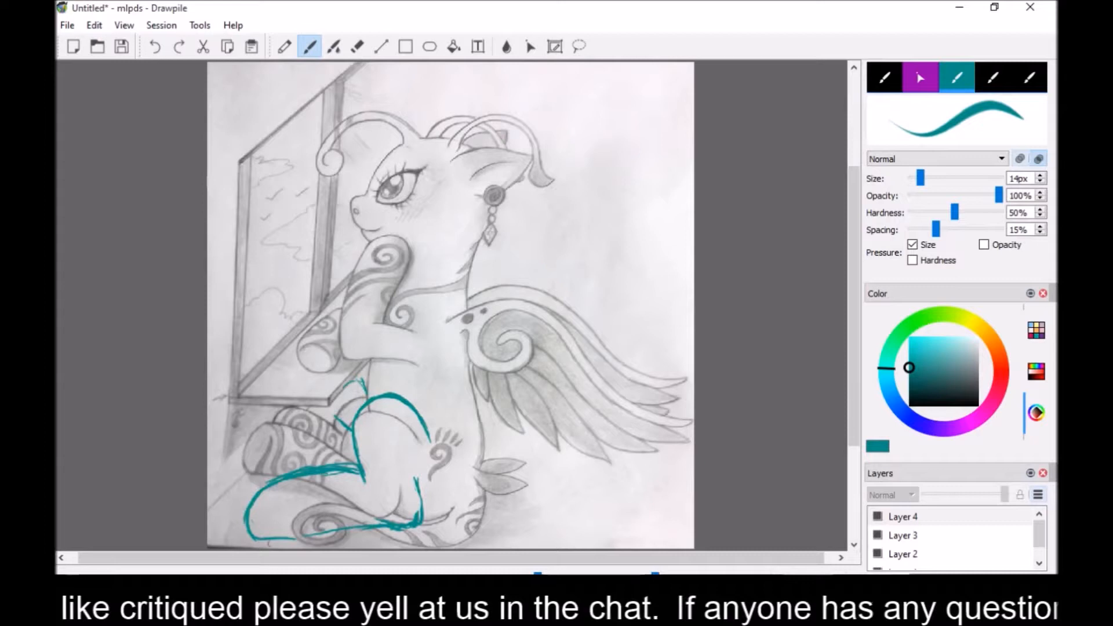
left_click_drag(336, 527, 286, 545)
left_click_drag(315, 537, 273, 549)
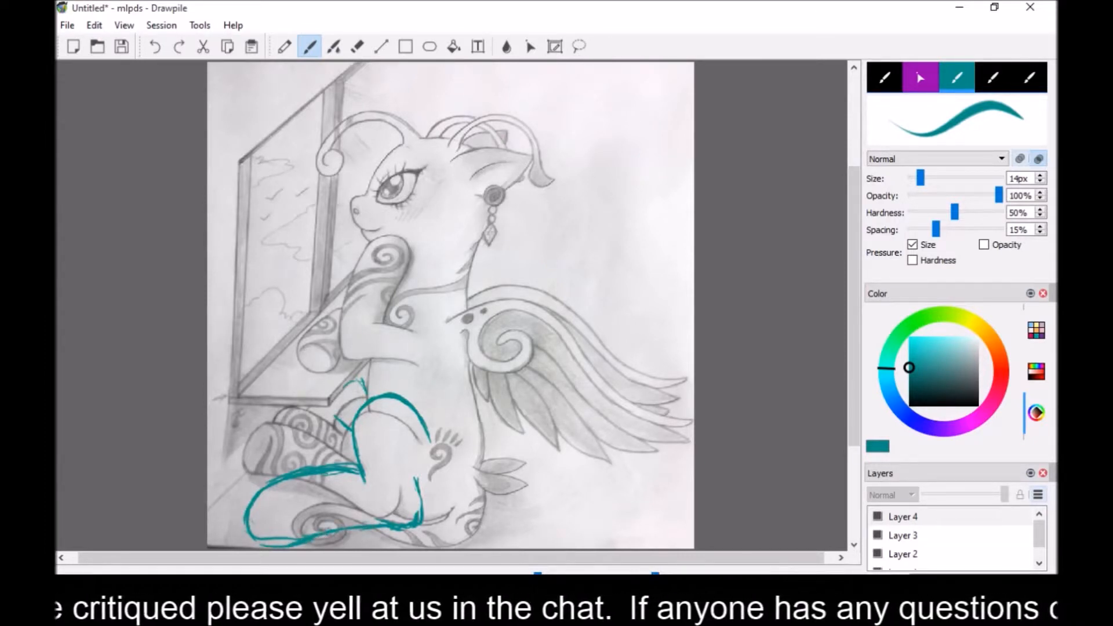
key("e")
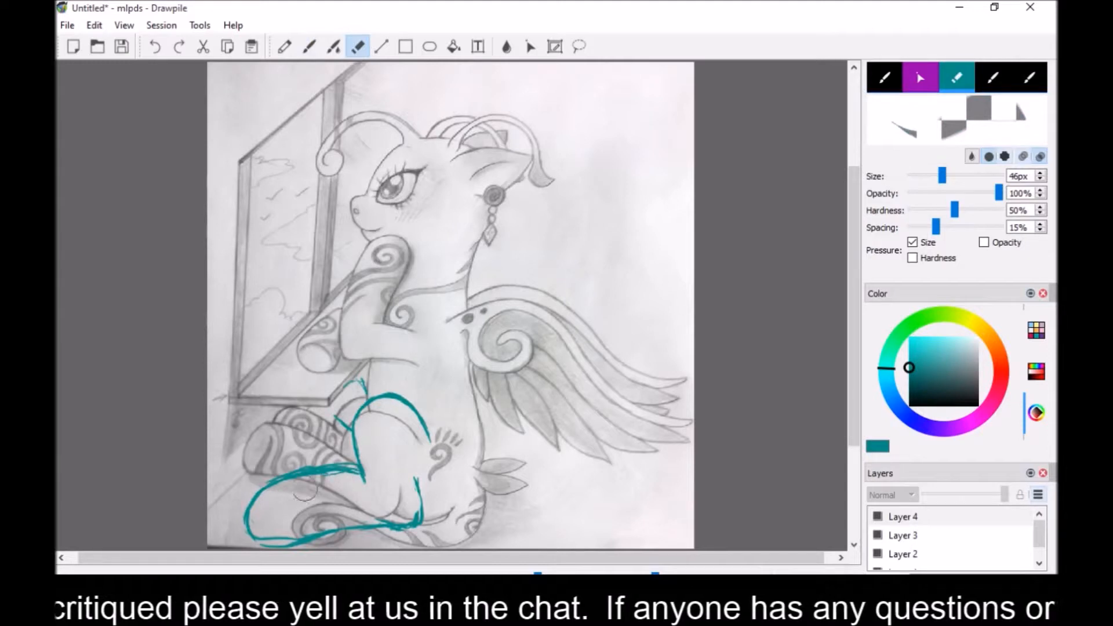
mouse_move(341, 473)
left_mouse_down()
mouse_move(299, 464)
mouse_move(253, 482)
left_mouse_up()
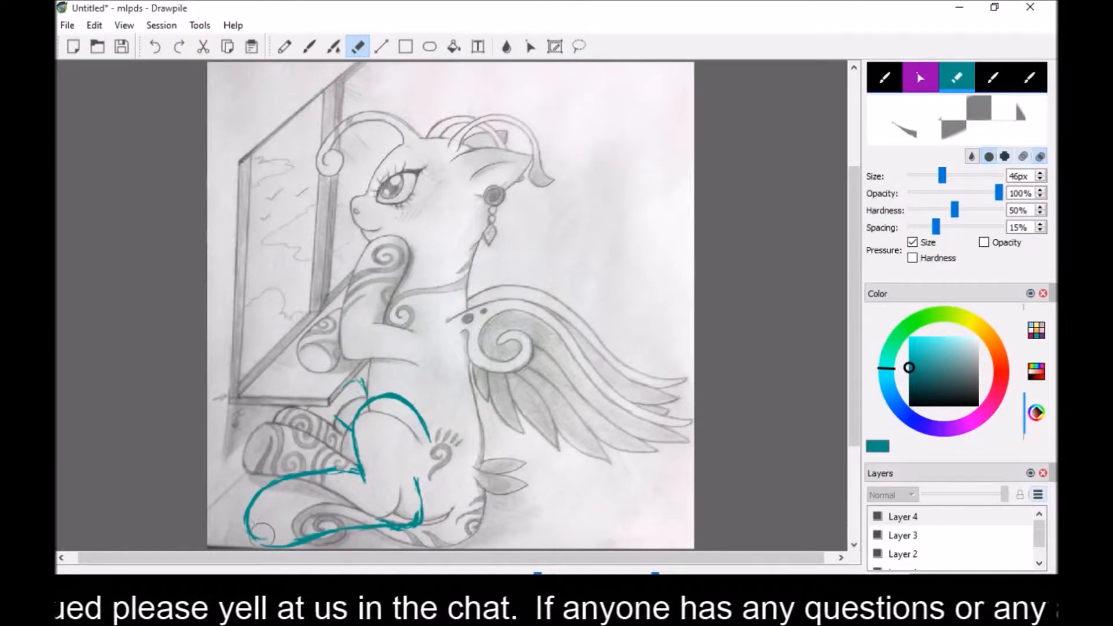
key("b")
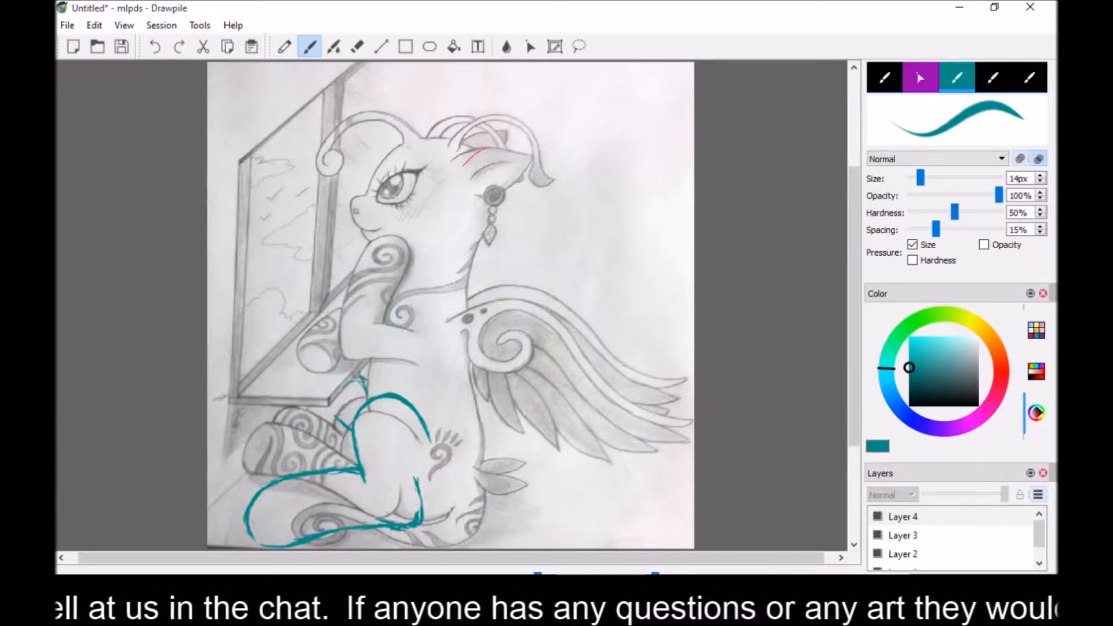
Erase the curved top of the far knee sketch and extend its lower teal line outward from the near thigh
key("e")
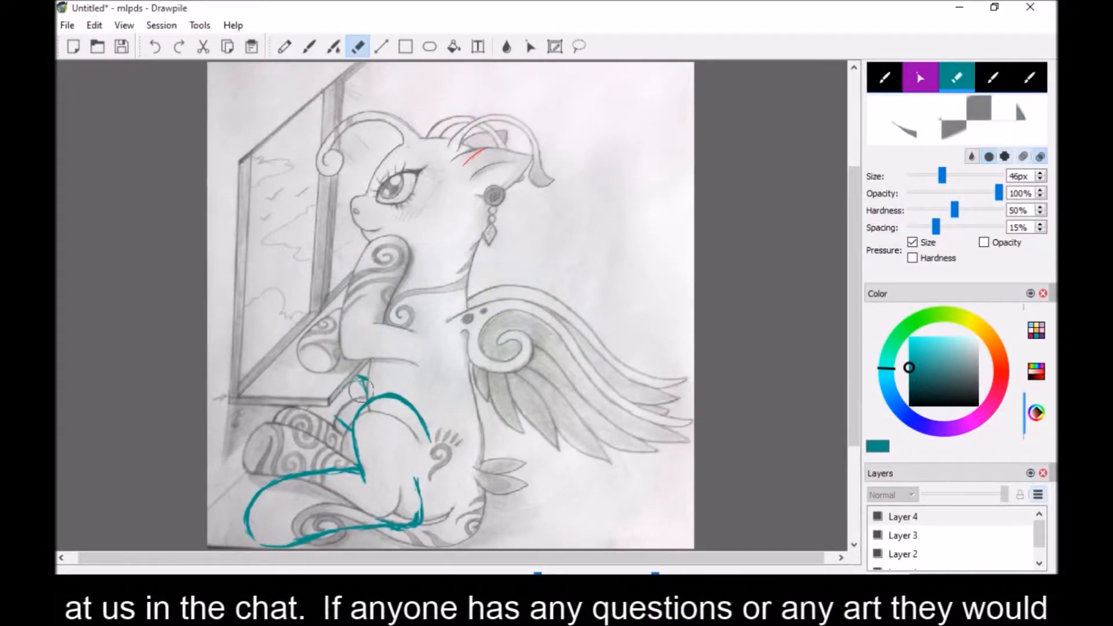
key("b")
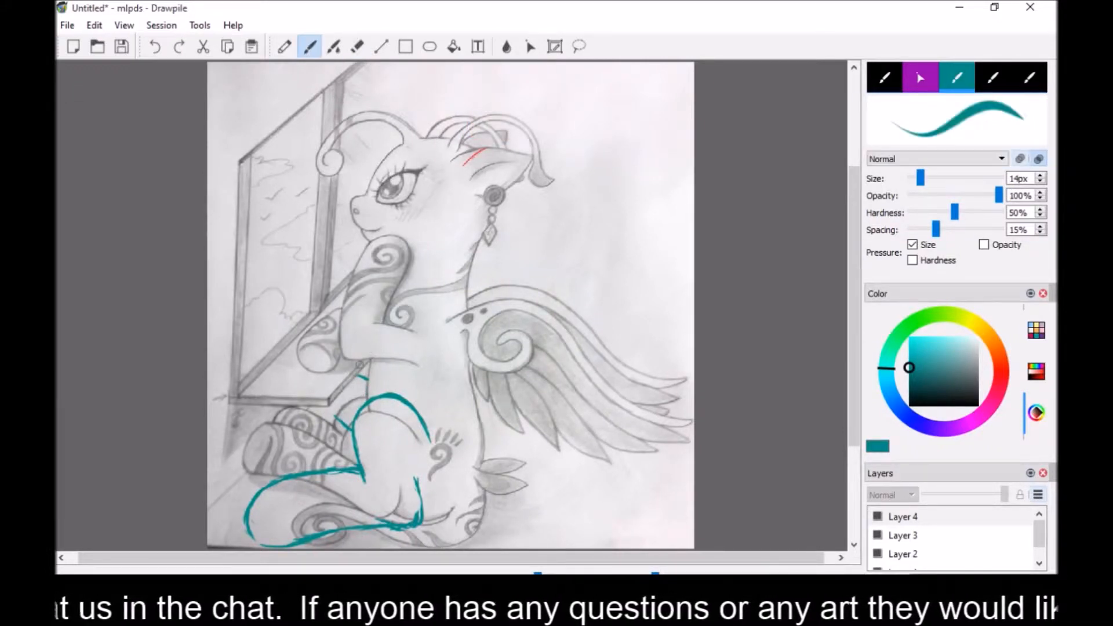
left_click_drag(320, 409, 337, 420)
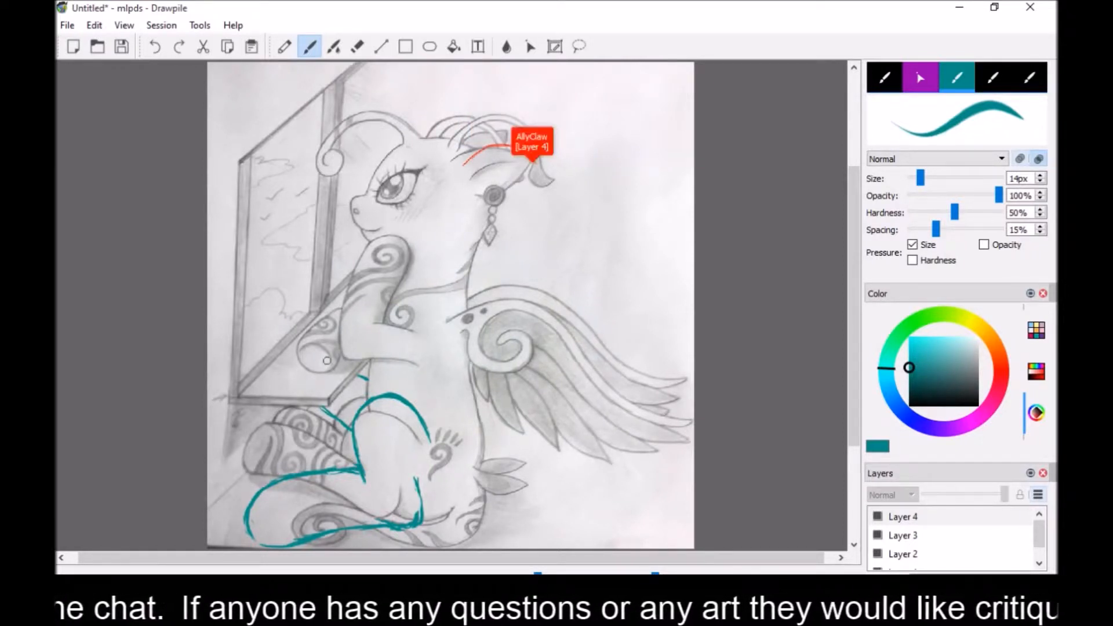
Switch to a near-black colour and draw joint circles connected by bone lines through the near hind leg
left_click_drag(916, 384, 844, 406)
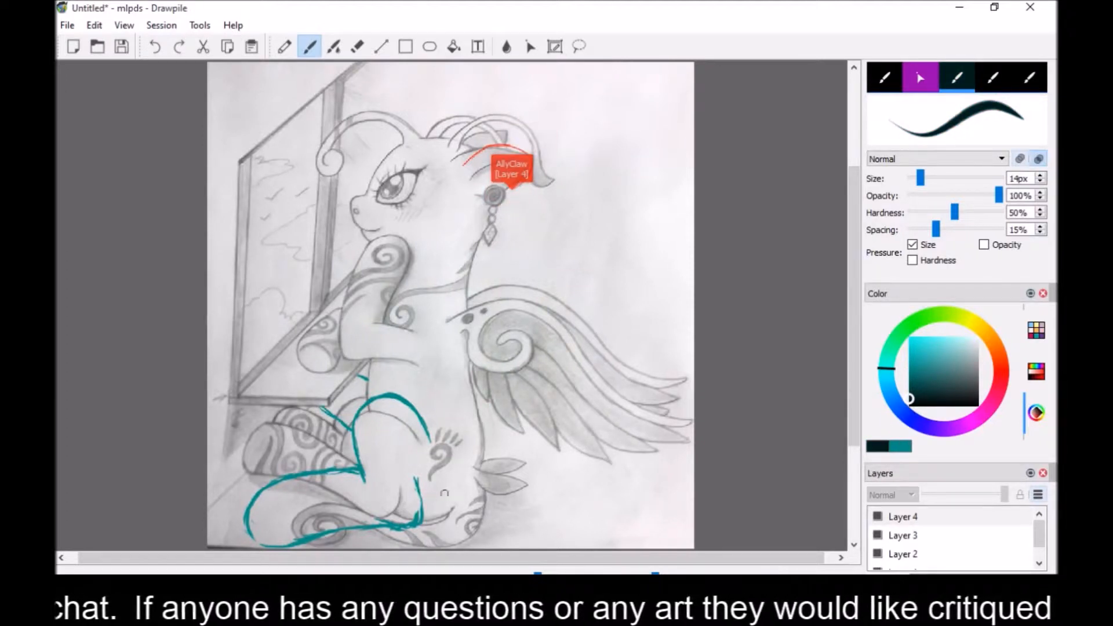
left_click_drag(431, 500, 433, 489)
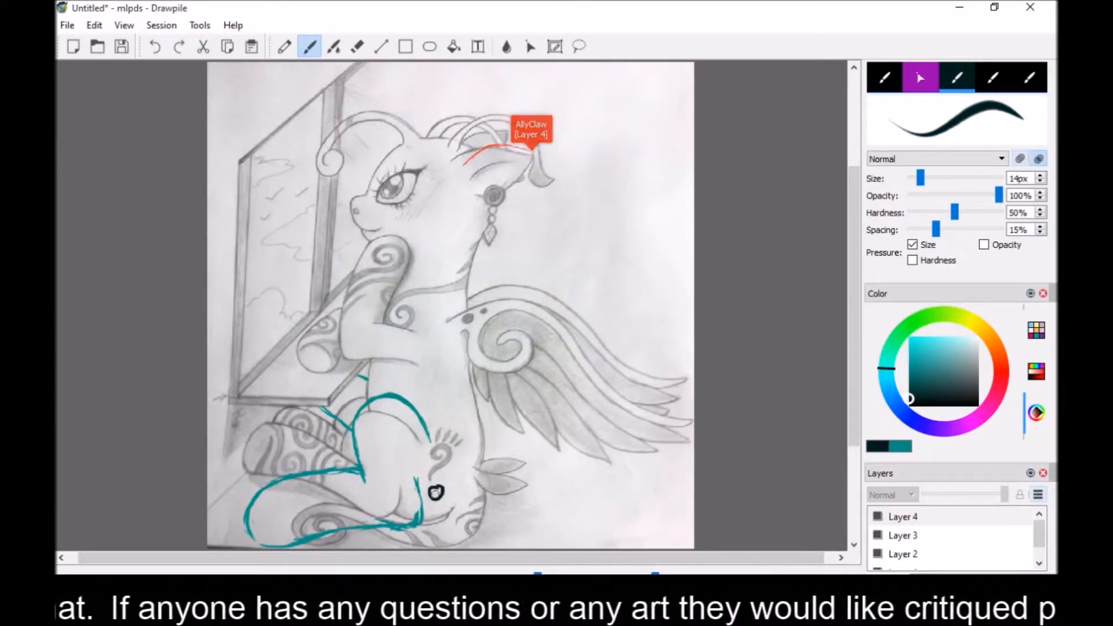
mouse_move(390, 432)
left_mouse_down()
mouse_move(383, 495)
mouse_move(284, 507)
left_mouse_up()
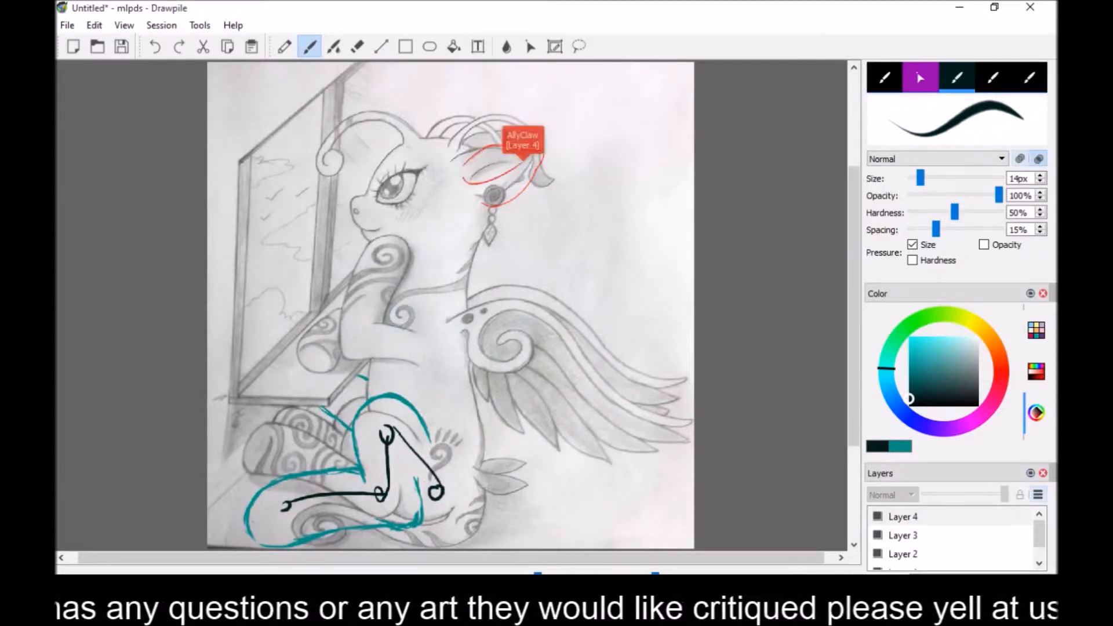
Return to teal, go over both sides of the thigh arc and draw an arrow pointing diagonally down from the far hind hoof
left_click_drag(910, 380, 909, 366)
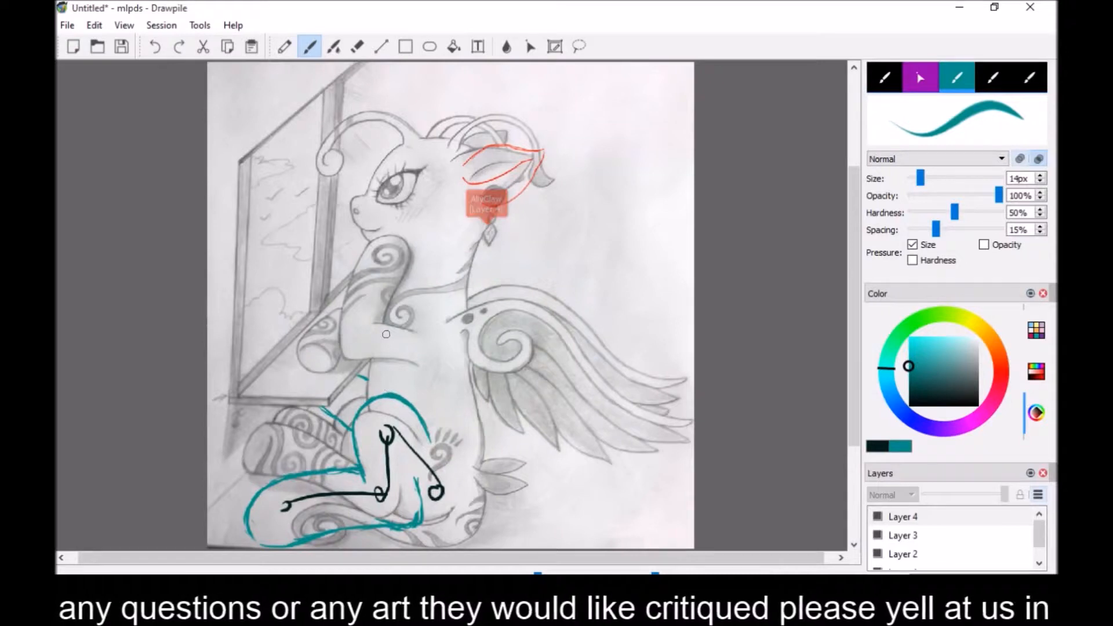
mouse_move(359, 412)
left_mouse_down()
mouse_move(368, 455)
mouse_move(358, 455)
left_mouse_up()
mouse_move(406, 400)
left_mouse_down()
mouse_move(426, 418)
mouse_move(429, 445)
left_mouse_up()
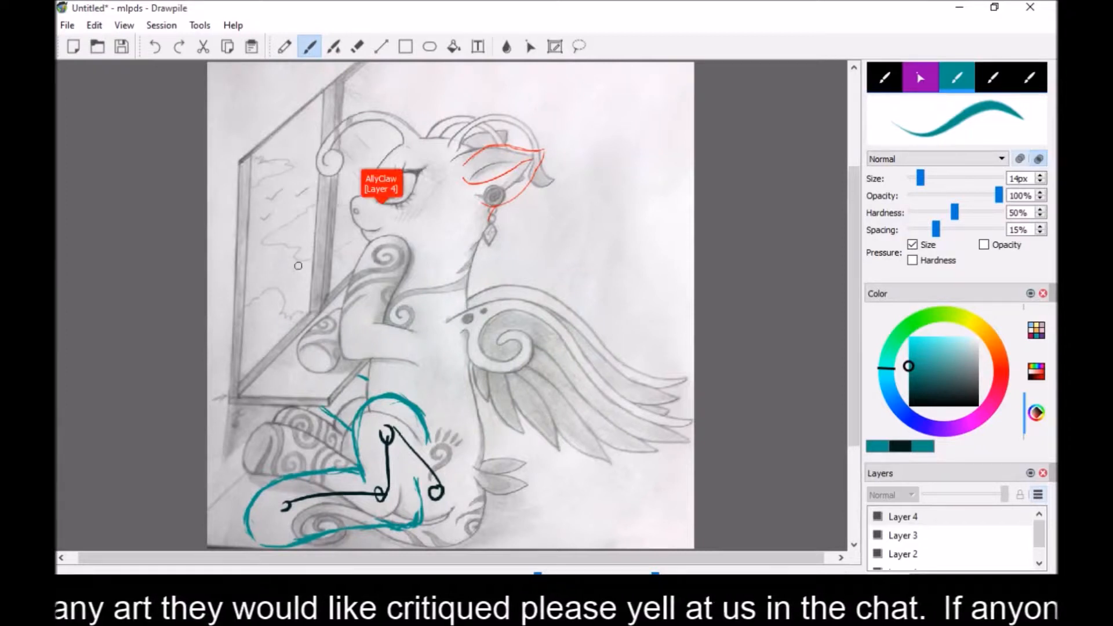
mouse_move(256, 479)
left_mouse_down()
mouse_move(220, 509)
mouse_move(219, 499)
mouse_move(232, 505)
left_mouse_up()
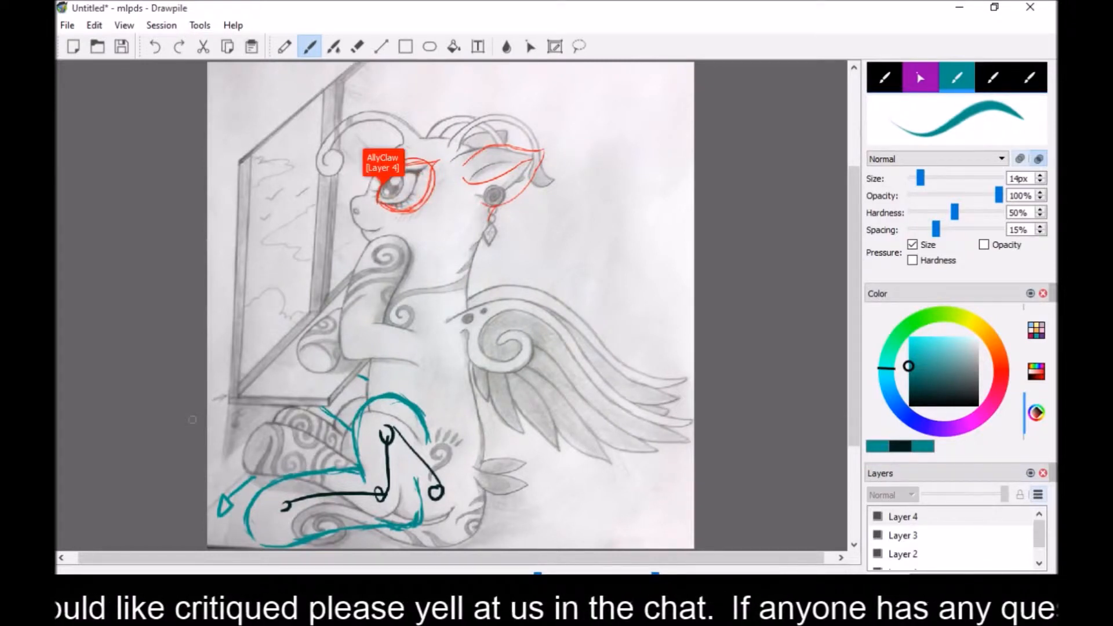
mouse_move(335, 295)
left_mouse_down()
mouse_move(299, 327)
mouse_move(349, 343)
left_mouse_up()
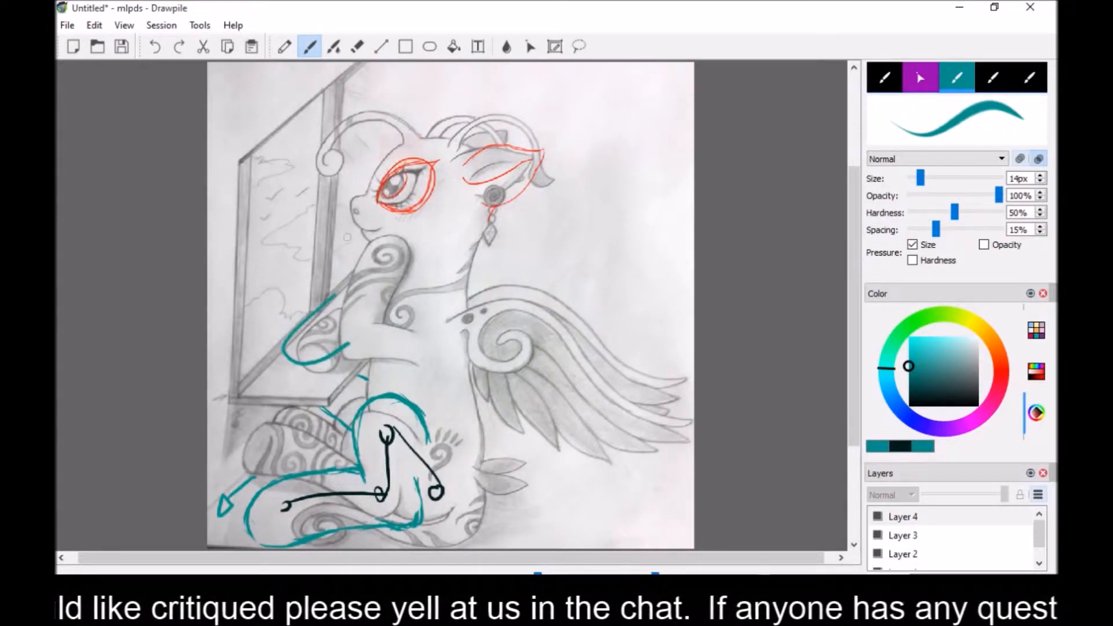
left_click(155, 46)
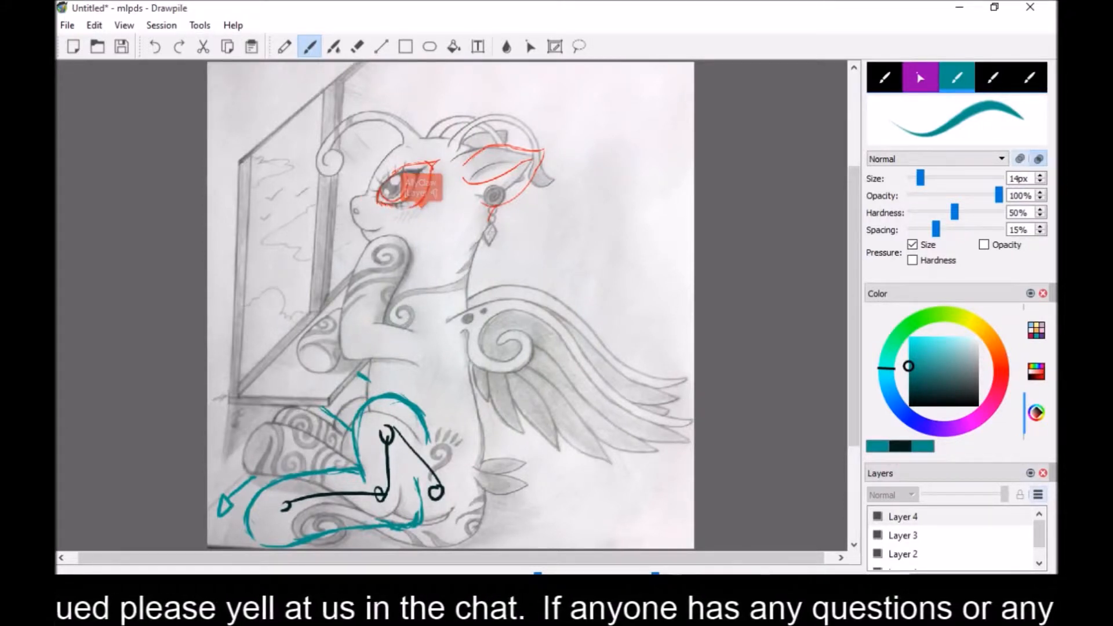
Outline the far hind hoof's end in teal, ring the near hoof, and draw two stacked circles over the window
left_click_drag(260, 427, 241, 472)
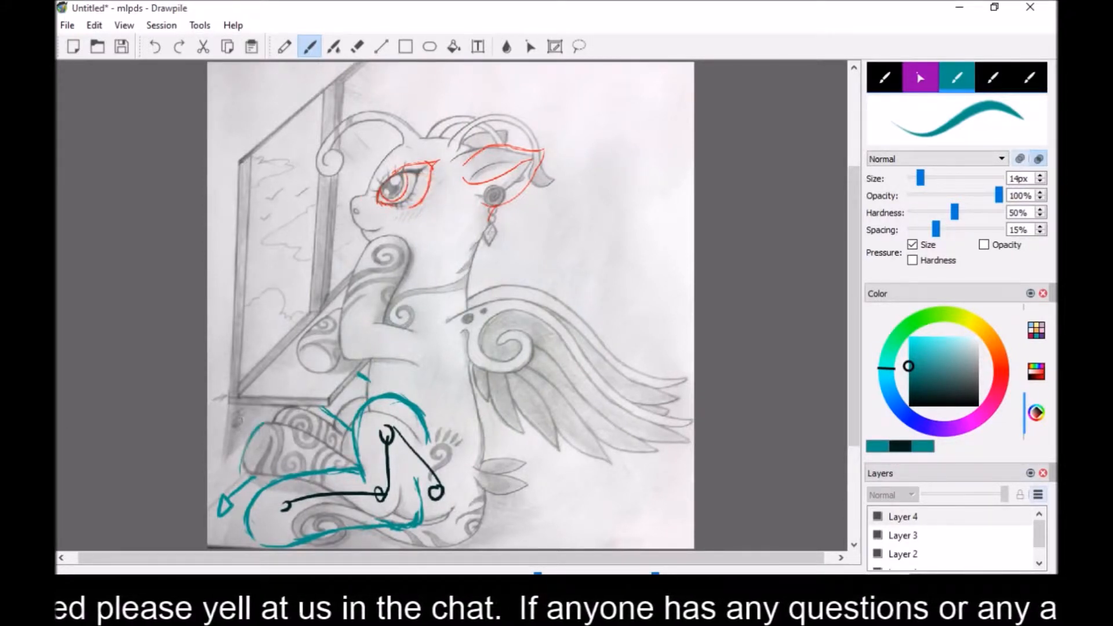
left_click_drag(233, 425, 241, 476)
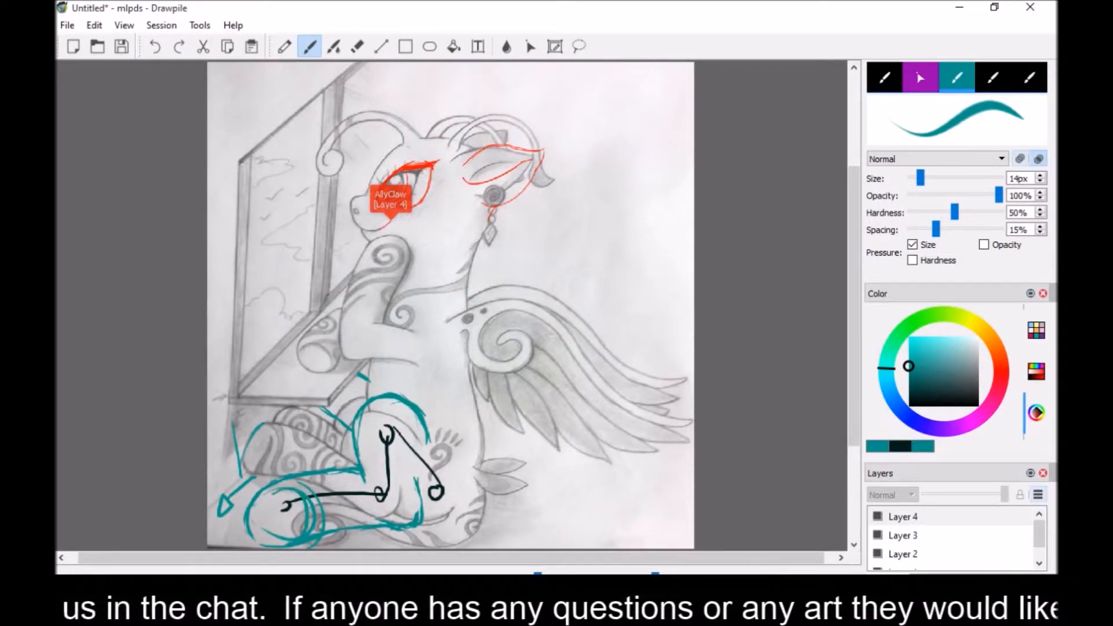
mouse_move(328, 198)
left_mouse_down()
mouse_move(302, 201)
mouse_move(316, 153)
left_mouse_up()
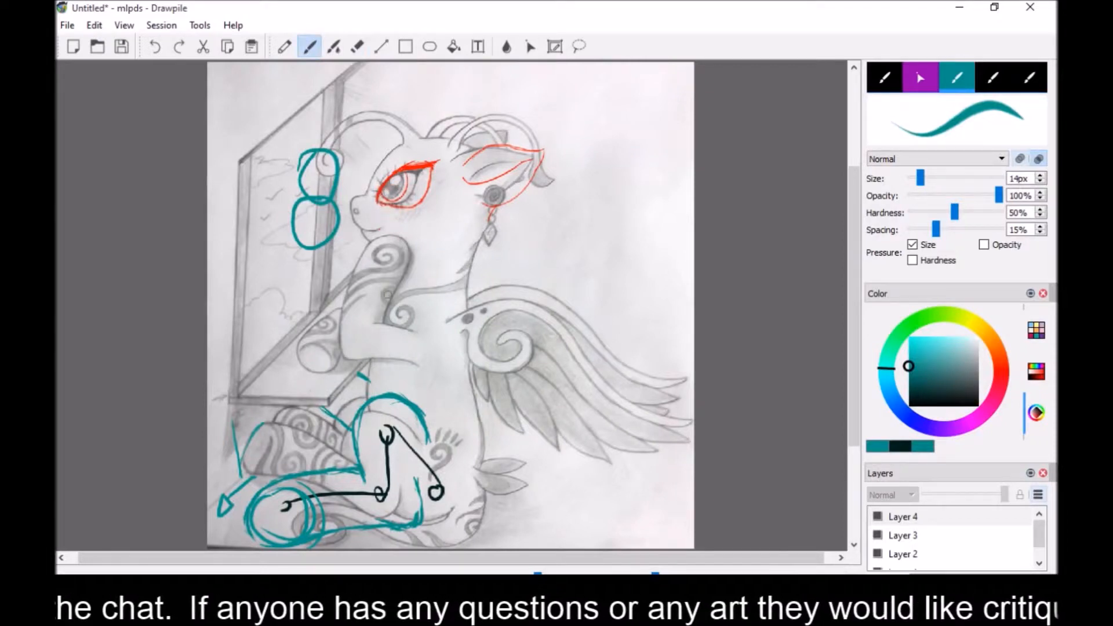
Change the brush colour to purple and outline the raised foreleg and hoof under the chin
left_click(1004, 370)
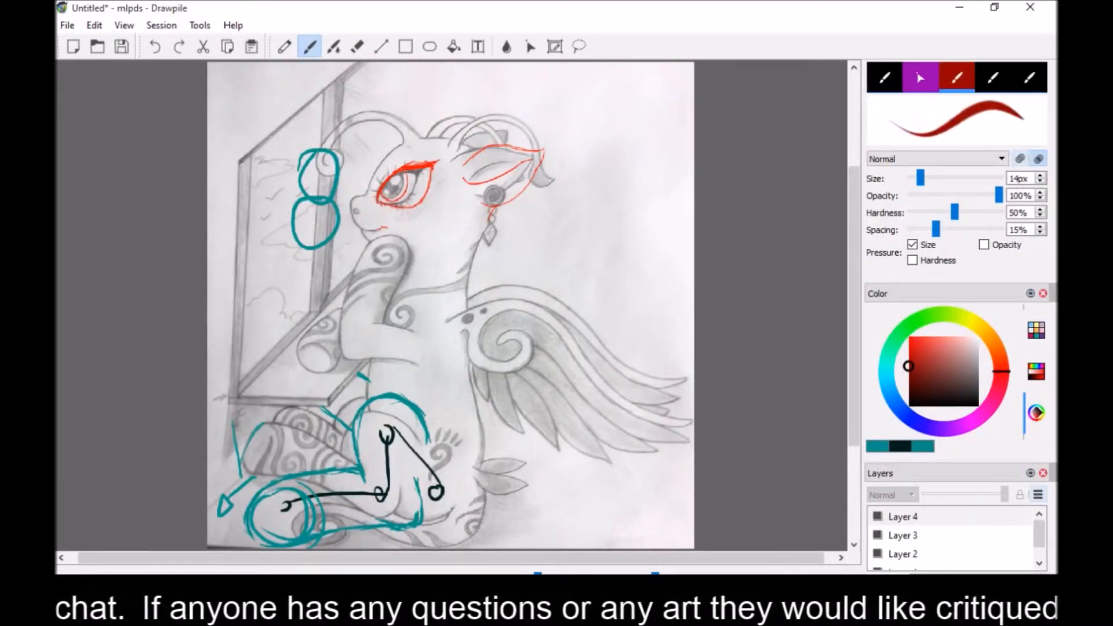
left_click(948, 430)
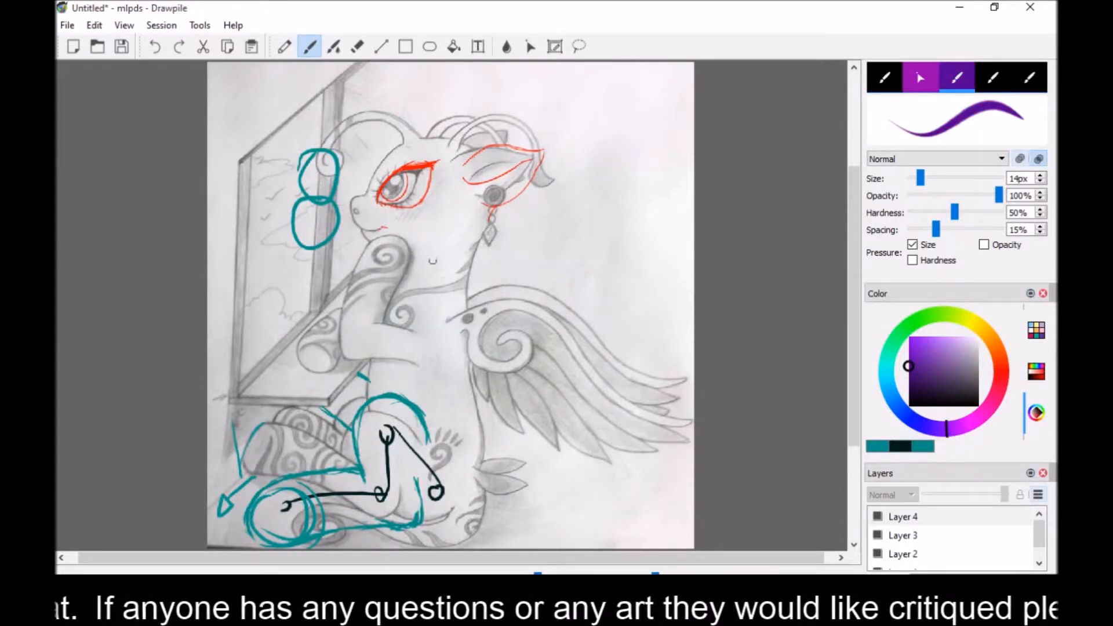
mouse_move(399, 294)
left_mouse_down()
mouse_move(415, 266)
mouse_move(389, 306)
mouse_move(419, 262)
mouse_move(385, 316)
left_mouse_up()
mouse_move(349, 252)
left_mouse_down()
mouse_move(347, 311)
mouse_move(379, 236)
mouse_move(417, 262)
left_mouse_up()
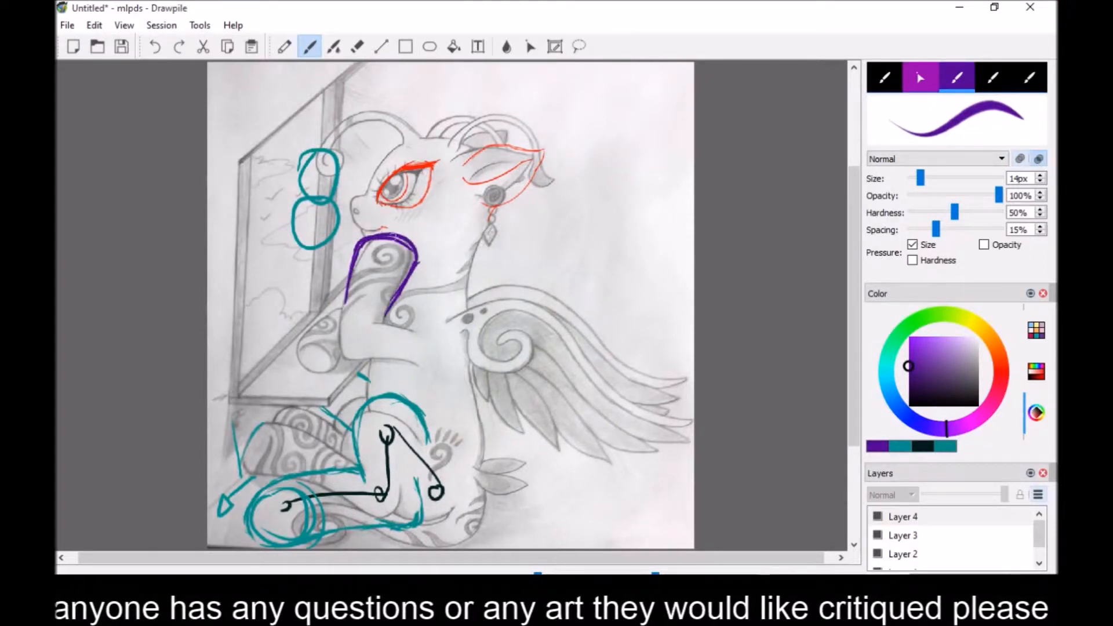
mouse_move(355, 244)
left_mouse_down()
mouse_move(397, 277)
mouse_move(387, 248)
mouse_move(411, 241)
mouse_move(353, 254)
mouse_move(343, 313)
left_mouse_up()
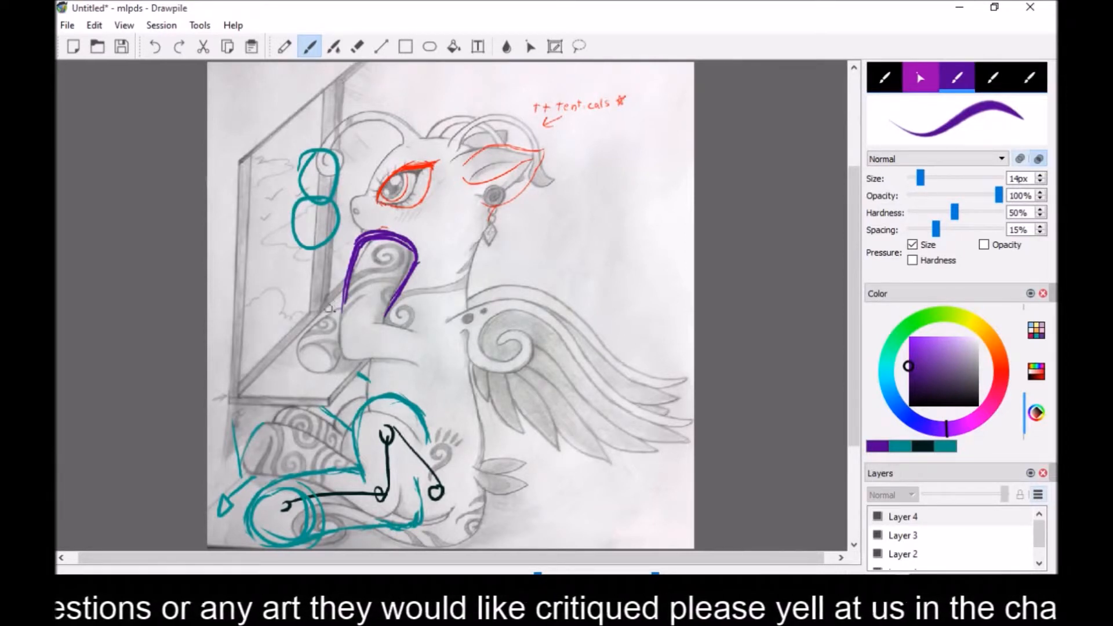
Draw the other foreleg's upper edge in purple and block in its hoof with round strokes
left_click_drag(342, 301, 289, 346)
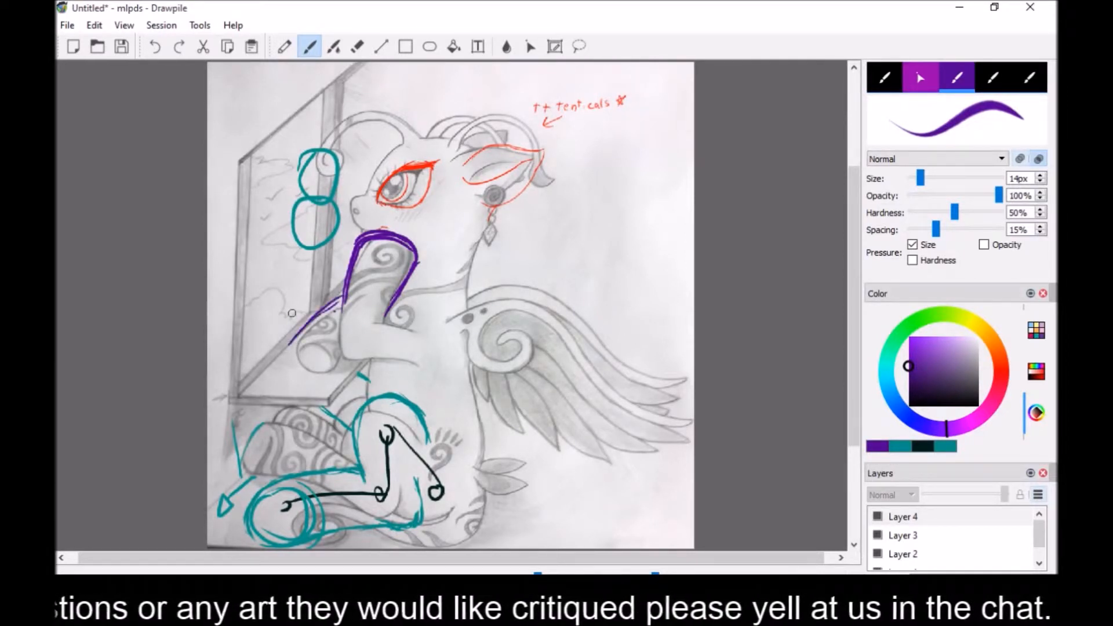
mouse_move(284, 350)
left_mouse_down()
mouse_move(307, 332)
mouse_move(330, 335)
mouse_move(340, 363)
mouse_move(300, 371)
mouse_move(321, 392)
left_mouse_up()
mouse_move(284, 359)
left_mouse_down()
mouse_move(332, 382)
mouse_move(340, 366)
mouse_move(307, 383)
mouse_move(333, 381)
left_mouse_up()
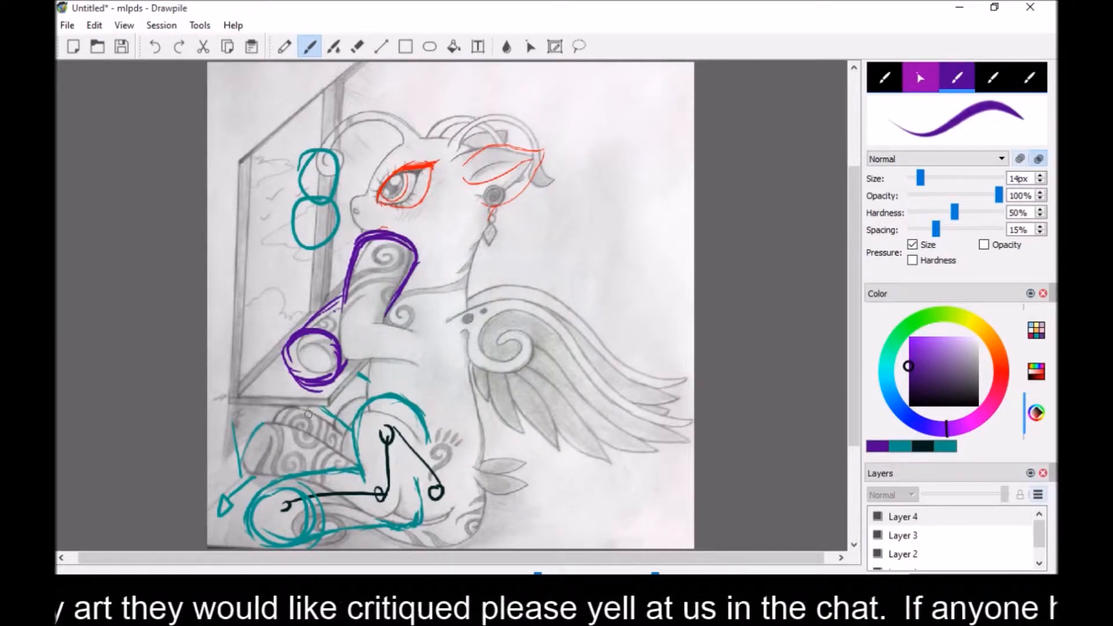
Erase the stray purple strokes around the lower forehoof, redraw its rim cleanly and mark the sole inside it
key("e")
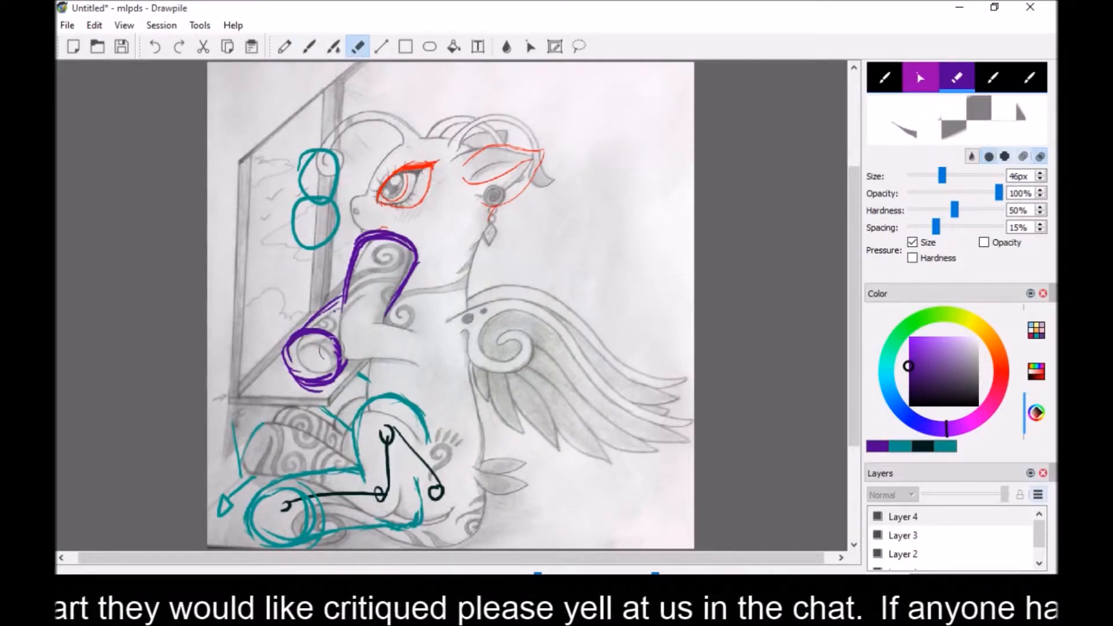
mouse_move(313, 339)
left_mouse_down()
mouse_move(290, 348)
mouse_move(324, 382)
mouse_move(290, 371)
left_mouse_up()
key("b")
mouse_move(313, 322)
left_mouse_down()
mouse_move(293, 339)
mouse_move(334, 343)
mouse_move(294, 341)
mouse_move(336, 375)
mouse_move(331, 358)
mouse_move(319, 392)
left_mouse_up()
mouse_move(293, 342)
left_mouse_down()
mouse_move(286, 371)
mouse_move(338, 382)
mouse_move(285, 365)
mouse_move(334, 375)
mouse_move(295, 377)
left_mouse_up()
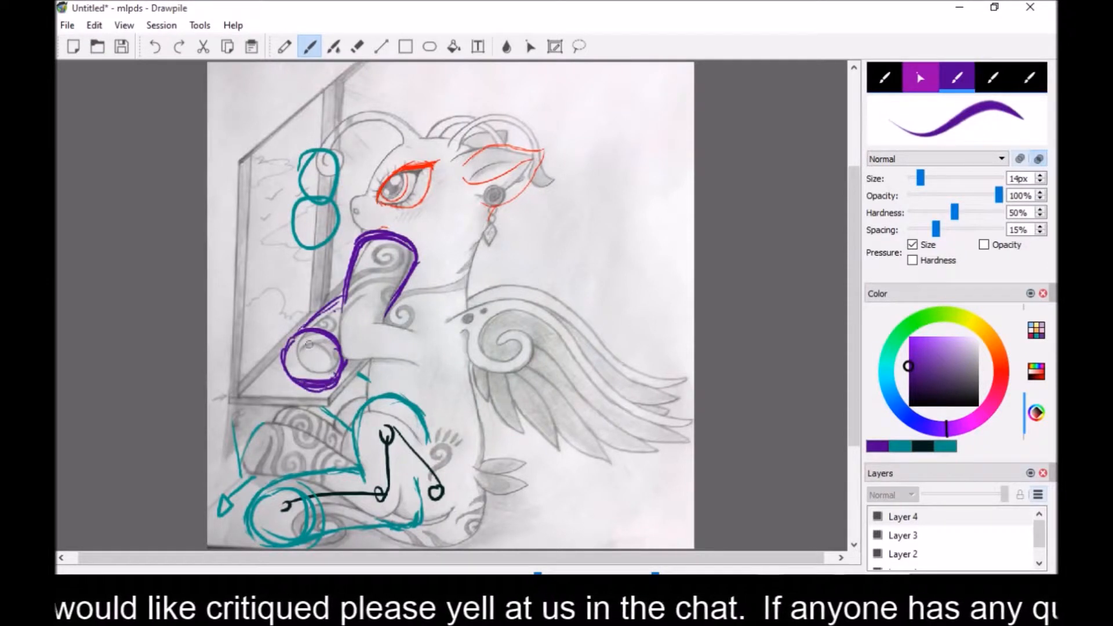
key("e")
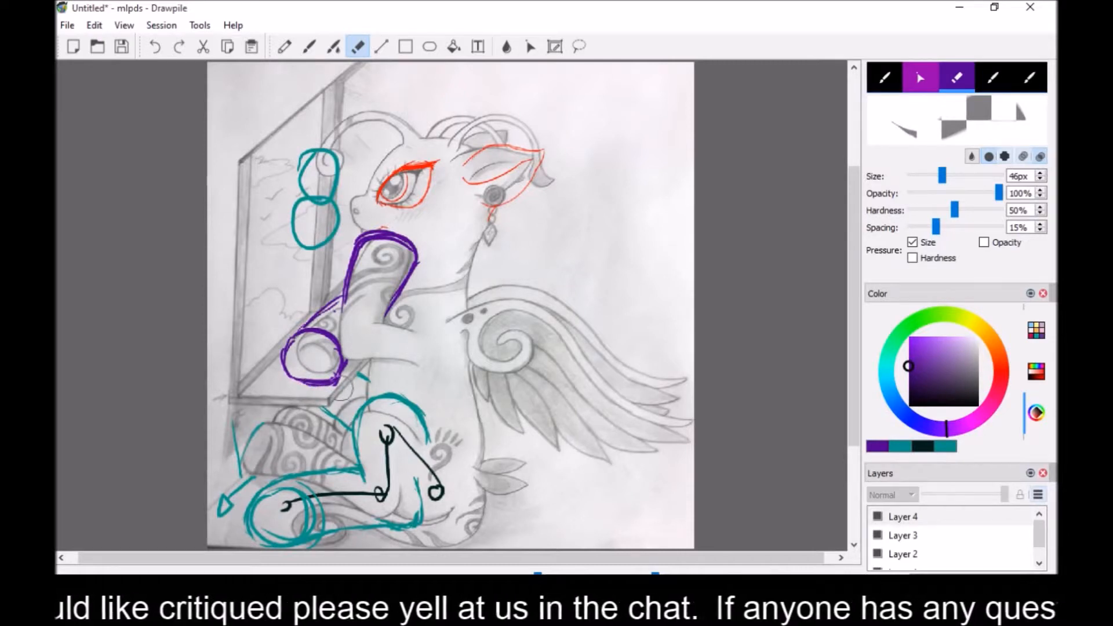
key("b")
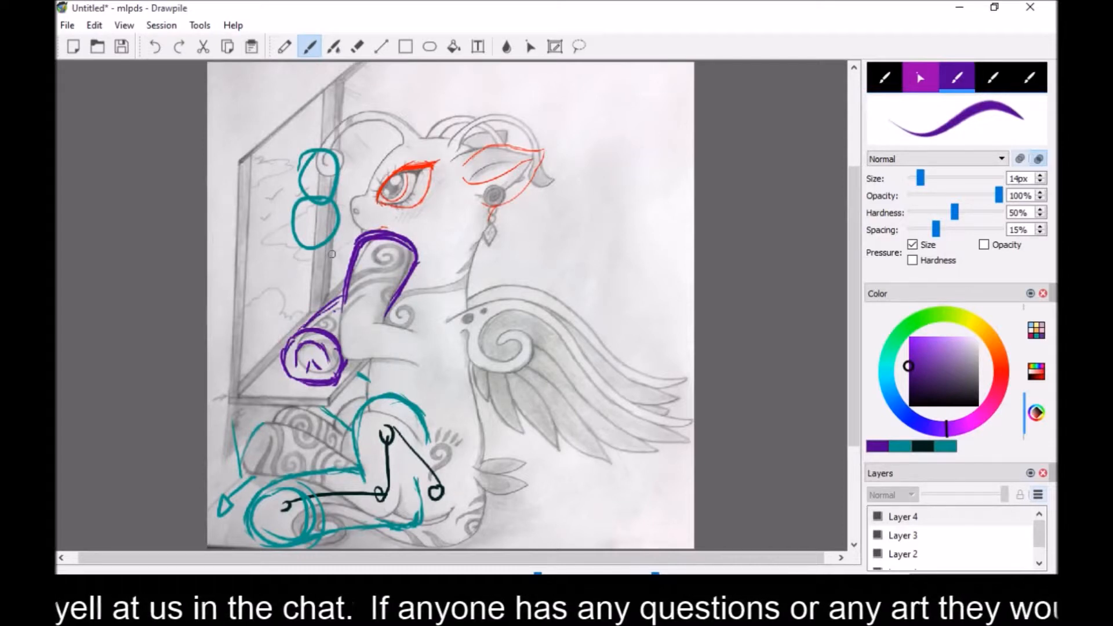
Change the brush colour to a bright pinkish red
left_click_drag(984, 435, 980, 418)
left_click_drag(912, 348, 938, 337)
left_click(996, 390)
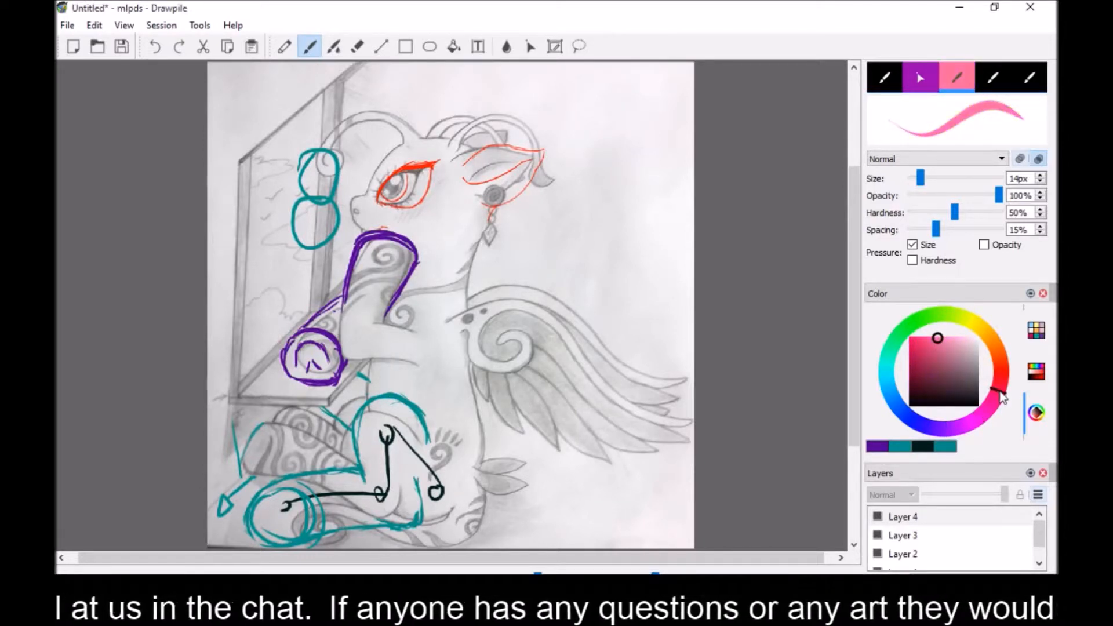
left_click(922, 335)
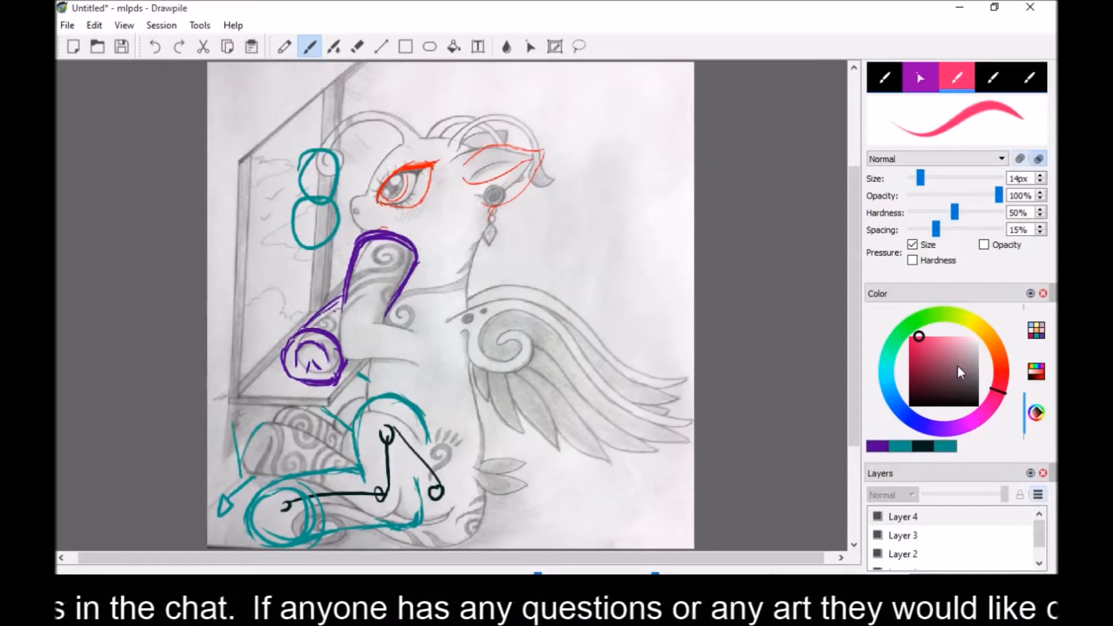
Switch to the smudging brush and lower its opacity to 50%
left_click(334, 46)
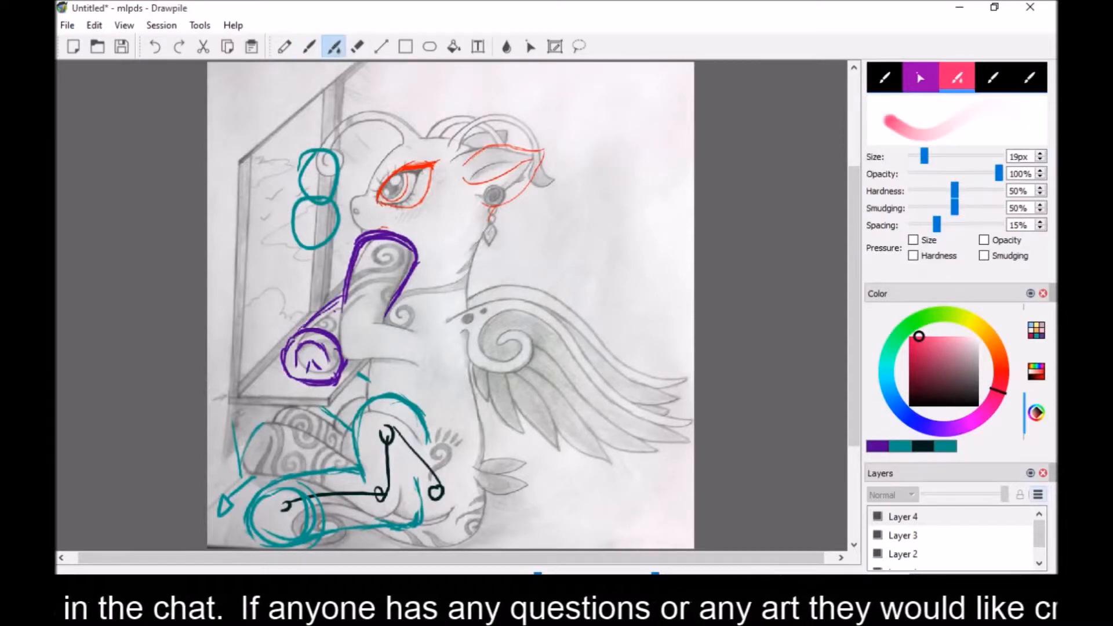
left_click(917, 175)
left_click(917, 174)
left_click(916, 175)
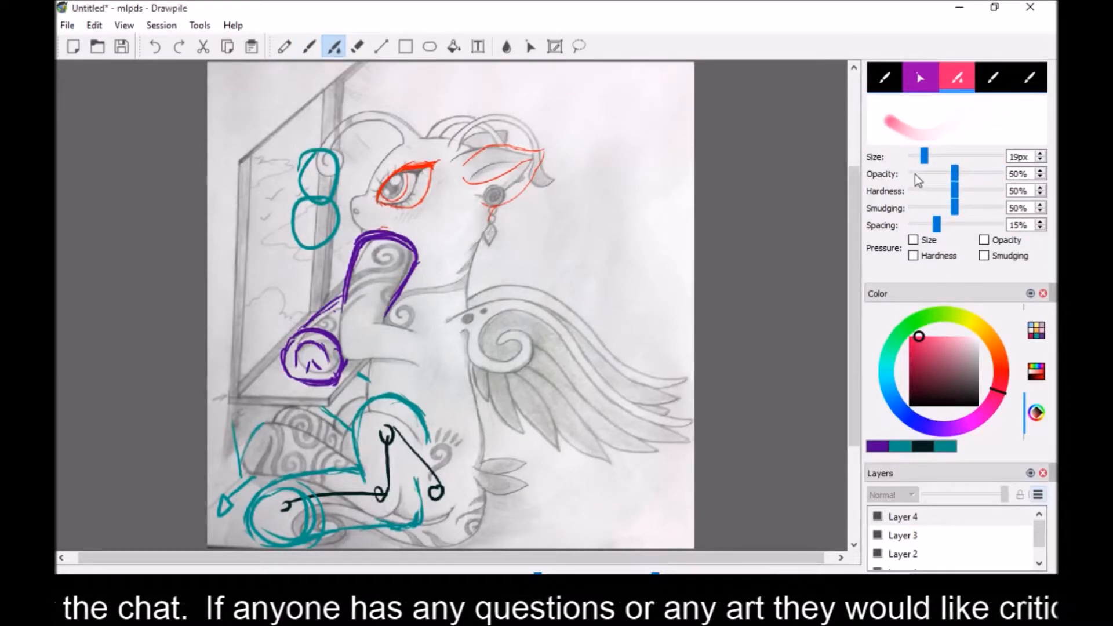
mouse_move(413, 218)
left_mouse_down()
mouse_move(419, 212)
mouse_move(400, 223)
left_mouse_up()
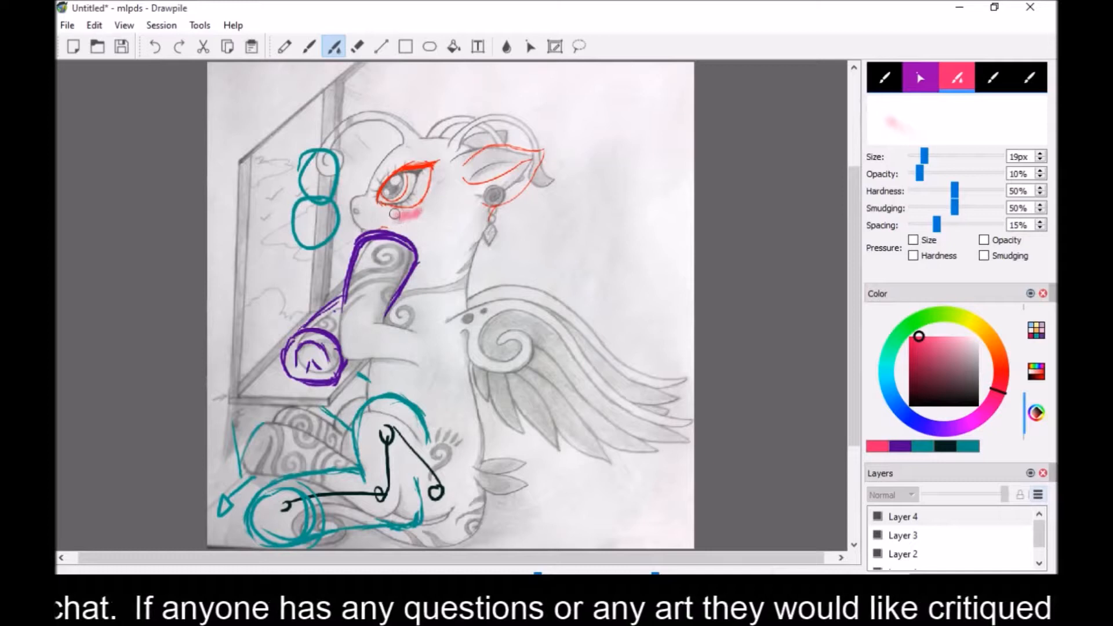
left_click_drag(386, 213, 386, 219)
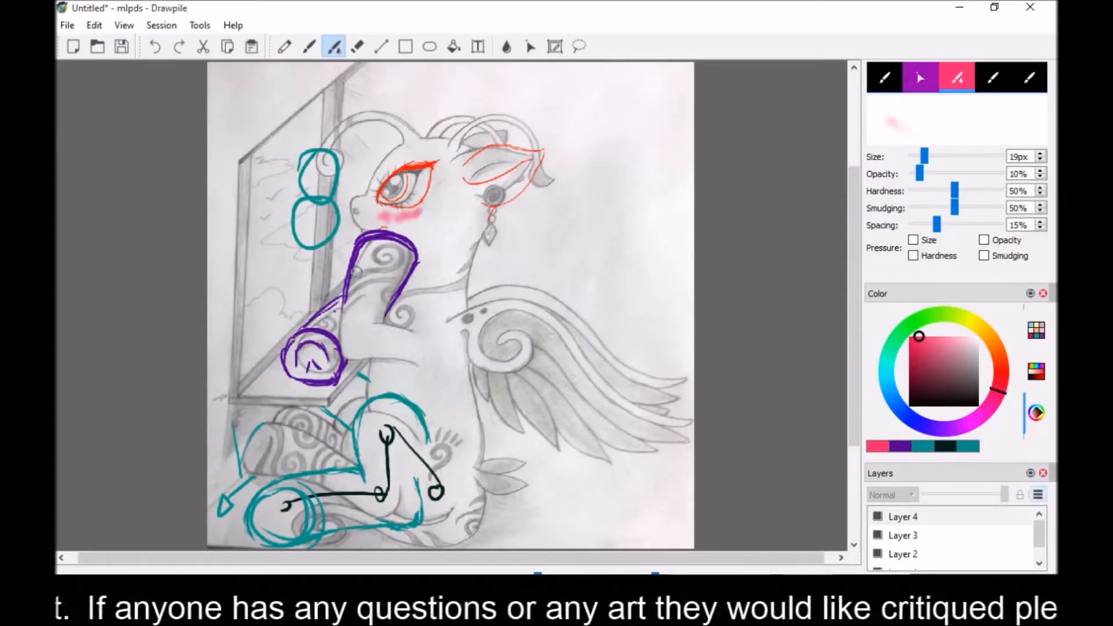
left_click(154, 48)
left_click(153, 48)
left_click(154, 50)
left_click(155, 51)
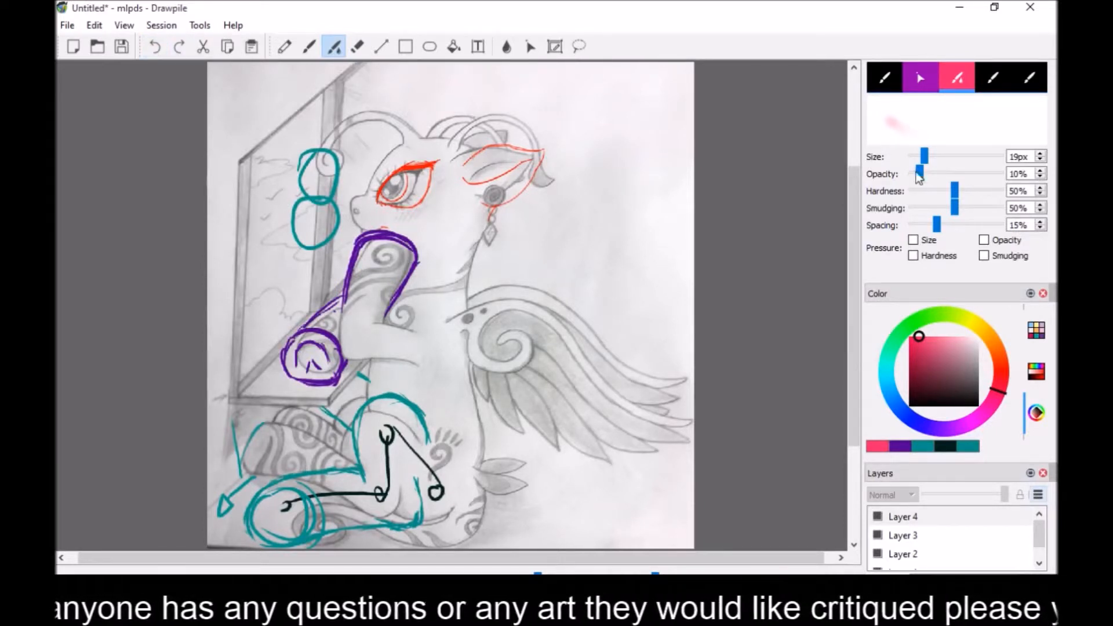
Set the smudging brush to 6% opacity with pressure-controlled size and opacity, and paint a soft pink blush on the cheek below the eye
left_click_drag(917, 174, 914, 175)
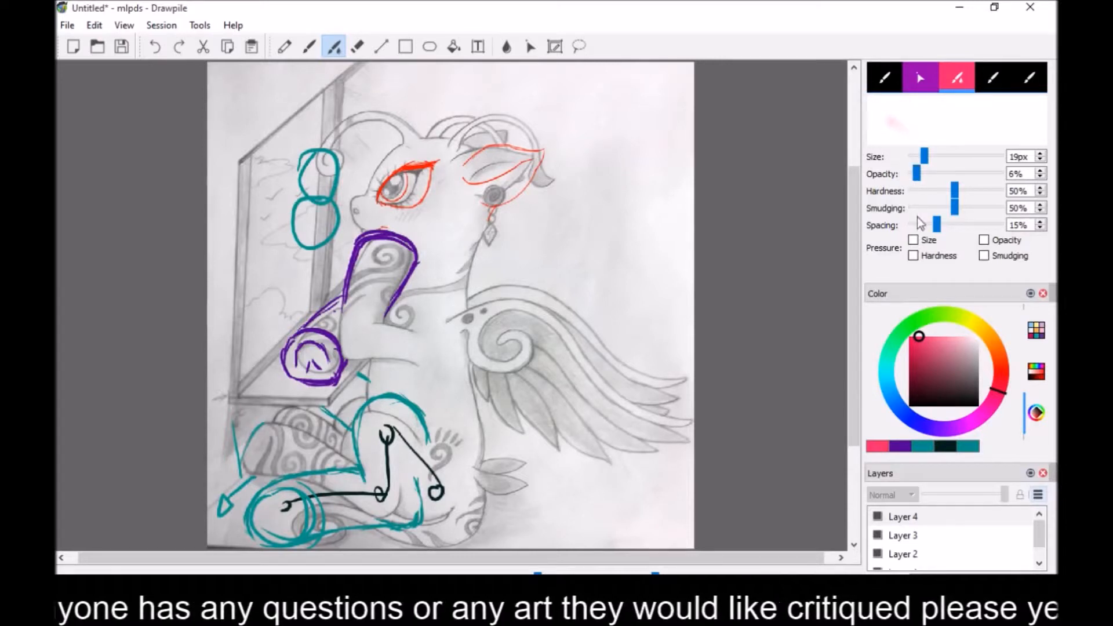
left_click(914, 240)
left_click(986, 240)
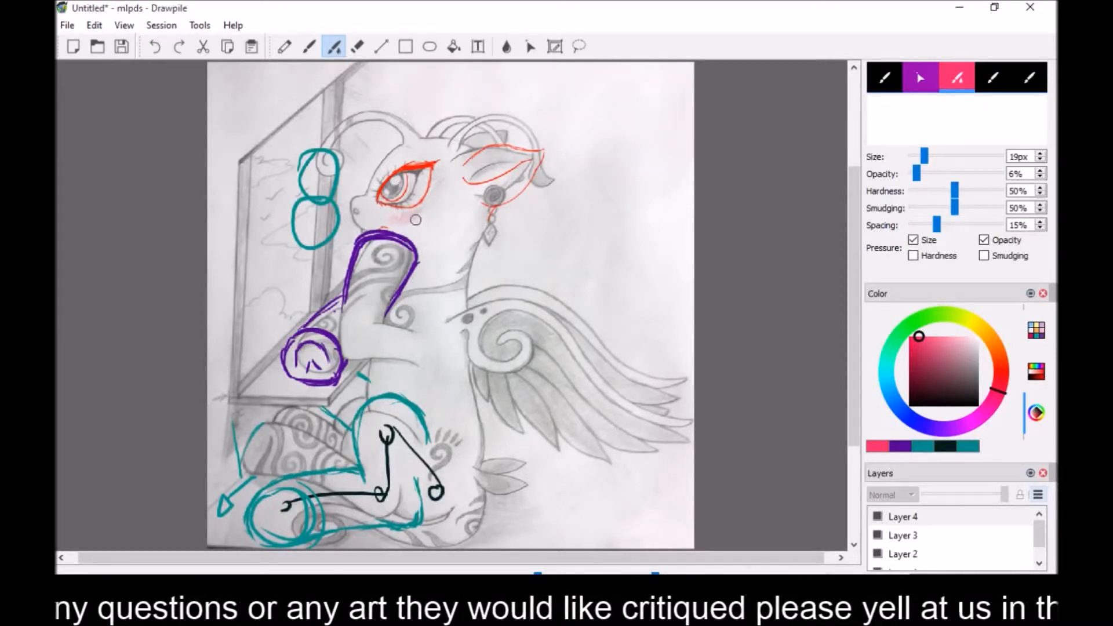
left_click_drag(415, 217, 397, 214)
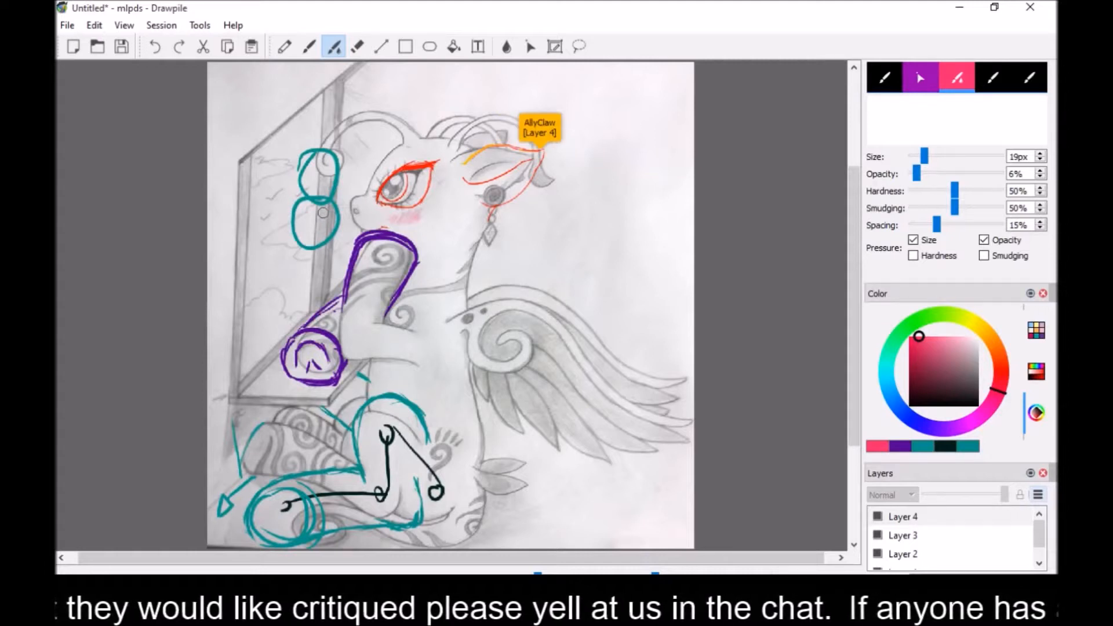
Switch the brush colour to blue and softly shade the pony's lower rump edge and the leaf-shaped tail tips
left_click(899, 408)
left_click(911, 357)
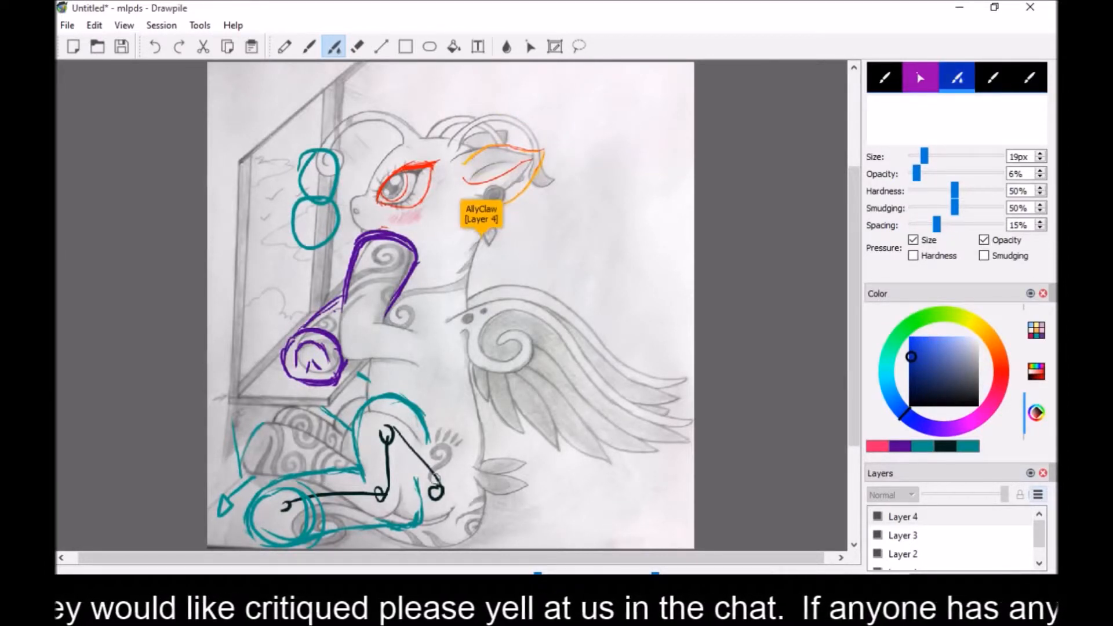
mouse_move(477, 490)
left_mouse_down()
mouse_move(458, 529)
mouse_move(476, 503)
mouse_move(471, 522)
mouse_move(479, 491)
mouse_move(442, 545)
left_mouse_up()
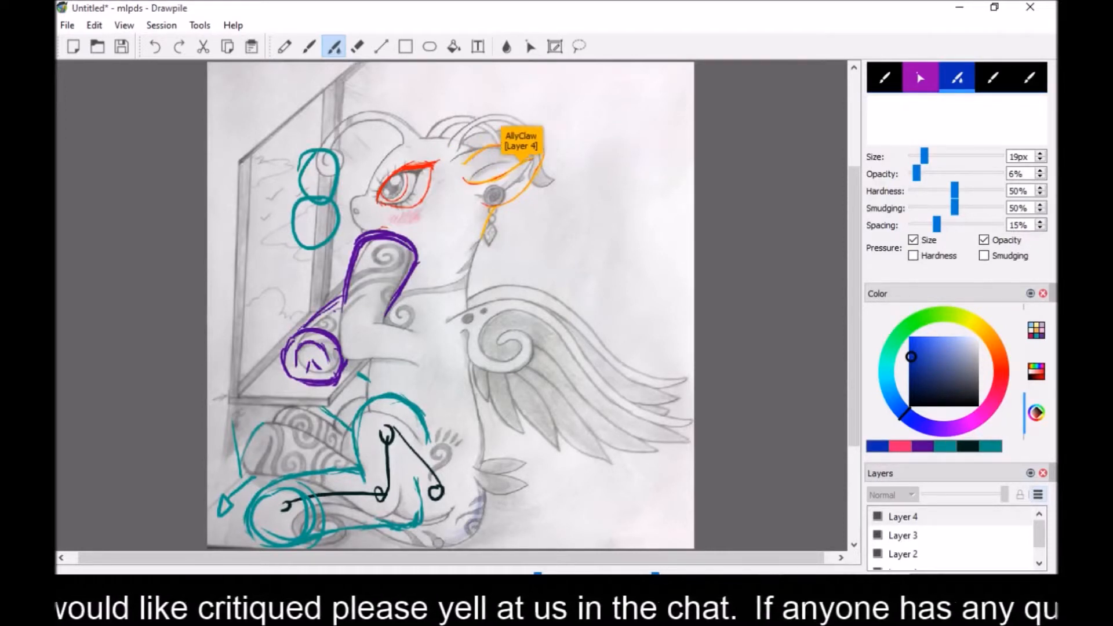
left_click_drag(478, 497, 442, 545)
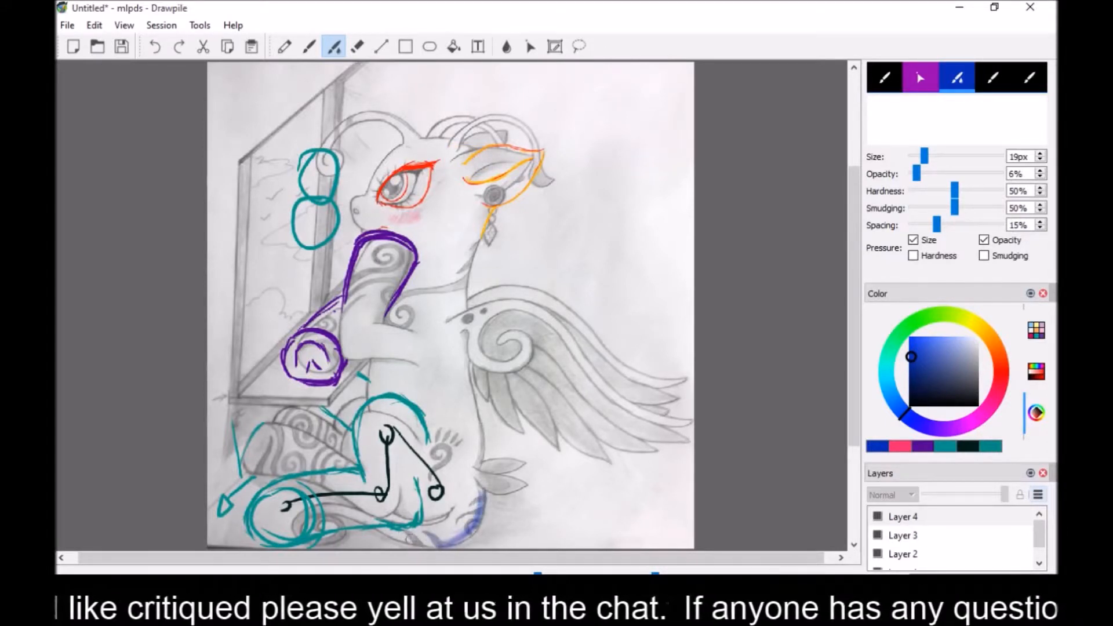
mouse_move(479, 477)
left_mouse_down()
mouse_move(522, 484)
mouse_move(505, 463)
mouse_move(480, 469)
left_mouse_up()
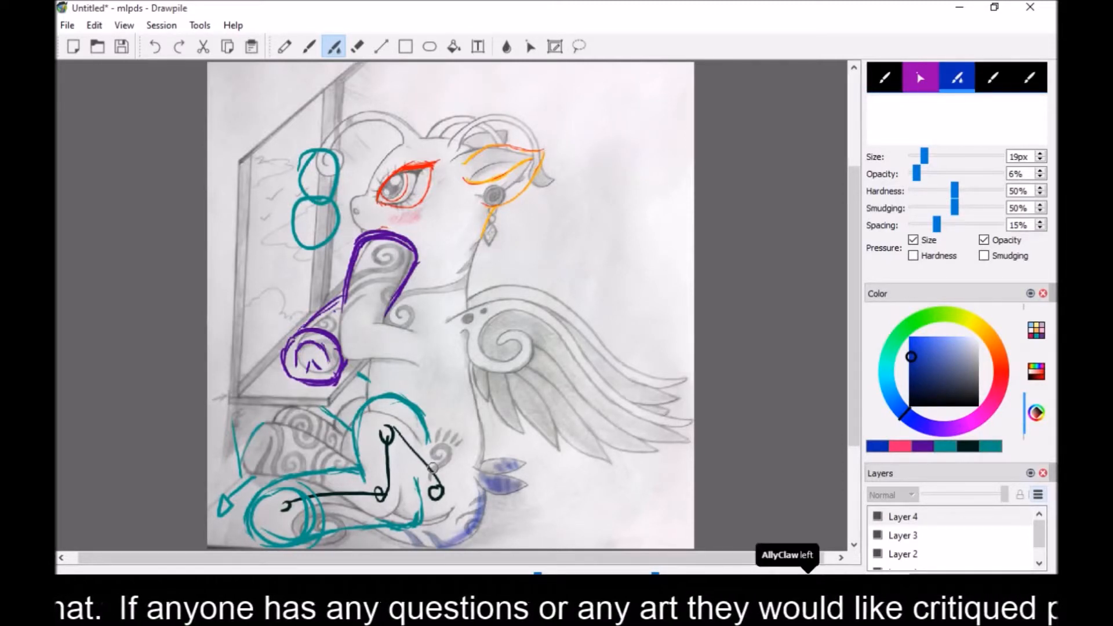
Leave the shared drawing session and close the critiqued pony drawing
left_click(162, 25)
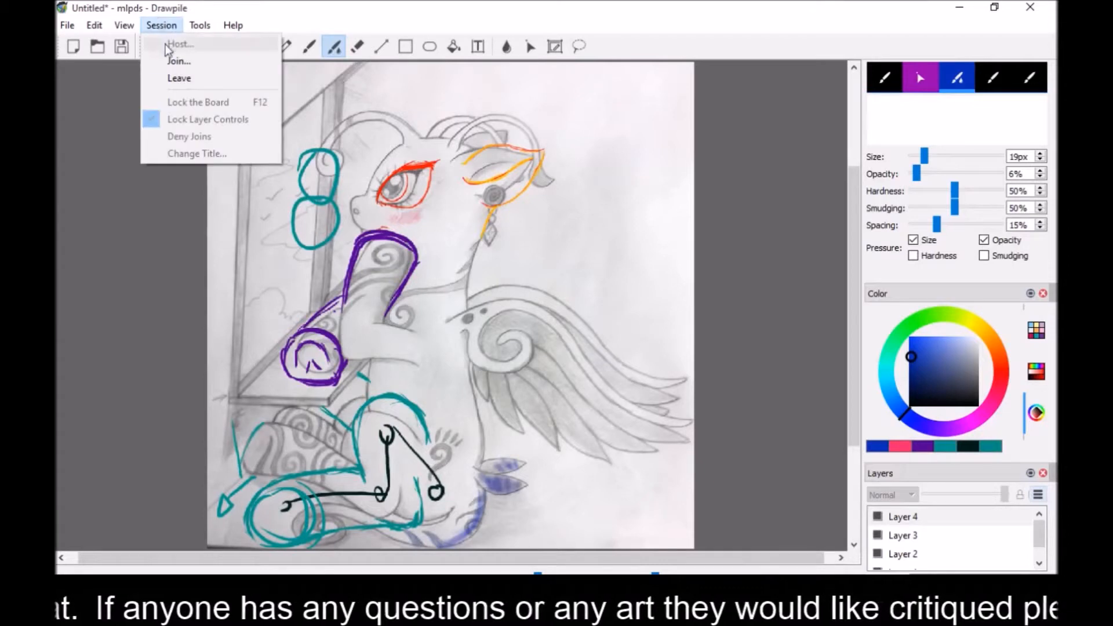
left_click(181, 80)
left_click(534, 320)
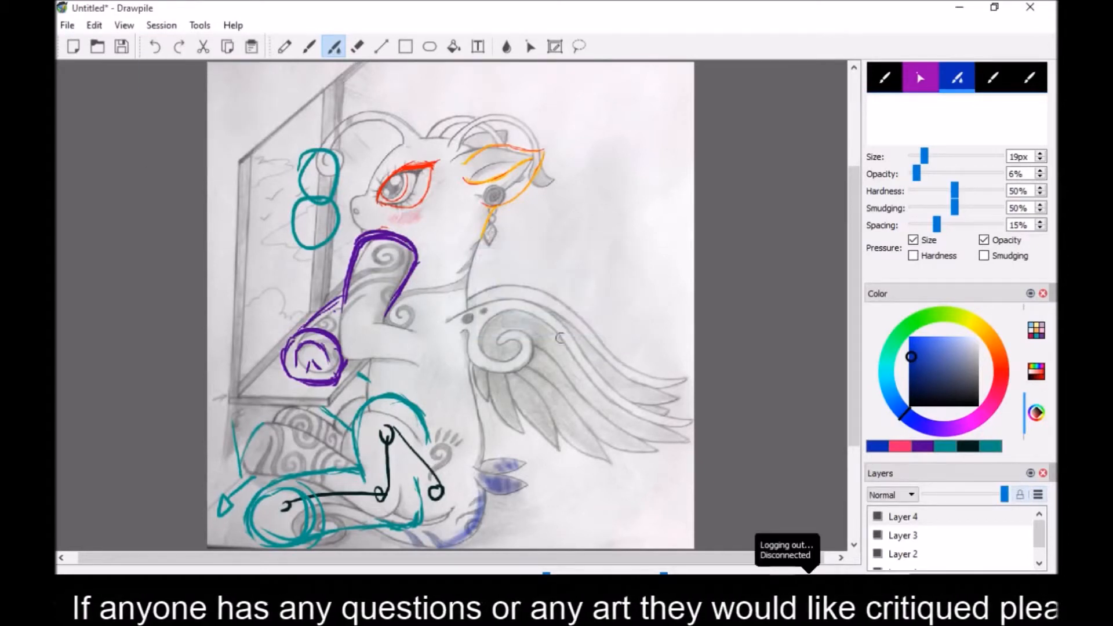
left_click(1031, 6)
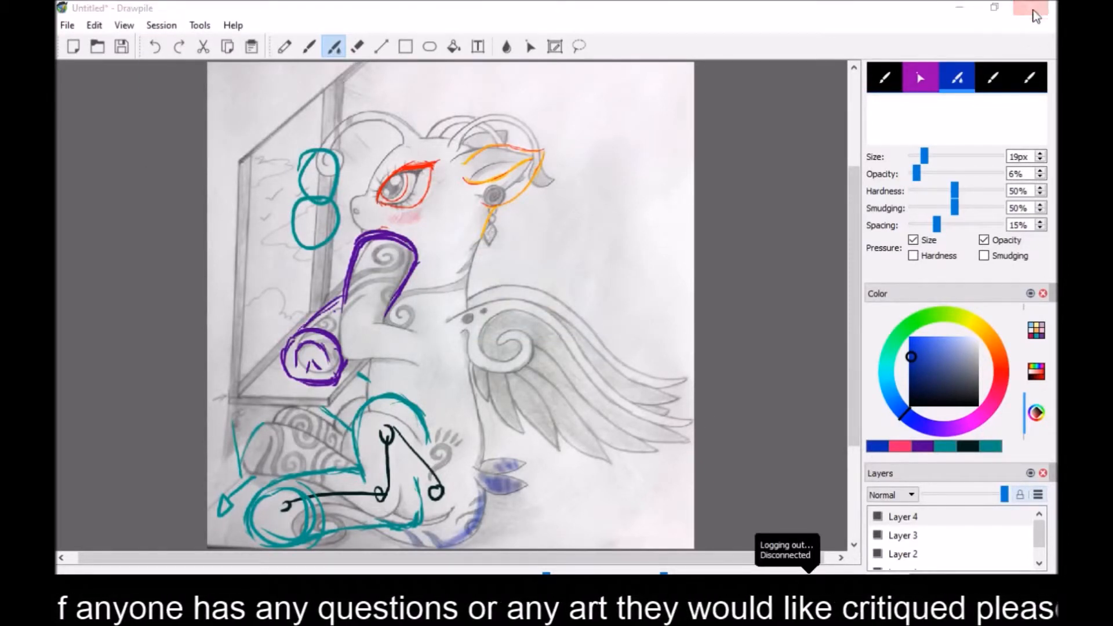
left_click(563, 324)
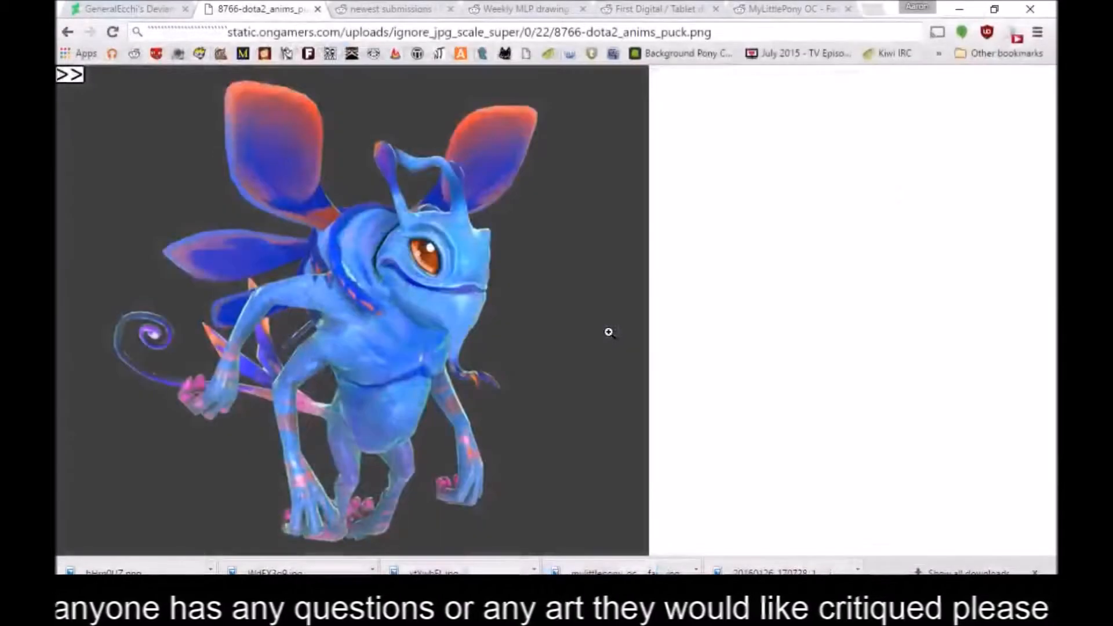
Close the Puck reference image and DeviantArt pages in the browser, and switch back to Drawpile
left_click(318, 9)
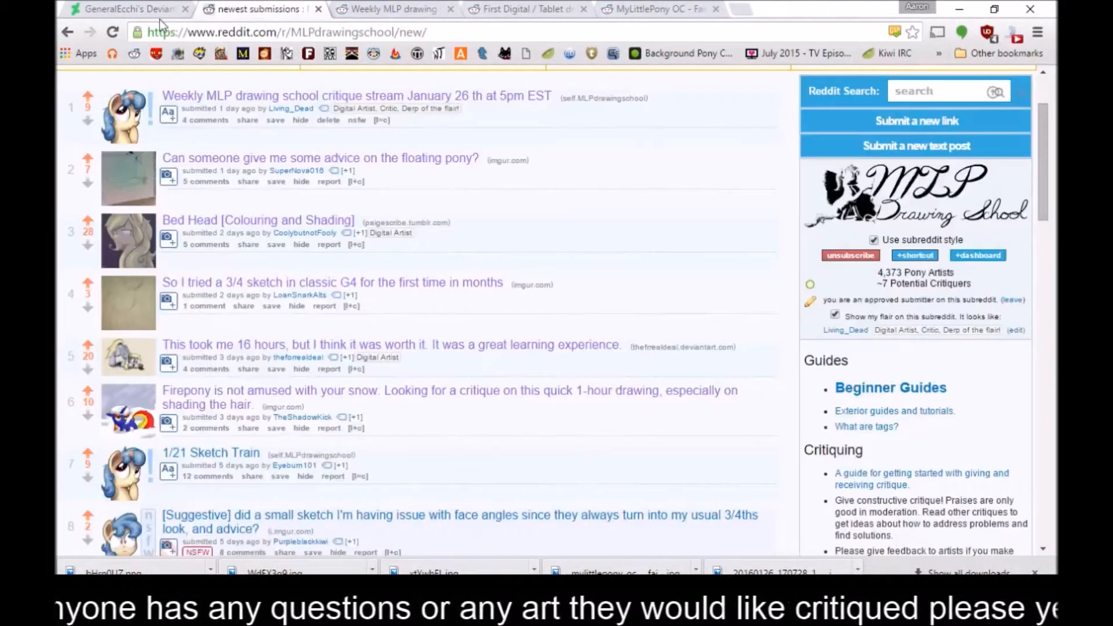
key("ctrl+w")
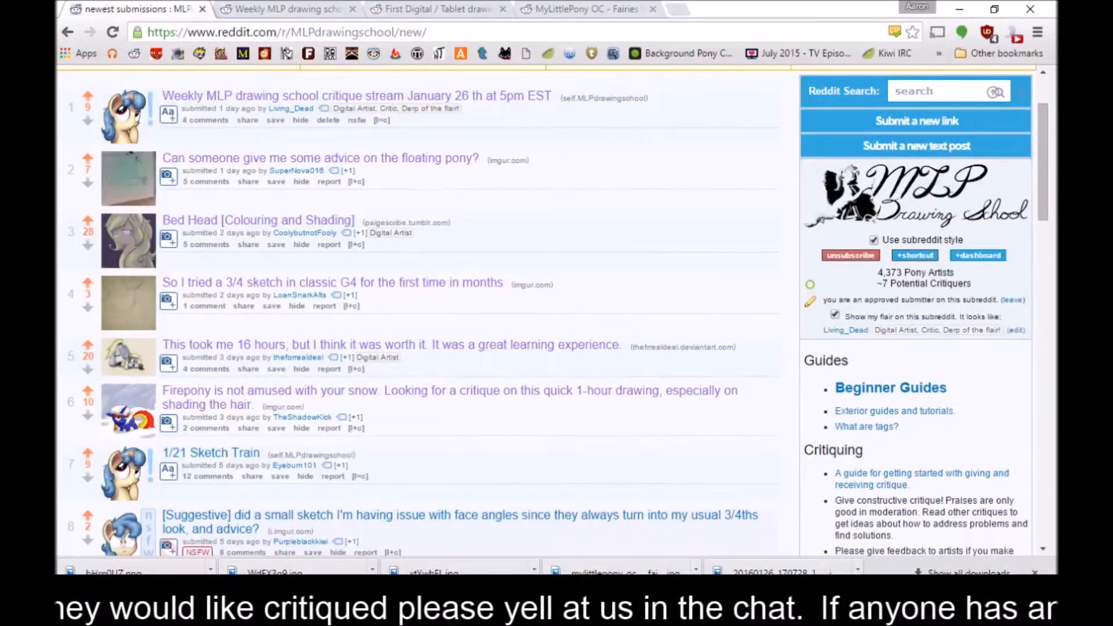
key("alt+Tab")
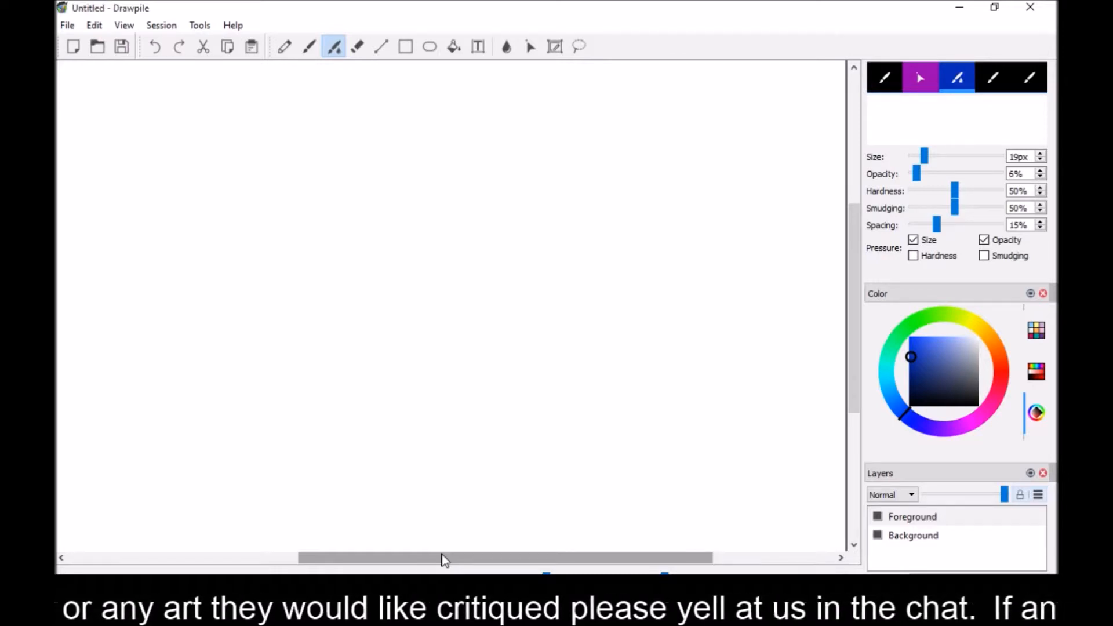
left_click(67, 24)
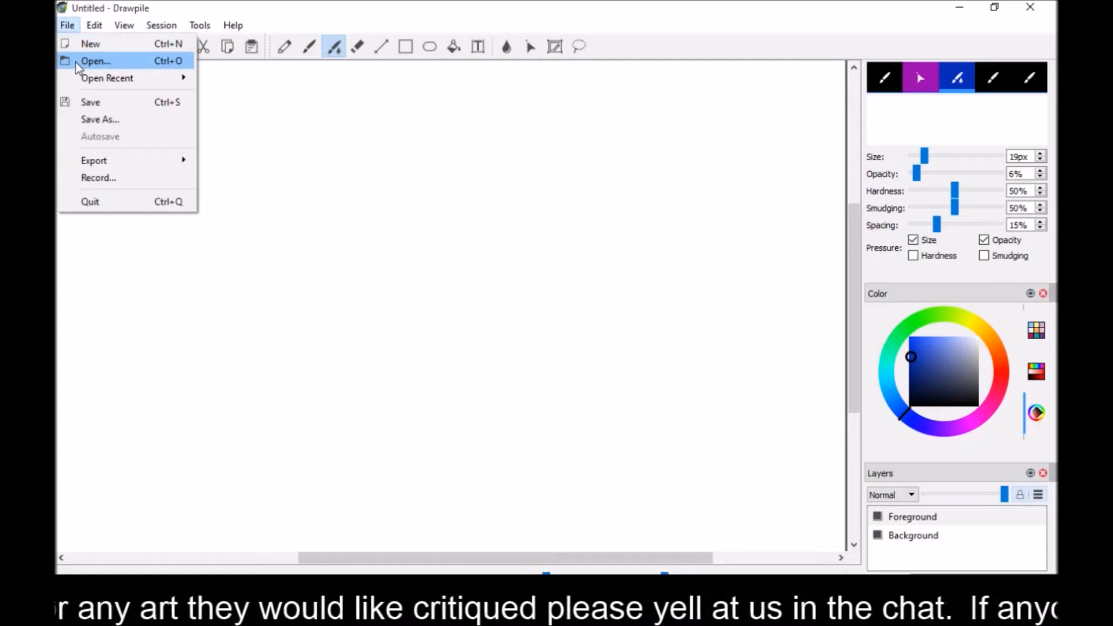
left_click(75, 62)
scroll(481, 232, "down", 5)
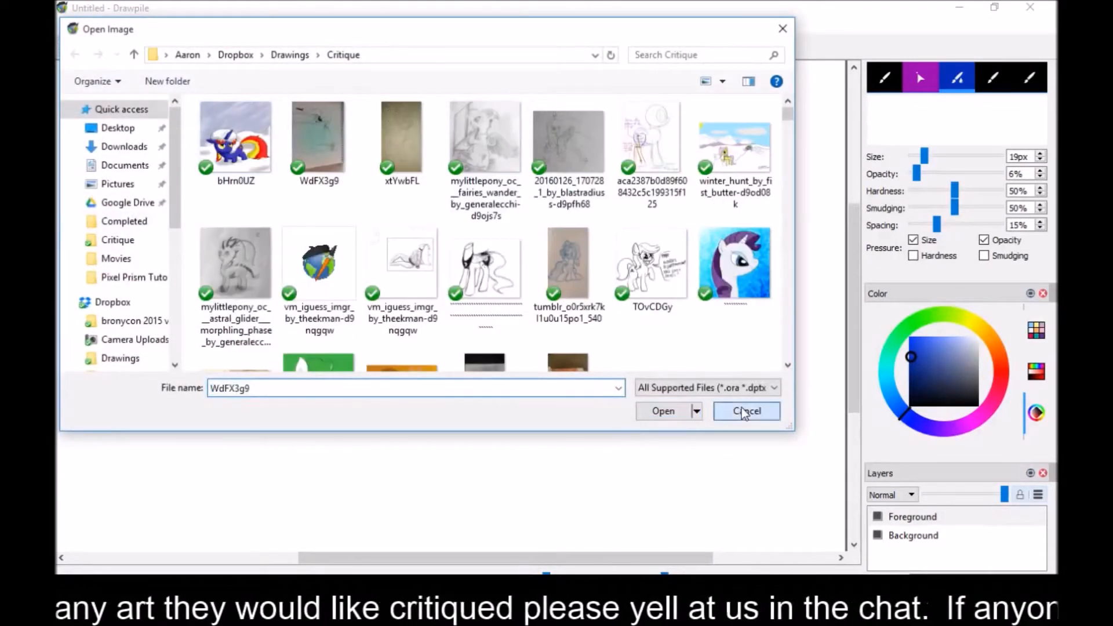
left_click(744, 409)
Join the shared drawing session at the prefilled host address with the prefilled username
left_click(155, 27)
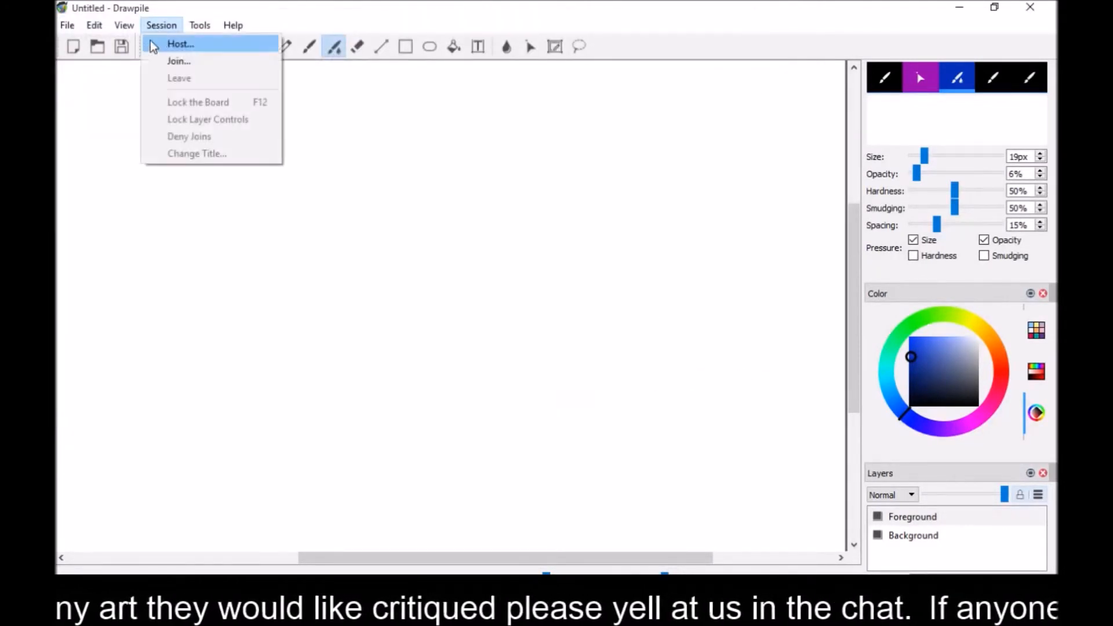
left_click(172, 61)
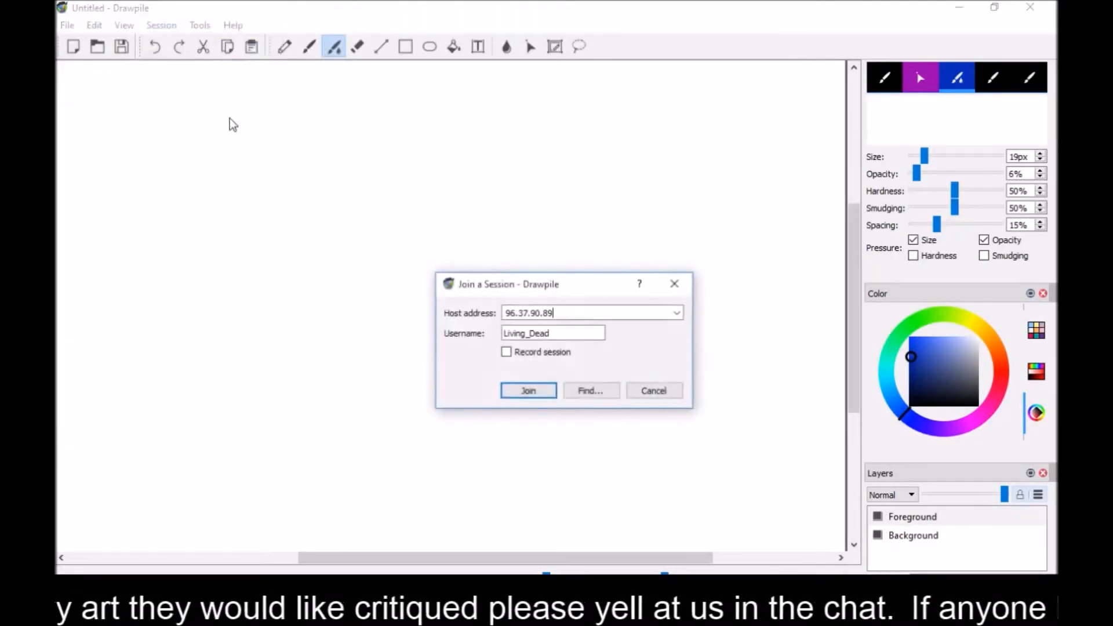
left_click(522, 391)
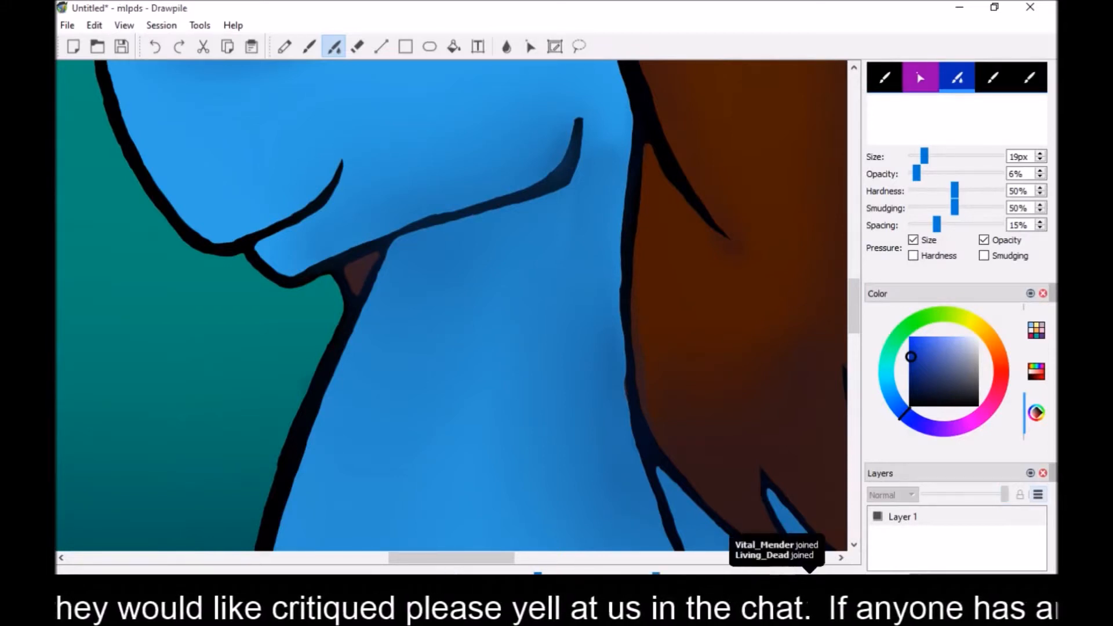
Add three new layers above the blue pony drawing, switch to the regular brush and make the uppermost layer active
scroll(452, 306, "down", 6)
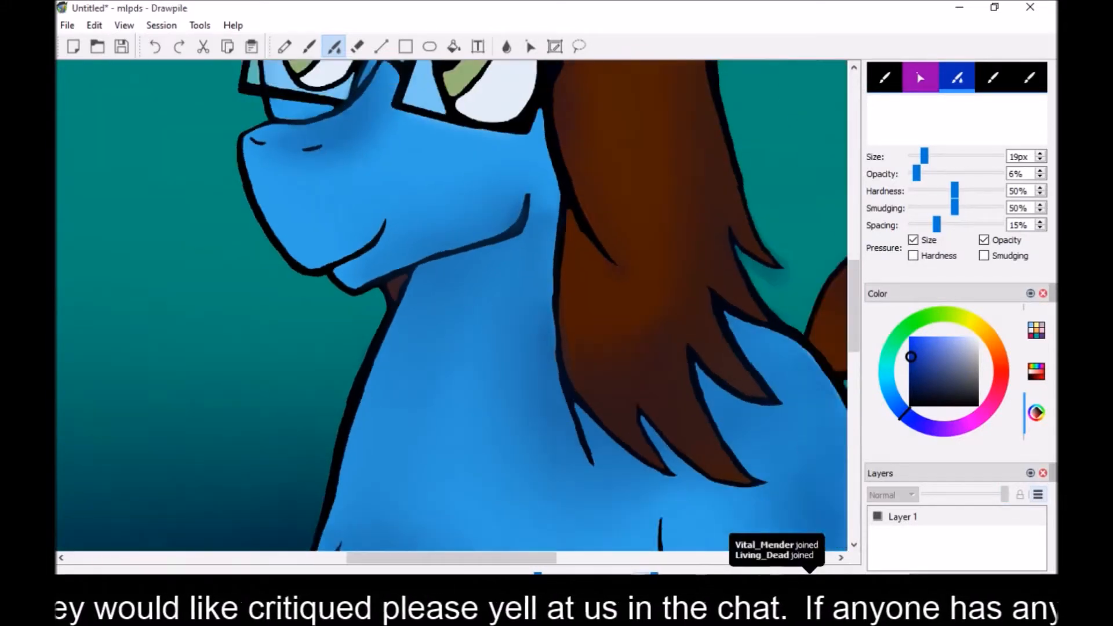
scroll(452, 305, "down", 3)
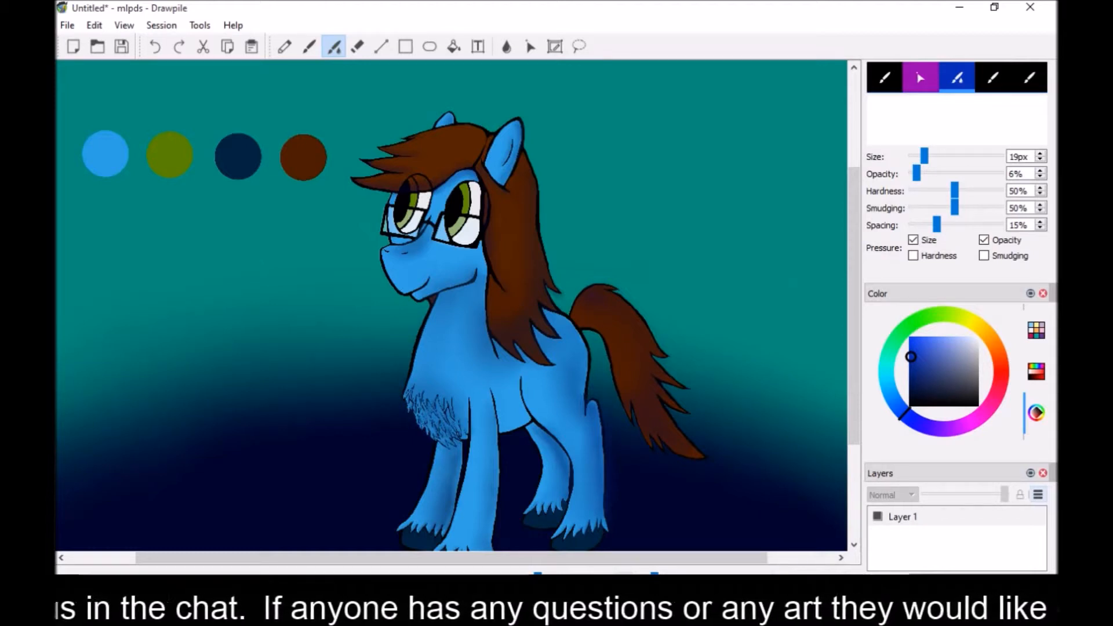
left_click_drag(850, 414, 850, 434)
left_click_drag(460, 560, 478, 560)
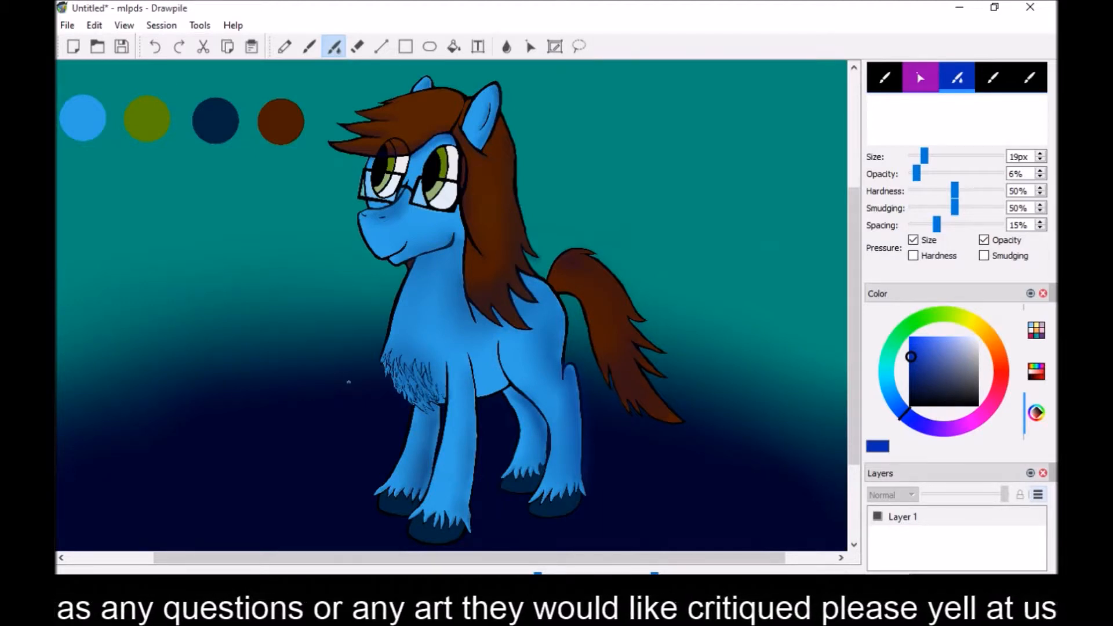
key("ctrl+shift+n")
key("ctrl+shift+n")
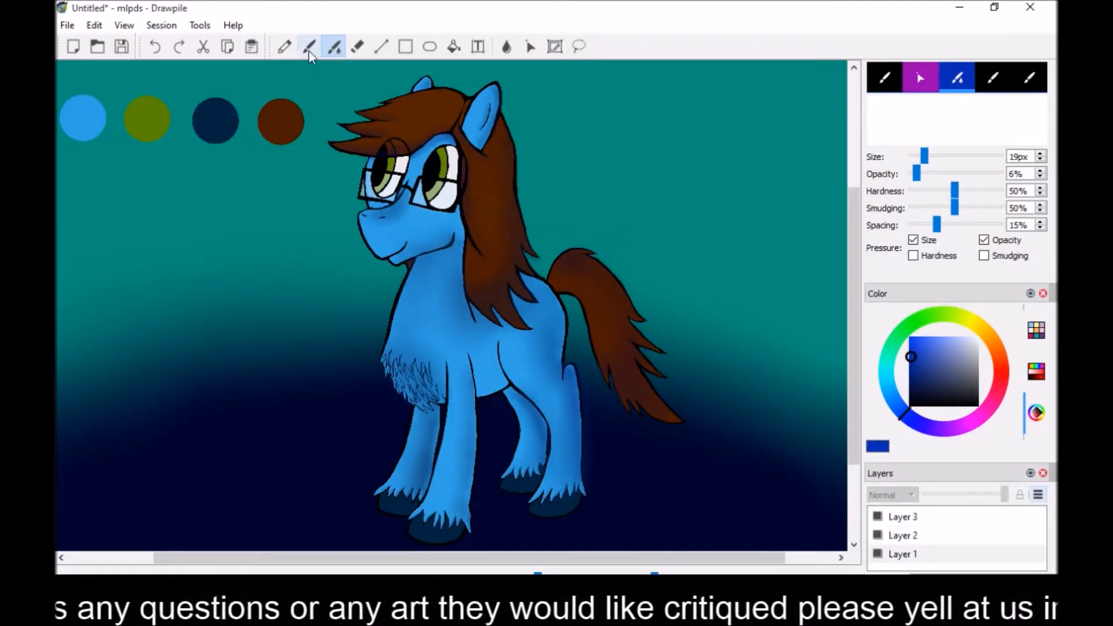
left_click(309, 47)
key("ctrl+shift+n")
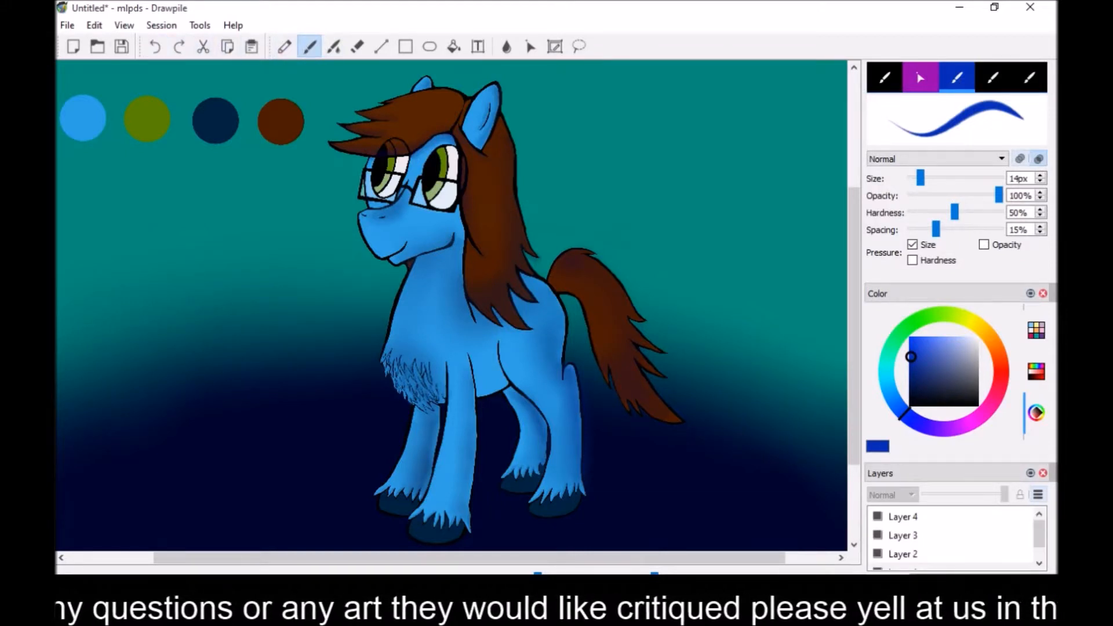
left_click(906, 517)
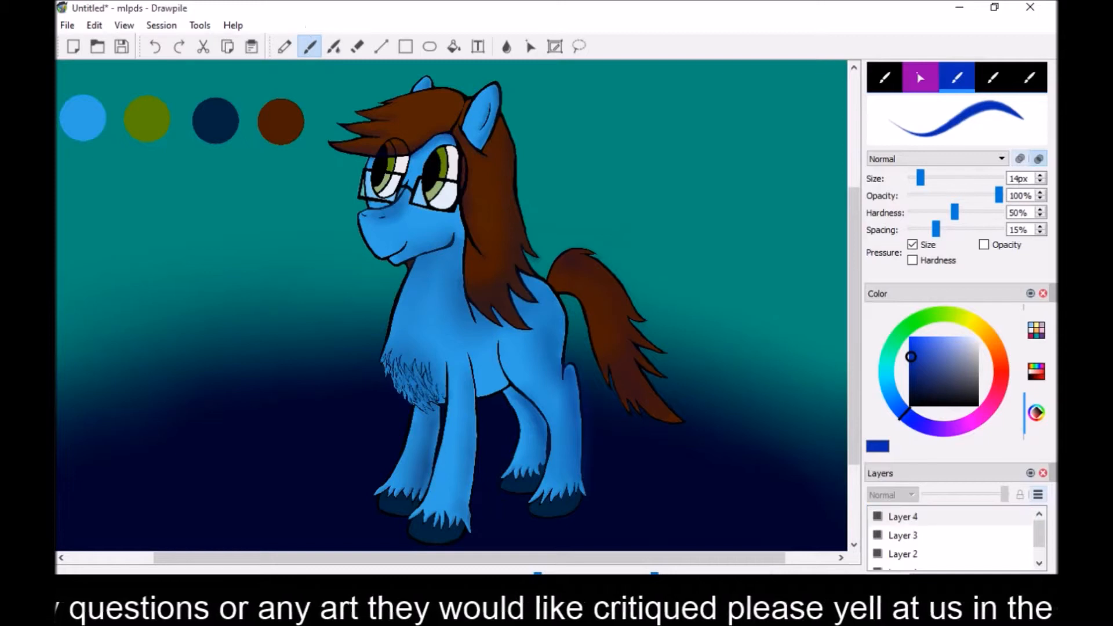
mouse_move(423, 280)
left_mouse_down()
mouse_move(463, 284)
mouse_move(497, 343)
left_mouse_up()
left_click_drag(432, 319, 429, 323)
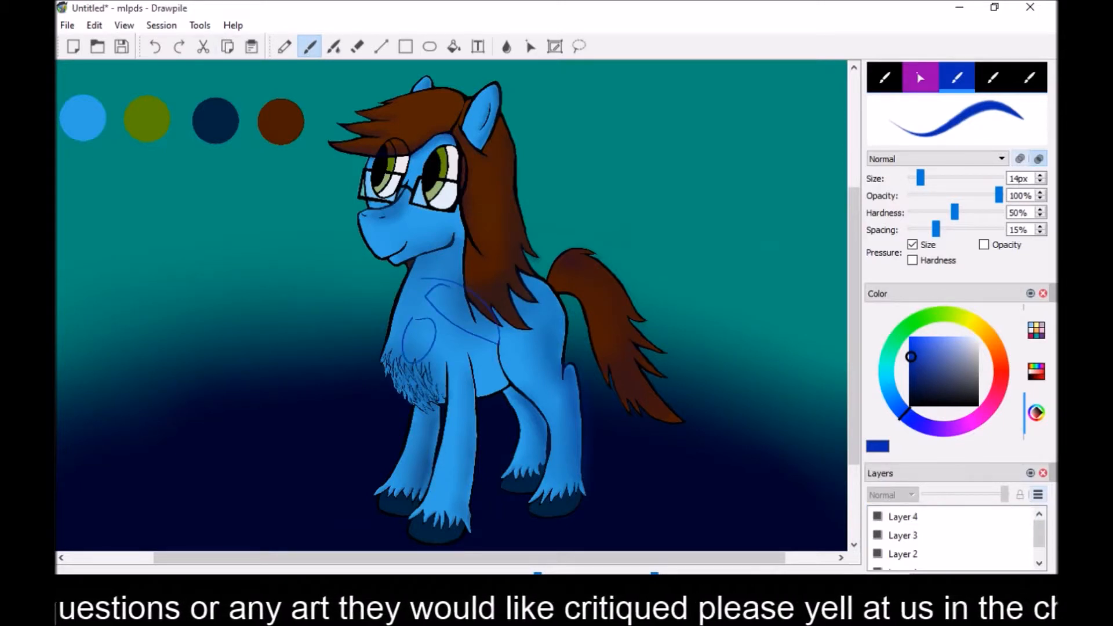
left_click(156, 48)
left_click(155, 48)
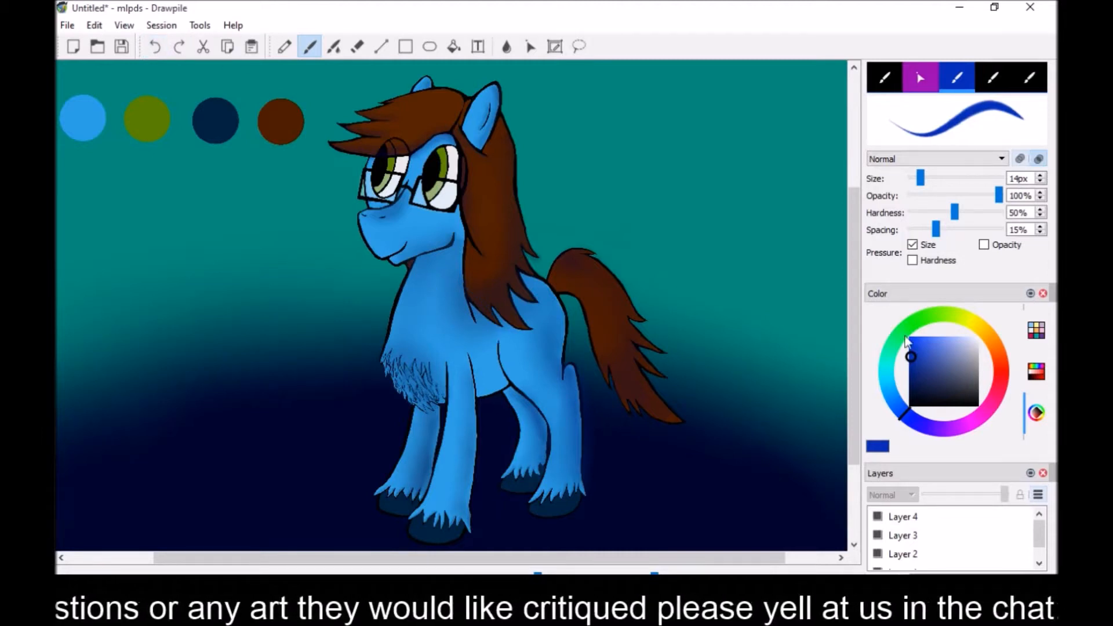
Change the brush colour to green for marking up the blue pony
left_click(906, 337)
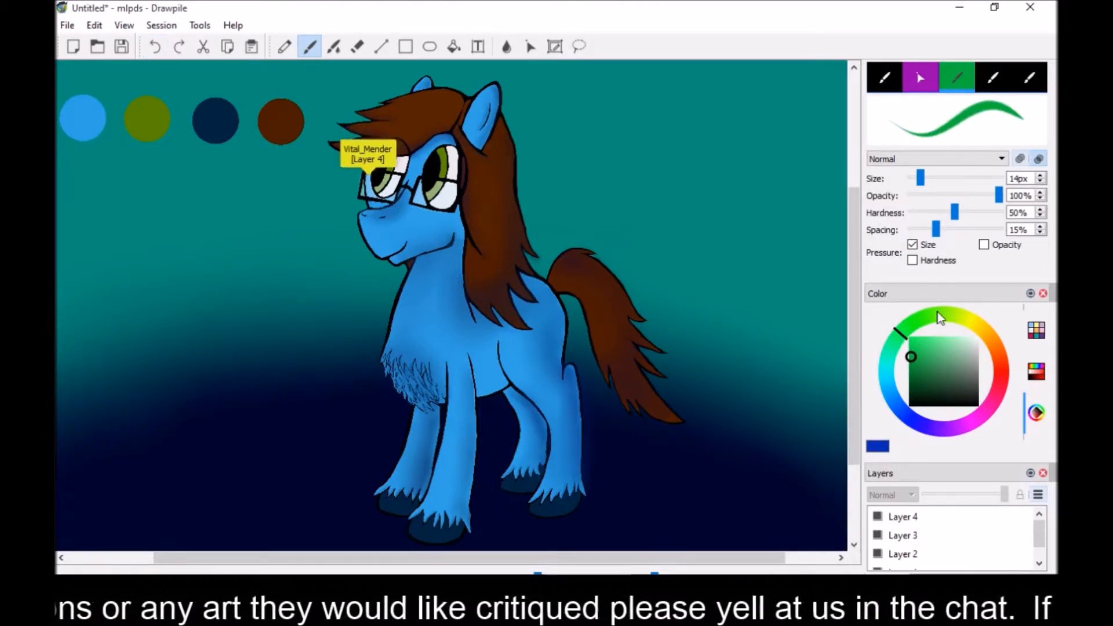
mouse_move(538, 574)
left_mouse_down()
mouse_move(529, 574)
mouse_move(565, 574)
left_mouse_up()
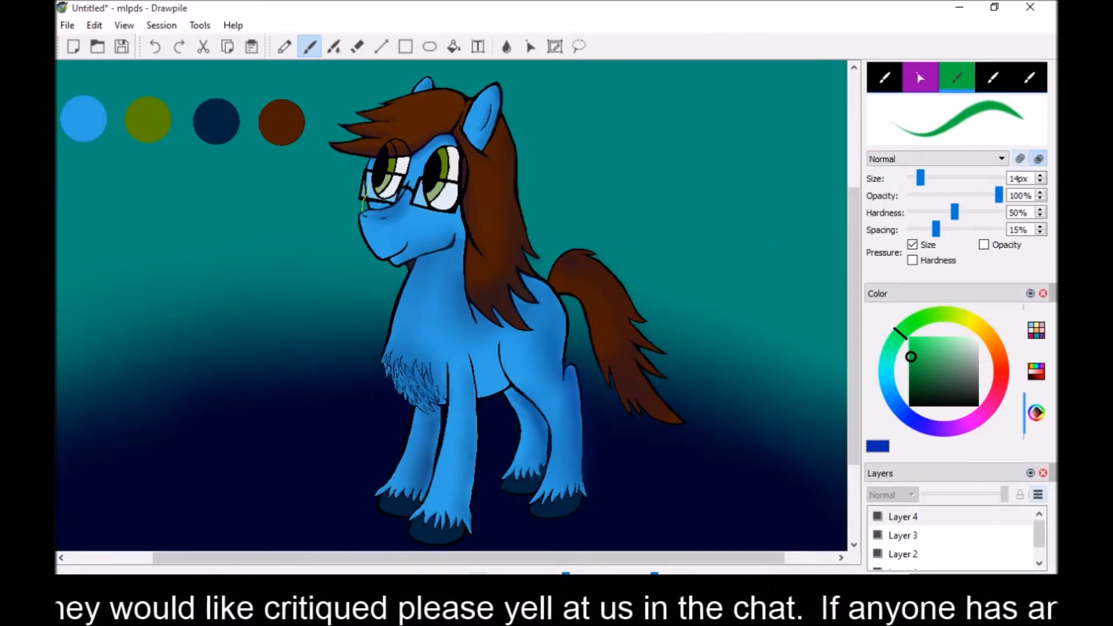
scroll(458, 312, "down", 5)
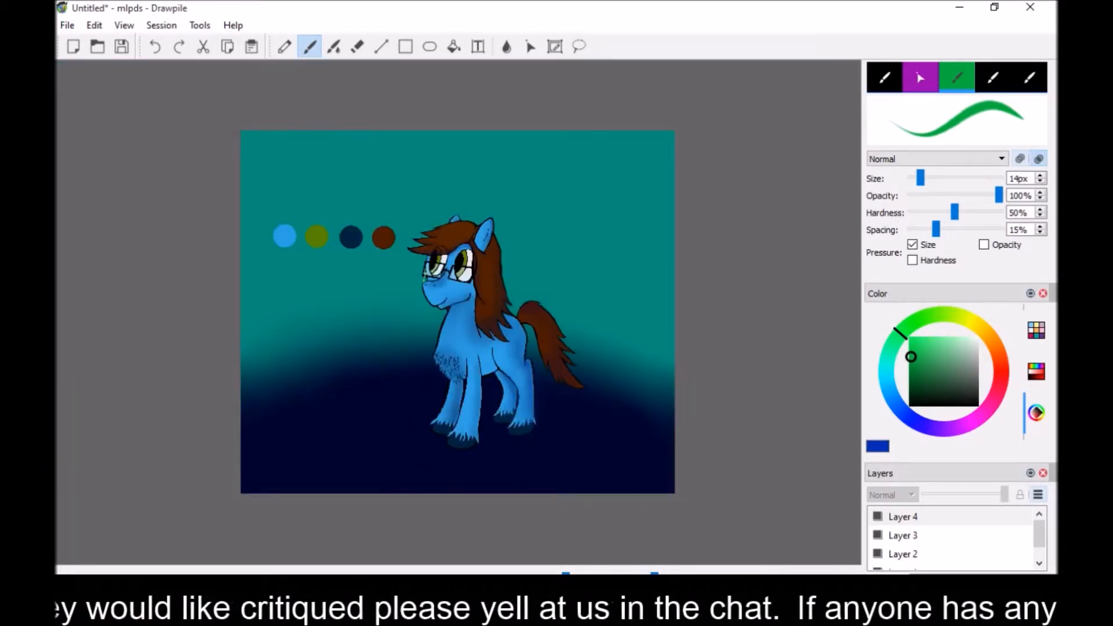
scroll(458, 312, "up", 5)
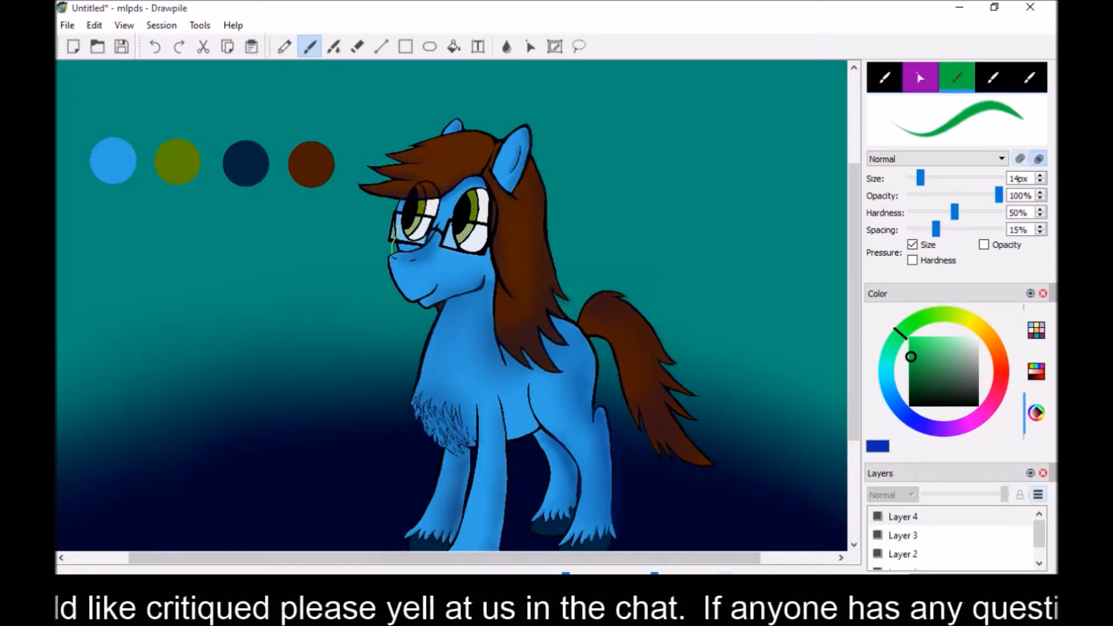
scroll(452, 306, "up", 1)
mouse_move(851, 384)
left_mouse_down()
mouse_move(847, 436)
mouse_move(851, 384)
left_mouse_up()
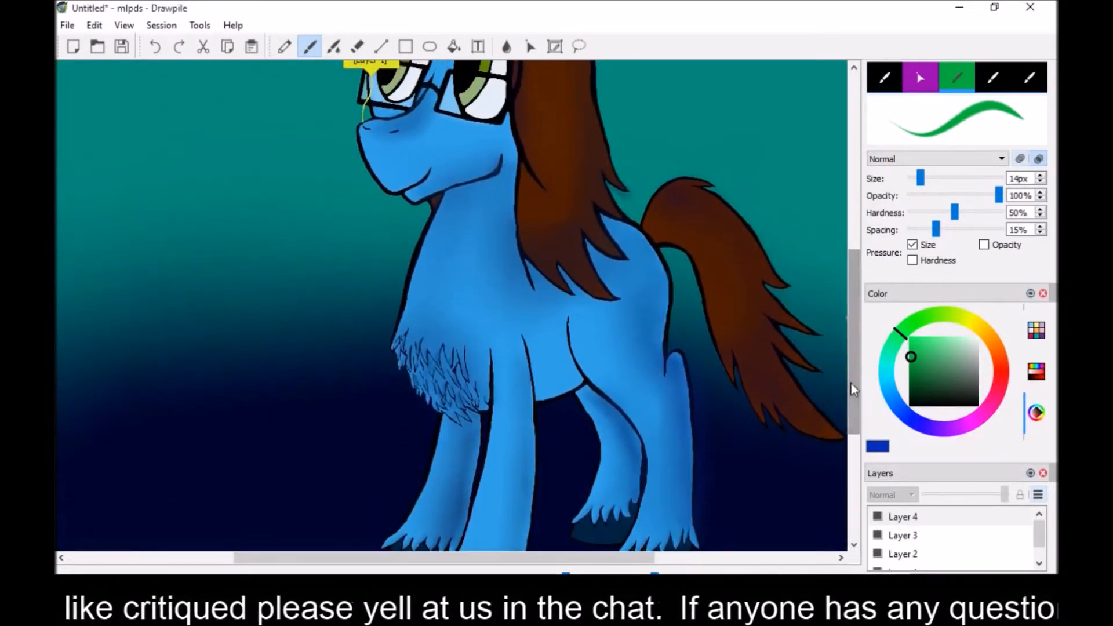
Set the brush size to 28 px and draw green construction circles over the blue pony's chest and hindquarters
left_click_drag(921, 178, 930, 179)
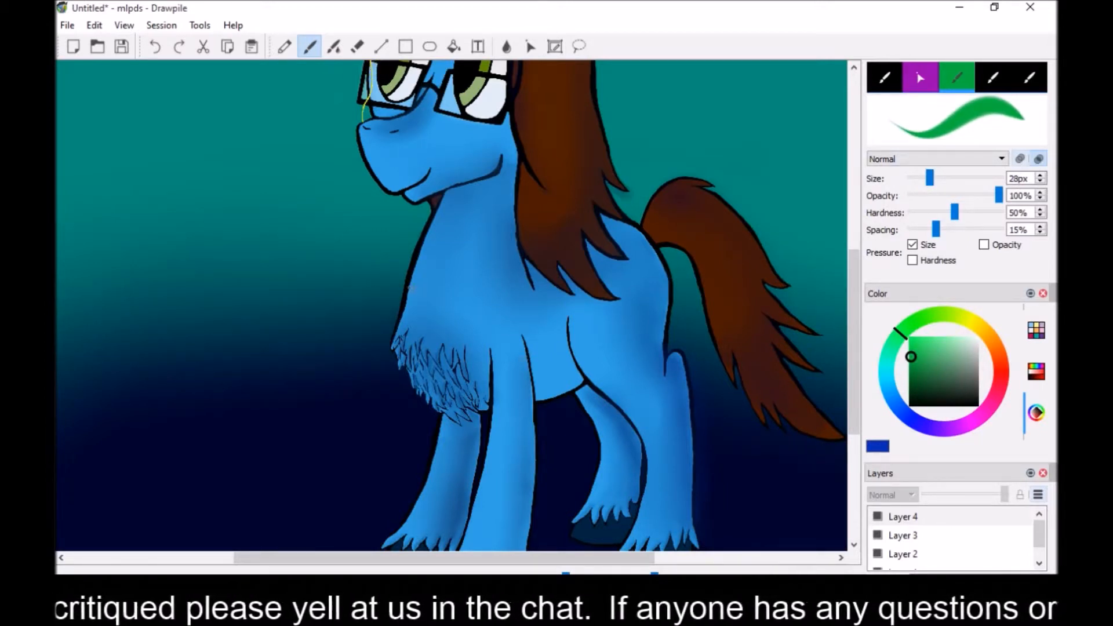
mouse_move(409, 277)
left_mouse_down()
mouse_move(528, 273)
mouse_move(464, 416)
mouse_move(405, 363)
left_mouse_up()
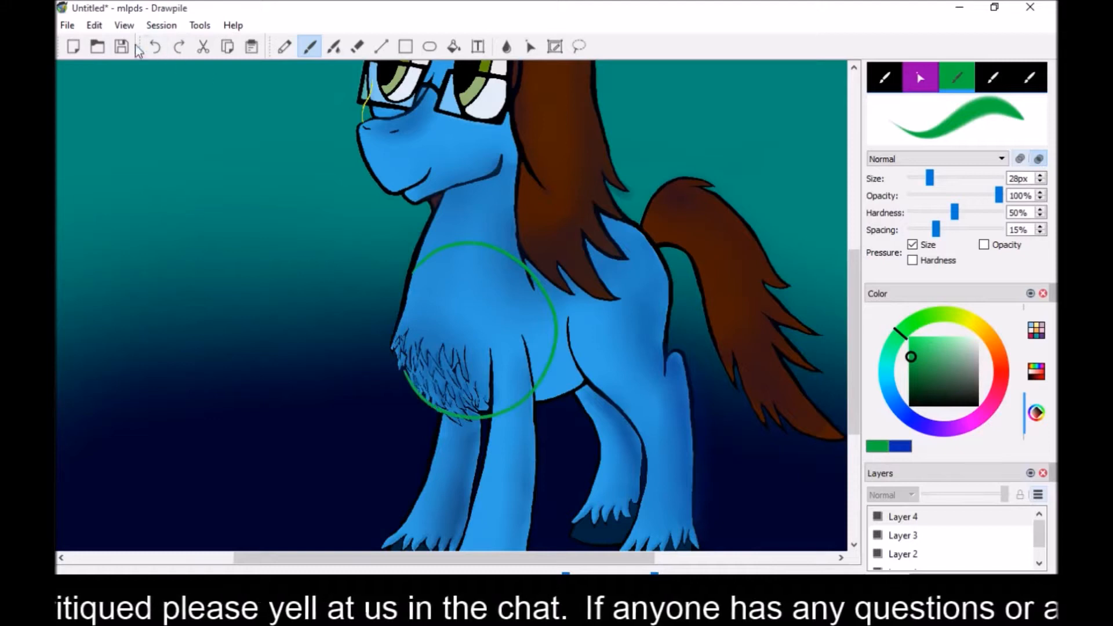
left_click(155, 46)
scroll(842, 226, "up", 3)
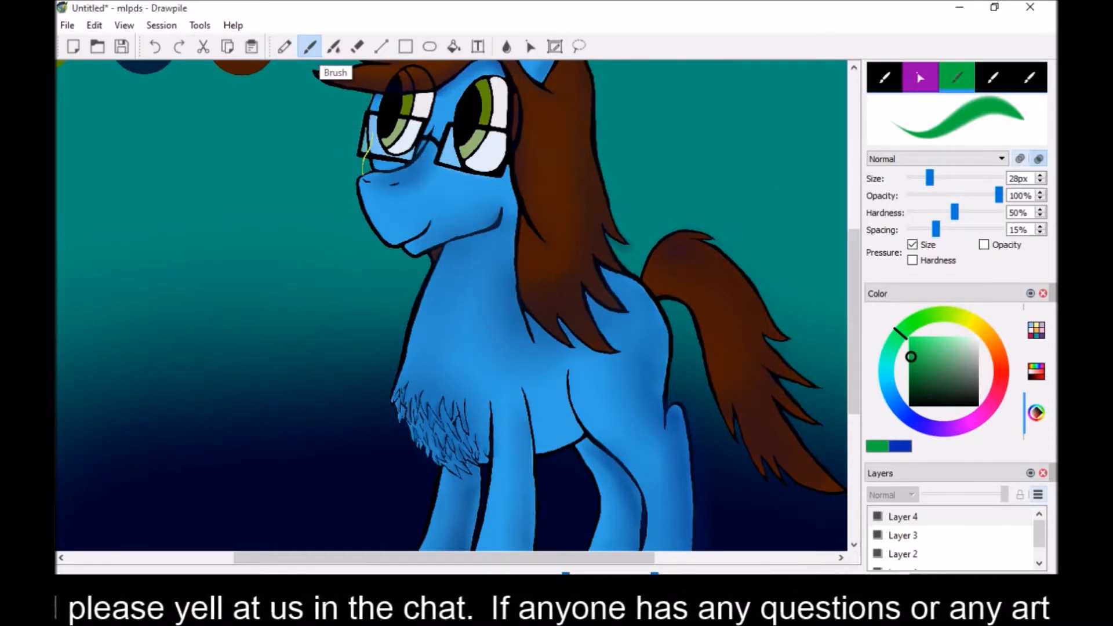
mouse_move(530, 334)
left_mouse_down()
mouse_move(499, 463)
mouse_move(533, 335)
mouse_move(650, 415)
mouse_move(519, 348)
mouse_move(542, 299)
mouse_move(613, 424)
left_mouse_up()
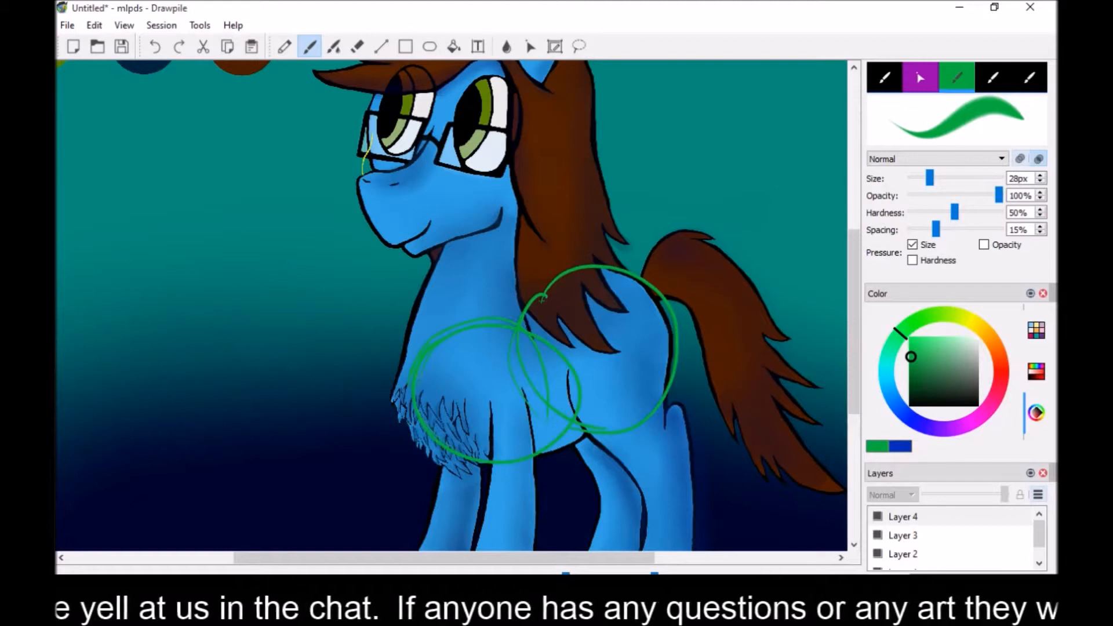
left_click_drag(526, 360, 532, 440)
left_click_drag(551, 400, 458, 466)
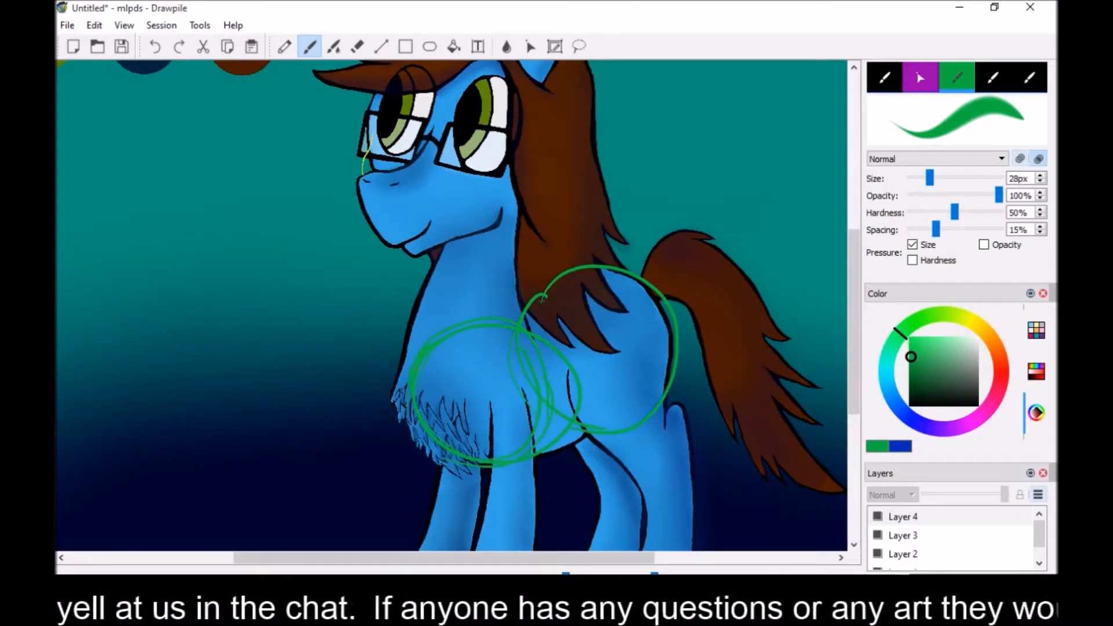
Erase the surplus green strokes where the chest and hindquarters circles overlap
key("e")
left_click_drag(536, 350, 551, 411)
mouse_move(513, 368)
left_mouse_down()
mouse_move(569, 423)
mouse_move(550, 443)
left_mouse_up()
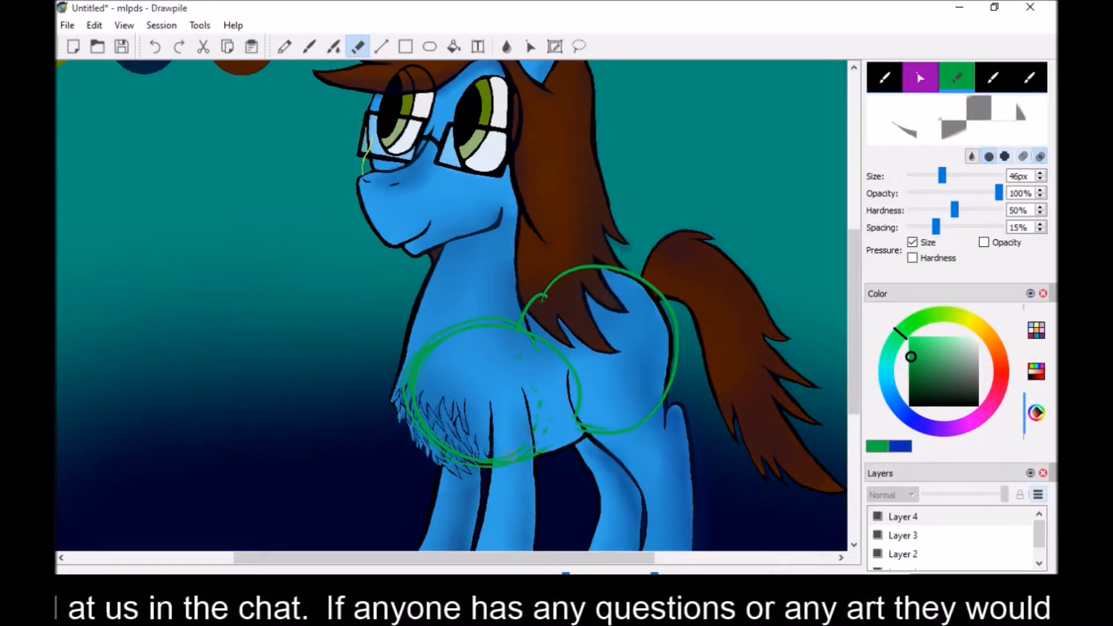
key("b")
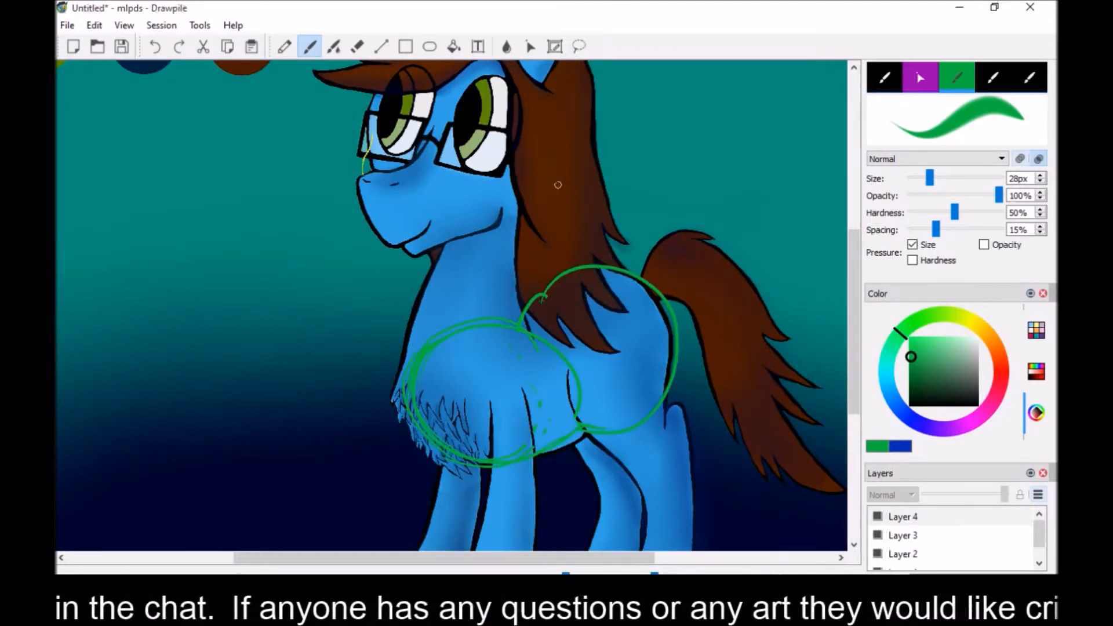
left_click_drag(436, 263, 409, 336)
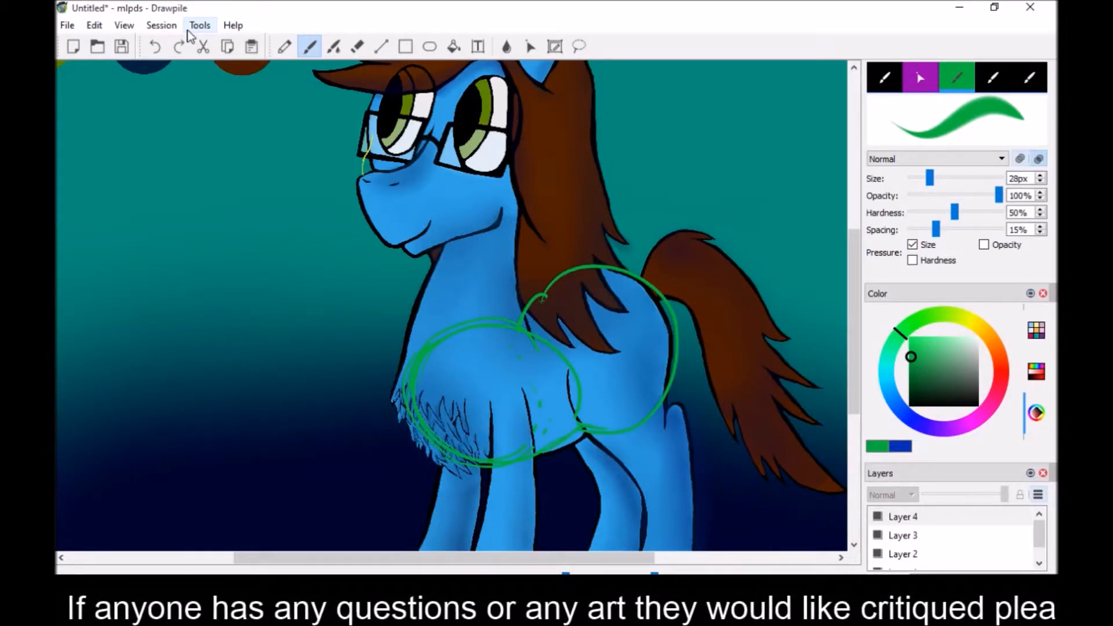
Compare the pencil sketch beside the painting and erase the leftover green specks inside the chest circle
left_click_drag(853, 311, 850, 349)
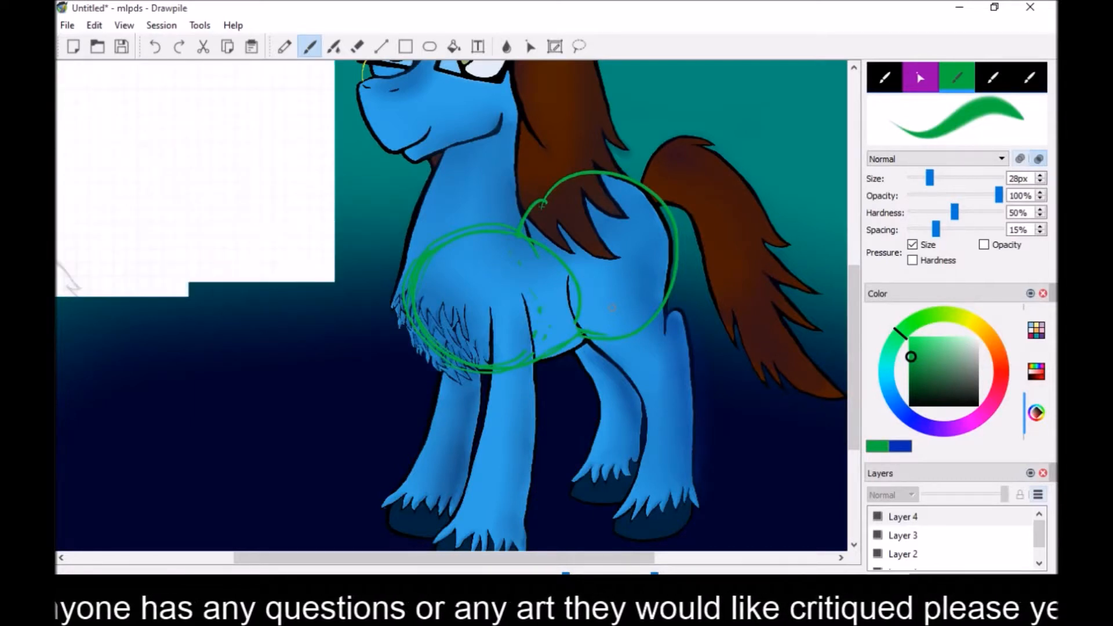
left_click_drag(592, 555, 513, 555)
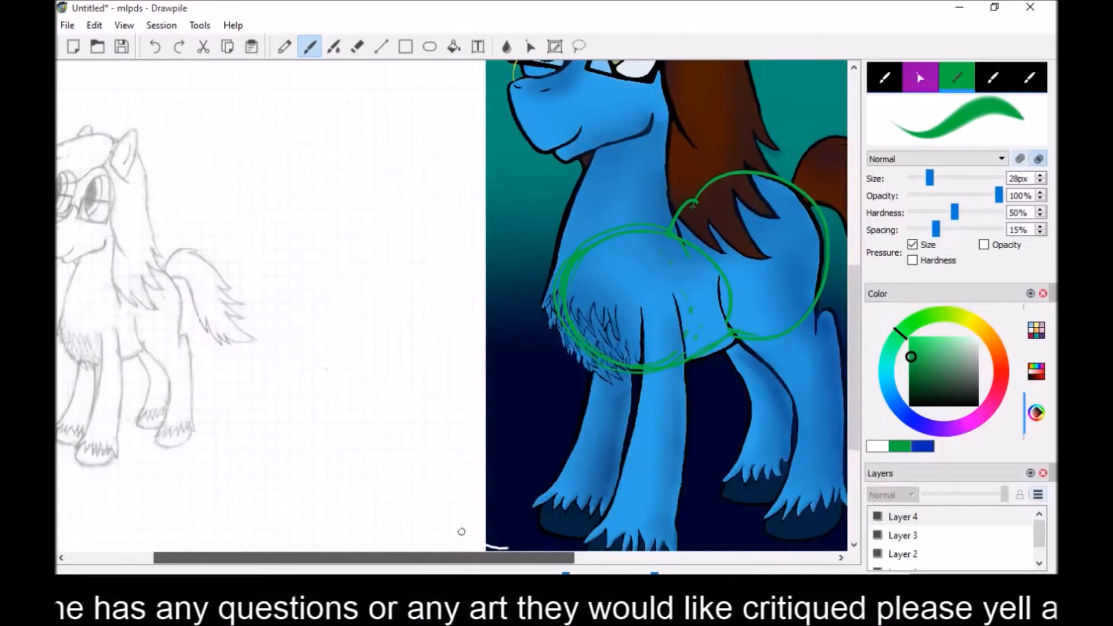
mouse_move(299, 558)
left_mouse_down()
mouse_move(227, 558)
mouse_move(284, 558)
mouse_move(262, 559)
mouse_move(269, 567)
left_mouse_up()
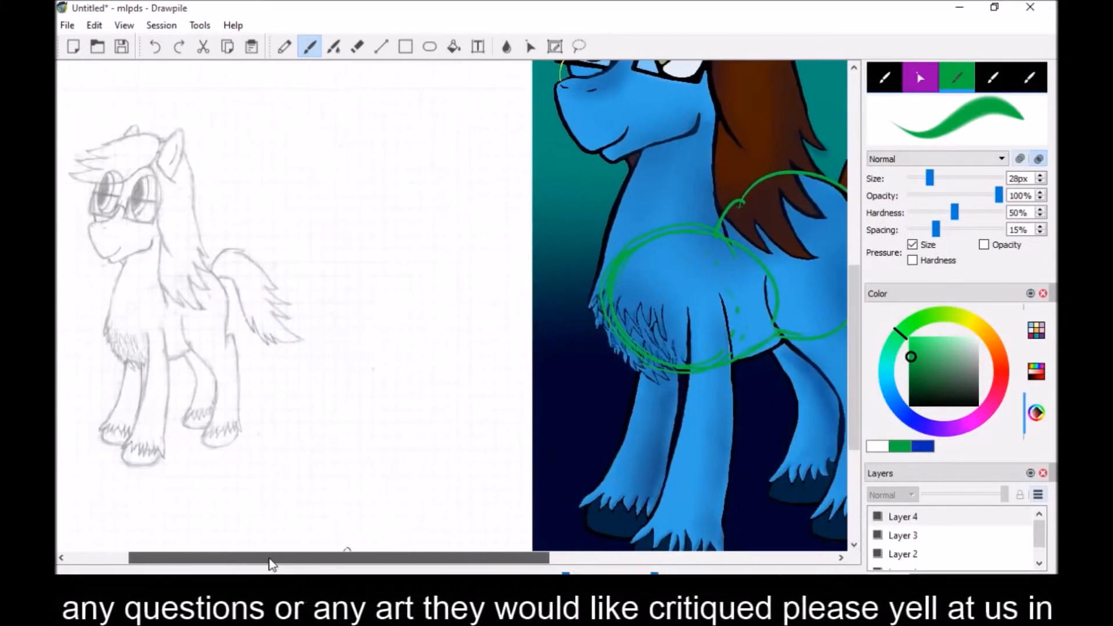
left_click_drag(271, 560, 290, 543)
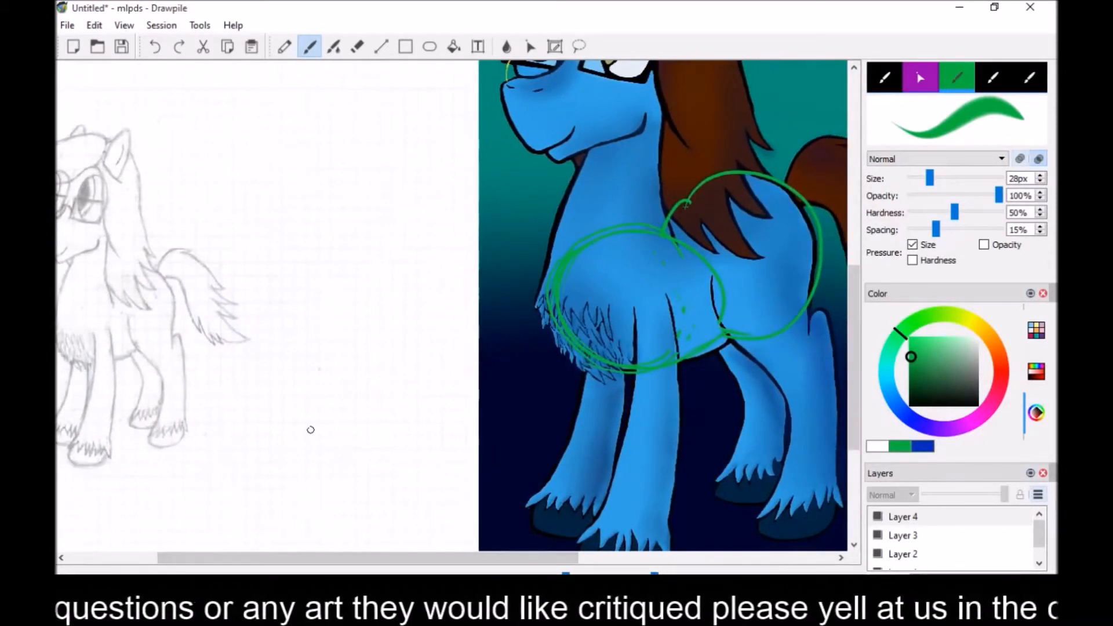
key("e")
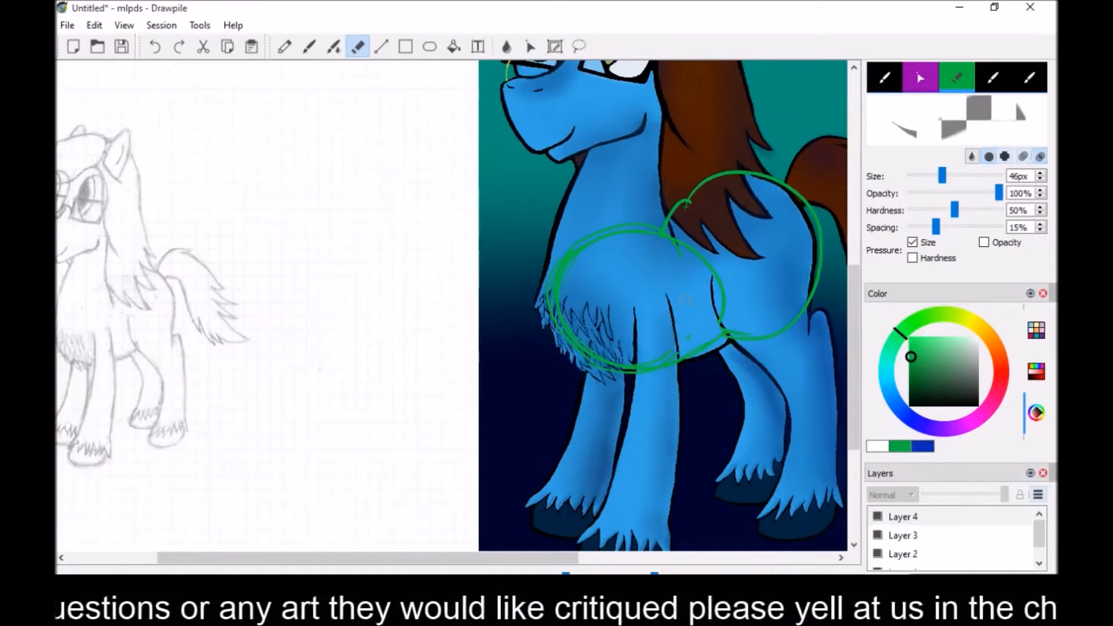
key("b")
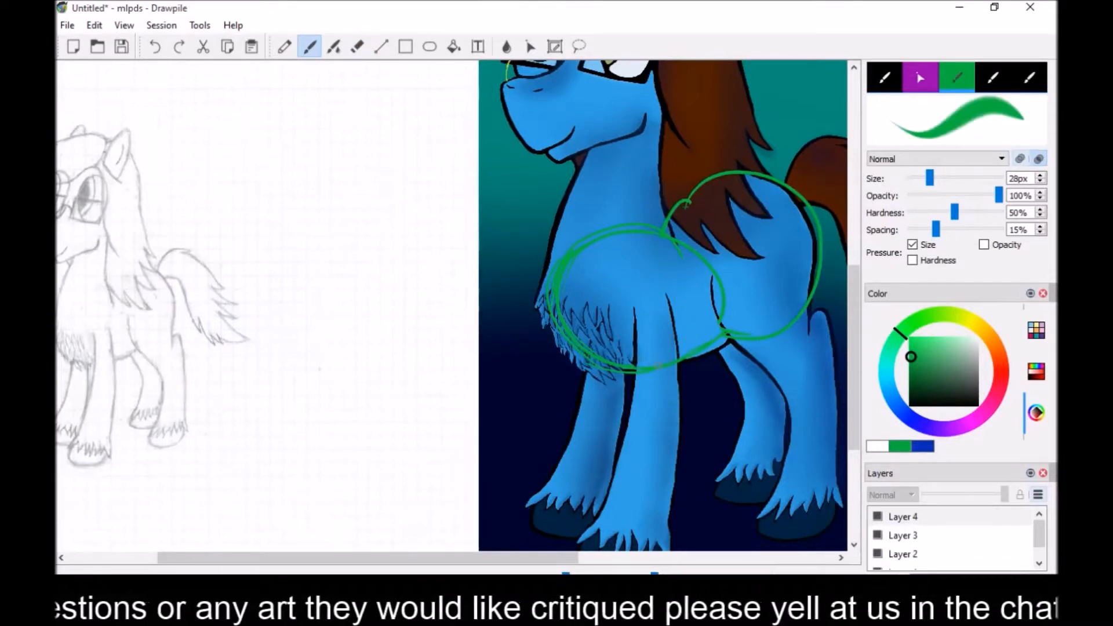
Draw green guide lines for the near hind leg, covering the flank curve, the hock and the leg's front and back edges
mouse_move(372, 559)
left_mouse_down()
mouse_move(475, 566)
mouse_move(325, 543)
mouse_move(355, 559)
left_mouse_up()
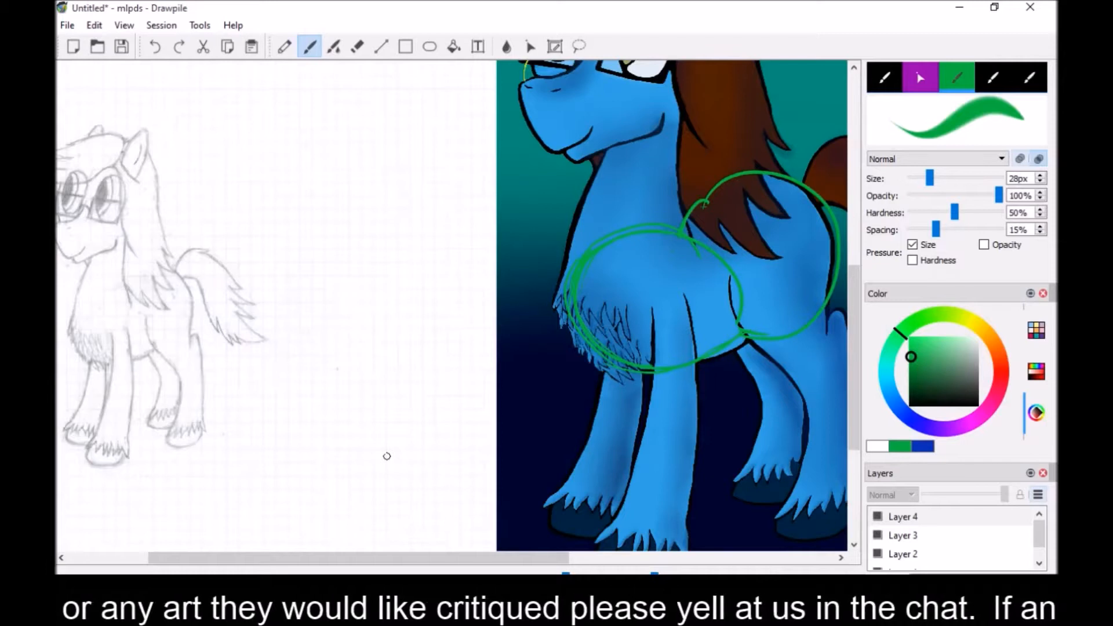
left_click_drag(435, 562, 534, 560)
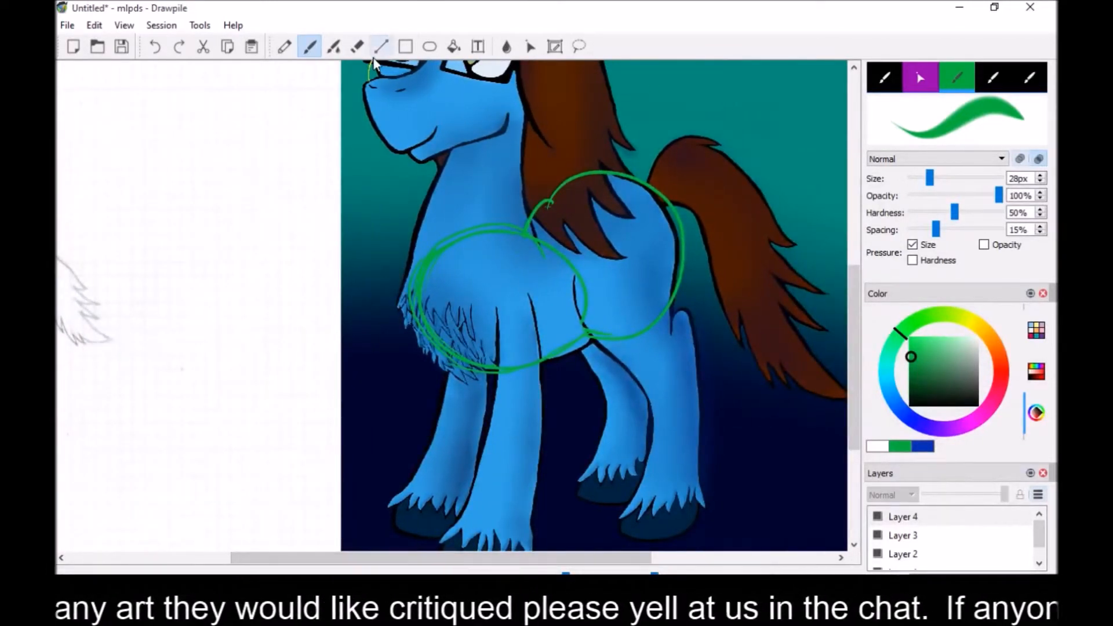
left_click(737, 573)
left_click_drag(855, 357, 854, 380)
left_click_drag(538, 568, 588, 577)
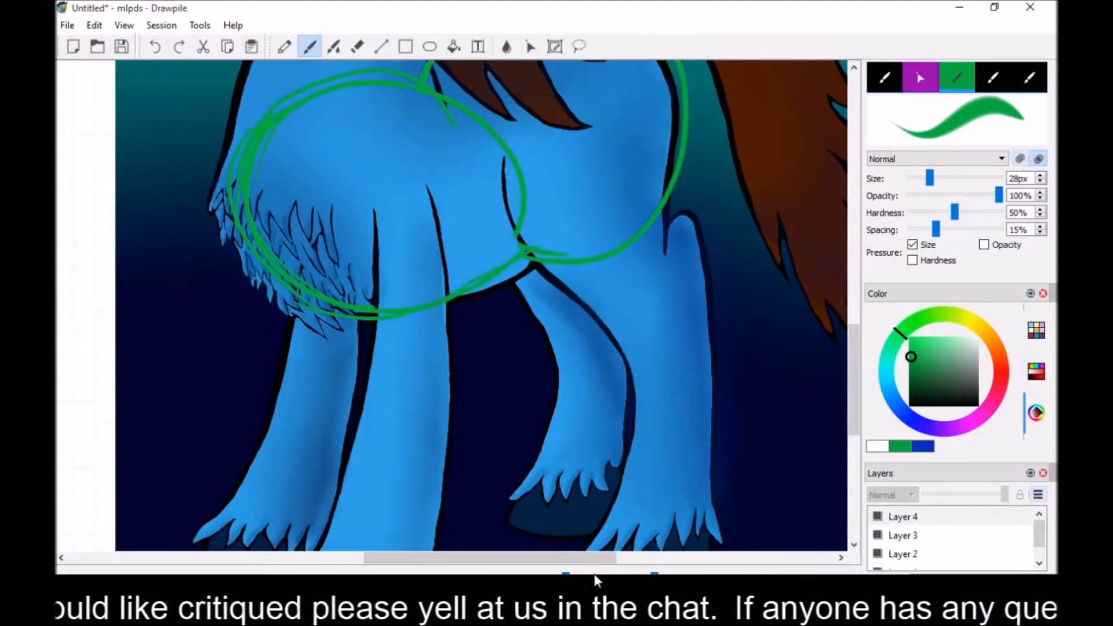
left_click(563, 149)
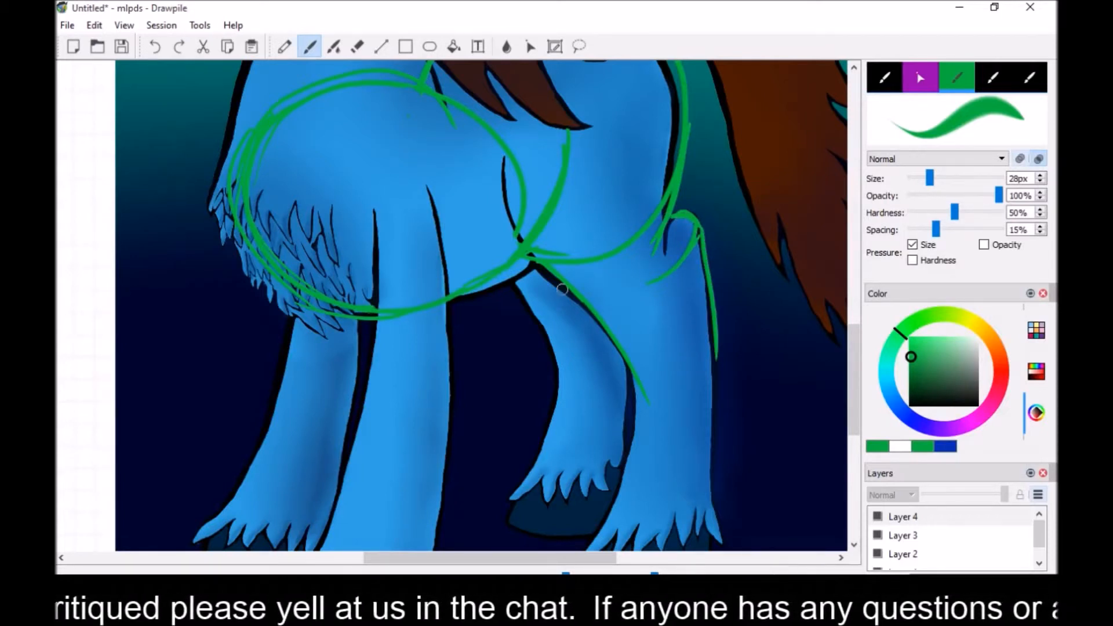
left_click_drag(584, 305, 603, 503)
Erase the surplus front-edge line of the near hind leg and trim the inner curve at the hock
key("e")
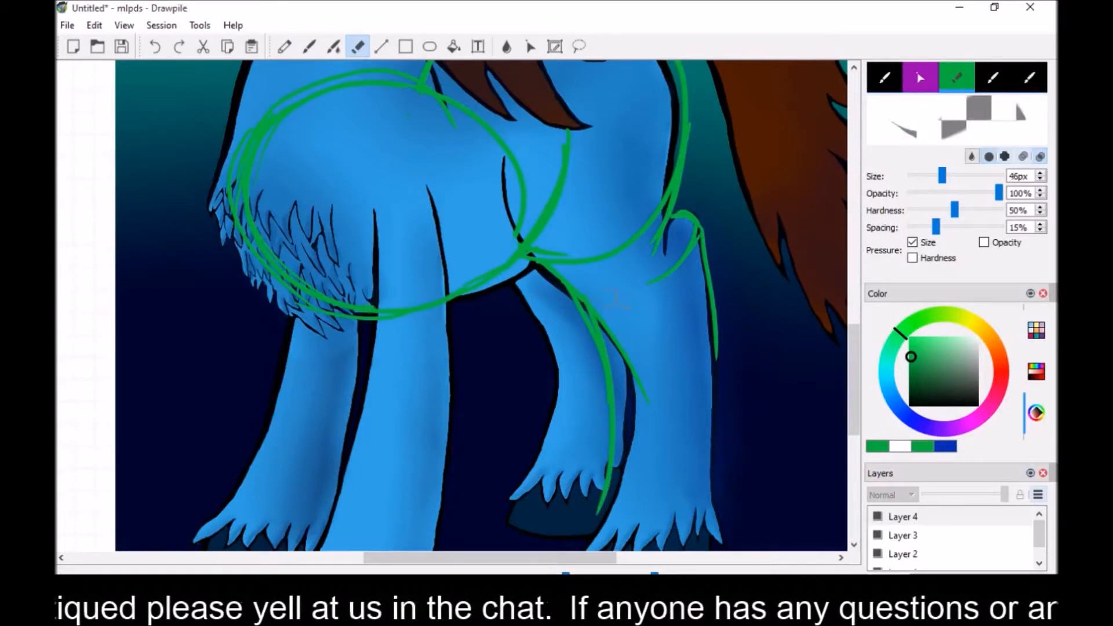
key("b")
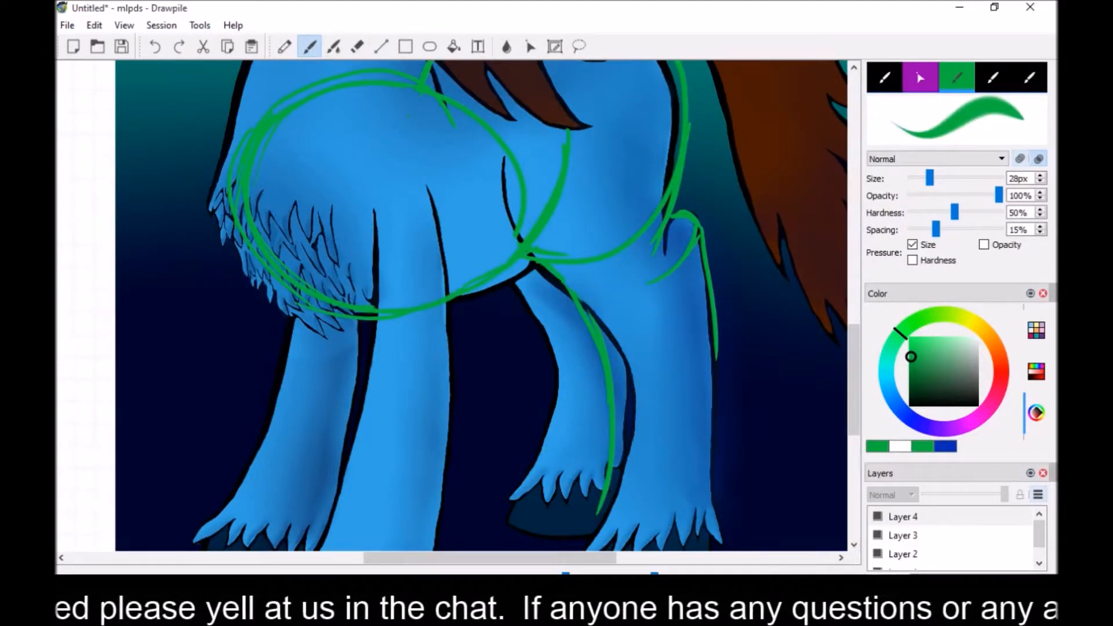
key("e")
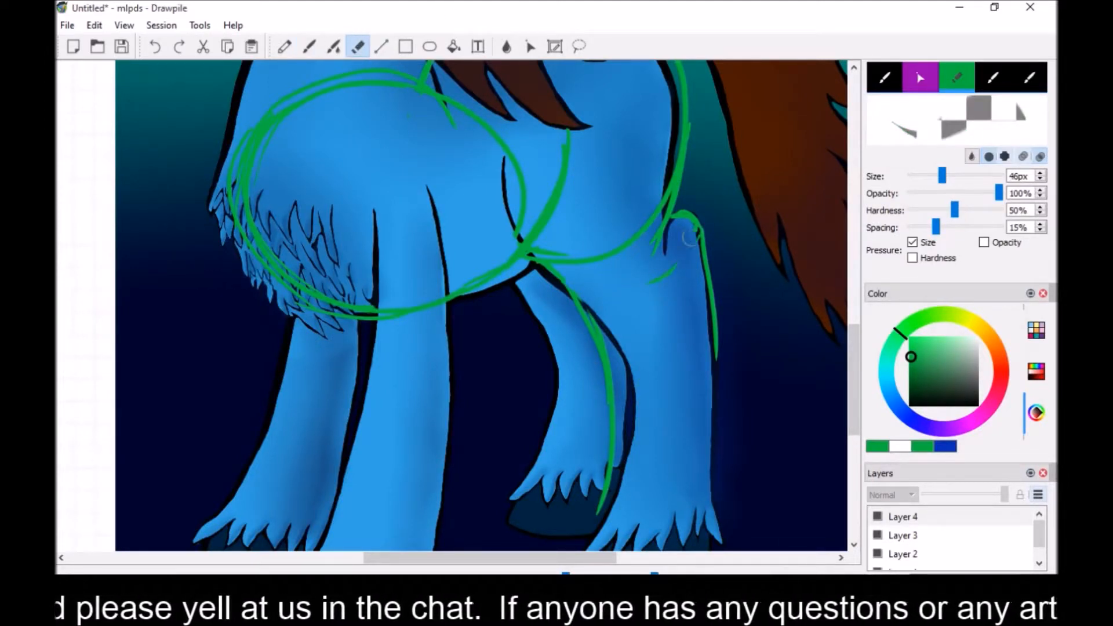
key("b")
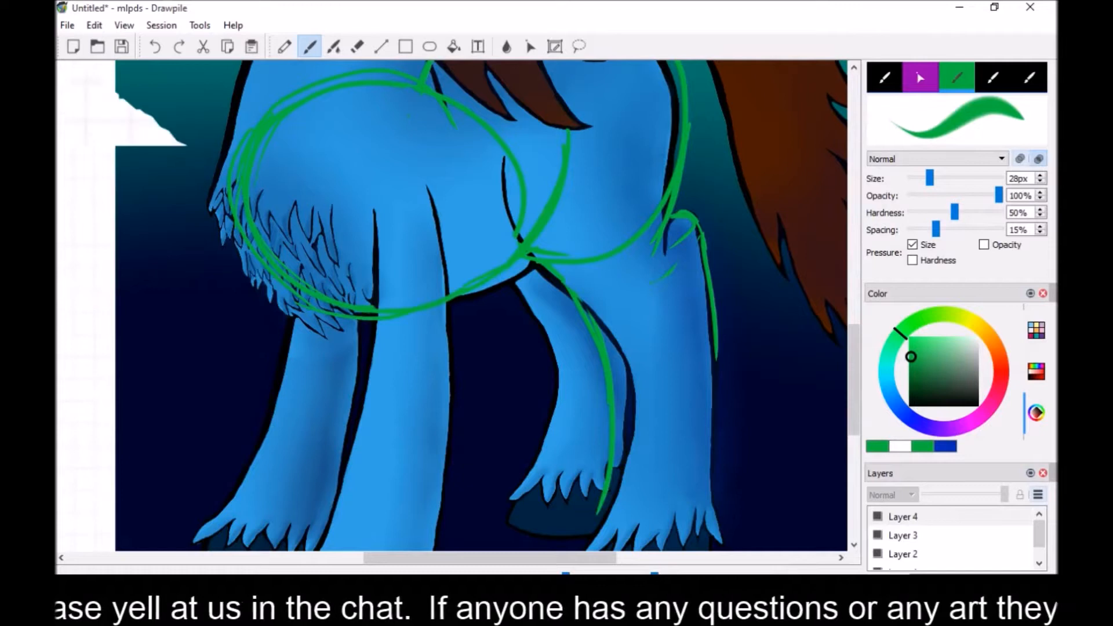
Replace the flank curve with one farther forward and erase the rear arc of the chest circle
key("ctrl+minus")
key("ctrl+minus")
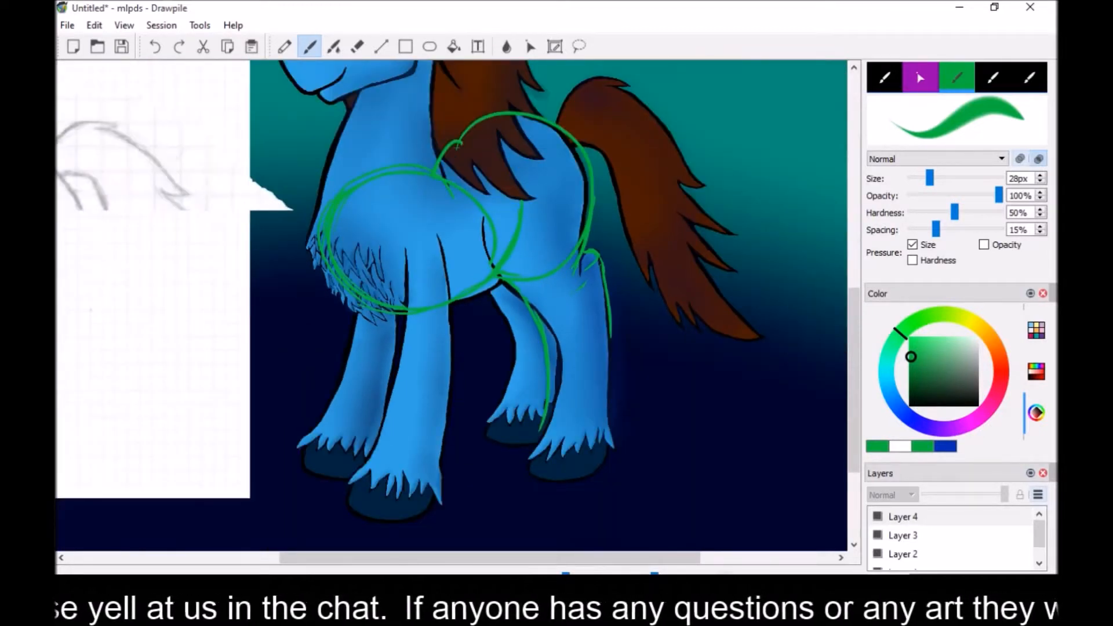
scroll(851, 332, "up", 1)
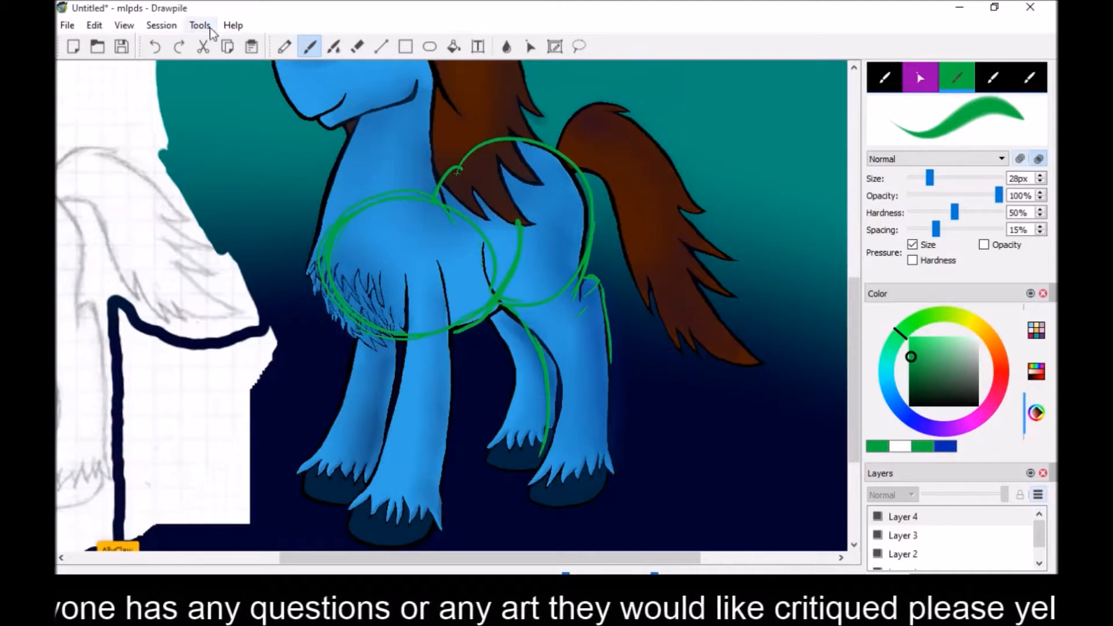
left_click(162, 47)
key("e")
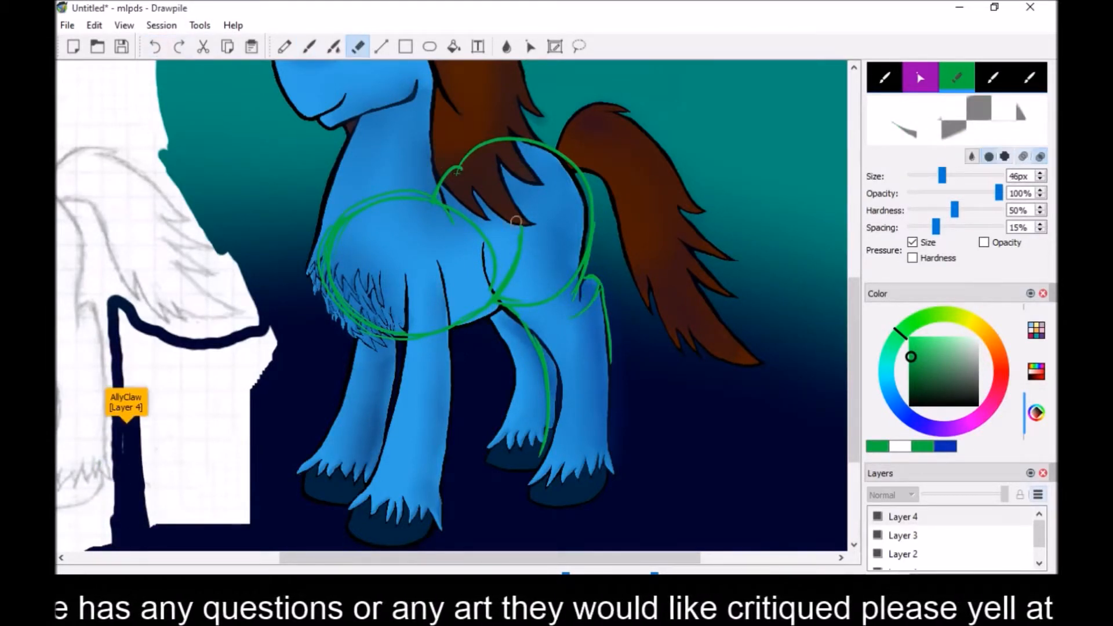
key("b")
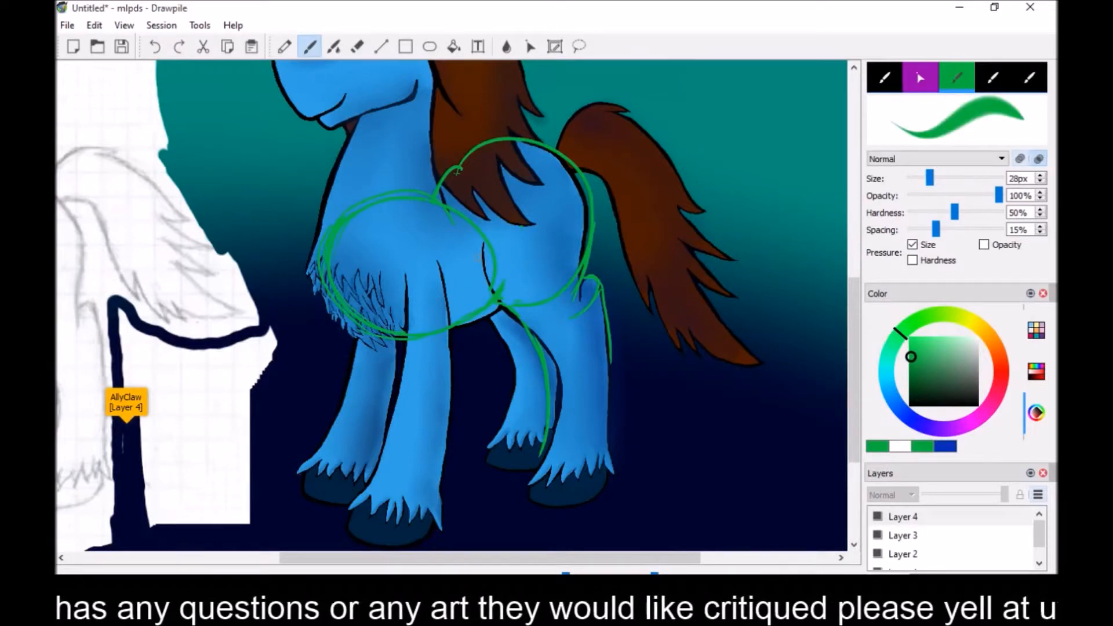
key("e")
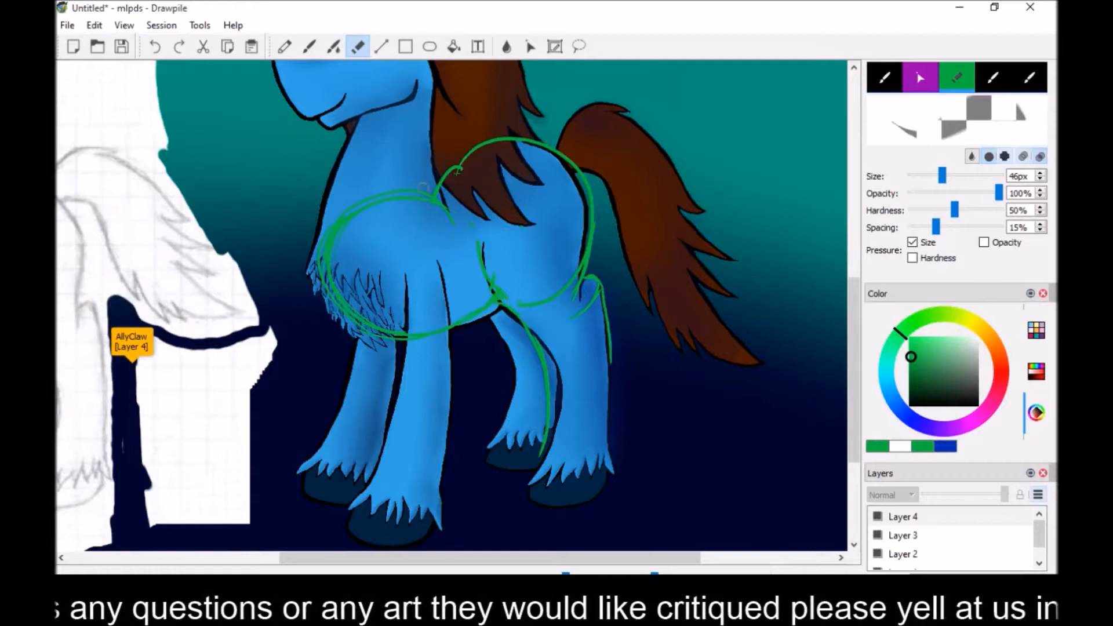
key("b")
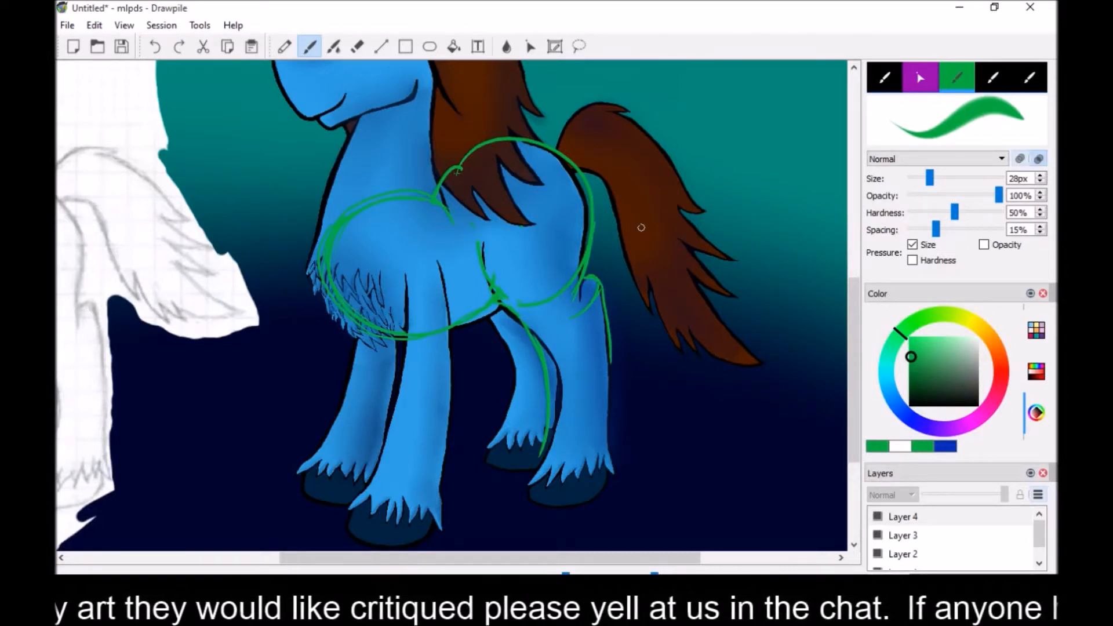
Switch to a darker green and outline the near hind leg from the hock down around the hoof
left_click(911, 371)
left_click_drag(584, 283, 601, 281)
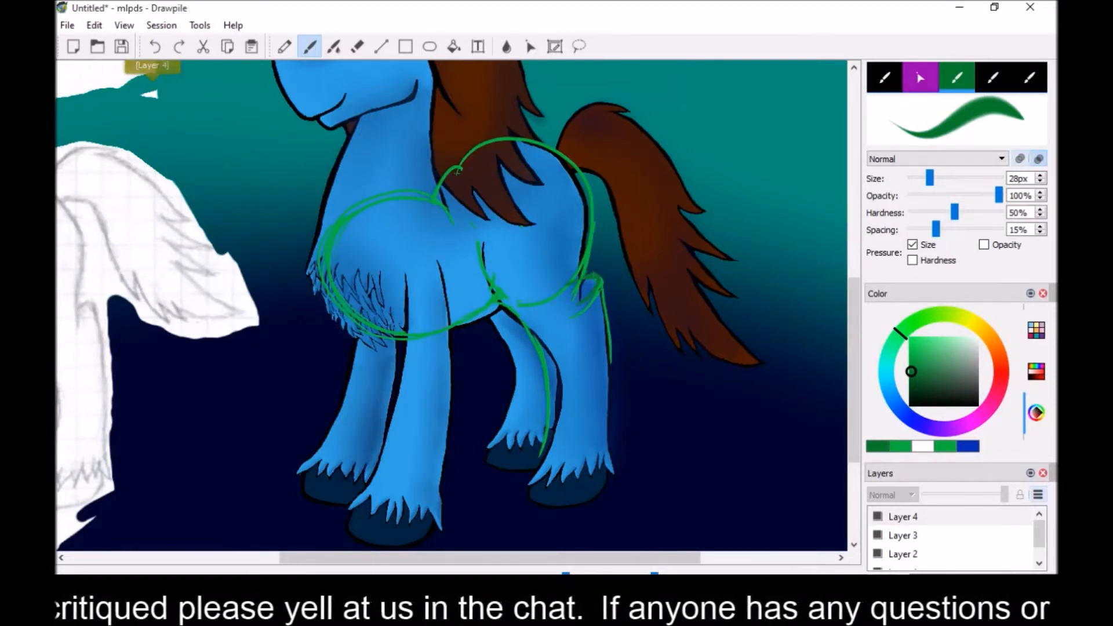
left_click(156, 48)
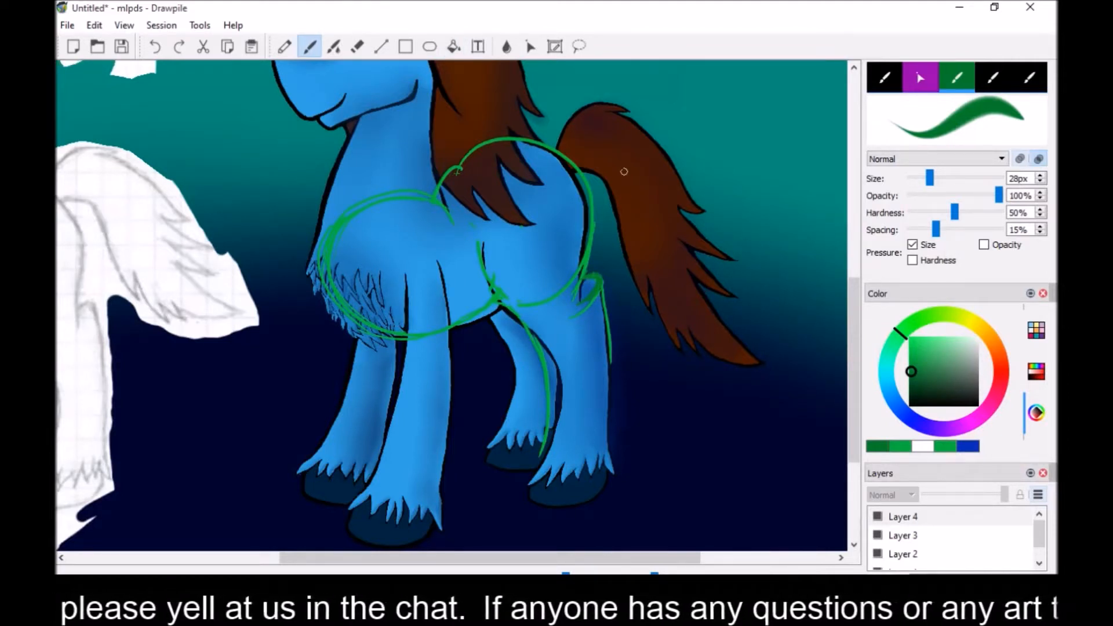
key("e")
key("b")
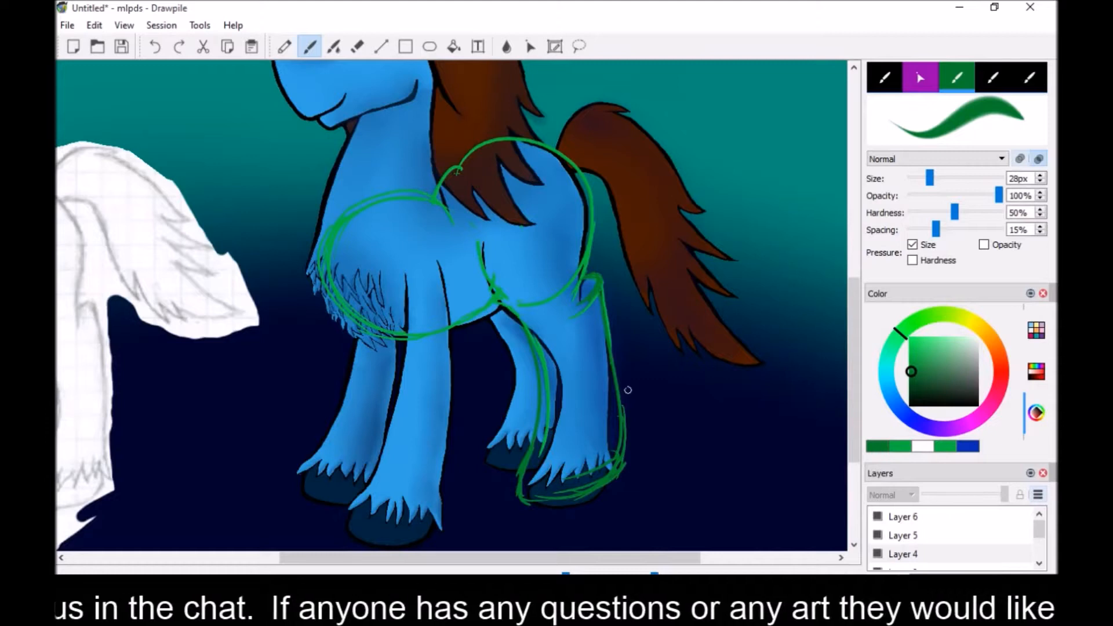
Erase the doubled front line of the near hind leg and sketch feathered fur around its fetlock
key("e")
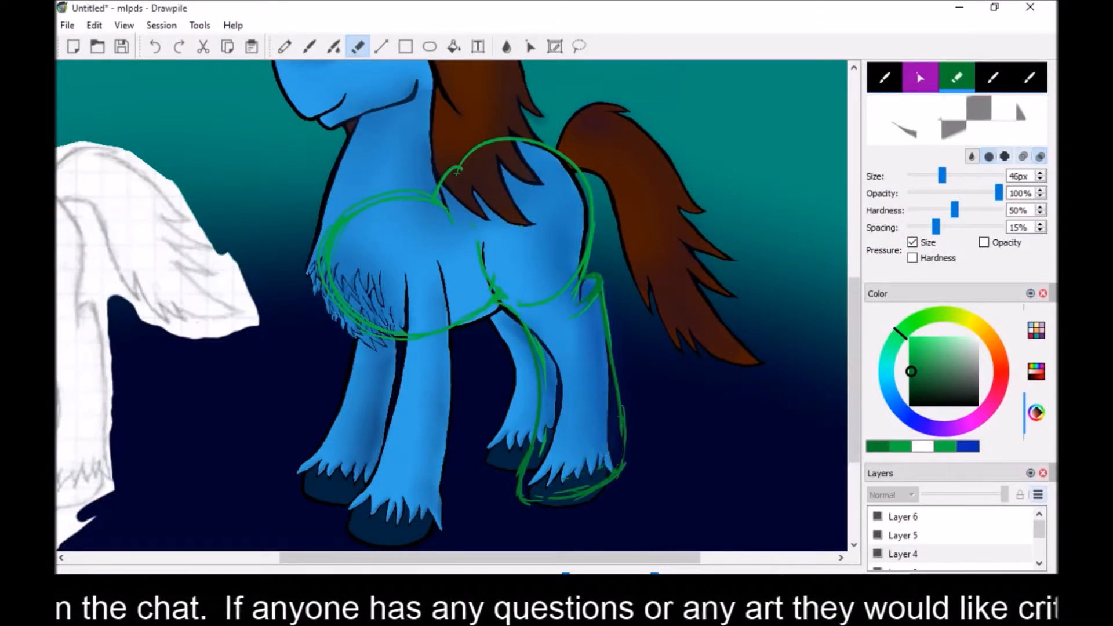
key("b")
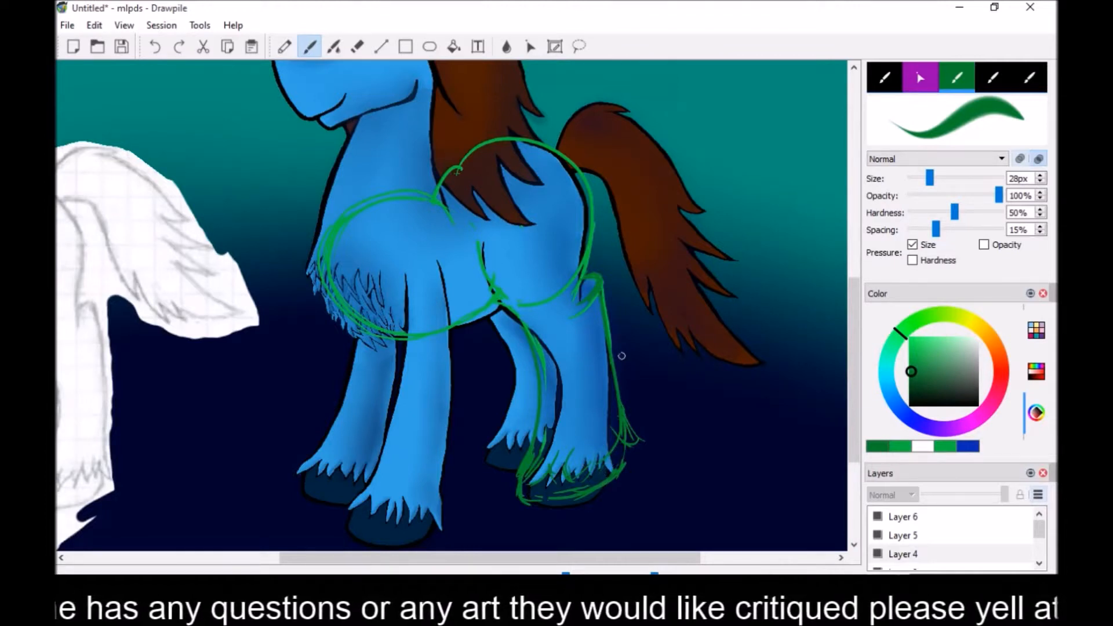
left_click_drag(429, 559, 384, 559)
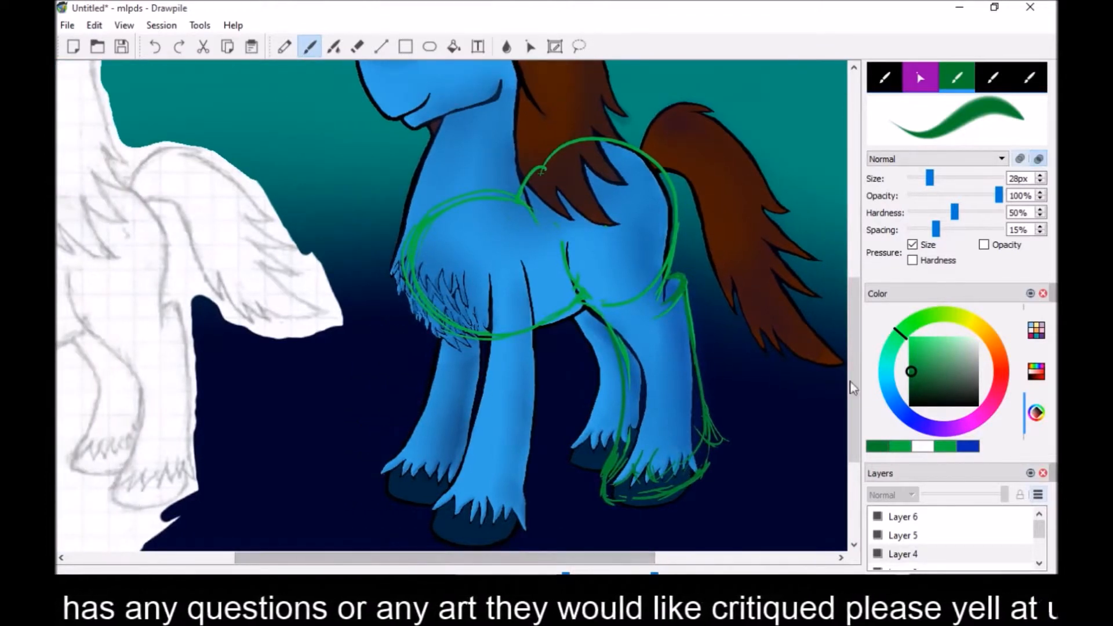
scroll(845, 383, "down", 3)
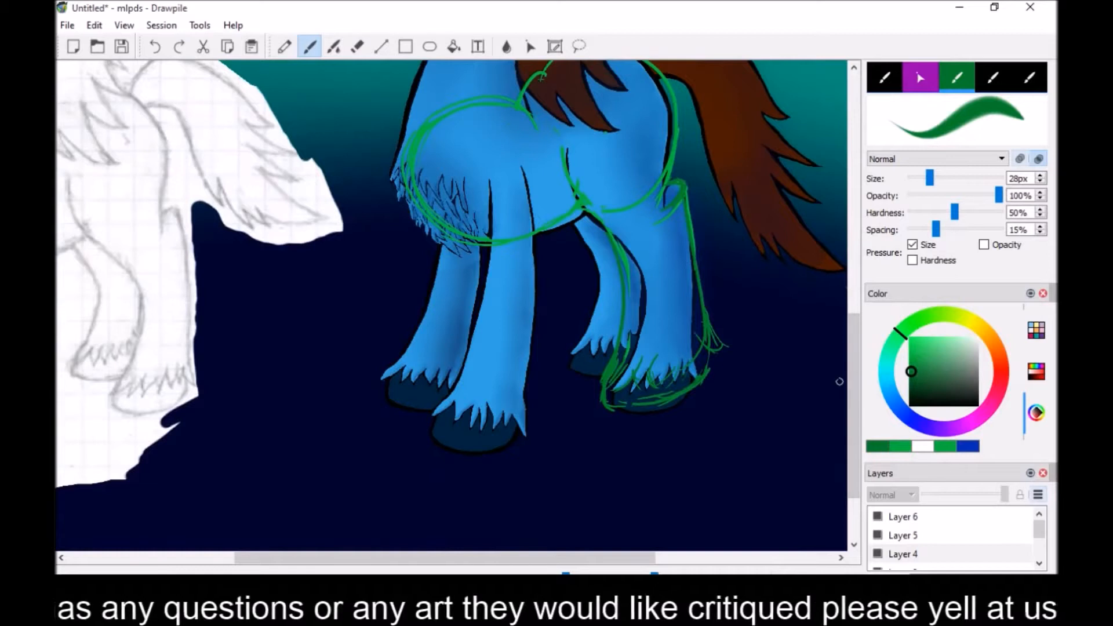
Undo the first fur strokes on the near front hoof and sketch longer, swept feathering around its fetlock
key("ctrl+plus")
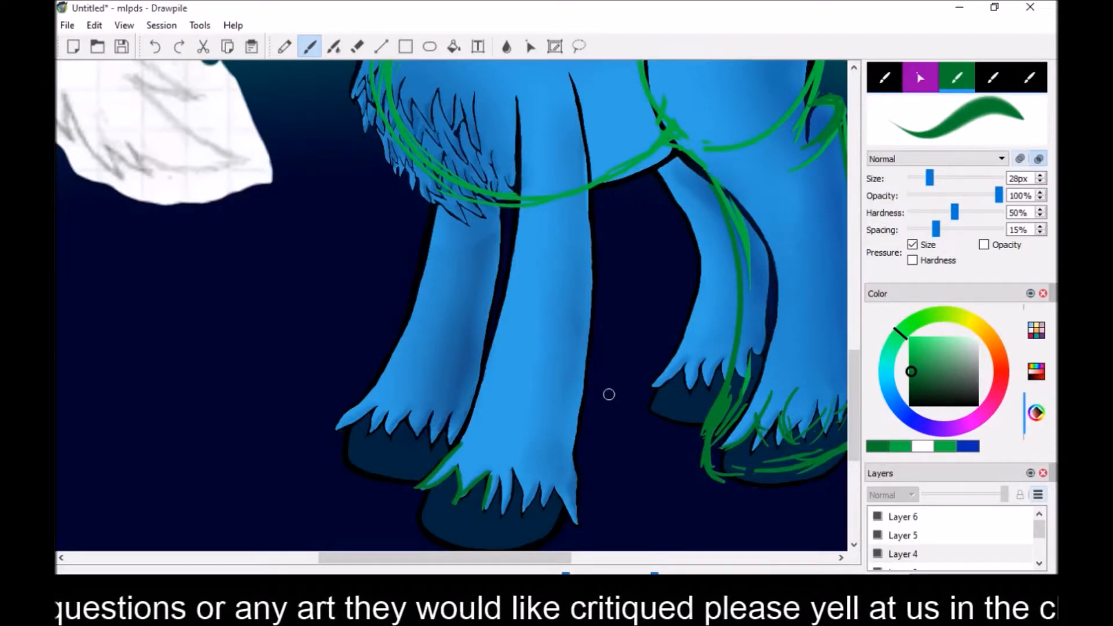
left_click(157, 50)
left_click(157, 50)
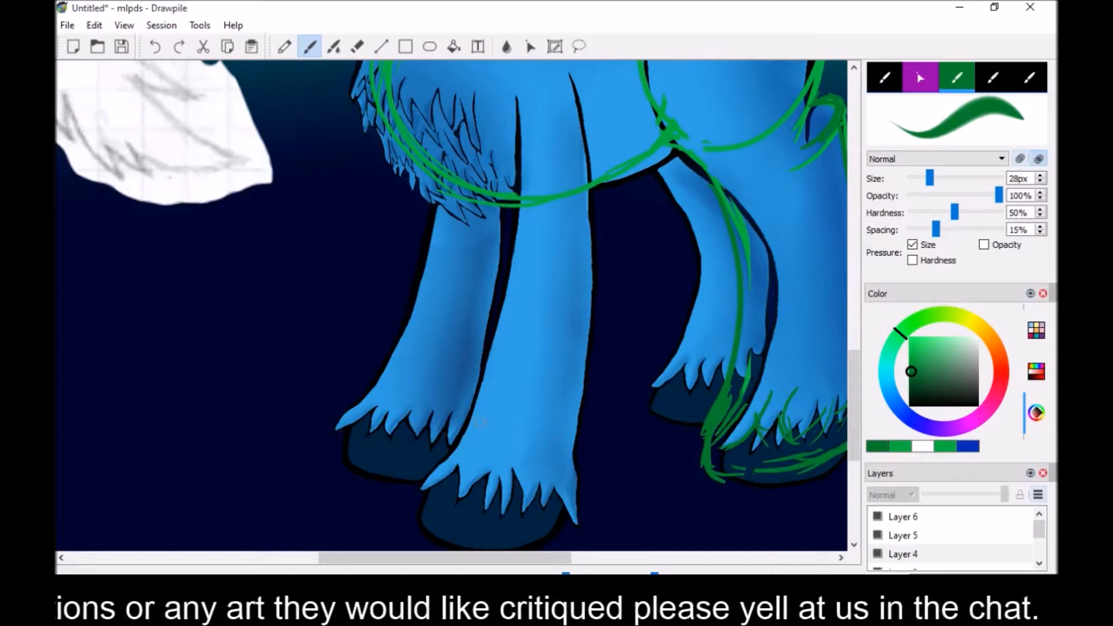
left_click_drag(458, 440, 397, 493)
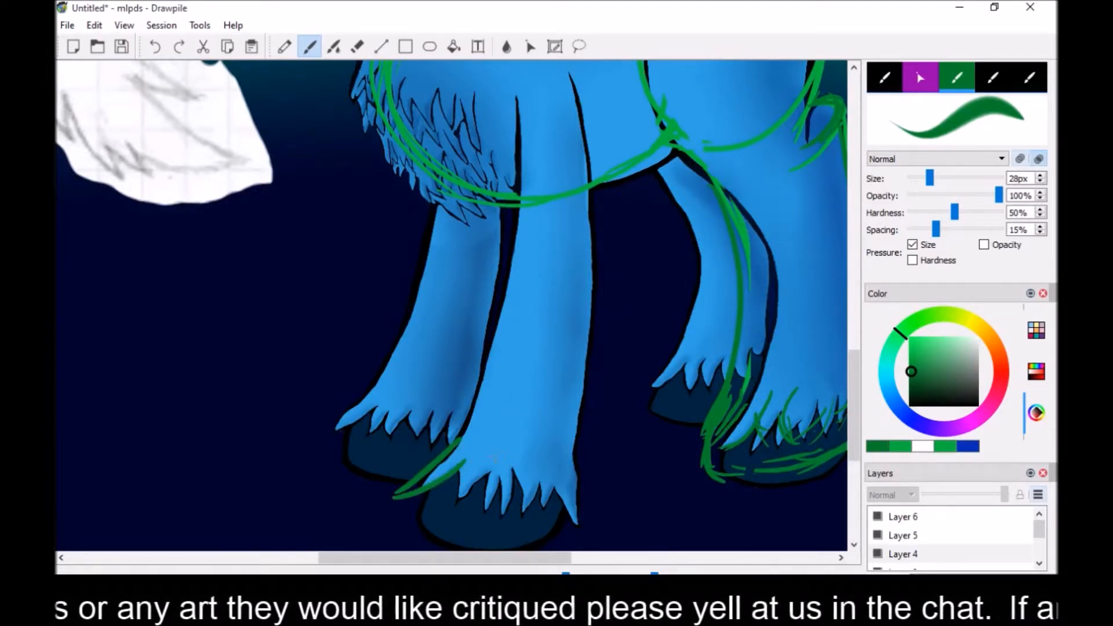
left_click_drag(488, 469, 396, 497)
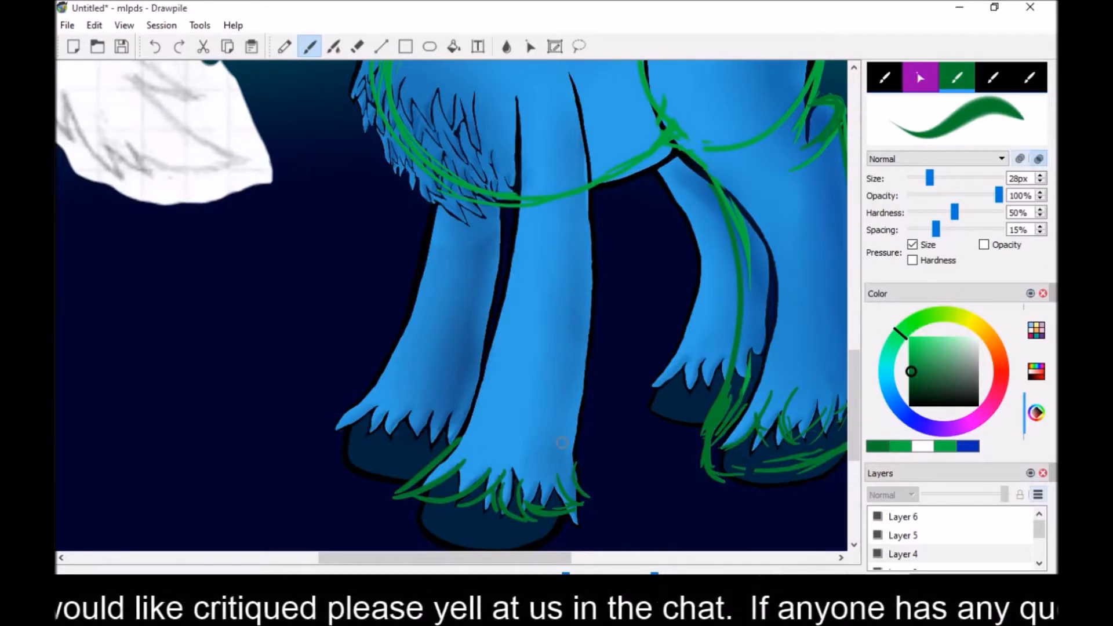
Switch to dark red and draw the near front leg's front and rear contours down to the fetlock, redoing the rear line slightly wider
key("ctrl+minus")
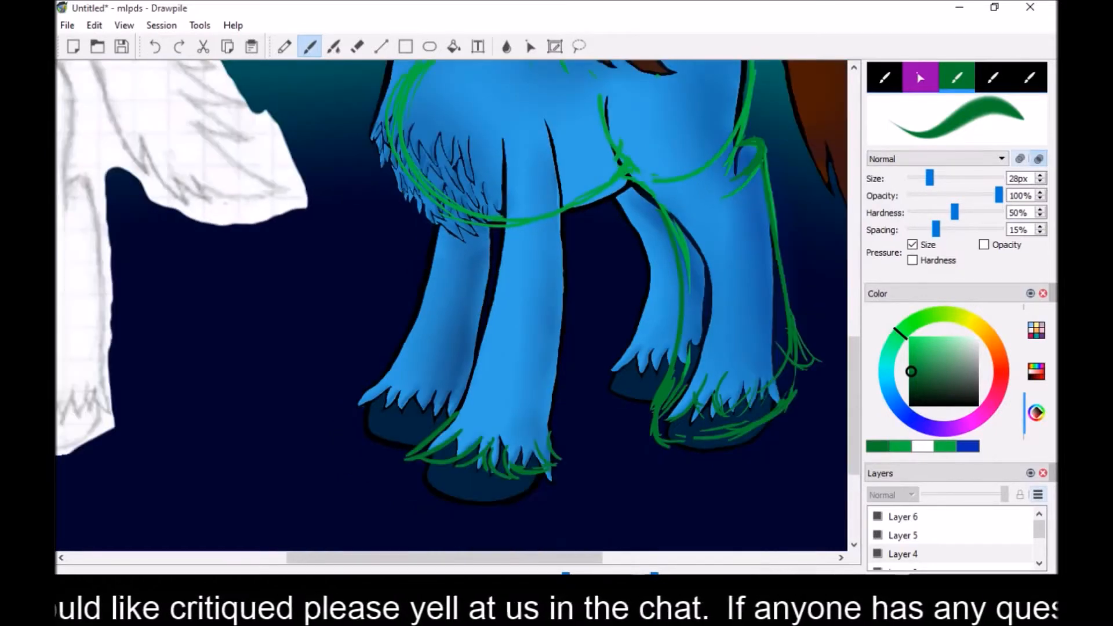
key("ctrl+minus")
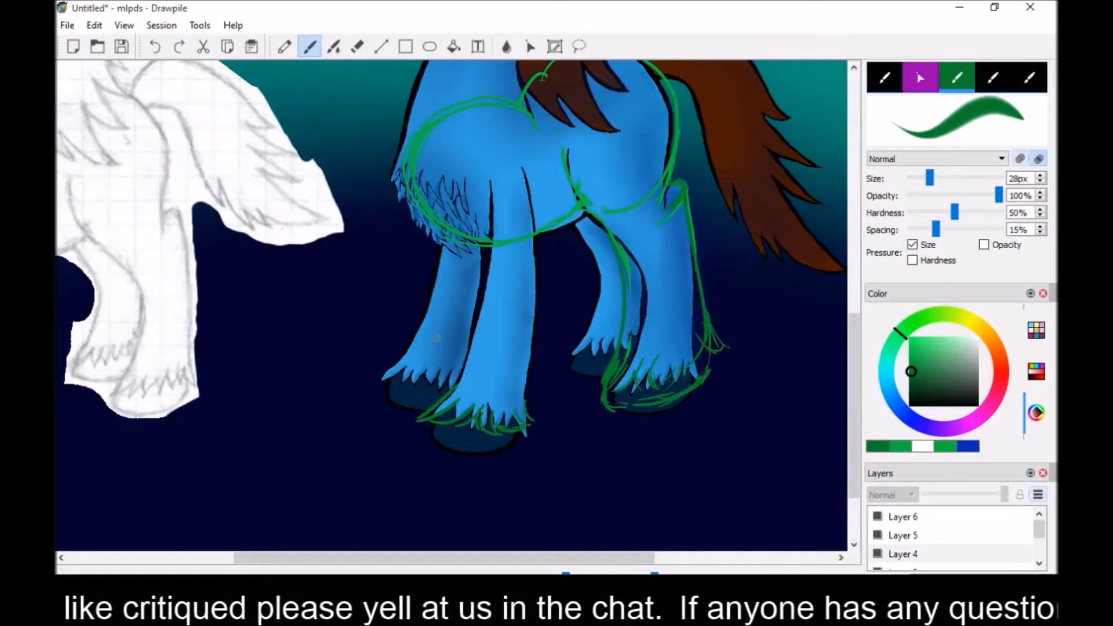
left_click(979, 369)
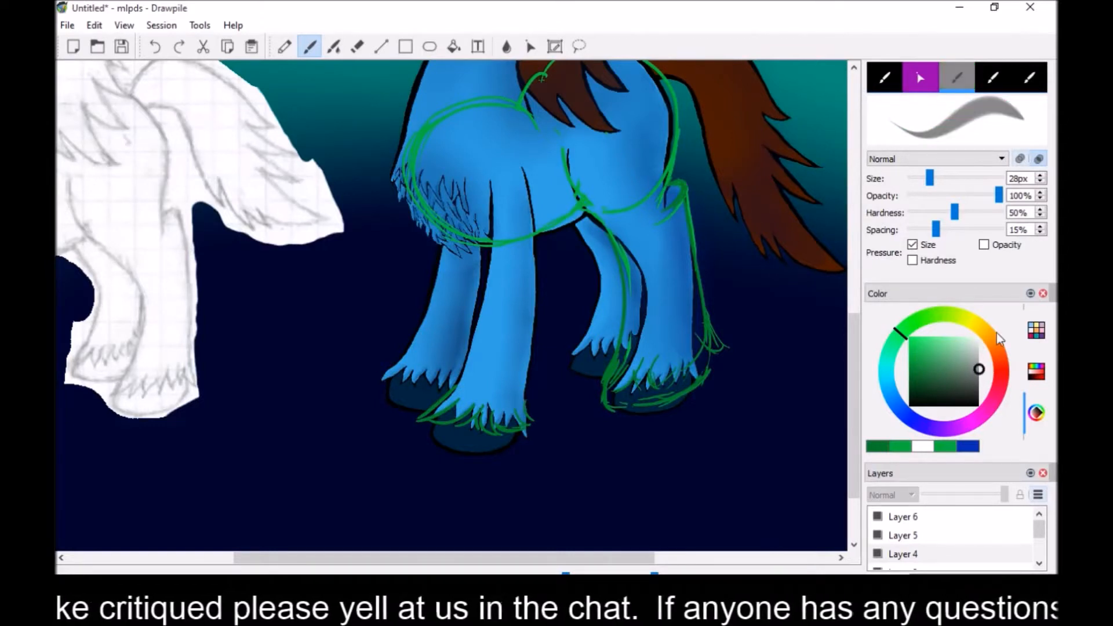
left_click(1001, 368)
left_click(911, 372)
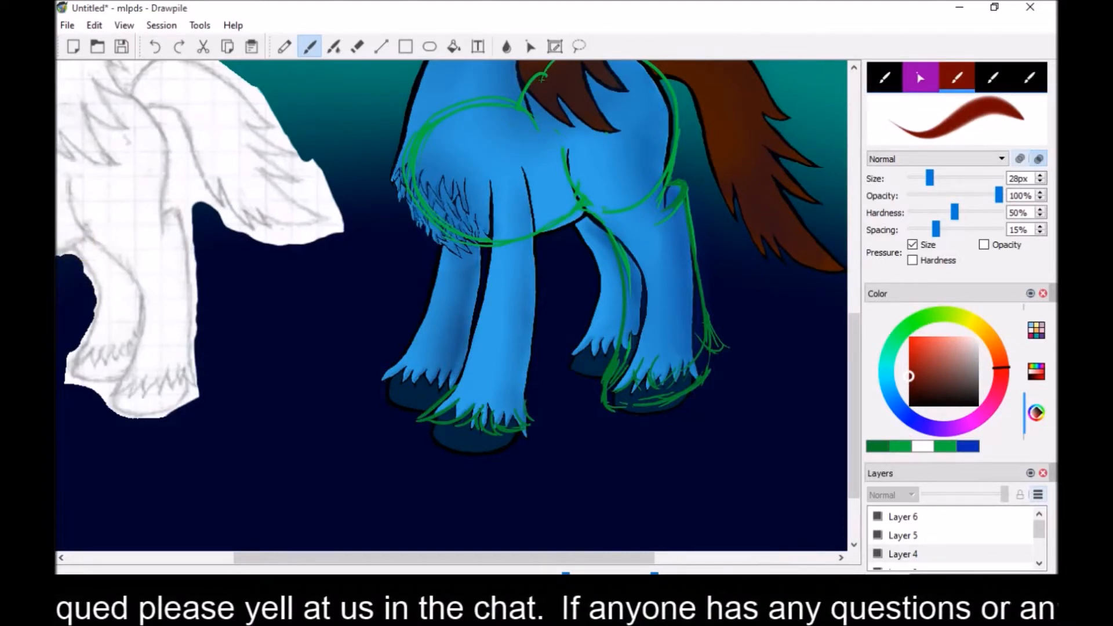
left_click_drag(477, 198, 440, 382)
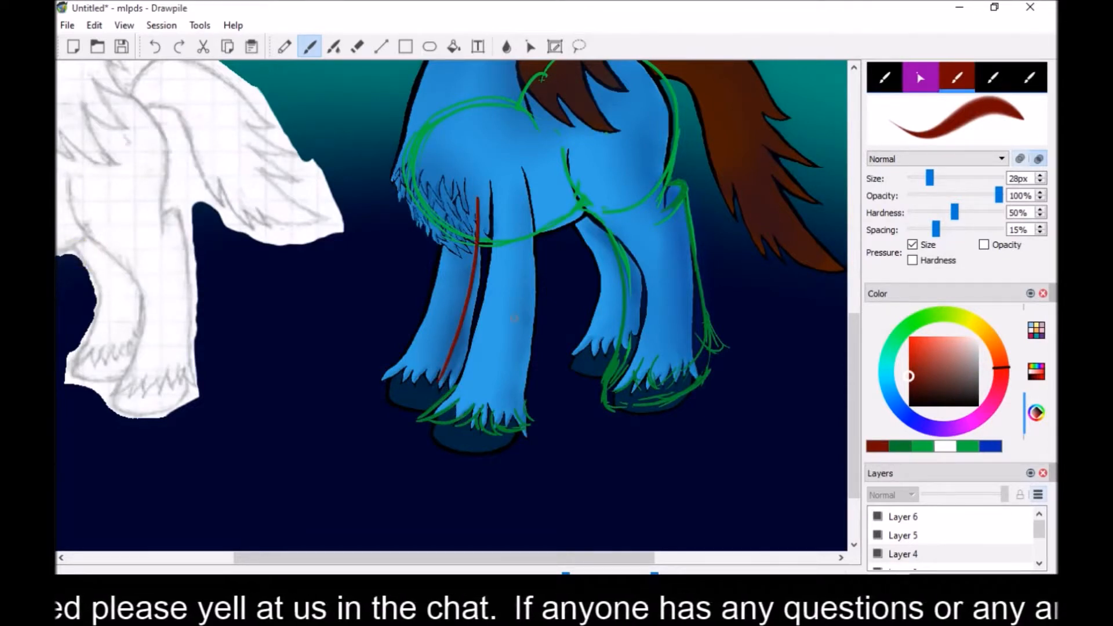
left_click_drag(528, 191, 525, 401)
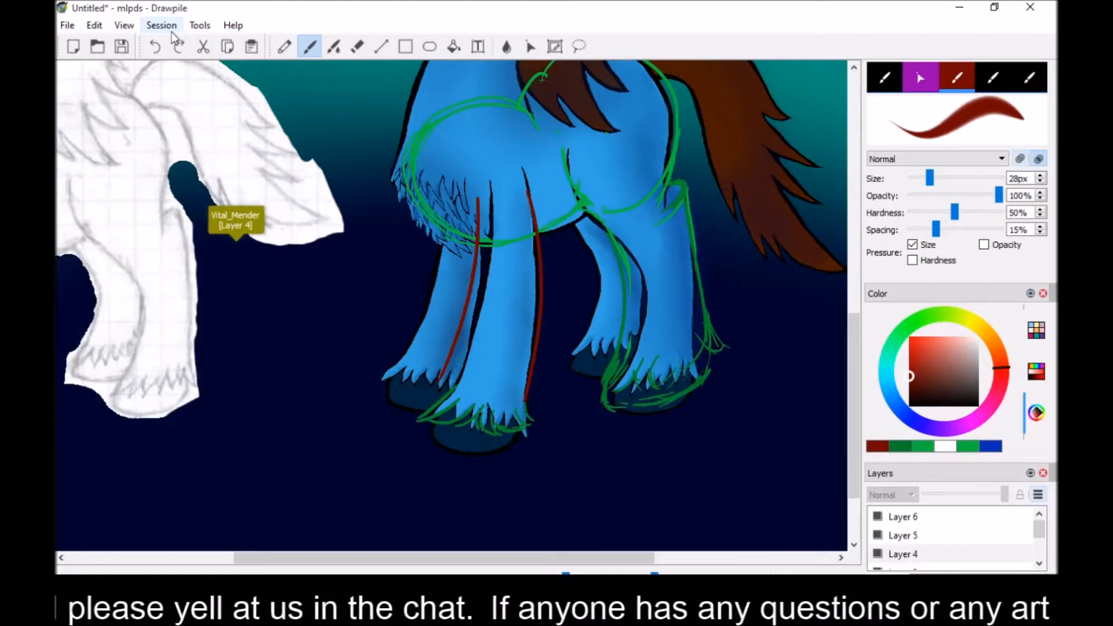
left_click(157, 50)
mouse_move(527, 186)
left_mouse_down()
mouse_move(546, 313)
mouse_move(536, 416)
left_mouse_up()
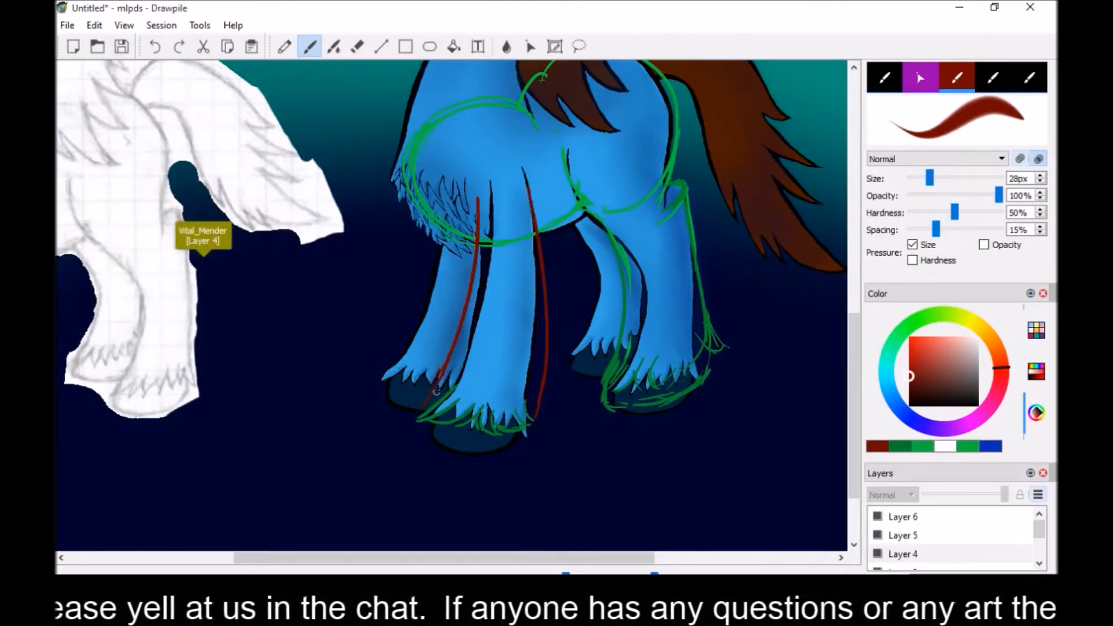
left_click_drag(538, 413, 508, 421)
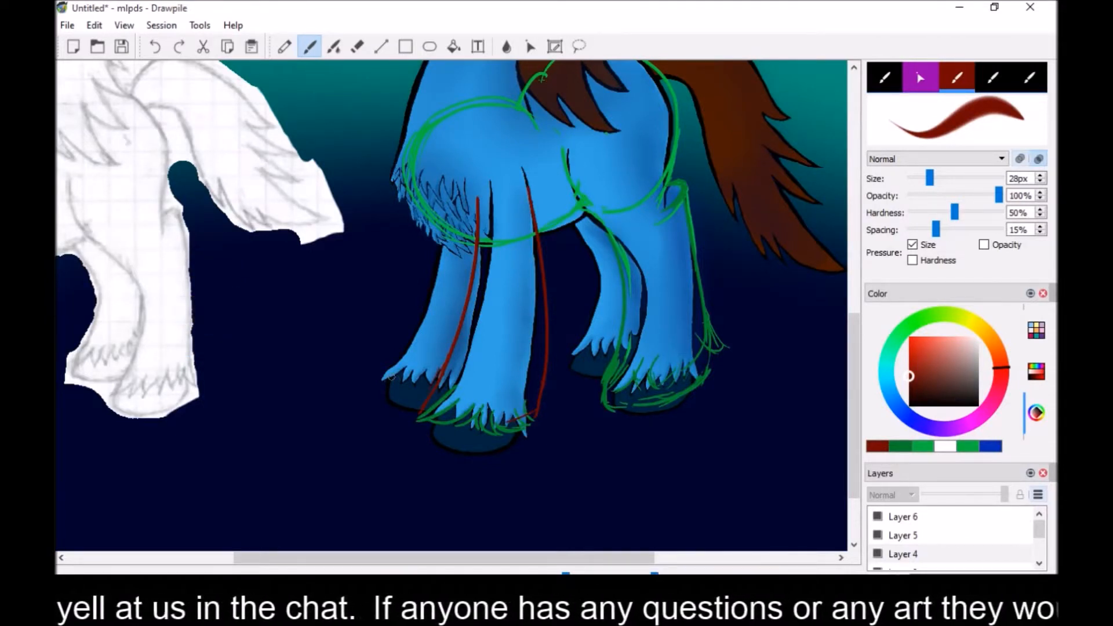
Switch to purple and draw the pony's back line from rump to withers, the rear neck line and the raised tail base
scroll(392, 377, "up", 5)
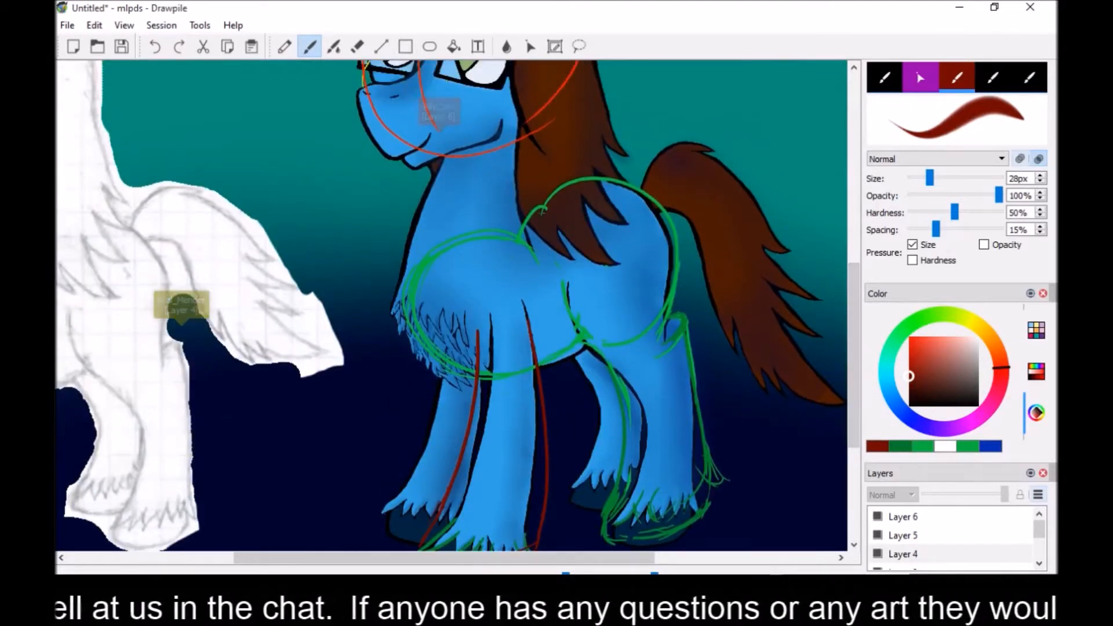
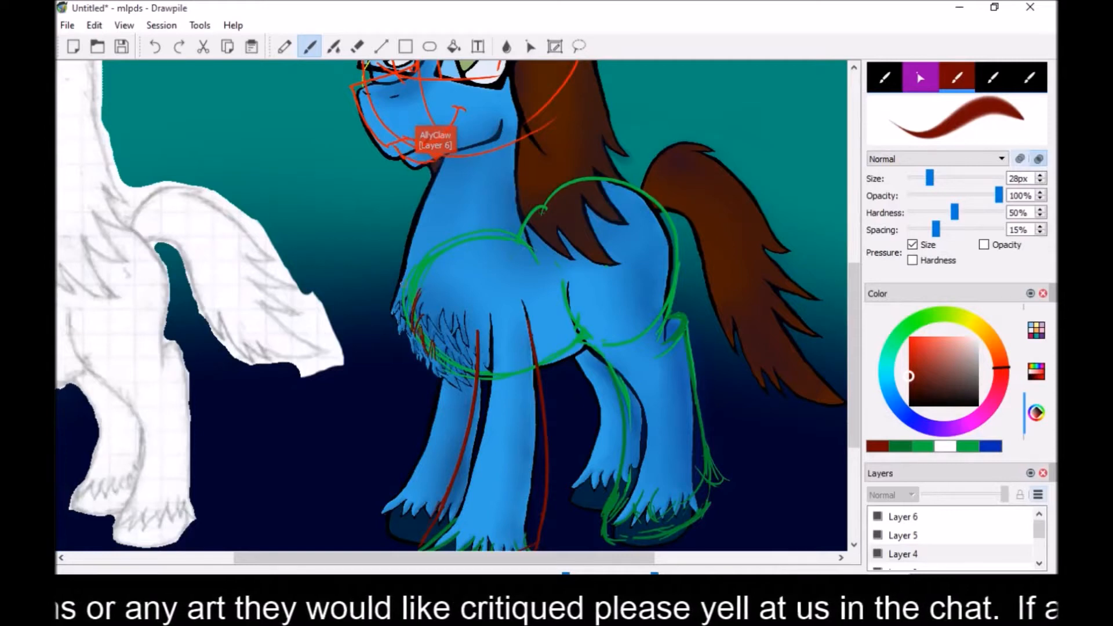
scroll(852, 318, "up", 2)
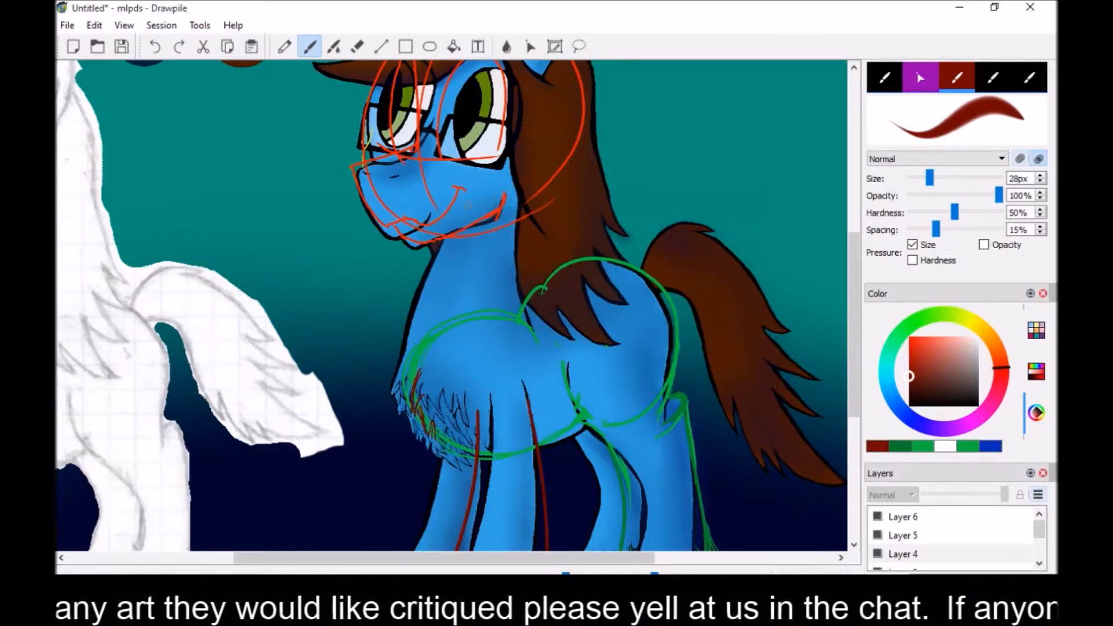
left_click(890, 377)
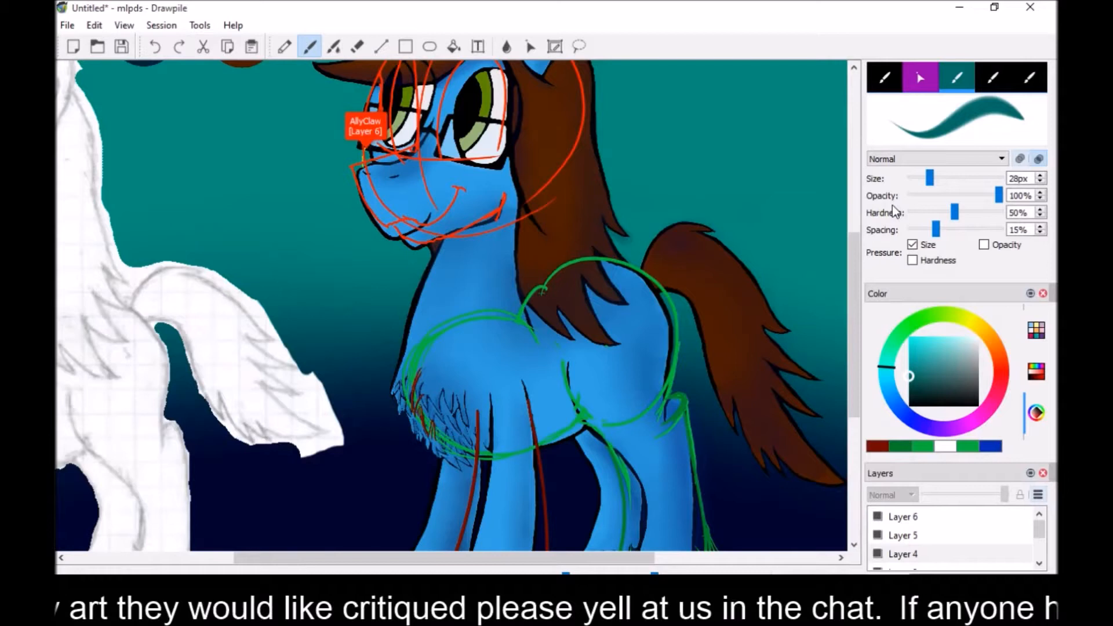
left_click(965, 426)
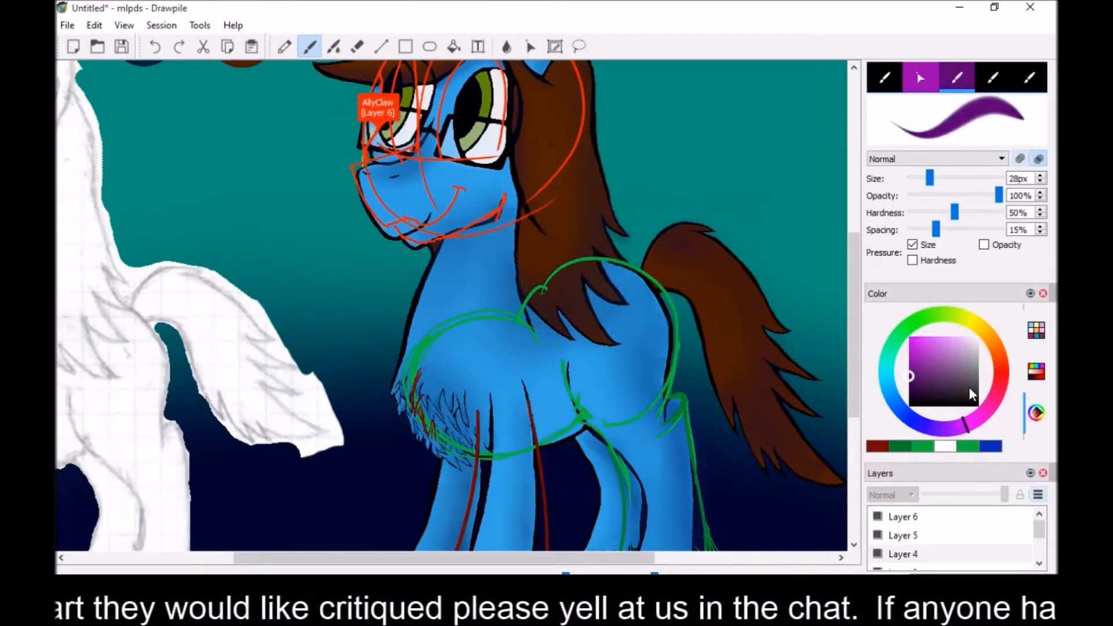
left_click_drag(608, 267, 477, 330)
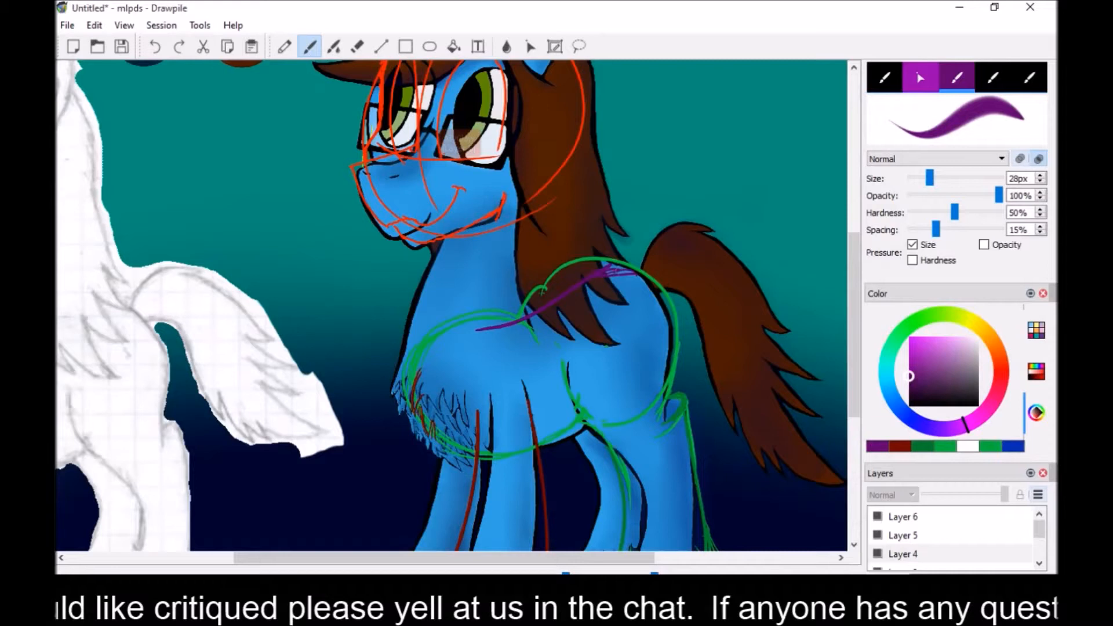
mouse_move(515, 205)
left_mouse_down()
mouse_move(507, 317)
mouse_move(516, 320)
left_mouse_up()
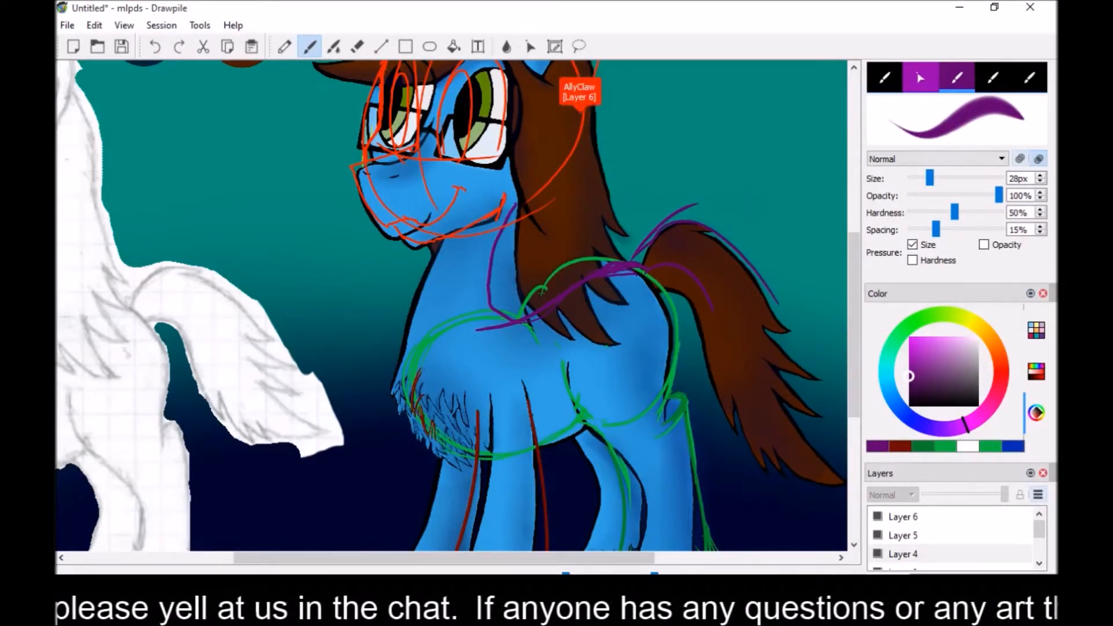
Replace the short tail outline with a fuller, longer purple contour that sweeps down and ends in an upturned tip
mouse_move(758, 276)
left_mouse_down()
mouse_move(815, 304)
mouse_move(816, 320)
mouse_move(744, 353)
left_mouse_up()
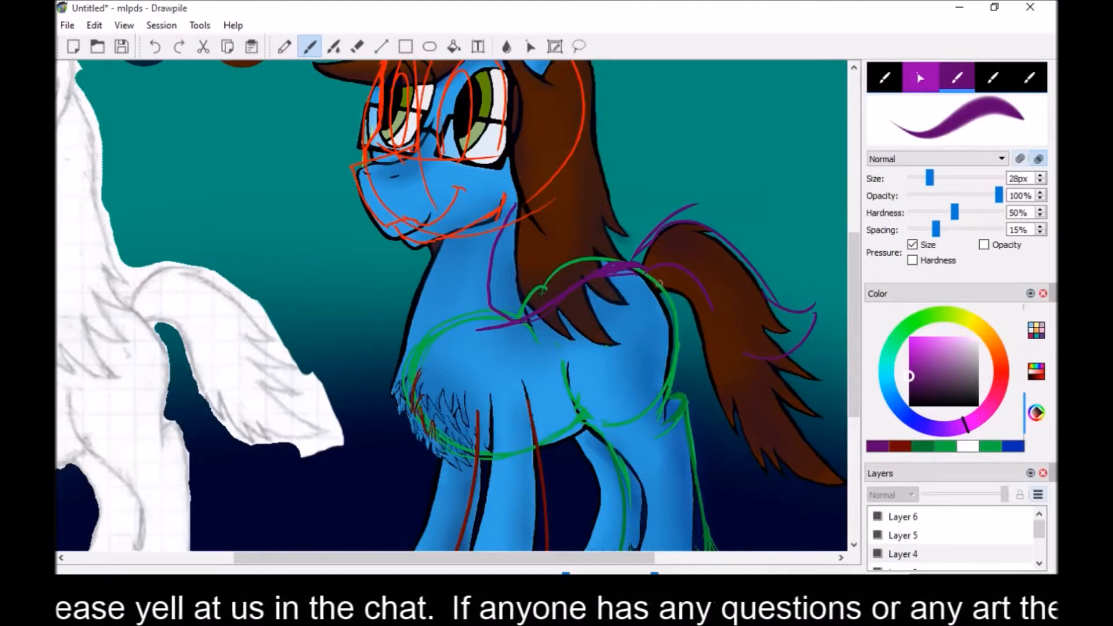
left_click_drag(549, 559, 579, 560)
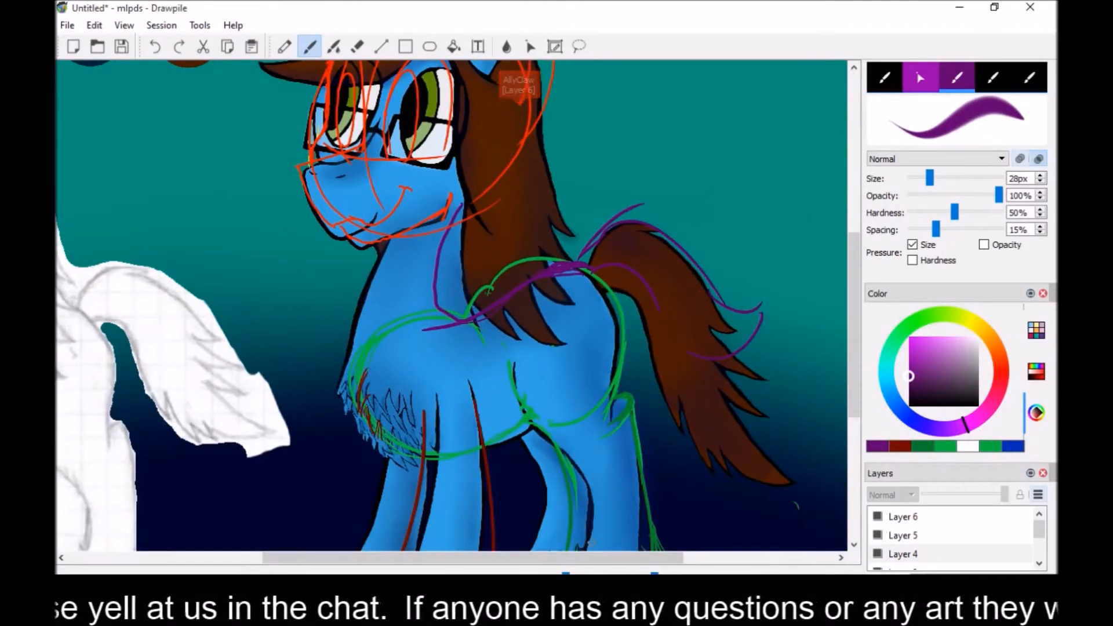
left_click_drag(557, 559, 609, 576)
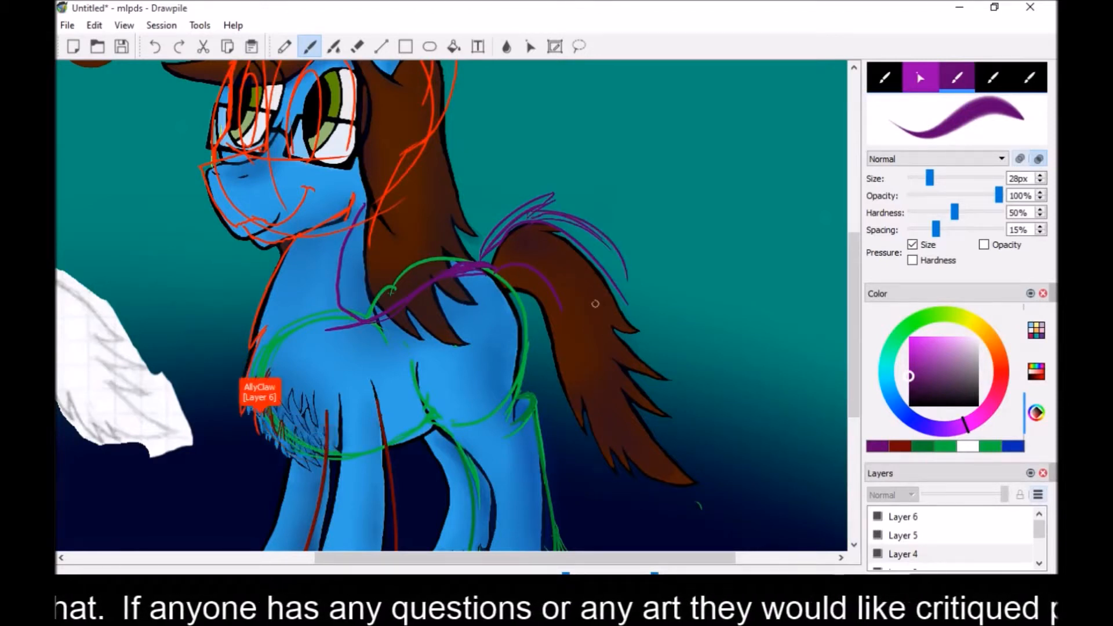
key("e")
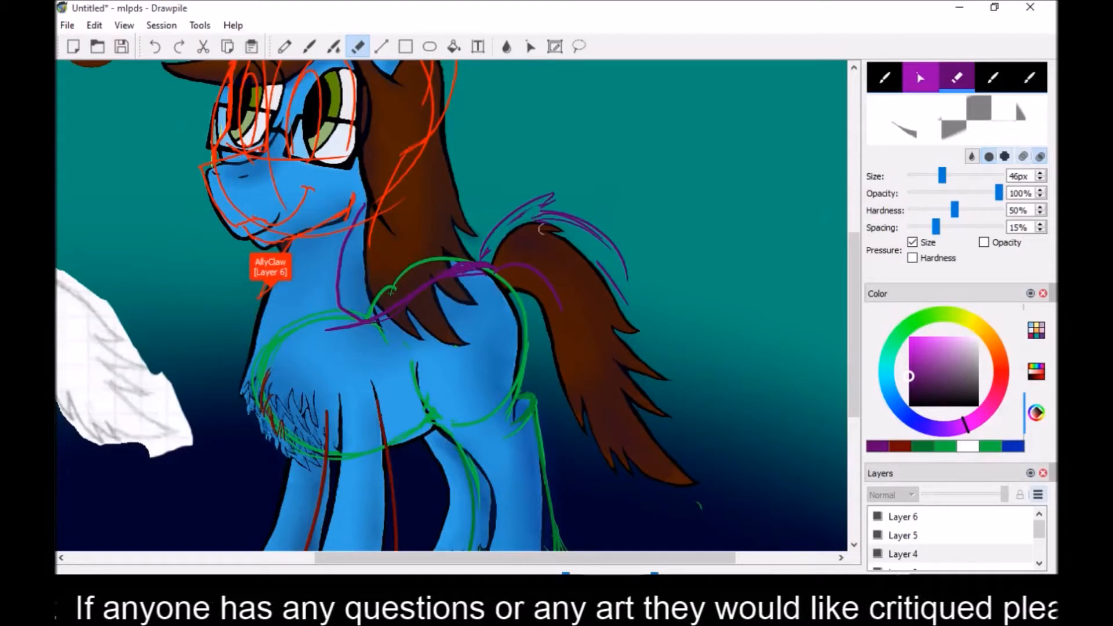
key("b")
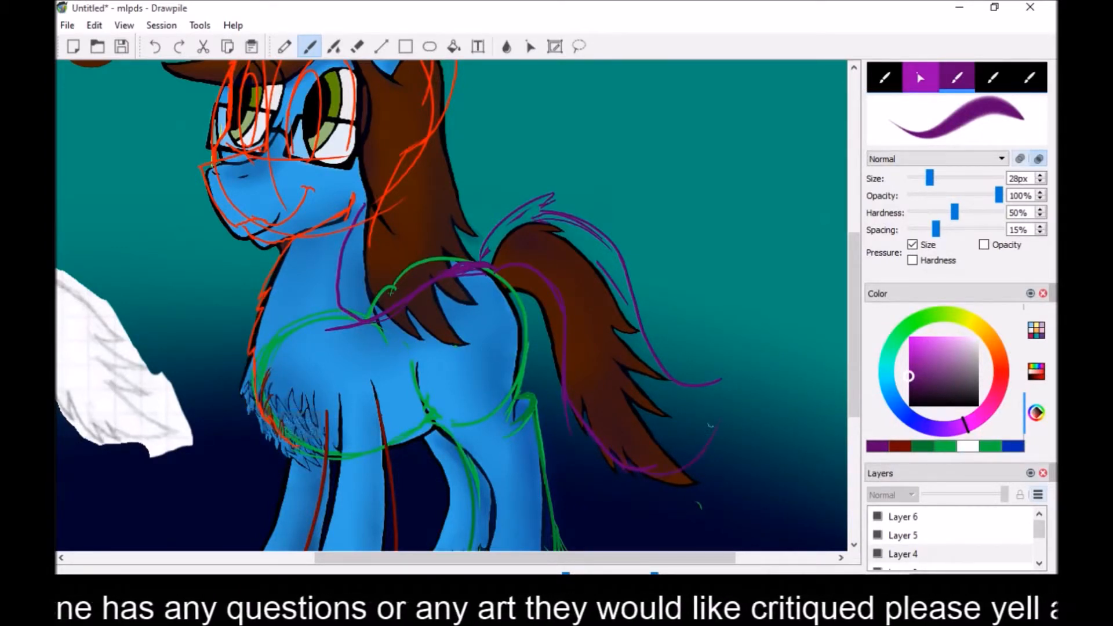
left_click_drag(717, 384, 686, 442)
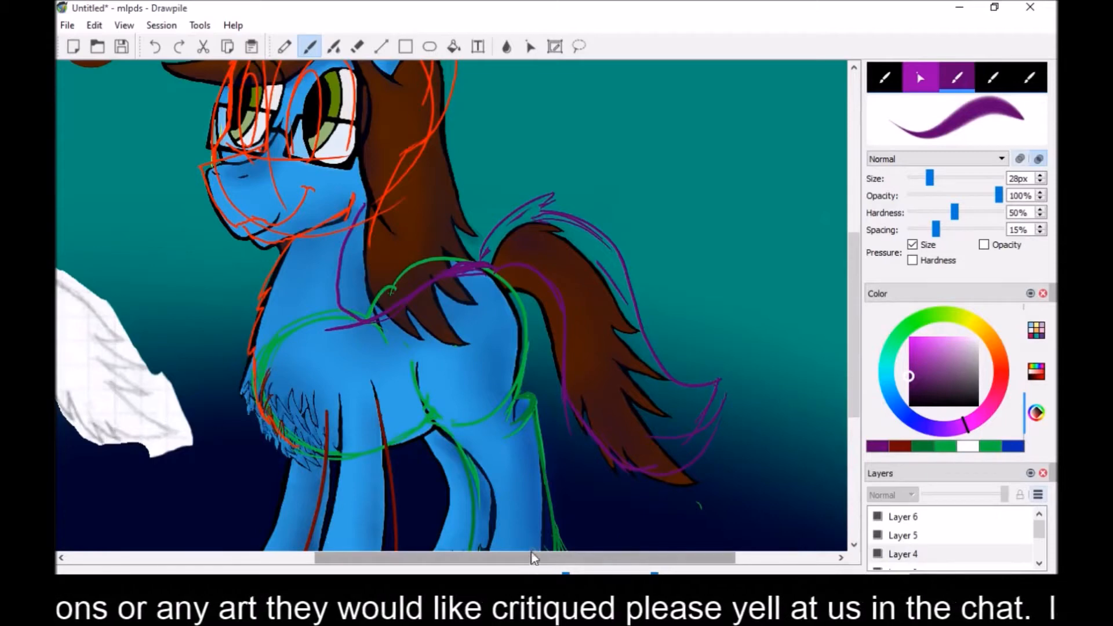
Review the critique marks on the head and mane, leave the shared session, and exit the program, discarding unsaved changes
left_click_drag(531, 557, 468, 565)
left_click_drag(854, 286, 848, 235)
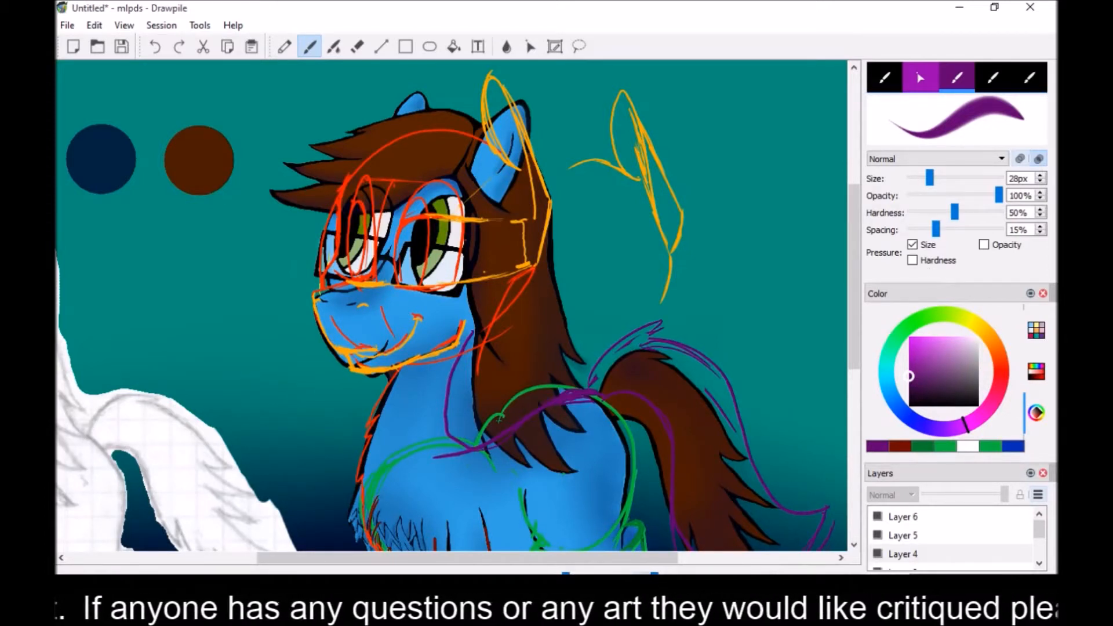
left_click(643, 573)
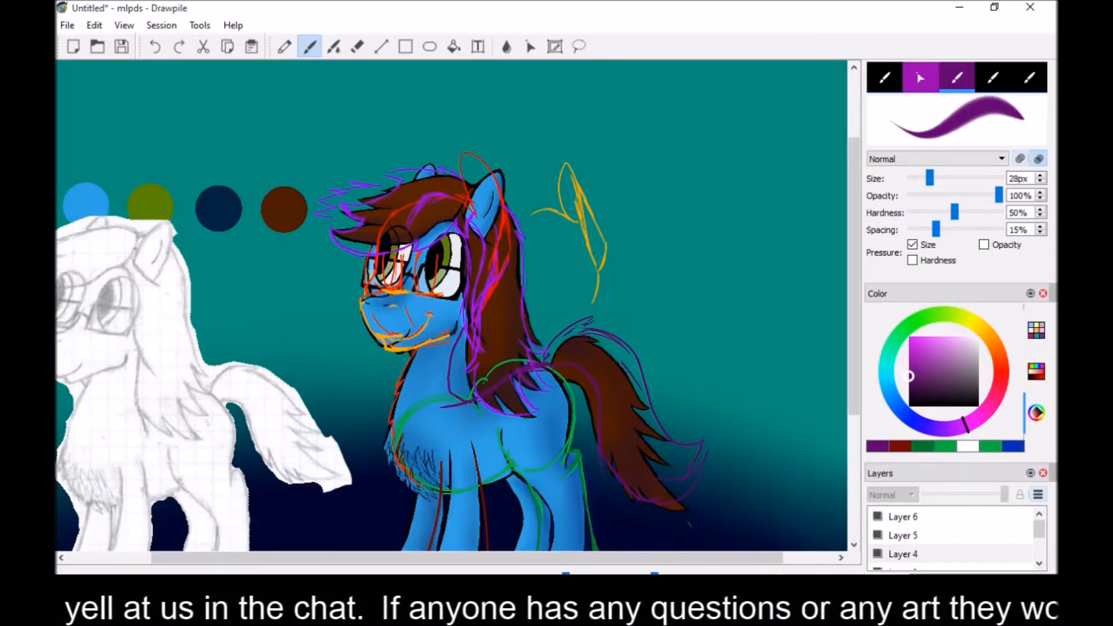
left_click(161, 25)
left_click(171, 77)
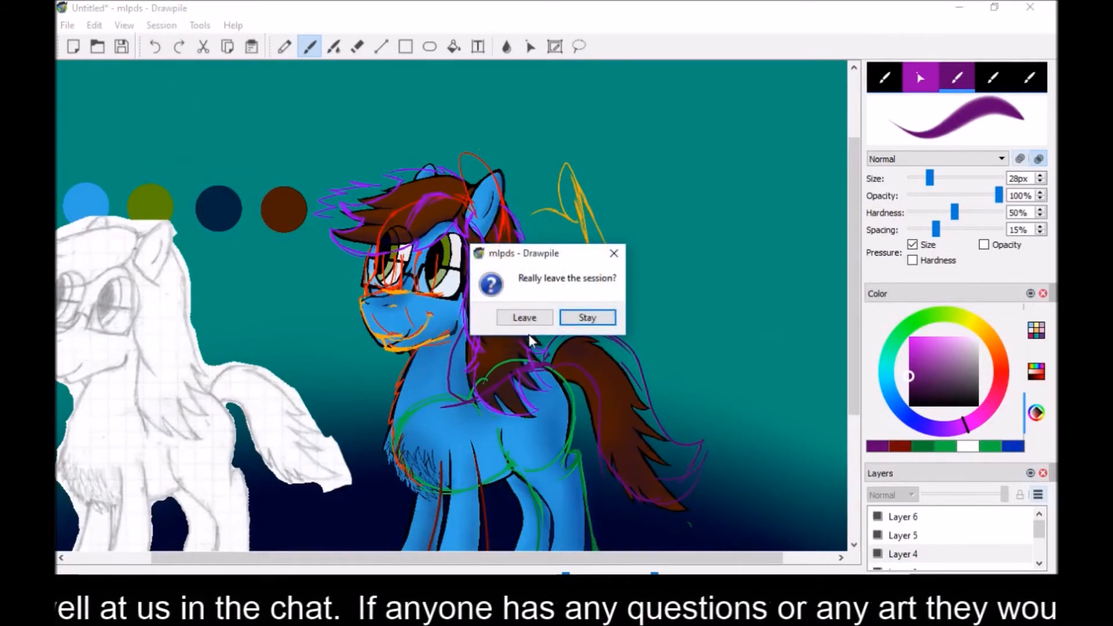
left_click(524, 317)
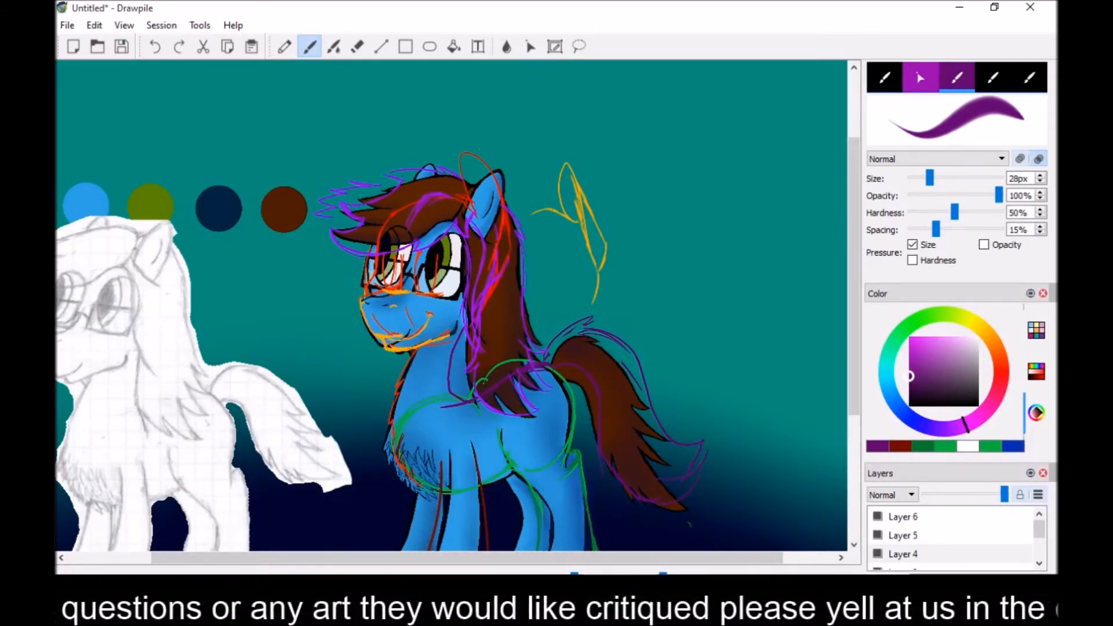
left_click(1031, 8)
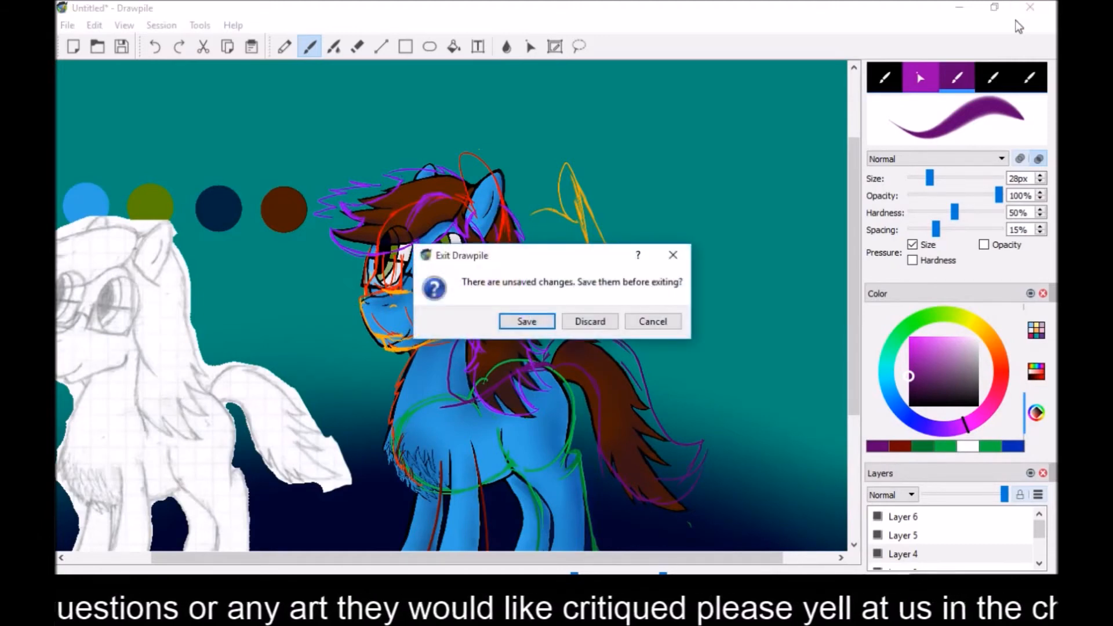
left_click(588, 320)
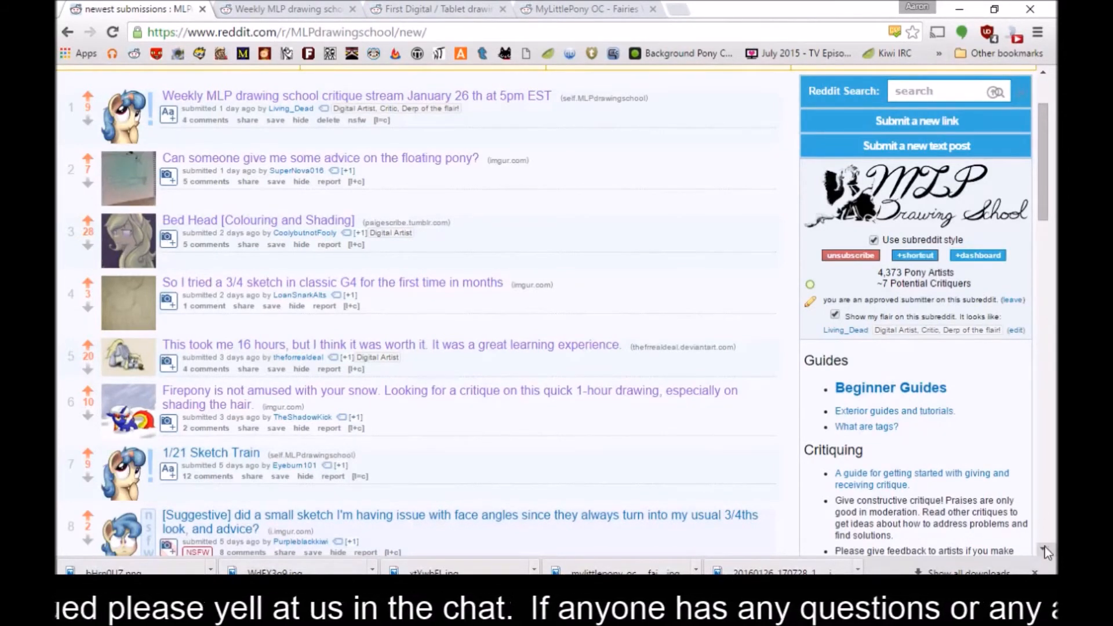
In the browser, close the downloads bar and upvote the 17th and 18th posts in the MLPdrawingschool new submissions list
left_click(1035, 572)
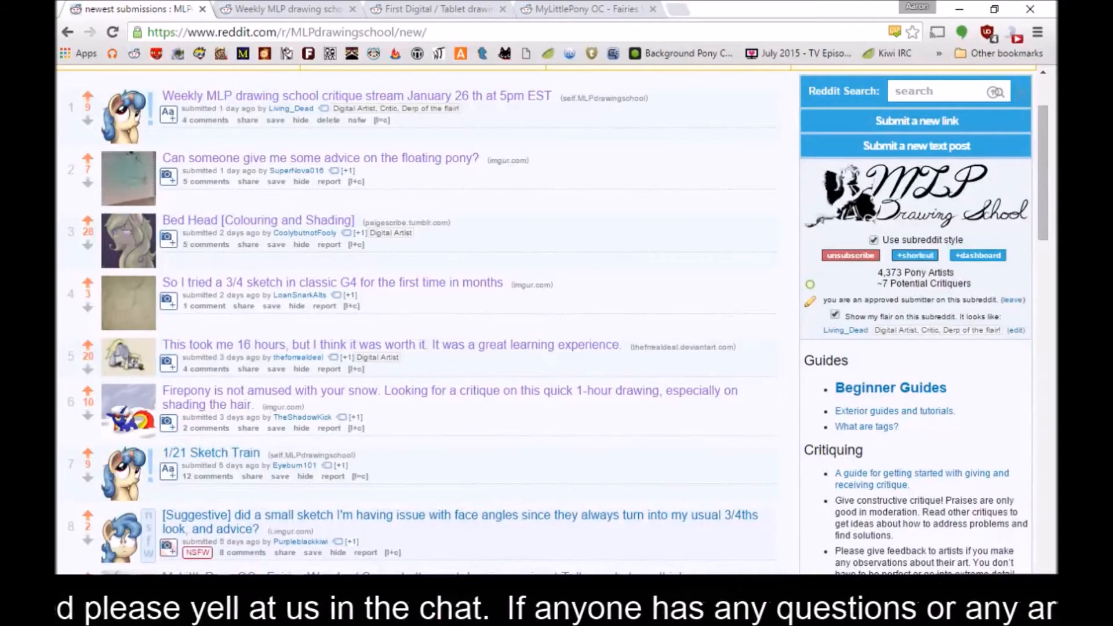
left_click_drag(1042, 174, 1029, 411)
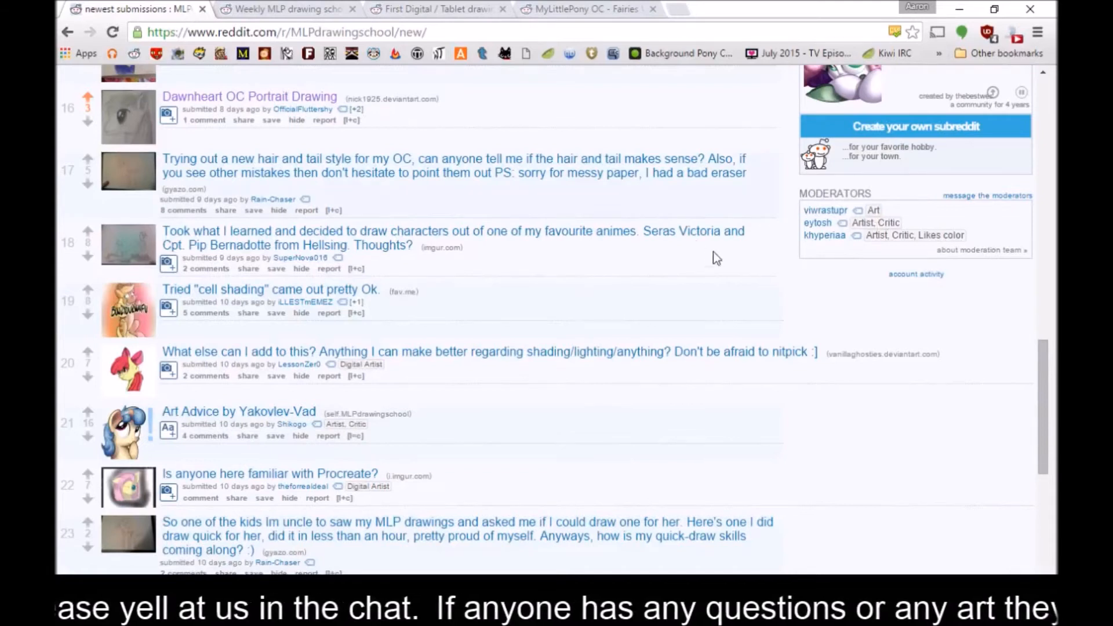
key("a")
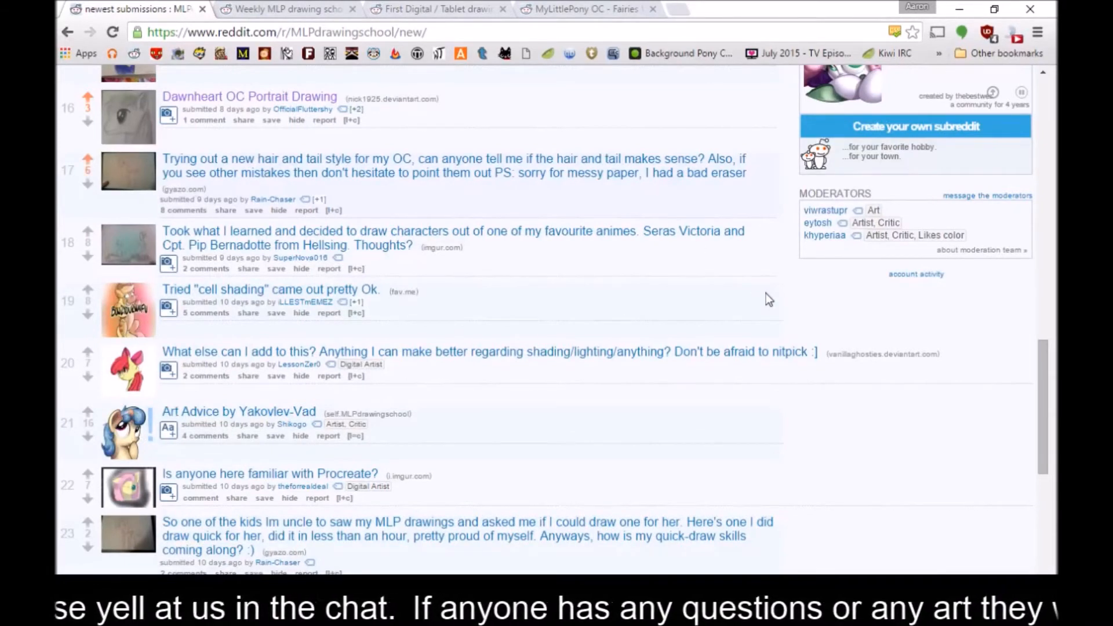
key("a")
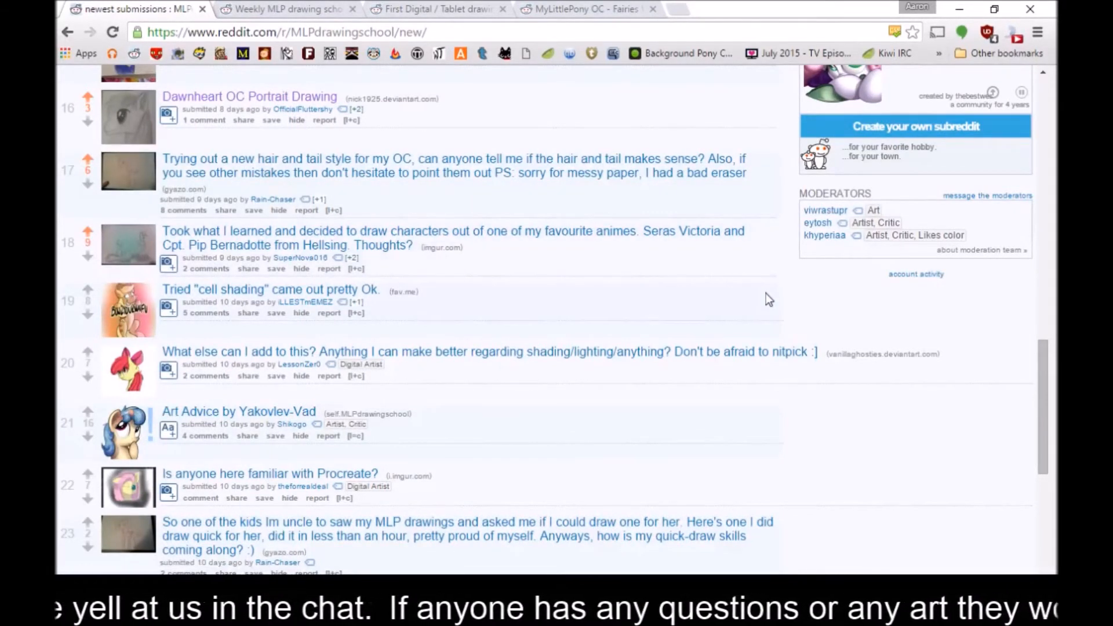
Upvote the 19th through 25th posts in the new submissions list and check the Page 2 posts below them
key("a")
key("a")
key("a")
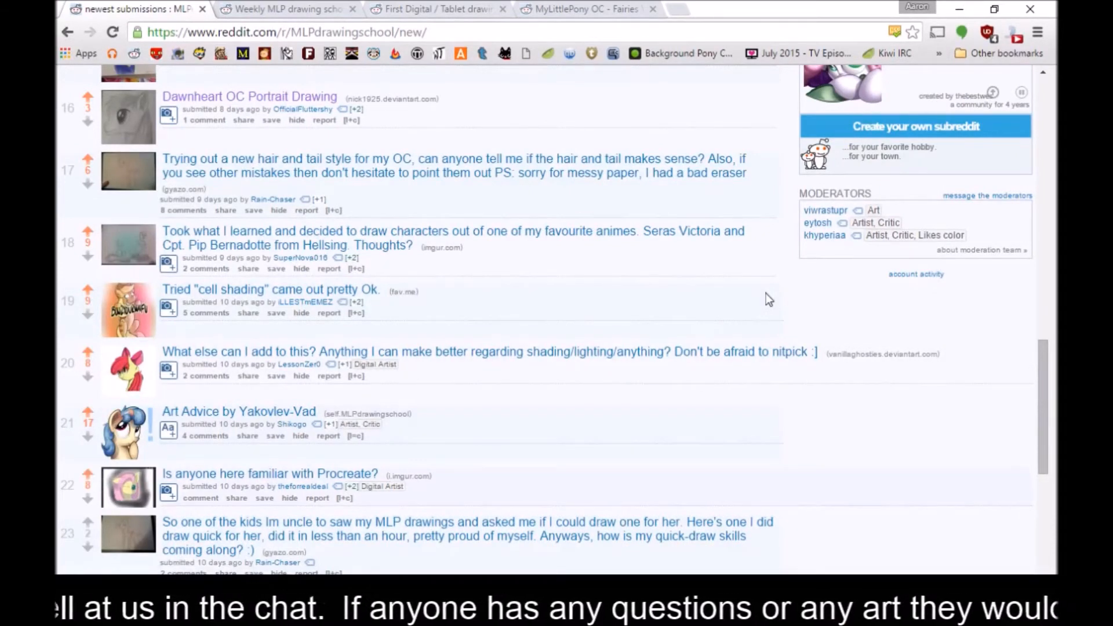
key("a")
key("j")
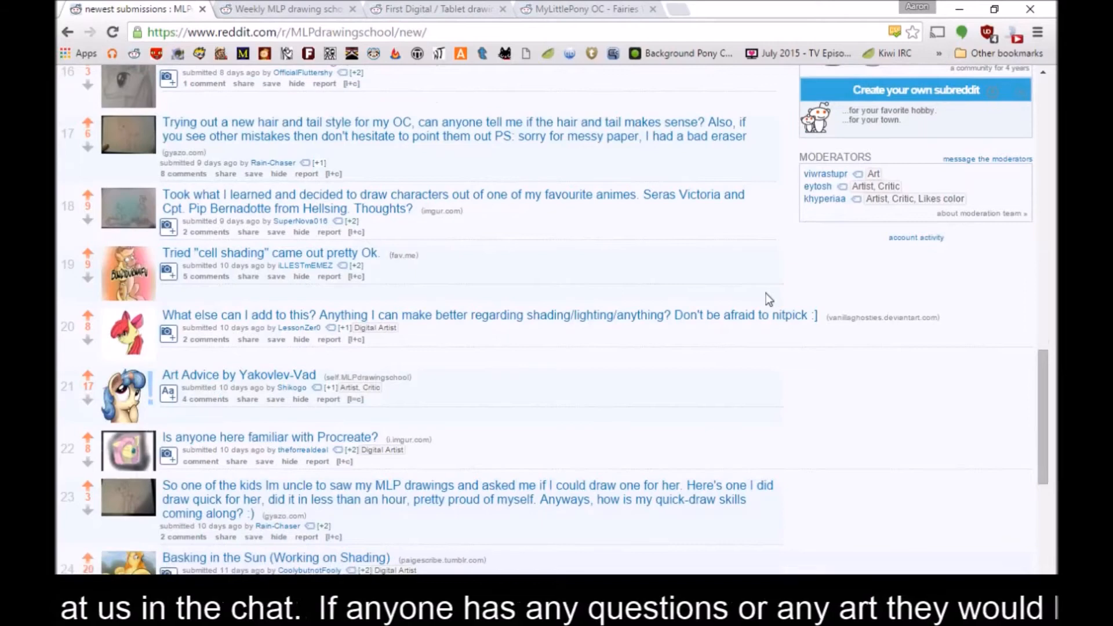
key("j")
key("j")
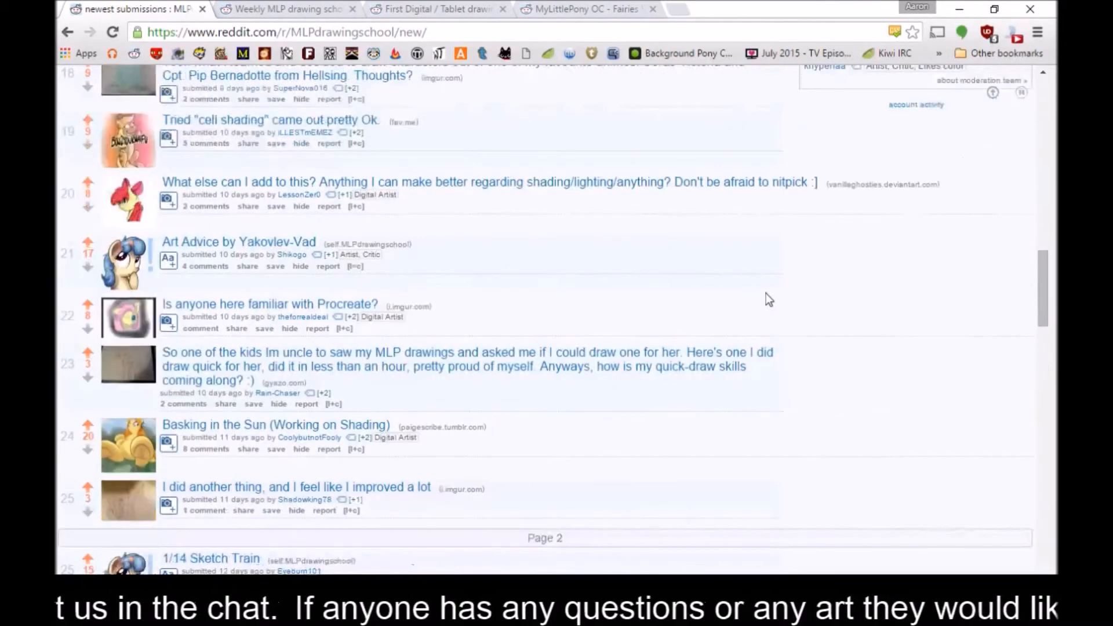
scroll(766, 294, "down", 3)
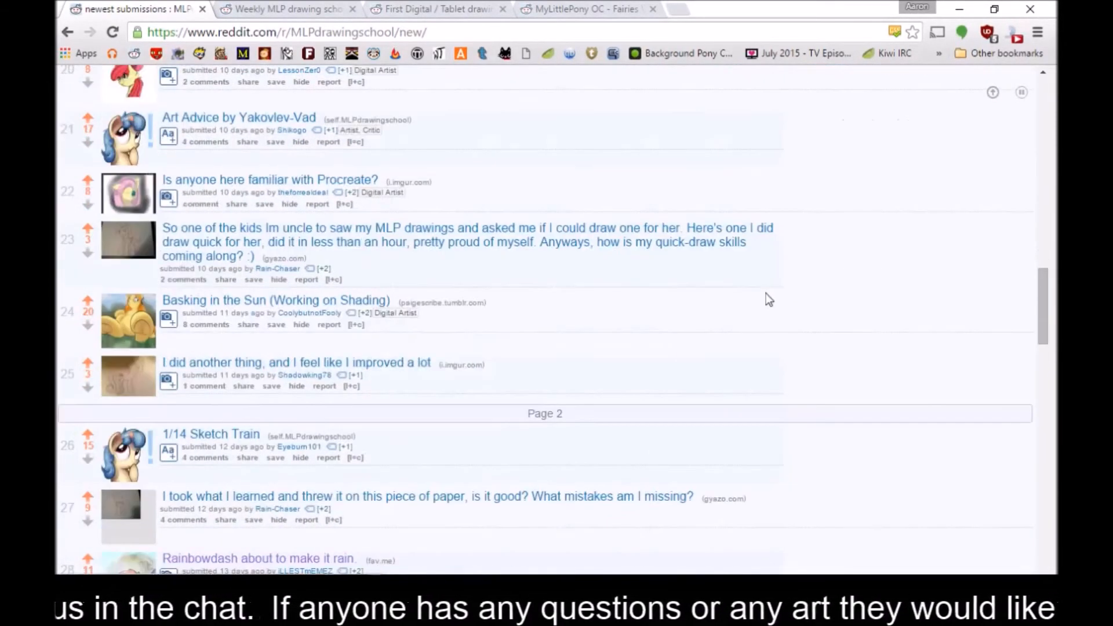
scroll(767, 293, "down", 6)
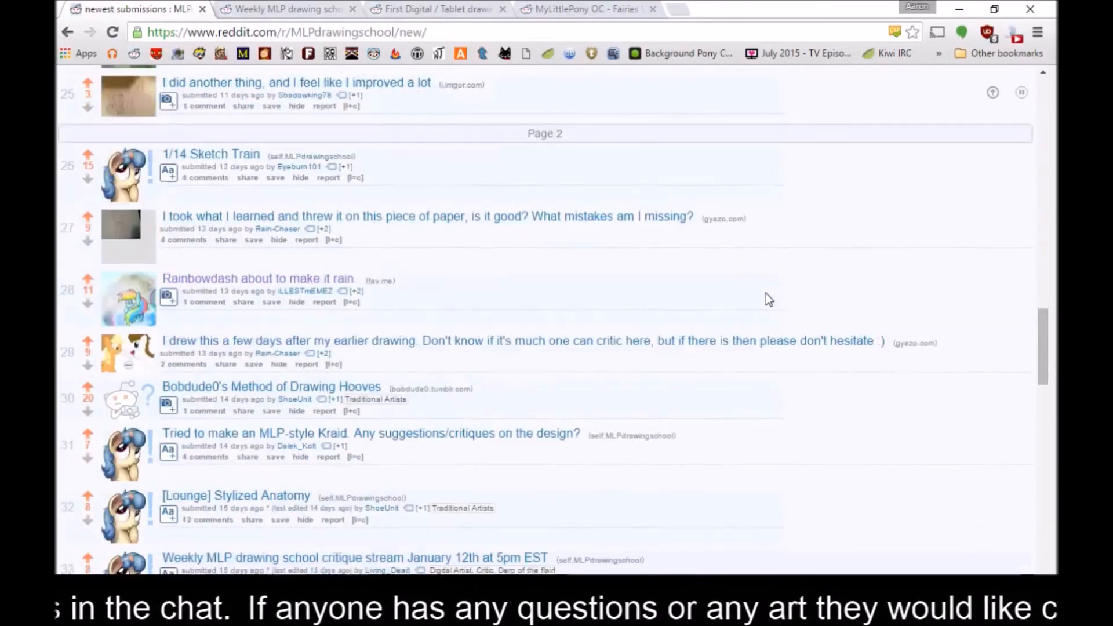
scroll(767, 293, "down", 2)
left_click_drag(1041, 371, 1039, 93)
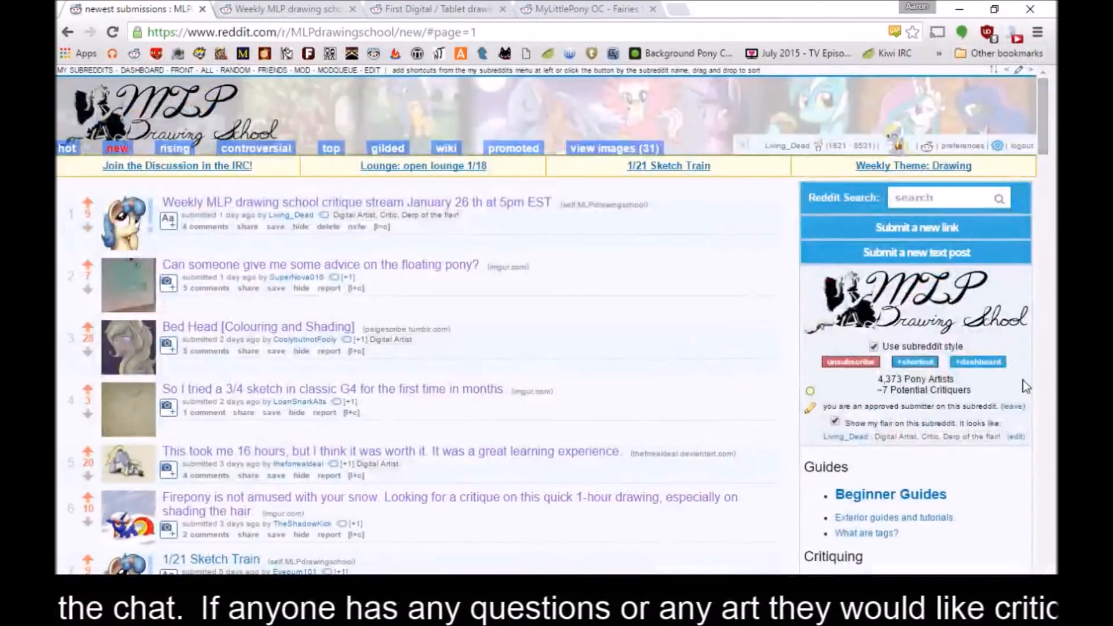
Switch to Mumble and open the linked Fairies Wander pony post from the Art channel chat
key("alt+Tab")
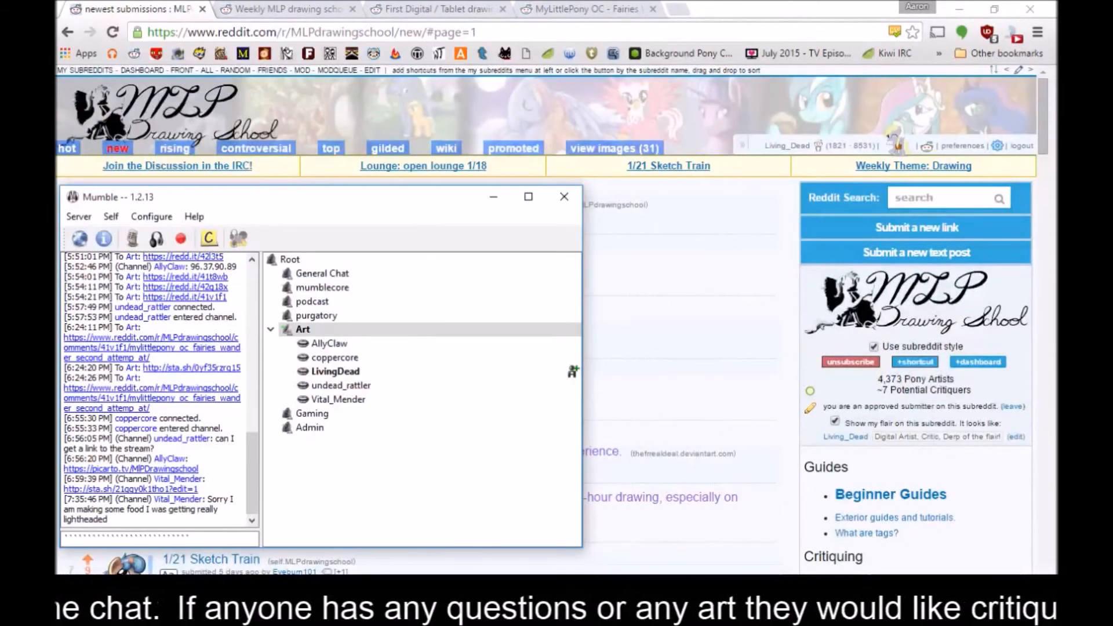
left_click(113, 357)
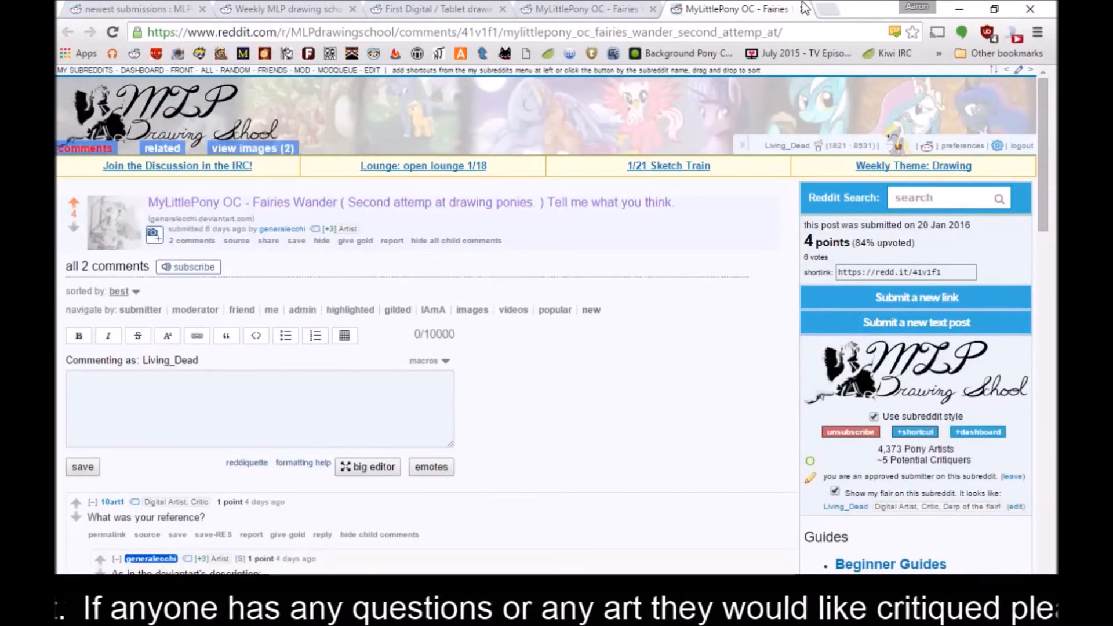
left_click(258, 585)
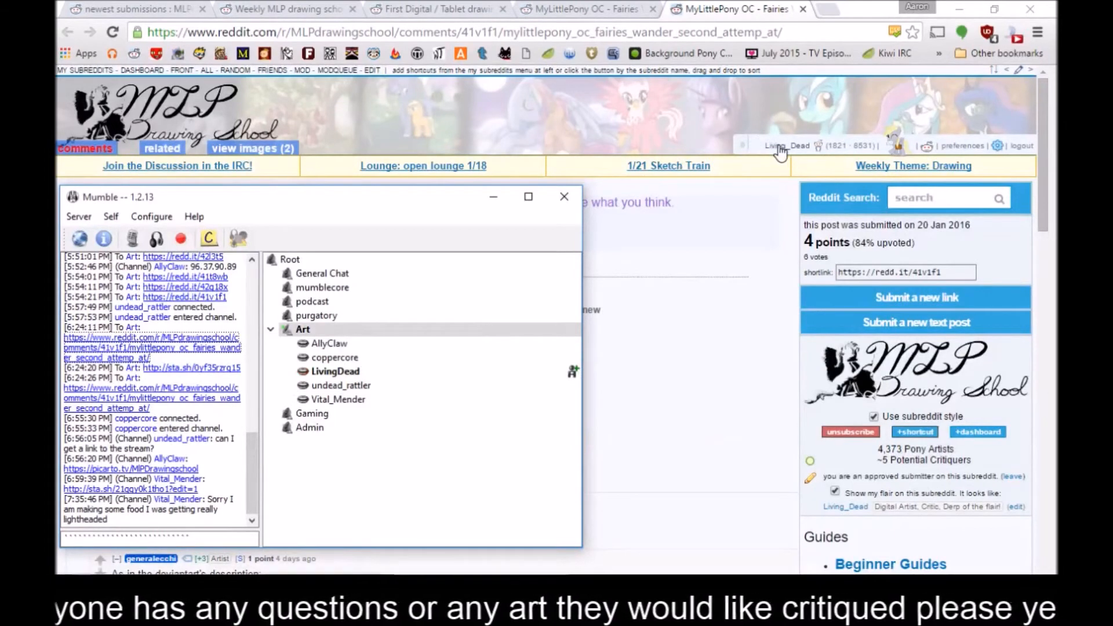
From the Reddit inbox, open the January 26 critique stream thread with all its comments and follow the sta.sh horse drawing link
left_click(897, 145)
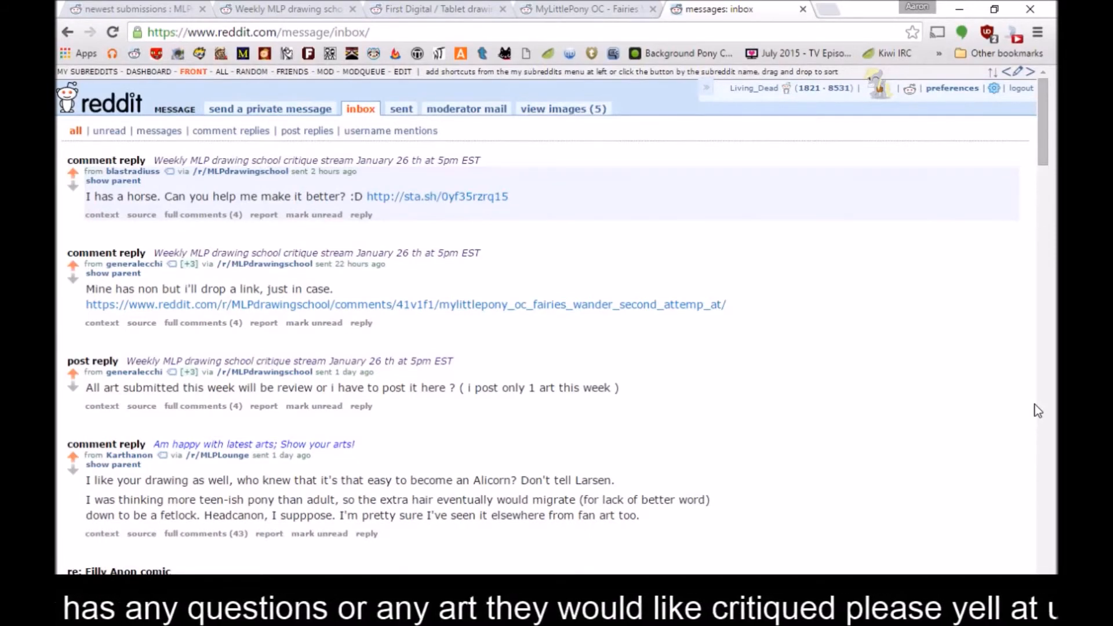
left_click(103, 325)
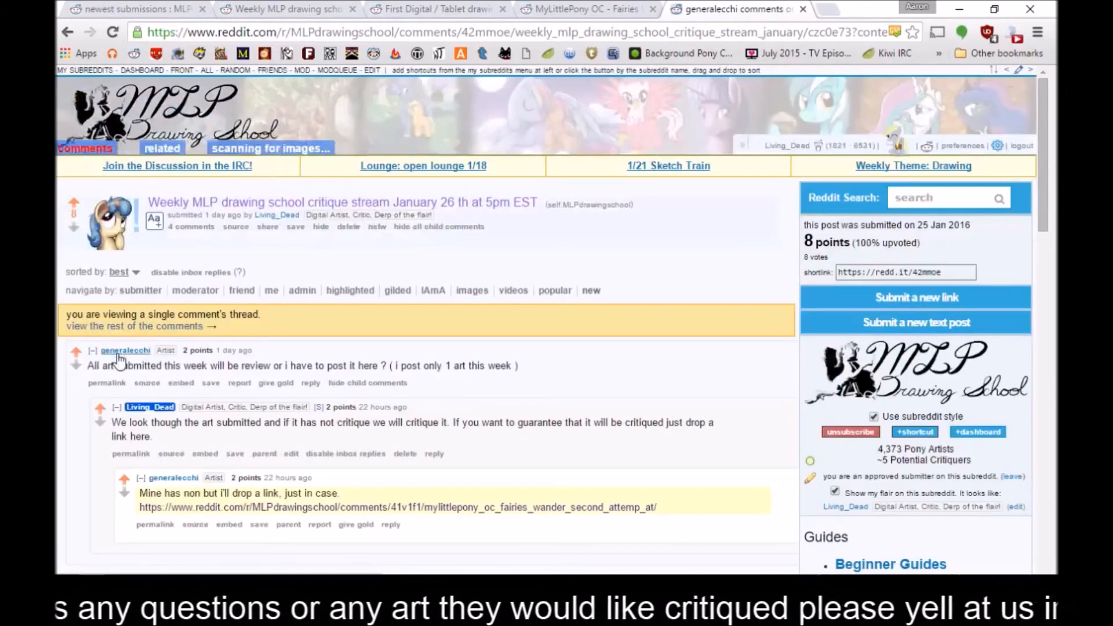
left_click_drag(1042, 155, 1017, 257)
scroll(1017, 255, "up", 3)
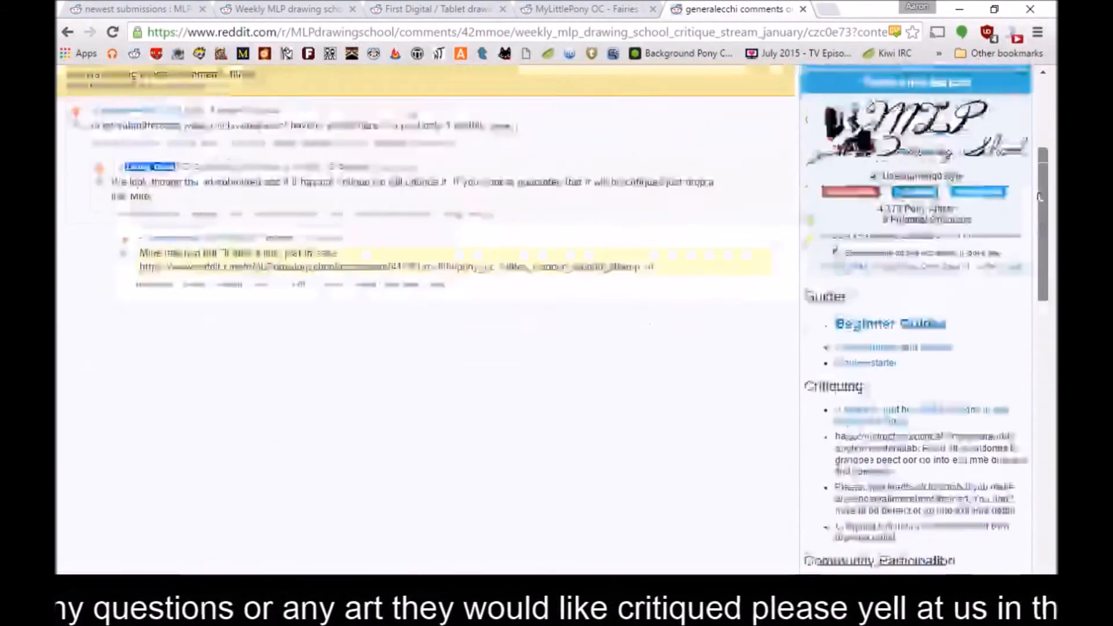
left_click(96, 164)
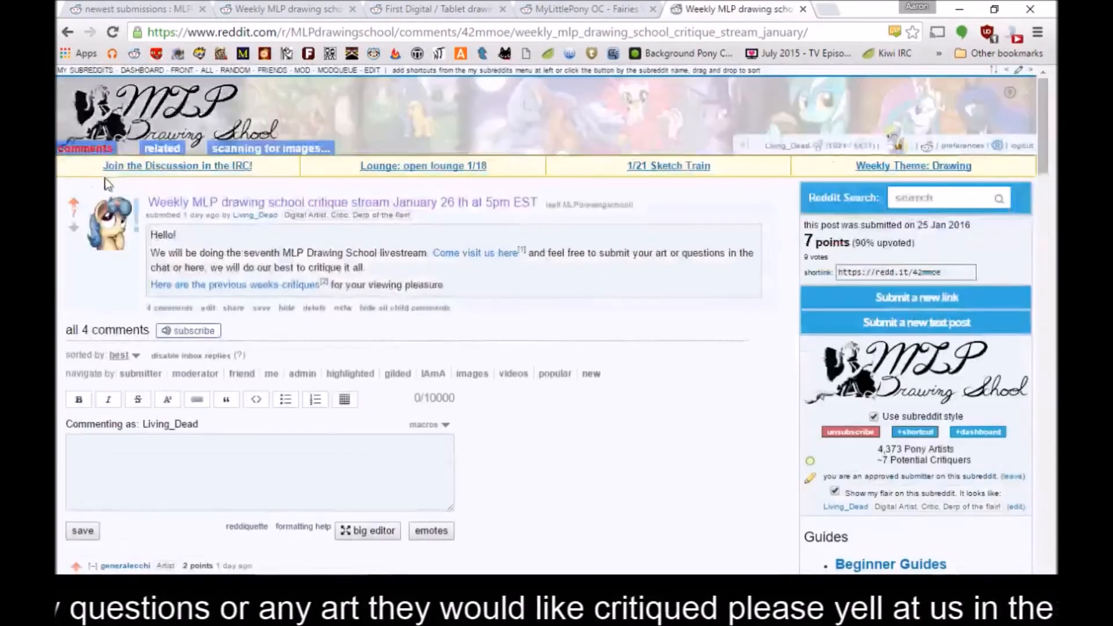
left_click_drag(1042, 153, 1048, 251)
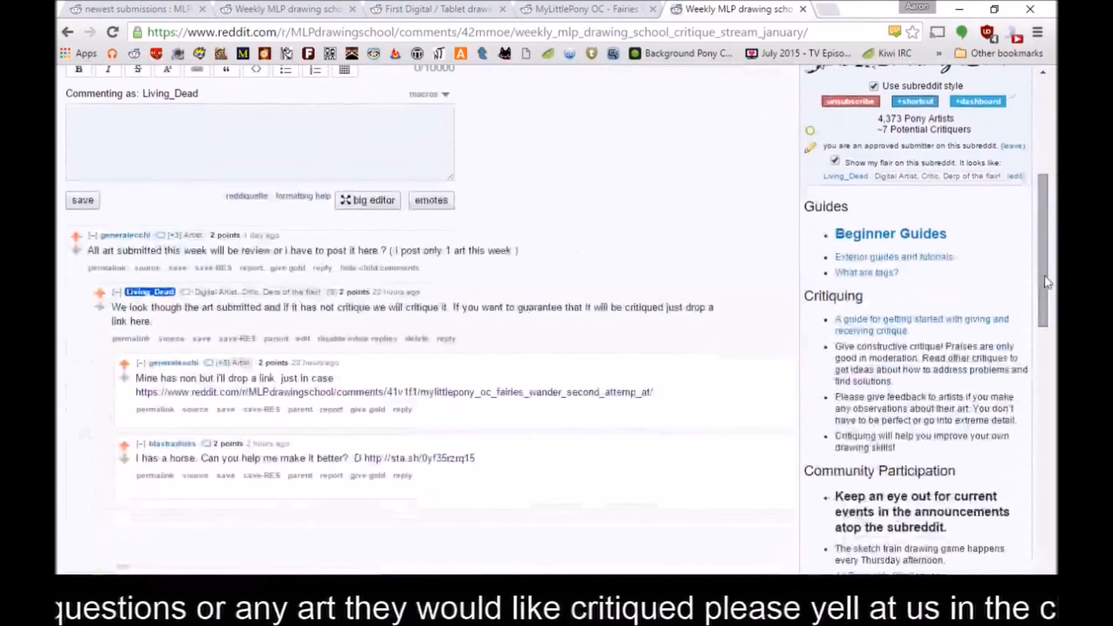
left_click(493, 527)
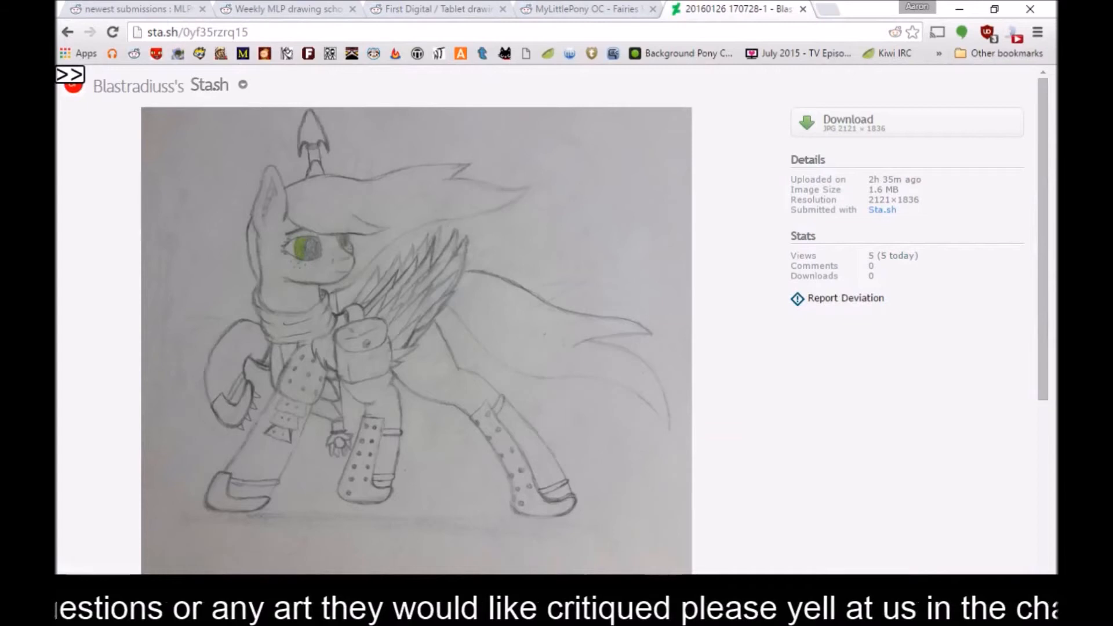
Copy the sta.sh page address, send it to the Art channel in Mumble, and close the drawing's browser tab
right_click(321, 467)
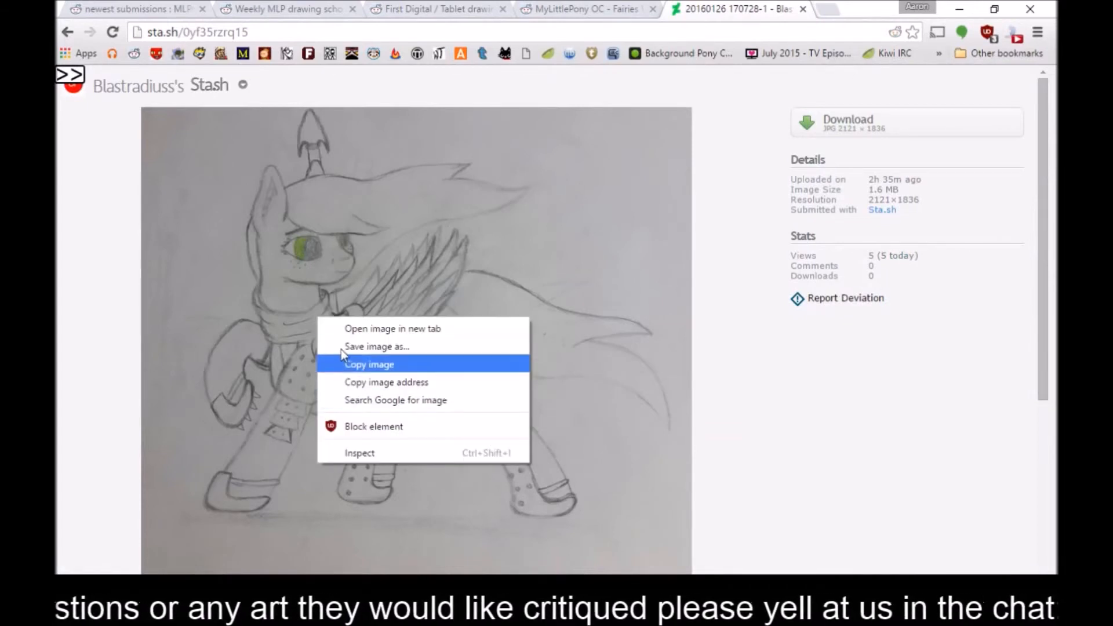
left_click(166, 33)
right_click(164, 33)
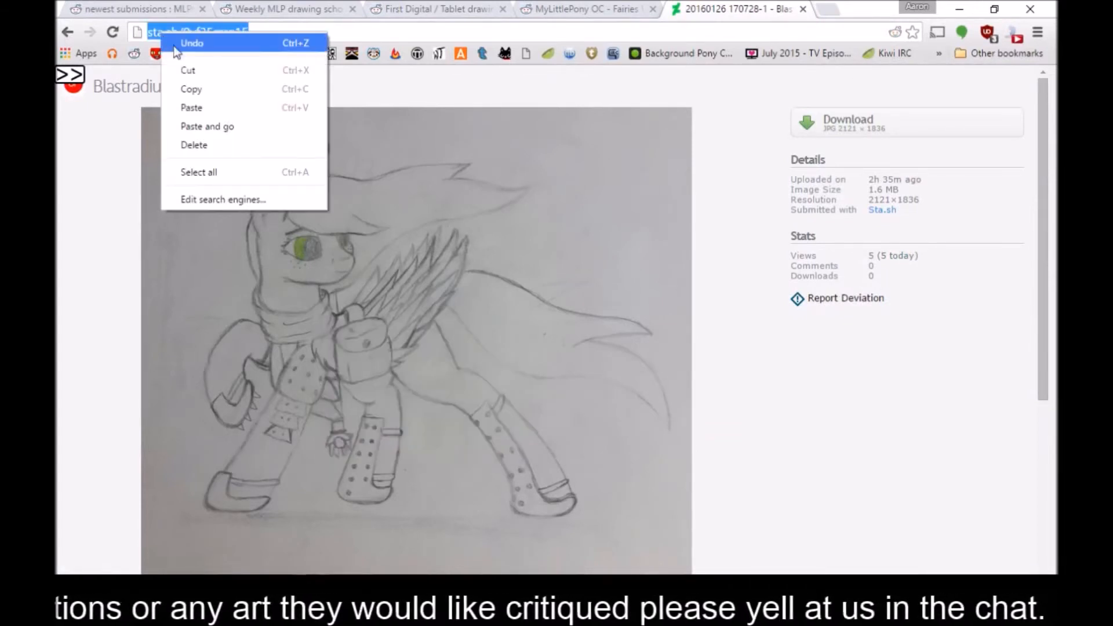
left_click(192, 88)
key("alt+Tab")
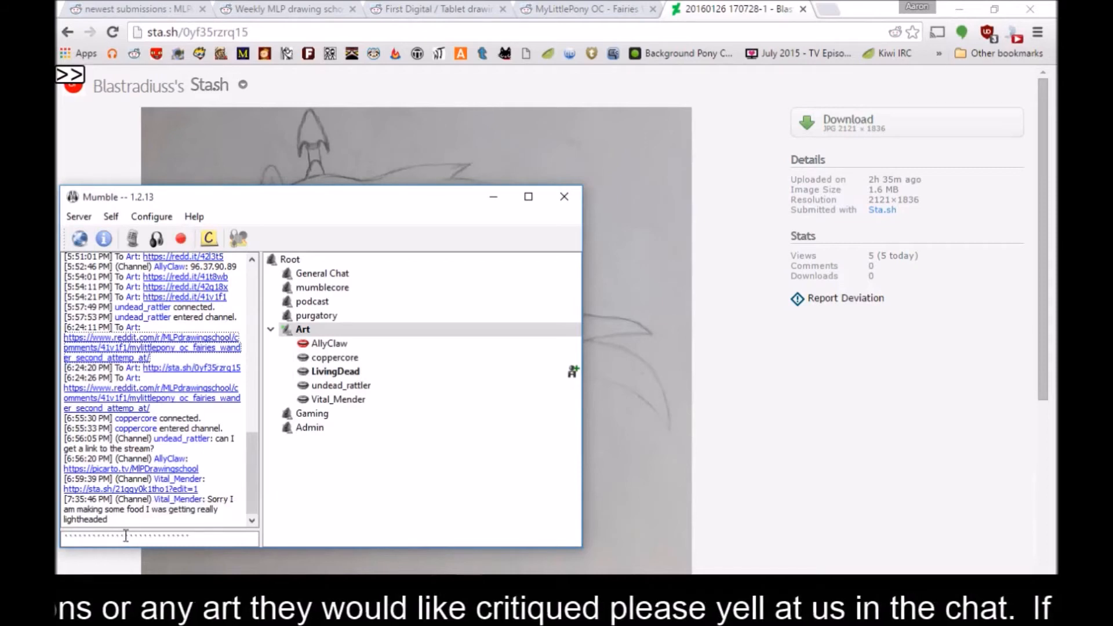
left_click_drag(191, 538, 61, 538)
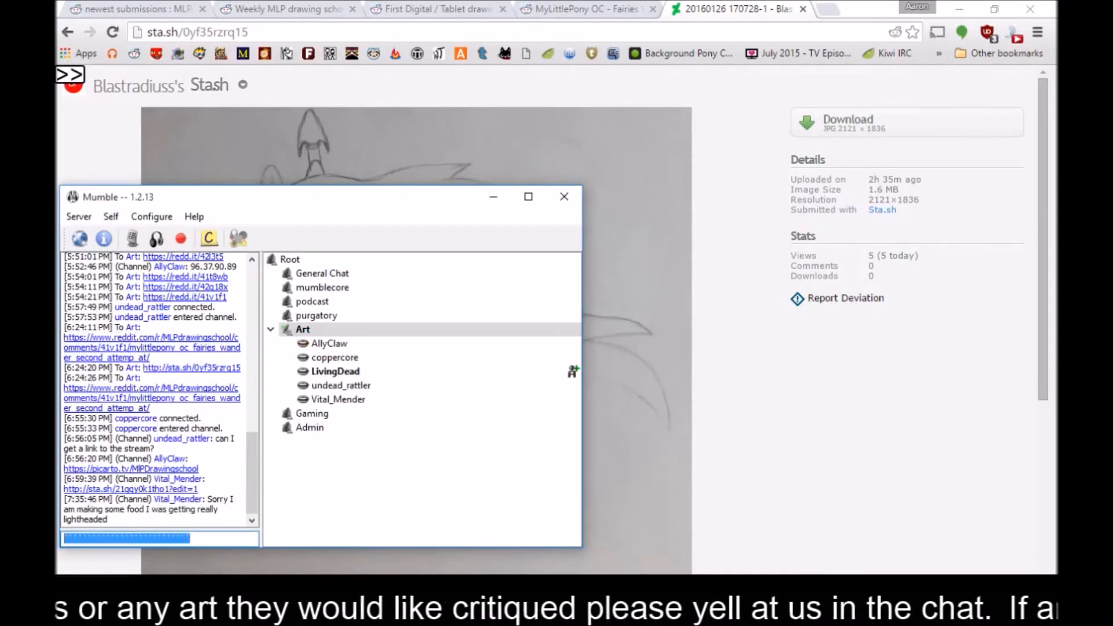
key("ctrl+v")
key("Return")
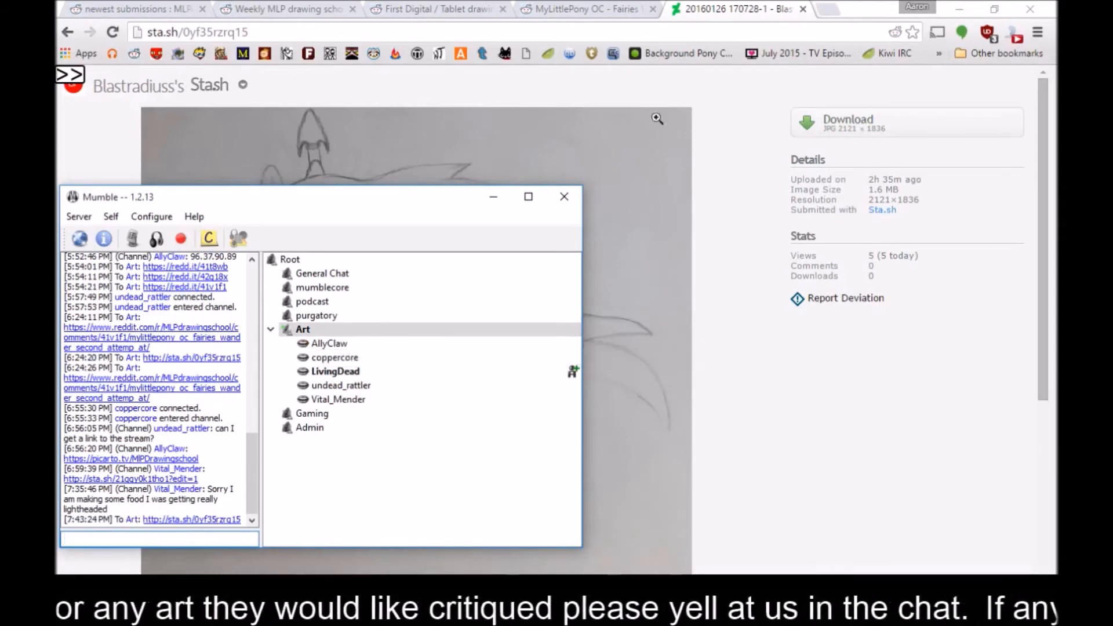
left_click(723, 154)
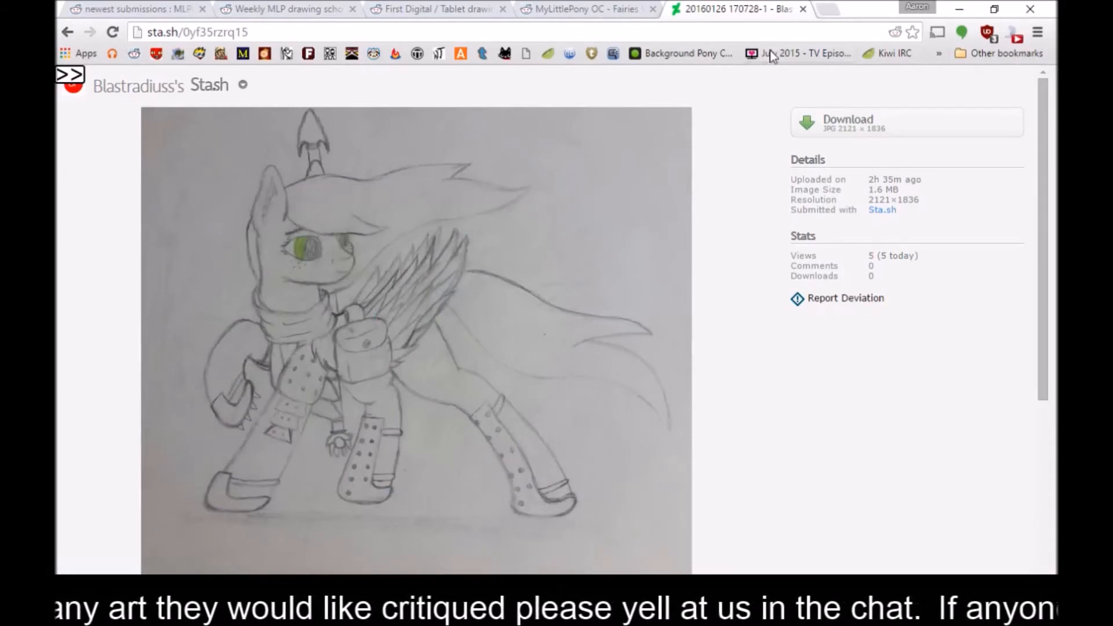
left_click(803, 8)
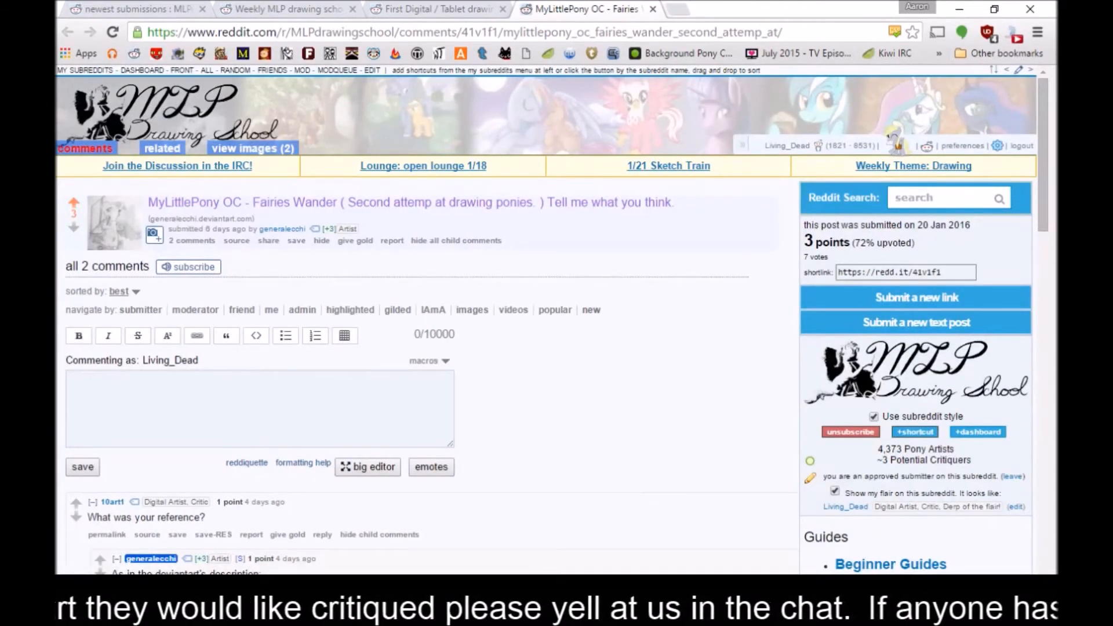
Switch to Drawpile and join the shared mlpds session
key("alt+Tab")
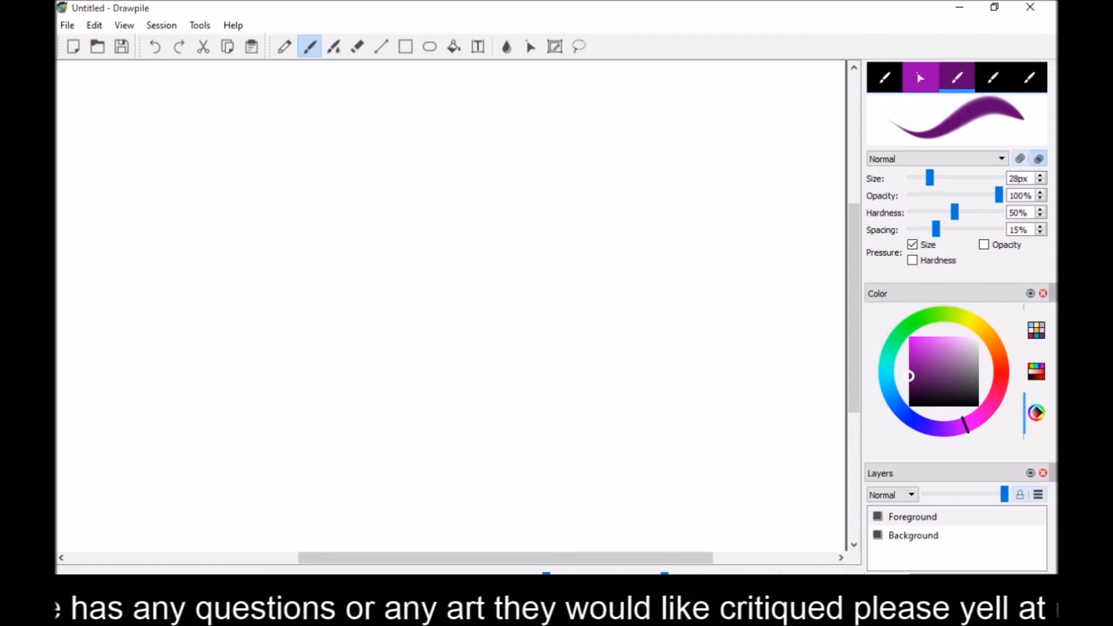
left_click(199, 25)
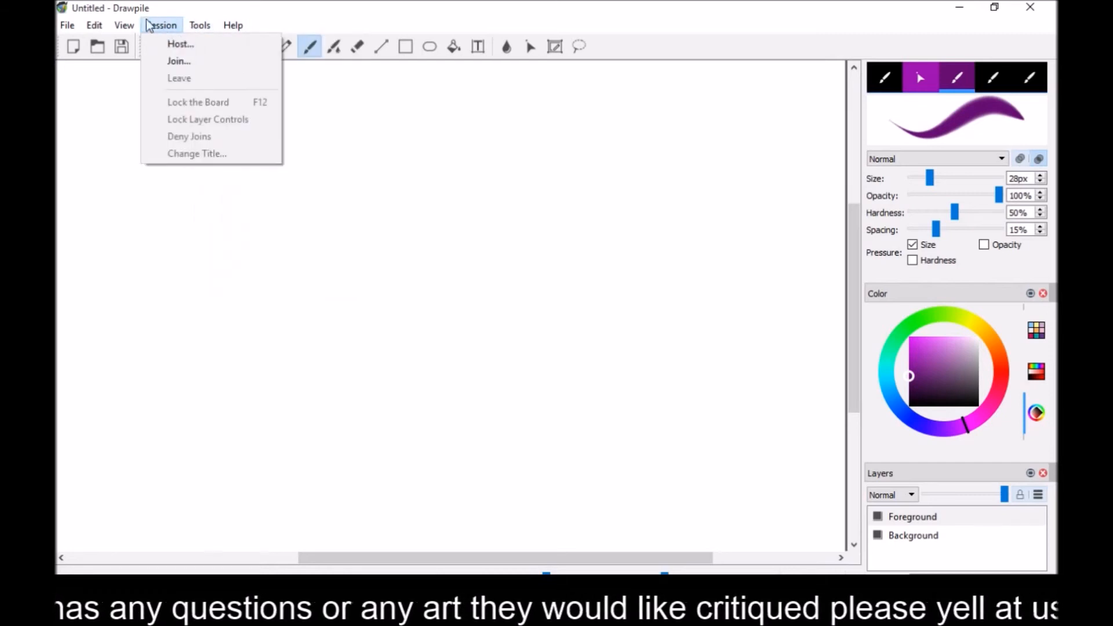
left_click(168, 60)
left_click(525, 388)
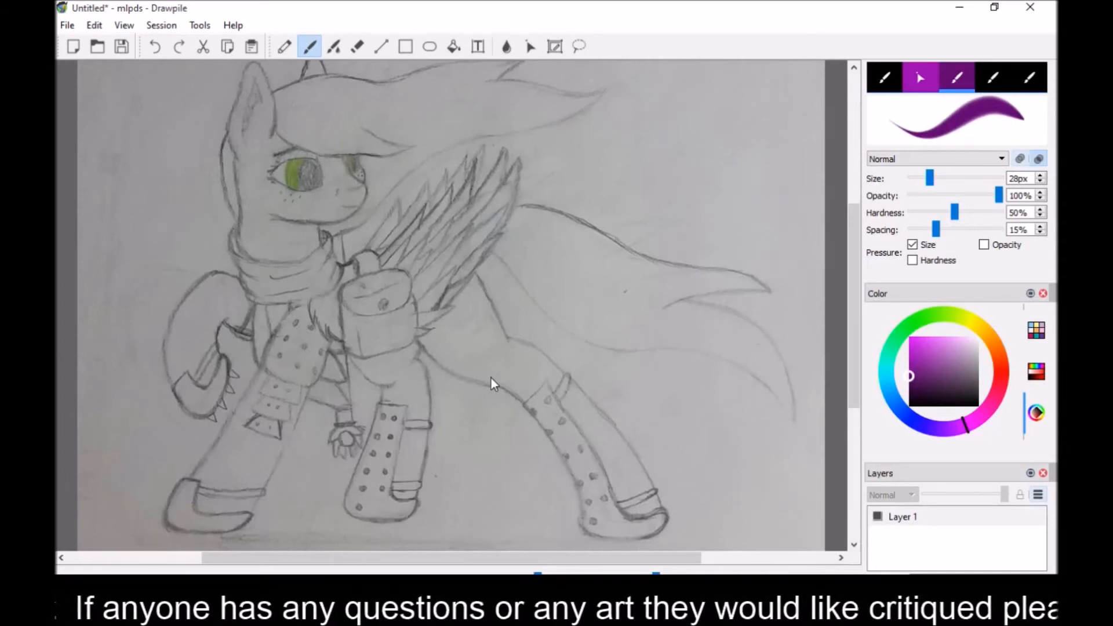
Set the purple brush to 8 px size and 50% hardness
left_click_drag(853, 239, 854, 200)
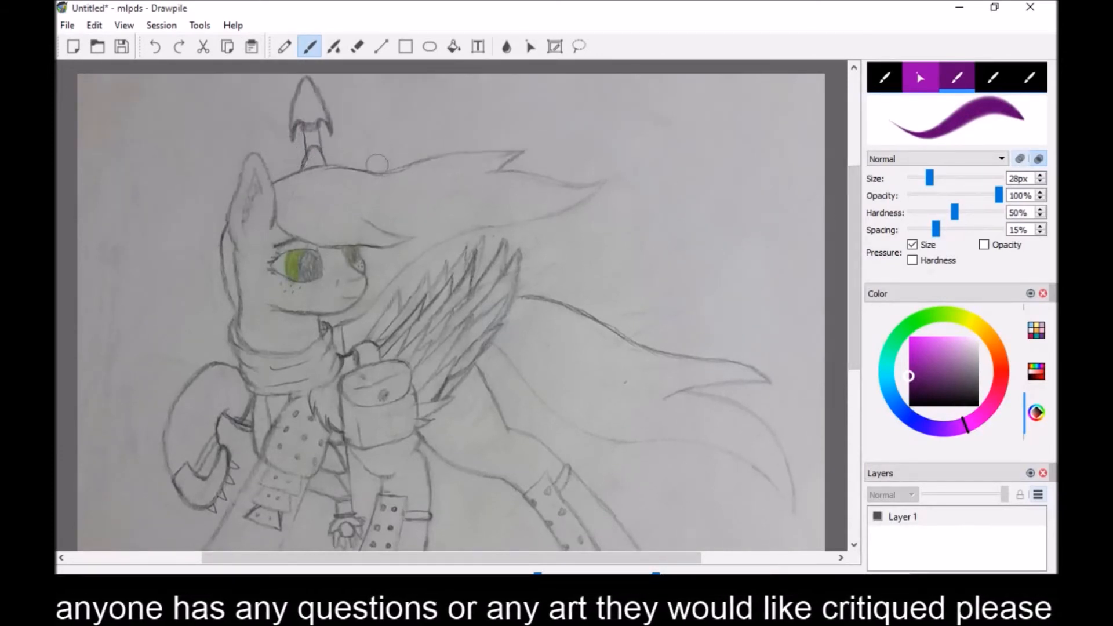
left_click_drag(932, 178, 916, 180)
mouse_move(955, 213)
left_mouse_down()
mouse_move(966, 220)
mouse_move(954, 218)
left_mouse_up()
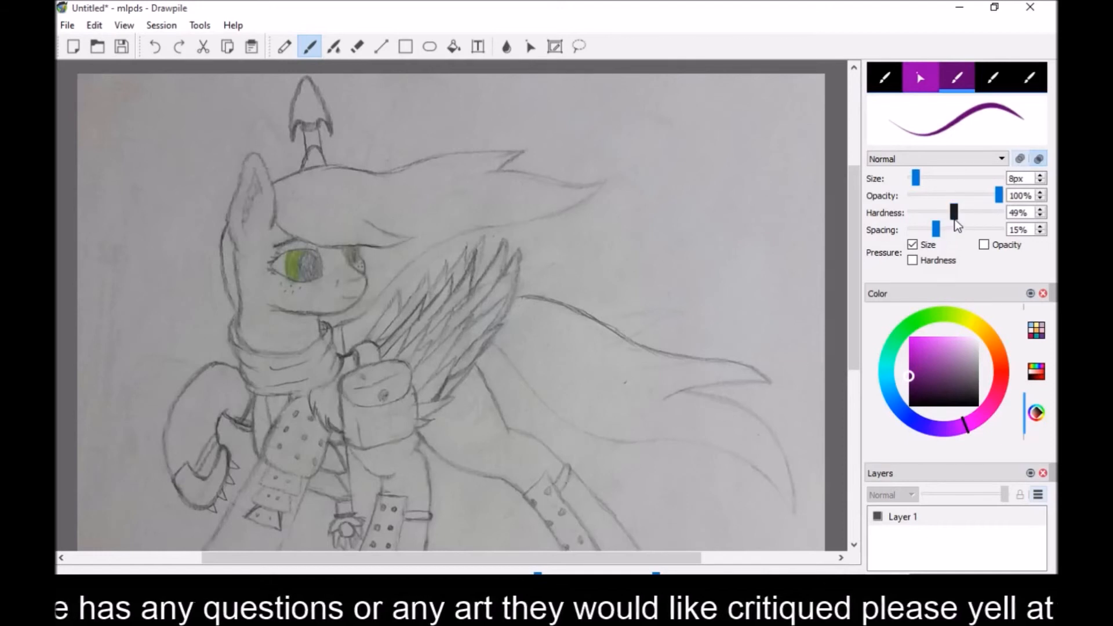
left_click(1042, 210)
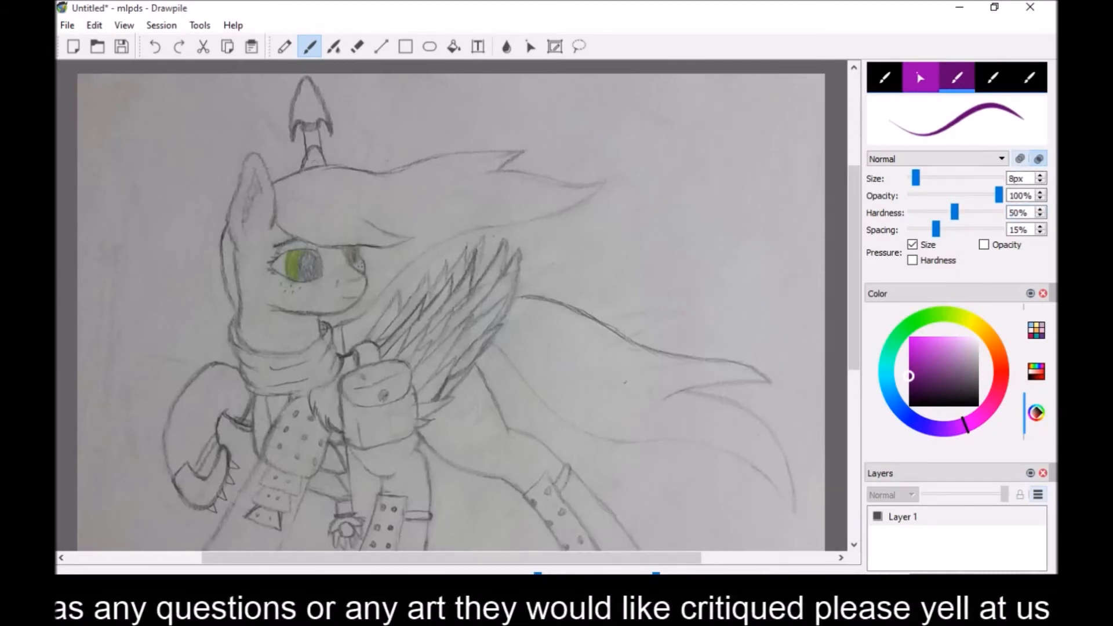
Try a small purple arch at the base of the spear-shaped ornament on the pony's head, undo it, and check Layer 1's options
left_click_drag(324, 160, 305, 165)
key("e")
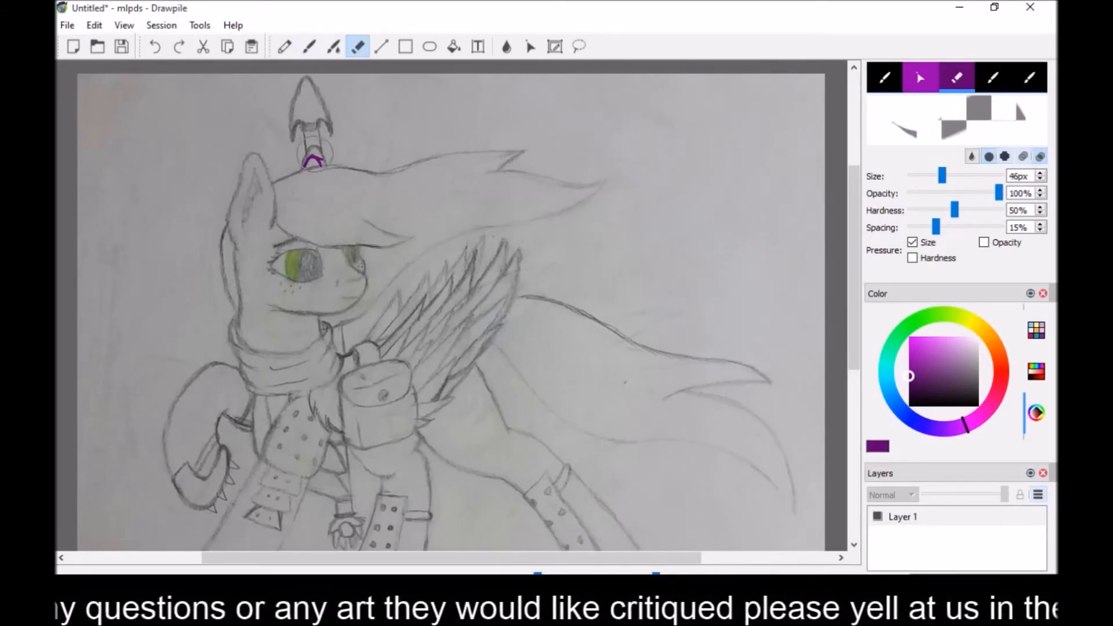
key("b")
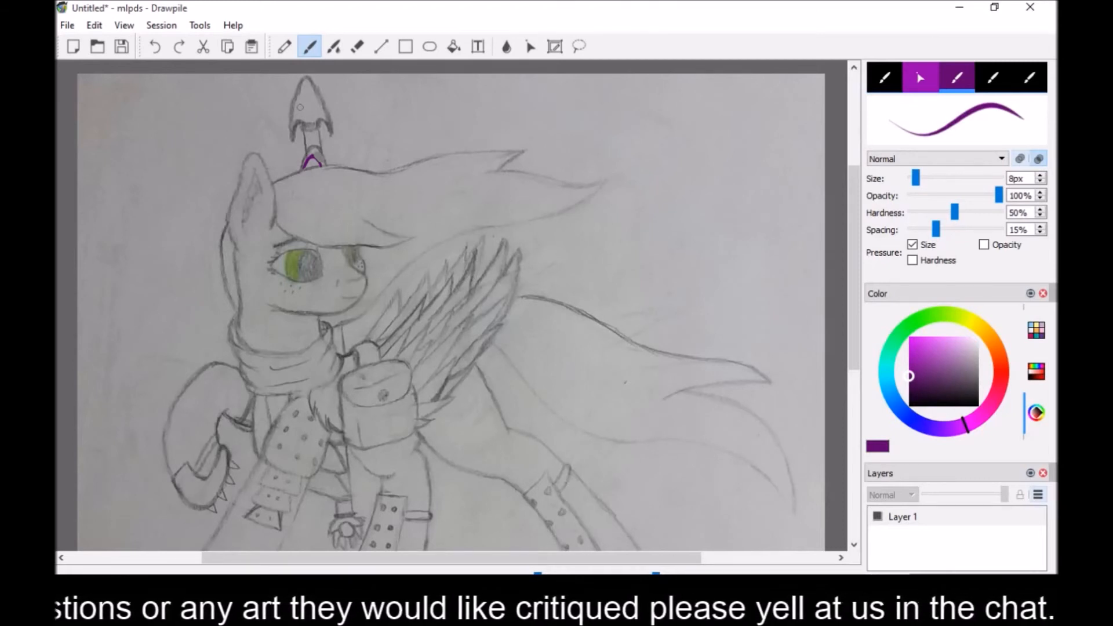
left_click(151, 46)
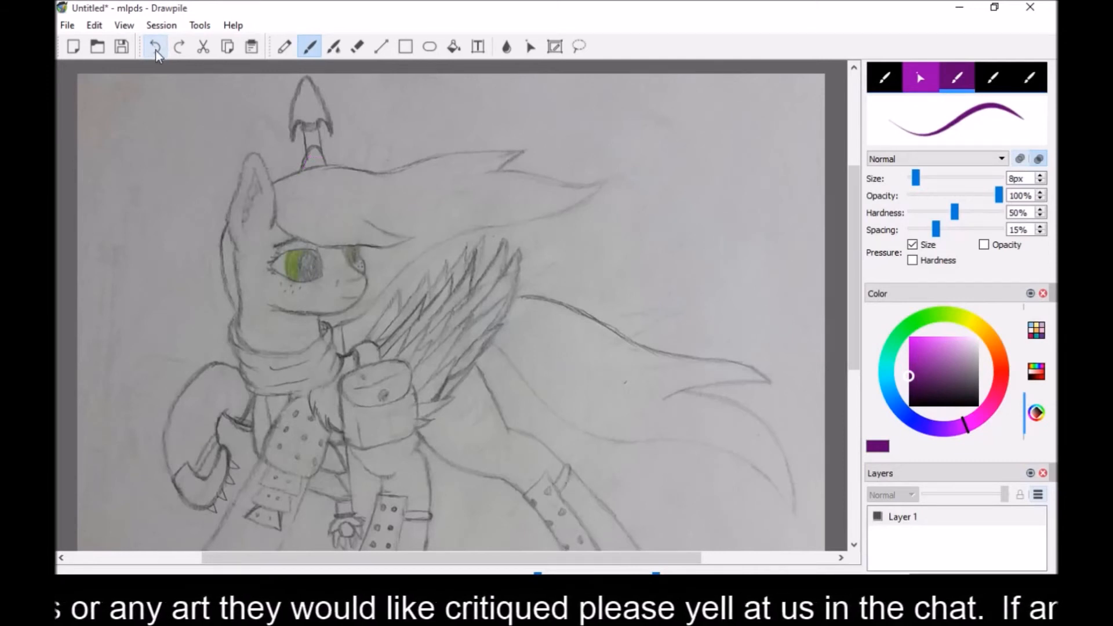
right_click(886, 521)
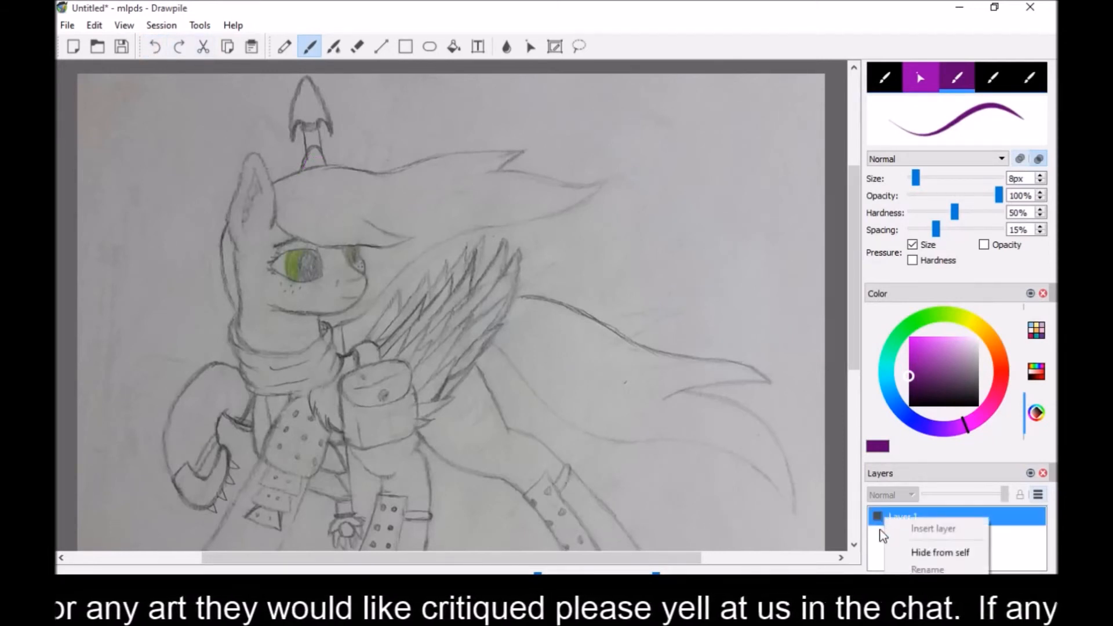
left_click(837, 538)
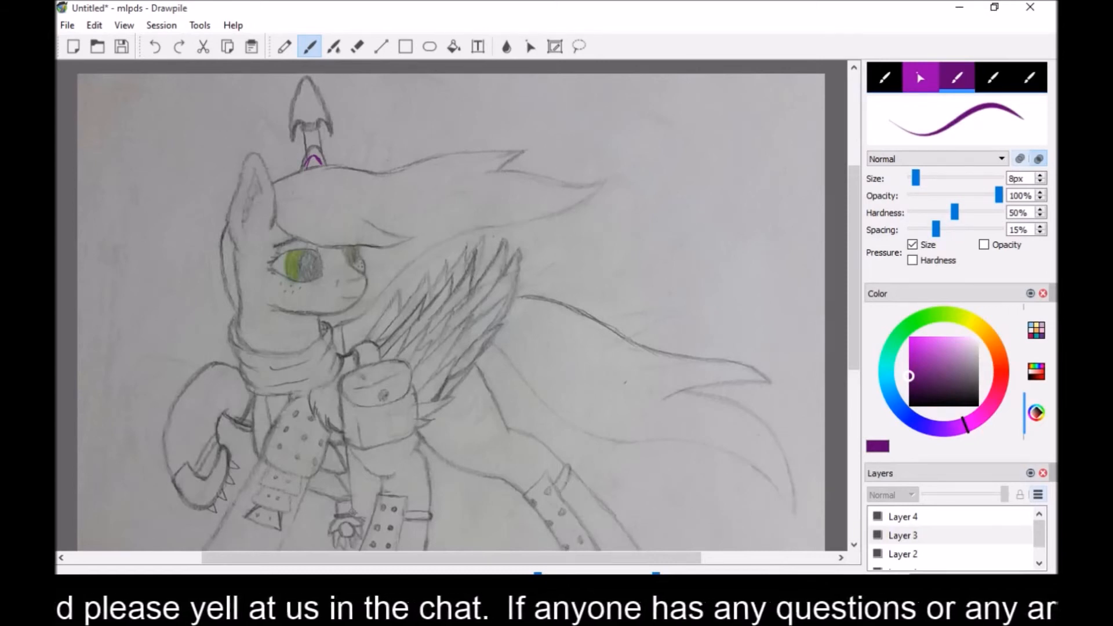
Try a slanted purple guide line across the eyes and a horizontal one above the ear tip, and undo both
left_click_drag(382, 245, 232, 280)
left_click_drag(343, 146, 235, 151)
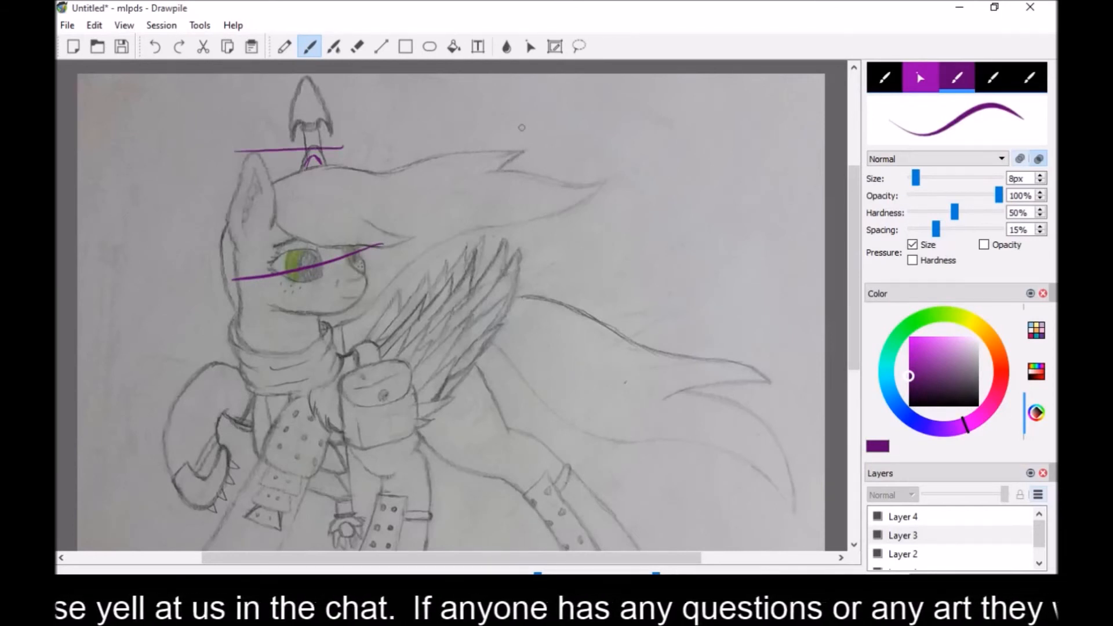
left_click(154, 47)
left_click(154, 47)
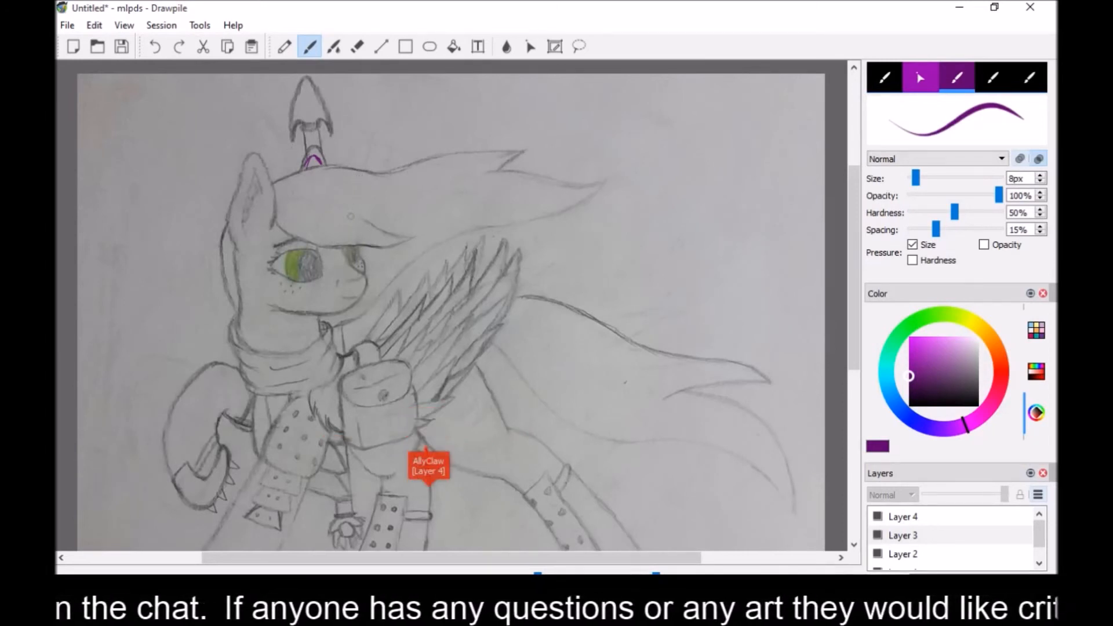
Try purple strokes along the mane's upper outline and an inner lock, and undo the last three
left_click_drag(372, 225, 470, 201)
left_click_drag(271, 185, 474, 143)
left_click_drag(432, 200, 510, 153)
left_click_drag(415, 151, 486, 146)
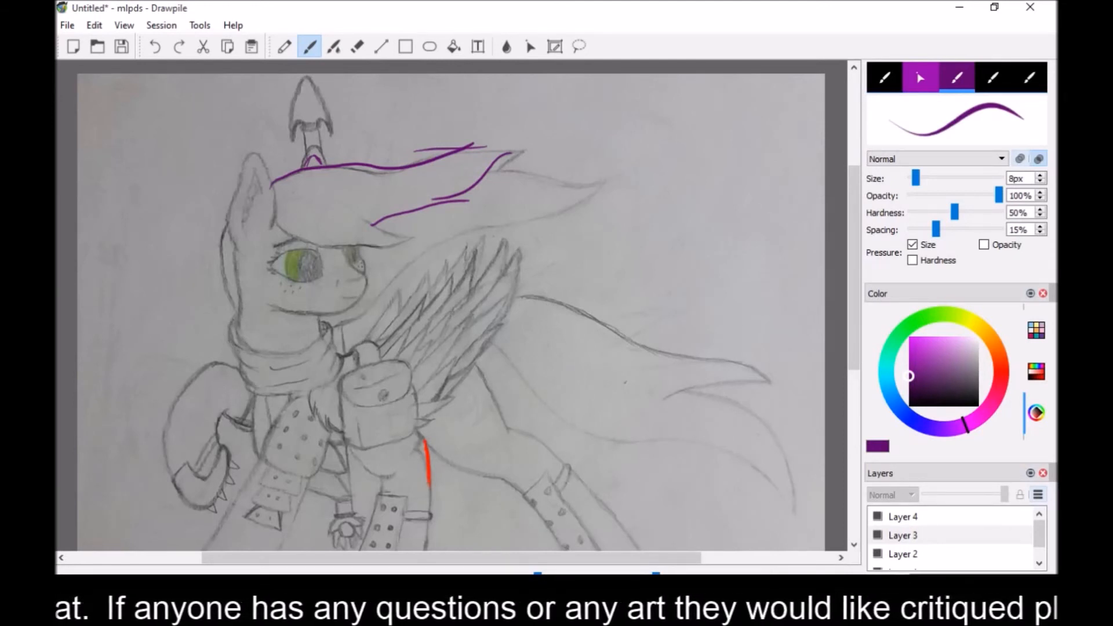
left_click(154, 48)
left_click(155, 48)
left_click(155, 47)
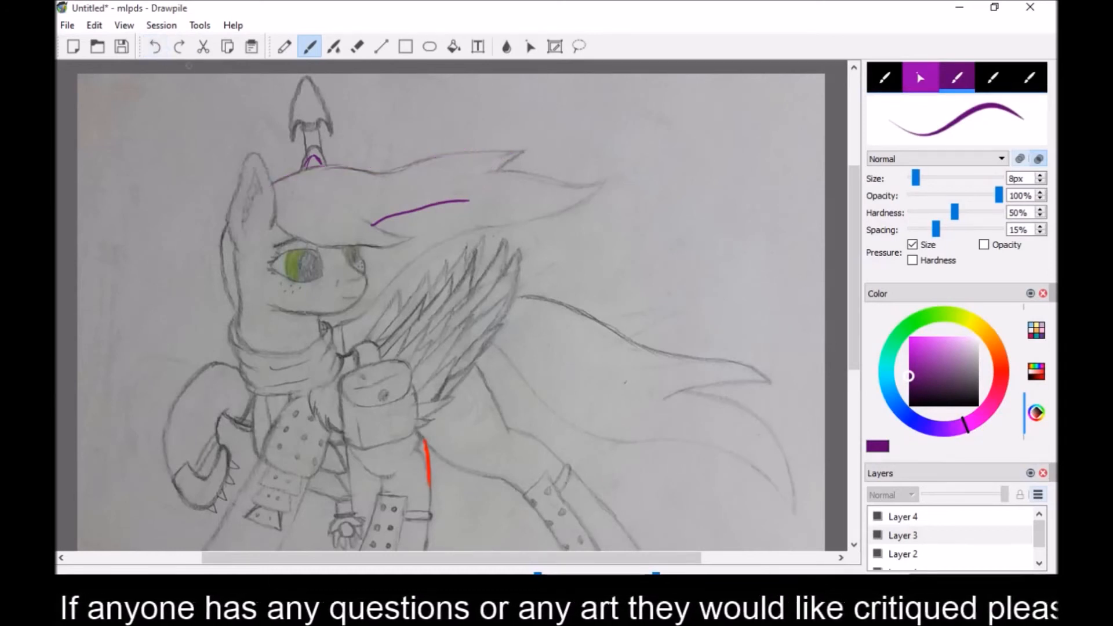
Try a purple line along the mane's top edge with a zigzag extension and inner lock strokes, and undo the zigzag and latest inner strokes
mouse_move(309, 165)
left_mouse_down()
mouse_move(330, 157)
mouse_move(376, 174)
left_mouse_up()
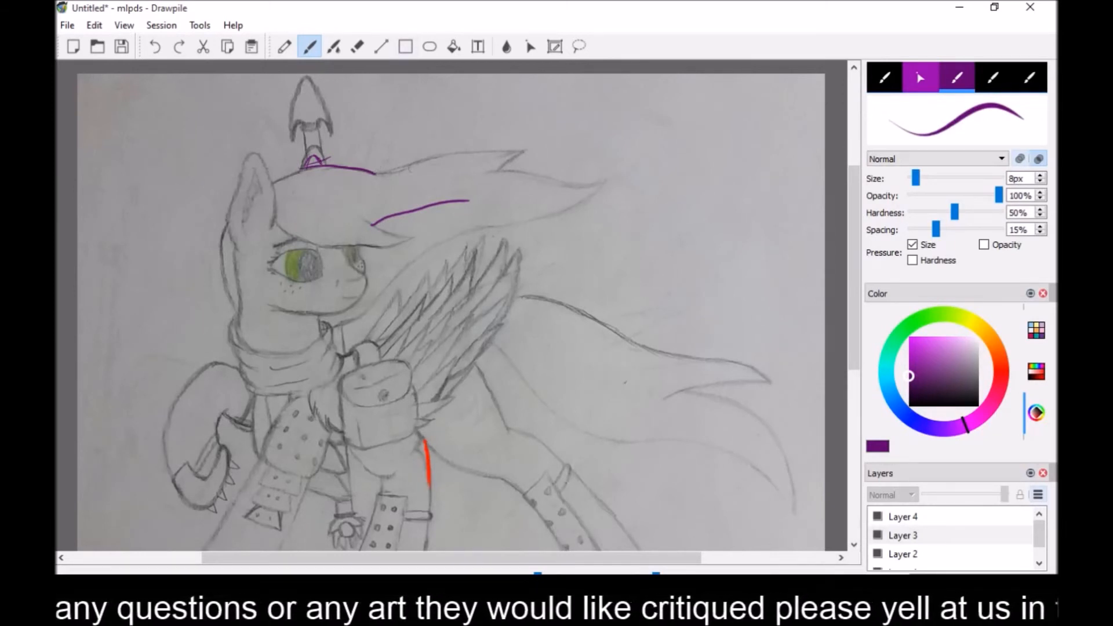
mouse_move(483, 163)
left_mouse_down()
mouse_move(460, 158)
mouse_move(439, 179)
mouse_move(377, 173)
left_mouse_up()
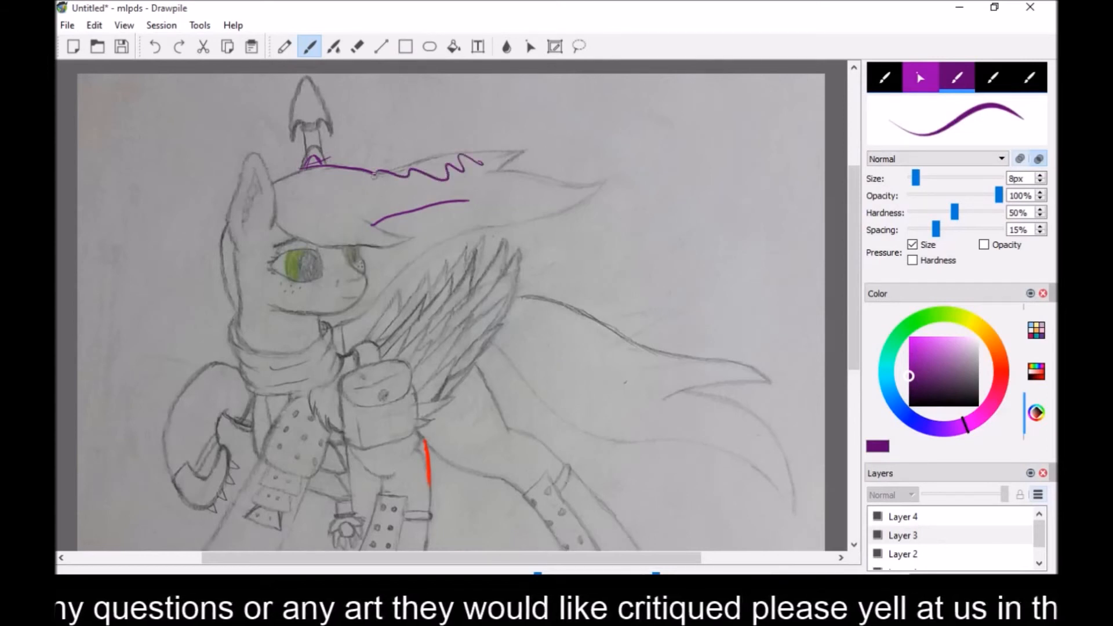
left_click_drag(367, 224, 458, 201)
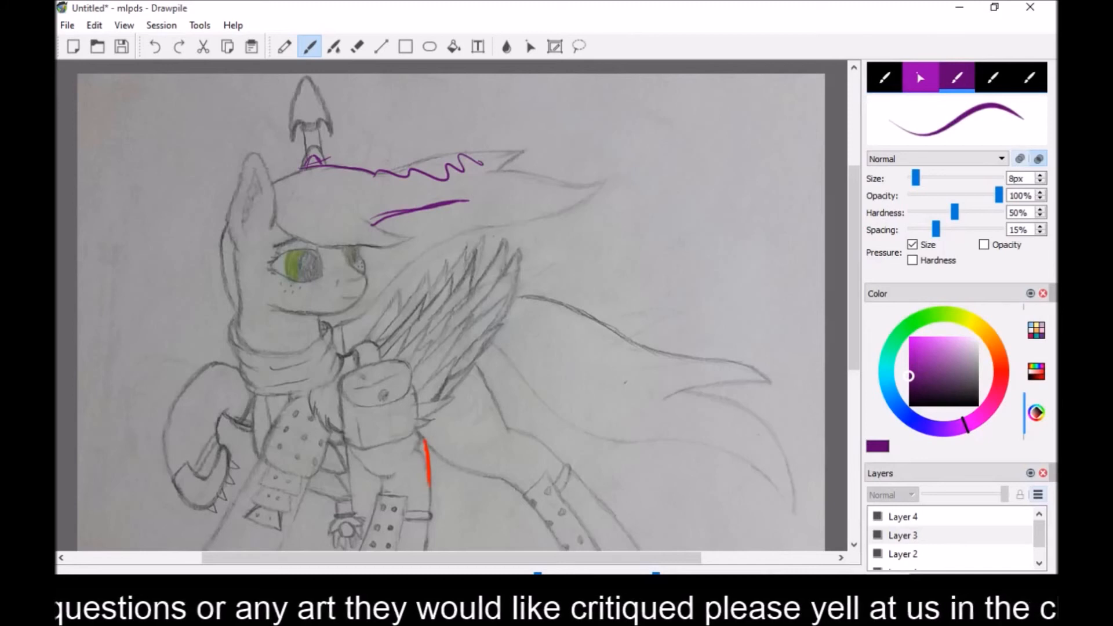
left_click_drag(487, 194, 395, 182)
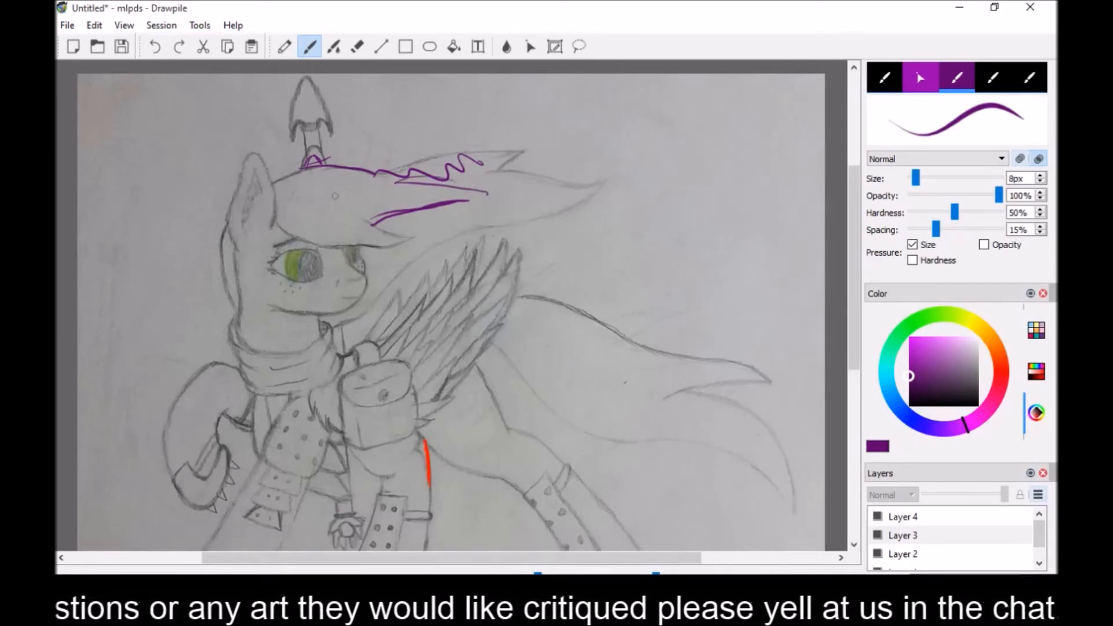
left_click(154, 49)
left_click(155, 50)
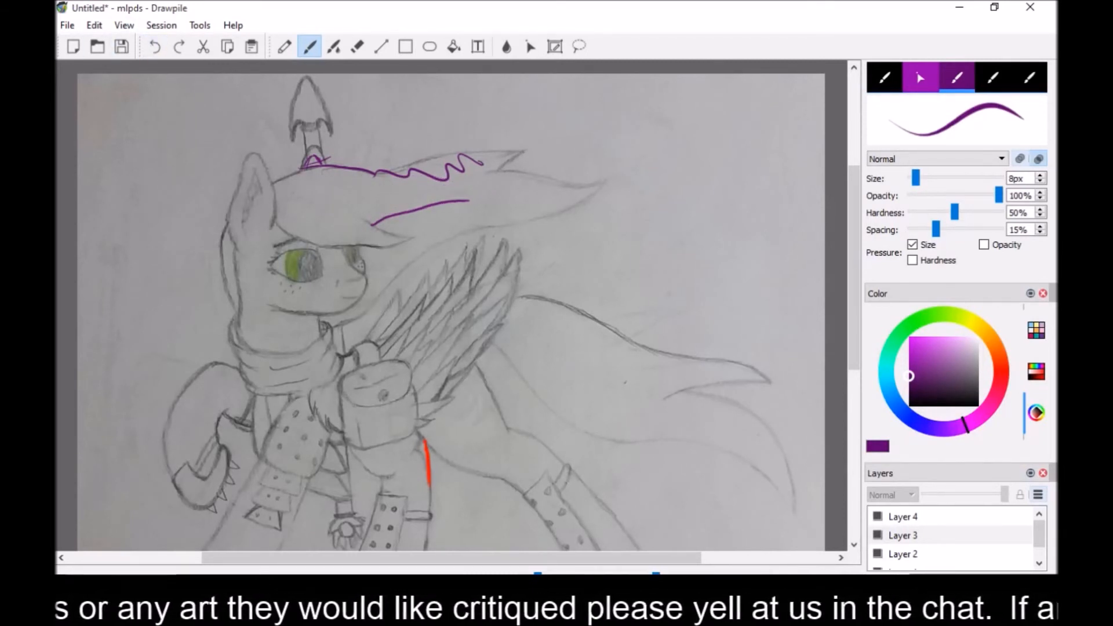
left_click(155, 48)
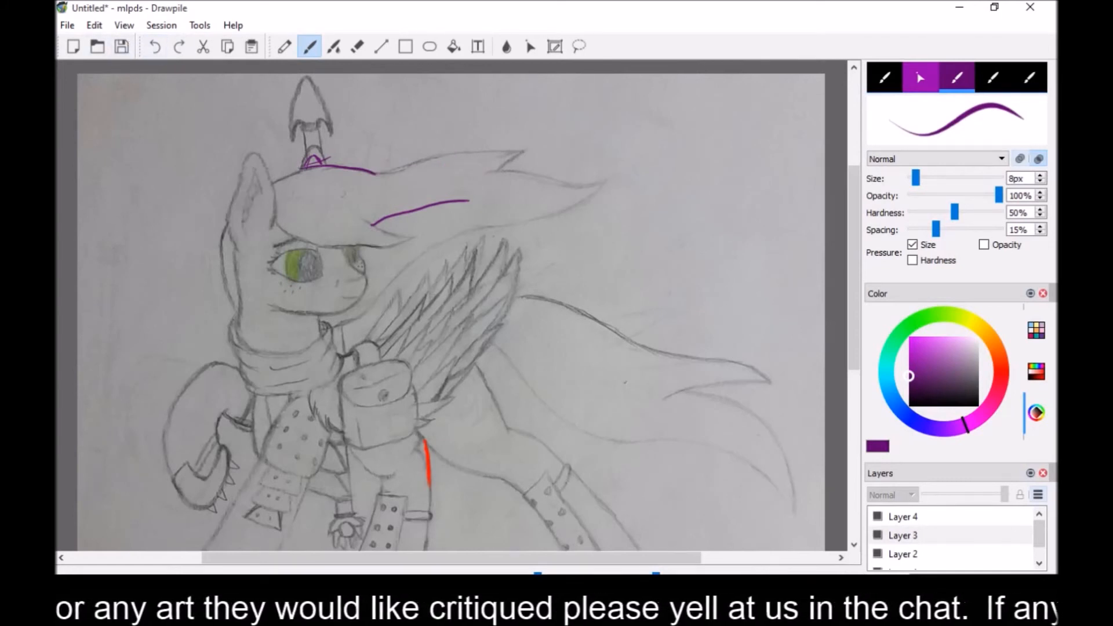
Erase the purple inner mane stroke and try curved lock lines sweeping upward through the middle and lower mane
key("e")
mouse_move(467, 198)
left_mouse_down()
mouse_move(426, 188)
mouse_move(420, 219)
mouse_move(370, 226)
left_mouse_up()
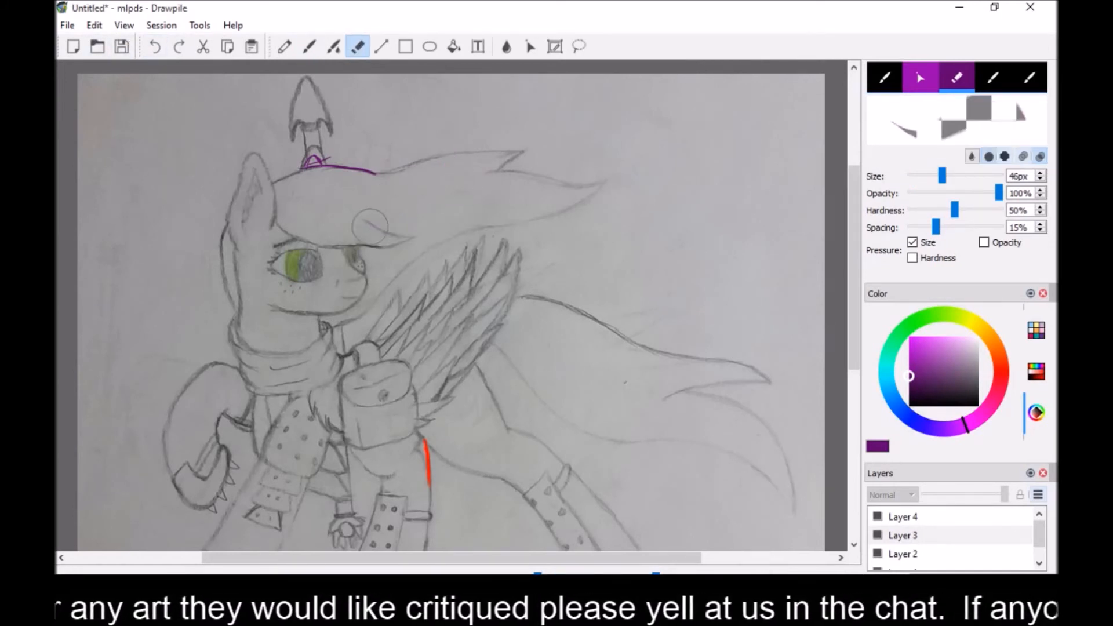
key("b")
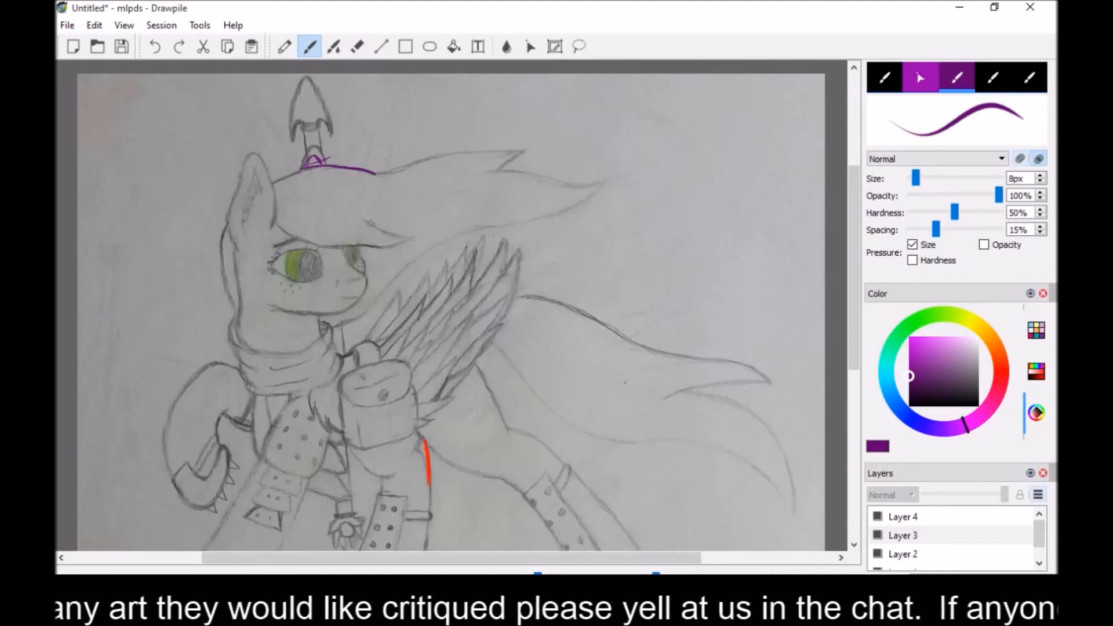
mouse_move(369, 219)
left_mouse_down()
mouse_move(422, 217)
mouse_move(425, 183)
mouse_move(486, 187)
mouse_move(395, 226)
left_mouse_up()
left_click(155, 49)
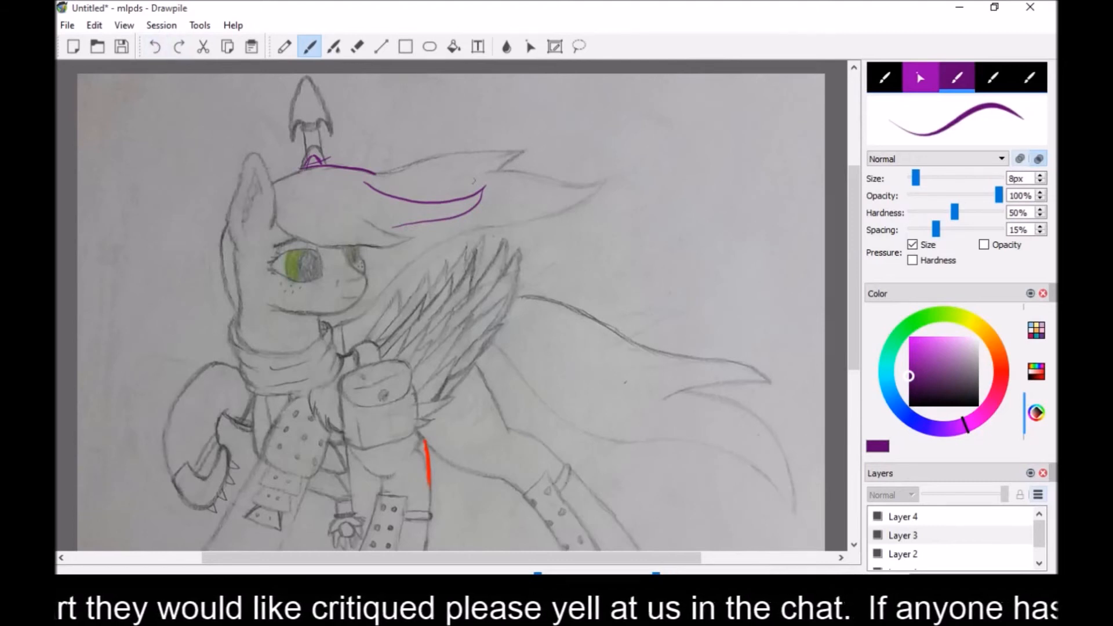
left_click(157, 49)
left_click_drag(485, 189, 384, 227)
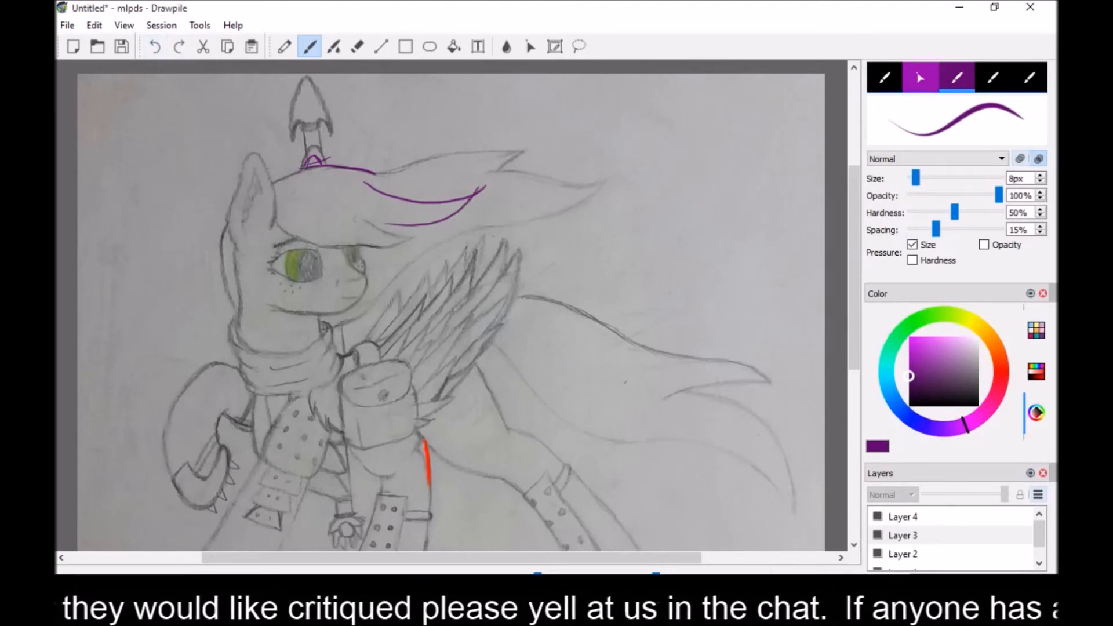
mouse_move(452, 220)
left_mouse_down()
mouse_move(387, 236)
mouse_move(375, 213)
left_mouse_up()
key("e")
key("b")
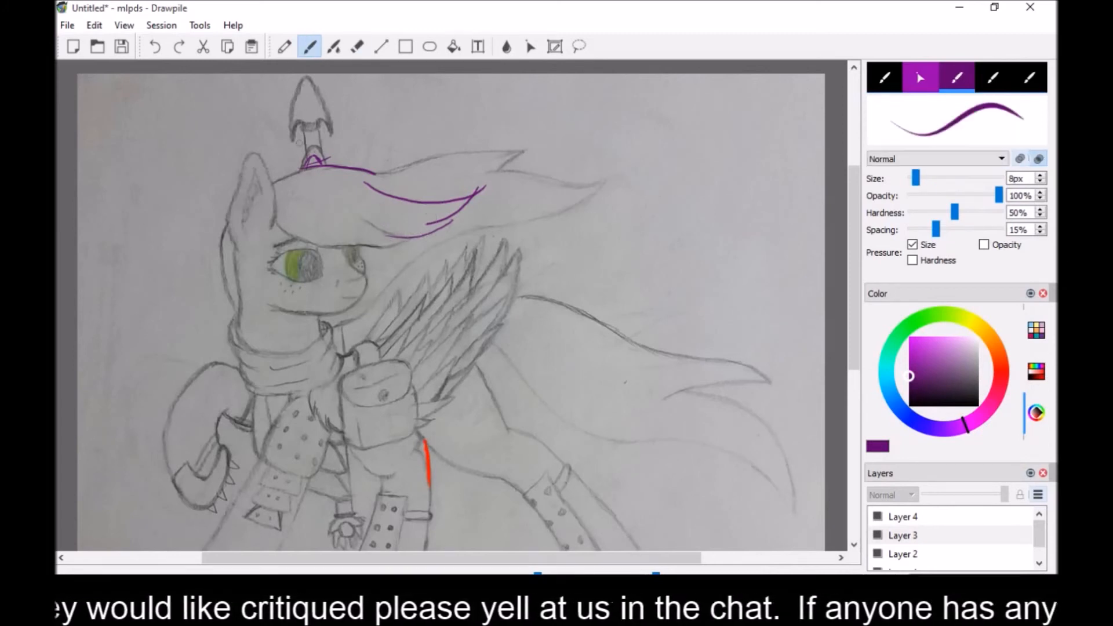
Try an upswept purple curve extending the mane's top line, and erase all the purple mane strokes
left_click_drag(374, 172, 464, 155)
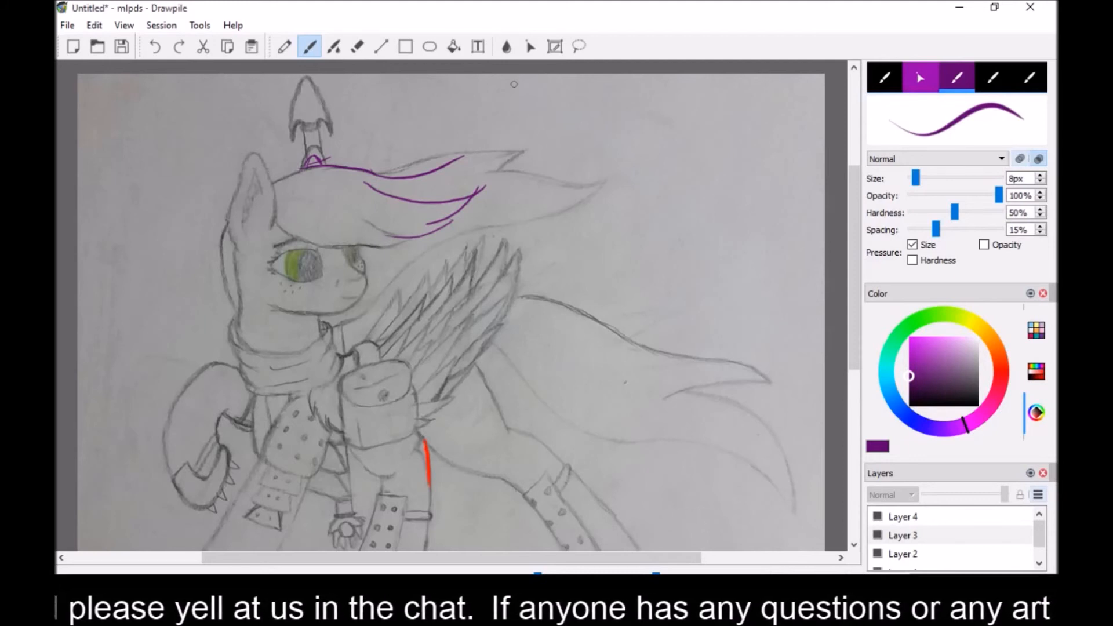
key("e")
mouse_move(478, 184)
left_mouse_down()
mouse_move(454, 139)
mouse_move(429, 185)
mouse_move(448, 249)
mouse_move(366, 238)
mouse_move(304, 165)
left_mouse_up()
key("b")
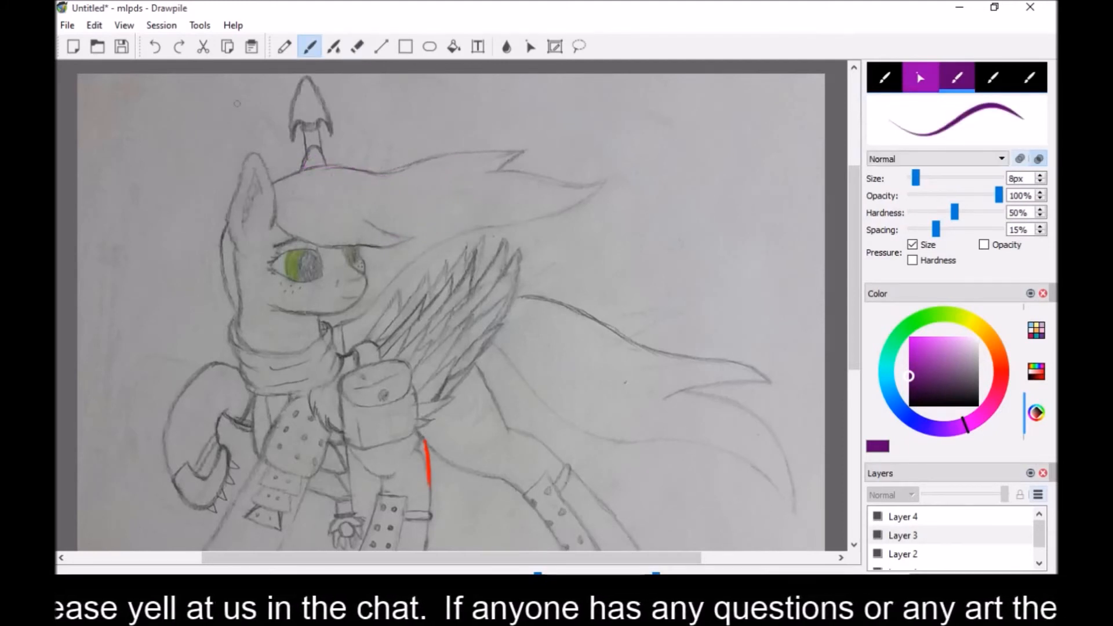
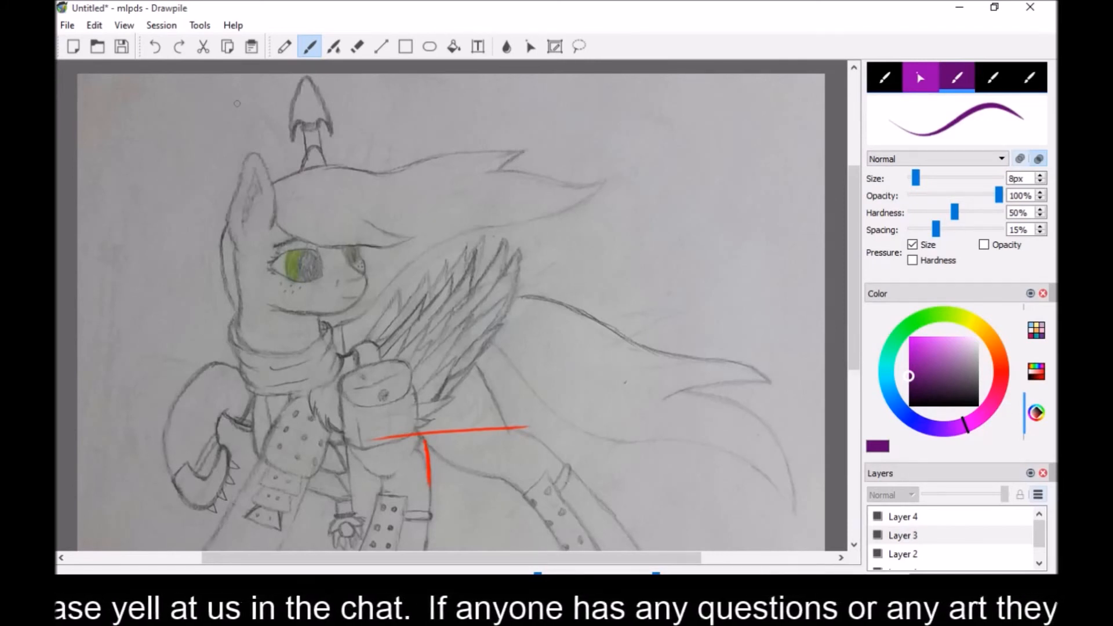
Try circling the spikes on the raised foreleg in purple with the handwritten note "ouch", and undo the markings
mouse_move(853, 326)
left_mouse_down()
mouse_move(874, 383)
mouse_move(874, 357)
mouse_move(876, 369)
left_mouse_up()
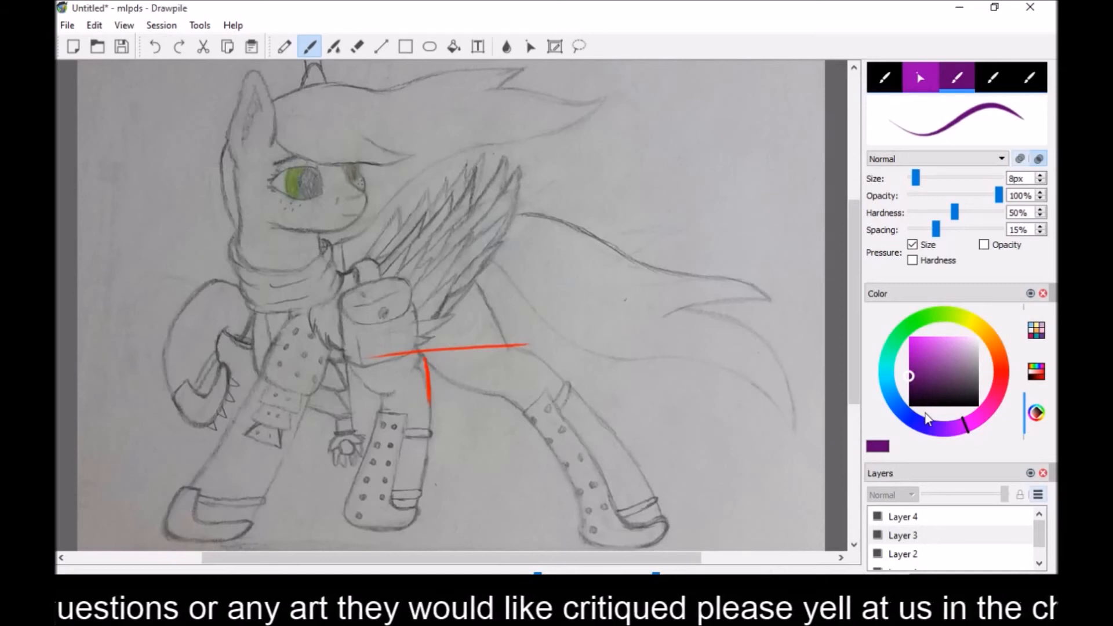
mouse_move(206, 378)
left_mouse_down()
mouse_move(232, 425)
mouse_move(171, 423)
mouse_move(219, 362)
mouse_move(213, 439)
mouse_move(235, 362)
left_mouse_up()
left_click(154, 47)
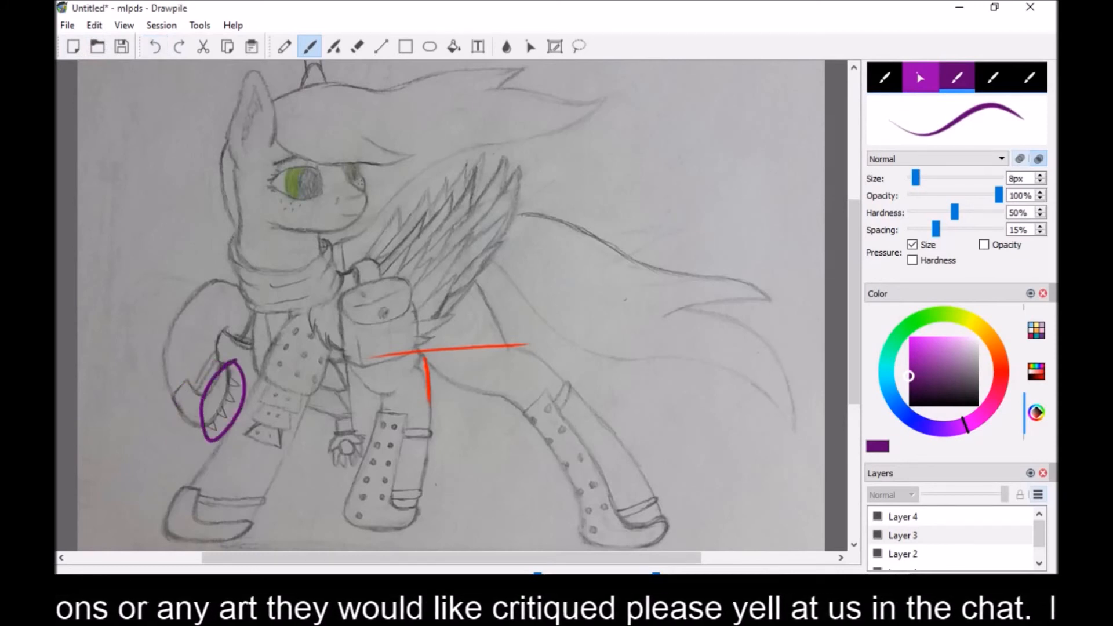
mouse_move(129, 453)
left_mouse_down()
mouse_move(154, 421)
mouse_move(163, 442)
left_mouse_up()
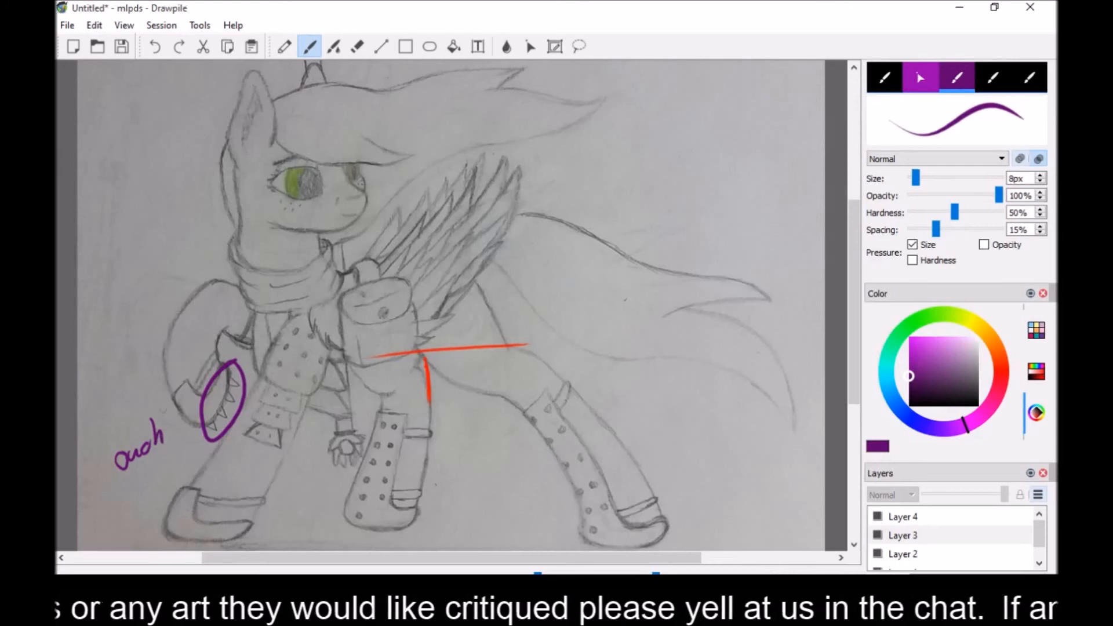
left_click(155, 47)
left_click(153, 49)
left_click(152, 50)
left_click(151, 49)
left_click(152, 49)
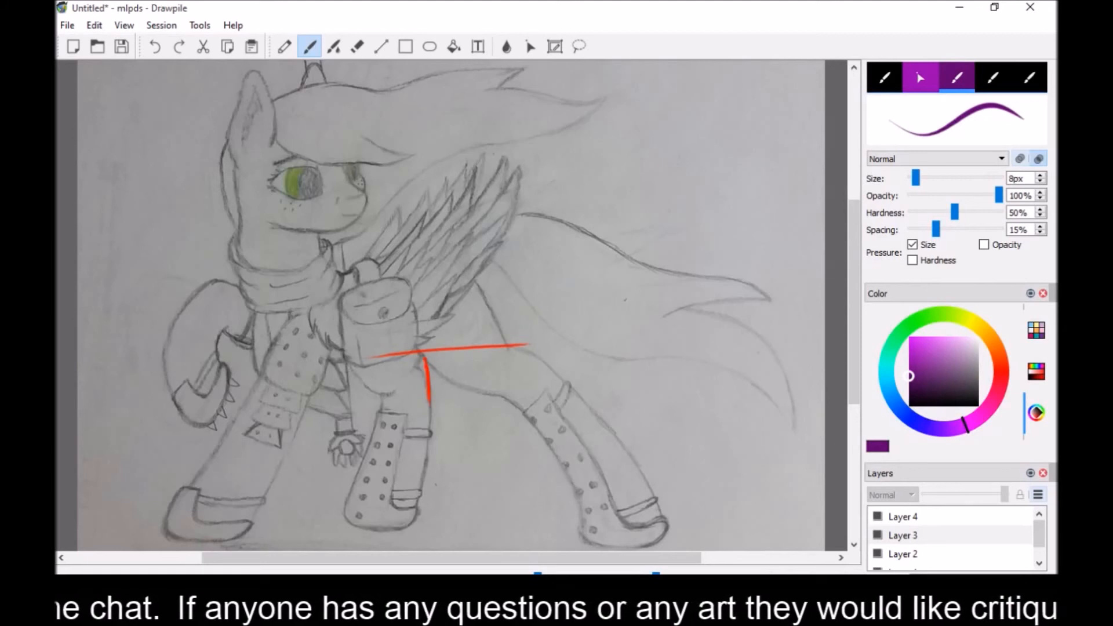
Try a thick purple line for the spear shaft between the chin and the clawed hand, and erase it
left_click_drag(344, 357, 349, 398)
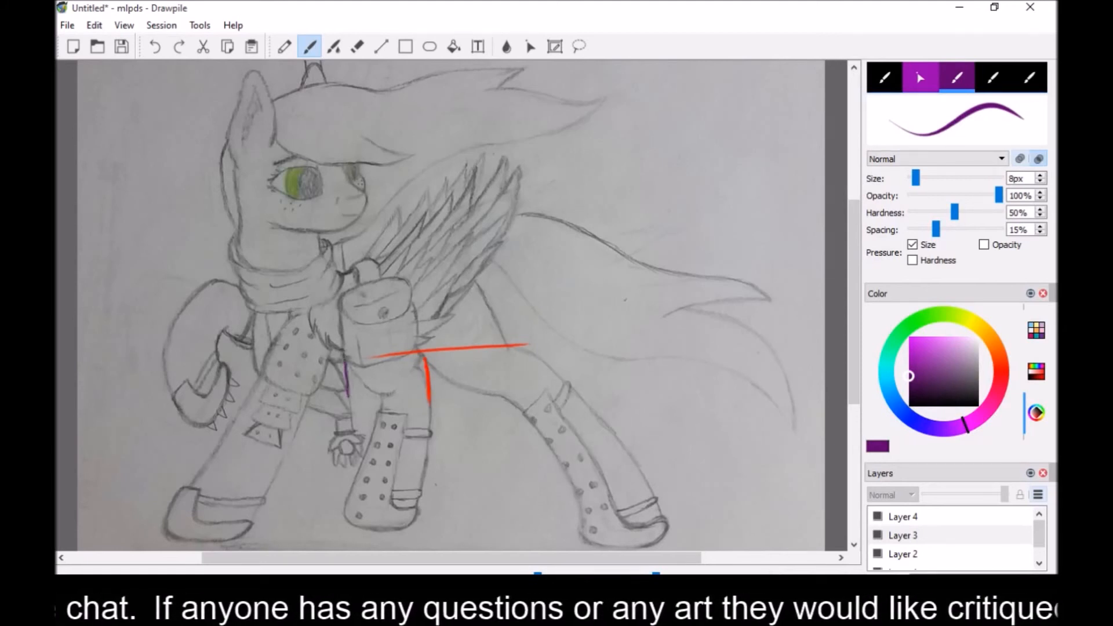
left_click_drag(339, 241, 340, 356)
left_click_drag(342, 273, 347, 372)
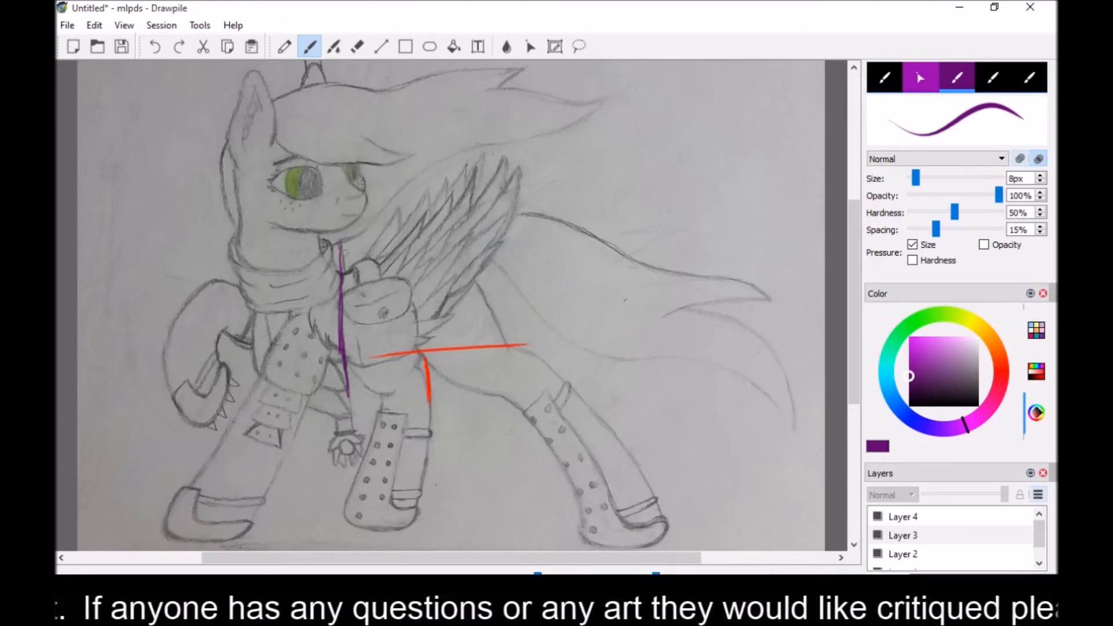
left_click_drag(341, 303, 347, 382)
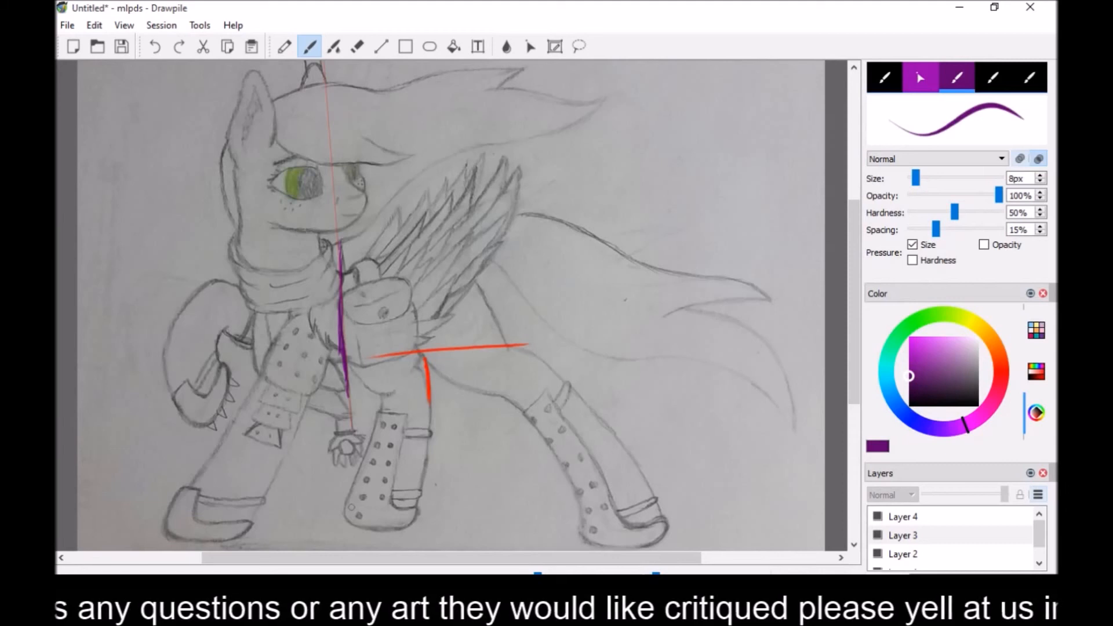
mouse_move(858, 280)
left_mouse_down()
mouse_move(859, 265)
mouse_move(868, 279)
mouse_move(864, 263)
mouse_move(863, 287)
left_mouse_up()
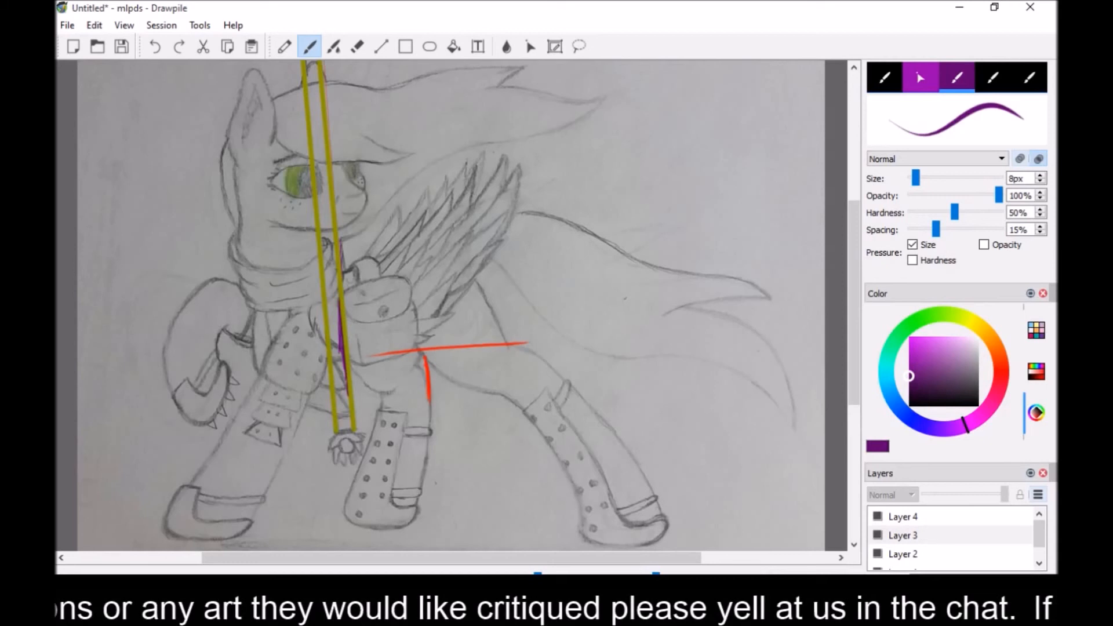
mouse_move(340, 321)
left_mouse_down()
mouse_move(349, 357)
mouse_move(338, 297)
mouse_move(345, 371)
left_mouse_up()
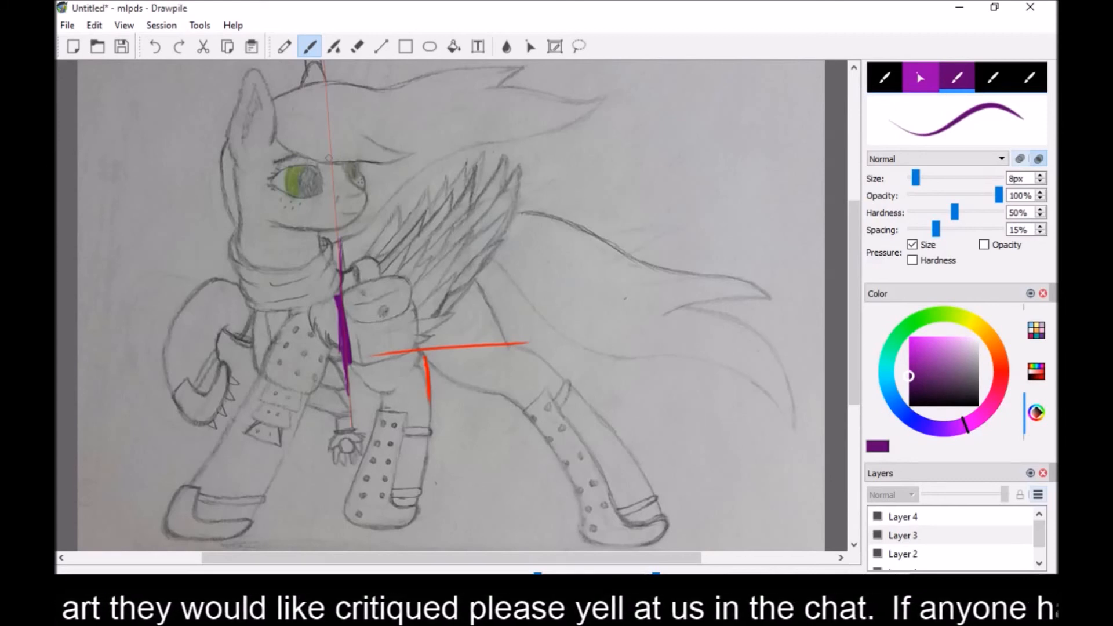
key("e")
mouse_move(327, 307)
left_mouse_down()
mouse_move(327, 297)
mouse_move(352, 344)
mouse_move(348, 396)
left_mouse_up()
left_click_drag(337, 242, 341, 297)
key("b")
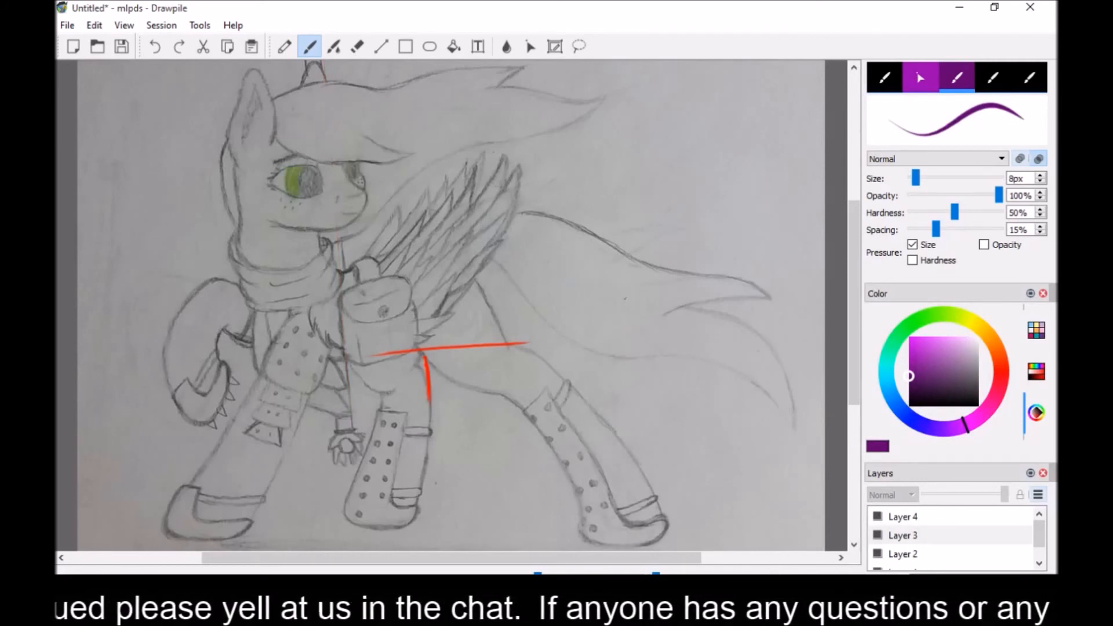
Trace the tips of the wing's front feathers in purple from the bag's top upward
mouse_move(426, 228)
left_mouse_down()
mouse_move(425, 209)
mouse_move(392, 253)
left_mouse_up()
mouse_move(434, 212)
left_mouse_down()
mouse_move(453, 193)
mouse_move(452, 216)
mouse_move(430, 215)
left_mouse_up()
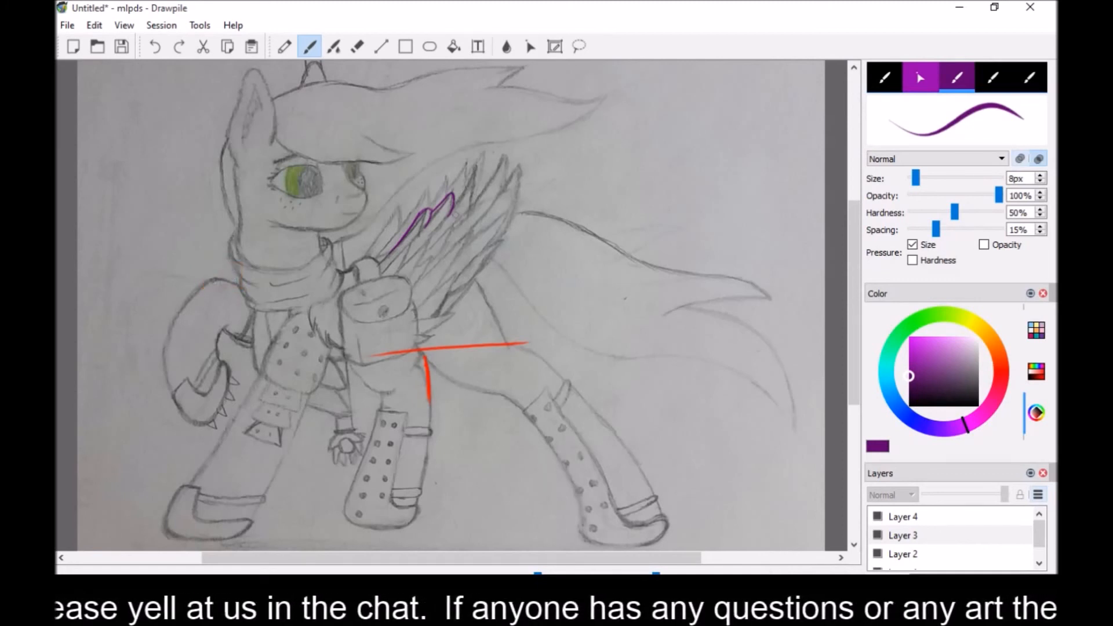
left_click_drag(455, 199, 464, 186)
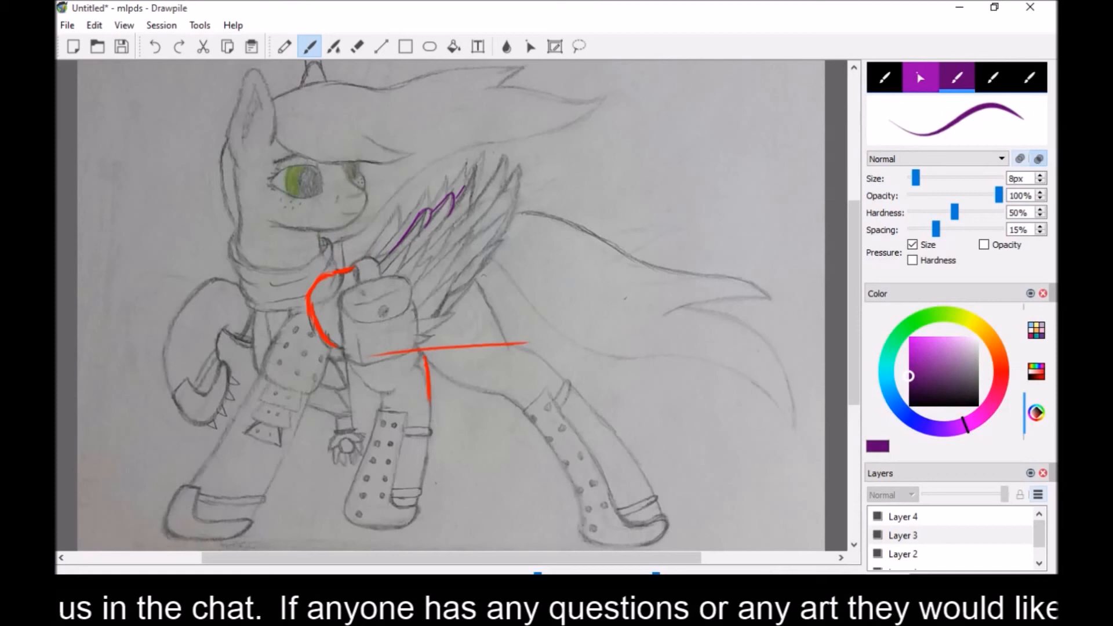
Draw layered purple curves down the wing's rear edge and around the lower part of the saddlebag
mouse_move(509, 206)
left_mouse_down()
mouse_move(469, 294)
mouse_move(426, 331)
left_mouse_up()
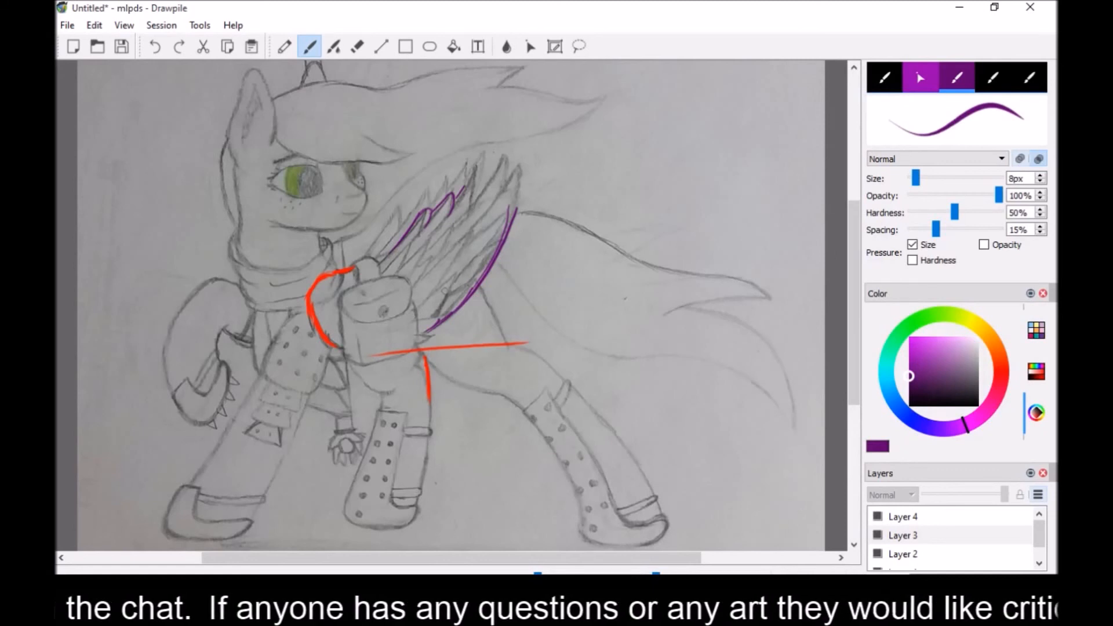
left_click_drag(511, 251, 507, 267)
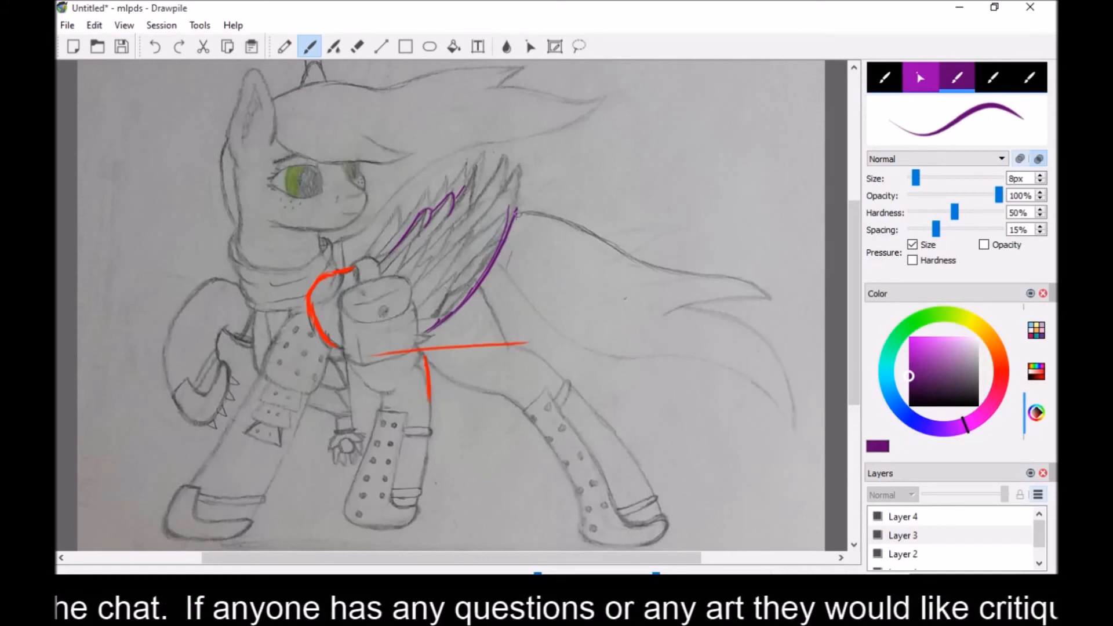
left_click_drag(518, 212, 461, 319)
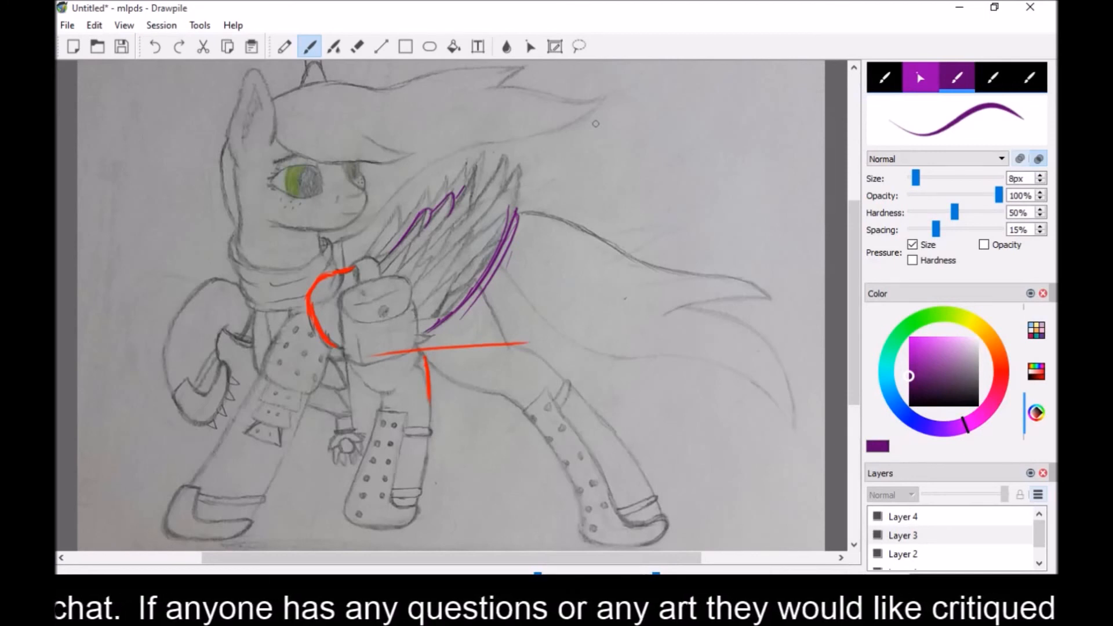
mouse_move(511, 216)
left_mouse_down()
mouse_move(467, 284)
mouse_move(401, 333)
left_mouse_up()
left_click_drag(469, 300, 423, 341)
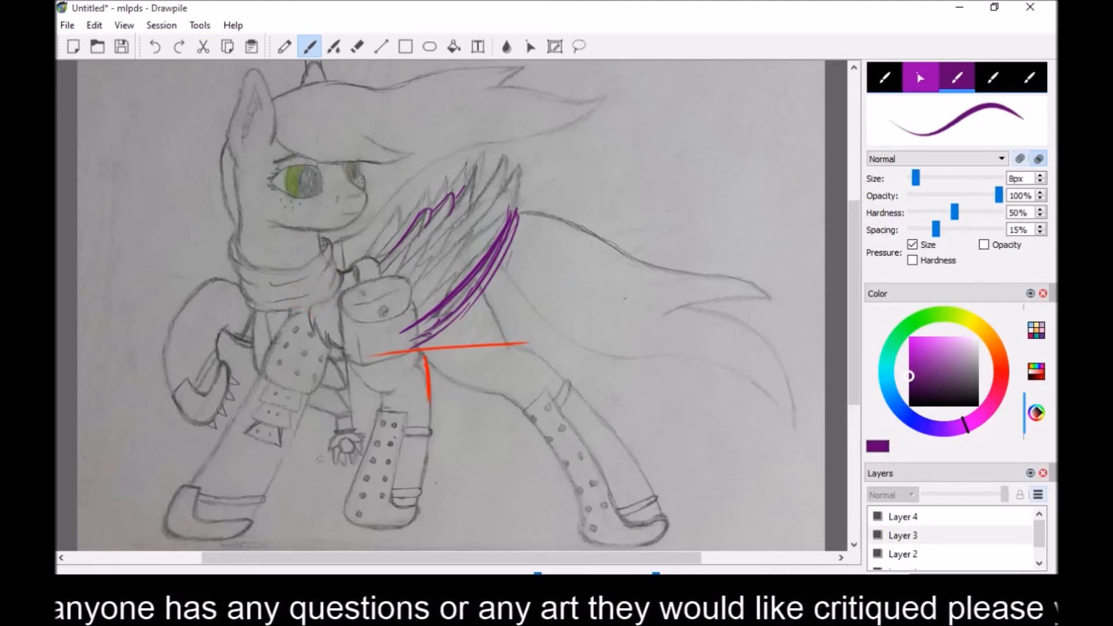
mouse_move(339, 289)
left_mouse_down()
mouse_move(335, 330)
mouse_move(364, 353)
mouse_move(397, 355)
left_mouse_up()
left_click_drag(341, 325, 418, 343)
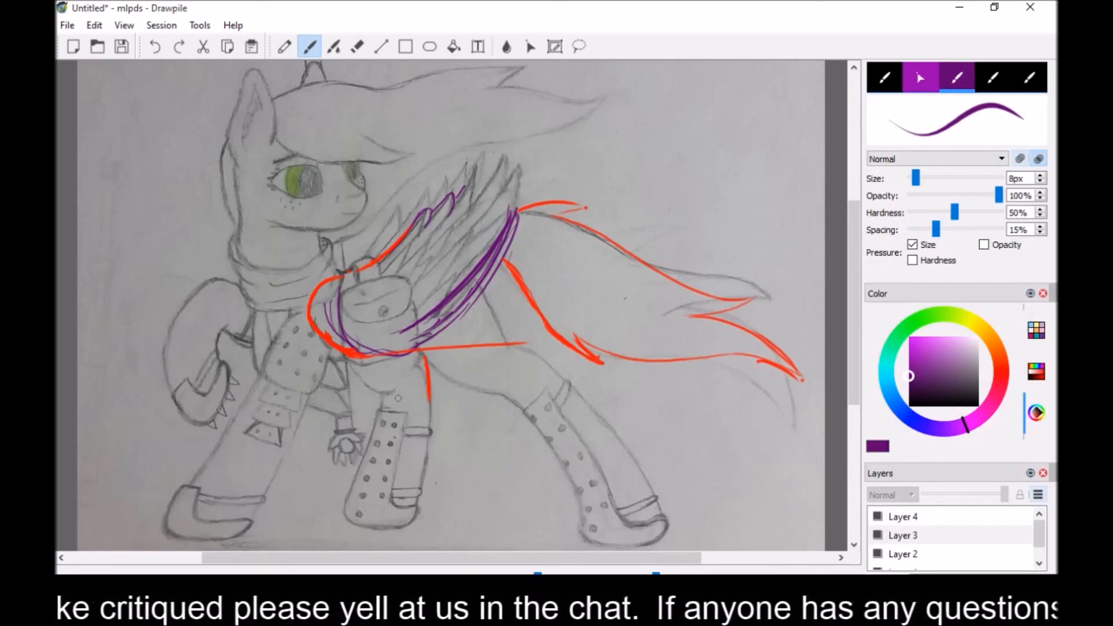
Leave the shared mlpds drawing session
left_click(162, 25)
left_click(168, 78)
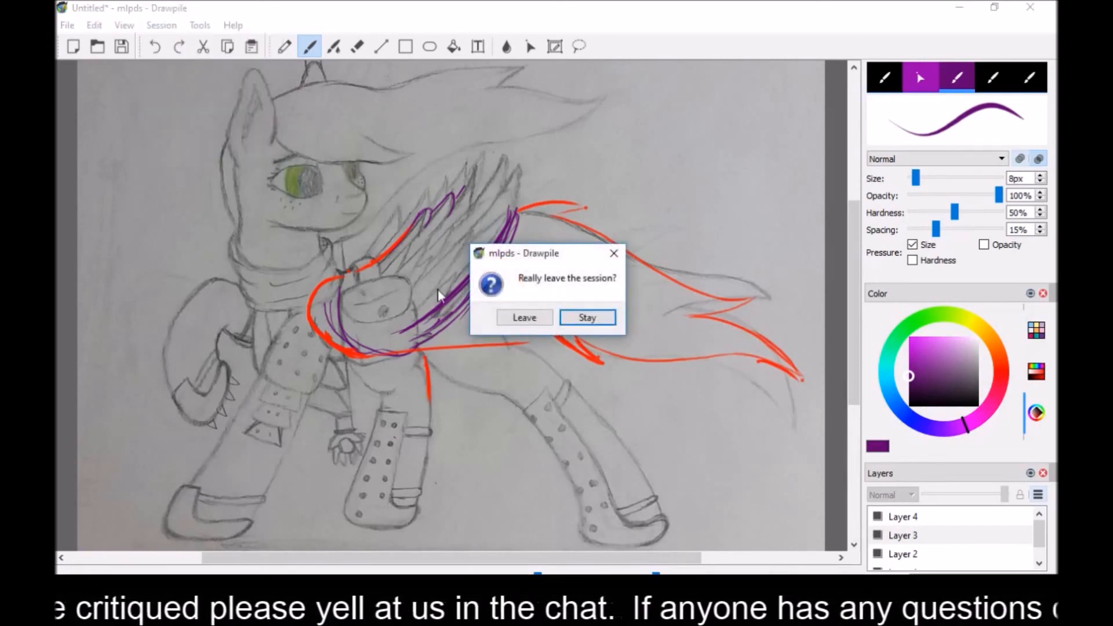
left_click(523, 318)
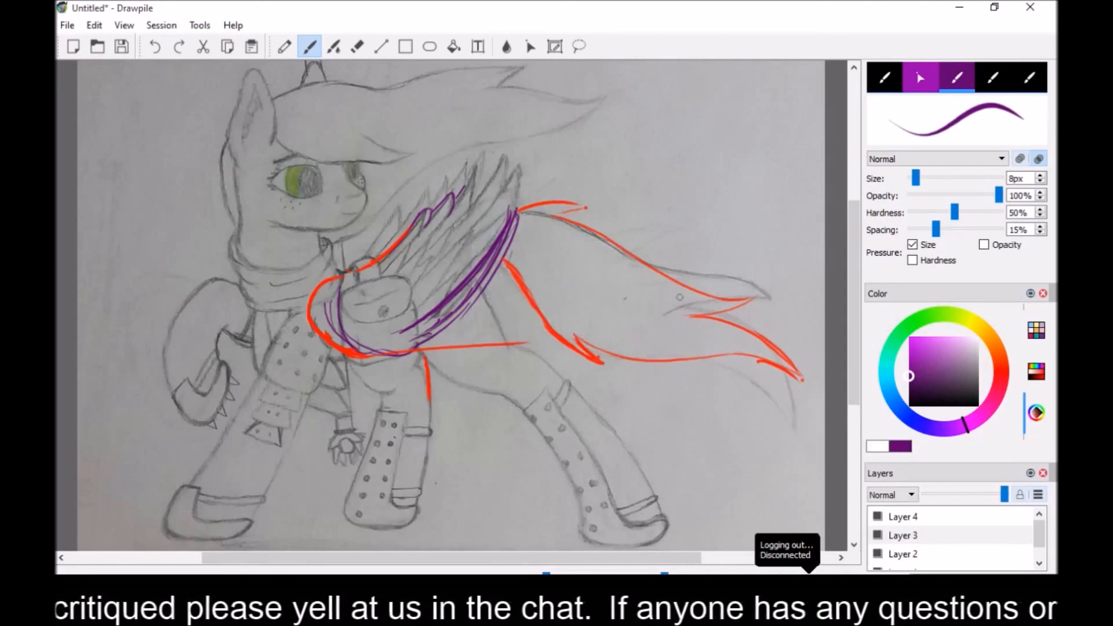